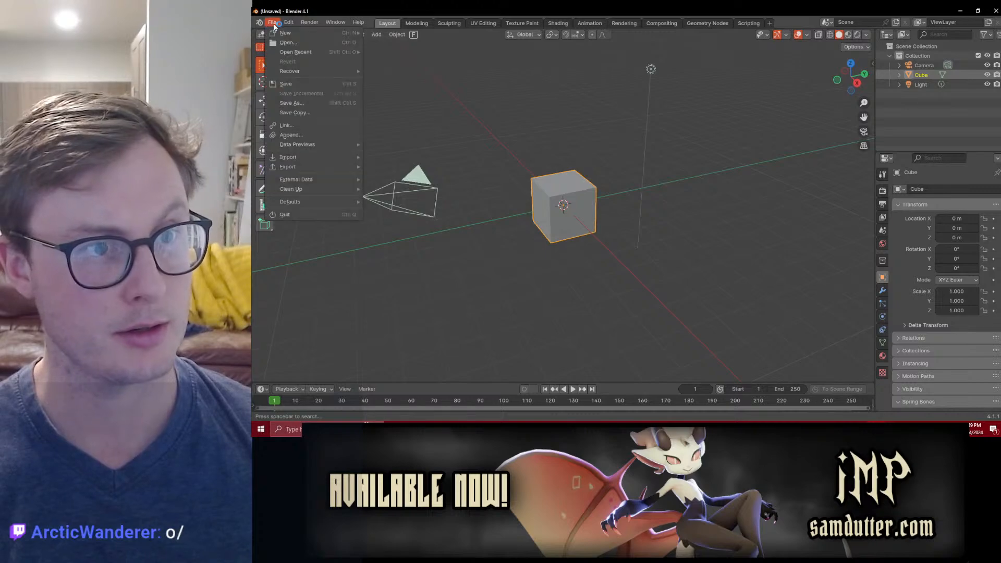
Step: Open the recent file Renoir.blend and save it
mouse_move(295, 51)
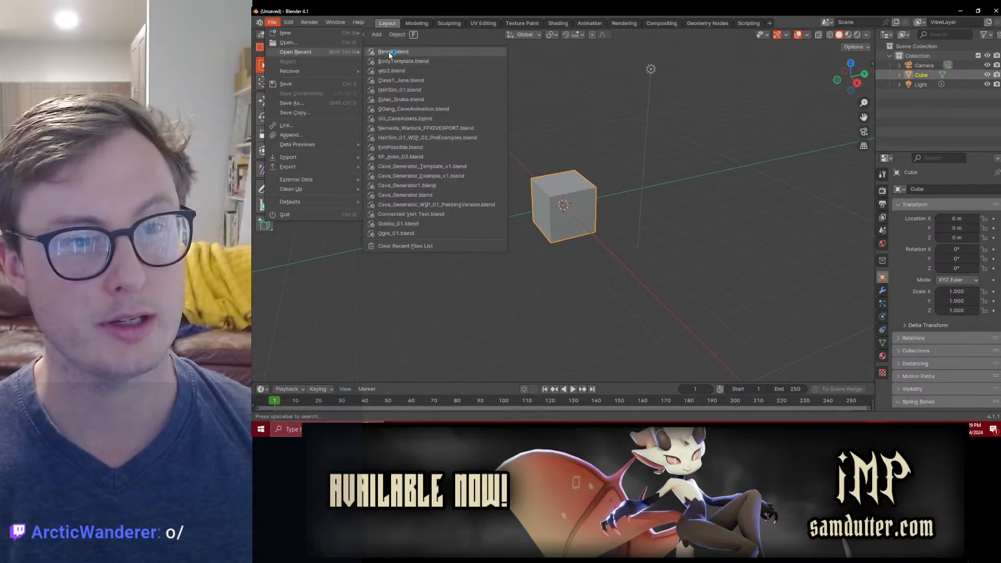
left_click(389, 51)
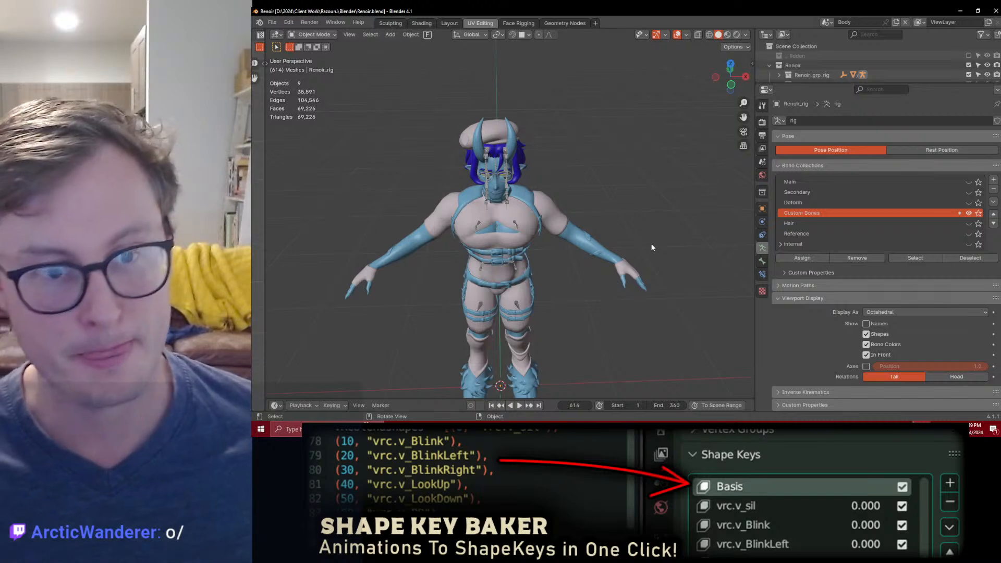
middle_click_drag(523, 127, 473, 123)
scroll(475, 125, "up", 5)
middle_click_drag(520, 155, 548, 207)
key("ctrl+s")
Step: Isolate the Body mesh for editing and hide everything except the connected skin surface of the body and head
left_click(530, 209)
scroll(527, 209, "up", 4)
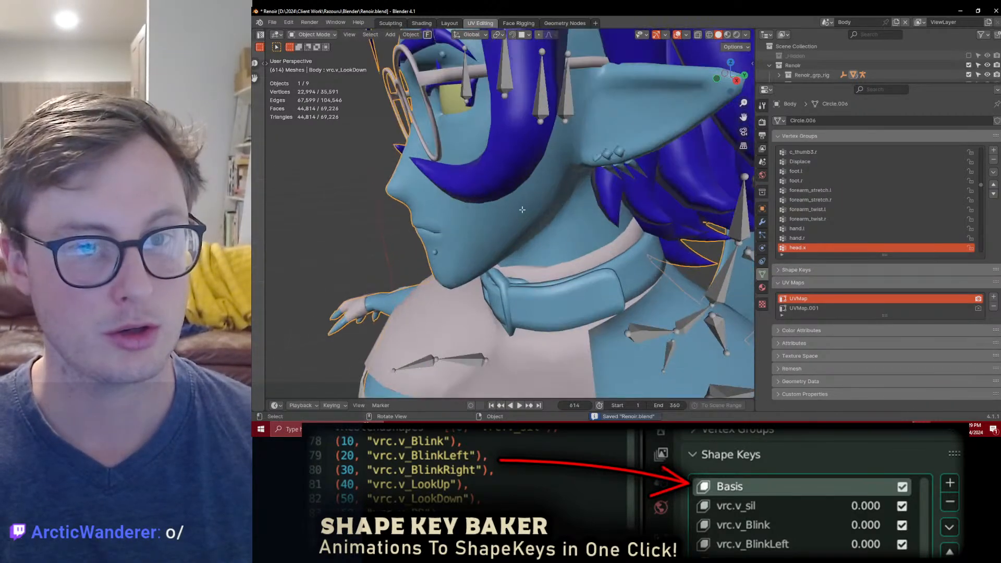
key("Tab")
key("KP_Divide")
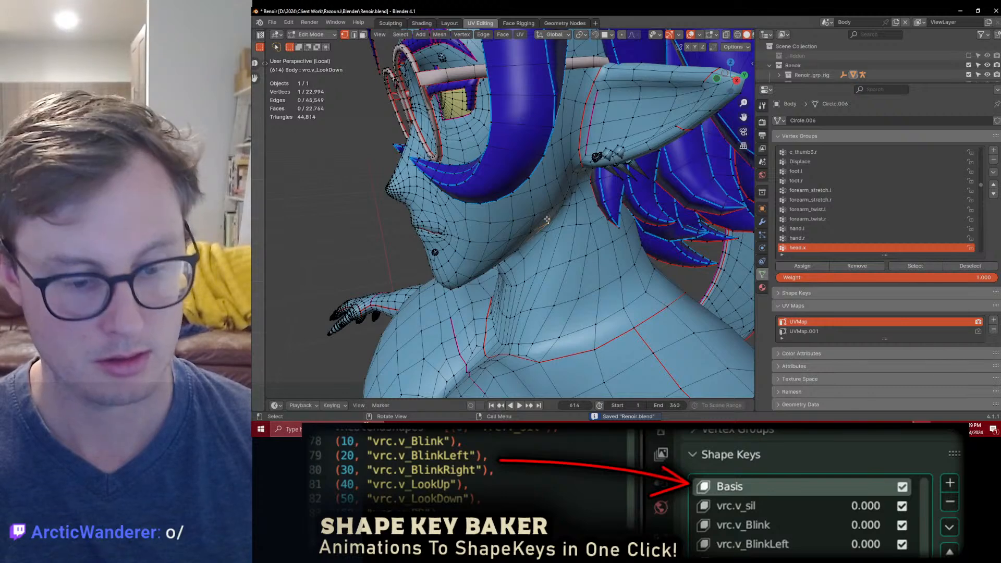
key("ctrl+l")
key("ctrl+i")
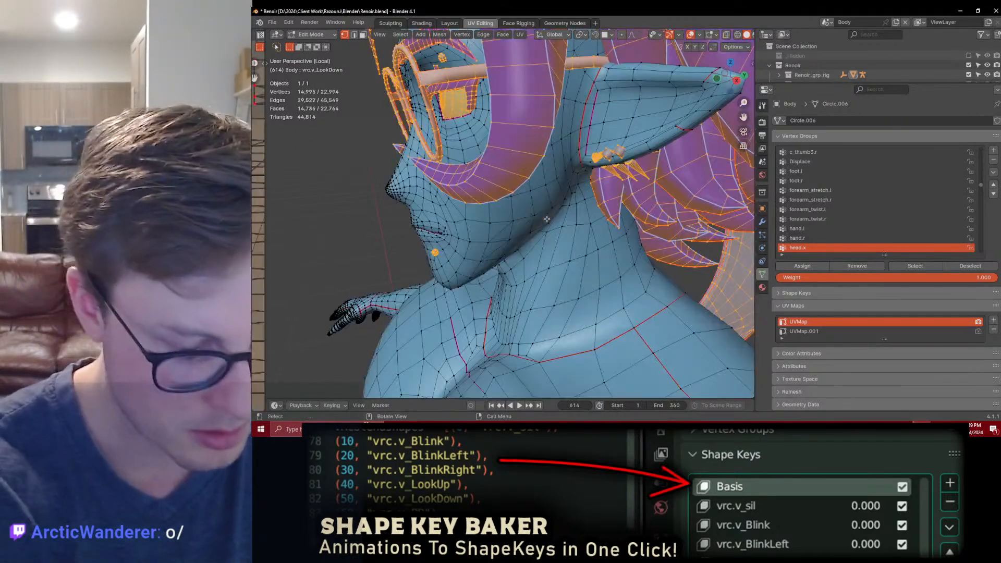
key("h")
middle_click_drag(547, 219, 463, 76)
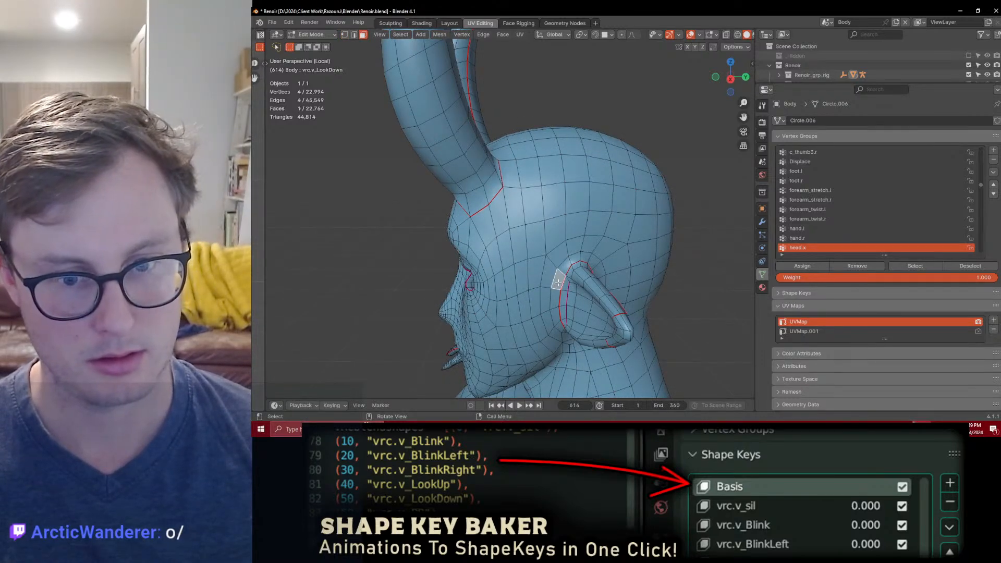
Step: Select a path of faces from in front of the ear up past the horn and back along the crown
left_click(539, 242, "ctrl")
middle_click_drag(549, 223, 523, 214)
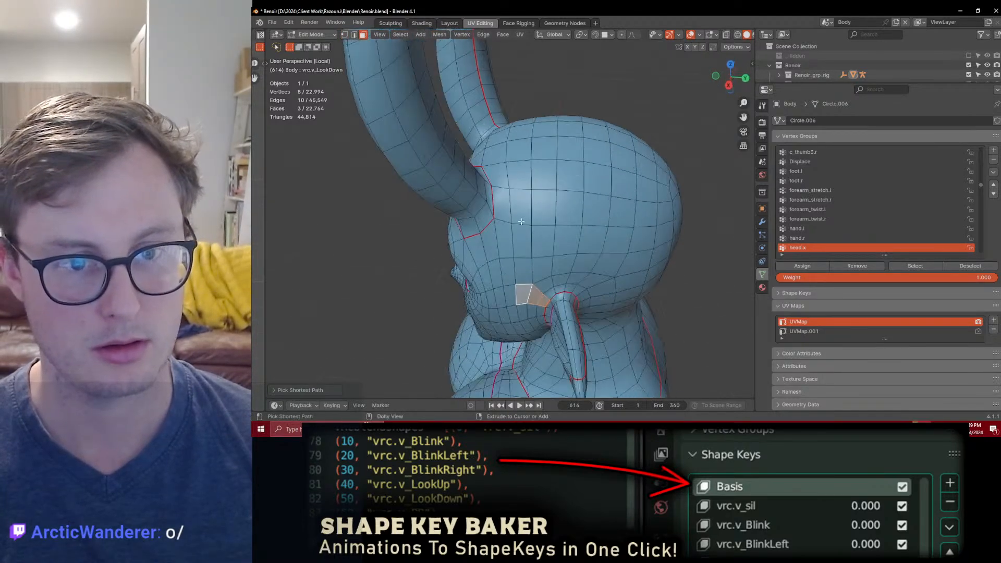
left_click(522, 214, "ctrl")
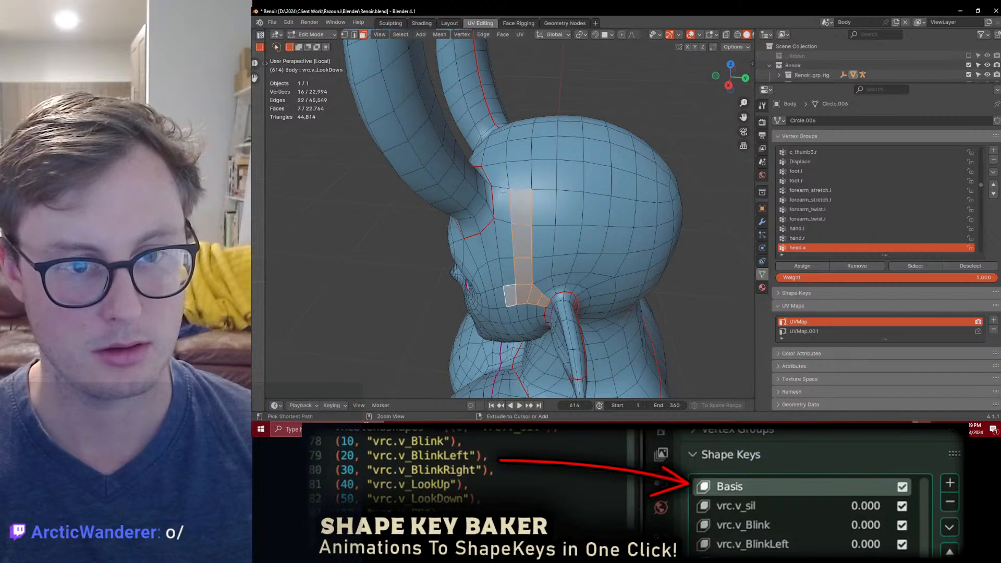
left_click(503, 193, "ctrl")
middle_click_drag(502, 193, 522, 223)
left_click(493, 165, "shift")
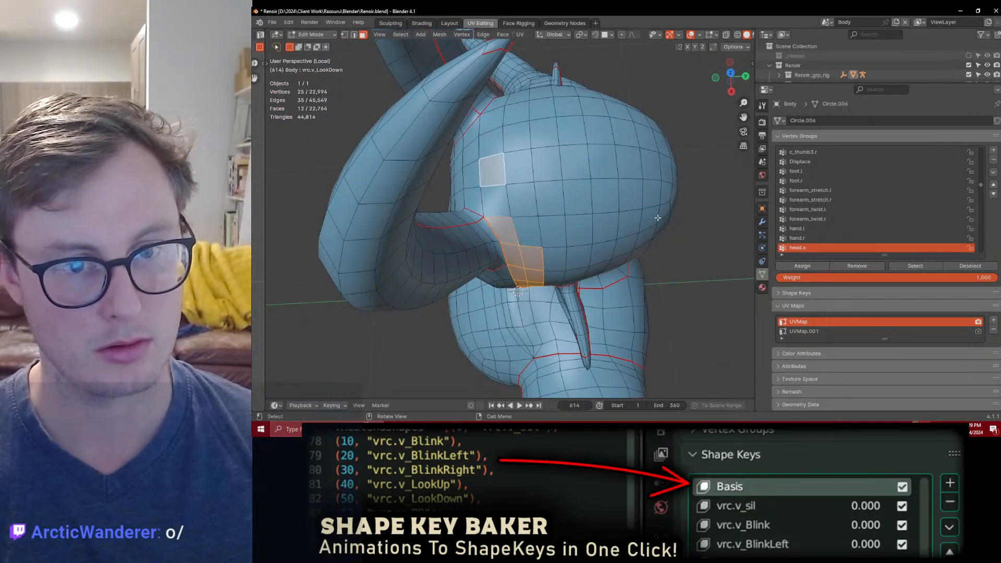
middle_click_drag(493, 165, 550, 206)
left_click(661, 208, "ctrl")
middle_click_drag(661, 209, 629, 222)
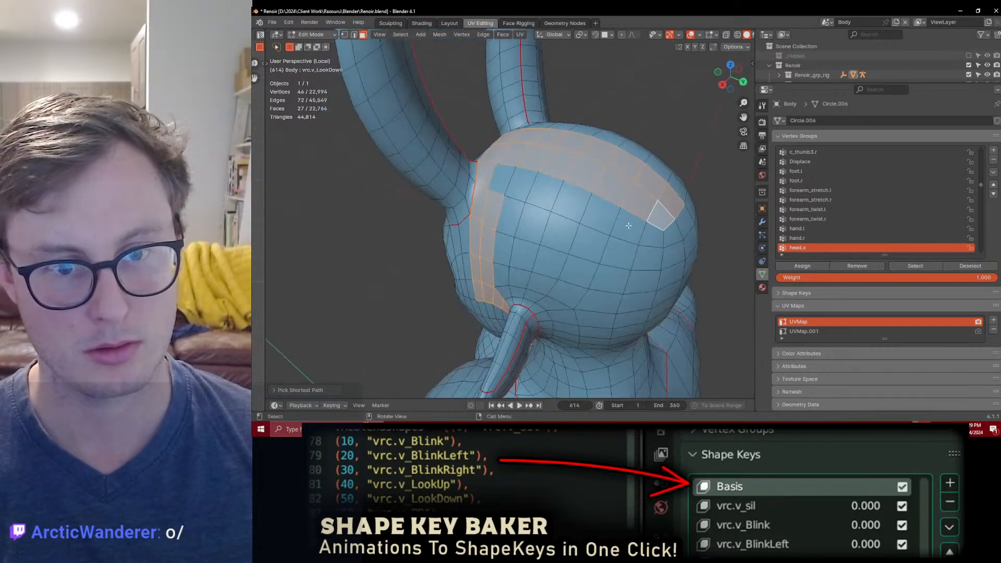
Step: Add the faces above and behind the ear to the selection, filling in the side of the head
left_click(509, 265, "ctrl+shift")
middle_click_drag(560, 268, 516, 229)
left_click(567, 264, "ctrl")
left_click(623, 260, "ctrl")
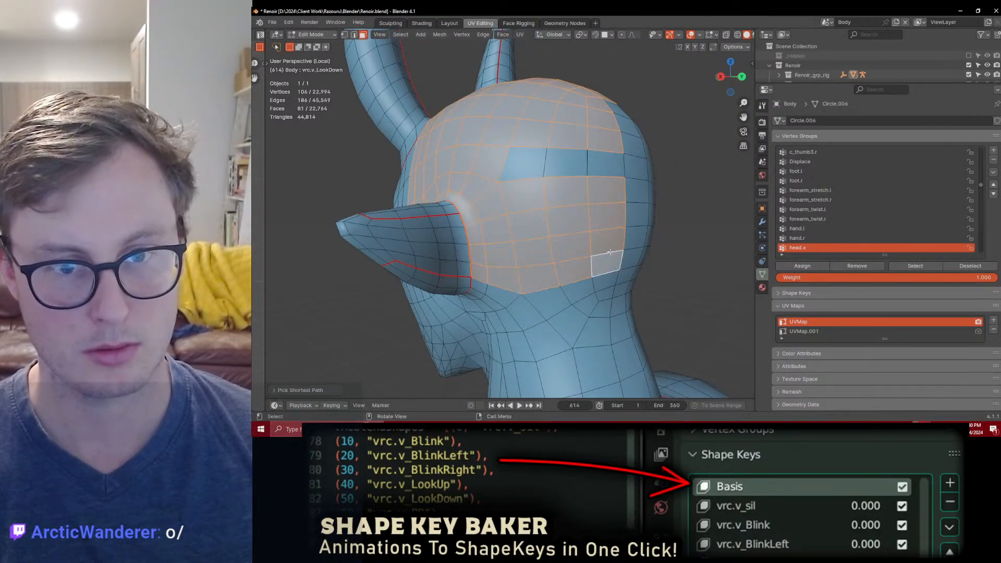
middle_click_drag(623, 260, 480, 150)
left_click(564, 157, "ctrl")
middle_click_drag(563, 158, 469, 156)
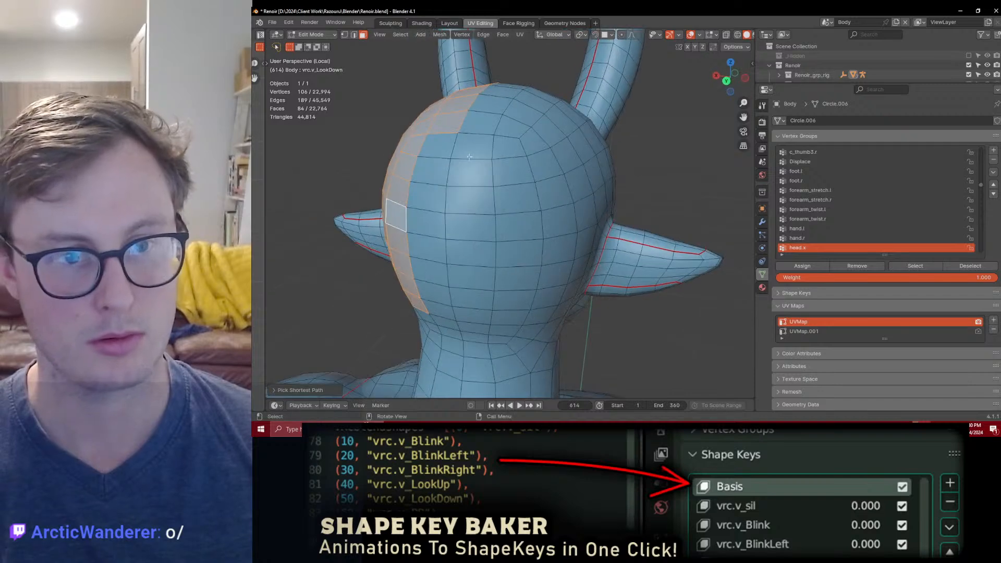
Step: Extend the face selection to the centre line at the back of the head and down toward the nape
middle_click_drag(422, 242, 543, 206)
left_click(556, 170, "ctrl")
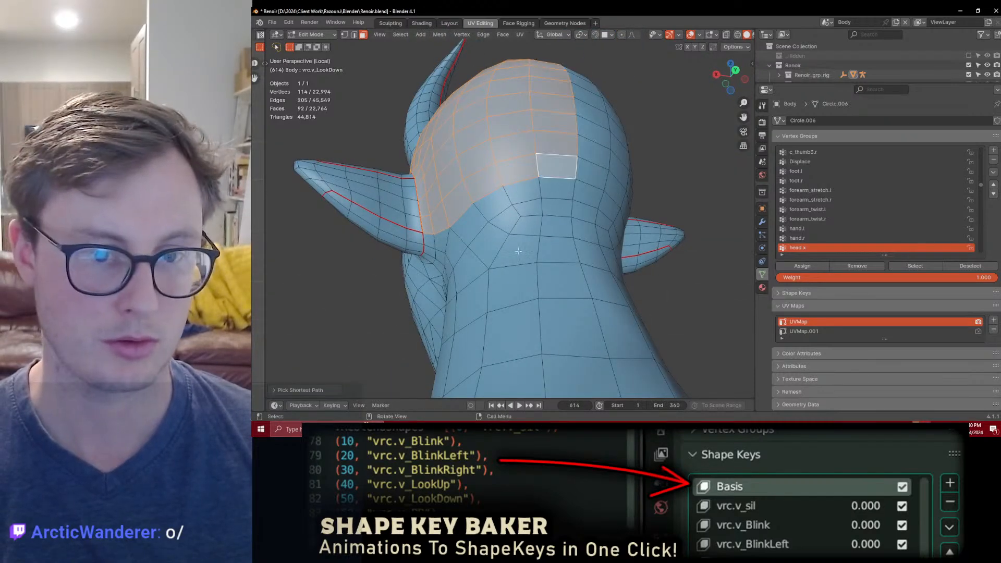
left_click(494, 251, "ctrl")
middle_click_drag(495, 250, 565, 275)
left_click(556, 238, "alt+shift")
middle_click_drag(556, 238, 586, 259)
Step: Duplicate the selected scalp faces in place and separate them into their own object
key("shift+d")
right_click(587, 256)
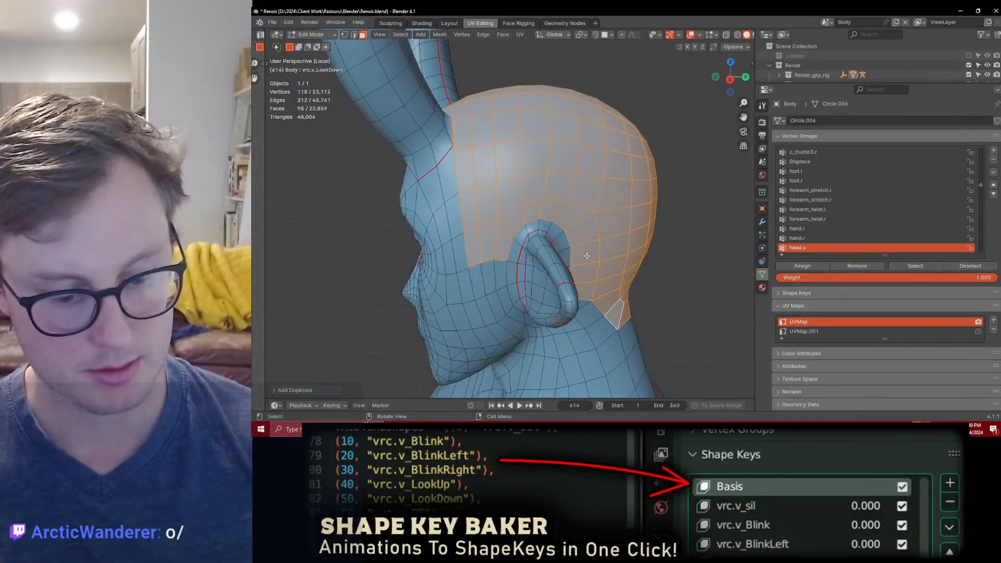
key("p")
left_click(586, 255)
key("Tab")
middle_click_drag(622, 234, 602, 222)
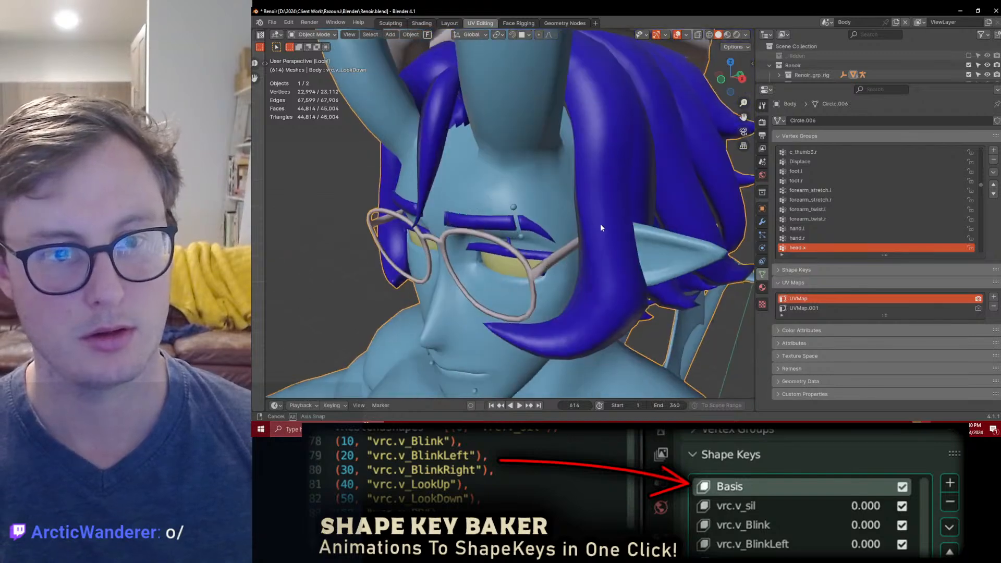
Step: Move the separated scalp object into the Scene Collection and collapse the Renoir collection in the outliner
left_click(572, 158)
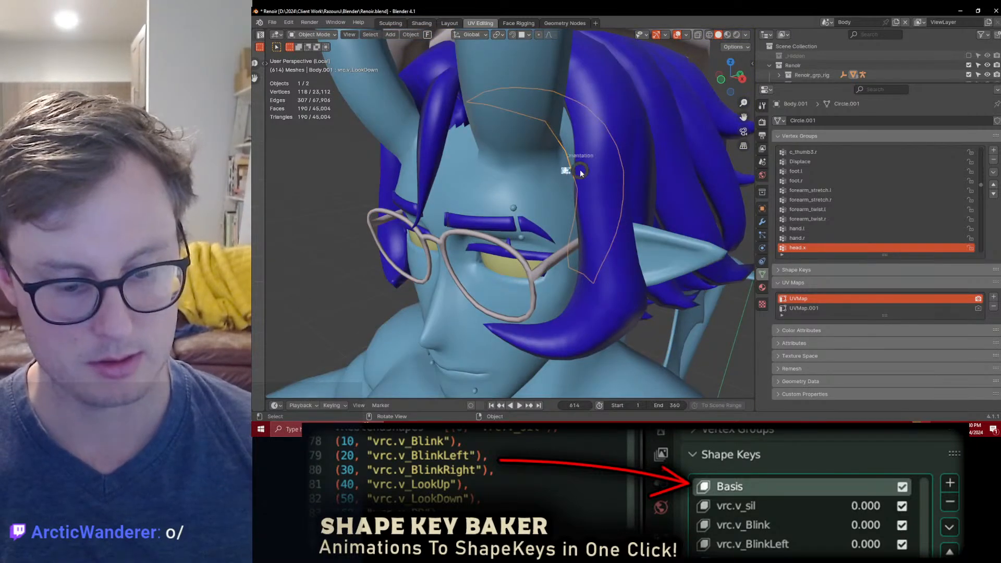
key("comma")
right_click(578, 173)
key("m")
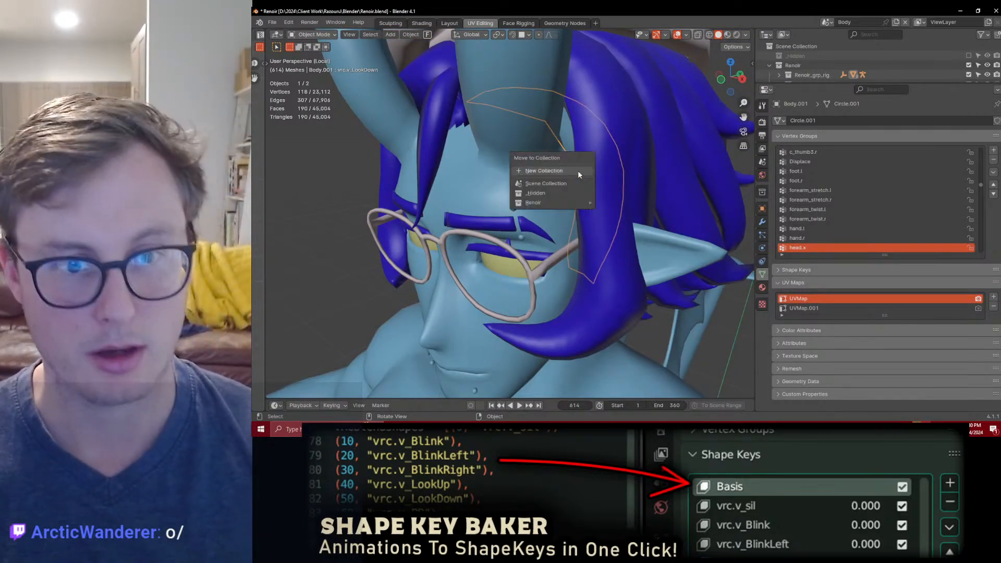
left_click(563, 183)
left_click_drag(801, 84, 800, 165)
left_click(770, 65)
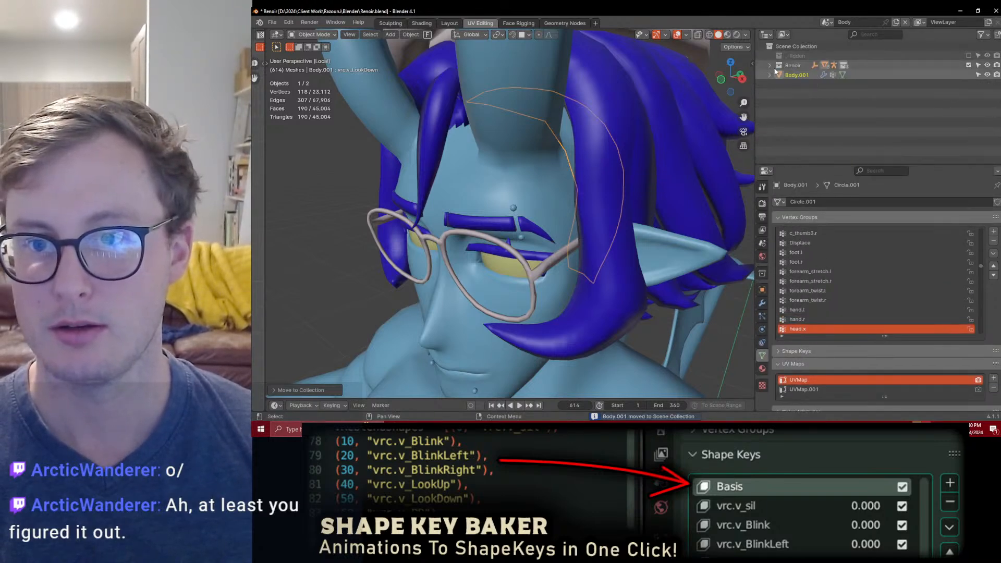
Step: Exclude the Renoir collection from the view layer, save the file, and view the scalp from the right side
left_click(968, 65)
key("ctrl+s")
middle_click_drag(629, 224, 549, 245)
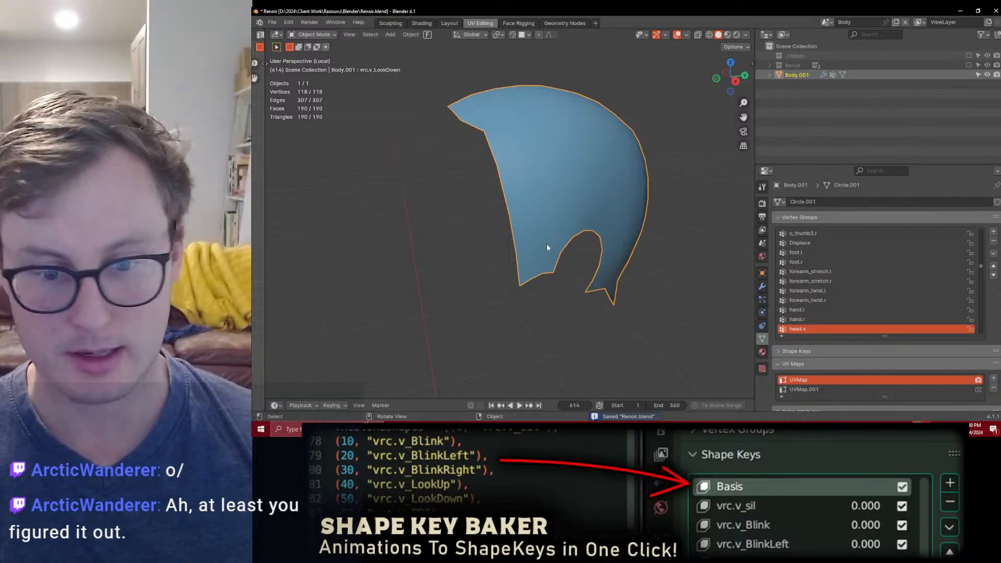
key("ctrl+s")
key("KP_3")
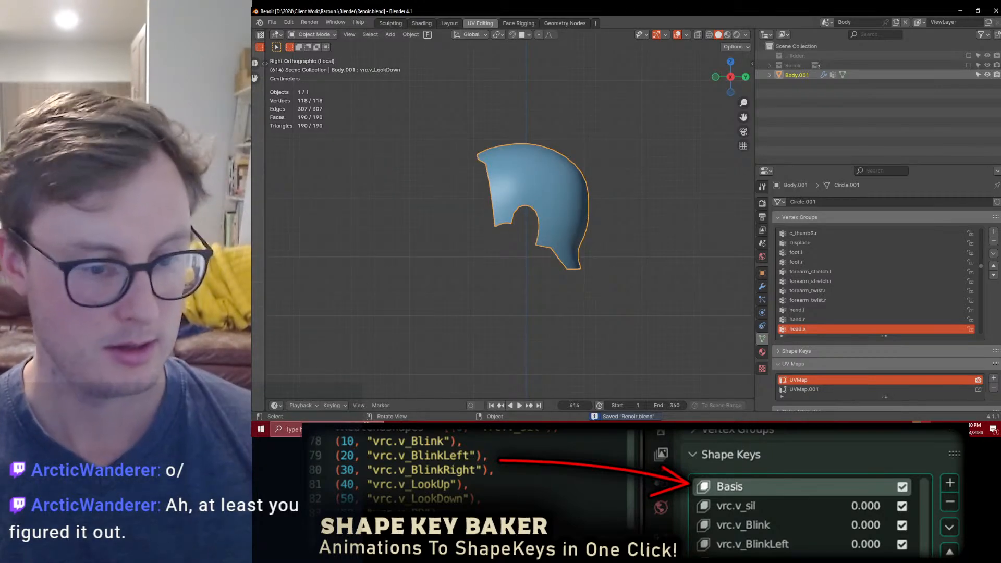
Step: Switch to File Explorer, find the client's reference folder under 2024 > Client Work, and bring the character reference sheet into Blender's side view
key("super+e")
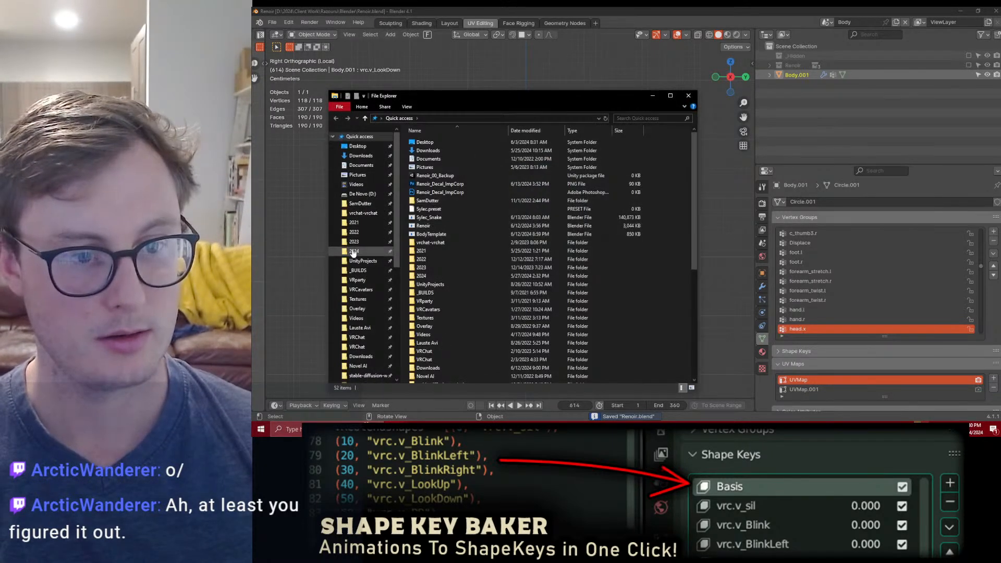
left_click(354, 251)
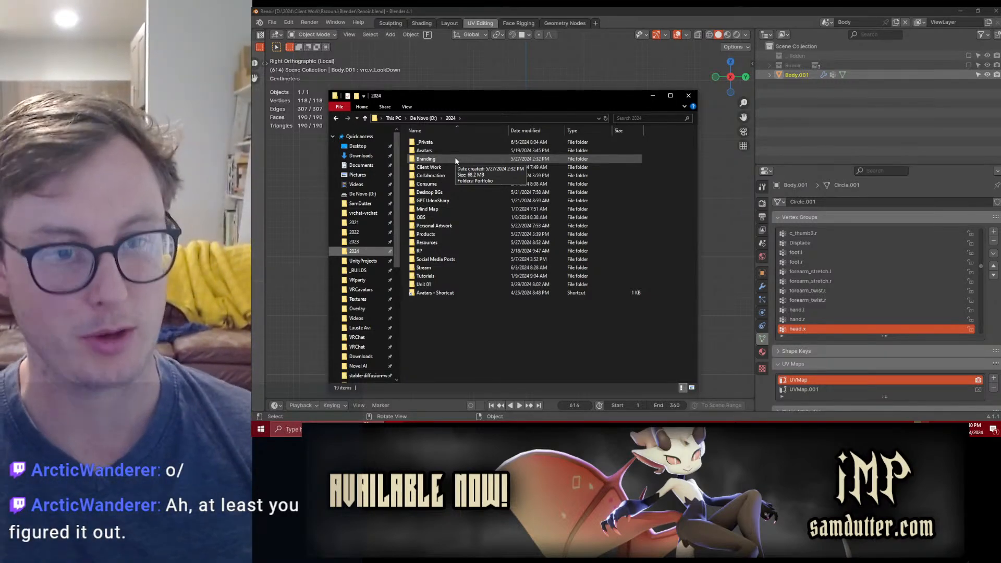
double_click(448, 171)
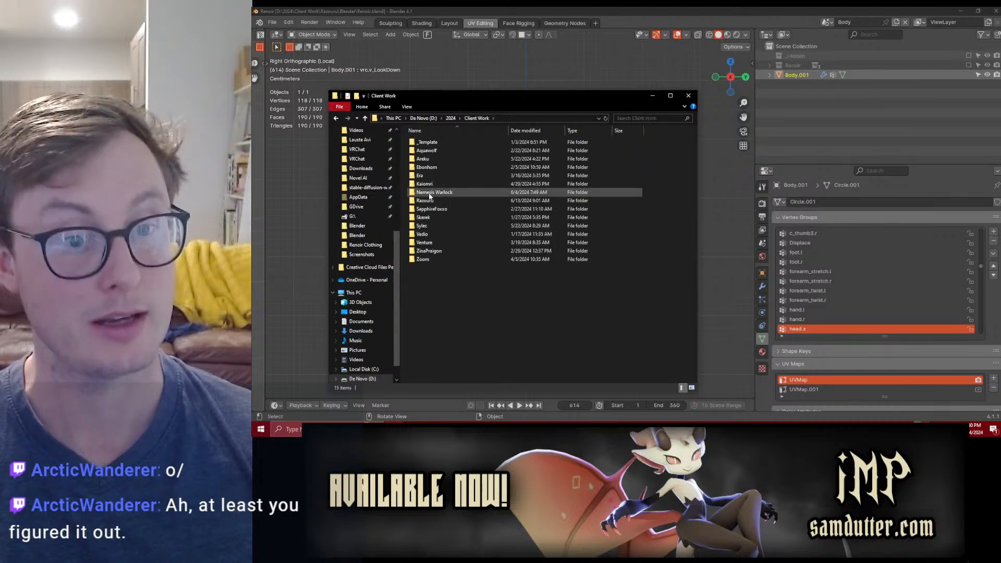
double_click(427, 201)
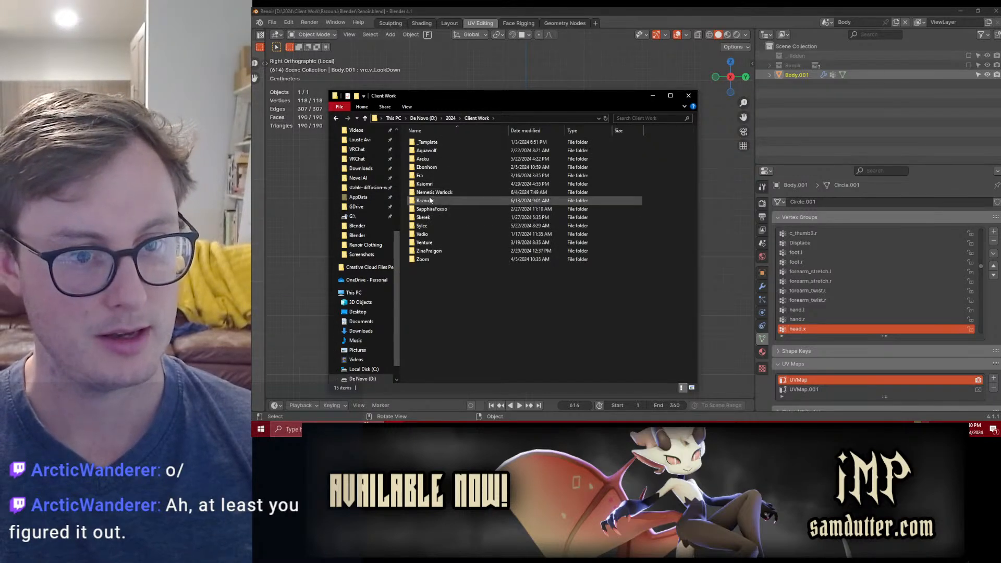
left_click(433, 160)
double_click(432, 160)
left_click(476, 157)
left_click_drag(639, 93, 639, 81)
left_click(555, 176)
left_click(645, 227)
key("alt+g")
key("ctrl+z")
scroll(597, 223, "down", 7)
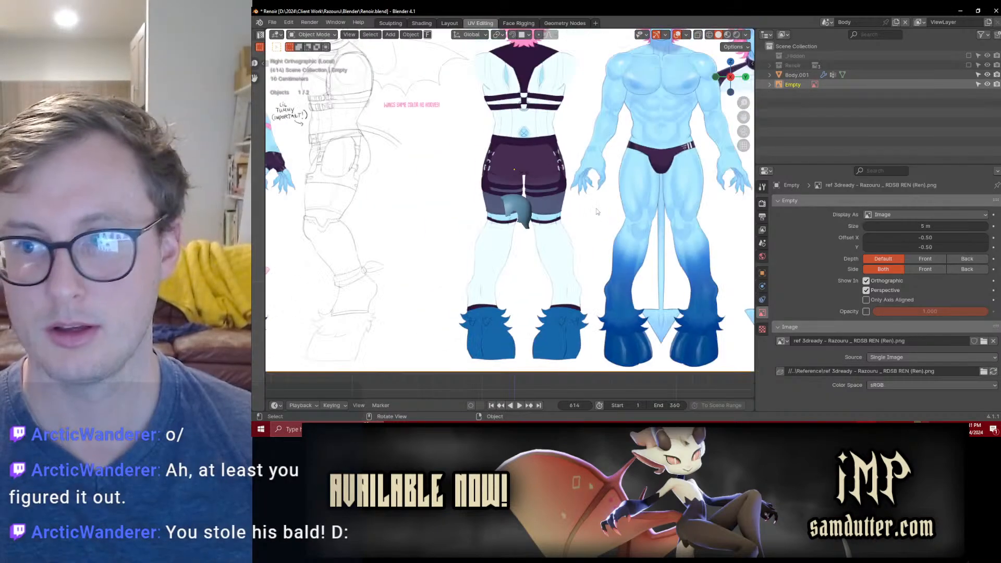
middle_click_drag(595, 210, 624, 262)
key("r")
right_click(624, 261)
key("KP_3")
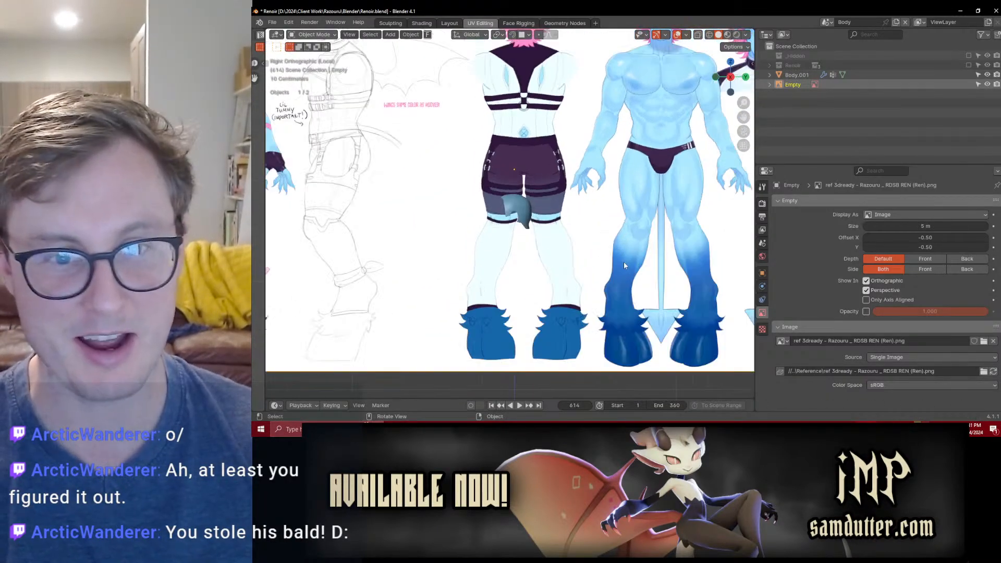
Step: Scale down the reference sheet and move its rough side-view sketch close to the scalp mesh
key("s")
left_click(554, 151)
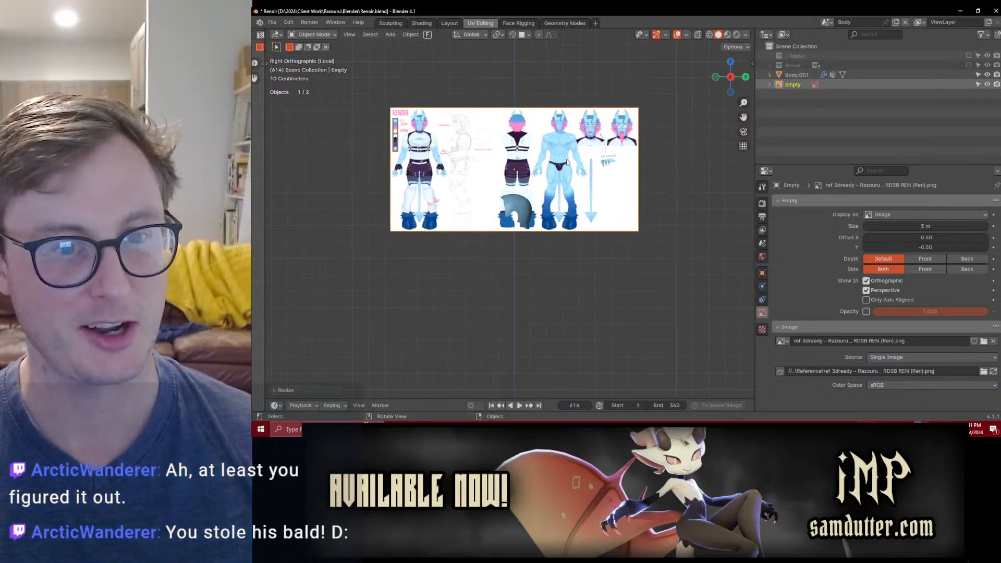
key("g")
left_click(543, 208)
key("g")
left_click(568, 255)
scroll(569, 256, "up", 8)
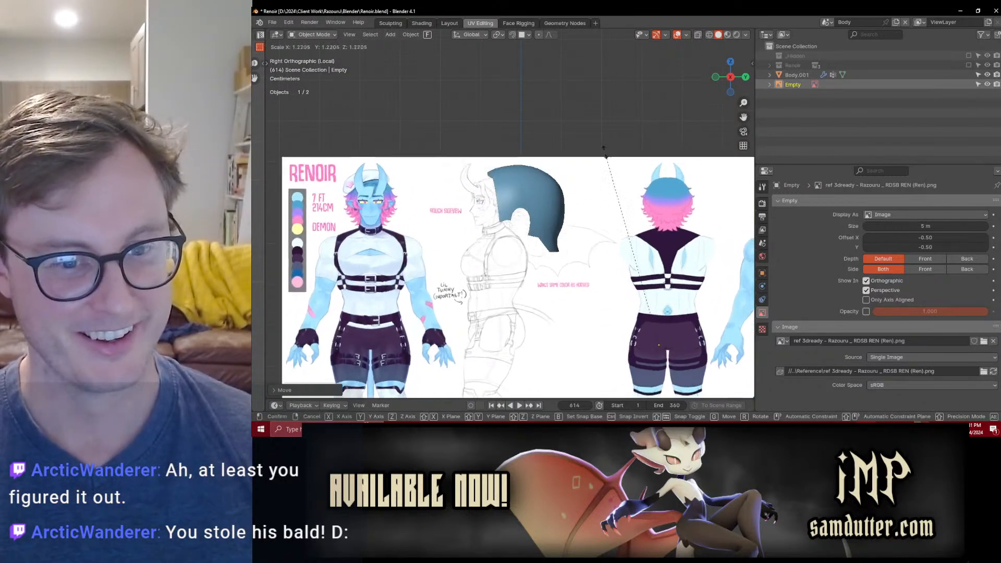
Step: Enlarge and reposition the reference sheet so the side-view sketch's head overlaps the scalp mesh
scroll(626, 171, "up", 8)
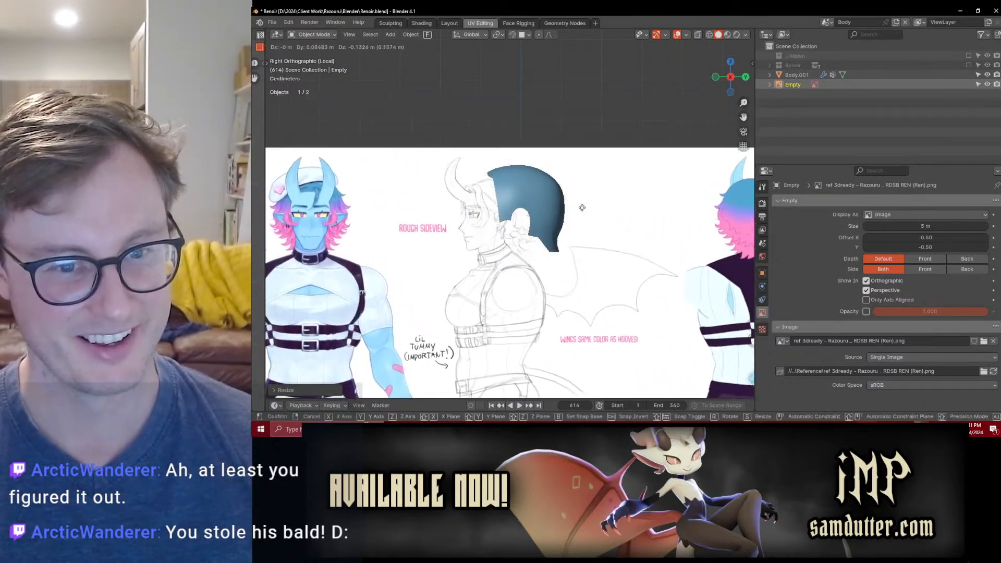
middle_click_drag(483, 191, 553, 202, "shift")
key("g")
left_click(551, 163)
key("s")
left_click(556, 125)
key("g")
left_click(624, 205)
key("s")
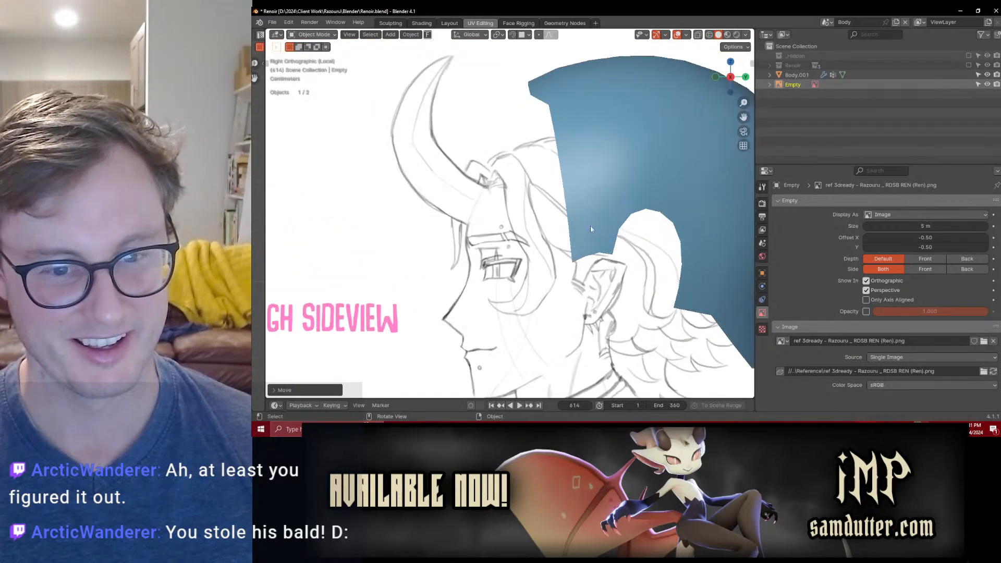
scroll(642, 125, "down", 5)
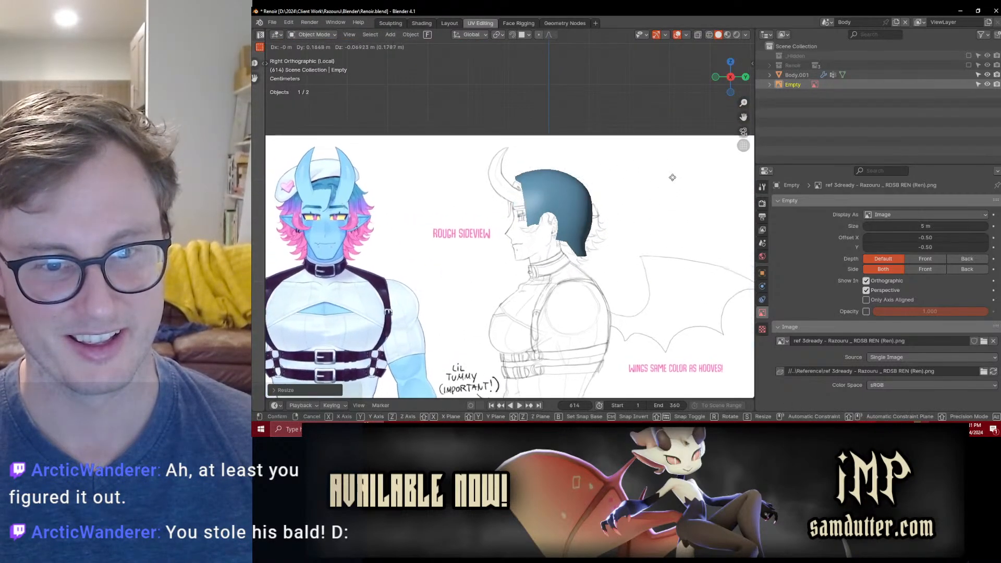
left_click(679, 155)
Step: Fine-tune the reference sheet's scale and position so the sketched ear and skull line up with the scalp mesh
key("g")
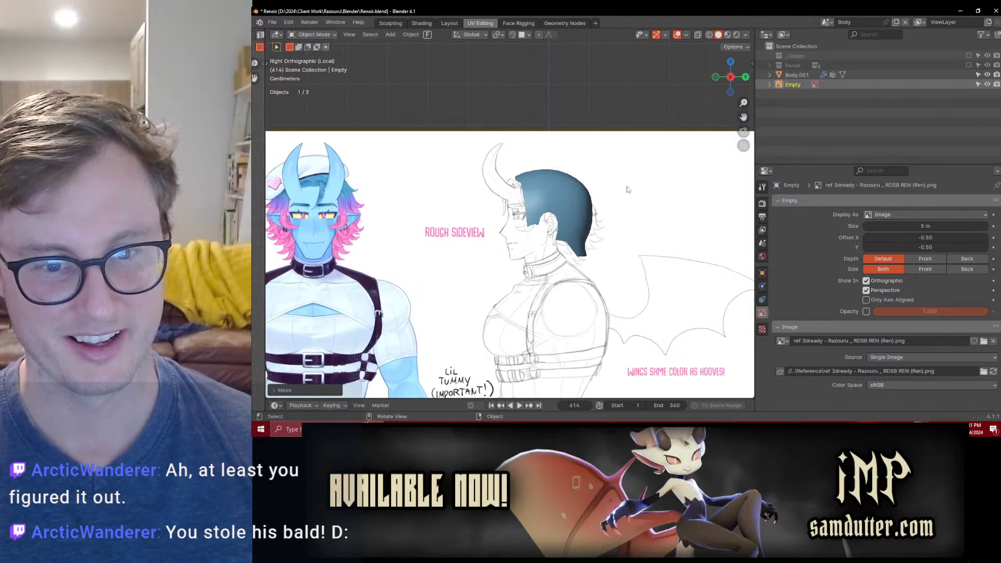
left_click(641, 183)
key("g")
left_click(651, 156)
key("s")
left_click(653, 125)
key("g")
left_click(602, 206)
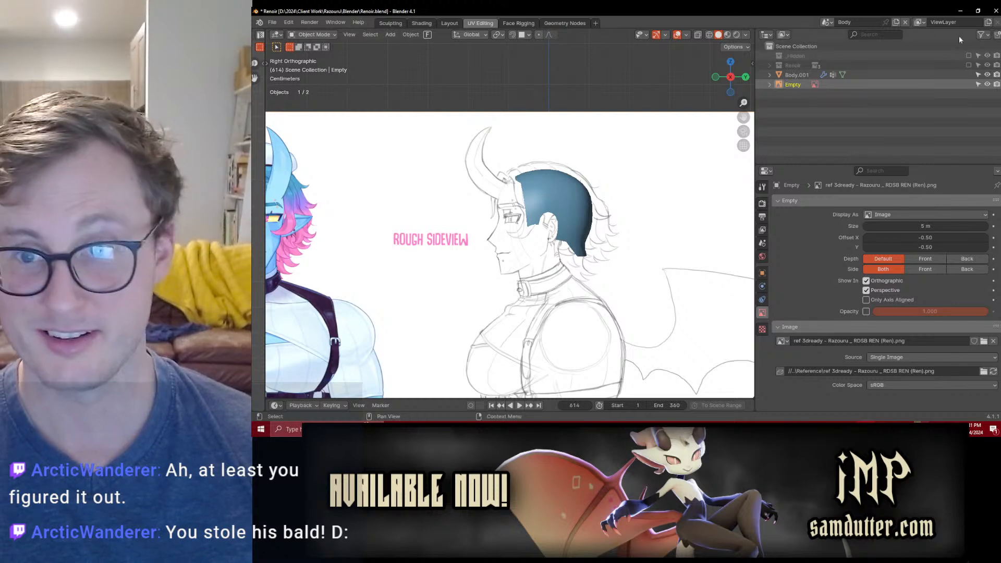
Step: Show the Renoir character in wireframe and adjust the reference sheet's scale and position so the side-view sketch fits the head
left_click(969, 66)
key("shift+z")
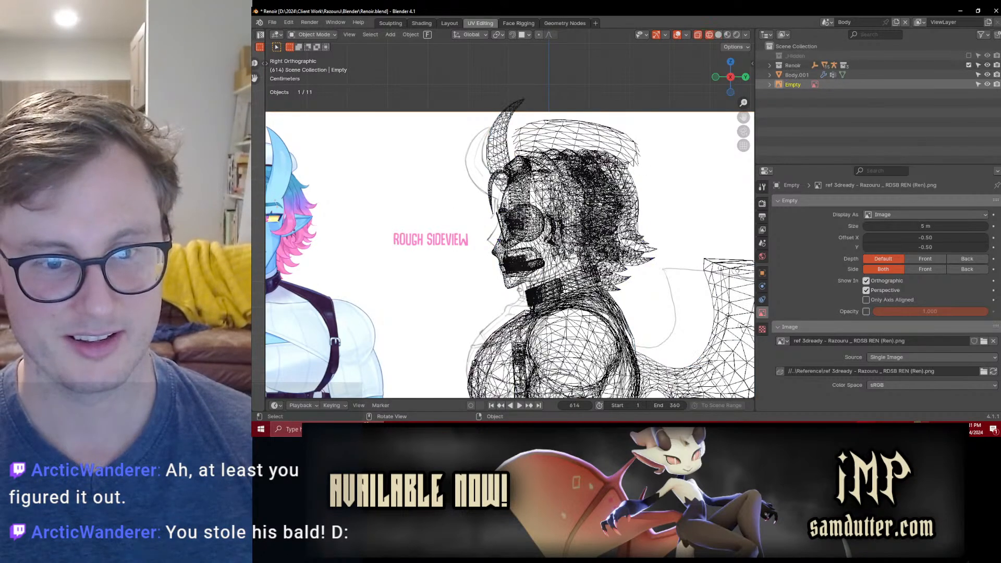
key("s")
left_click(590, 118)
key("g")
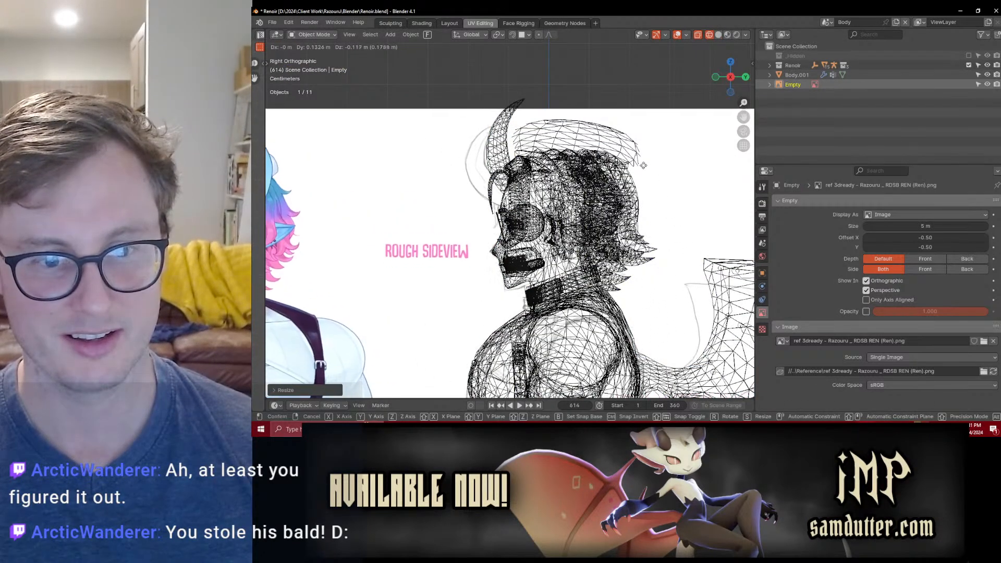
left_click(645, 164)
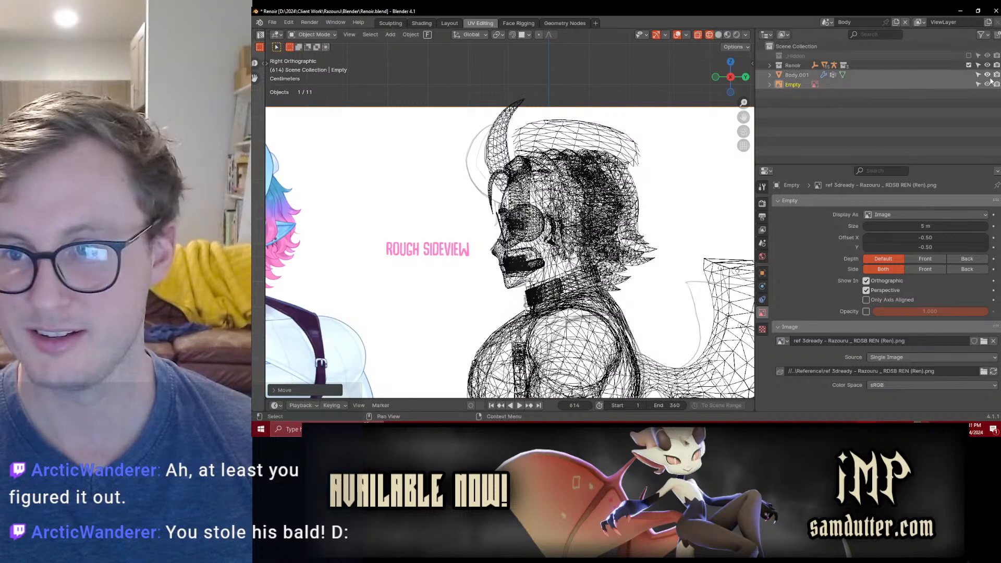
left_click(968, 65)
scroll(510, 255, "up", 4)
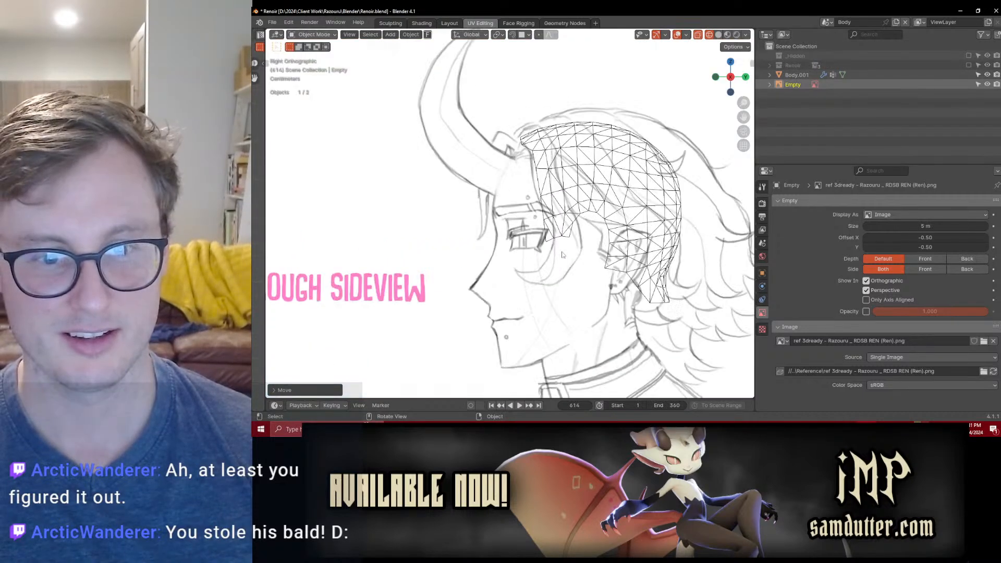
scroll(599, 256, "down", 1)
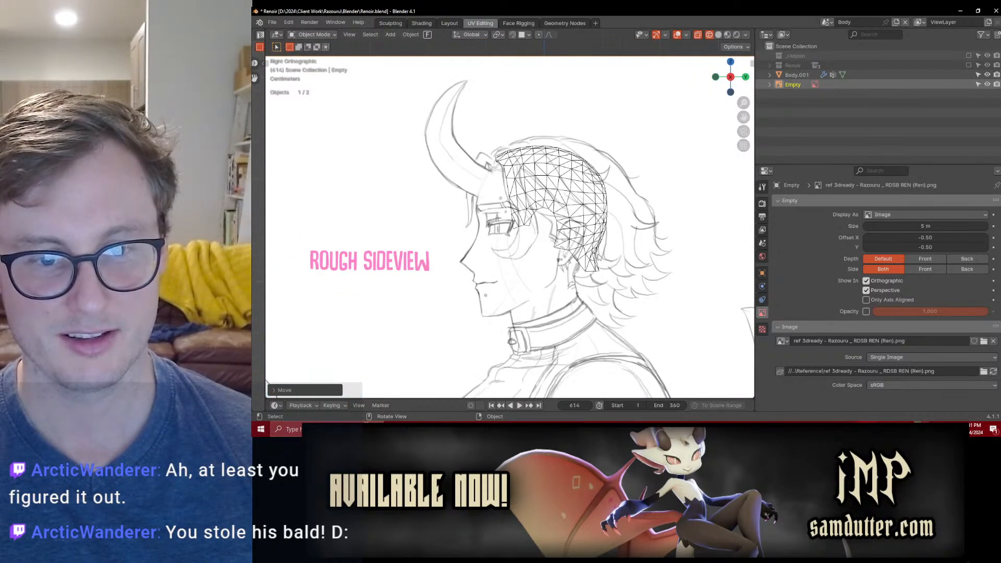
Step: Nudge the reference sheet so the sketched ear matches the character's ear, and hide the Renoir collection again
left_click(968, 65)
scroll(510, 227, "up", 4)
key("g")
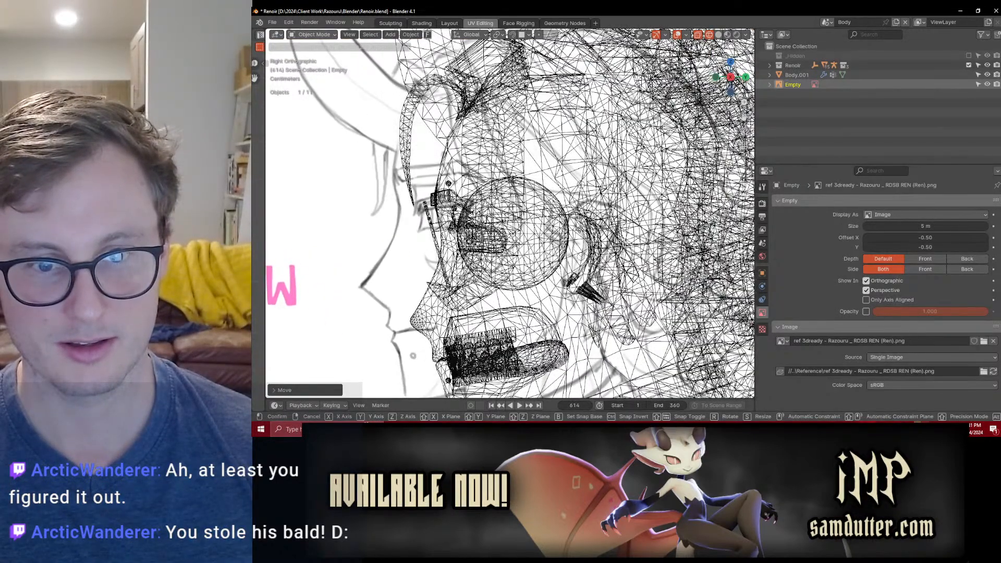
key("Return")
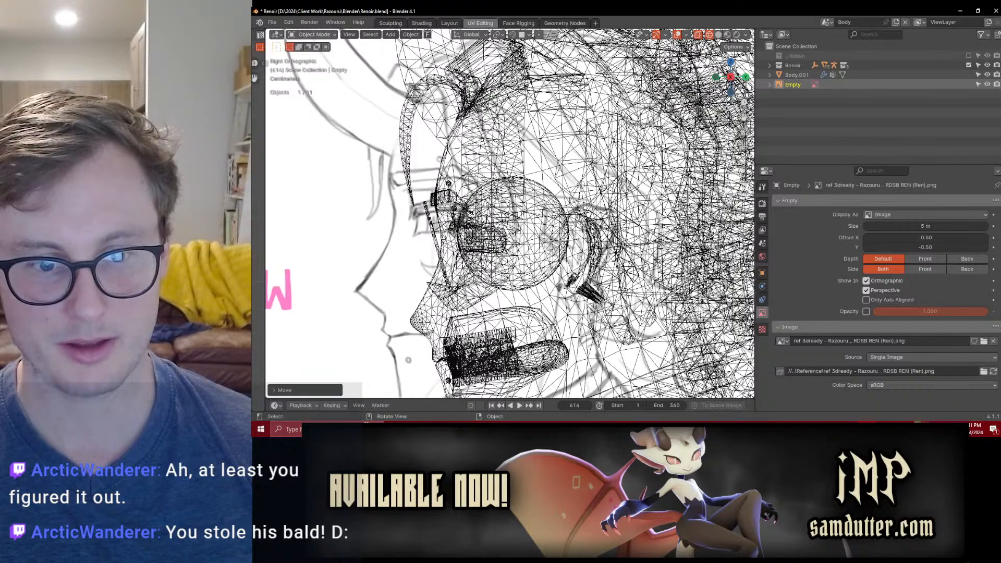
left_click(969, 65)
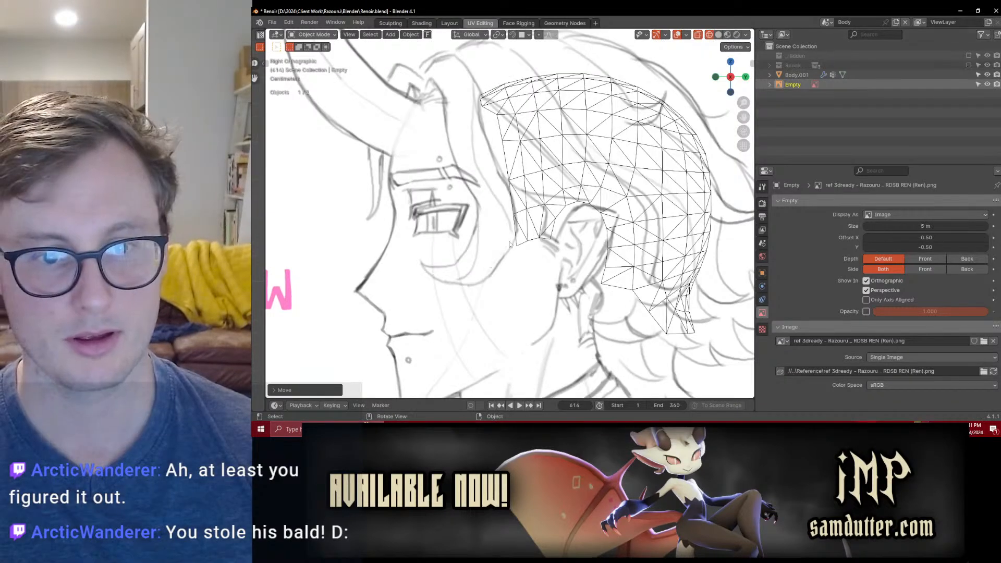
scroll(592, 220, "up", 2)
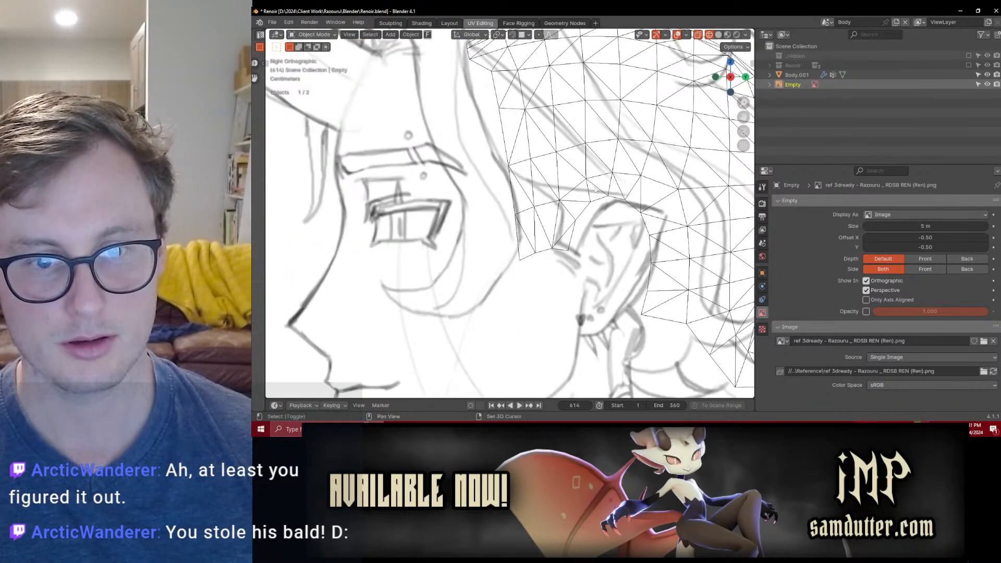
Step: Delete the foremost vertices of the scalp mesh's sideburn and fill the gap left above it with a face
middle_click_drag(602, 192, 561, 193, "shift")
left_click(533, 225)
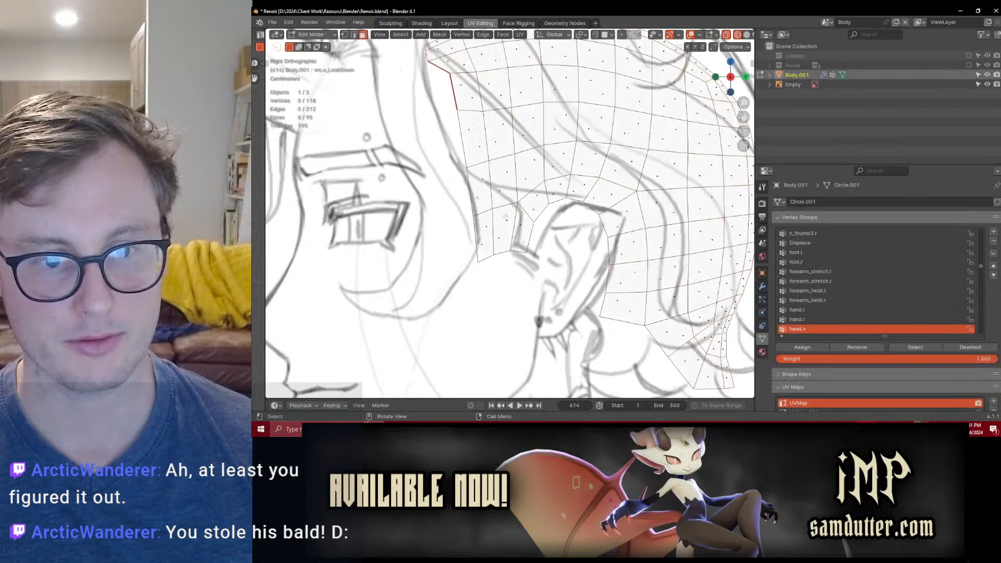
key("Tab")
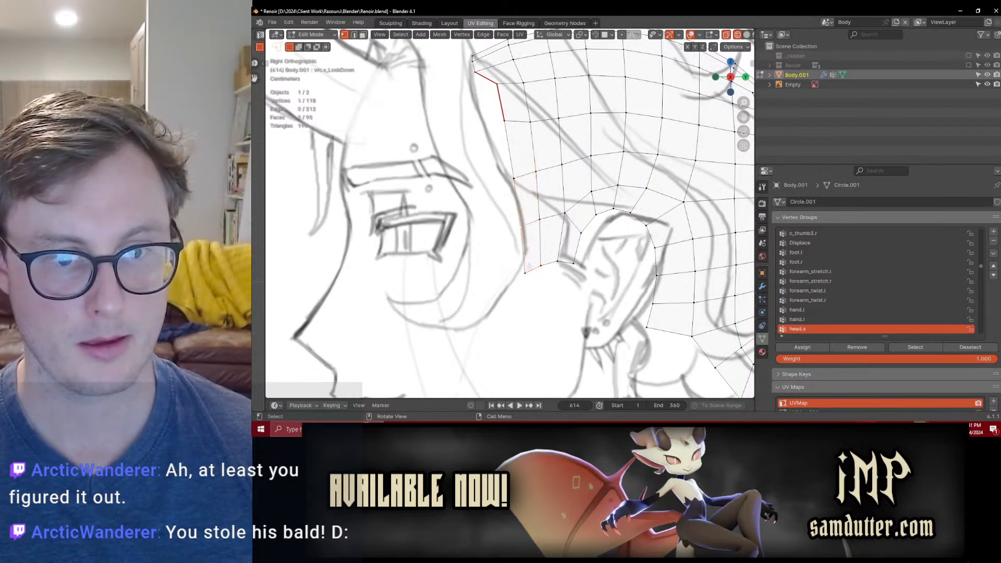
key("x")
left_click(577, 259)
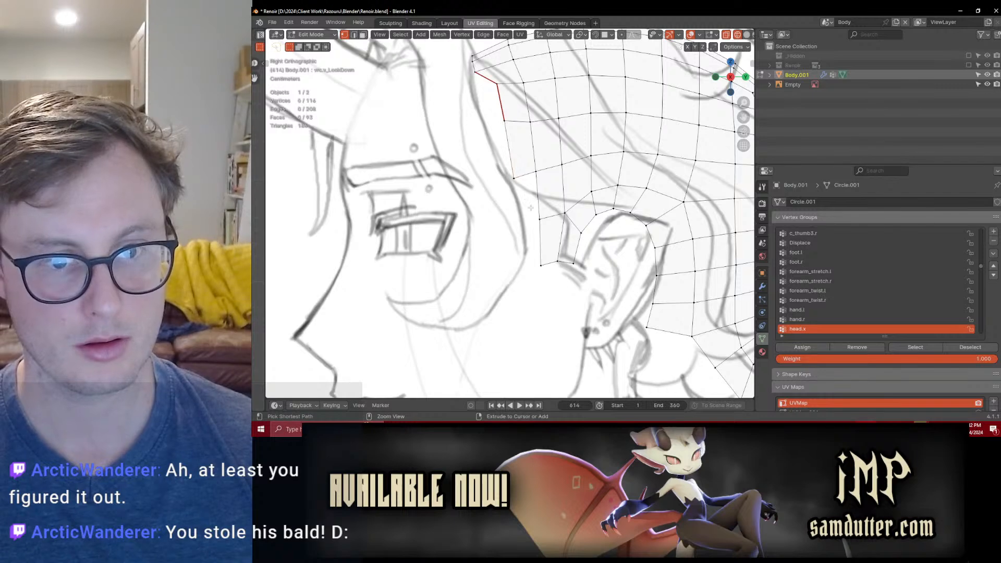
key("f")
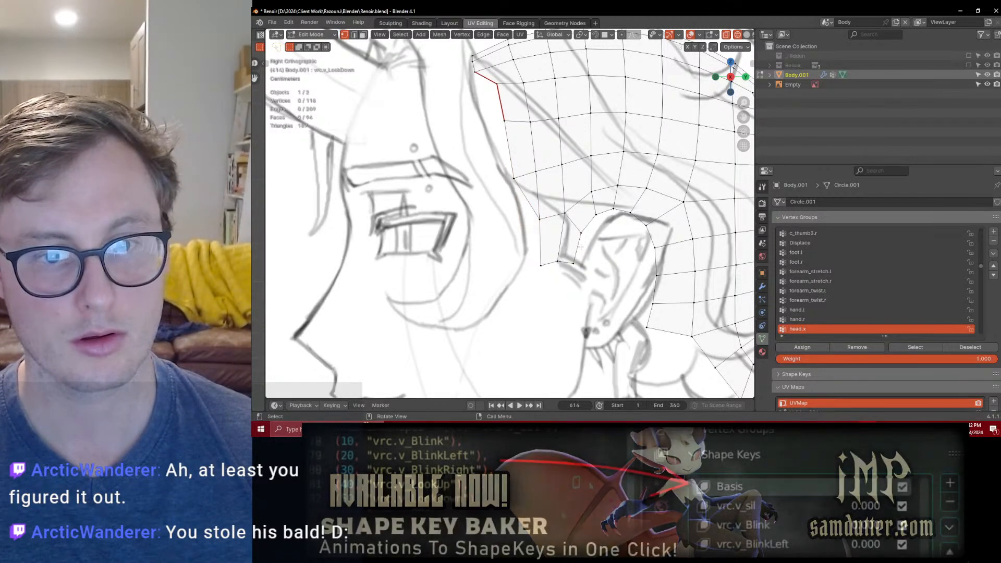
Step: Raise the front corner vertex of the sideburn's lower edge to shorten the sideburn in front of the ear
middle_click_drag(570, 259, 566, 210)
key("KP_3")
scroll(566, 210, "up", 6)
left_click(518, 249)
key("g")
key("z")
left_click(511, 229)
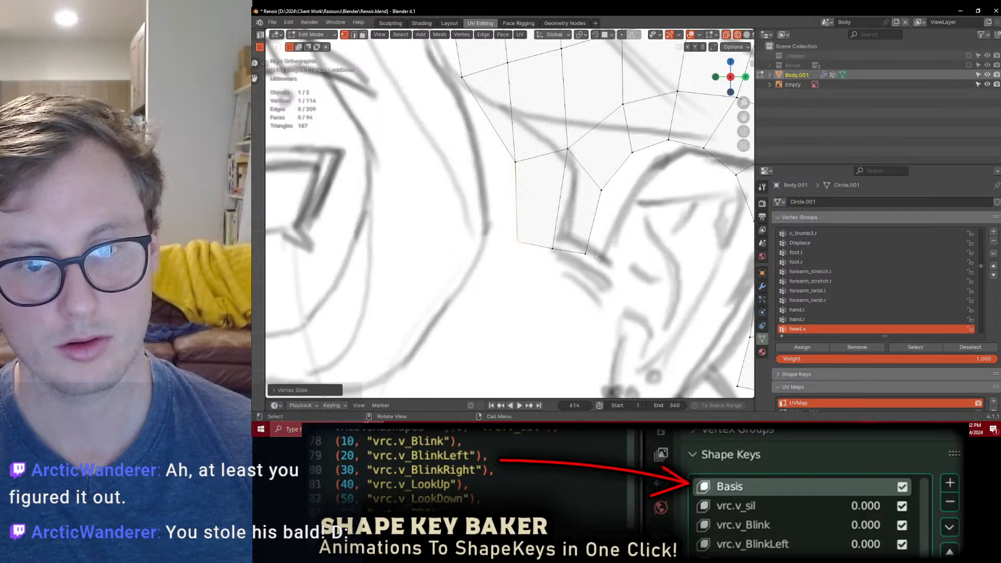
Step: Slide the rear corner of the sideburn's lower edge upward and raise the vertex at the top of its front edge
key("g")
key("g")
left_click(593, 241)
left_click(523, 156)
key("g")
left_click(527, 143)
scroll(590, 223, "down", 3)
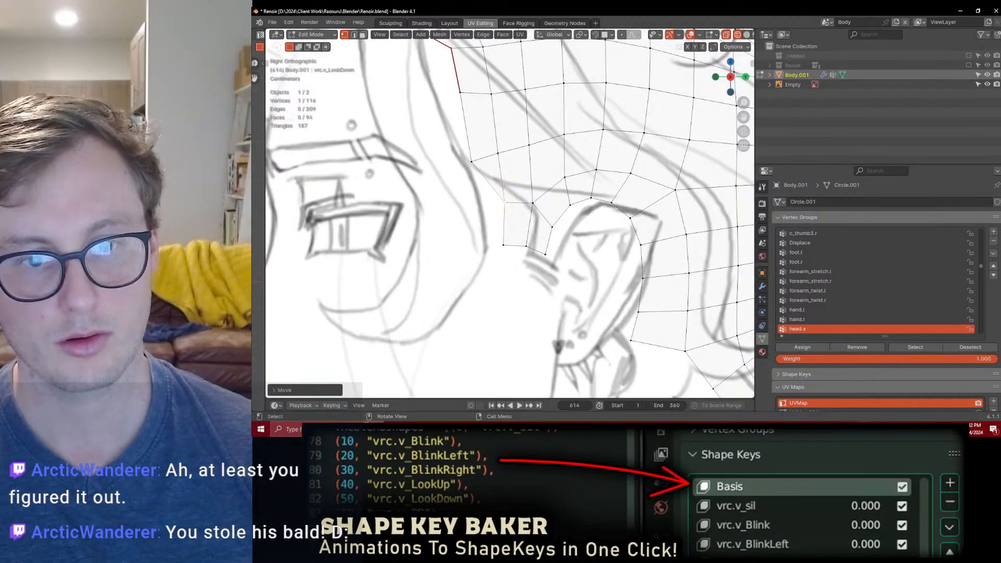
Step: Bevel the edge row across the sideburn and reposition its front-edge vertices to shape the hairline corner
scroll(537, 199, "up", 2)
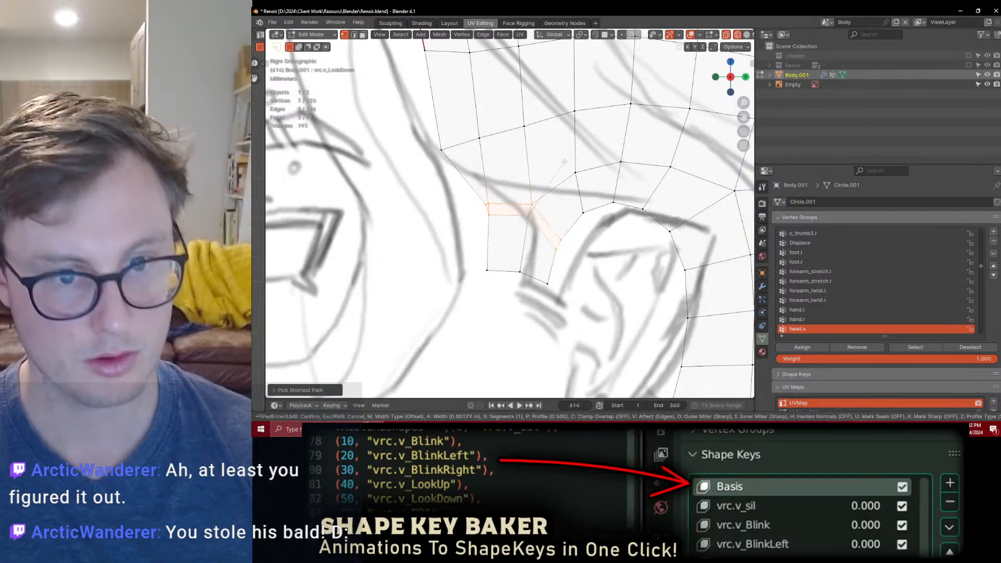
key("ctrl+b")
left_click(494, 189)
key("g")
key("g")
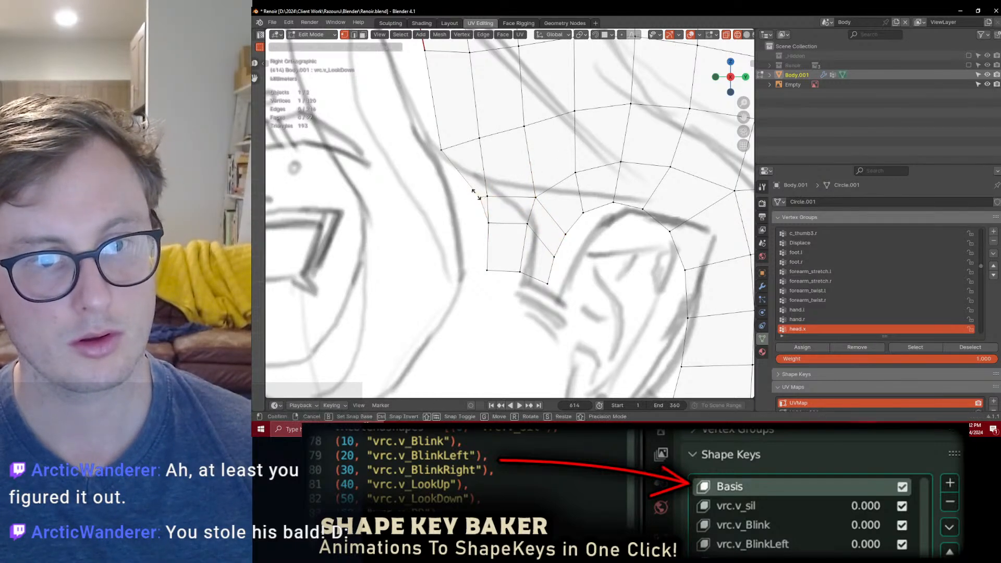
left_click(554, 203)
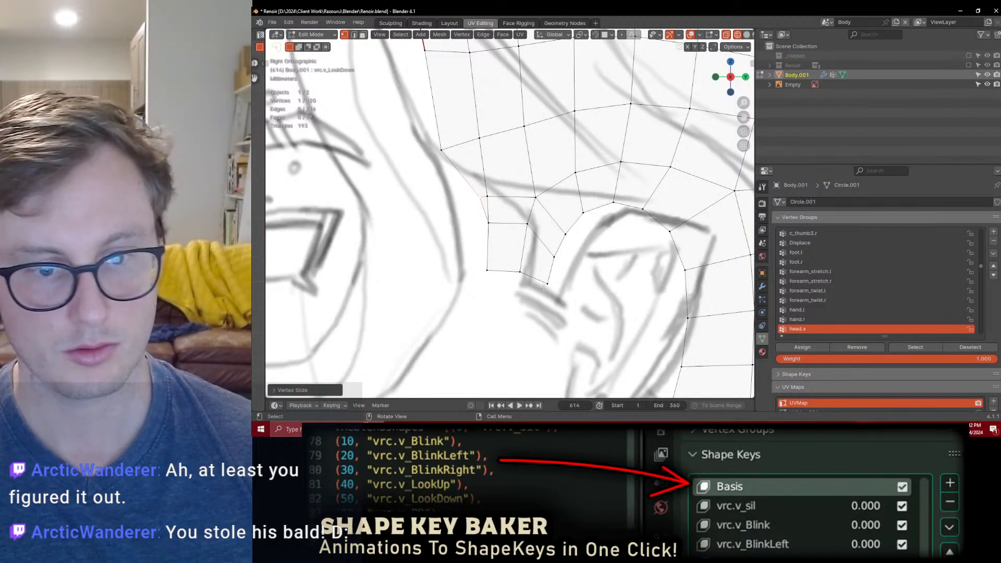
key("g")
left_click(545, 243)
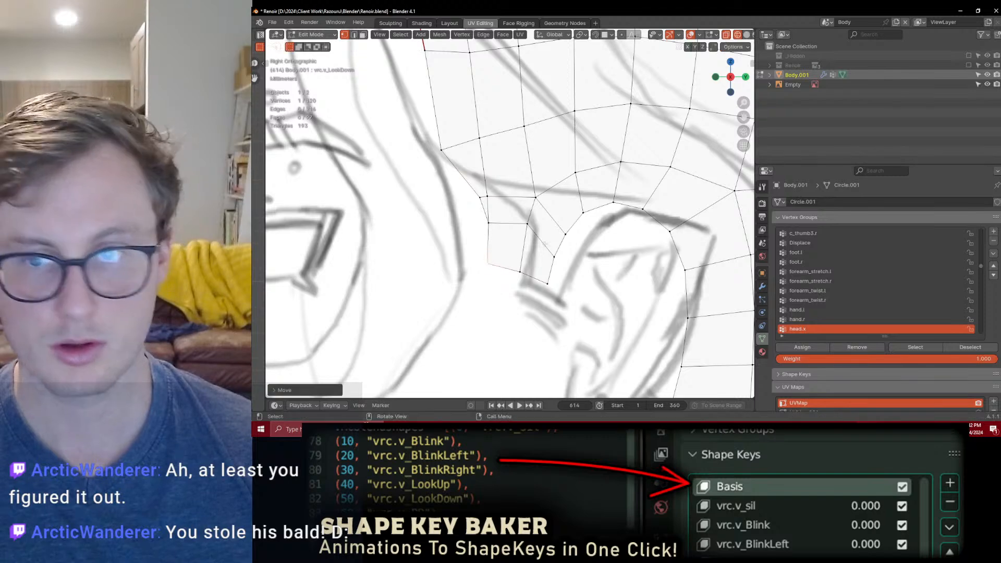
scroll(543, 246, "down", 4)
scroll(511, 212, "up", 2)
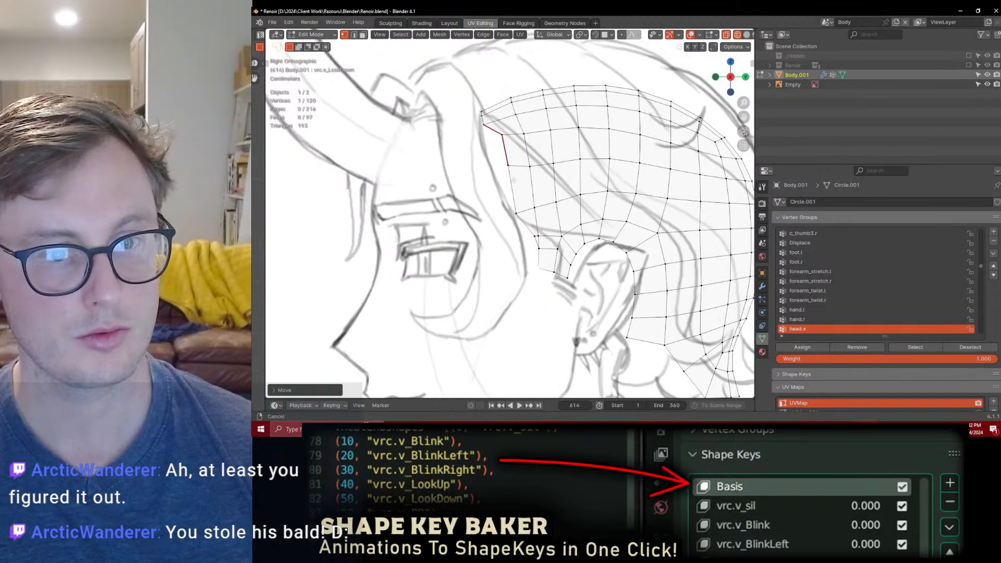
Step: Leave mesh editing, isolate the scalp mesh in local view, and save the file
key("Tab")
key("KP_Divide")
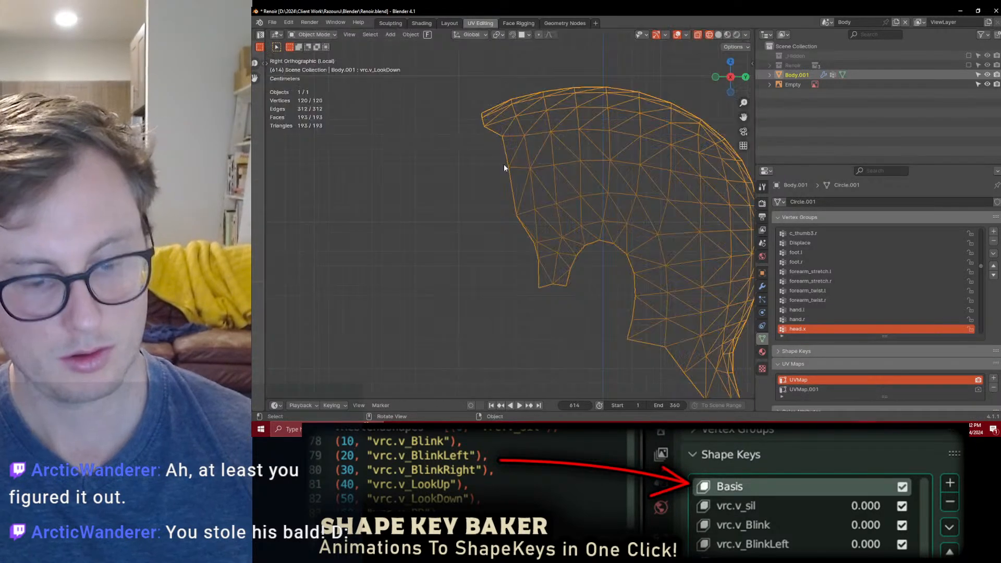
middle_click_drag(534, 176, 607, 225)
key("ctrl+s")
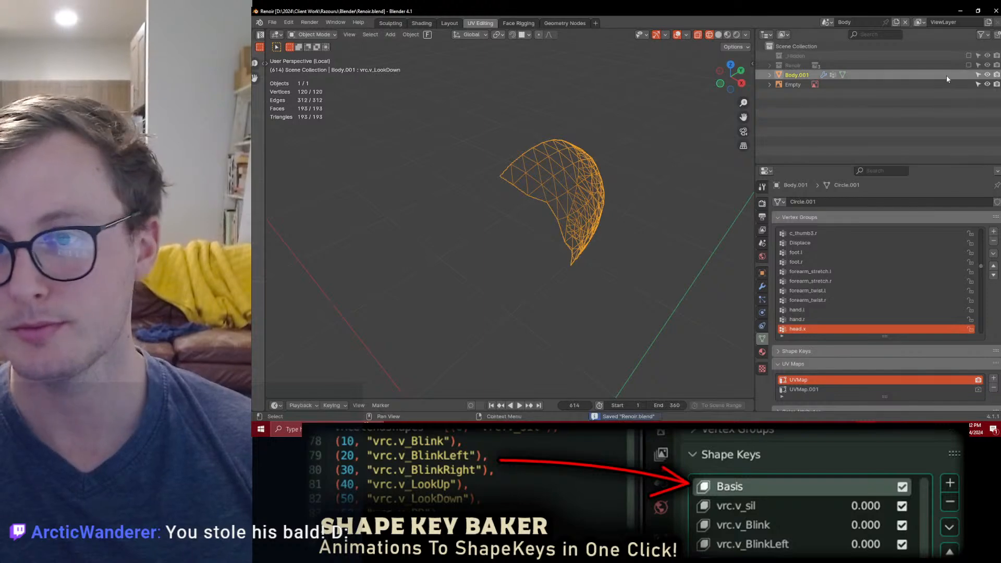
Step: Show the Renoir character around the scalp mesh and add a Mirror modifier on the X axis to the scalp
left_click(969, 65)
scroll(626, 198, "up", 3)
middle_click_drag(638, 250, 626, 214)
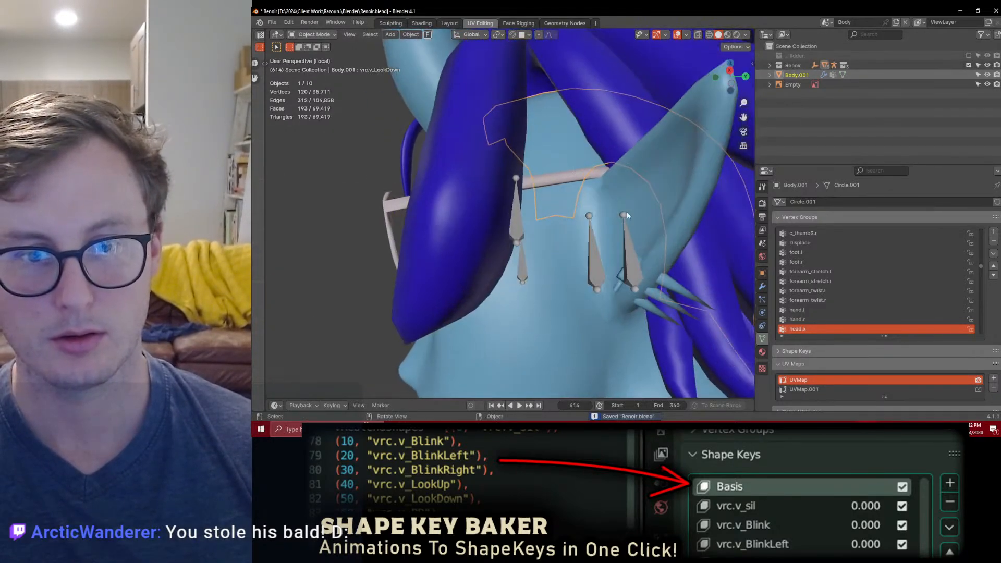
left_click(761, 286)
key("shift+a")
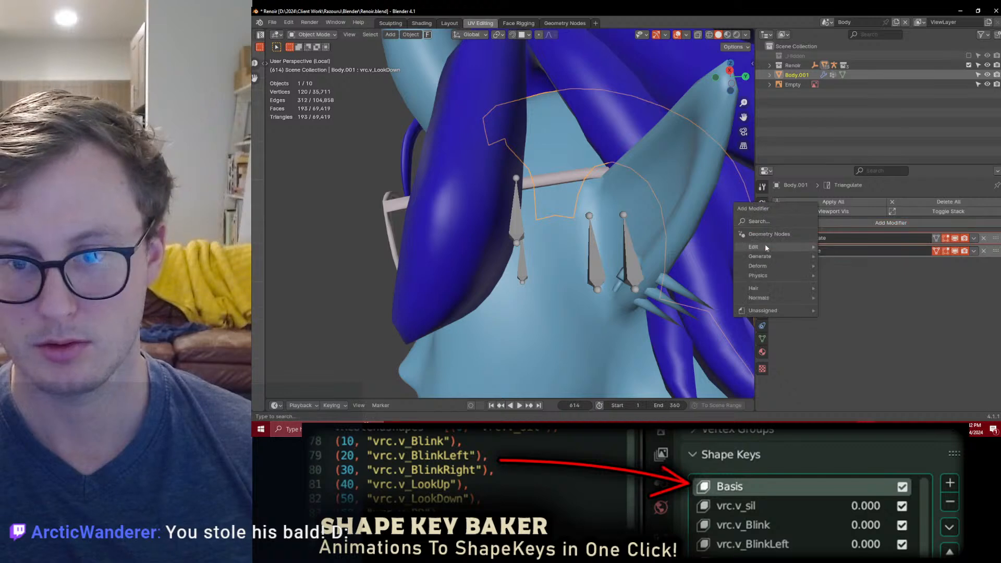
mouse_move(807, 252)
left_click(841, 160)
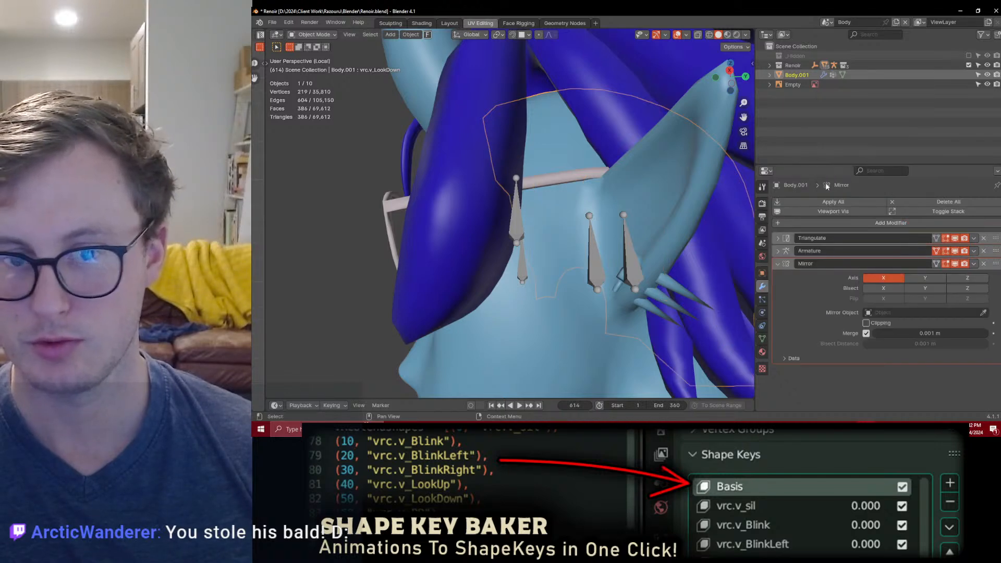
Step: Add a Solidify modifier to the scalp mesh and reorder the Armature modifier to the end of the stack
left_click(796, 223)
mouse_move(798, 225)
left_click(828, 340)
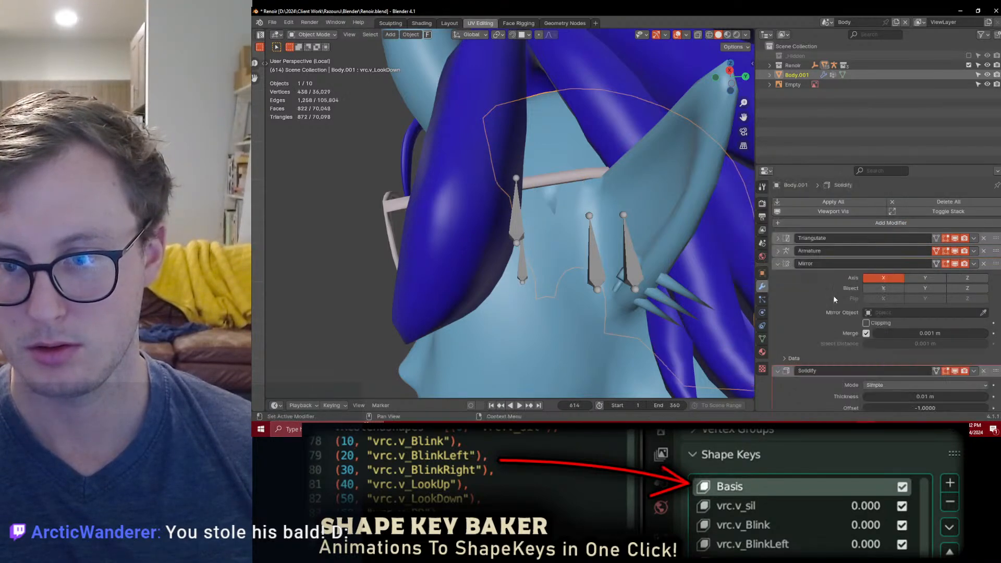
left_click(779, 264)
left_click(776, 278)
left_click_drag(995, 252, 992, 292)
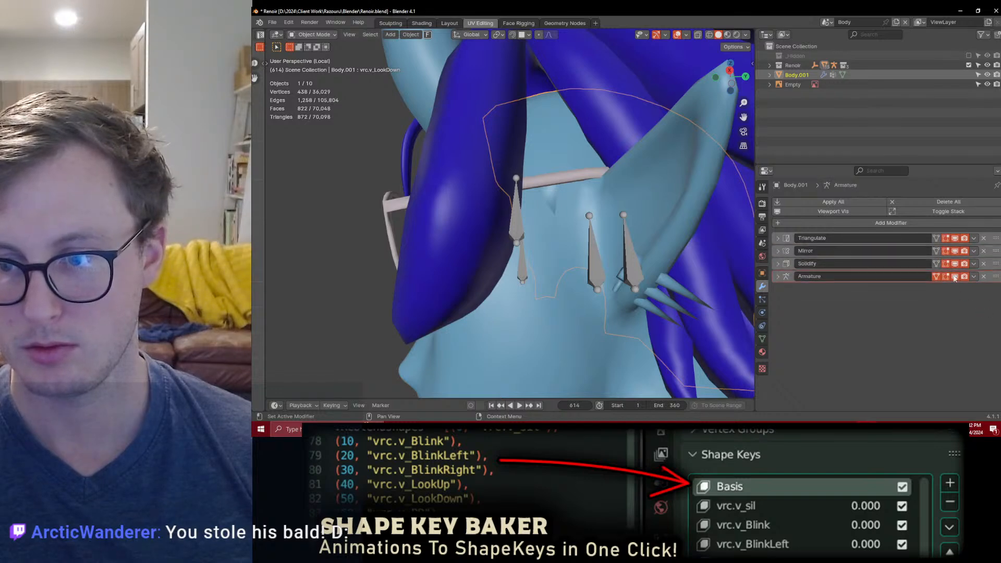
Step: Set the Solidify modifier's offset to 0 and check the scalp around the ear in the side view
left_click(788, 264)
type("0")
key("Return")
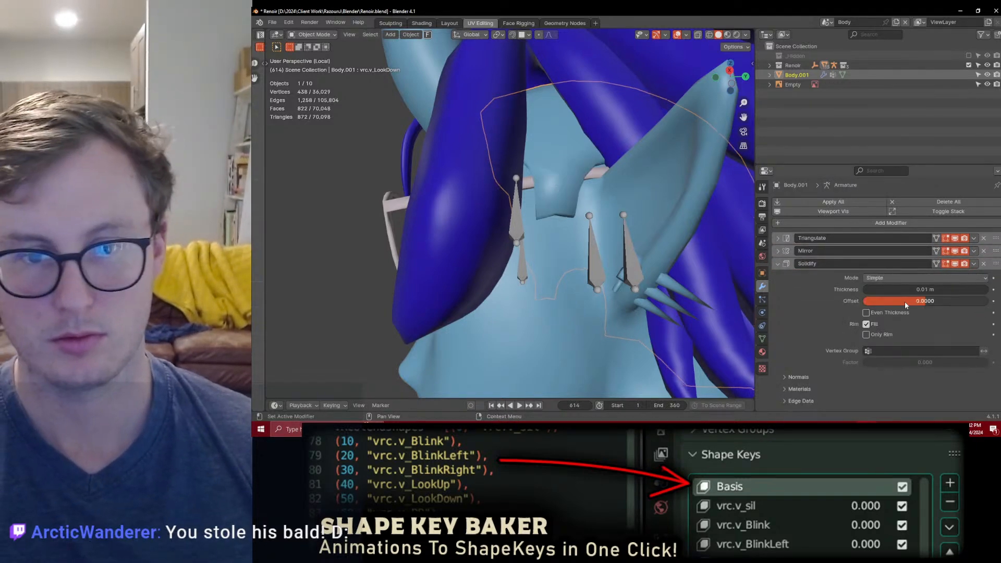
middle_click_drag(605, 245, 572, 241)
scroll(562, 238, "up", 3)
key("KP_3")
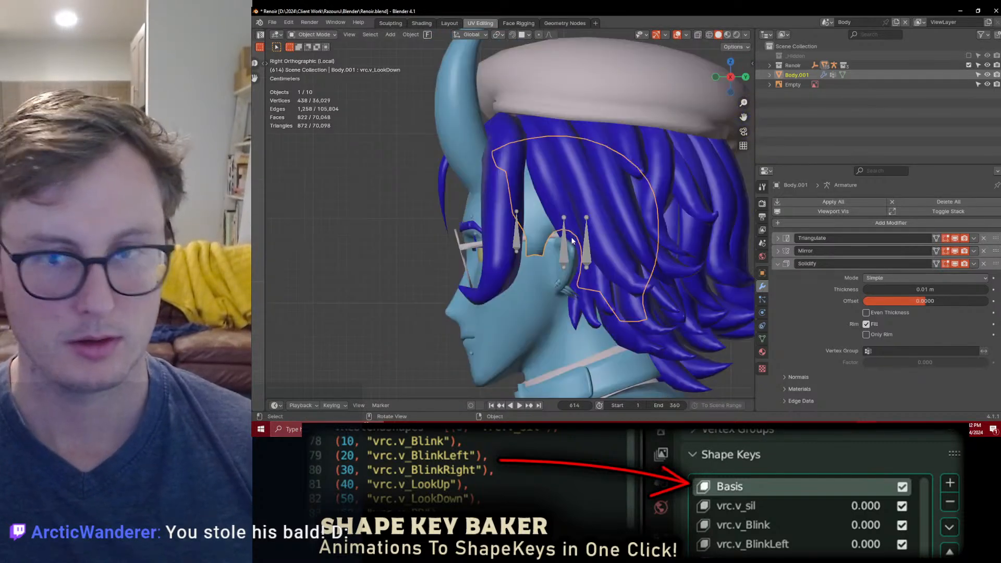
scroll(541, 241, "down", 2)
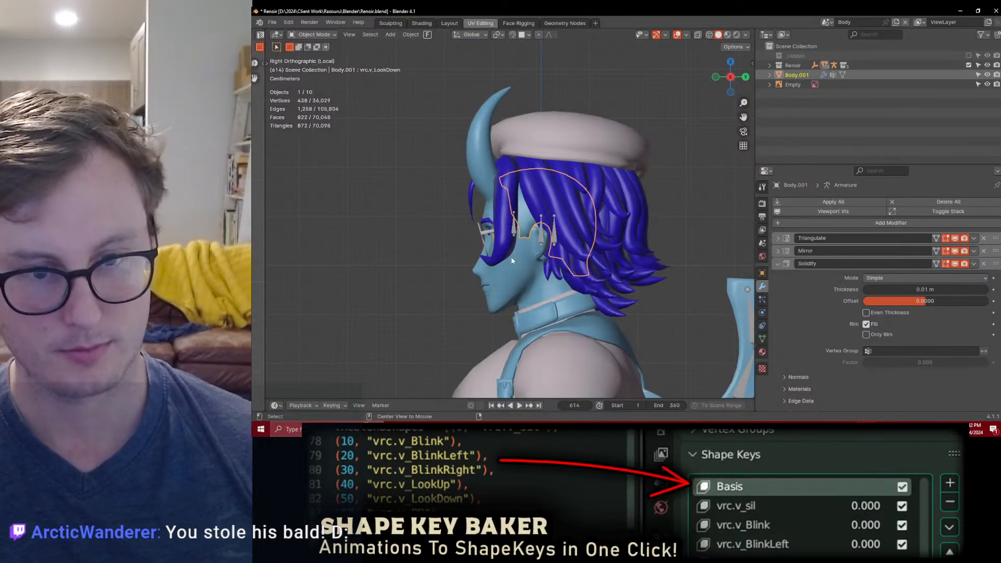
Step: Leave local view and move the reference sheet forward so the sketched head sits beside the character's face
key("KP_Divide")
left_click(405, 246)
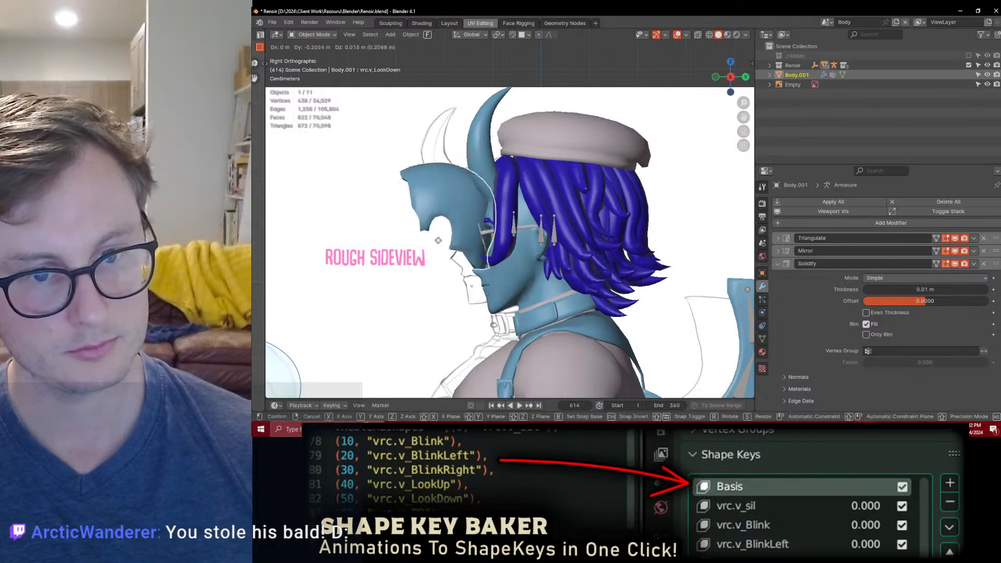
key("g")
left_click(547, 281)
scroll(543, 287, "up", 2)
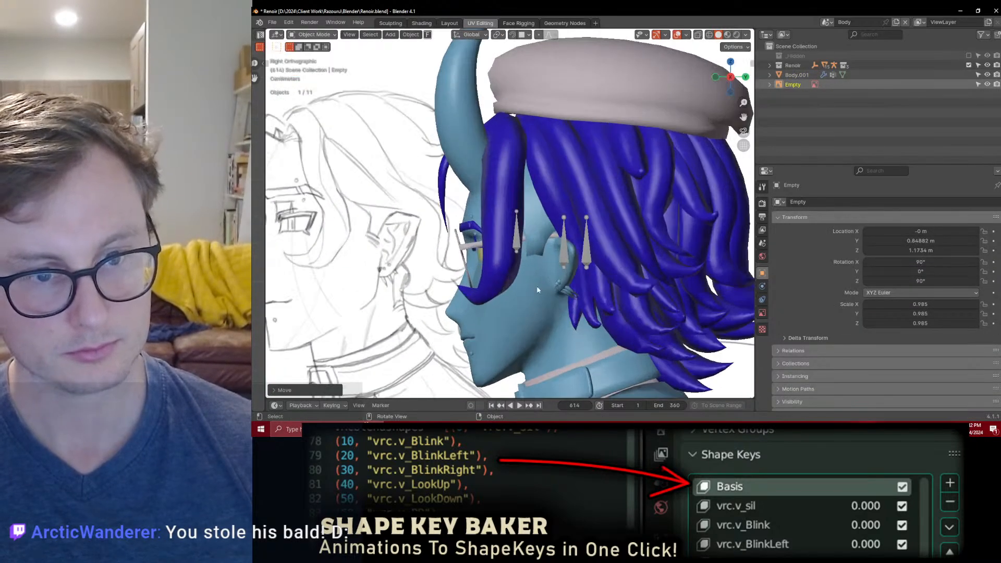
Step: Select the scalp mesh and compare its editable shape around the sideburn with the character, using wireframe display
left_click(538, 235)
middle_click_drag(538, 237, 584, 224, "shift")
scroll(584, 224, "up", 1)
key("Tab")
middle_click_drag(624, 251, 614, 234, "shift")
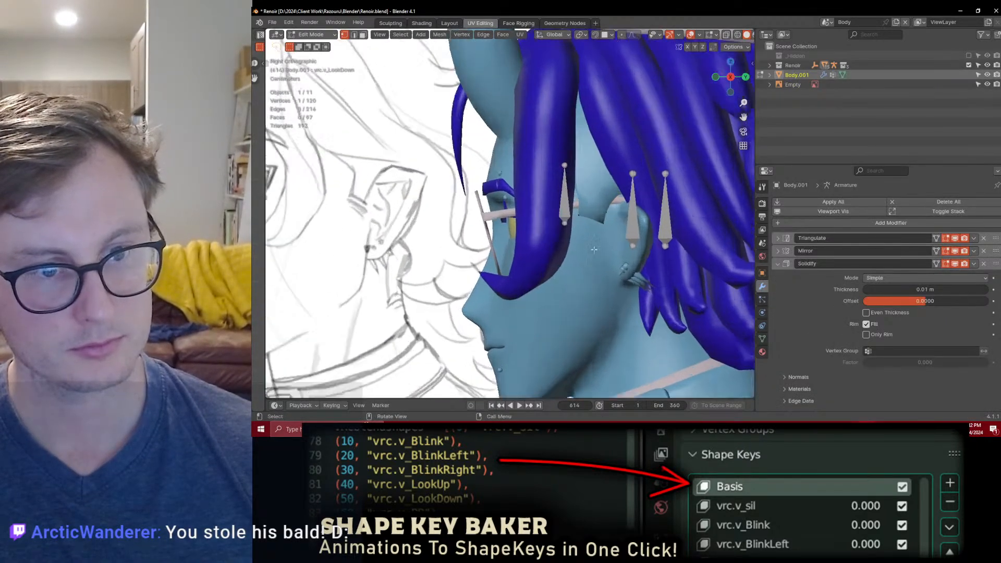
scroll(614, 234, "up", 3)
key("shift+z")
key("Tab")
key("shift+z")
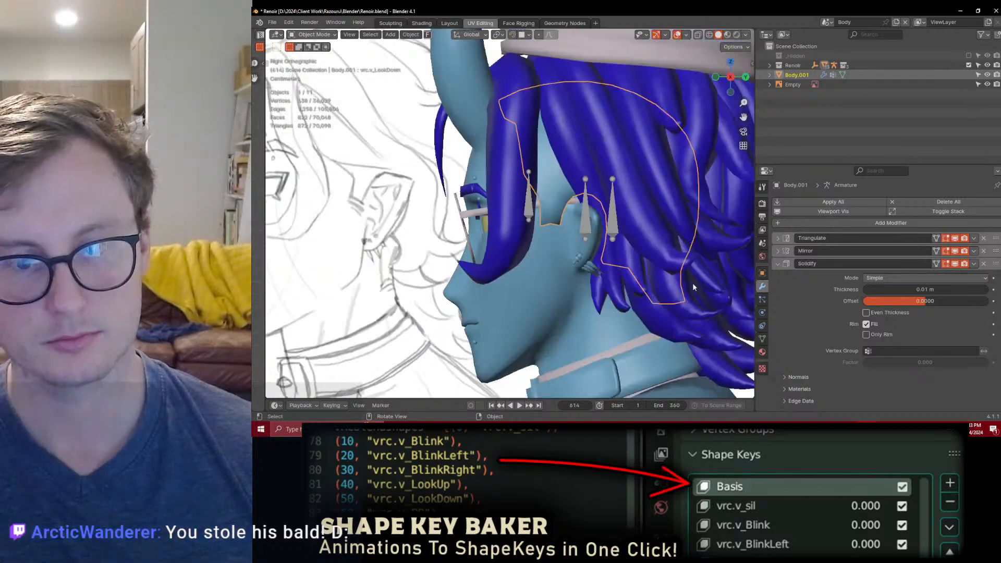
Step: Delete all shape keys from the scalp mesh and return to editing it near the sideburn
left_click(762, 338)
left_click(821, 369)
left_click(806, 351)
left_click(993, 366)
left_click(993, 377)
scroll(579, 244, "up", 1)
key("Tab")
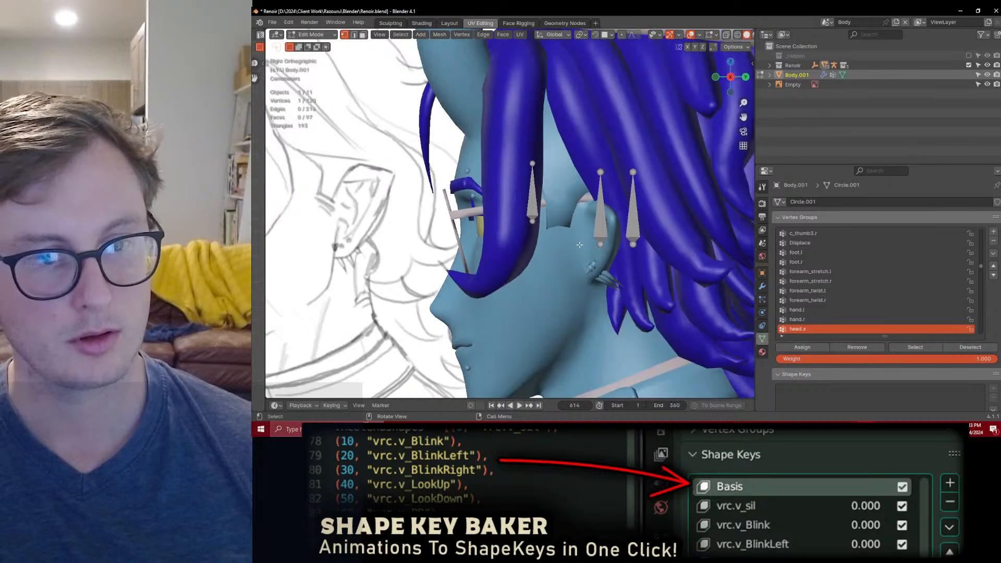
Step: Select the lower sideburn vertices of the scalp mesh in wireframe and reposition them in front of the ear
middle_click_drag(545, 247, 598, 266, "shift")
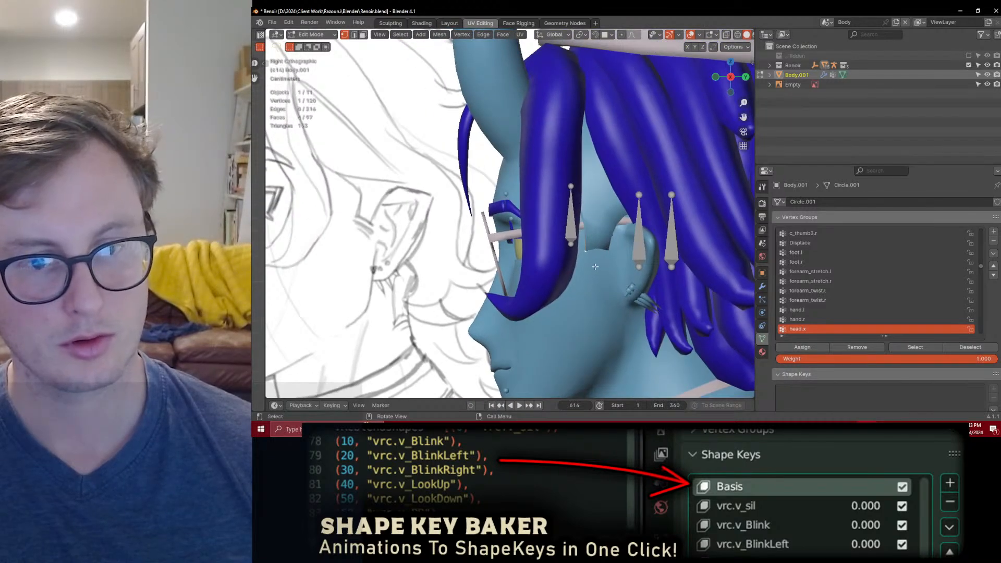
key("shift+z")
left_click_drag(592, 244, 615, 256)
key("g")
left_click(628, 250)
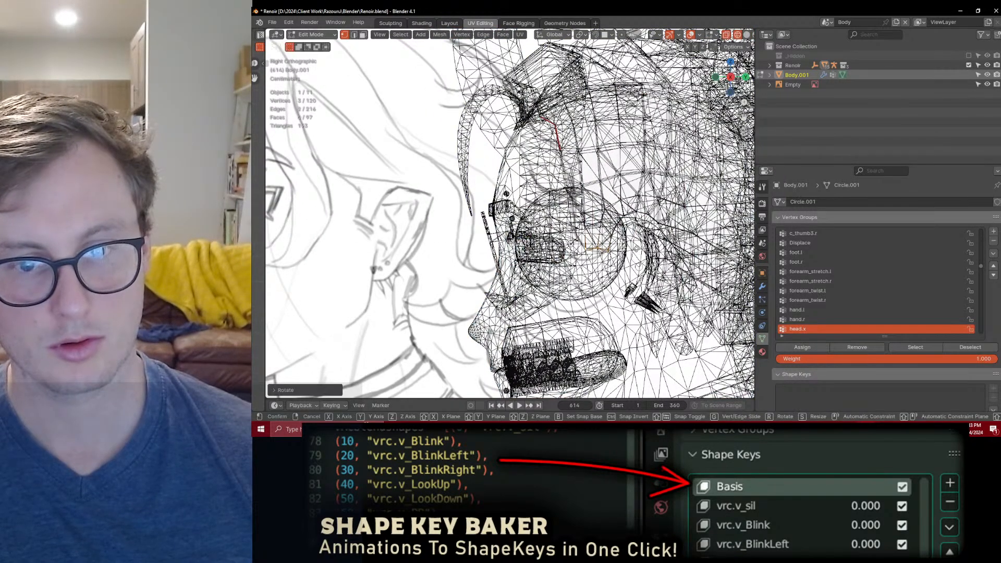
key("g")
left_click(637, 248)
key("z")
key("z")
left_click(615, 258)
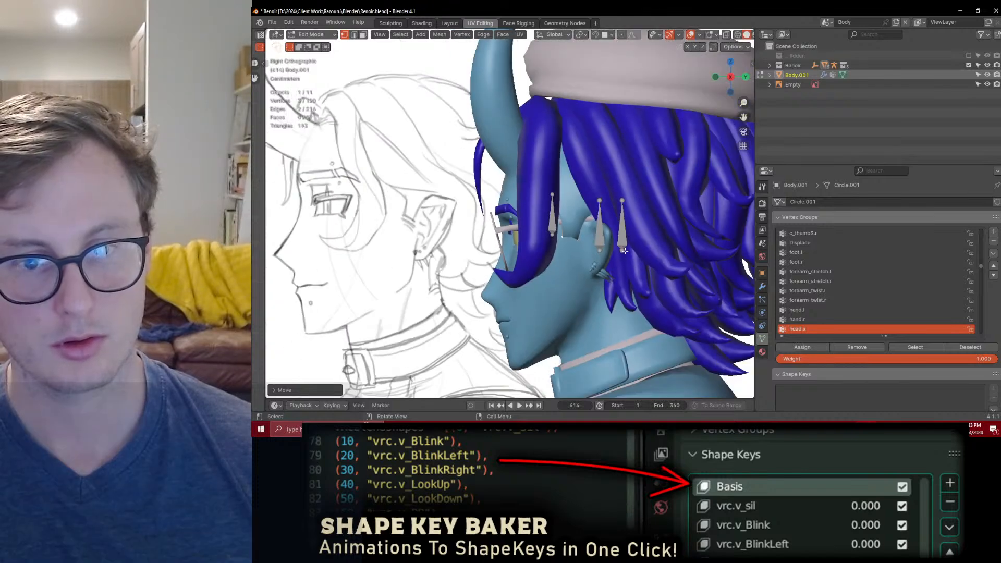
Step: Reshape the scalp mesh's sideburn by moving and scaling the vertices along its front and lower edges
left_click(763, 286)
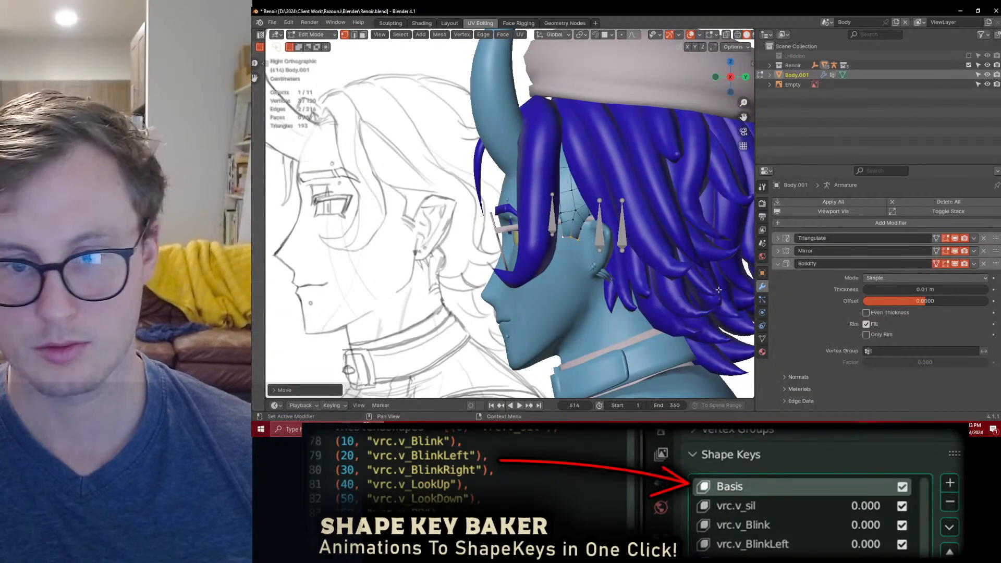
scroll(499, 260, "up", 2)
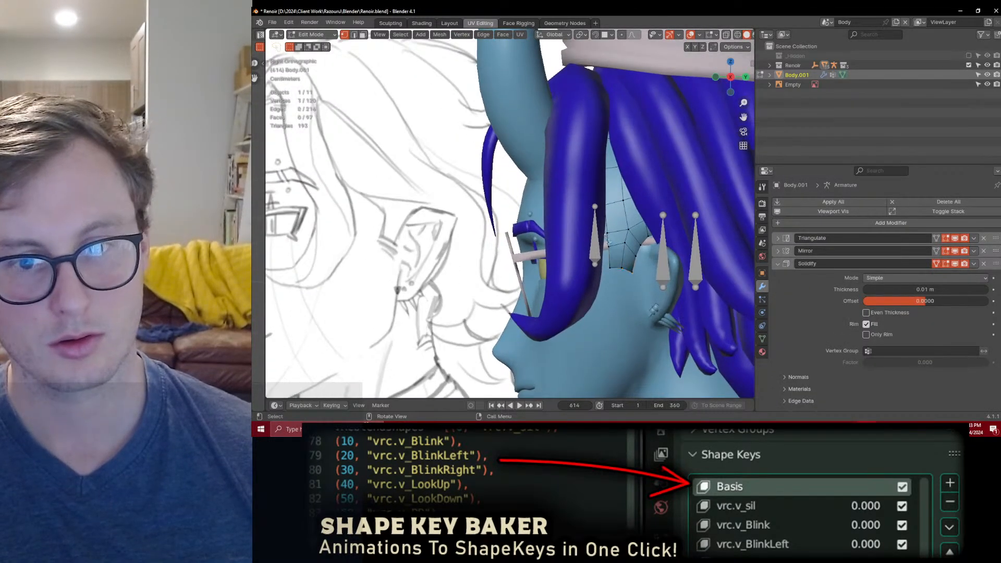
left_click_drag(608, 232, 612, 237)
key("g")
left_click(614, 236)
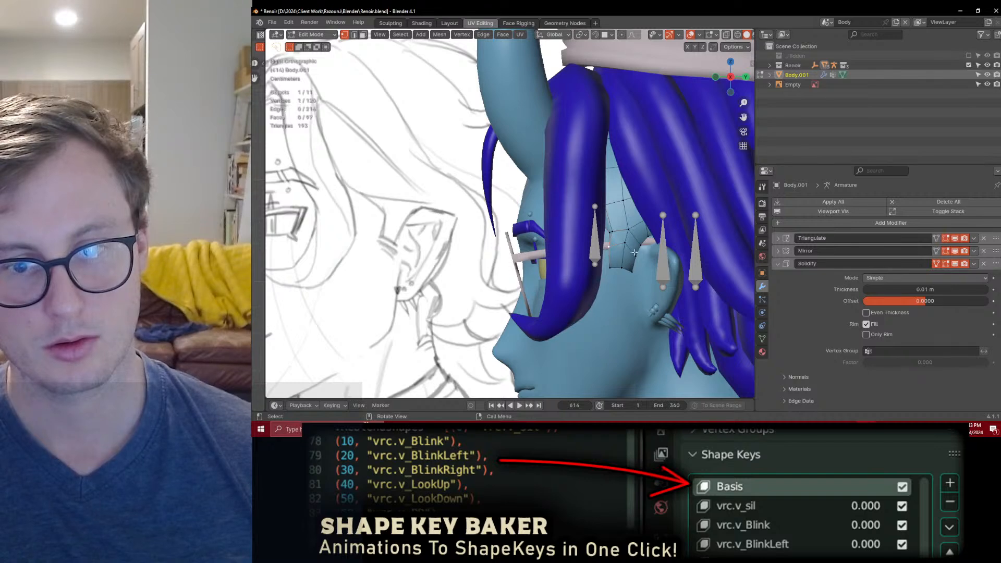
key("s")
left_click(655, 252)
key("g")
left_click(622, 287)
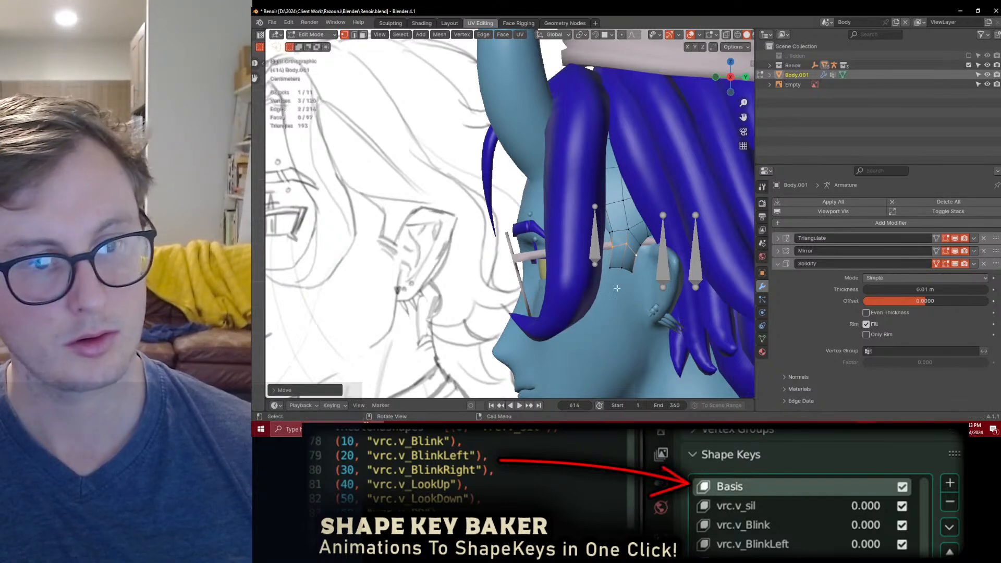
key("g")
left_click(614, 267)
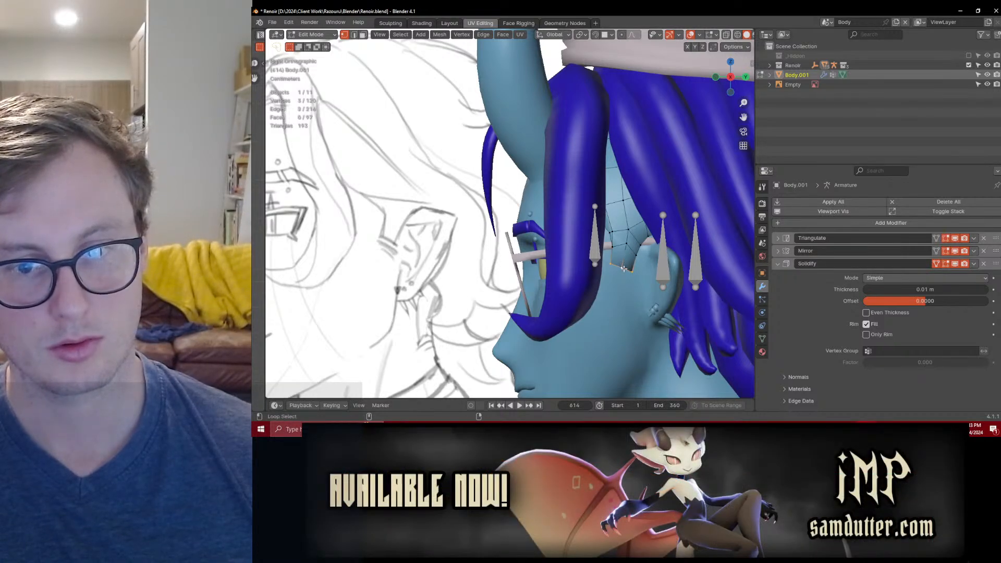
Step: Extend the selection from the sideburn's bottom edge to the whole sideburn patch and move it in the side view
key("ctrl+KP_Add")
key("g")
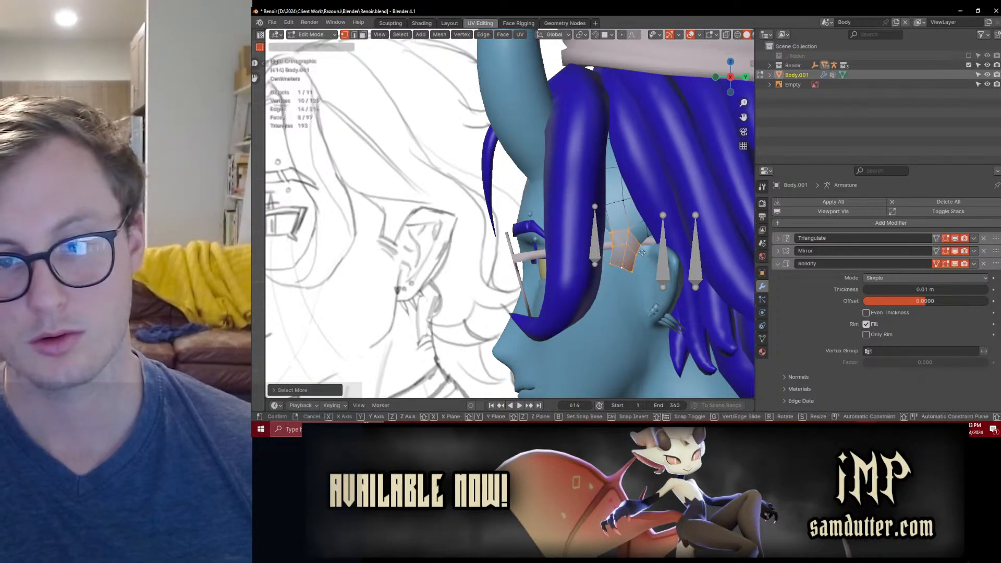
left_click(659, 249)
key("Tab")
Step: Enable Only Rim on the scalp's Solidify modifier and save the file
scroll(616, 237, "down", 4)
mouse_move(568, 230)
middle_mouse_down()
mouse_move(648, 215)
mouse_move(652, 249)
mouse_move(712, 249)
mouse_move(652, 227)
mouse_move(632, 208)
mouse_move(500, 215)
mouse_move(646, 229)
mouse_move(605, 195)
mouse_move(582, 231)
mouse_move(592, 235)
mouse_move(540, 190)
mouse_move(556, 118)
mouse_move(574, 137)
middle_mouse_up()
scroll(649, 216, "up", 4)
left_click(866, 334)
key("ctrl+s")
scroll(542, 189, "up", 3)
key("Tab")
left_click(555, 118, "ctrl")
key("g")
key("x")
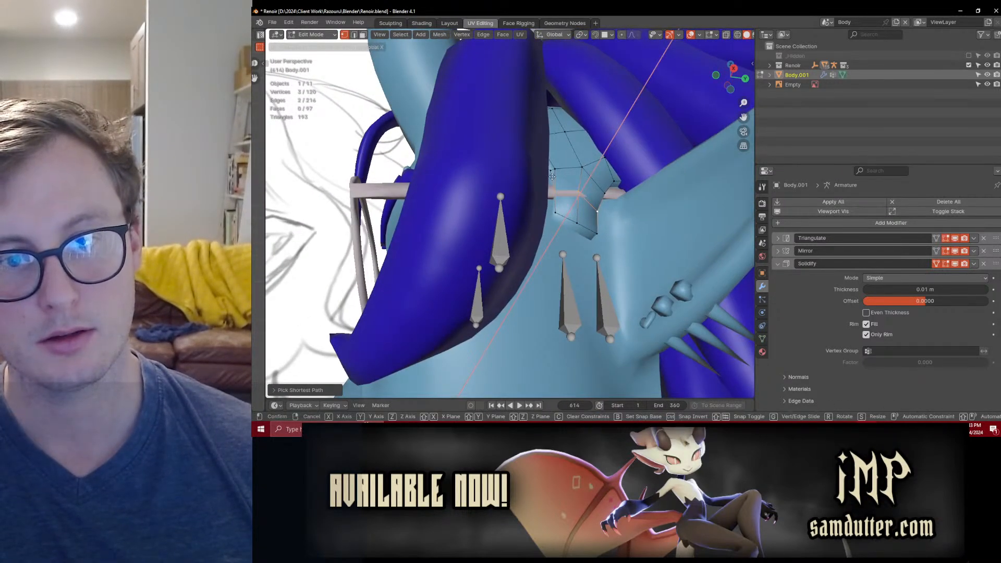
key("Escape")
key("Tab")
Step: Reveal the body mesh's hidden geometry and separate the linked glasses frame into its own object
left_click(550, 196)
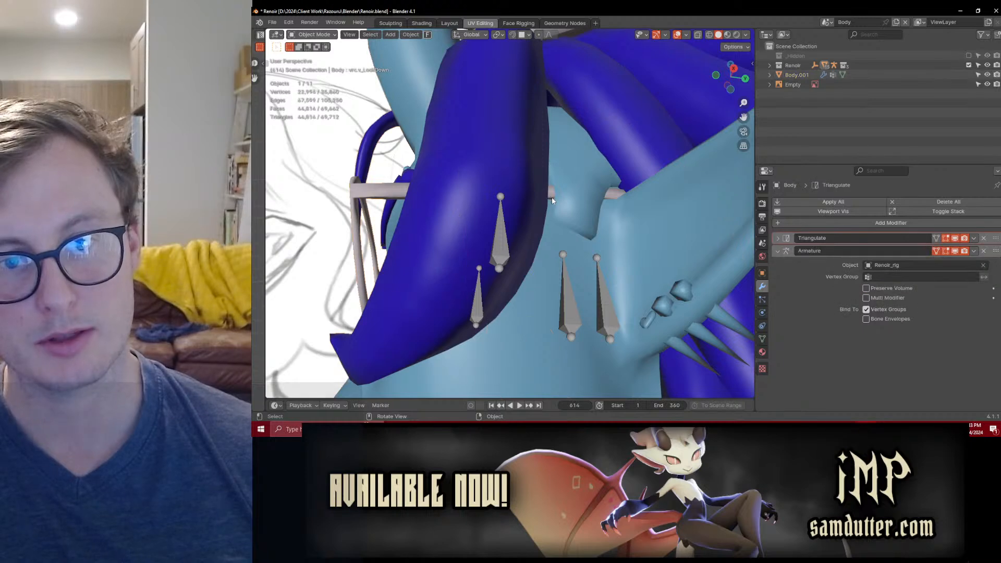
key("Tab")
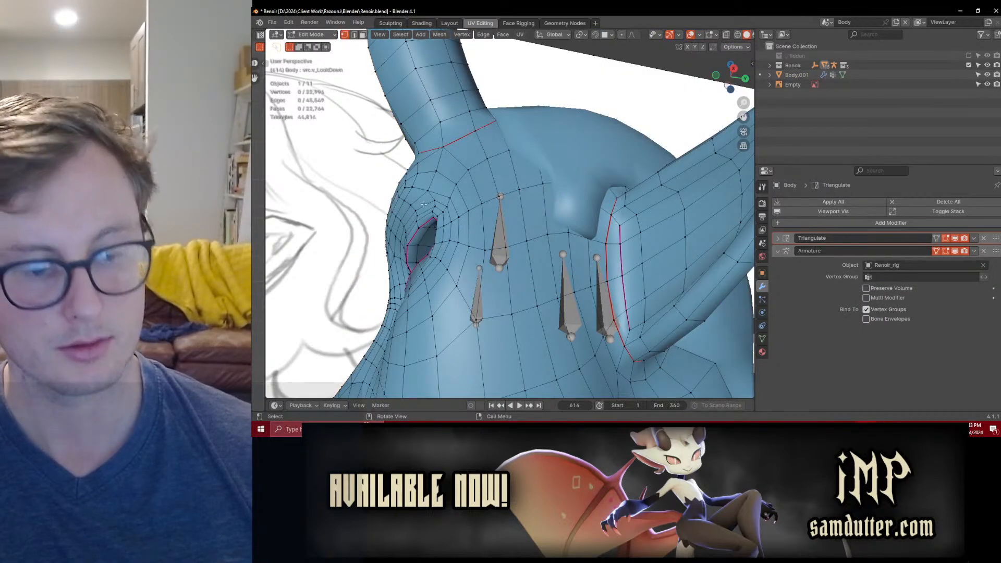
key("alt+h")
left_click(419, 205)
middle_click_drag(419, 204, 400, 249)
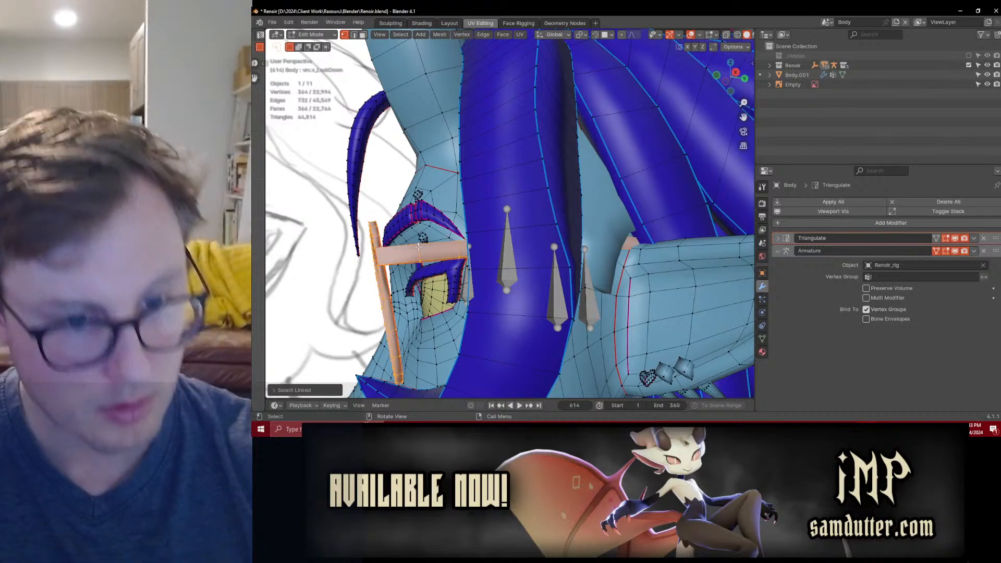
key("Tab")
Step: Select the glasses' side arm in wireframe and shift it along the X axis with proportional editing
left_click(417, 260)
scroll(417, 259, "down", 4)
middle_click_drag(417, 259, 500, 256)
key("Tab")
mouse_move(632, 241)
middle_mouse_down()
mouse_move(650, 268)
mouse_move(626, 312)
middle_mouse_up()
key("z")
left_click(600, 271)
left_click_drag(577, 241, 626, 290)
mouse_move(625, 290)
middle_mouse_down()
mouse_move(625, 307)
mouse_move(638, 188)
middle_mouse_up()
key("z")
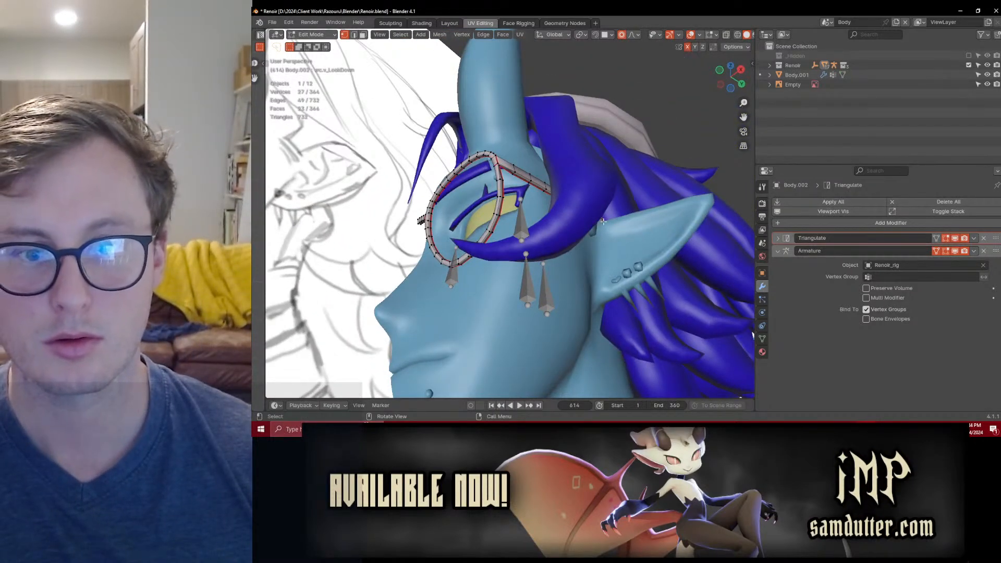
key("g")
key("x")
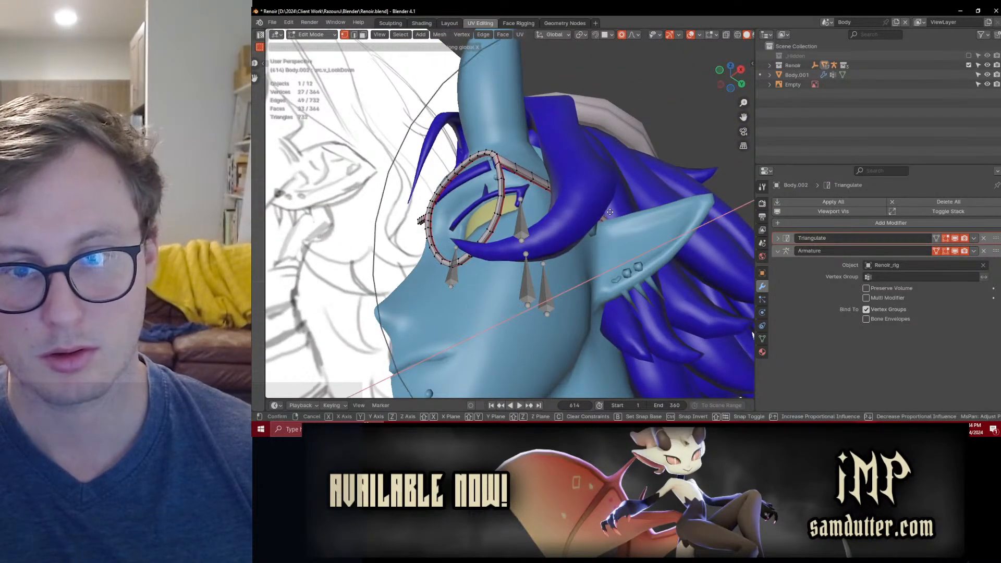
left_click(610, 211)
Step: Refine the glasses arm's position along X from other angles and save the file
middle_click_drag(611, 211, 664, 228)
key("g")
key("x")
left_click(594, 187)
key("g")
key("x")
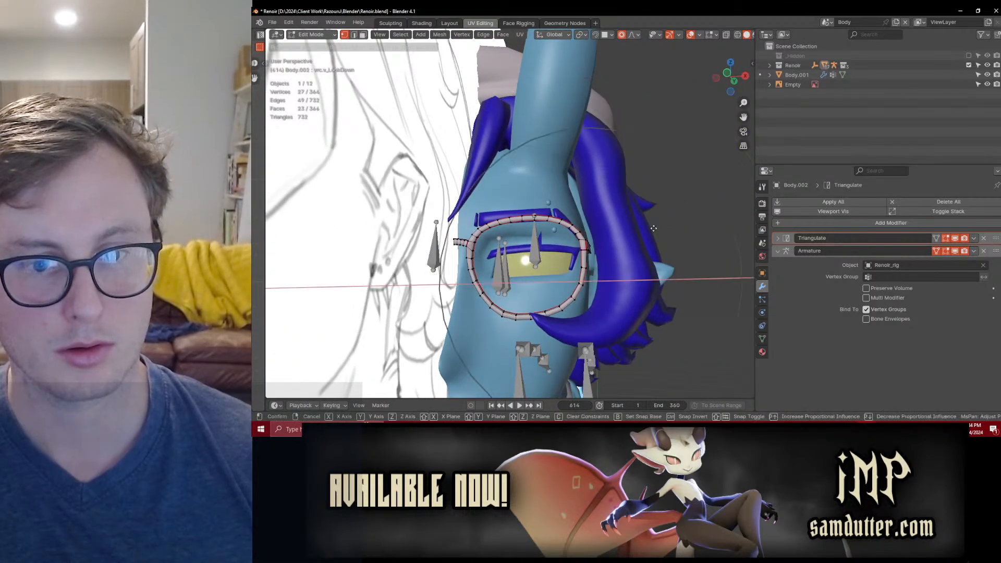
left_click(657, 224)
middle_click_drag(657, 224, 601, 164)
key("Tab")
scroll(578, 258, "down", 3)
key("ctrl+s")
Step: Reposition the reference sheet in the right side view so the sketched head sits in front of the character's face
scroll(578, 258, "up", 3)
left_click(549, 220)
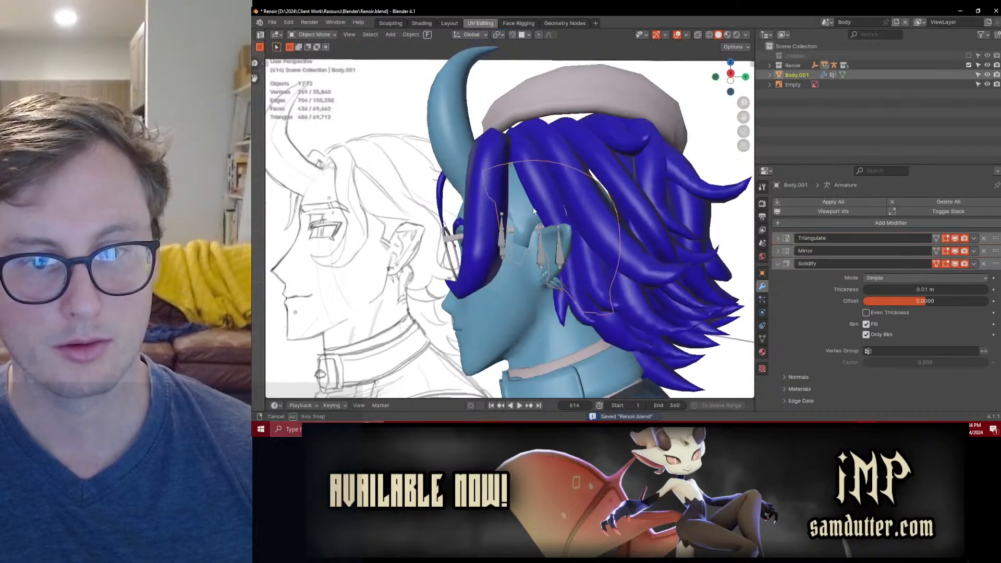
key("KP_3")
scroll(541, 214, "up", 4)
middle_click_drag(541, 213, 530, 189, "shift")
scroll(531, 189, "down", 4)
left_click(450, 223)
key("g")
left_click(454, 225)
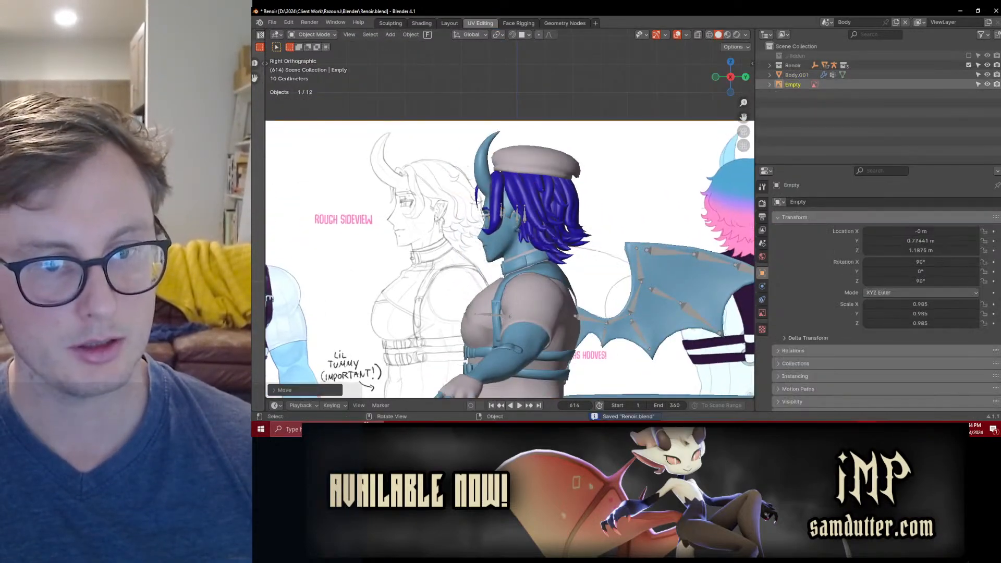
scroll(455, 225, "up", 4)
middle_click_drag(454, 225, 517, 222, "shift")
scroll(517, 222, "up", 2)
scroll(519, 216, "down", 5)
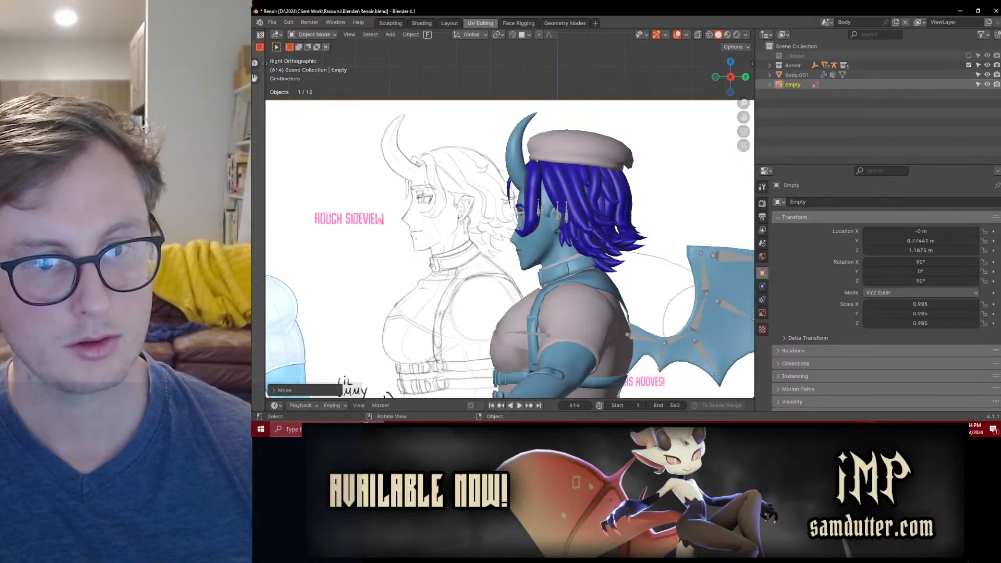
scroll(537, 203, "up", 5)
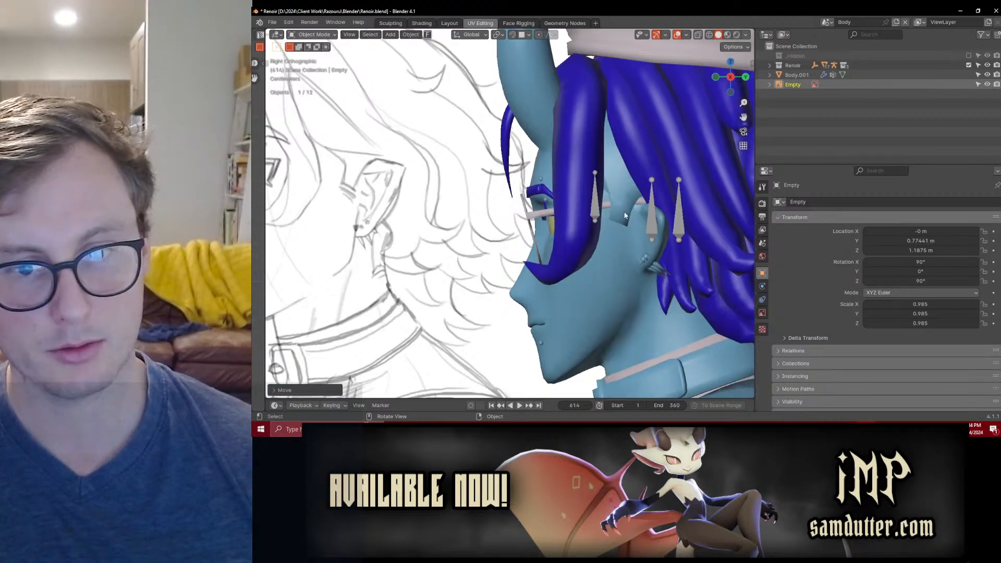
Step: Edit the scalp mesh and grow the selection to cover the whole sideburn patch
left_click(522, 182)
key("Tab")
scroll(521, 182, "up", 4)
scroll(513, 213, "up", 2)
key("ctrl+KP_Add")
key("ctrl+KP_Add")
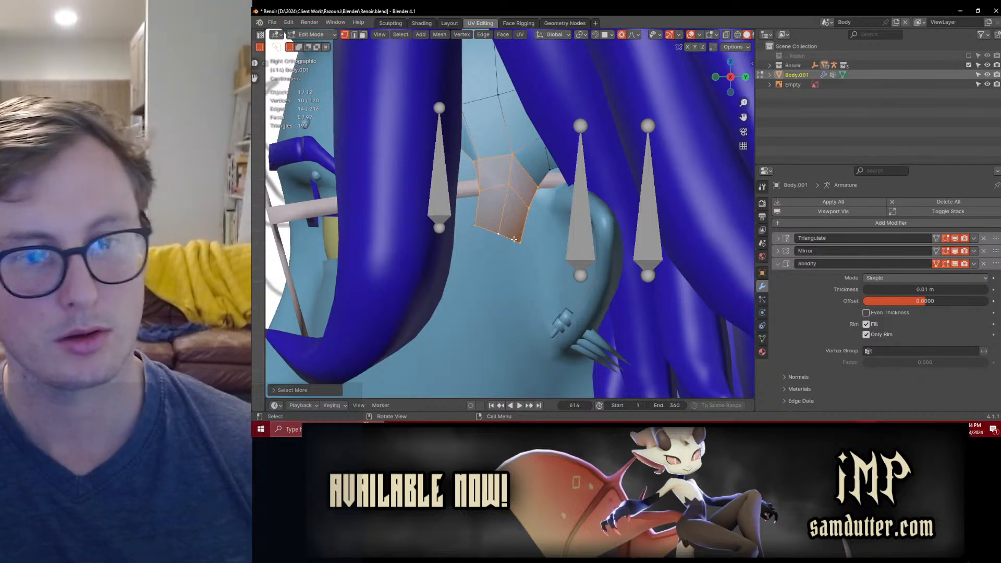
Step: Test the glasses' vrc.v_LookDown shape key at 1.000, and remove all shape keys from the glasses object
key("Tab")
middle_click_drag(508, 242, 523, 153)
left_click(520, 141)
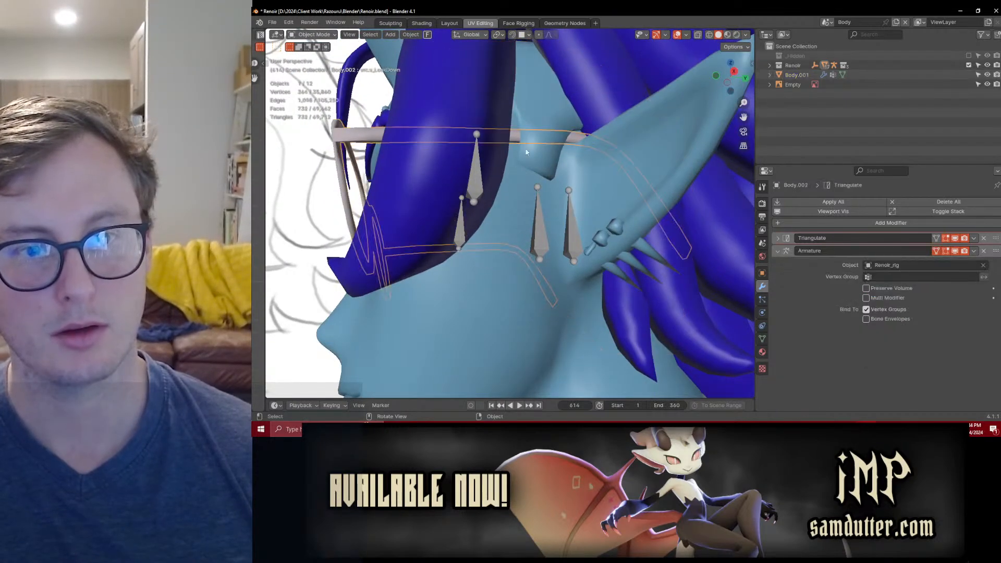
left_click(762, 339)
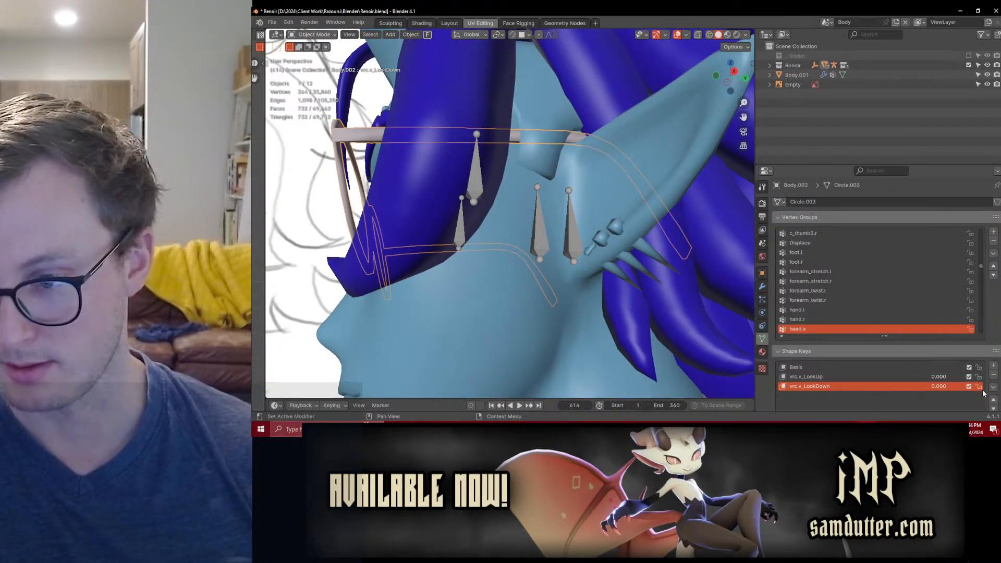
left_click_drag(934, 386, 965, 386)
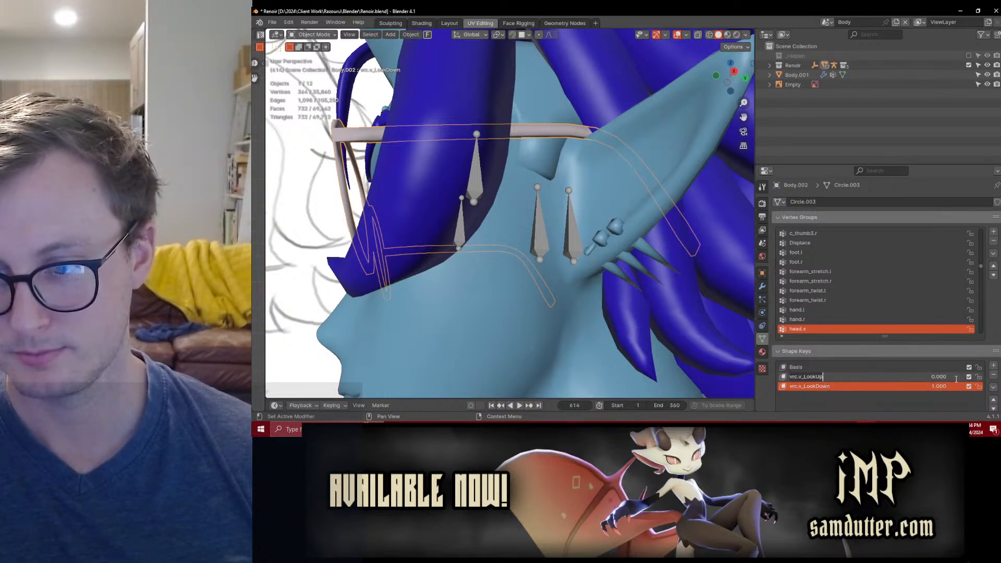
left_click(994, 376)
left_click(994, 376)
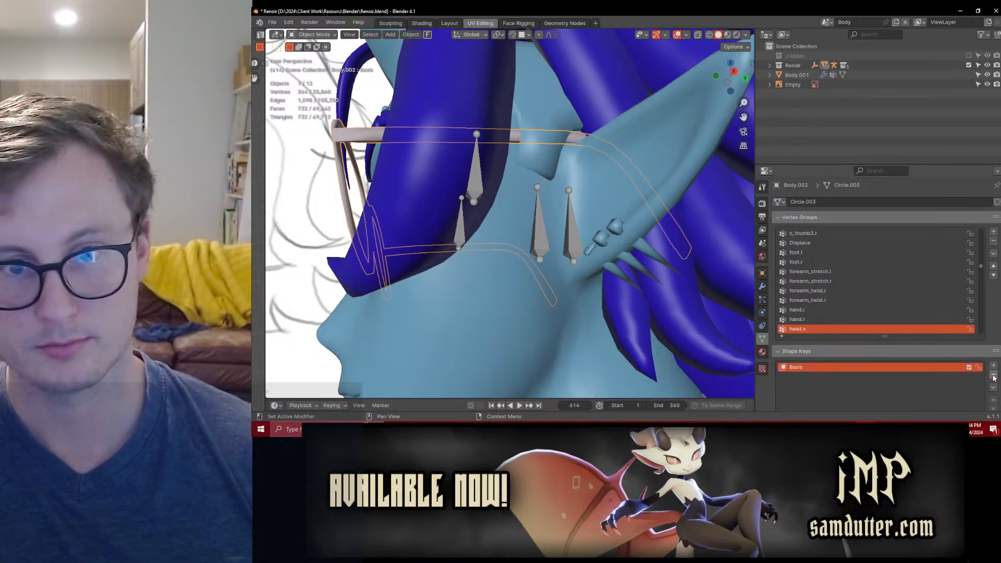
left_click(994, 375)
Step: Move the glasses' side arm along X with proportional editing to clear the sideburn
key("Tab")
key("g")
key("x")
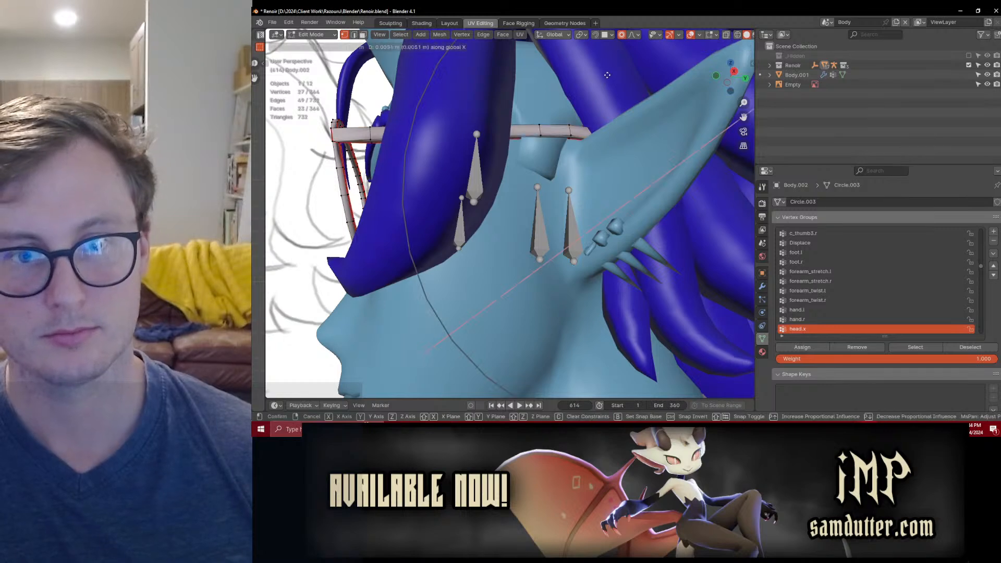
left_click(608, 73)
key("Tab")
middle_click_drag(587, 127, 525, 198, "ctrl")
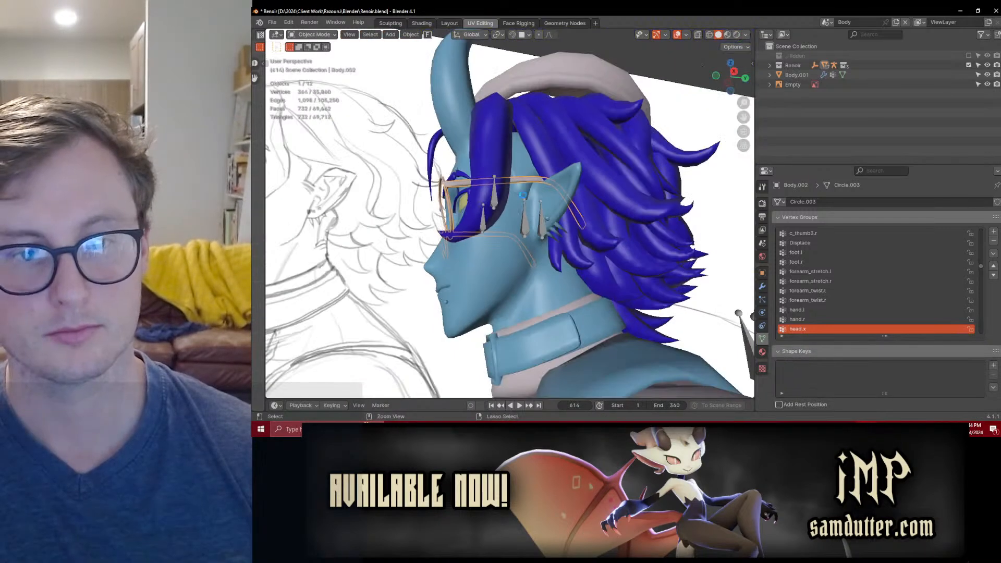
Step: Select the scalp mesh and return to editing its sideburn patch in the right side view
left_click(528, 167)
key("KP_3")
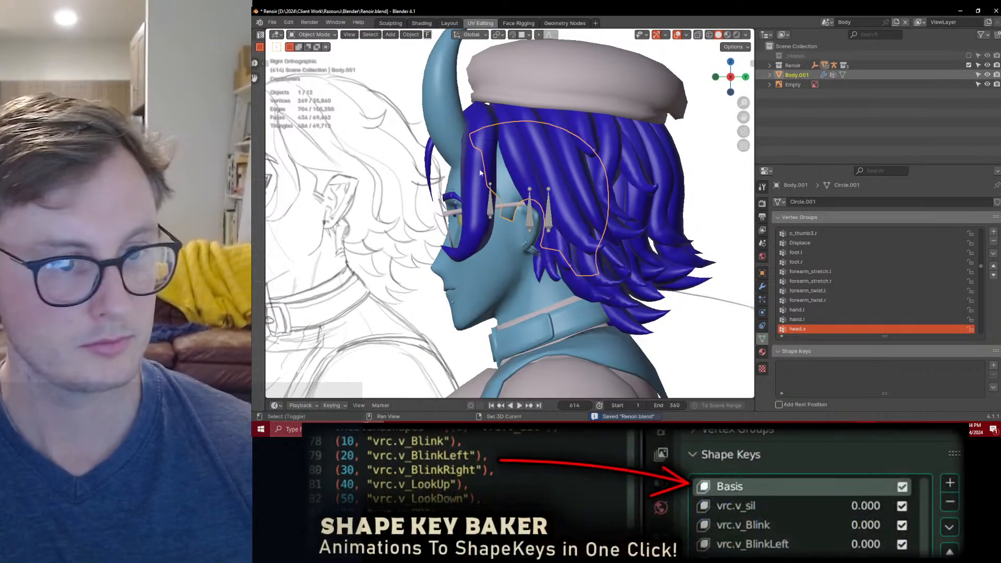
scroll(538, 181, "up", 1)
key("Tab")
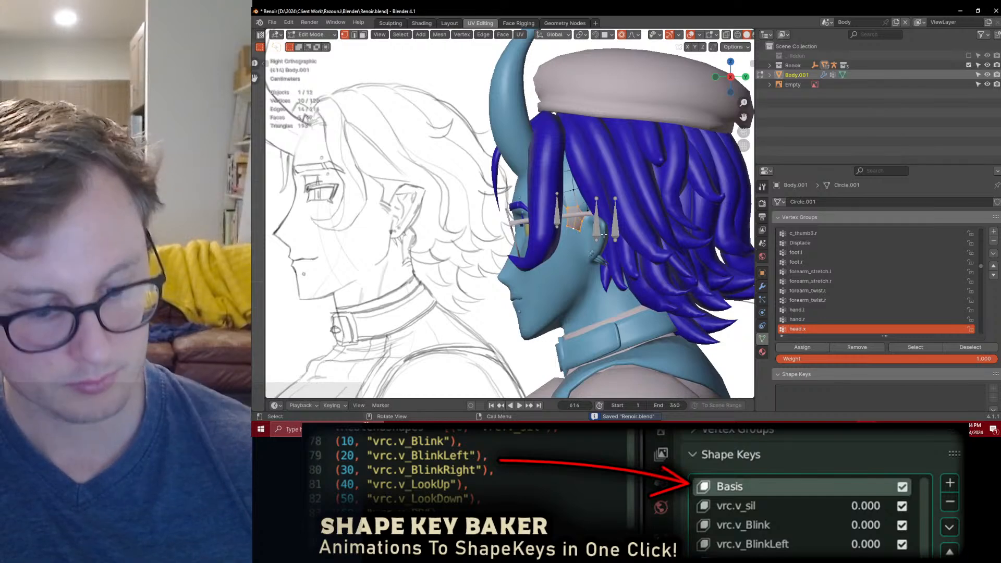
scroll(598, 239, "up", 2)
key("g")
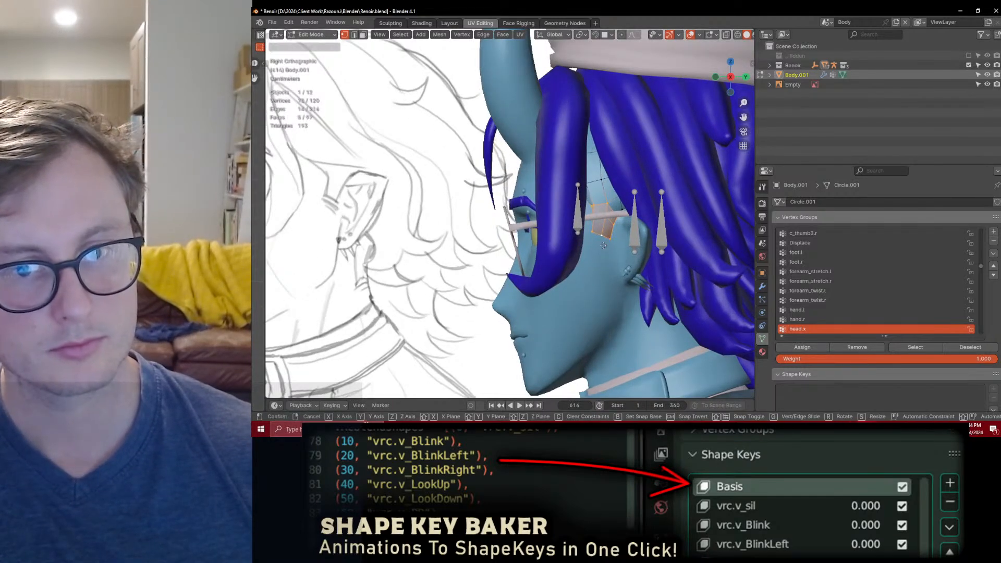
left_click(655, 260)
key("g")
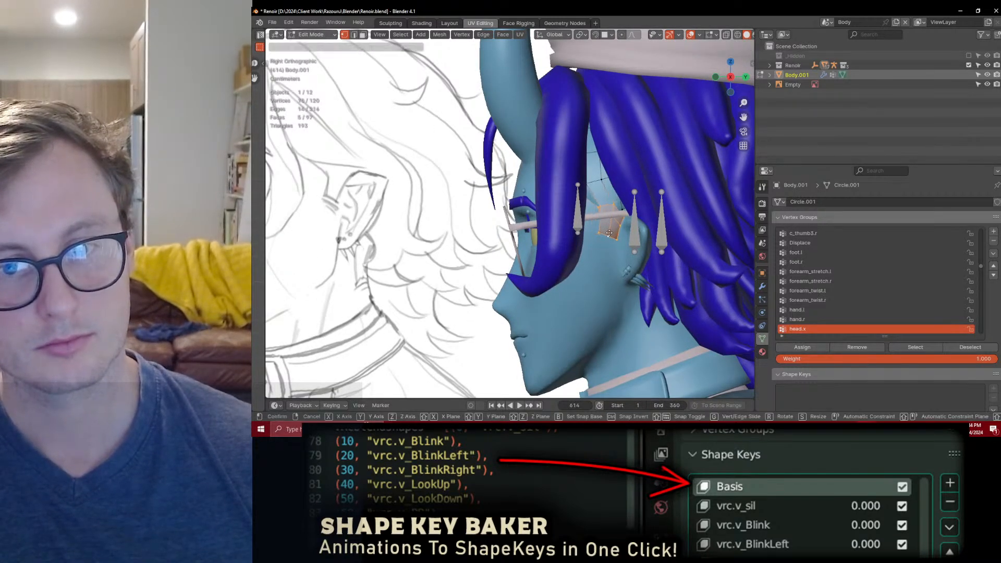
left_click(605, 233)
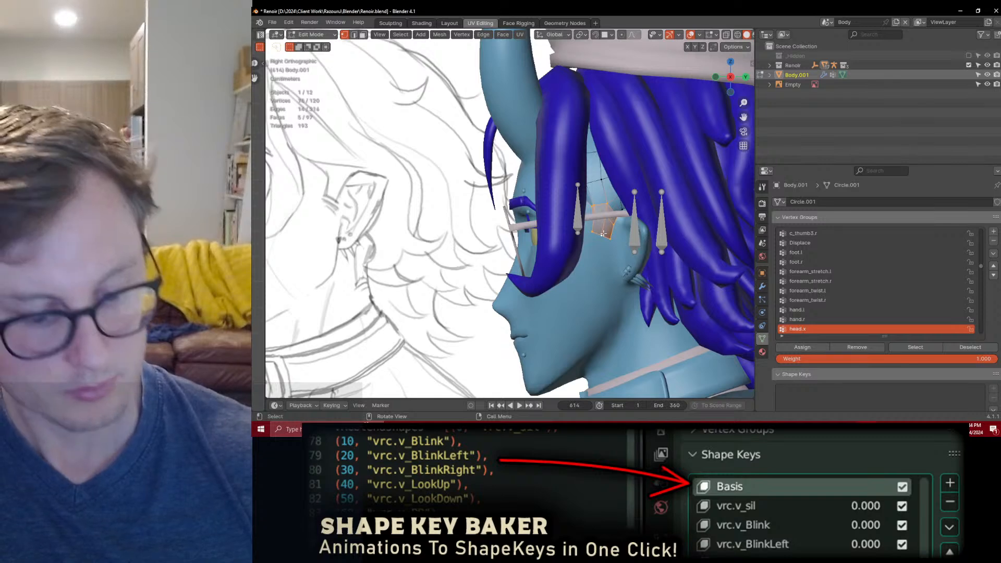
Step: Reposition the selected sideburn patch in two moves with proportional editing enabled, following the side-view sketch
key("o")
key("g")
scroll(602, 220, "up", 4)
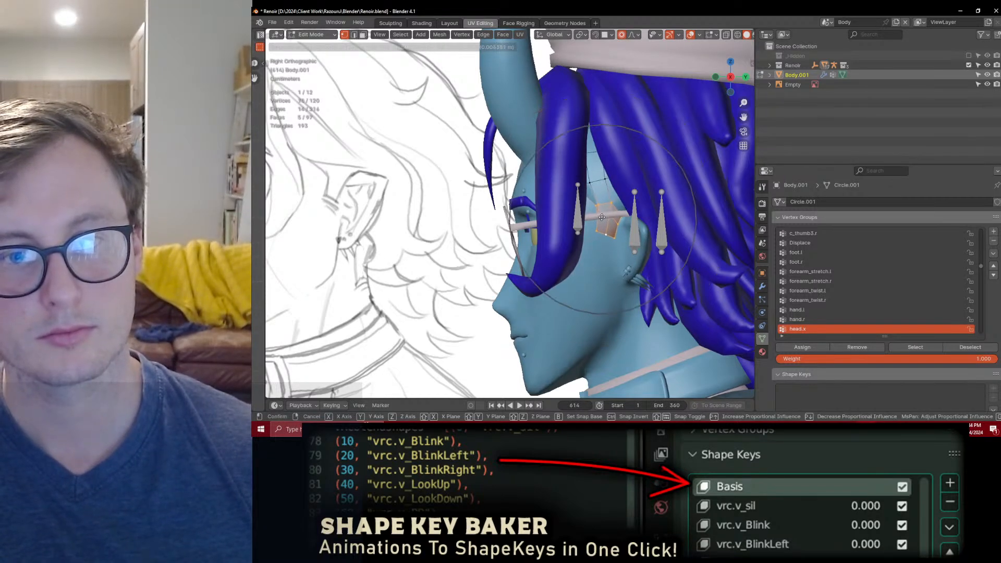
left_click(605, 218)
scroll(600, 224, "down", 5)
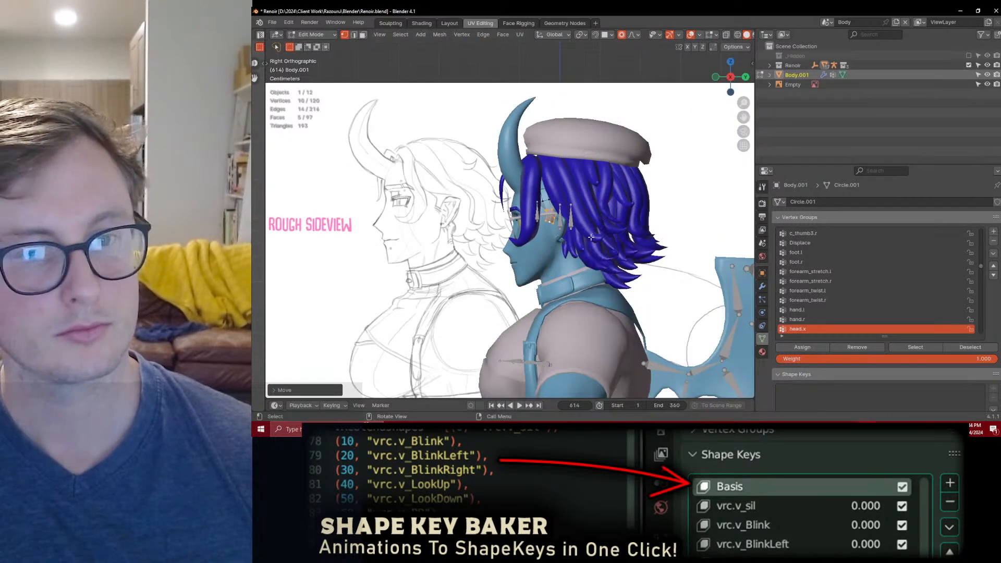
scroll(591, 236, "up", 3)
key("g")
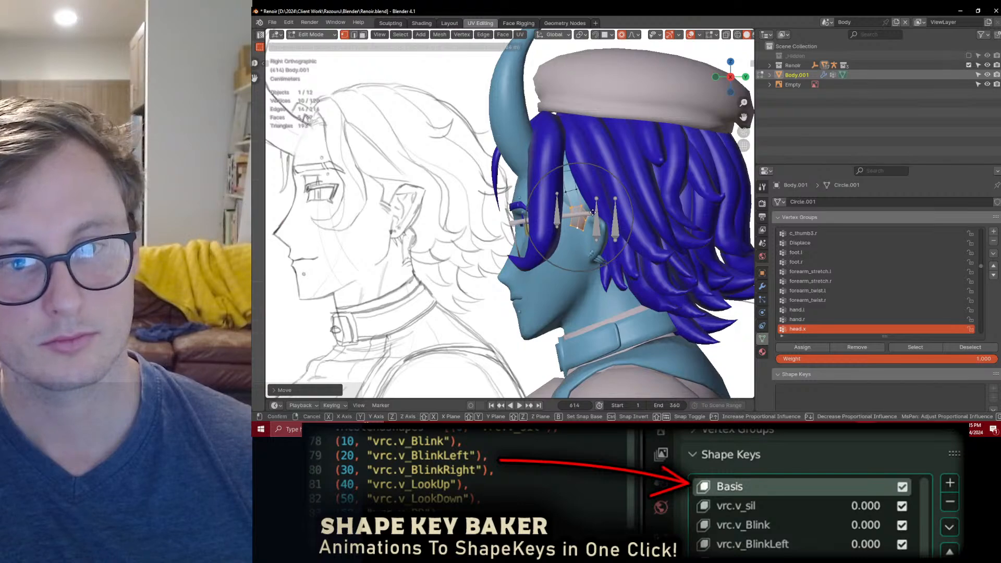
left_click(593, 213)
Step: Turn off proportional editing, select the sideburn patch's bottom edge and place a duplicate of it just below
scroll(584, 214, "up", 8)
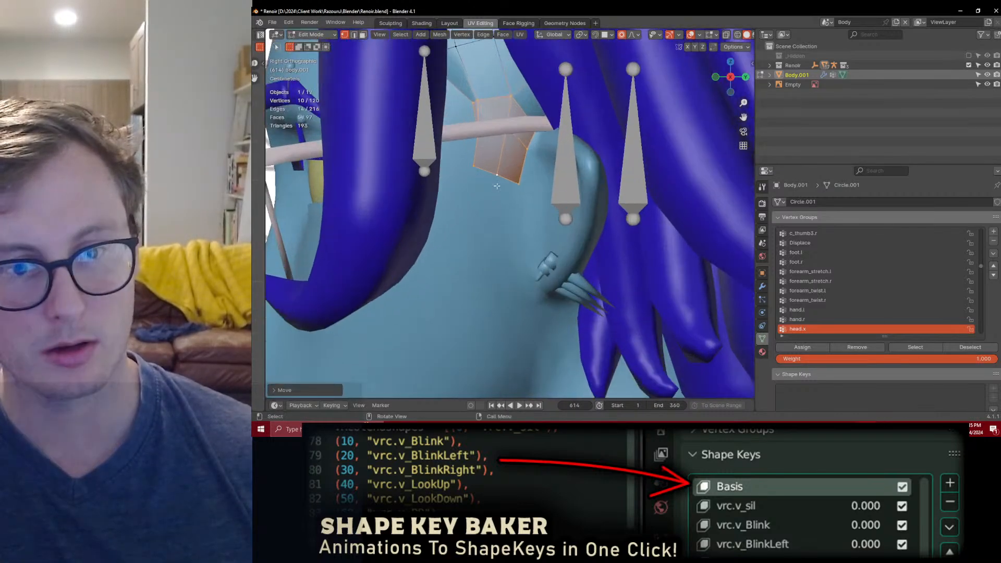
left_click(503, 178)
left_click(503, 178, "alt")
key("o")
scroll(503, 178, "down", 4)
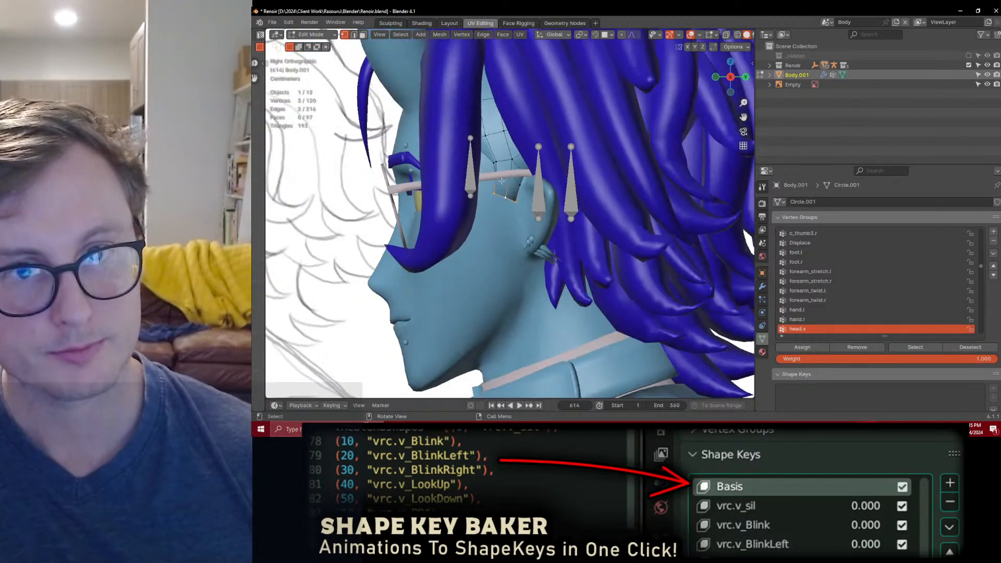
middle_click_drag(504, 178, 532, 197, "shift")
scroll(531, 197, "up", 3)
key("g")
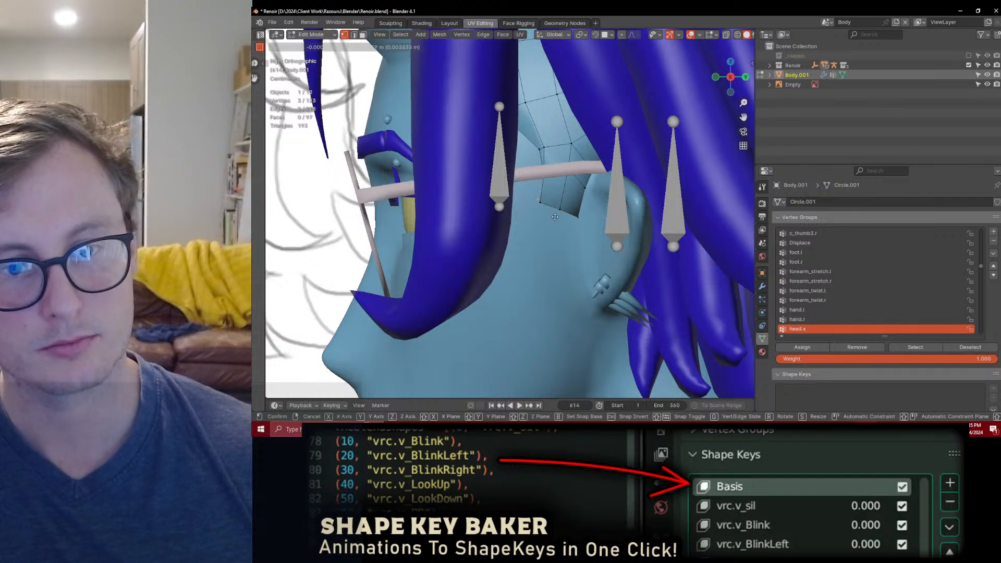
left_click(553, 228)
scroll(550, 234, "down", 8)
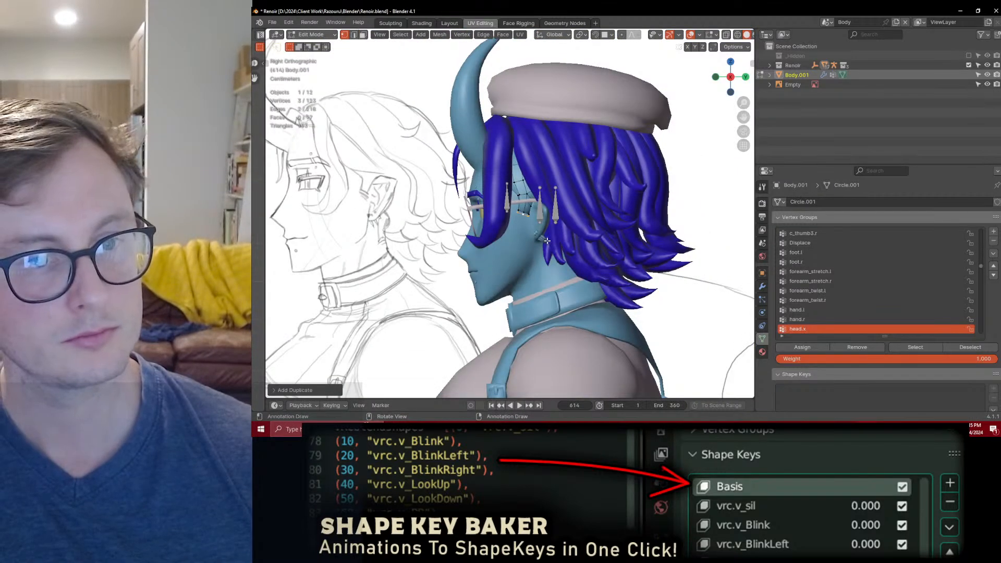
Step: Form a thin strip of faces from the duplicated edge below the sideburn and rotate its lower edge
scroll(547, 241, "up", 8)
key("g")
left_click(564, 228)
key("r")
left_click(598, 218)
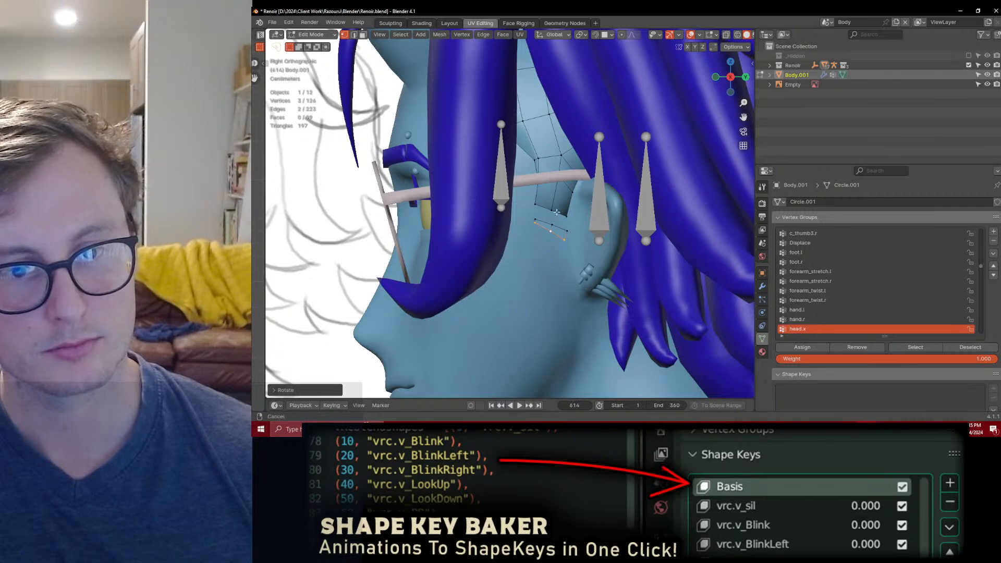
Step: Select the whole detached strip and recalculate its normals
middle_click_drag(542, 217, 580, 209, "shift")
key("l")
key("shift+n")
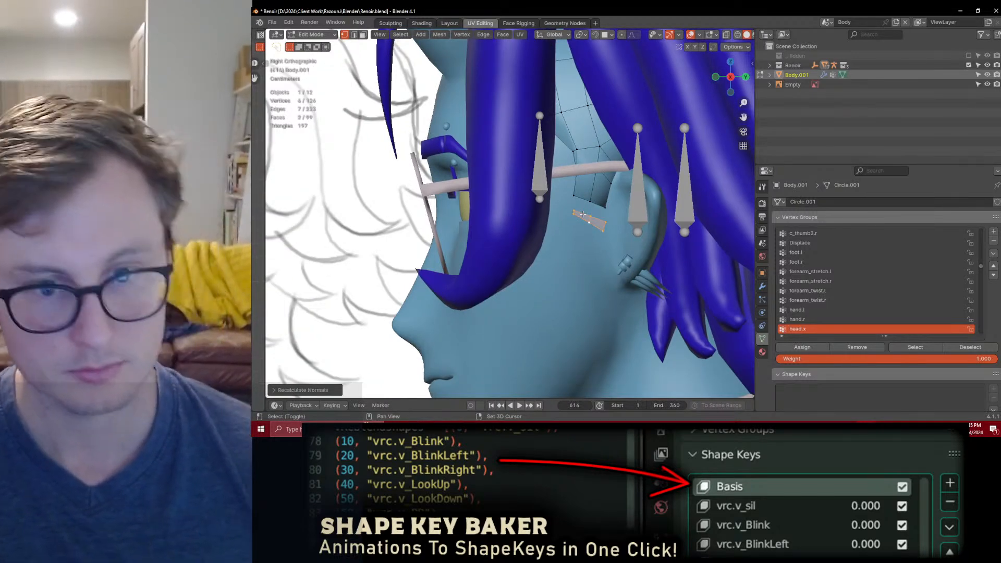
scroll(568, 219, "down", 5)
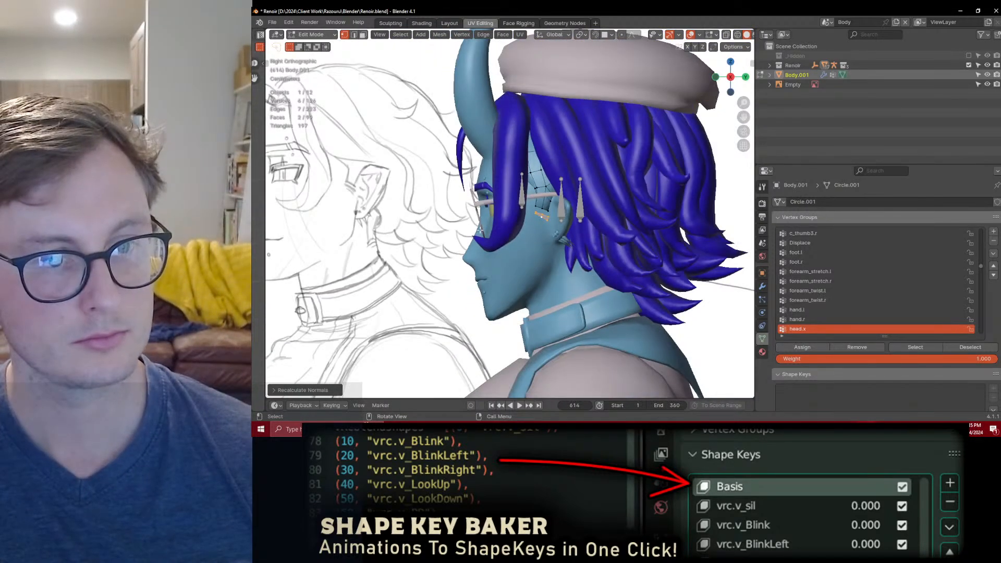
Step: Try to slide the detached strip's front corner vertex
scroll(510, 223, "up", 4)
scroll(576, 222, "up", 2)
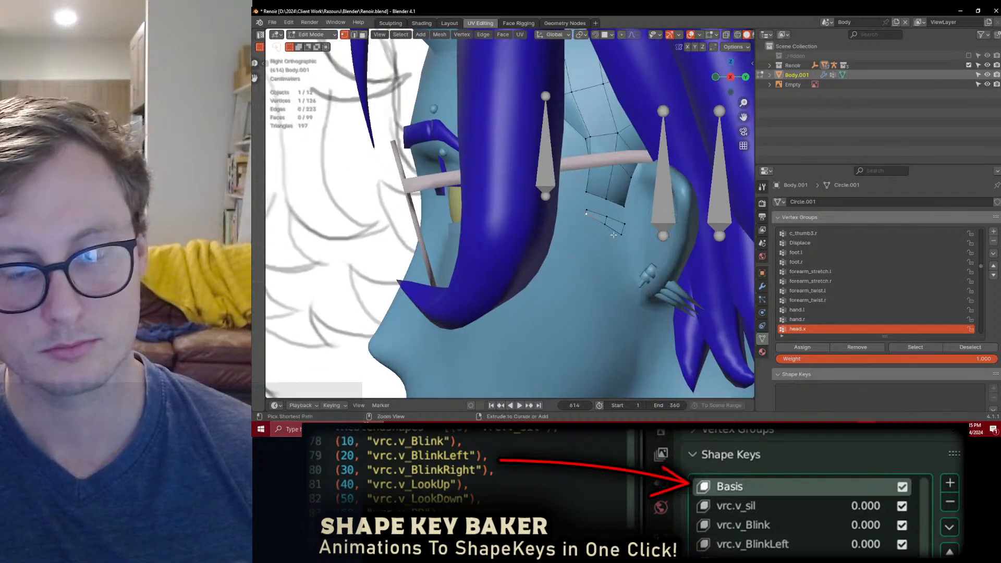
key("shift+v")
left_click(615, 242)
key("ctrl+z")
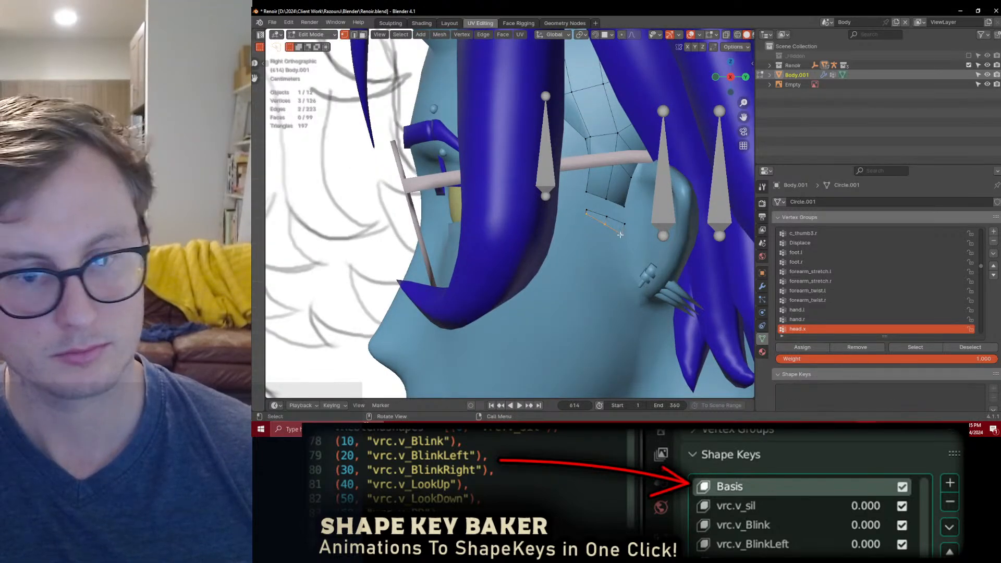
Step: Select the whole detached strip, move it up close under the sideburn patch and scale it along Y
key("ctrl+l")
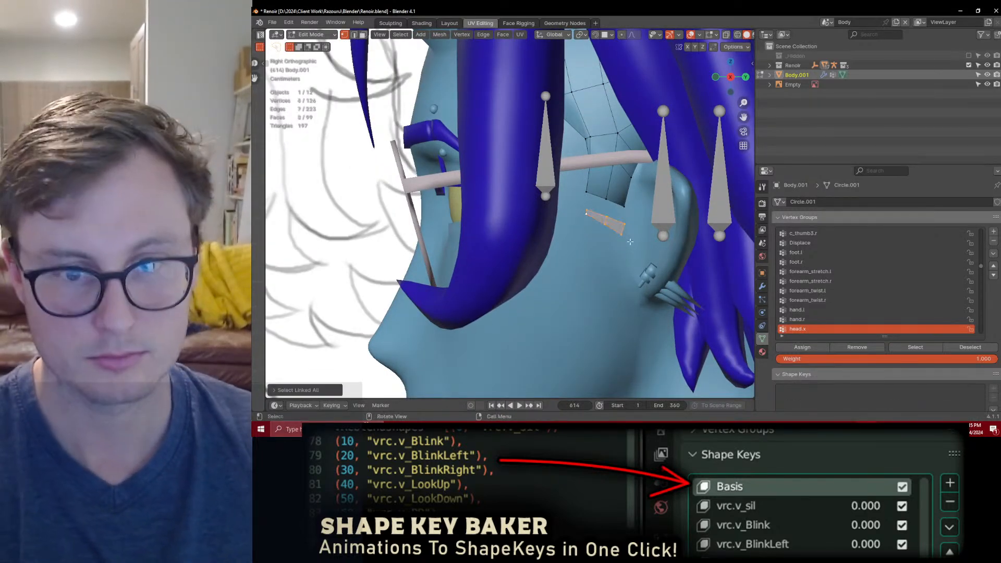
key("g")
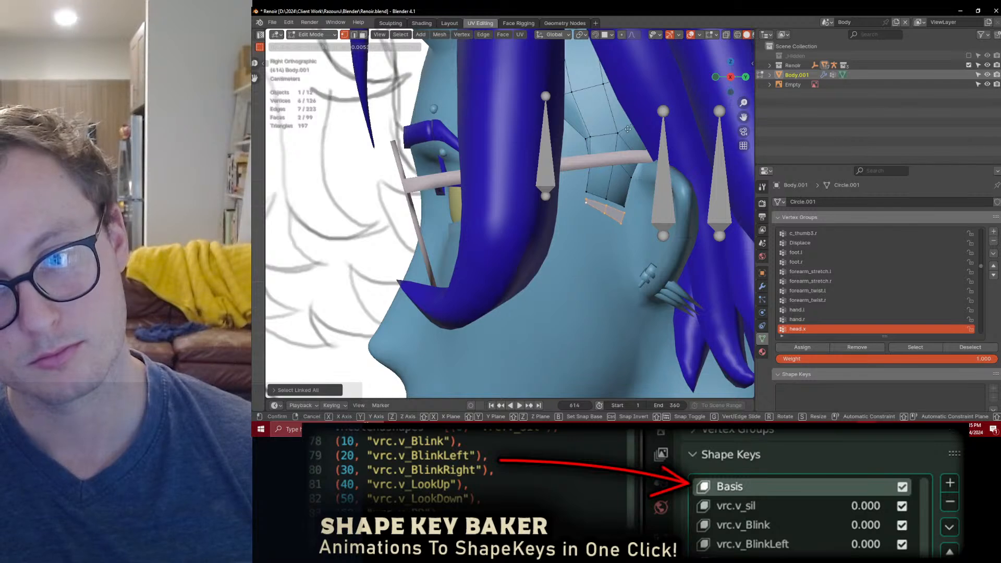
left_click(628, 128)
scroll(583, 167, "down", 5)
scroll(581, 174, "up", 3)
key("s")
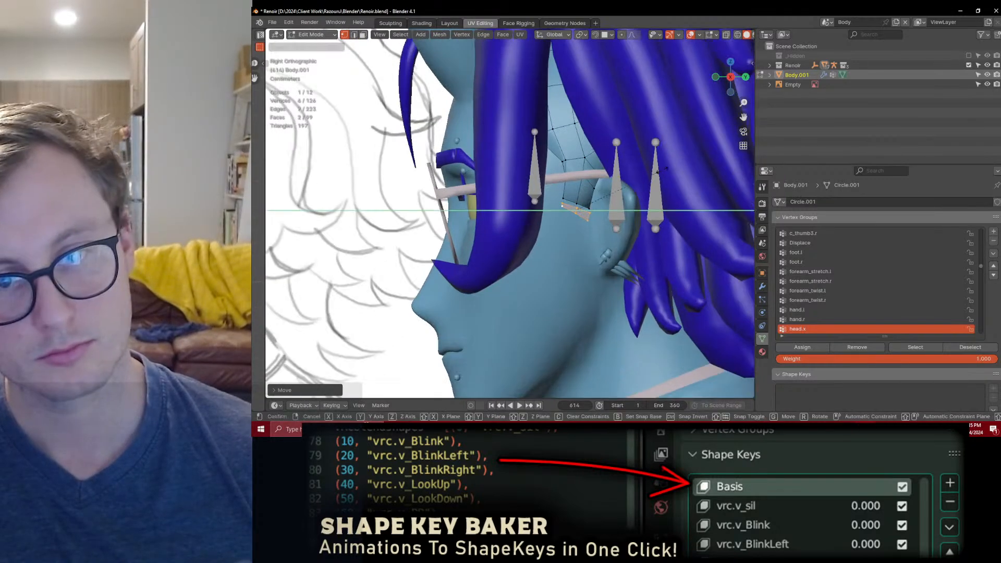
left_click(631, 191)
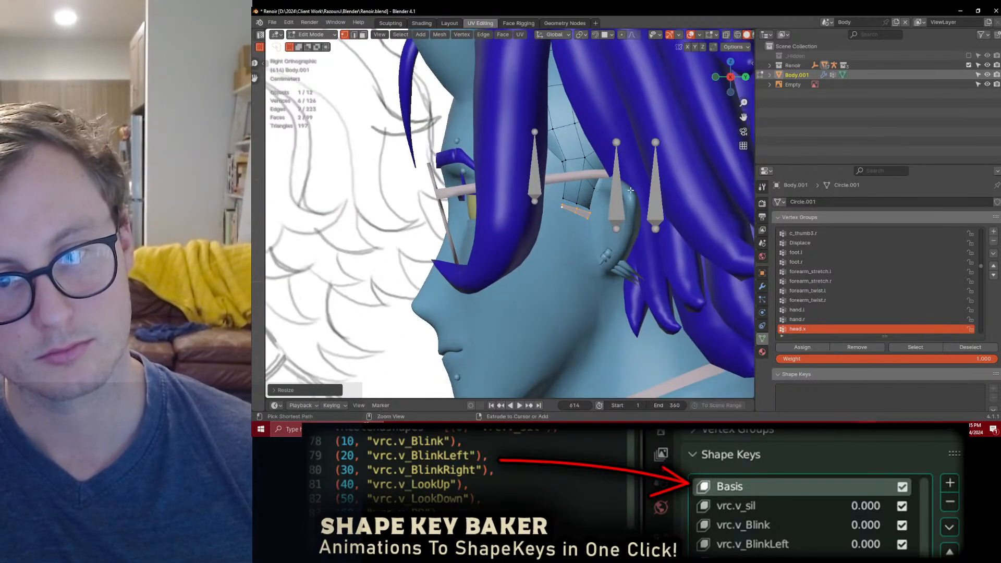
Step: Edge-slide the detached strip's lower edge to adjust the strip's height
left_click(582, 219, "alt")
scroll(583, 218, "up", 5)
key("g")
key("g")
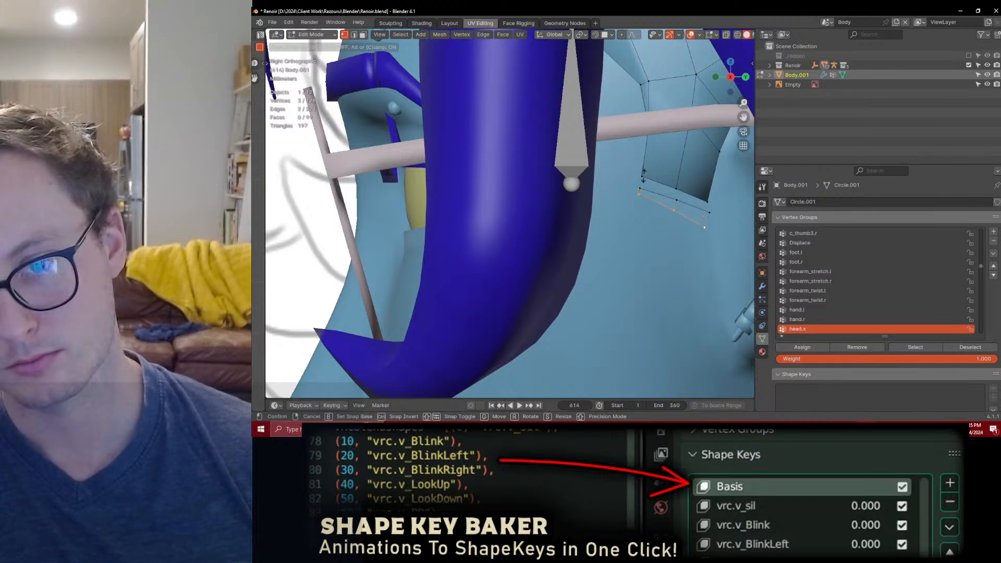
left_click(644, 176)
scroll(579, 219, "down", 6)
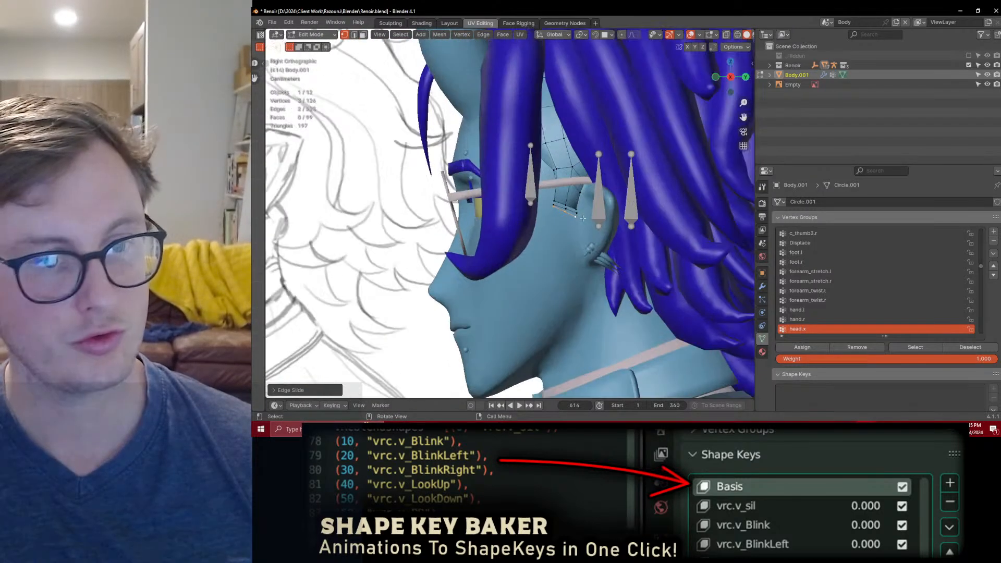
Step: Duplicate the strip's lower edge downward and extrude it into a second, thinner strip
scroll(579, 220, "up", 9)
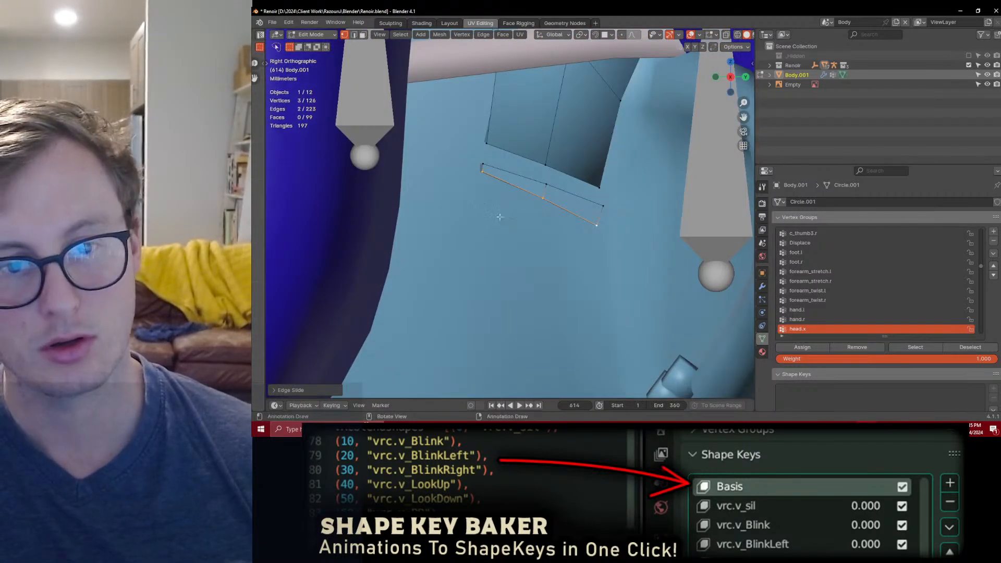
key("shift+d")
left_click(528, 266)
key("e")
left_click(524, 271)
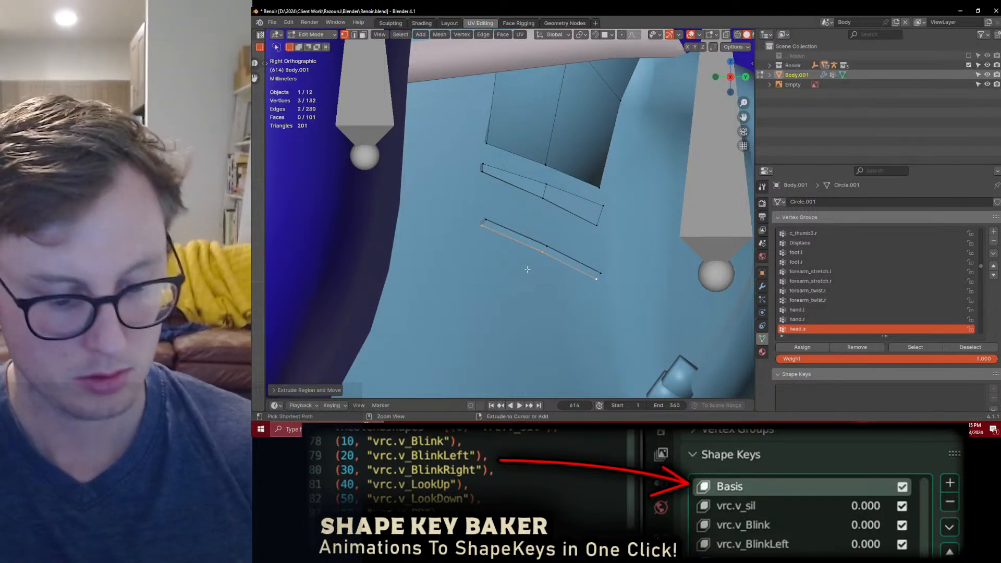
Step: Select the whole second strip, move it closer under the first strip and scale it down
key("ctrl+l")
key("g")
left_click(536, 242)
key("s")
left_click(590, 198)
Step: Inspect the two sideburn strips in Object Mode from an angled view and return to mesh editing
left_click(553, 224)
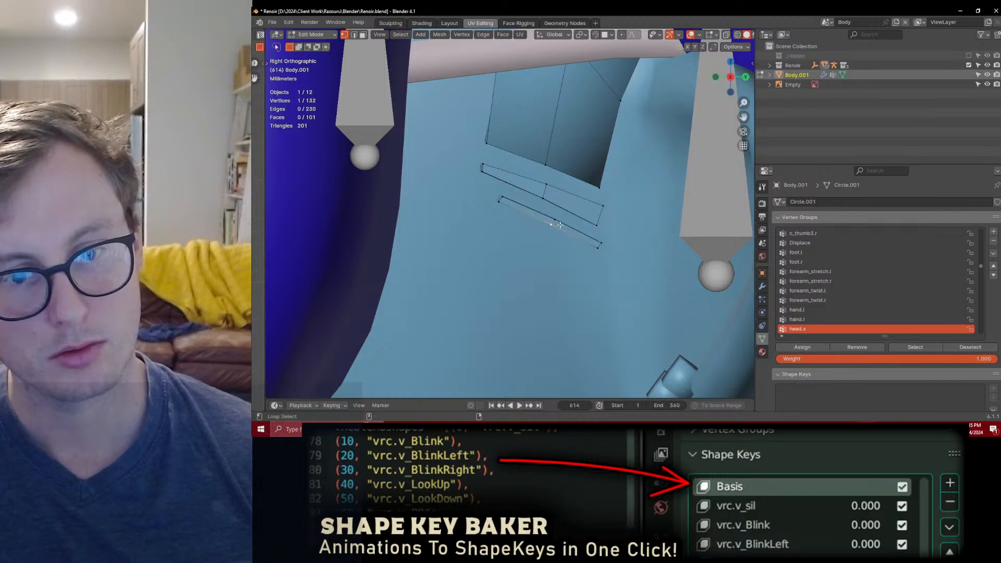
key("Tab")
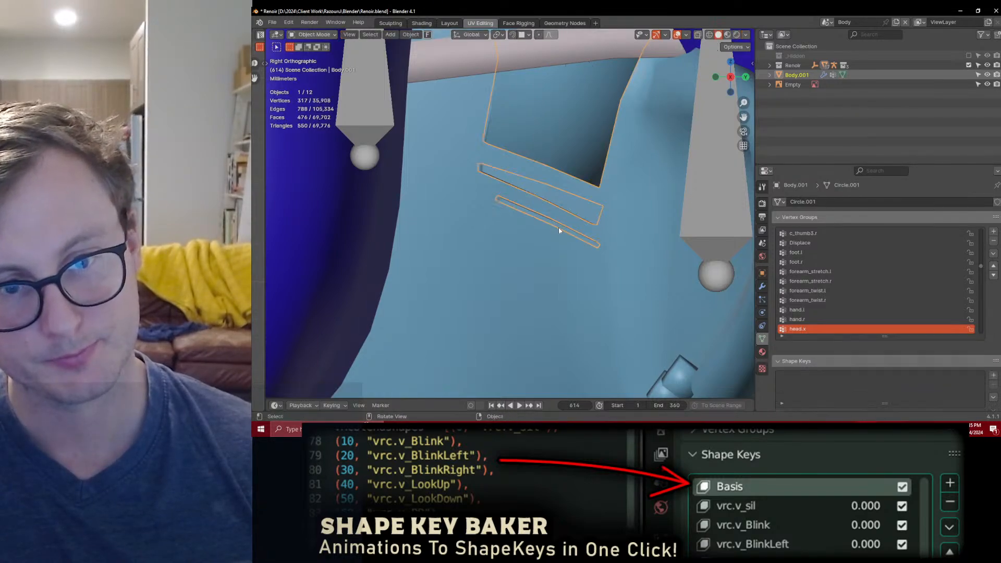
scroll(558, 228, "down", 4)
middle_click_drag(567, 211, 571, 335)
scroll(592, 224, "up", 6)
key("Tab")
Step: Select the whole second strip and move it along X to sit properly against the side of the face
key("ctrl+l")
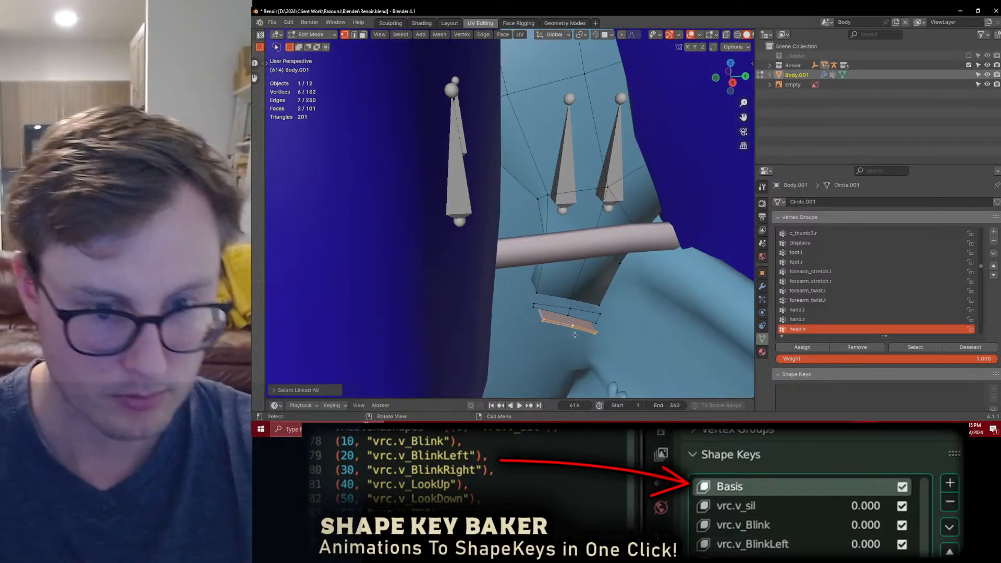
key("g")
key("x")
left_click(569, 327)
key("g")
key("x")
left_click(588, 292)
middle_click_drag(587, 286, 606, 305)
key("g")
key("x")
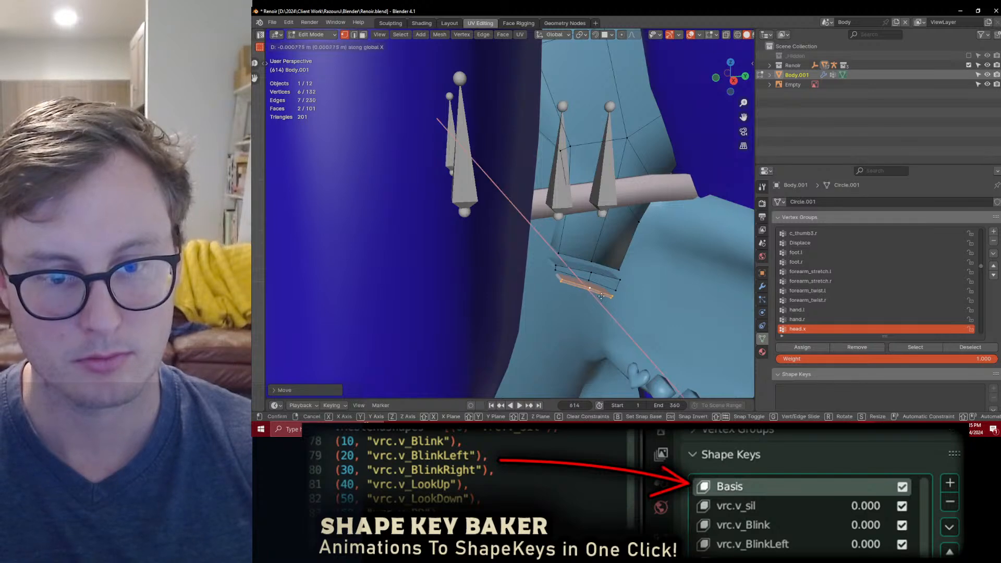
left_click(604, 302)
Step: Try to move the upper sideburn strip along X
left_click(596, 276)
key("l")
middle_click_drag(598, 277, 618, 281)
key("g")
key("x")
left_click(618, 279)
key("ctrl+z")
Step: Leave mesh editing and set the scalp's Solidify modifier to a thickness of 0.003 m and an offset of 1.0
key("Tab")
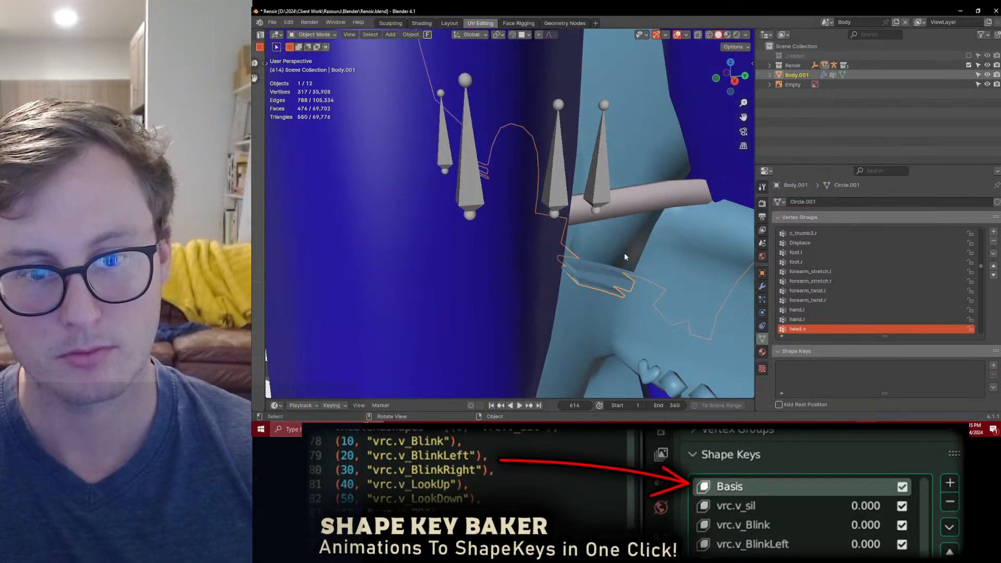
left_click(762, 287)
left_click(921, 290)
key("BackSpace")
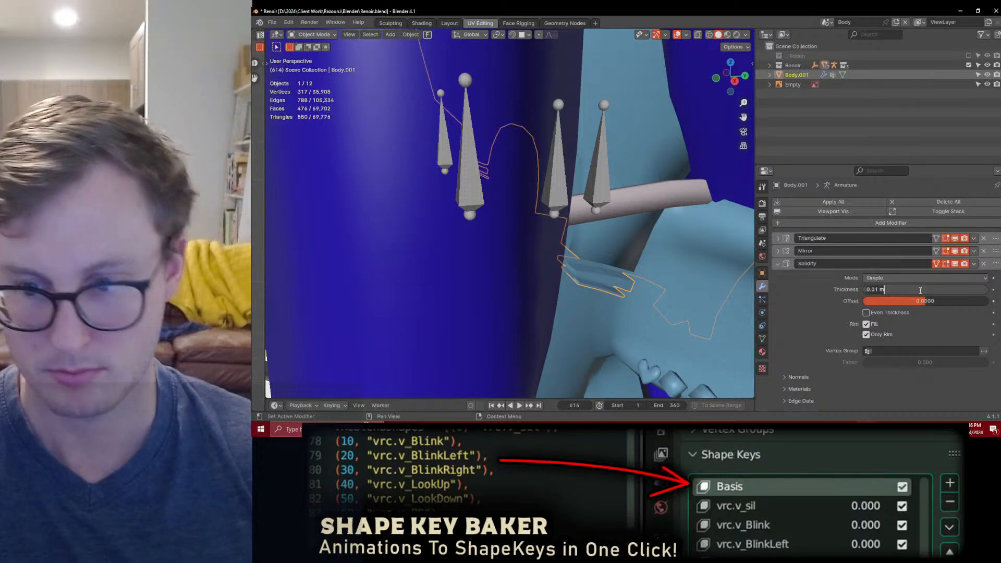
key("Return")
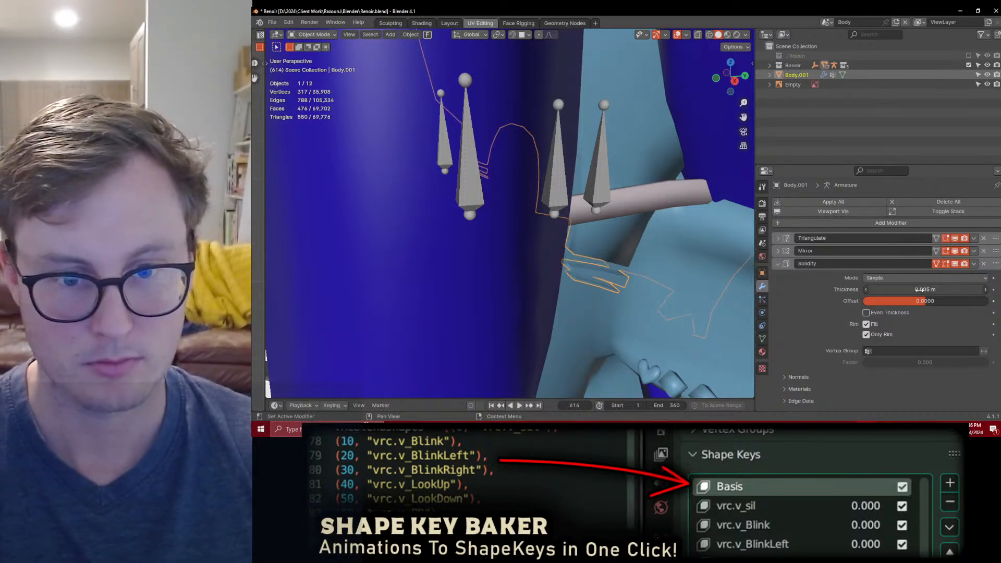
mouse_move(920, 300)
left_mouse_down()
mouse_move(986, 301)
mouse_move(931, 290)
left_mouse_up()
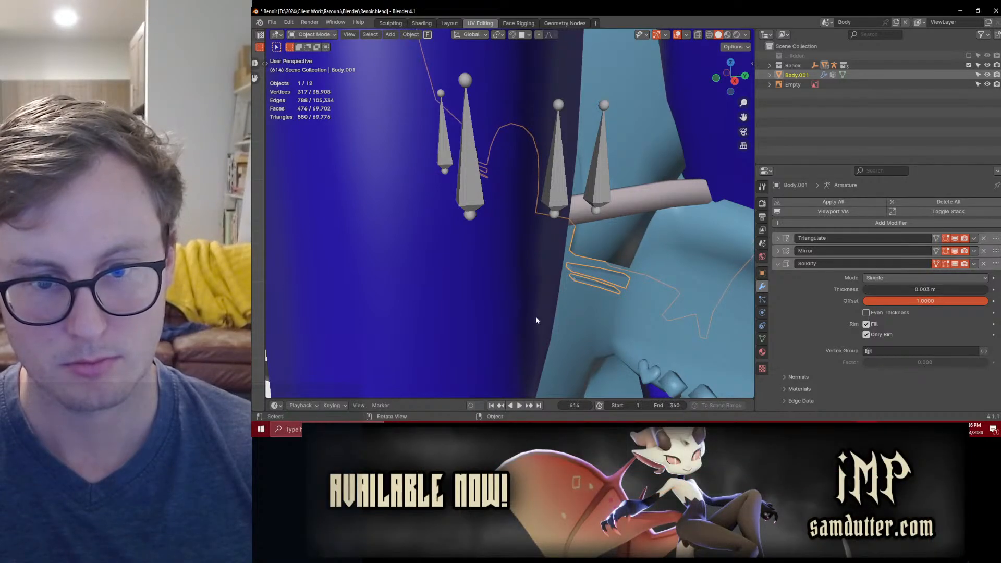
Step: Isolate the scalp mesh in local view and open up the UV editor beside the 3D view
scroll(621, 315, "down", 7)
middle_click_drag(518, 244, 602, 226)
scroll(553, 205, "down", 5)
key("KP_Divide")
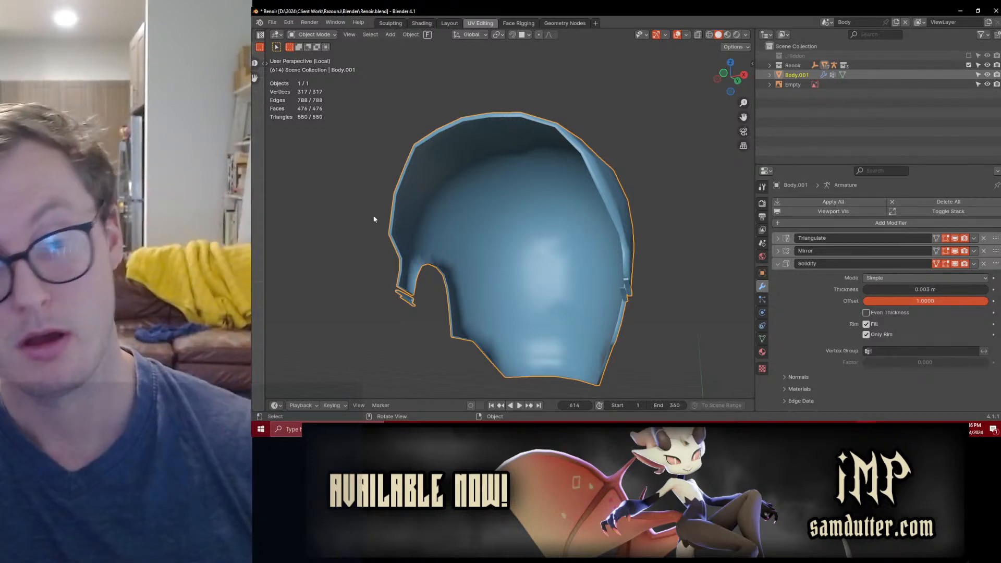
left_click_drag(266, 211, 512, 194)
scroll(595, 207, "down", 4)
middle_click_drag(603, 202, 612, 224)
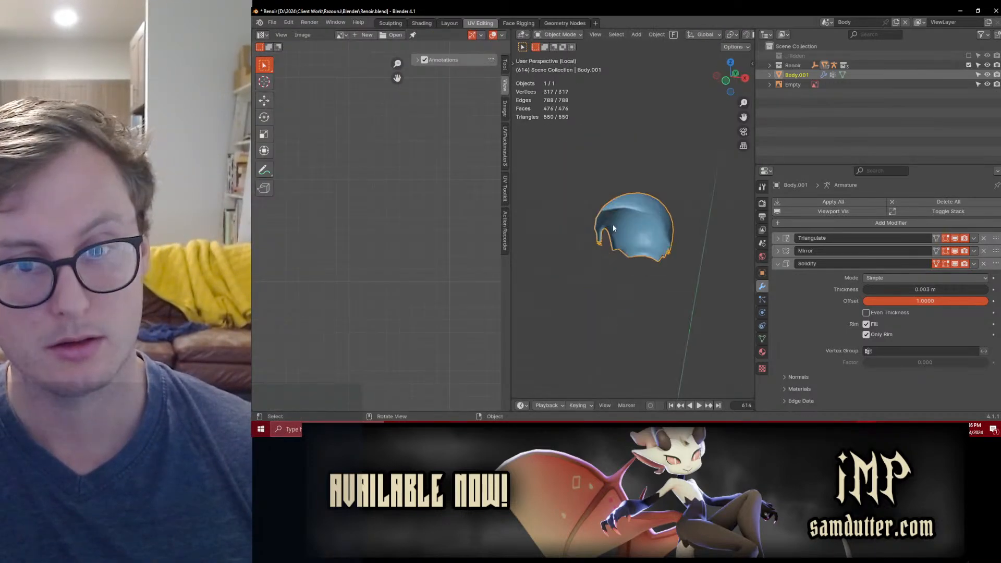
Step: Select the entire scalp mesh in Edit Mode and unwrap it
key("Tab")
scroll(652, 226, "up", 4)
key("a")
key("u")
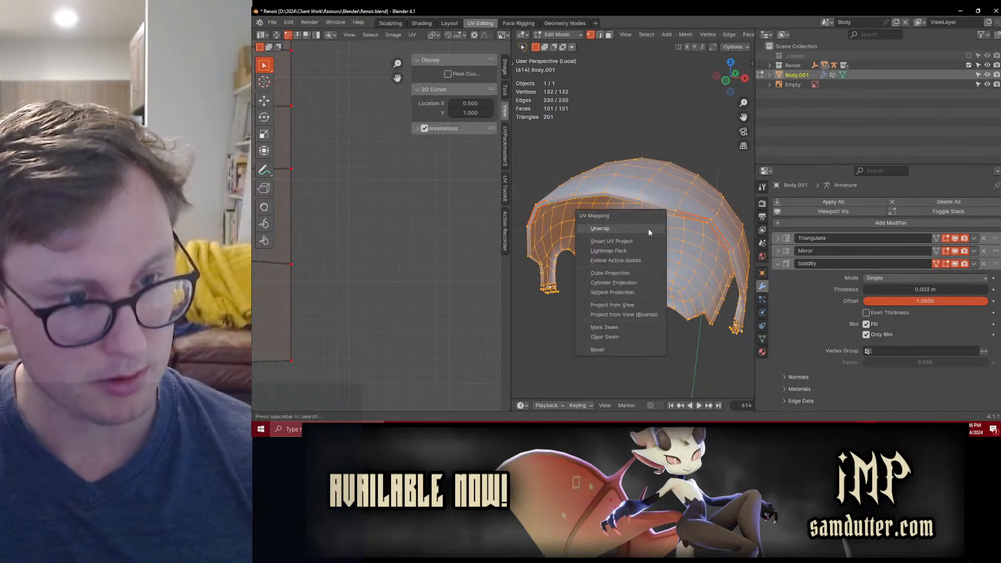
left_click(649, 228)
Step: Clear the pins on all of the scalp's UVs and unwrap the mesh again
key("a")
key("alt+p")
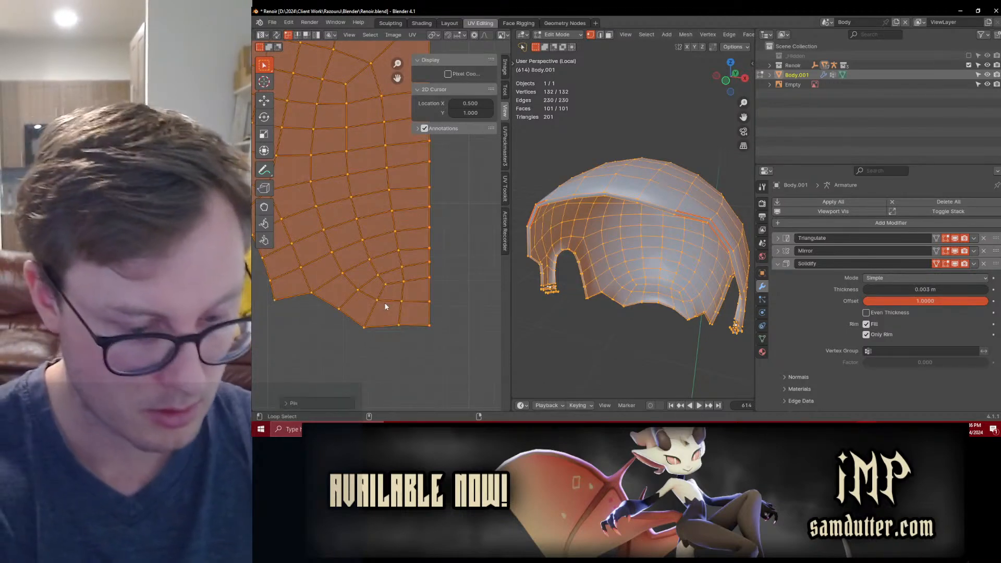
key("u")
left_click(386, 306)
scroll(377, 255, "down", 5)
middle_click_drag(378, 249, 396, 207)
scroll(395, 207, "down", 4)
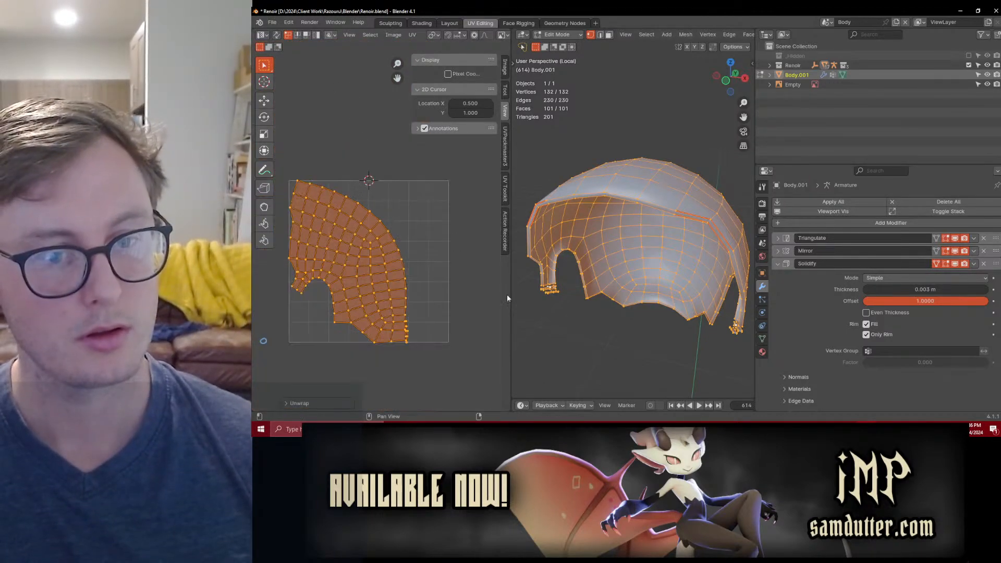
Step: Pin the scalp UV island's upper border vertices and flatten them into a straight horizontal row
left_click_drag(514, 294, 655, 293)
scroll(411, 174, "up", 3)
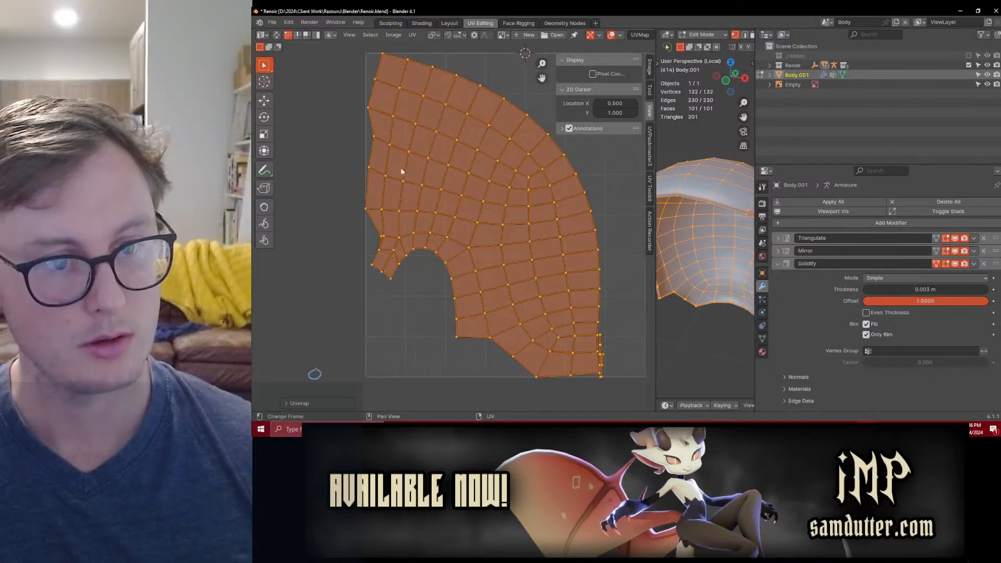
left_click(374, 139)
middle_click_drag(506, 118, 506, 145)
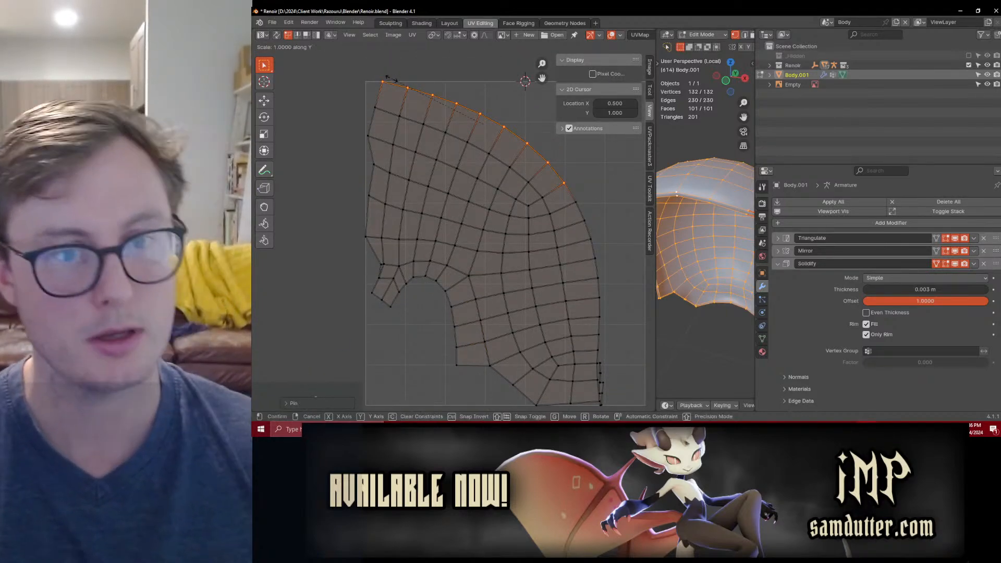
key("s")
key("y")
key("0")
key("Return")
Step: Distribute the flattened upper border UVs evenly and move the row lower inside the UV tile
key("q")
left_click(347, 127)
key("g")
left_click(457, 115)
key("q")
left_click(434, 101)
key("g")
left_click(437, 105)
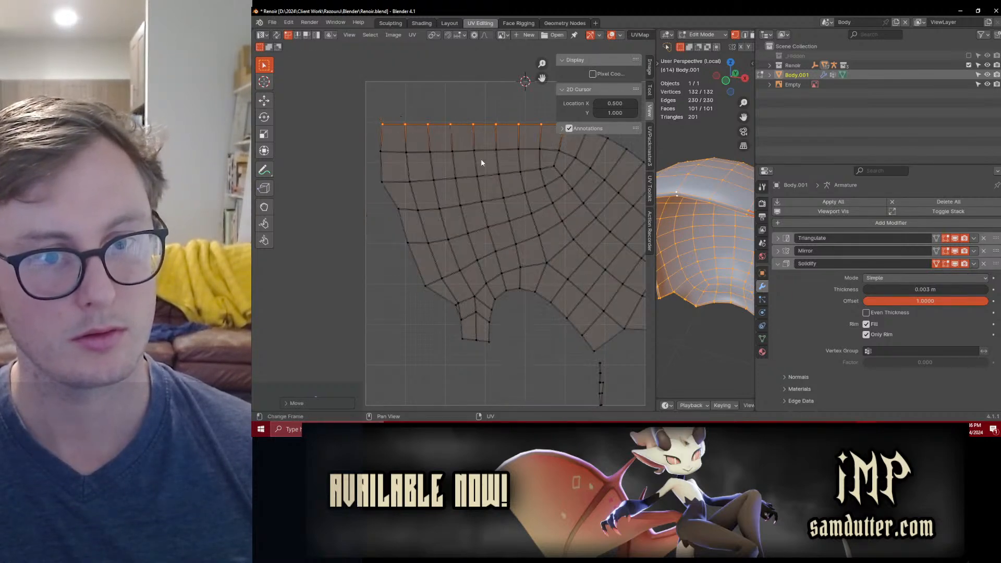
Step: Snap the 2D cursor to the upper row's back corner, use it as pivot, and select the back border UVs
middle_click_drag(548, 191, 484, 185)
left_click(537, 171)
middle_click_drag(567, 310, 497, 298)
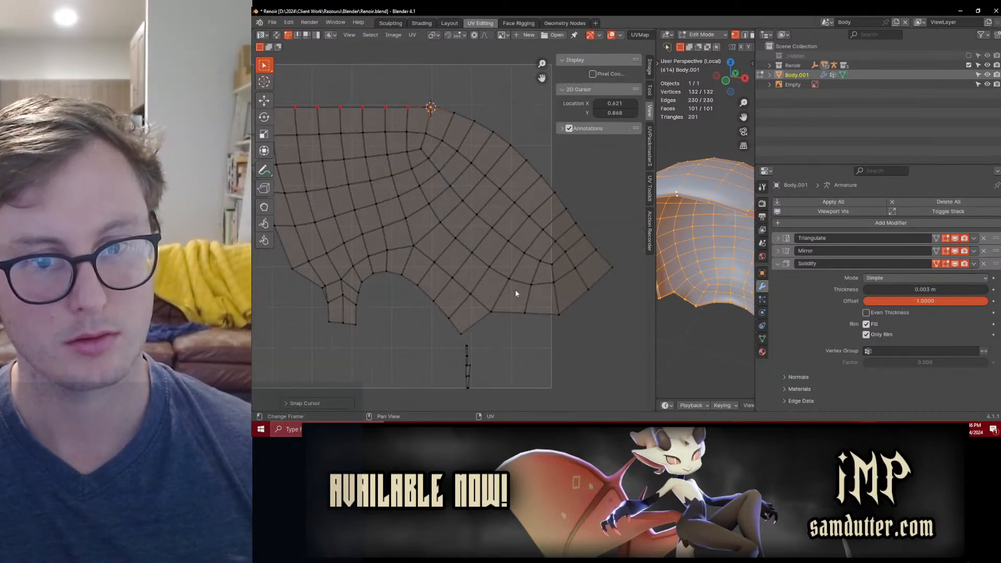
left_click(617, 267, "ctrl")
key("period")
left_click(652, 272)
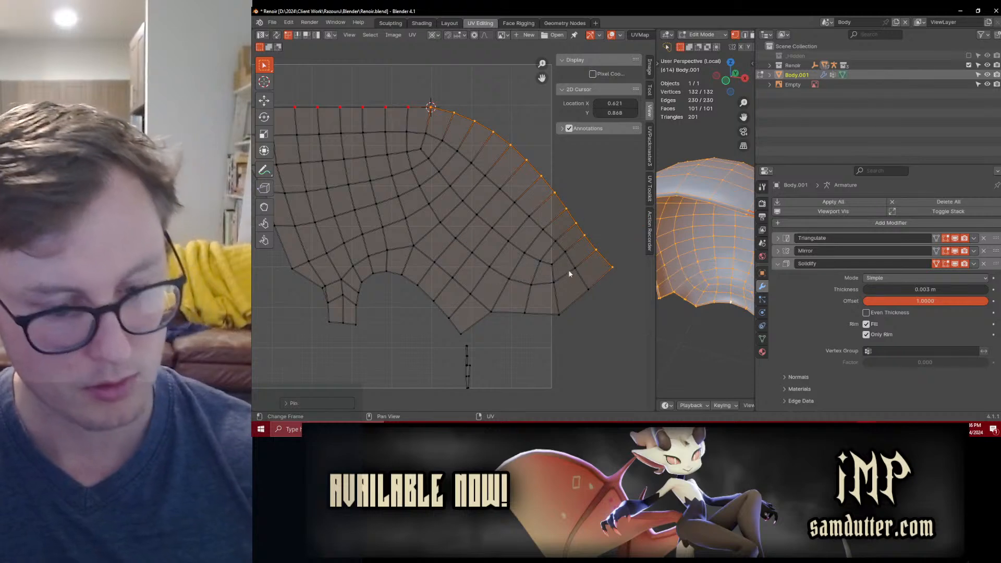
Step: Pin the back border UVs, flatten them into a vertical line below the corner, and distribute them evenly
key("p")
key("s")
key("x")
key("0")
key("Return")
key("q")
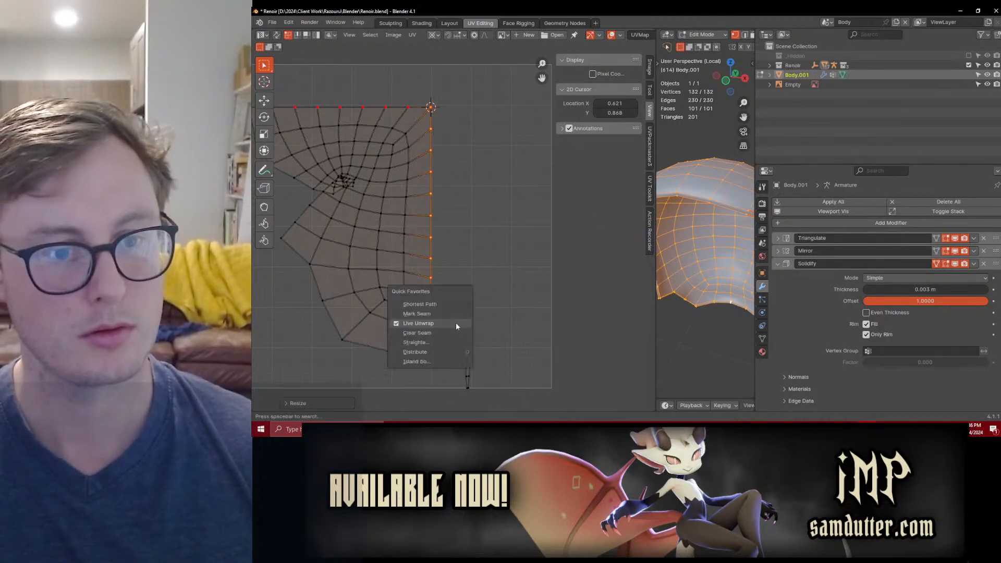
left_click(446, 351)
key("s")
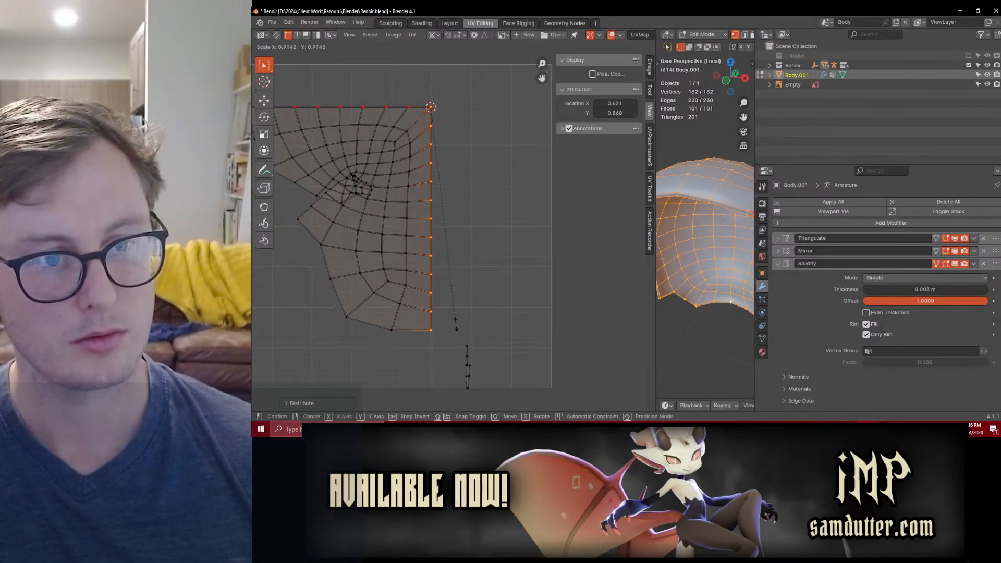
left_click(449, 265)
middle_click_drag(319, 225, 410, 269)
key("ctrl+z")
Step: Snap the 2D cursor to the upper row's front corner and flatten the front border UVs into a vertical line
key("shift+s")
left_click(367, 292)
left_click(367, 220, "alt")
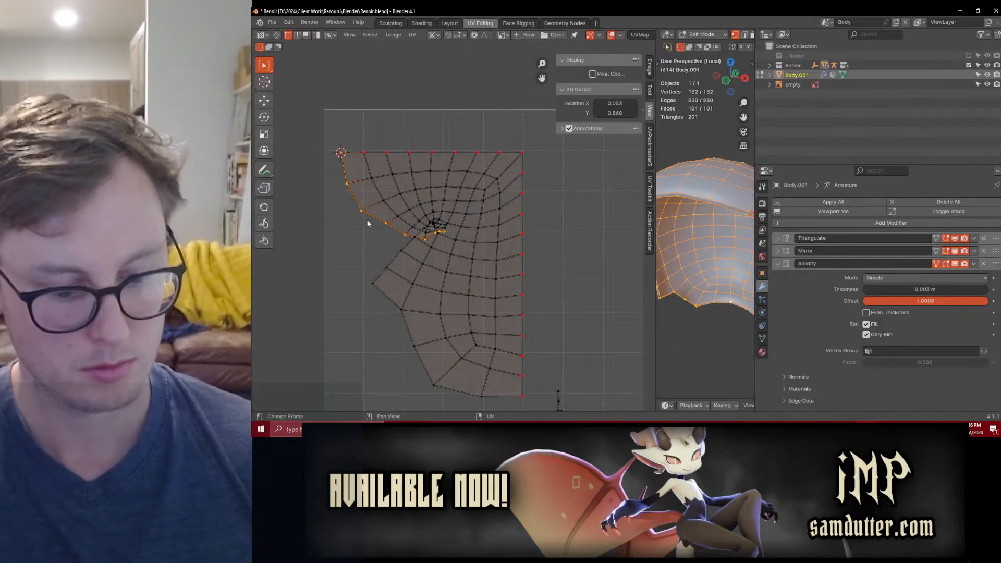
key("s")
key("x")
key("0")
key("Return")
Step: Distribute the front border UVs evenly and stretch the column to about 1.6 times its length from the corner
key("q")
left_click(367, 220)
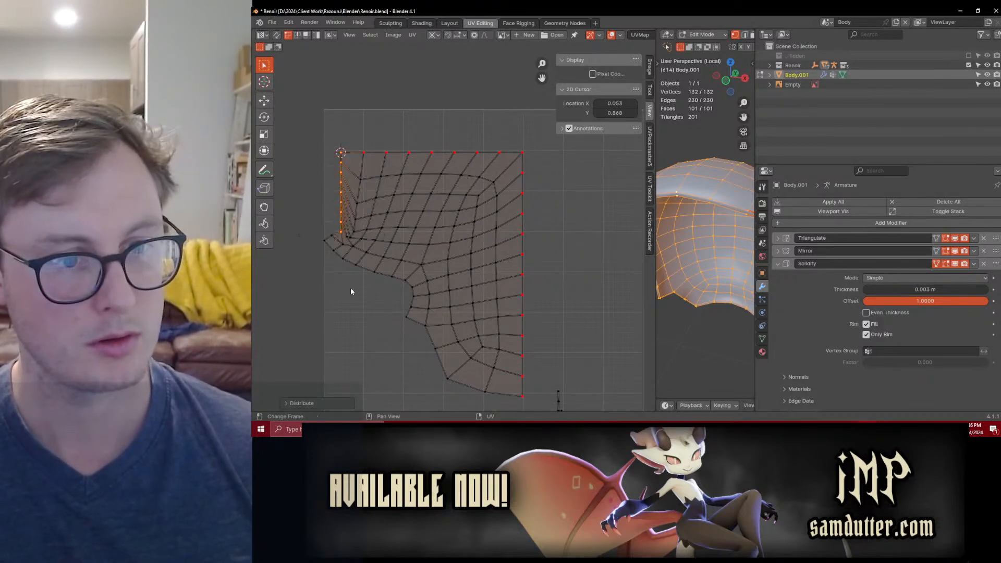
key("s")
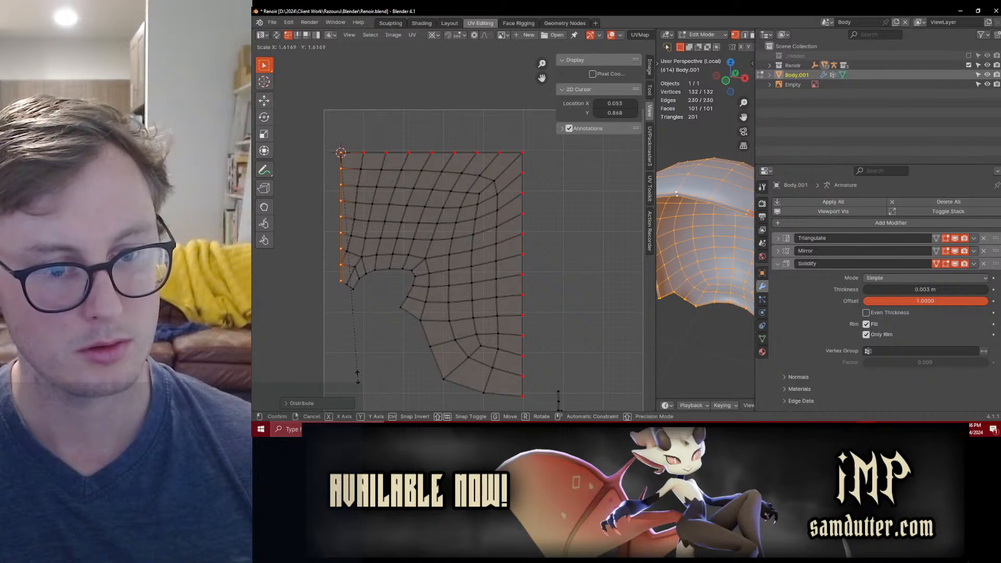
left_click(358, 377)
Step: Select the back border column of UVs and scale it along Y to about 0.85
left_click(533, 159, "alt")
key("s")
left_click(574, 301)
left_click(522, 402)
left_click(532, 163, "ctrl")
key("s")
key("y")
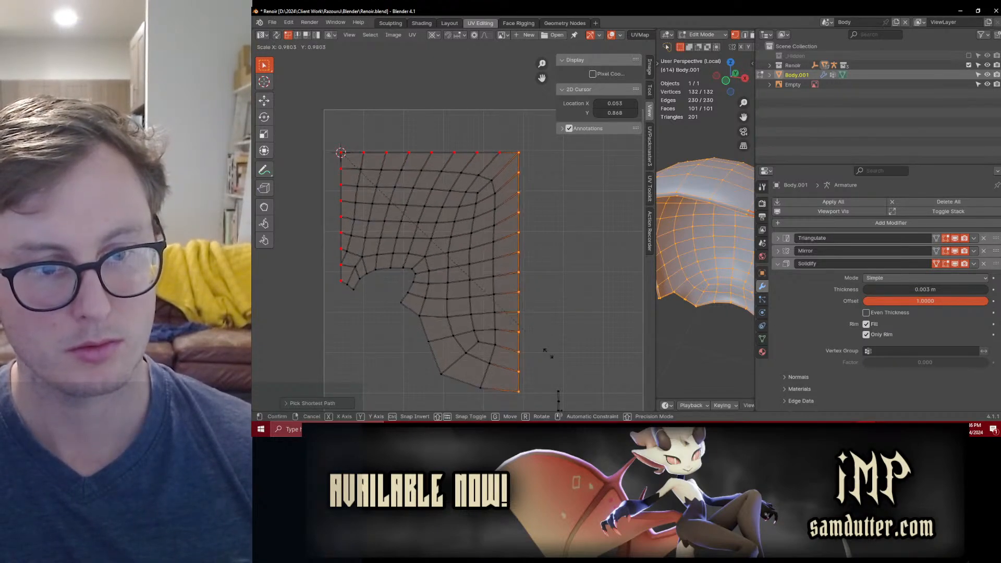
left_click(552, 292)
Step: Change the UV transform pivot point and pin the shortened back border column
scroll(551, 291, "down", 2)
scroll(511, 273, "up", 1)
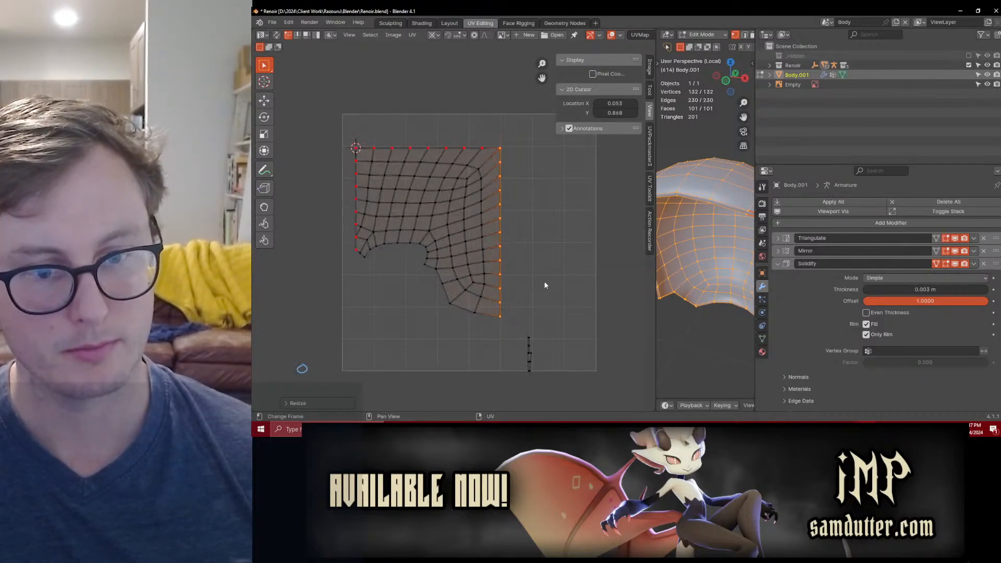
key("period")
left_click(535, 235)
key("p")
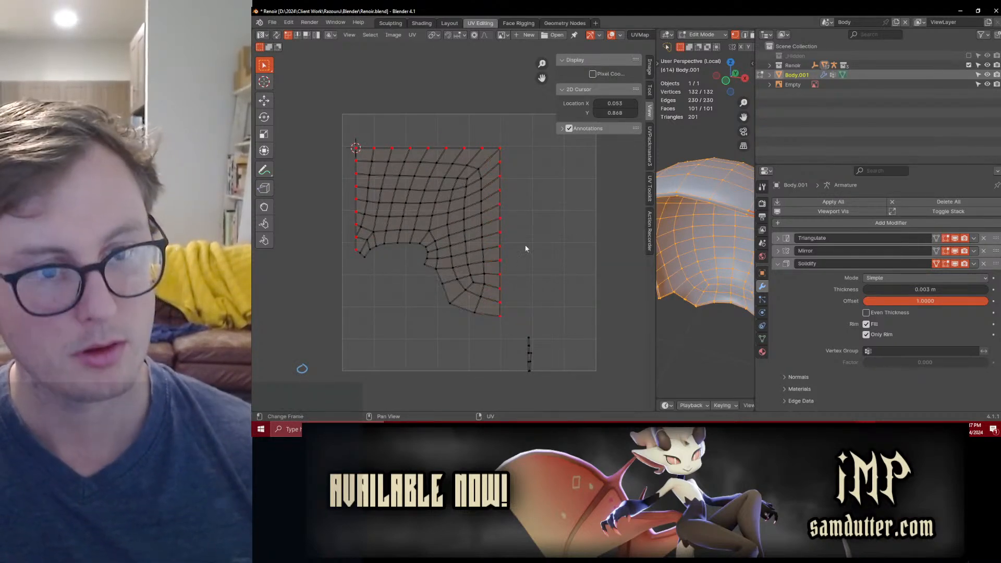
Step: Switch to island selection, scale and reposition the whole scalp island, and pin all of its UVs
left_click(317, 36)
left_click(453, 216)
key("s")
left_click(507, 230)
key("g")
left_click(561, 258)
middle_click_drag(538, 279, 498, 241)
scroll(496, 241, "up", 3)
key("p")
Step: Move the small sideburn UV islands towards the notch at the scalp island's lower edge
middle_click_drag(486, 358, 552, 355)
scroll(466, 235, "up", 2)
left_click(468, 240)
scroll(476, 235, "down", 3)
scroll(547, 349, "up", 1)
key("g")
left_click(407, 230)
scroll(501, 337, "down", 3)
left_click(495, 327)
key("g")
left_click(442, 256)
Step: Place the two narrow sideburn islands side by side just below the scalp island's notch
scroll(454, 269, "up", 3)
key("g")
left_click(403, 249)
left_click(441, 289)
key("g")
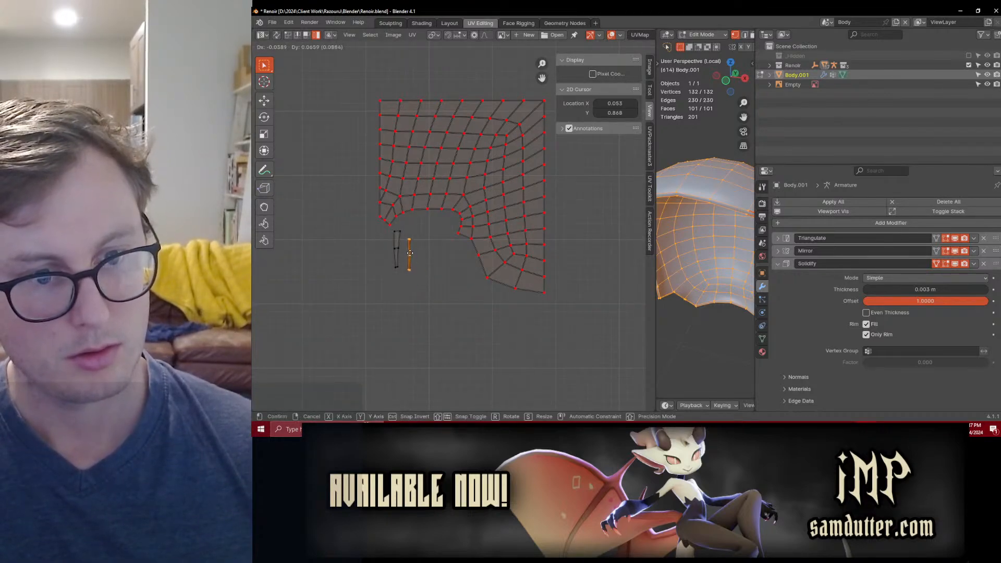
left_click(404, 250)
Step: Pin both sideburn islands and rotate them about 90 degrees so the strips lie horizontally
left_click(395, 245, "shift")
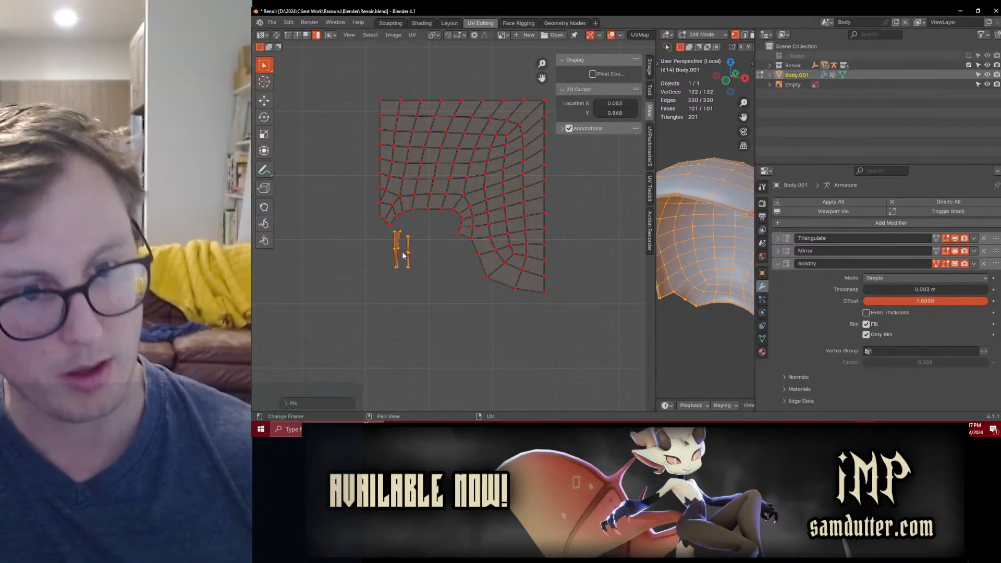
key("r")
left_click(464, 289)
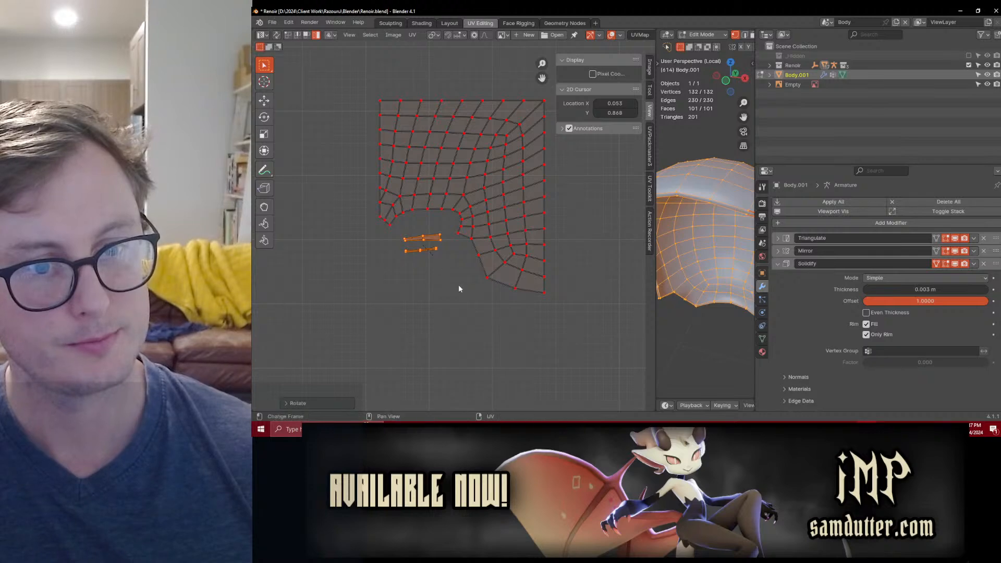
Step: Leave mesh editing and apply the scalp's Solidify modifier
scroll(624, 265, "down", 3)
key("Tab")
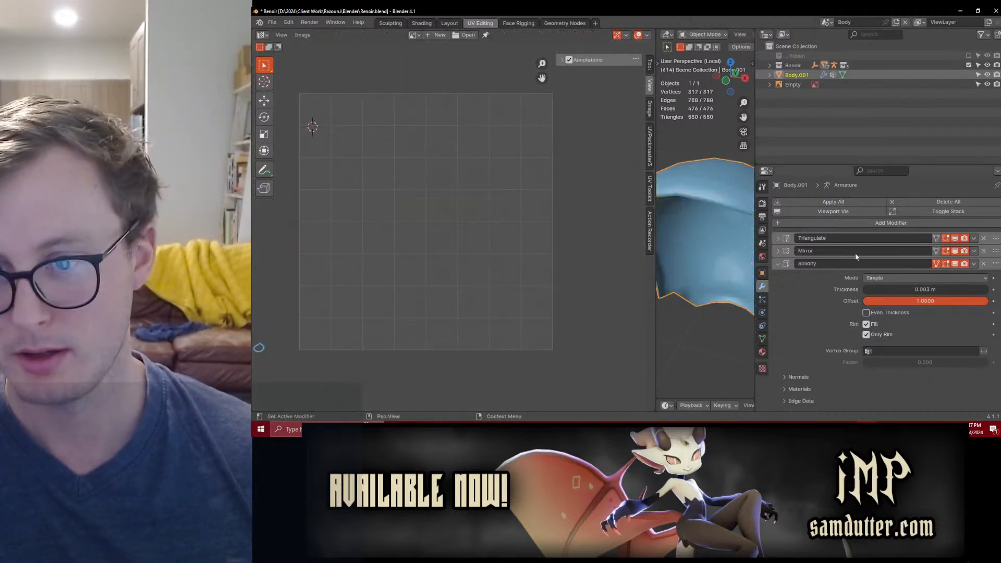
left_click(973, 263)
left_click(962, 275)
Step: Enlarge the 3D view and delete the solidified rim faces running along the scalp's mirror centre line
left_click_drag(656, 279, 567, 279)
middle_click_drag(673, 256, 683, 207)
scroll(683, 208, "up", 6)
key("Tab")
middle_click_drag(660, 129, 658, 113)
left_click(652, 110)
scroll(646, 107, "down", 4)
scroll(637, 100, "up", 2)
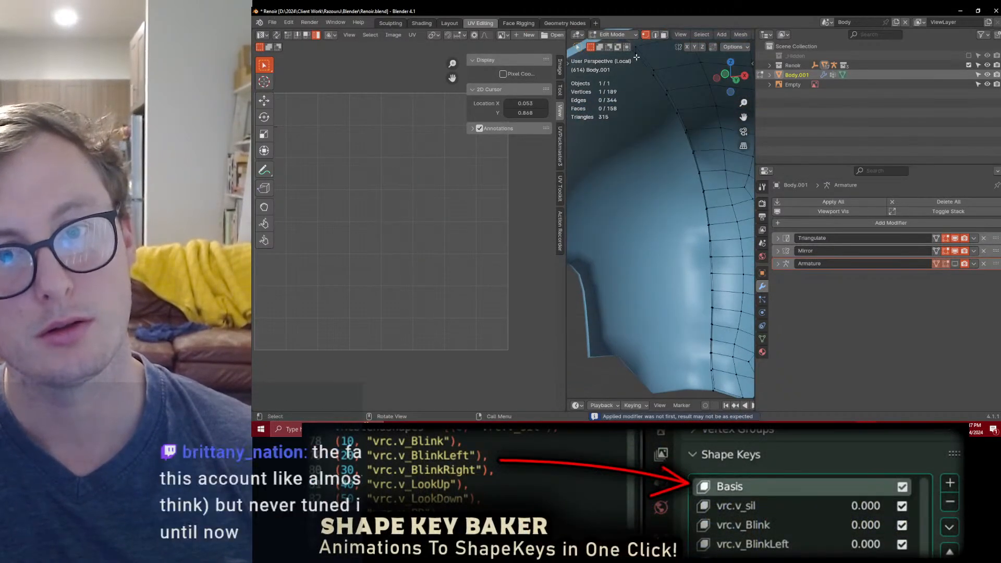
middle_click_drag(725, 376, 684, 206, "shift")
left_click(692, 280, "ctrl")
key("x")
left_click(692, 279)
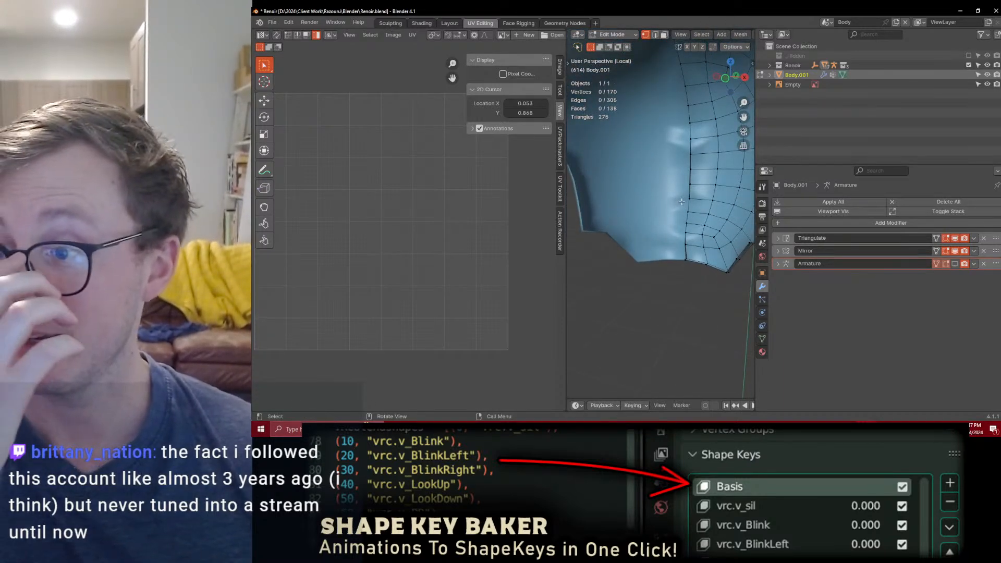
Step: Select the edge loop along the scalp's centre line and flatten it by scaling X to 0
middle_click_drag(664, 205, 678, 240)
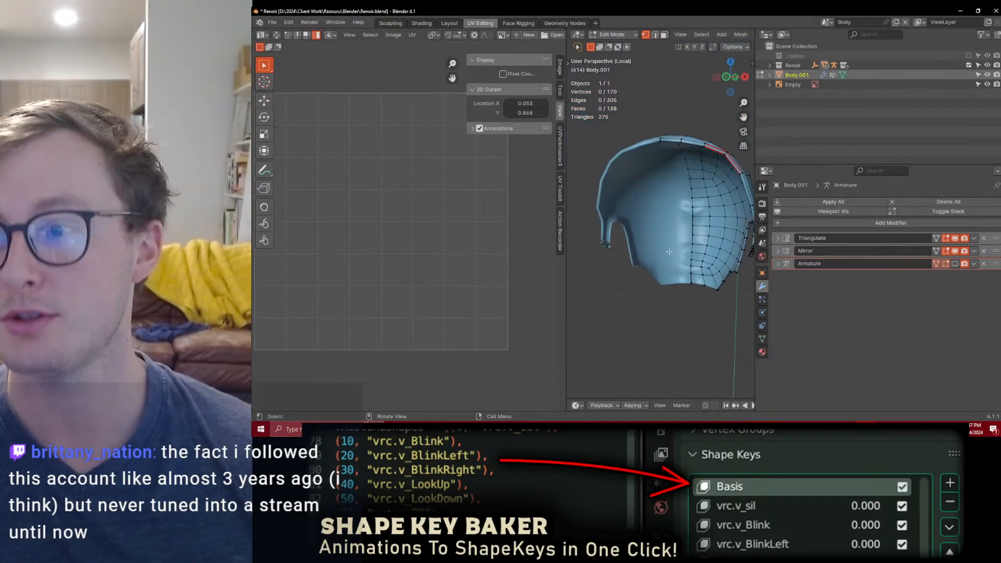
scroll(670, 251, "up", 3)
left_click(702, 213, "alt")
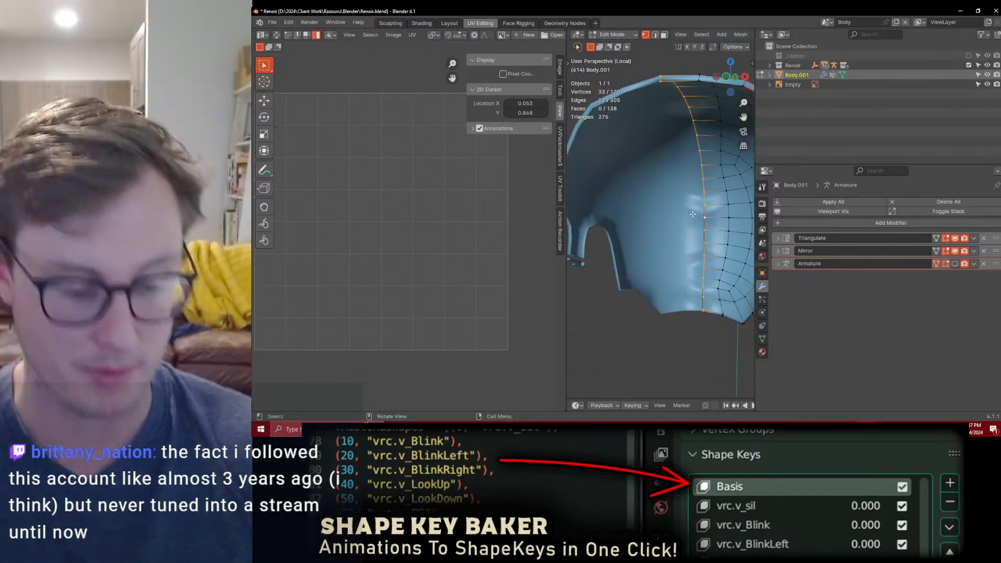
key("s")
key("x")
key("0")
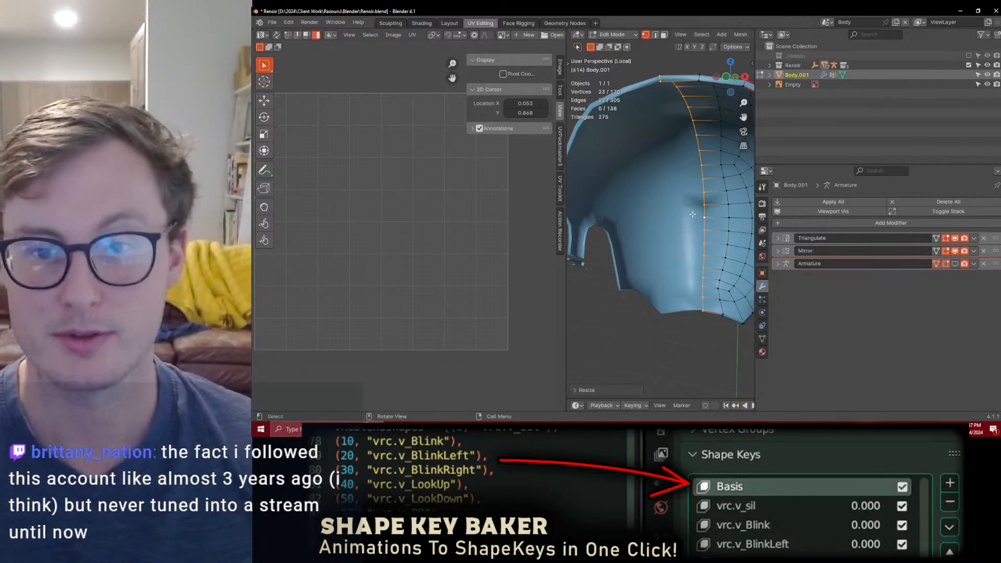
key("Return")
Step: Reset the vectors of the entire scalp mesh, leave mesh editing, and save the file
key("a")
key("q")
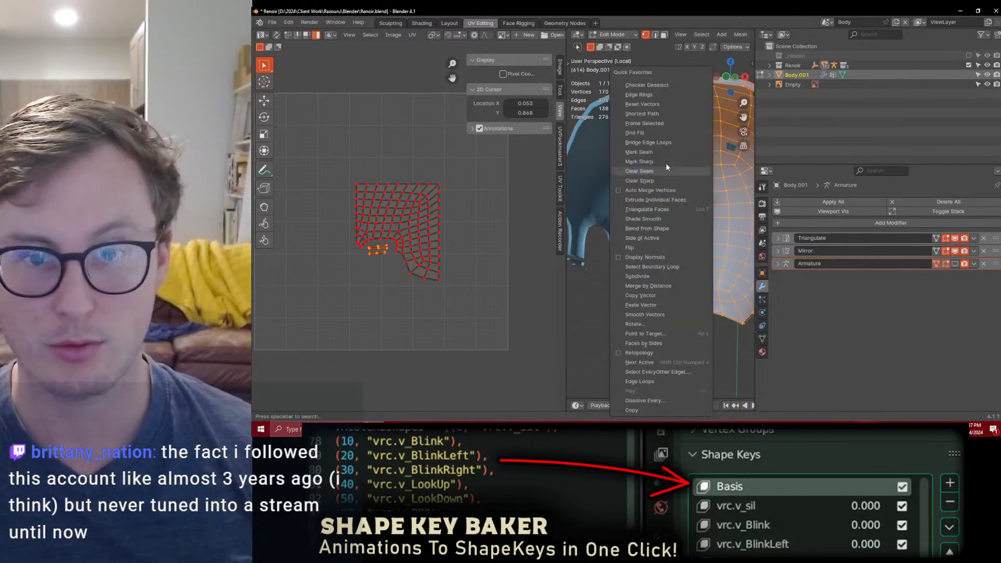
left_click(652, 104)
key("Tab")
scroll(679, 205, "down", 4)
middle_click_drag(679, 204, 663, 230)
key("ctrl+s")
Step: Reopen the scalp in Edit Mode, select the UV islands' border vertices, and clear their pins
key("Tab")
scroll(404, 224, "up", 3)
middle_click_drag(378, 268, 430, 247)
key("a")
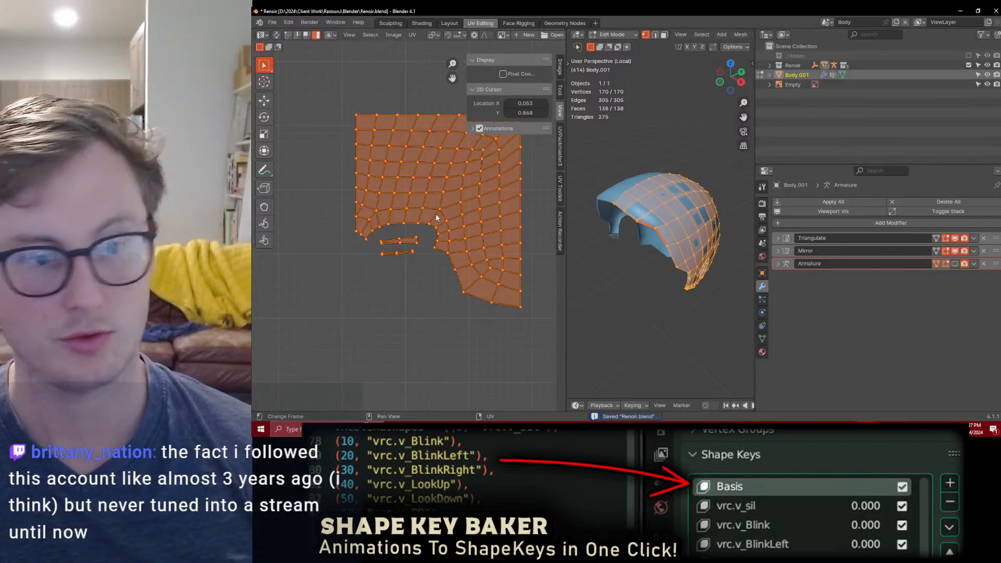
key("q")
left_click(406, 268)
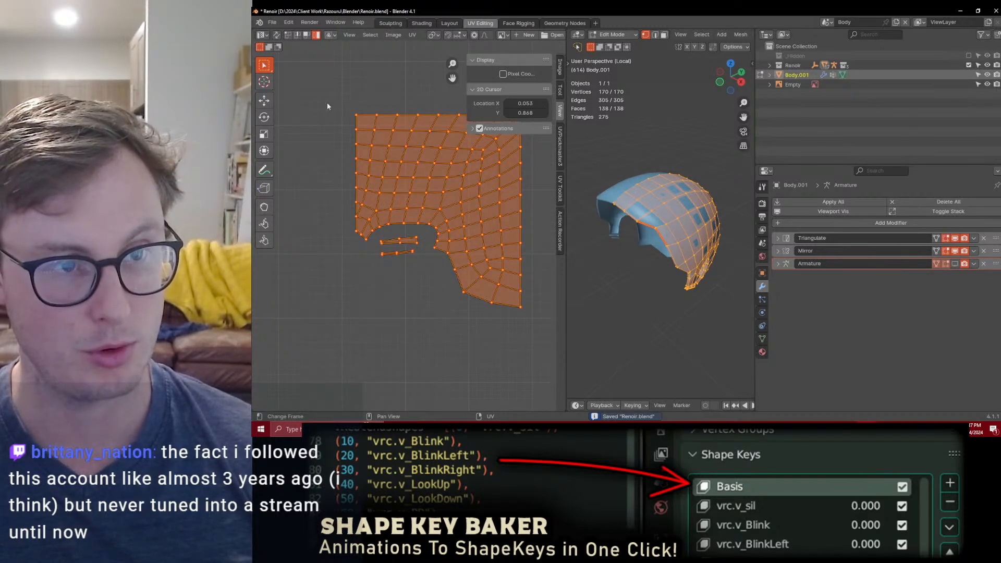
left_click(294, 35)
key("alt+p")
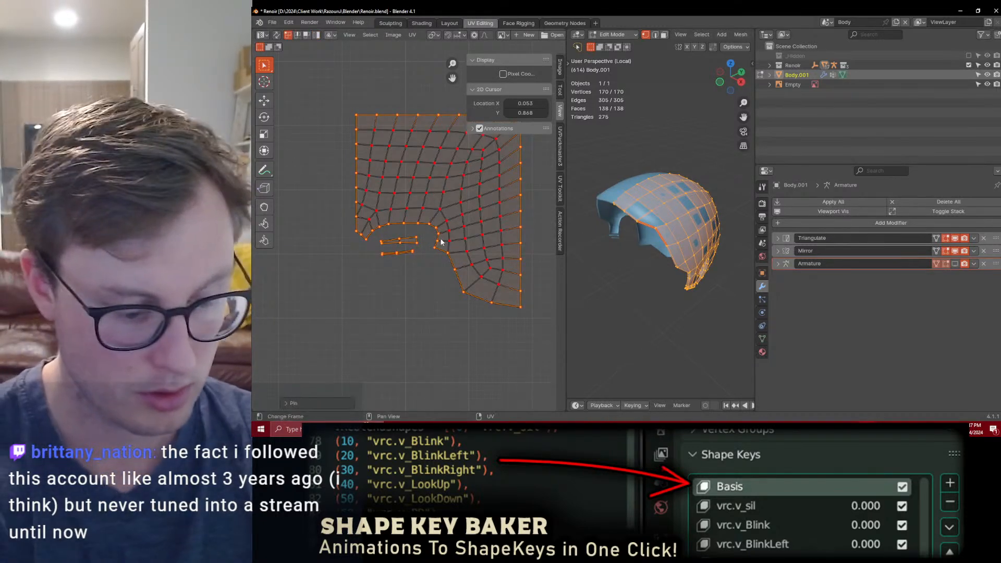
Step: Select all UVs and unwrap the mesh so the new rim faces spread around the pinned islands
key("a")
key("u")
left_click(440, 239)
Step: Mark seams on the corner edges at the ends of both sideburn islands and unwrap the entire mesh again
left_click(411, 285)
scroll(411, 287, "up", 3)
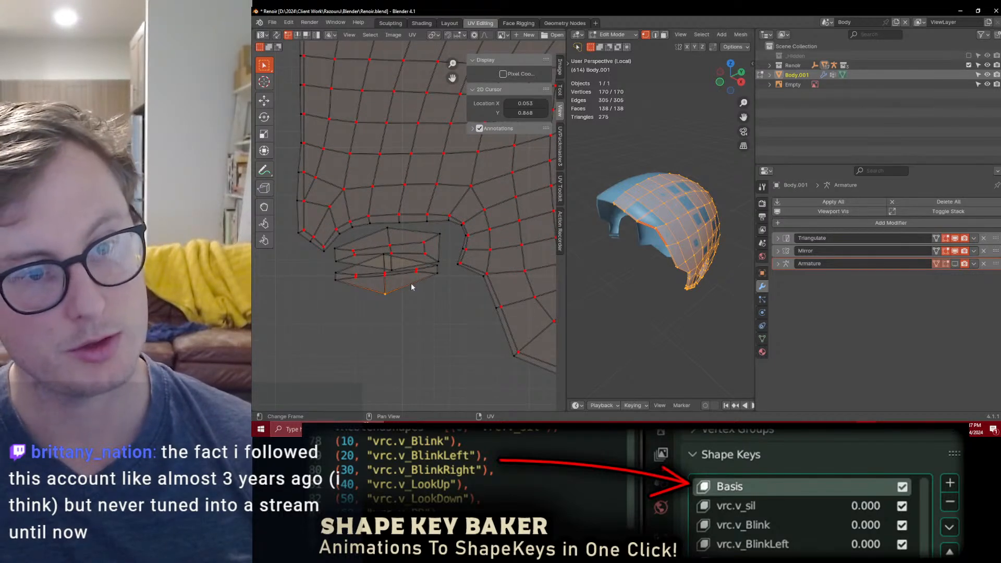
scroll(360, 261, "up", 1)
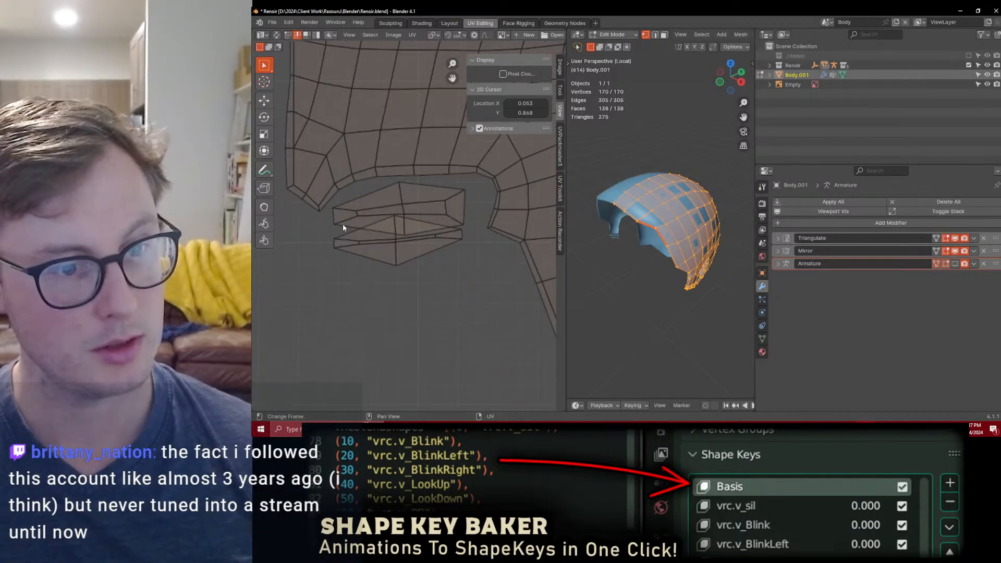
left_click(360, 211)
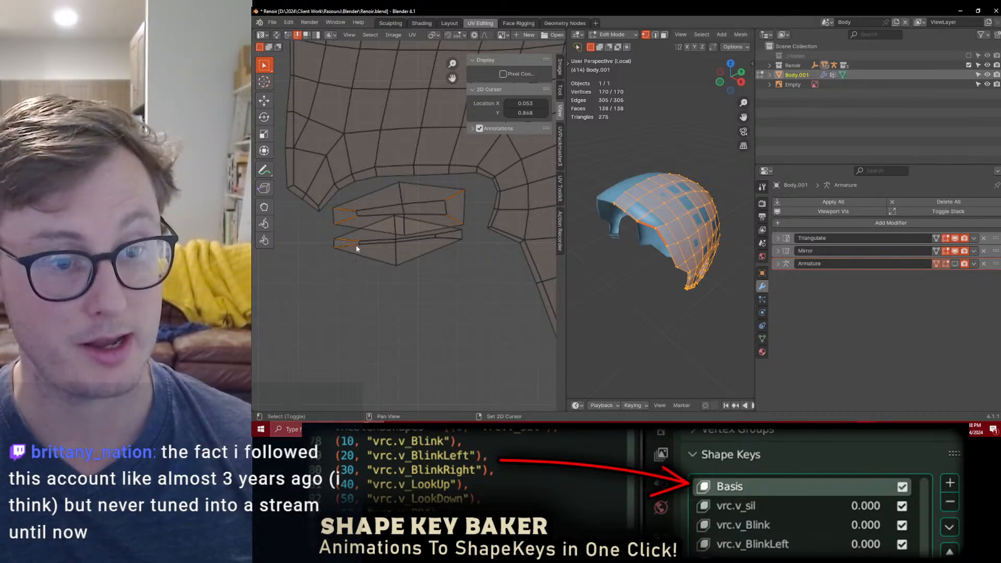
key("q")
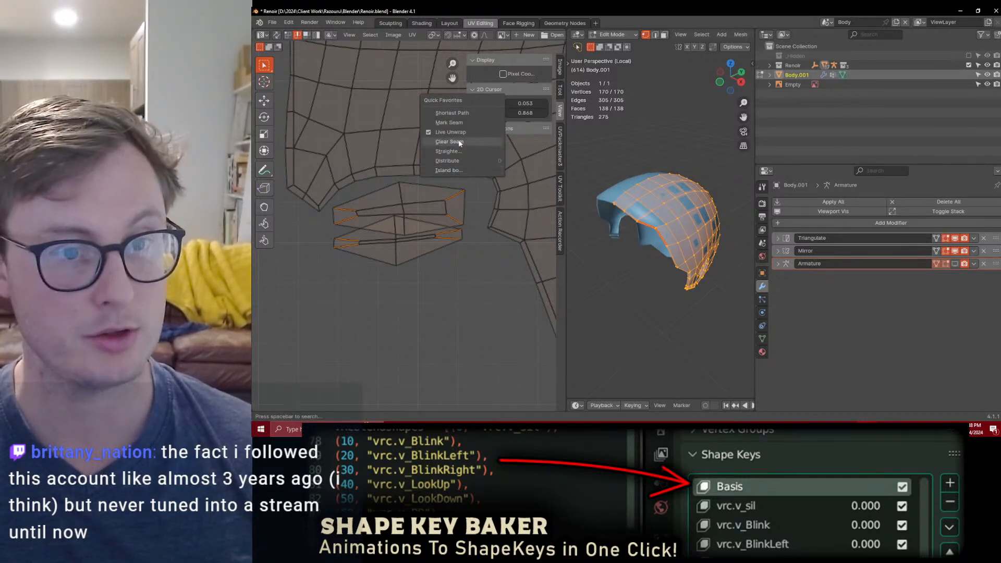
left_click(448, 123)
key("a")
key("u")
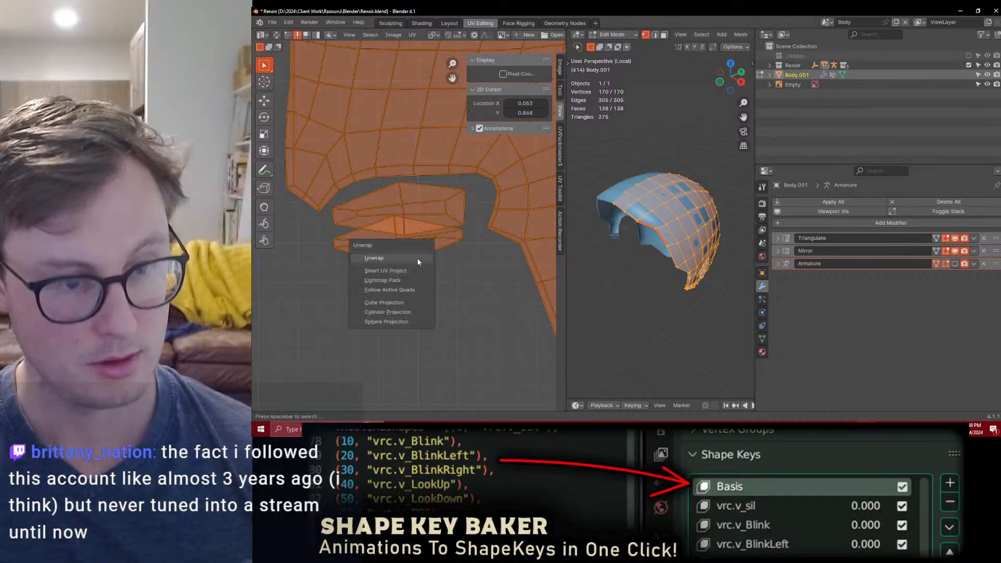
left_click(417, 257)
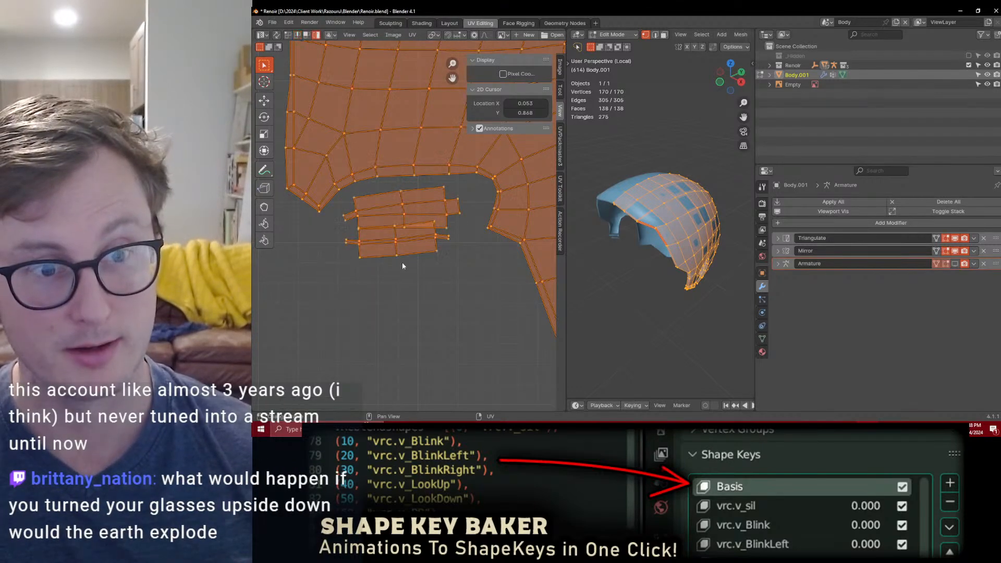
Step: Select both sideburn islands, straighten them, and move them lower within the notch
left_click(404, 207)
key("q")
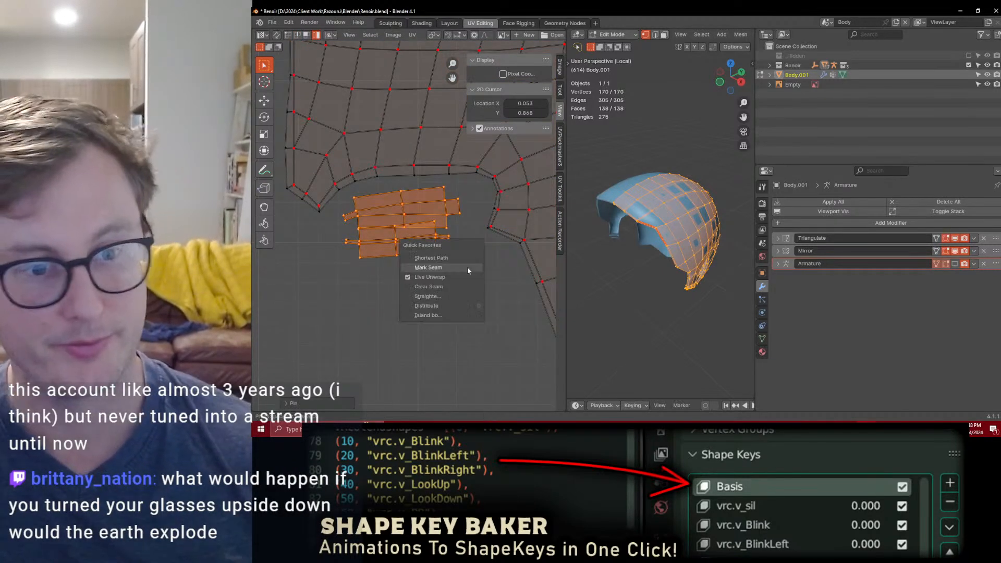
left_click(441, 296)
key("g")
left_click(431, 256)
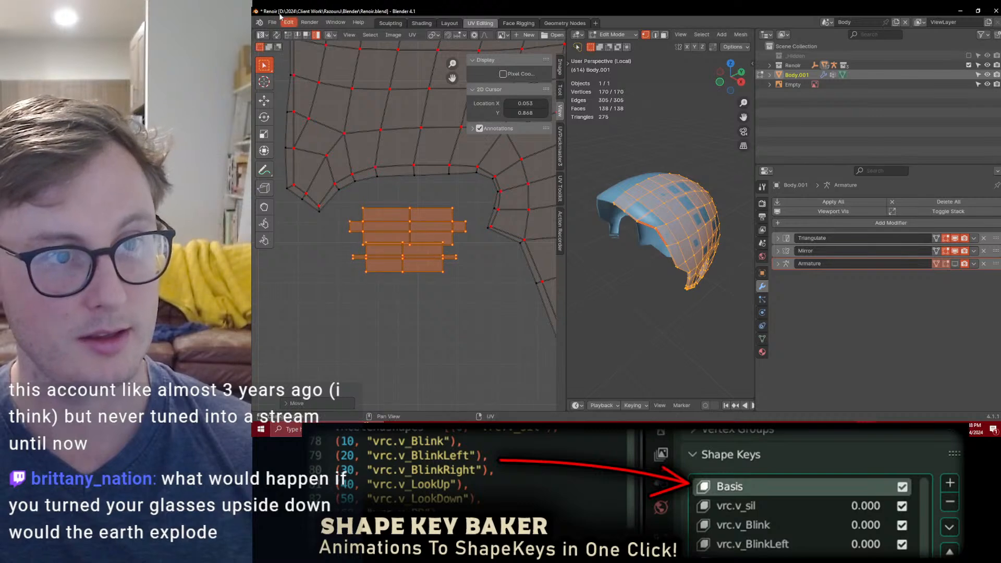
Step: Move the lower sideburn island further from the upper one and select both islands together
left_click(411, 267)
key("g")
left_click(415, 277)
left_click(428, 226, "shift")
scroll(433, 297, "down", 3)
scroll(447, 301, "up", 3)
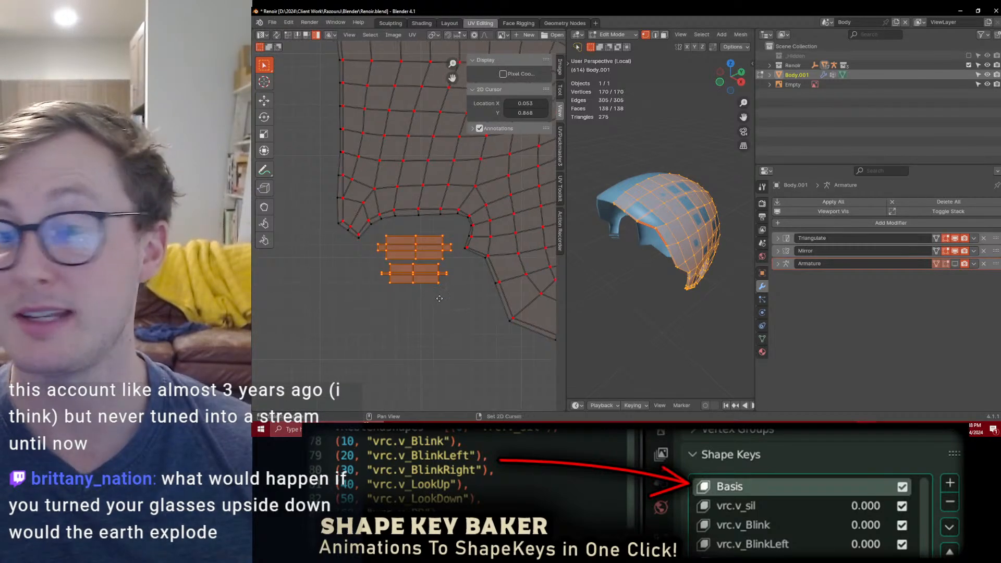
Step: Move the two selected sideburn islands slightly within the notch below the scalp island
key("g")
left_click(447, 292)
scroll(407, 301, "down", 4)
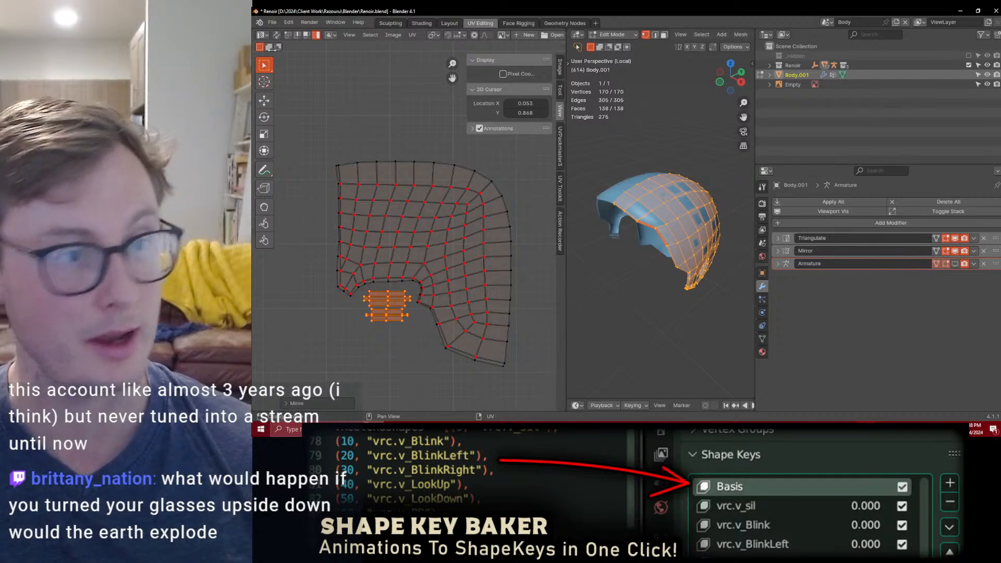
Step: Flatten the scalp island's upper boundary by scaling its vertices to 0 in Y around the 2D cursor at the corner vertex
left_click(288, 36)
middle_click_drag(313, 159, 360, 136)
scroll(361, 137, "up", 1)
left_click(389, 150)
scroll(413, 256, "down", 2)
middle_click_drag(455, 250, 385, 250)
scroll(432, 223, "up", 1)
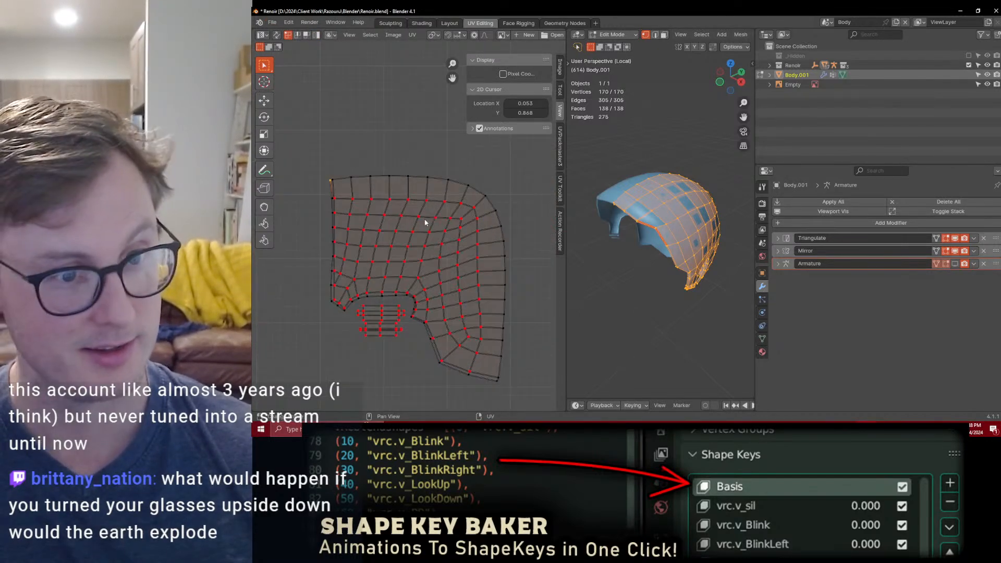
left_click(485, 194, "ctrl")
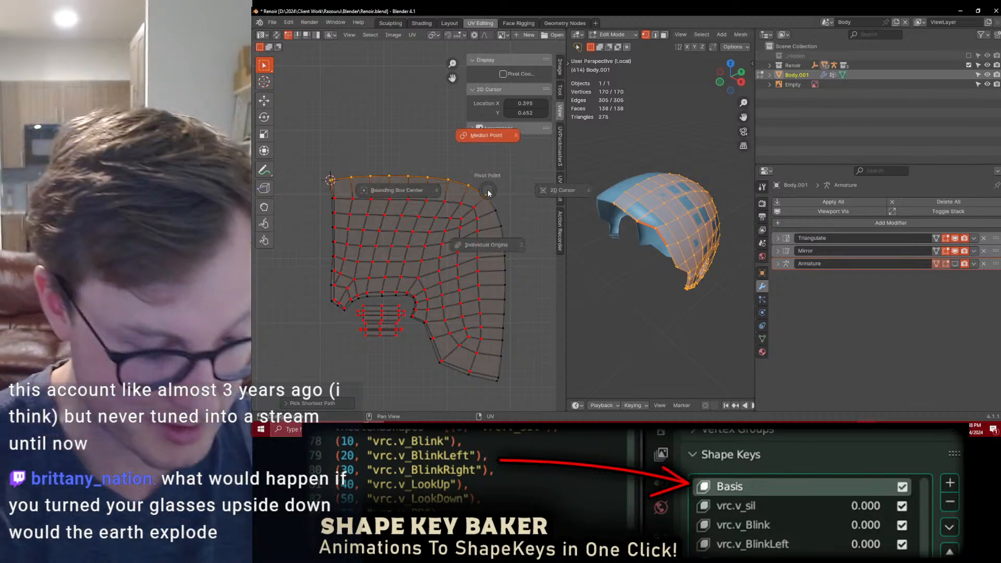
key("s")
key("y")
key("0")
key("Return")
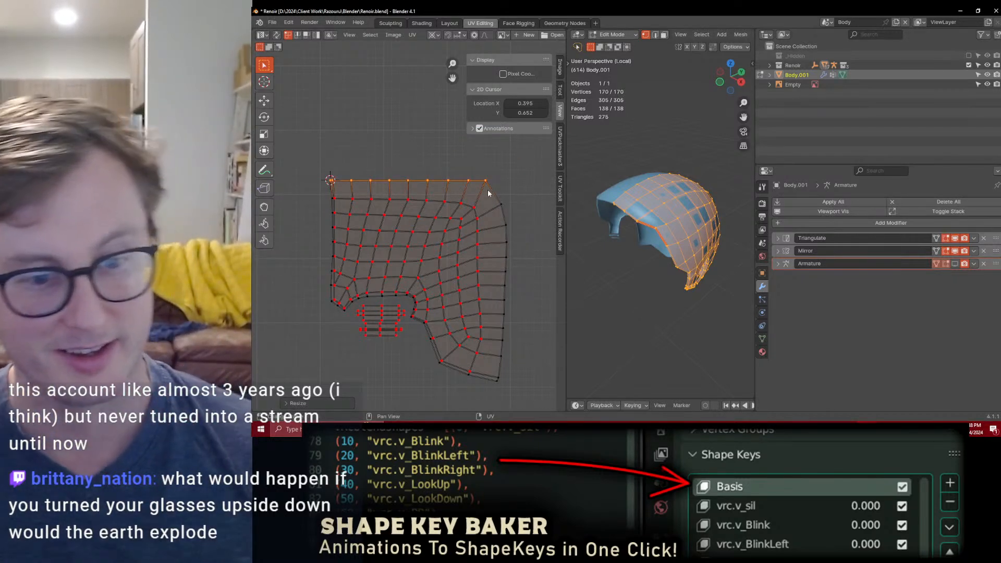
Step: Flatten the scalp island's right boundary by scaling its vertices to 0 in X around the upper corner, and shift the edge outward along X
left_click(493, 178)
key("shift+s")
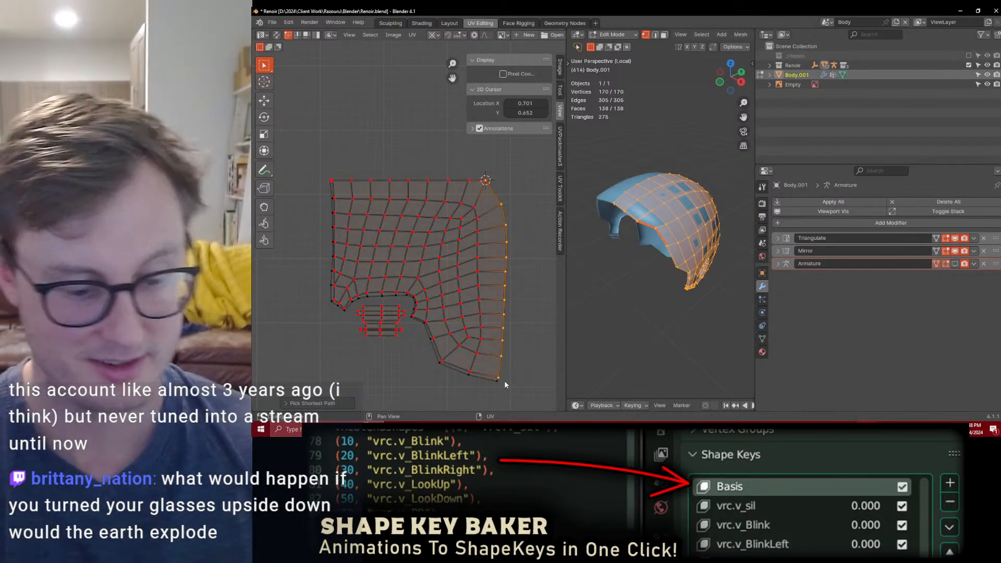
key("s")
key("x")
key("0")
key("Return")
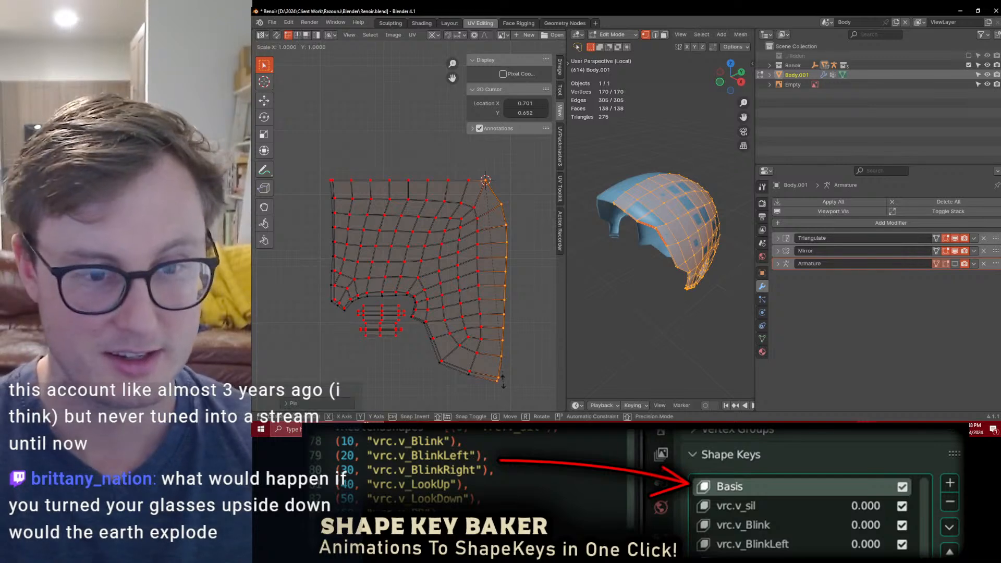
key("g")
key("x")
left_click(514, 384)
Step: Try to flatten the scalp island's left boundary in X around its upper corner vertex
middle_click_drag(377, 326, 393, 308)
left_click(349, 164)
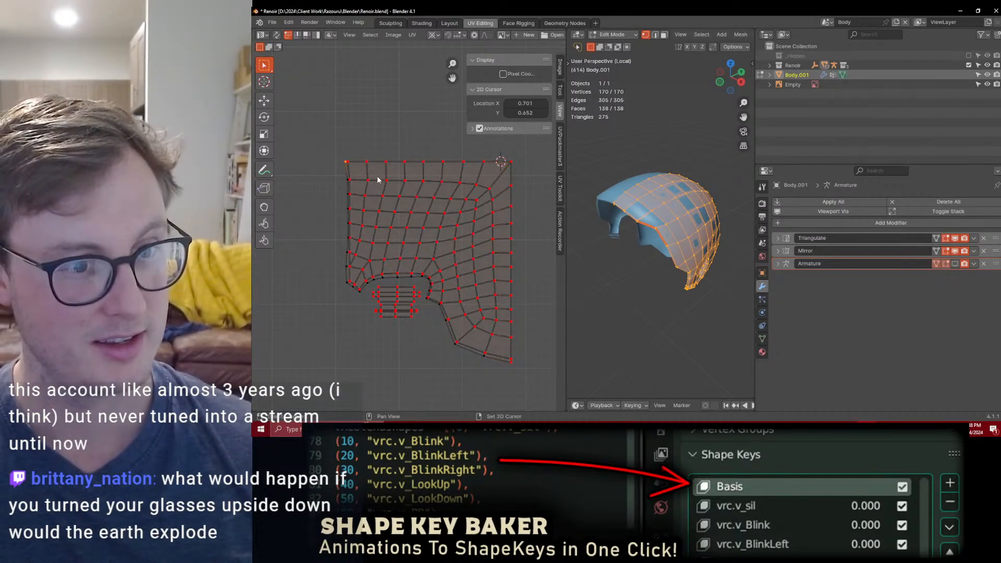
key("s")
key("x")
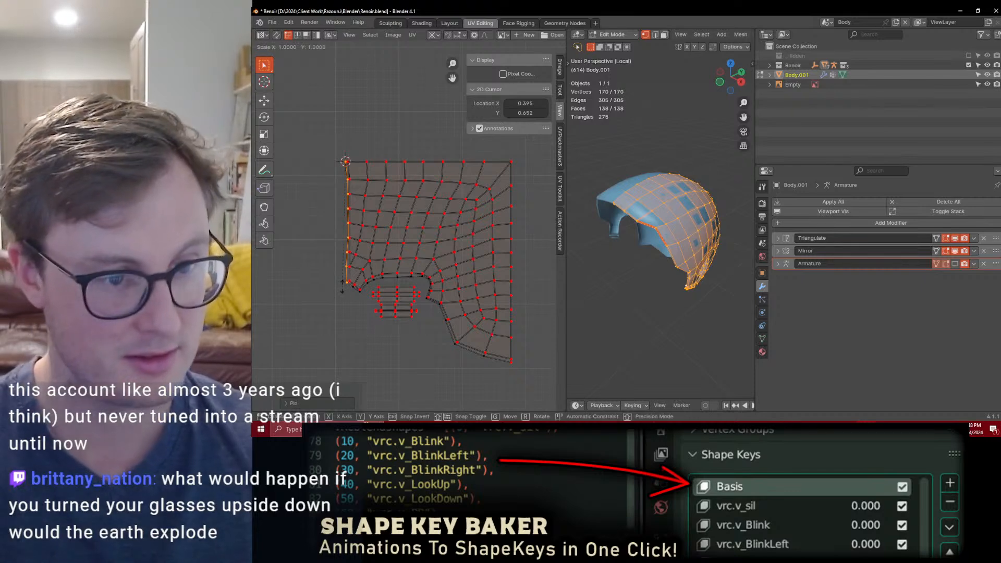
key("0")
key("Return")
Step: Reposition the 2D cursor slightly inward on the upper edge and scale the scalp island's left boundary to 0 in X around it
left_click(355, 165)
key("shift+s")
left_click(416, 326)
key("s")
key("x")
key("0")
key("Return")
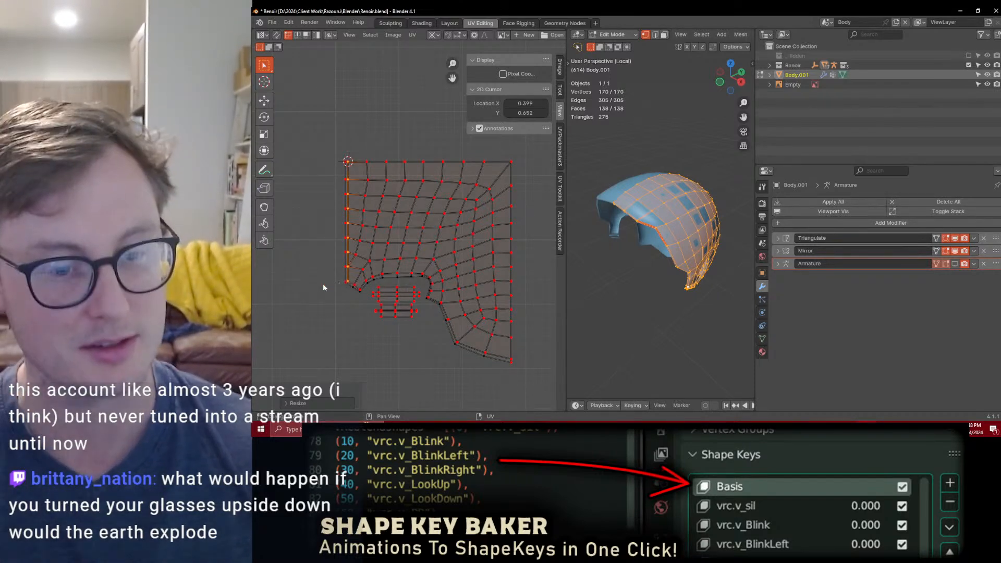
Step: Scale all UV islands down slightly, save the file, and return to Object Mode
scroll(441, 307, "down", 2)
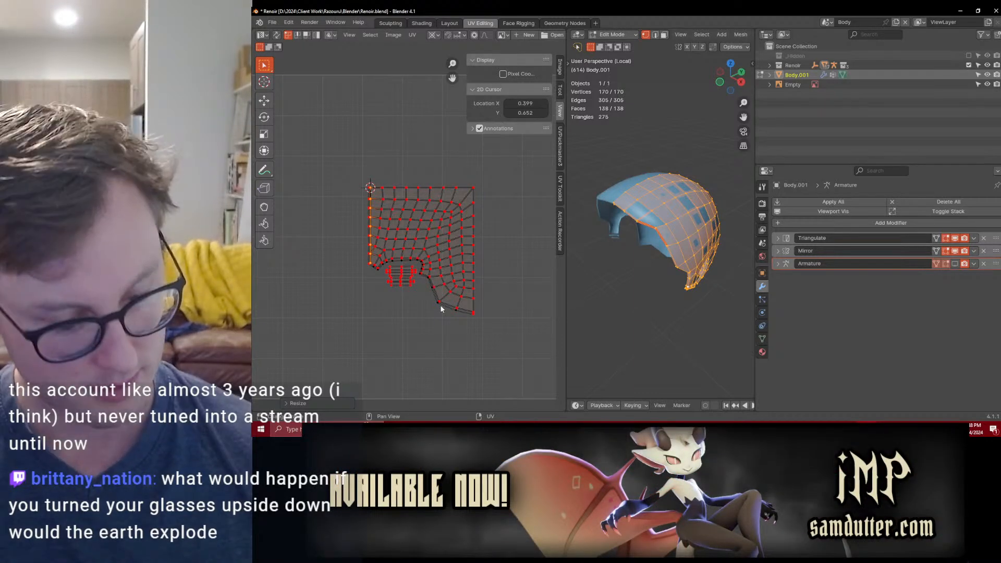
key("a")
key("s")
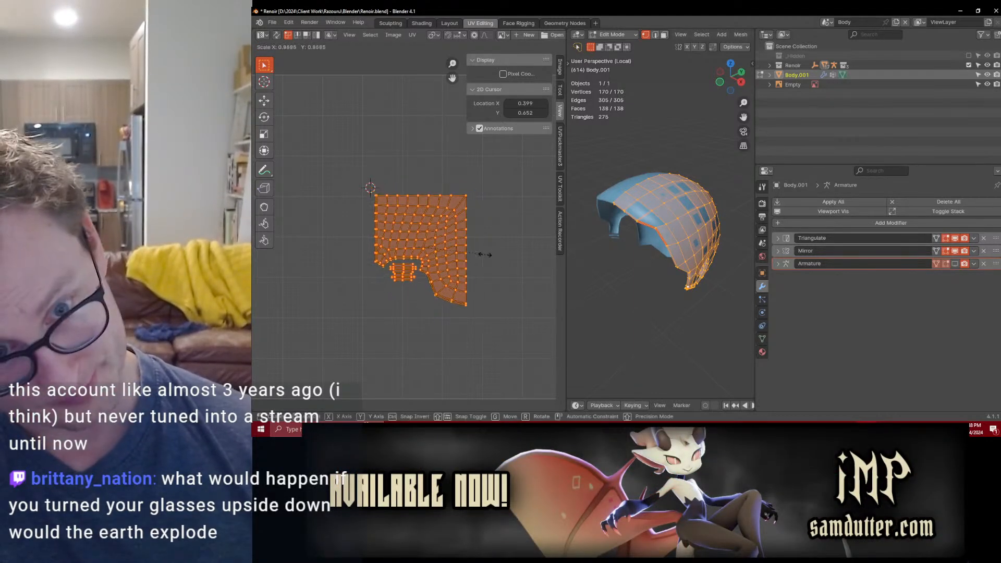
left_click(464, 246)
key("Tab")
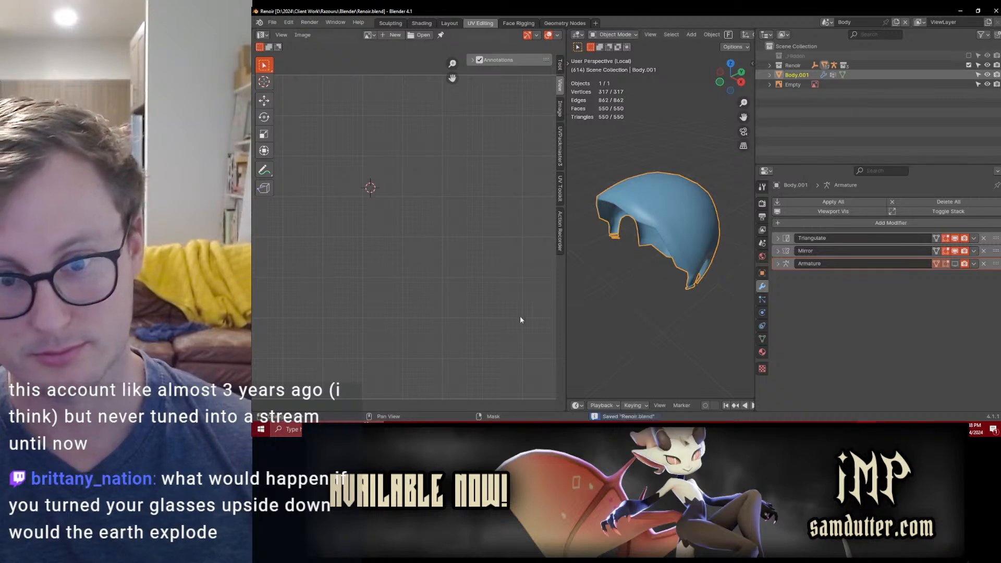
Step: Rename the scalp mesh object as HairBase and save the file
left_click_drag(567, 317, 442, 313)
scroll(584, 277, "down", 3)
middle_click_drag(635, 260, 640, 243)
scroll(639, 243, "up", 3)
scroll(639, 243, "down", 1)
double_click(808, 75)
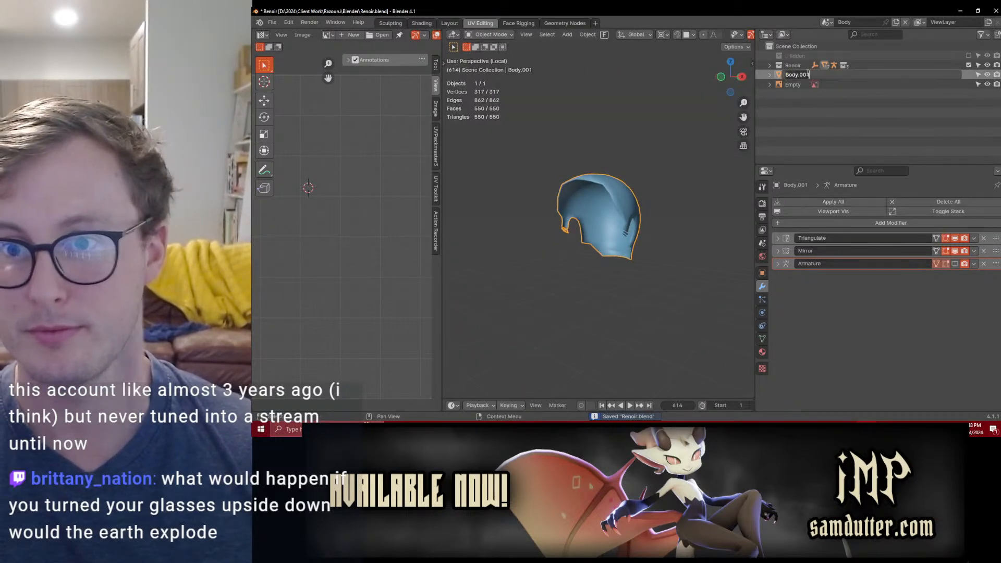
type("HairBase")
key("Return")
key("ctrl+s")
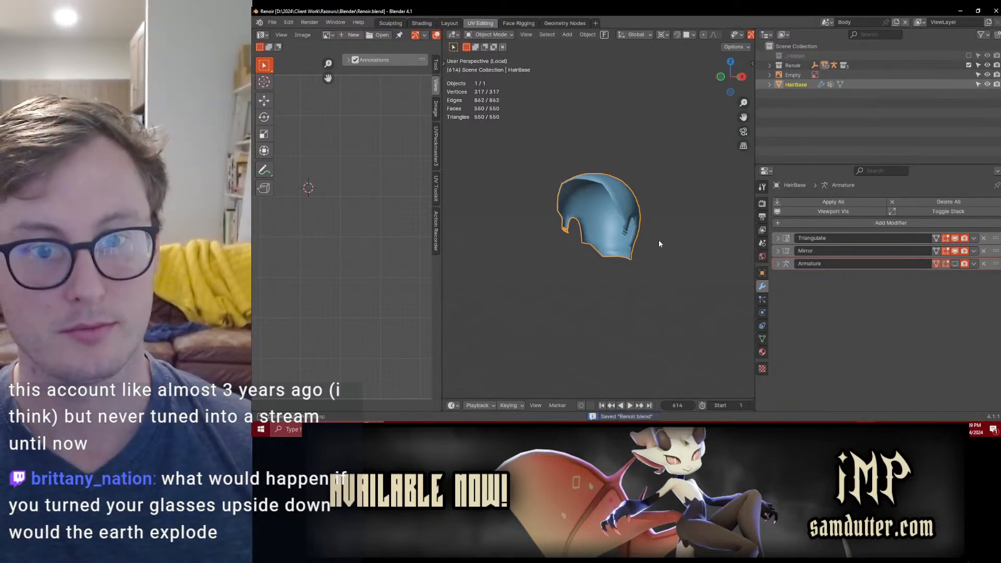
Step: Examine the HairBase mesh up close and in the right orthographic view
scroll(668, 244, "up", 4)
key("Tab")
key("Tab")
mouse_move(588, 259)
middle_mouse_down()
mouse_move(608, 256)
mouse_move(600, 252)
middle_mouse_up()
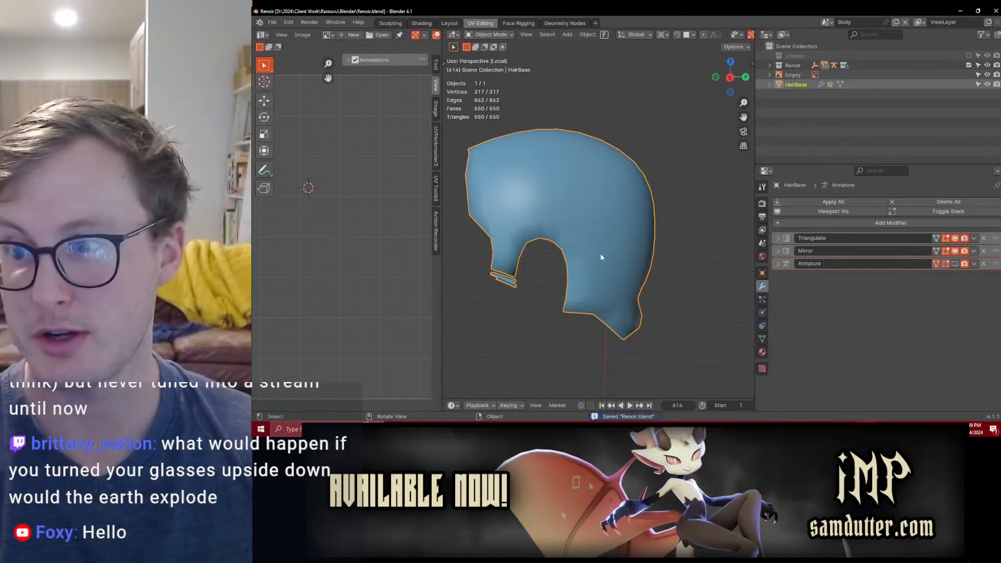
key("KP_3")
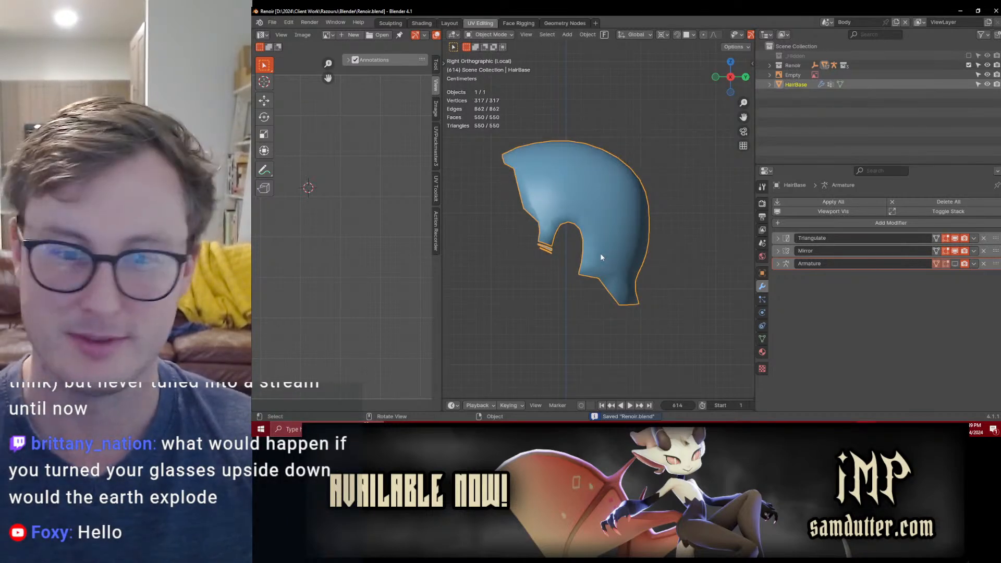
scroll(600, 253, "down", 3)
middle_click_drag(554, 229, 573, 228, "shift")
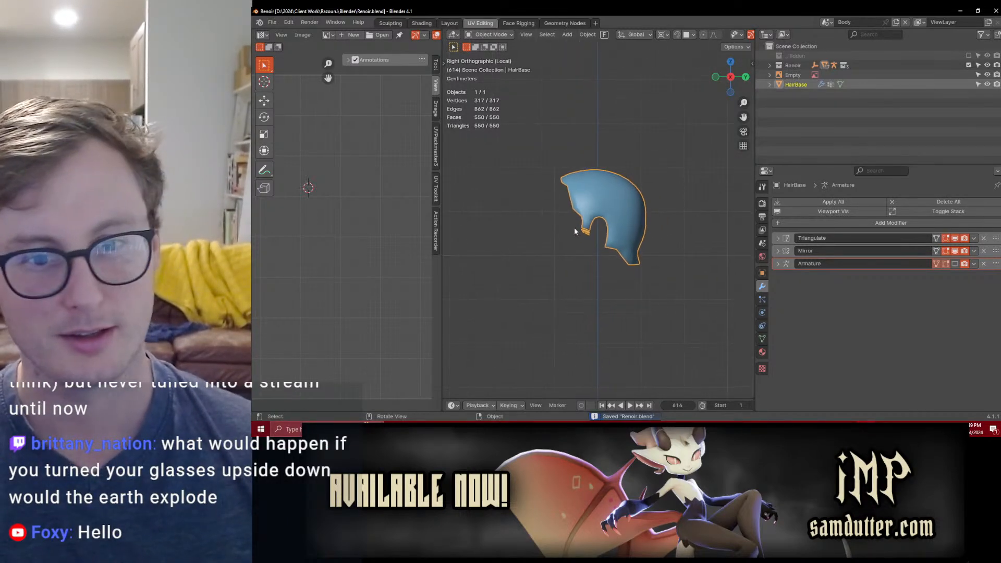
key("Tab")
key("Tab")
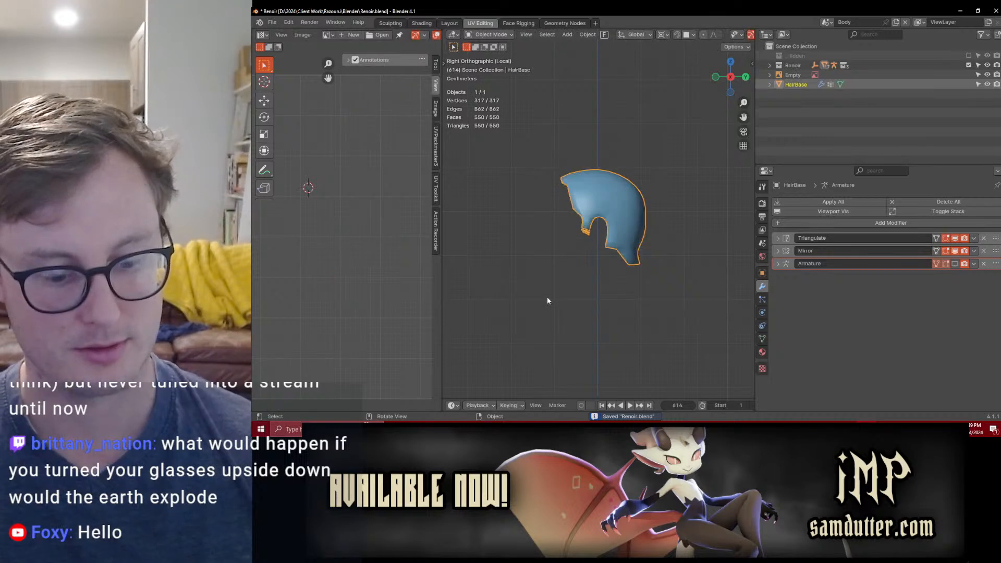
Step: Leave local view, remove every material slot except Renoir Hair from HairBase, and save the file
key("slash")
scroll(546, 296, "down", 1)
left_click(580, 255, "shift")
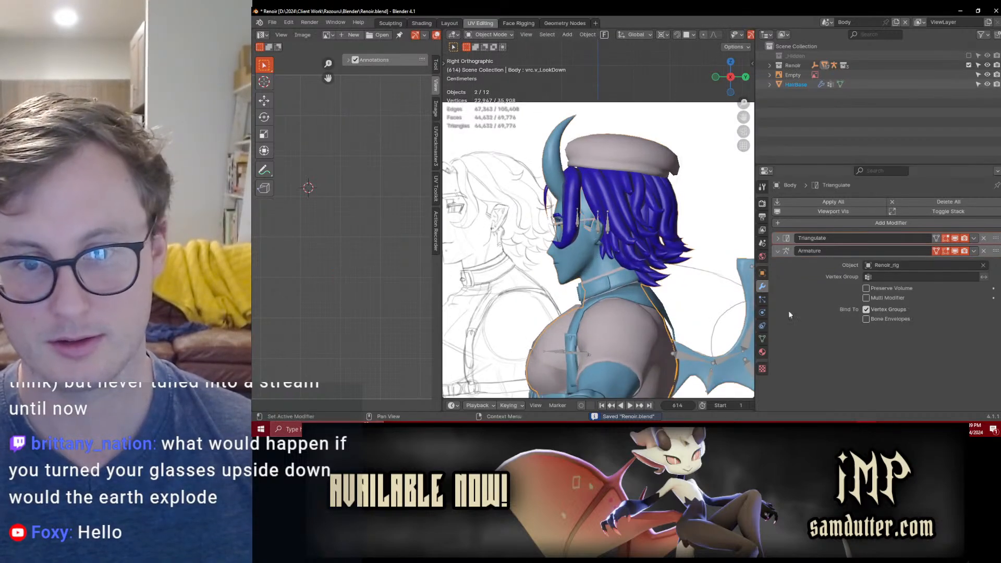
left_click(763, 352)
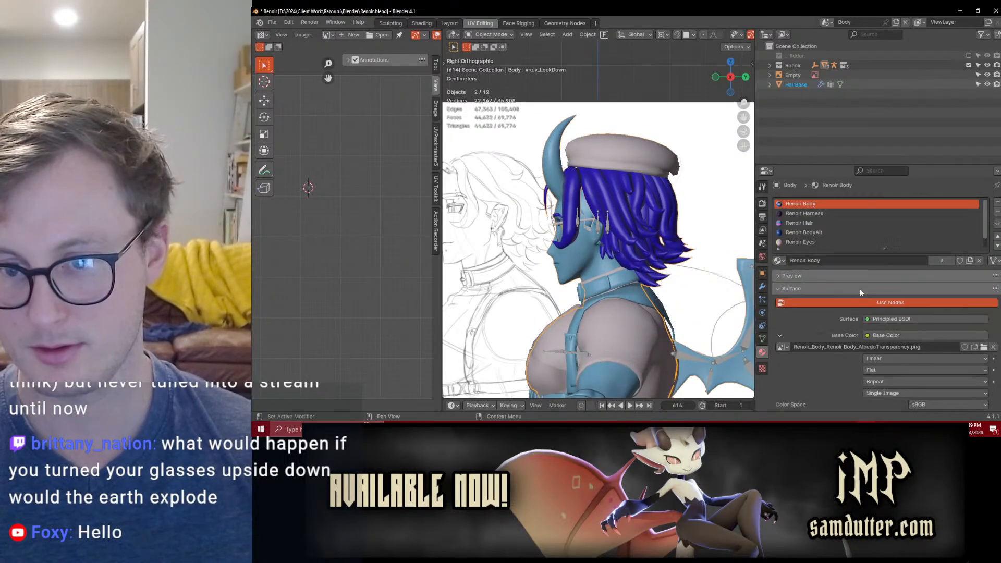
left_click(598, 225)
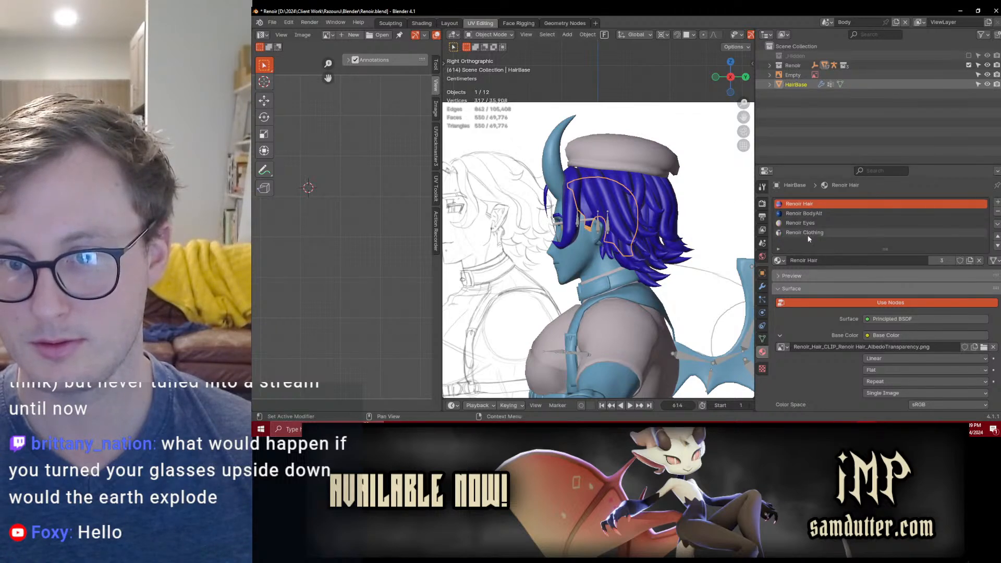
left_click(980, 232)
left_click(998, 212)
left_click(998, 211)
left_click(998, 212)
scroll(605, 235, "up", 3)
key("ctrl+s")
Step: Edit the Body mesh together with HairBase, select only the Renoir Hair material faces, and widen the UV editor
left_click(655, 214, "shift")
key("Tab")
key("alt+a")
left_click(818, 223)
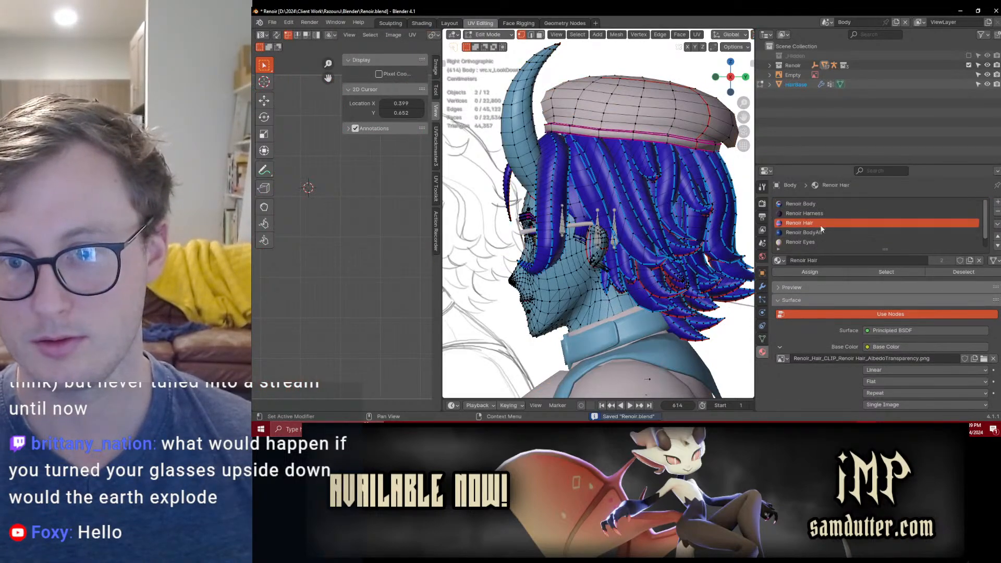
left_click(868, 271)
left_click_drag(442, 290, 652, 290)
scroll(483, 218, "down", 3)
Step: Make HairBase the active object alongside Body, and select only the Renoir Hair faces in Edit Mode
key("Tab")
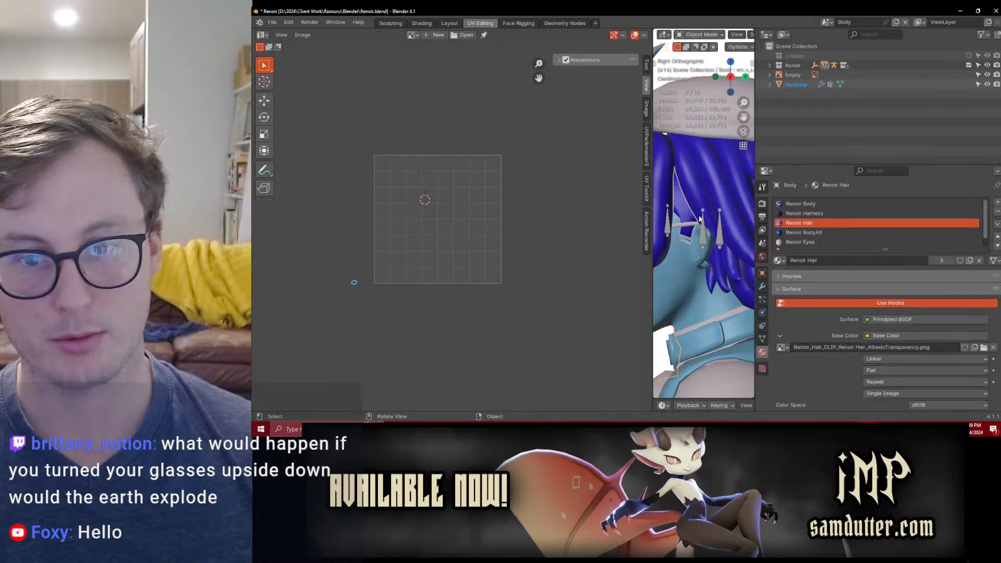
left_click(683, 215)
left_click(719, 194)
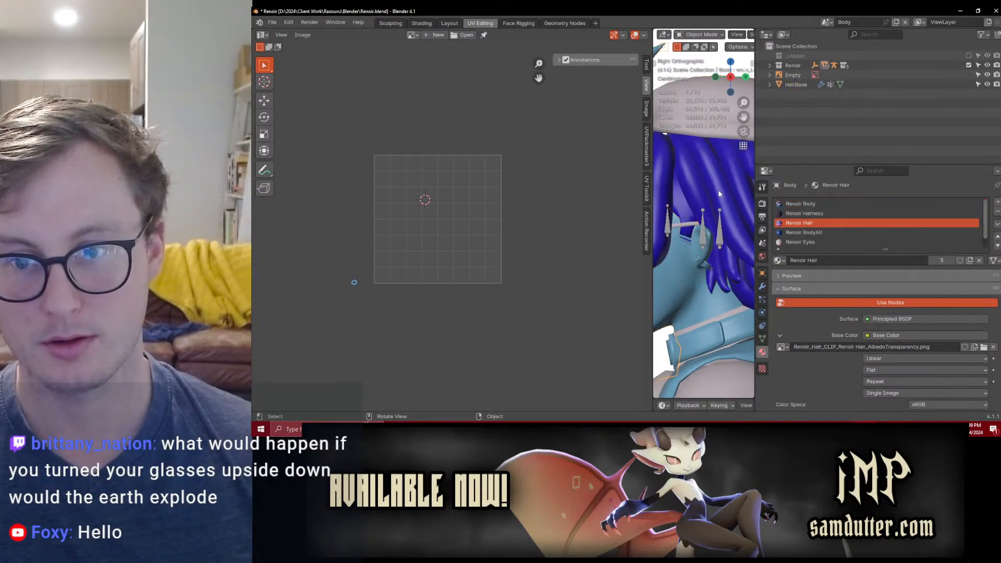
left_click(685, 216, "shift")
key("Tab")
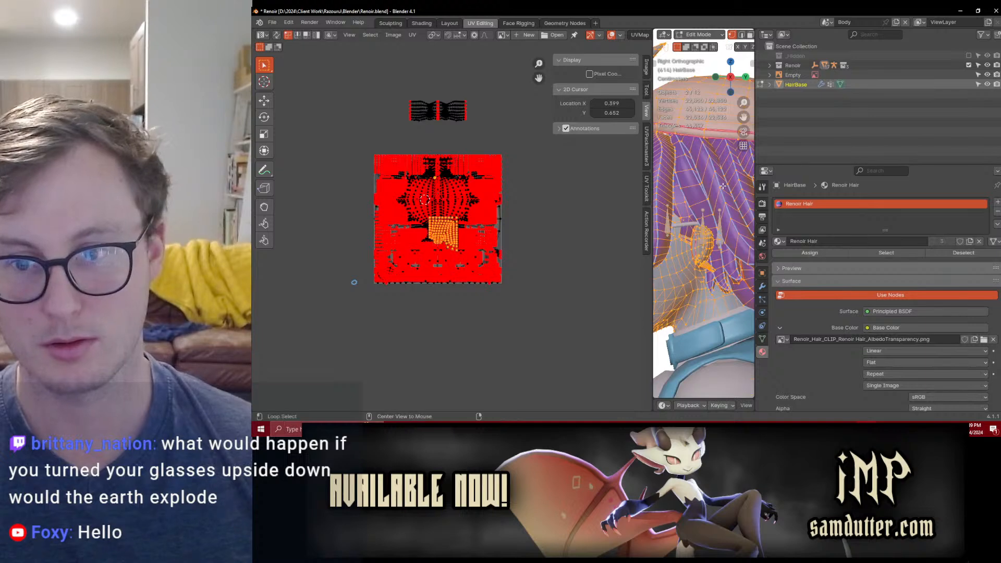
key("alt+a")
left_click(861, 254)
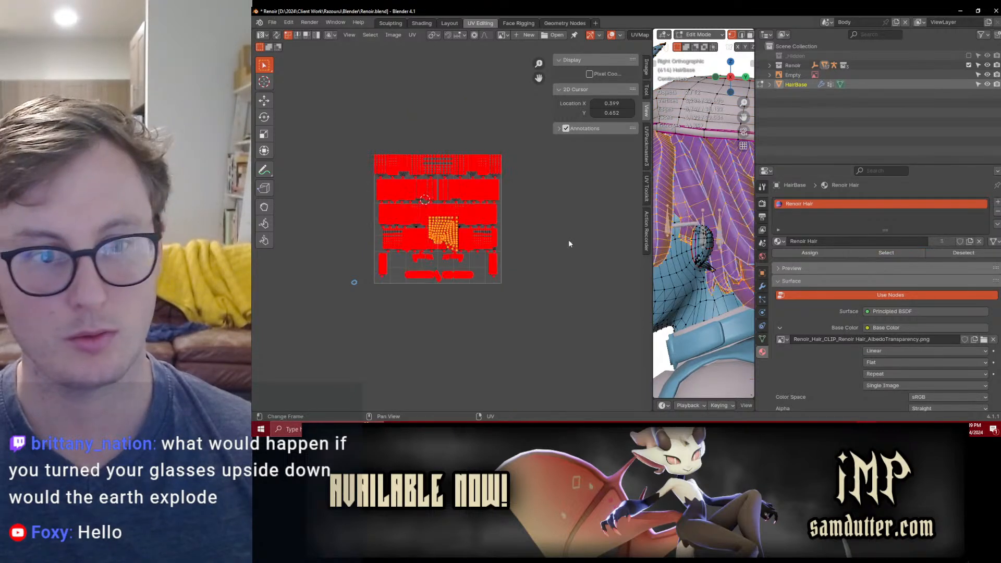
Step: Check HairBase's UV maps, and re-enter Edit Mode on both meshes with Body as the active object
key("Tab")
left_click(762, 340)
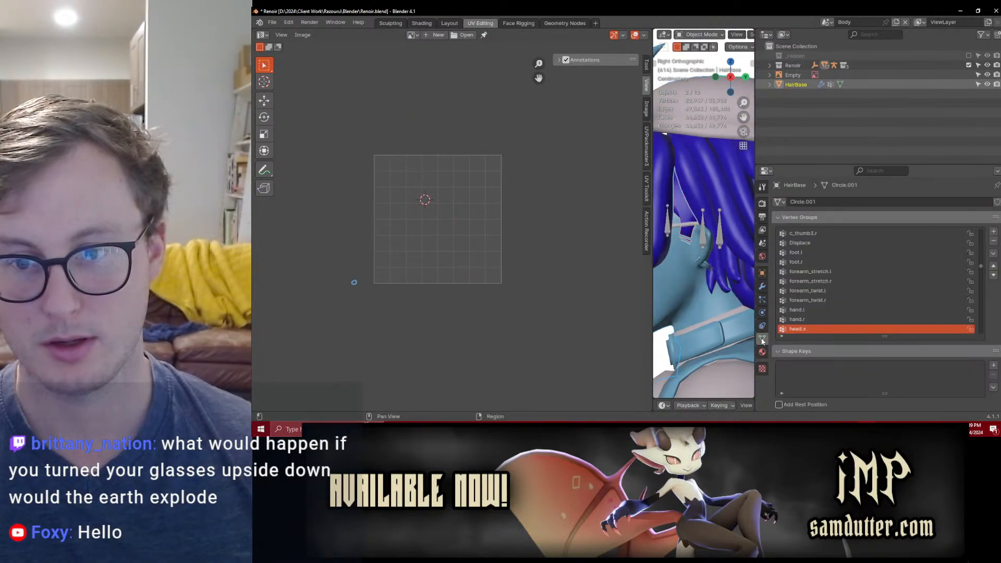
scroll(818, 366, "down", 5)
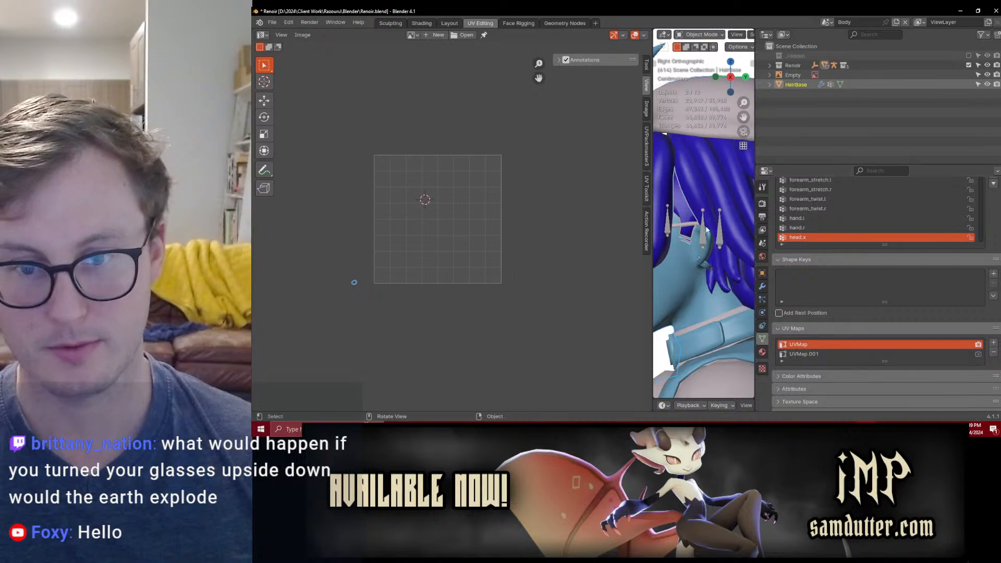
left_click(693, 191, "shift")
key("Tab")
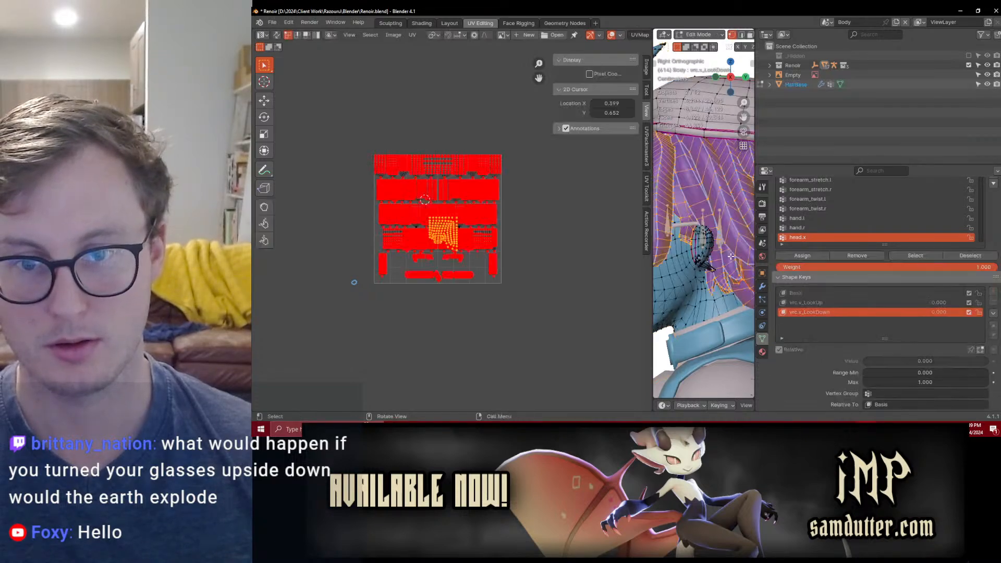
Step: Select the scalp and sideburn islands and move them together into the lower right corner of the hair UV layout
scroll(459, 254, "up", 2)
scroll(458, 254, "up", 2)
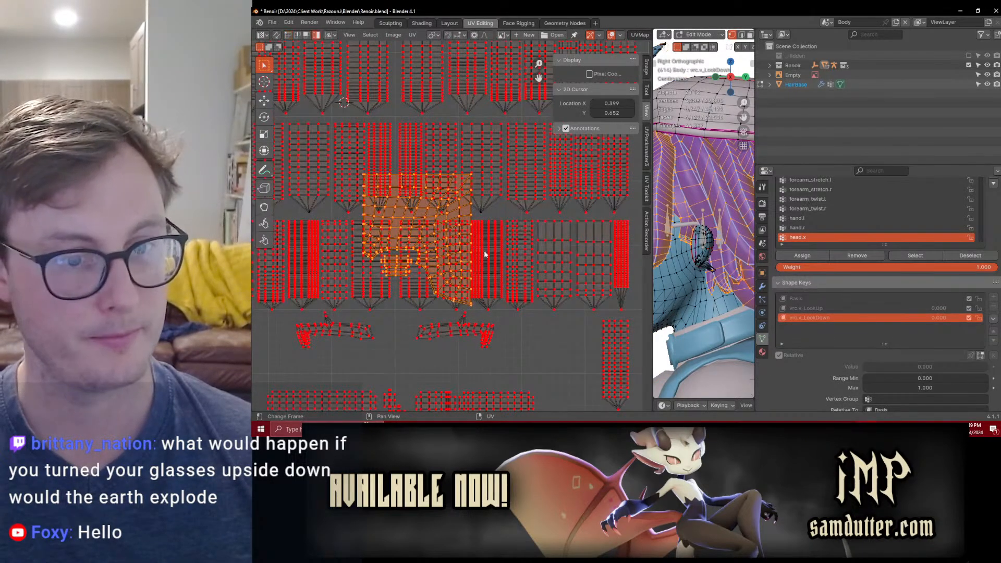
scroll(459, 219, "up", 2)
scroll(365, 287, "down", 3)
scroll(374, 289, "up", 3)
middle_click_drag(357, 294, 406, 256)
key("b")
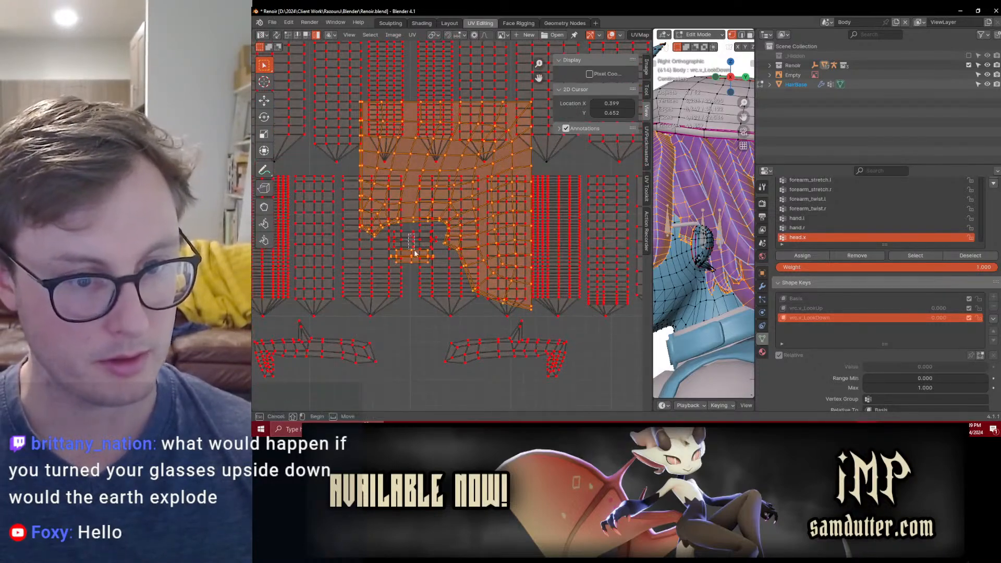
scroll(417, 245, "down", 4)
key("g")
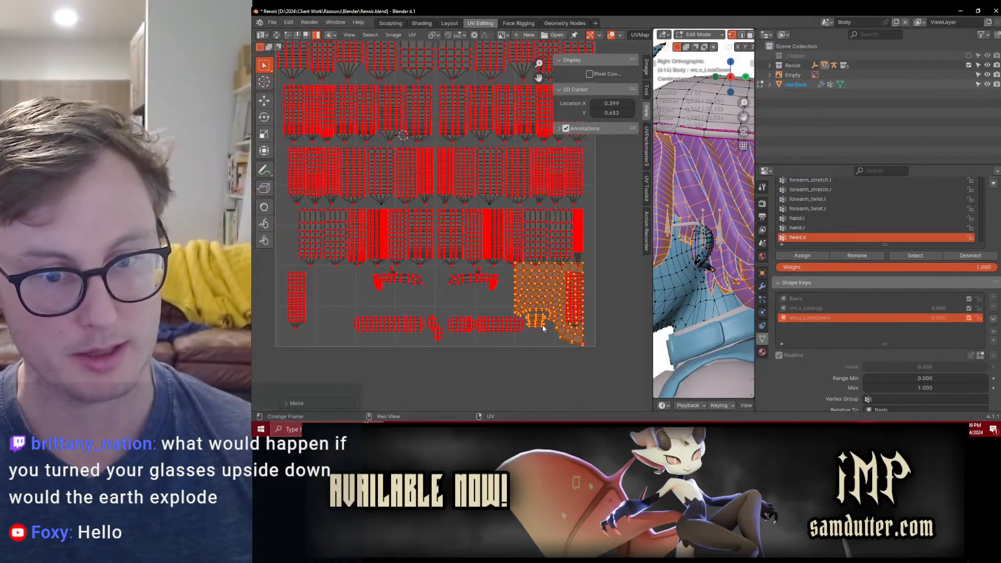
left_click(545, 280)
Step: Move the scalp and sideburn islands further left, closer to the brow-shaped island
scroll(545, 280, "up", 3)
middle_click_drag(521, 304, 540, 263)
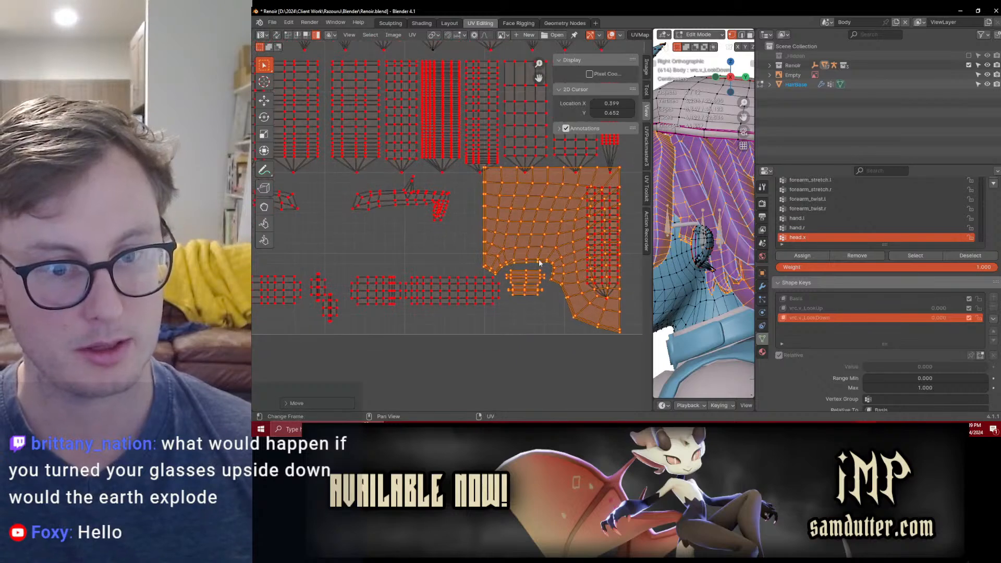
key("g")
left_click(514, 269)
Step: Move the scalp and sideburn islands left, clear of the vertical strip island, and scale both down together
middle_click_drag(342, 264, 470, 263)
left_click(517, 208)
middle_click_drag(516, 208, 450, 240)
middle_click_drag(587, 288, 469, 279)
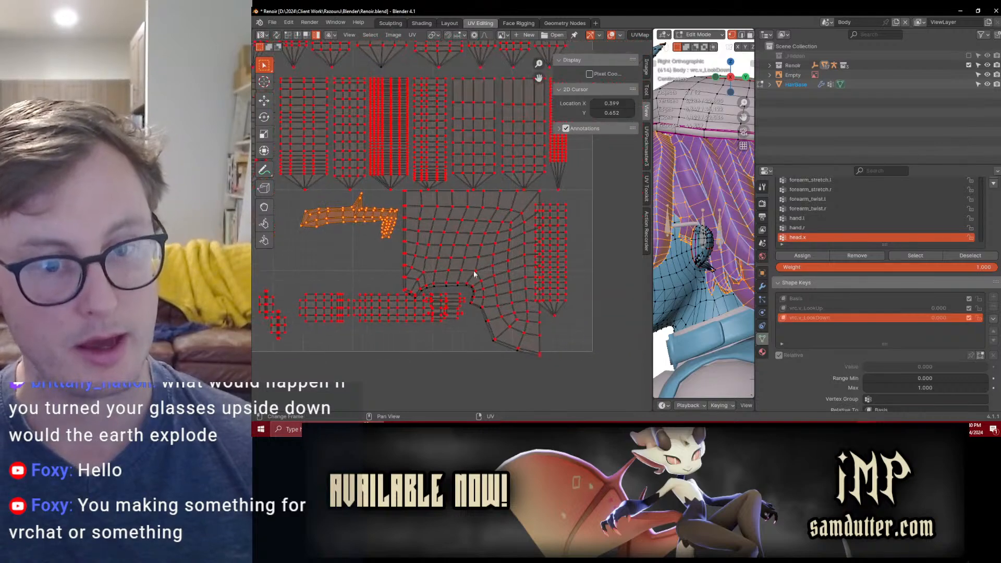
left_click(474, 291)
scroll(472, 292, "up", 2)
key("s")
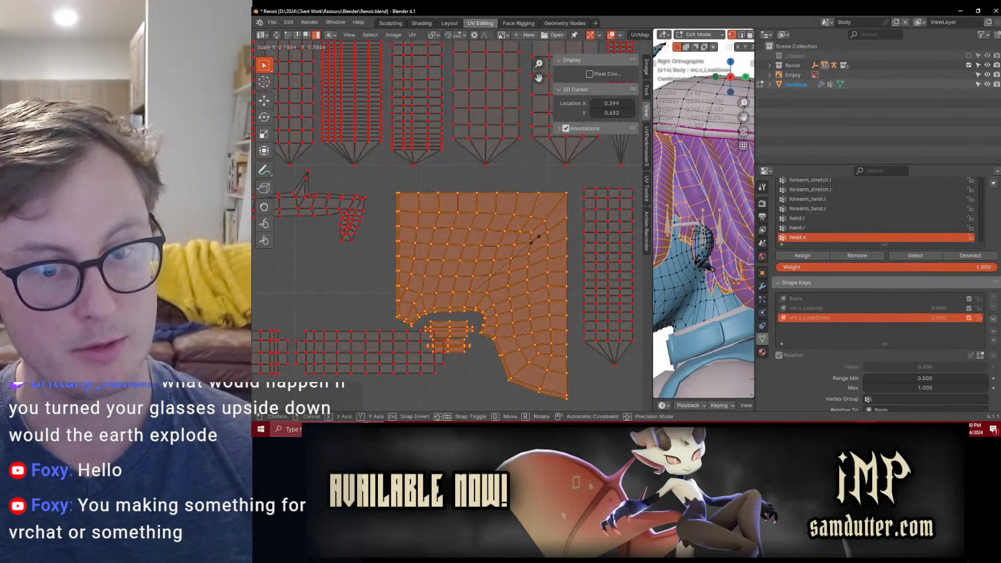
left_click(519, 259)
Step: Move the sideburn island into the gap left of the scalp island, and nudge the scalp island into place beside the vertical strip
middle_click_drag(448, 320, 478, 288)
left_click(478, 288)
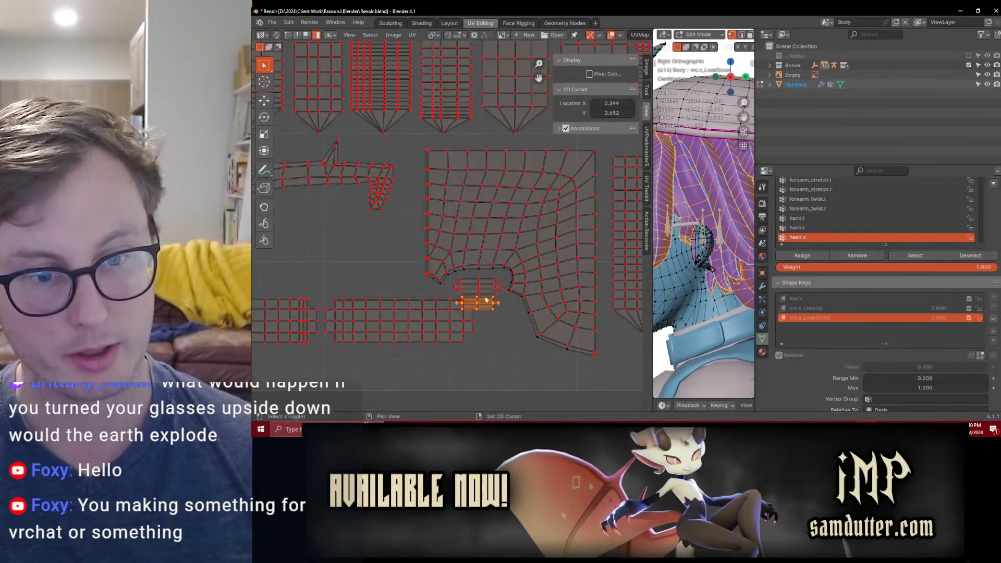
scroll(478, 288, "down", 3)
key("g")
left_click(539, 222)
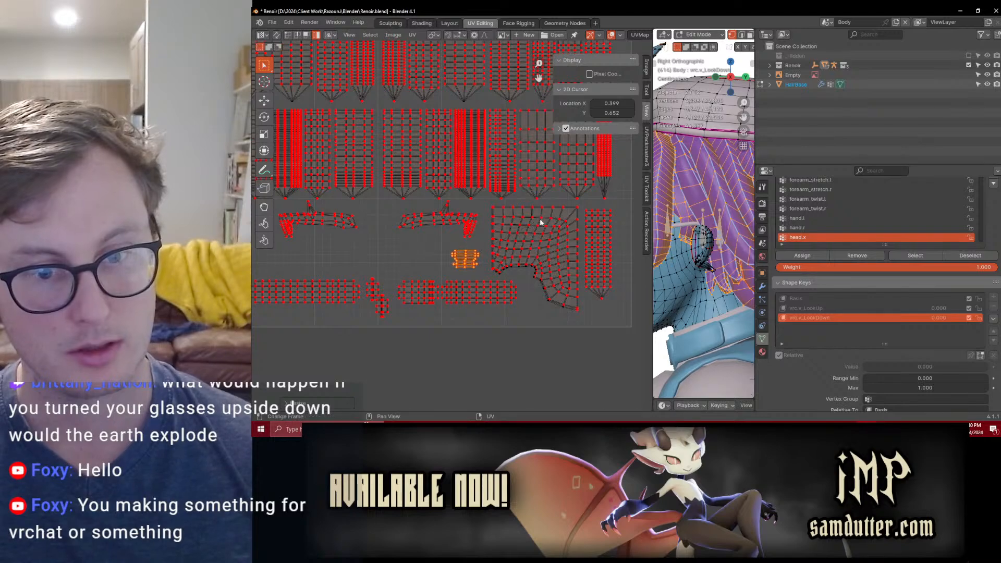
left_click(553, 240)
key("g")
left_click(554, 243)
scroll(475, 249, "down", 4)
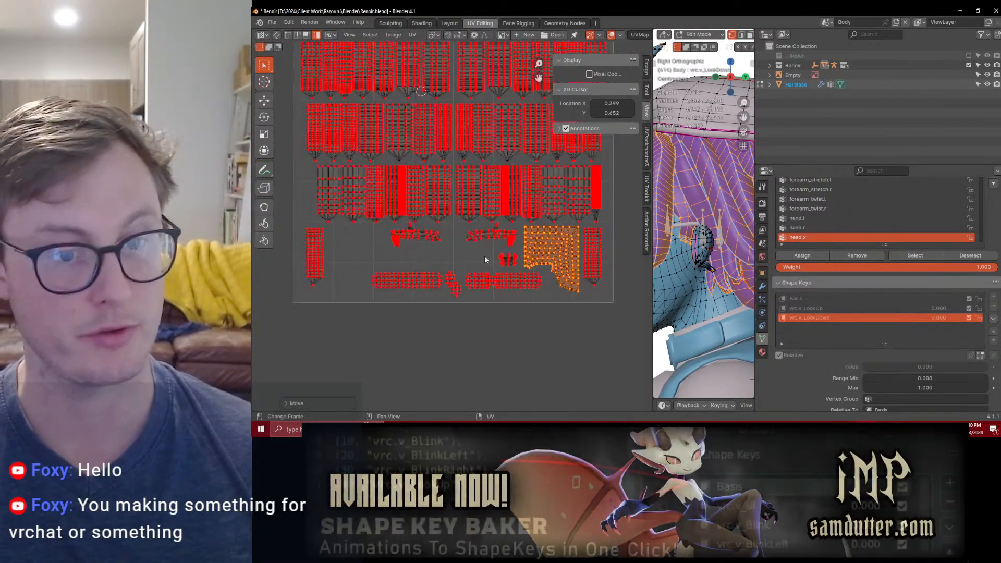
Step: Leave Edit Mode, enlarge the 3D viewport, and reveal the Data settings of HairBase's Mirror modifier
key("Tab")
left_click_drag(652, 292, 387, 290)
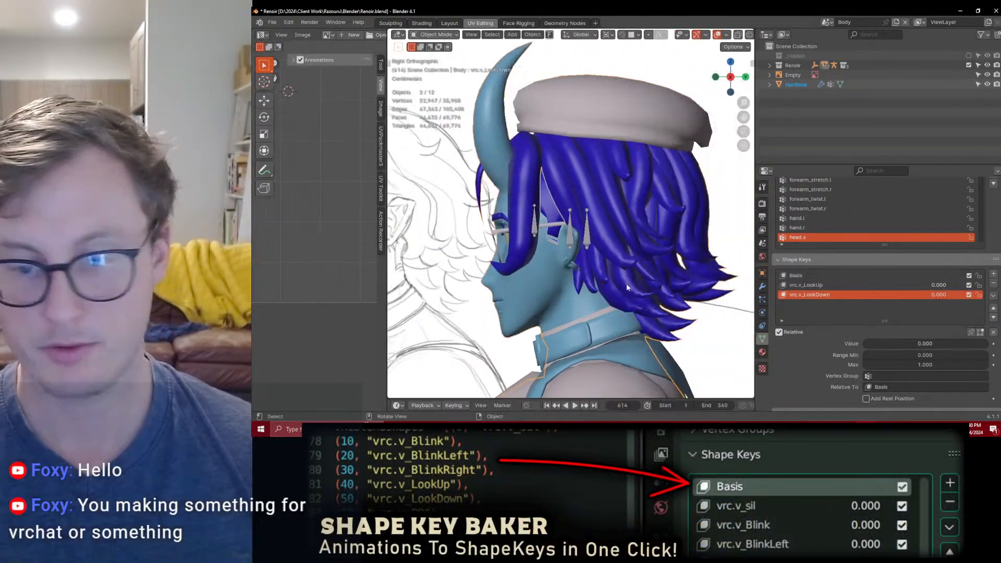
left_click(762, 286)
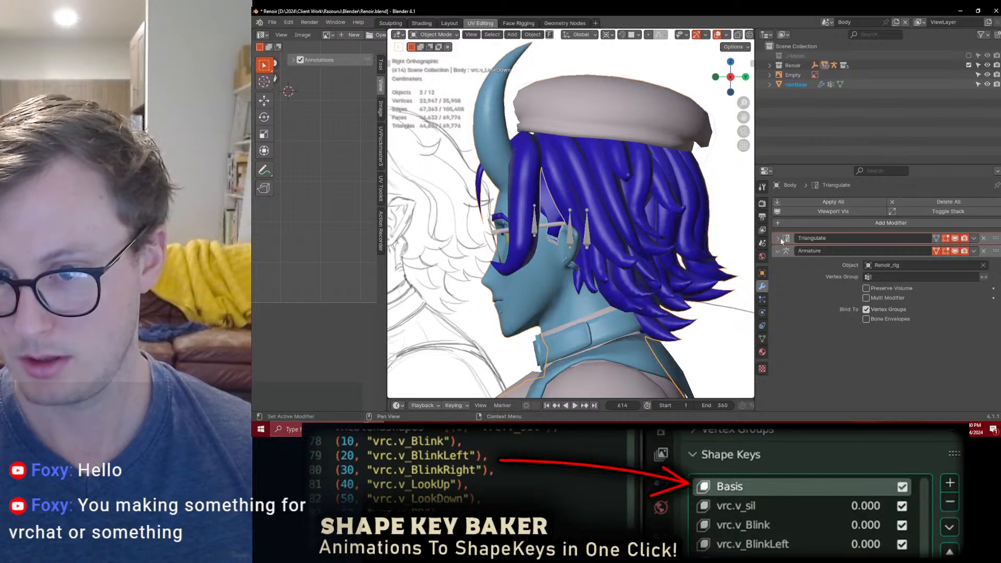
left_click(556, 208)
left_click(552, 211)
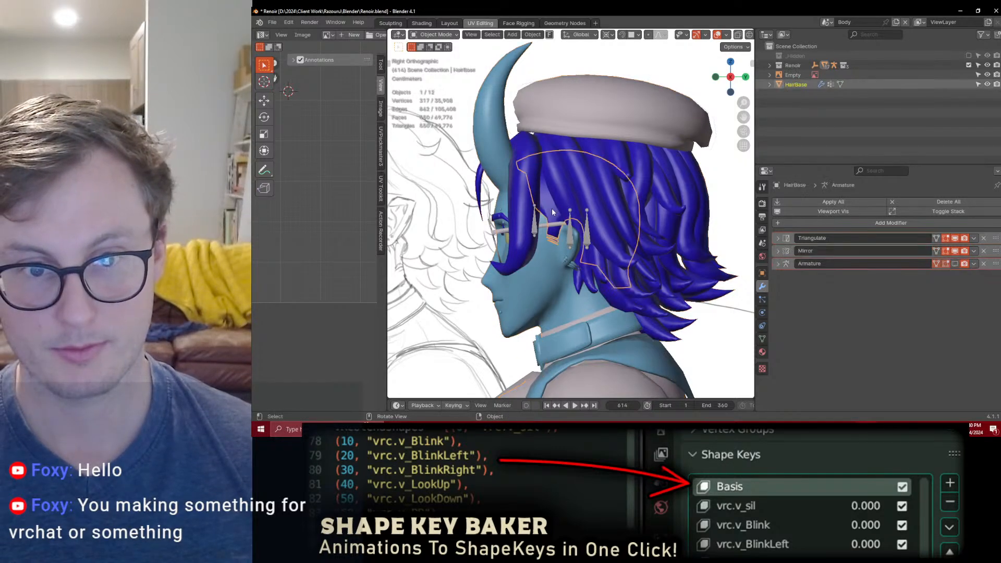
left_click(778, 250)
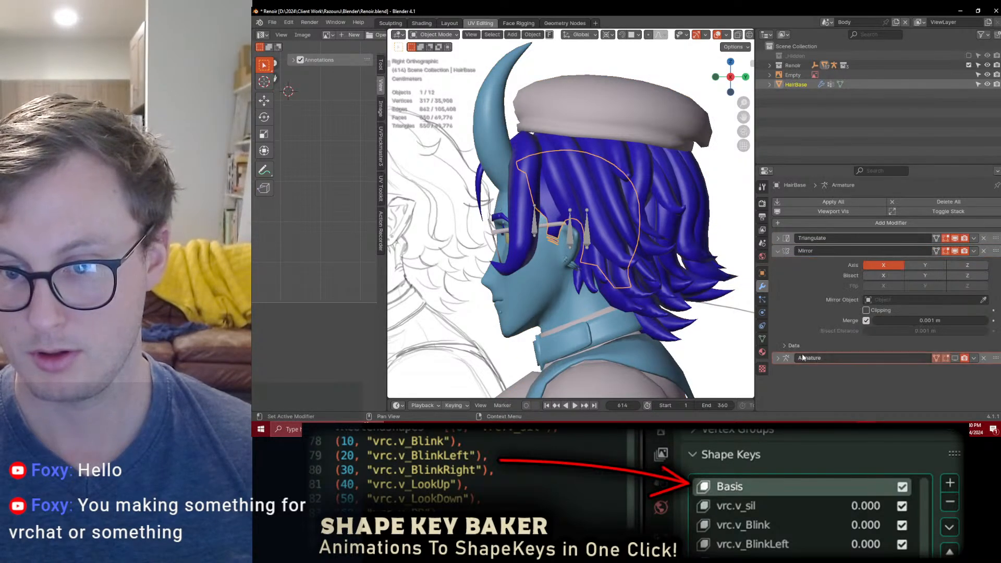
left_click(783, 346)
Step: Save the changes to Renoir.blend
scroll(586, 224, "down", 4)
middle_click_drag(587, 224, 610, 227)
key("ctrl+s")
scroll(610, 227, "up", 4)
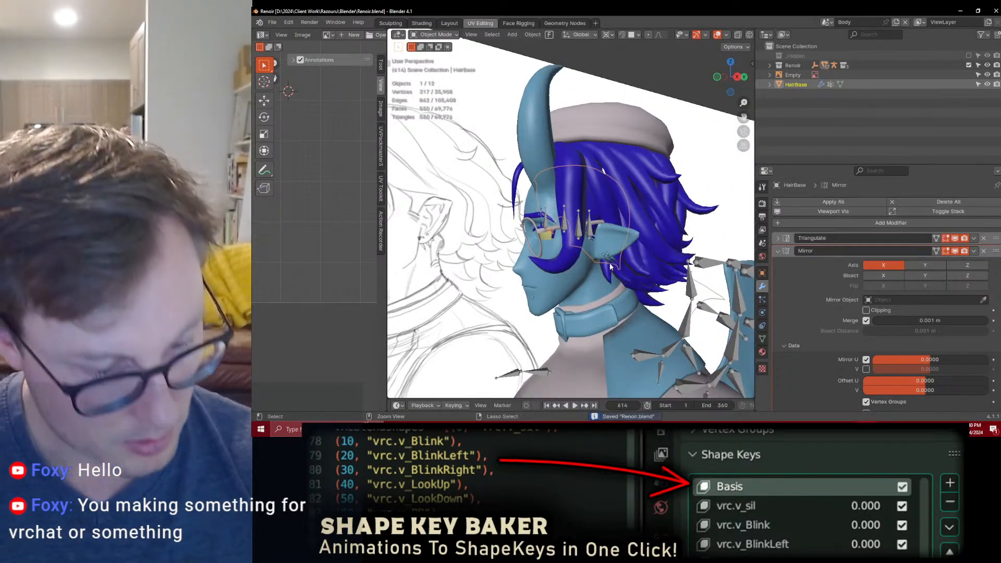
key("ctrl+c")
key("ctrl+s")
scroll(608, 263, "up", 4)
mouse_move(608, 263)
middle_mouse_down()
mouse_move(634, 247)
mouse_move(576, 235)
mouse_move(599, 252)
middle_mouse_up()
scroll(576, 235, "down", 5)
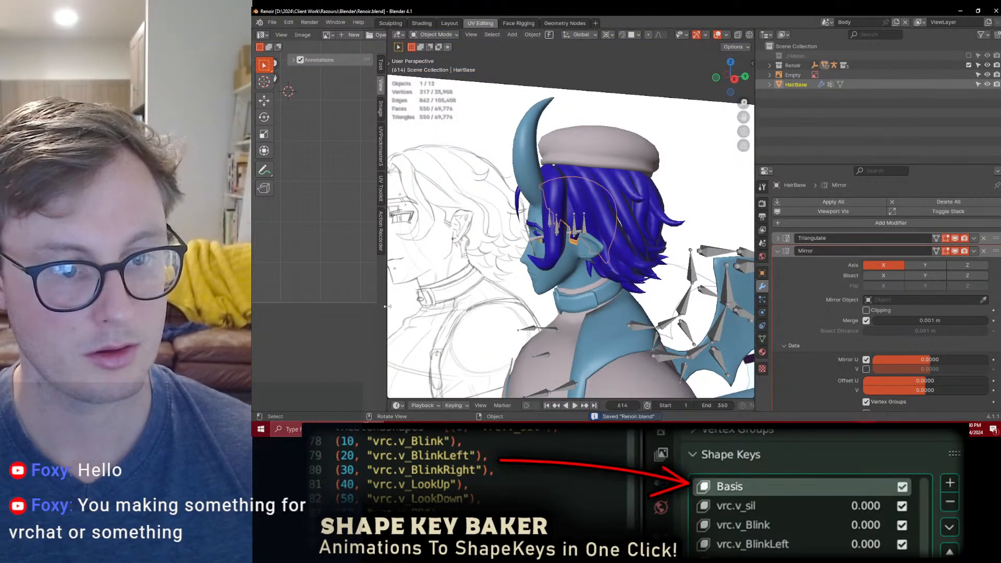
Step: Widen the 3D viewport and open the file Renoir_WIP_16_PAINTINGVERSION.blend
left_click_drag(387, 307, 346, 303)
scroll(552, 209, "down", 7)
middle_click_drag(584, 182, 552, 198)
scroll(571, 181, "up", 7)
scroll(487, 160, "down", 3)
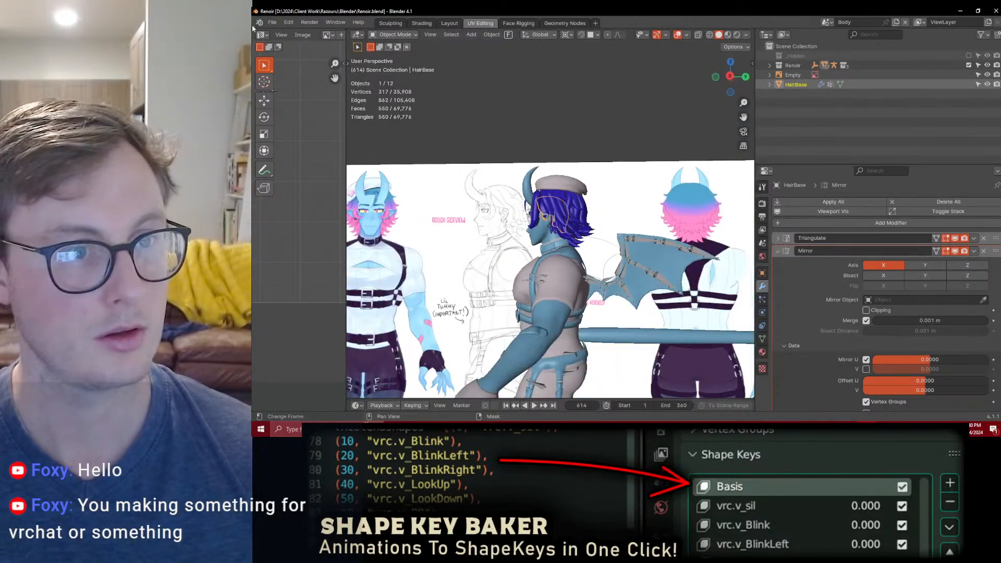
left_click(272, 24)
left_click(284, 46)
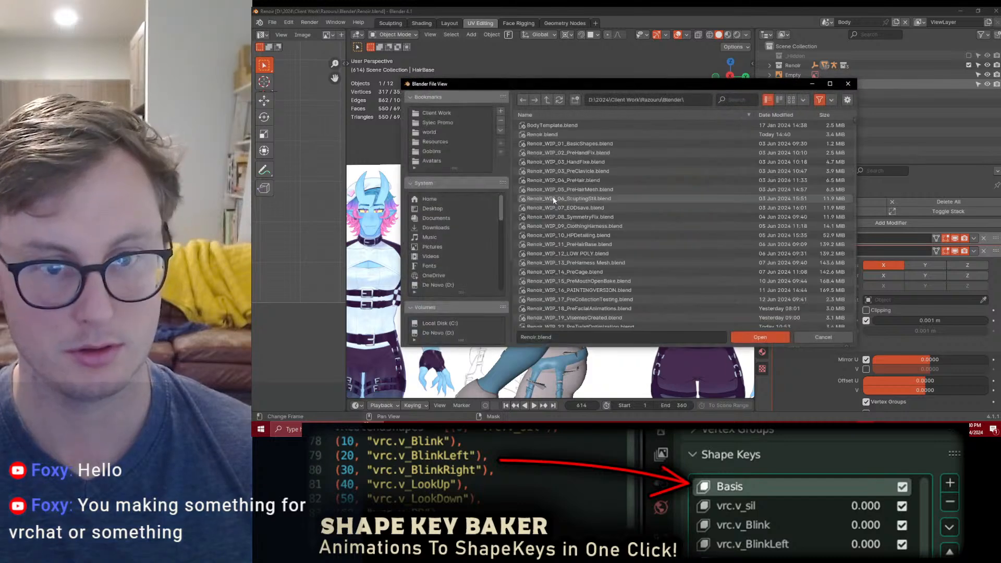
scroll(627, 262, "down", 3)
left_click(613, 276)
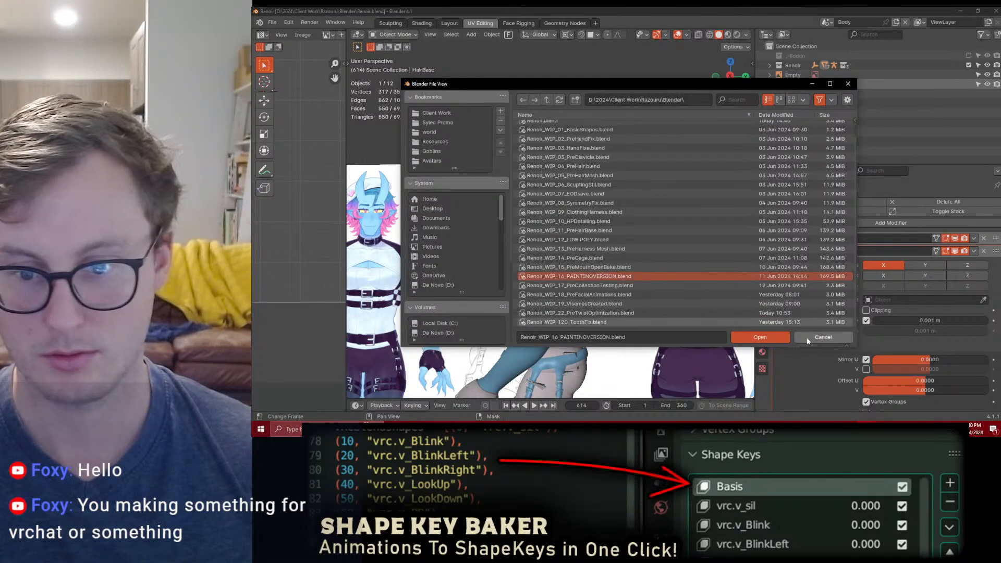
left_click(787, 337)
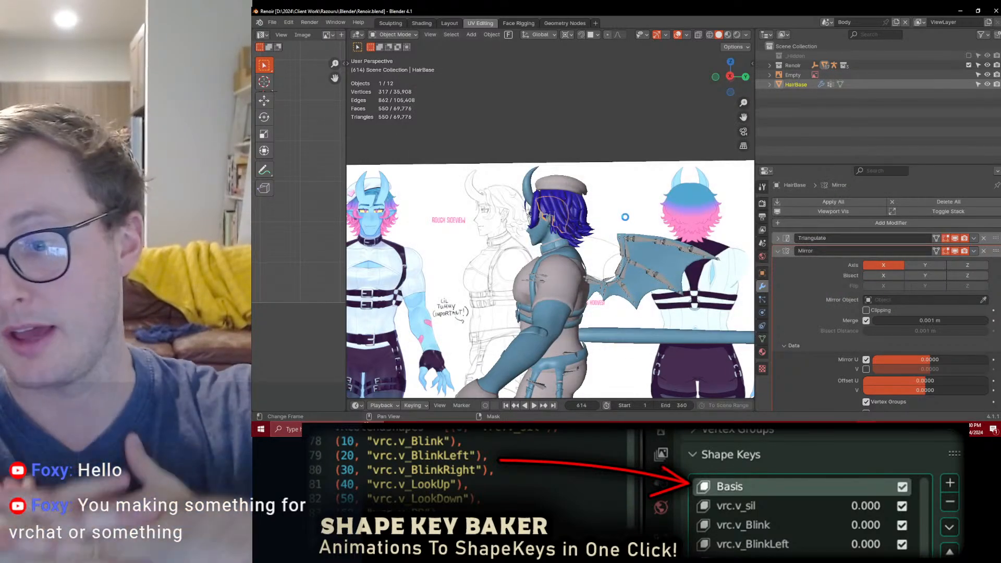
Step: Switch to Unity, maximize the Scene view, and examine the Renoir avatar from the front, back and side
key("alt+Tab")
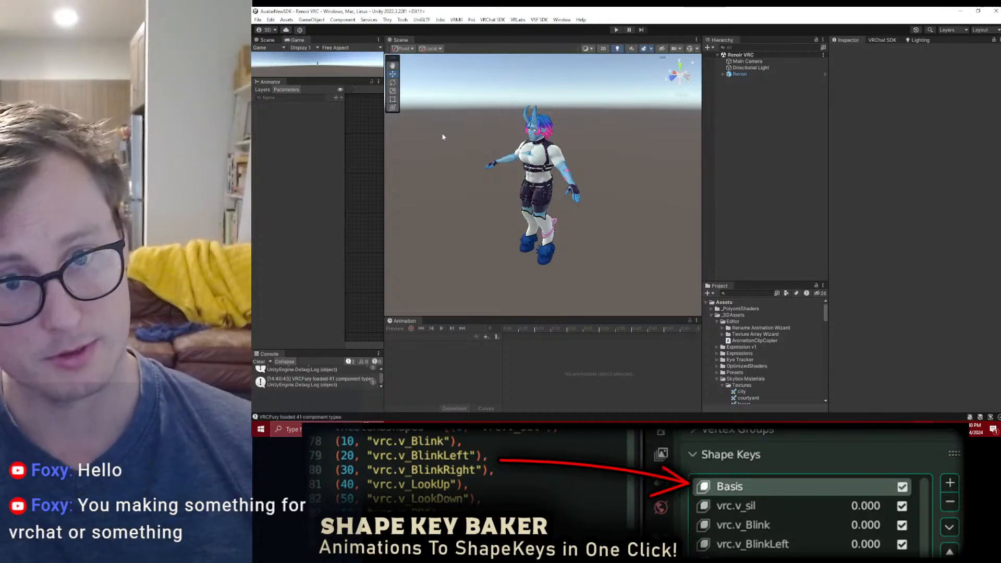
right_click(408, 40)
left_click(425, 46)
scroll(657, 224, "up", 2)
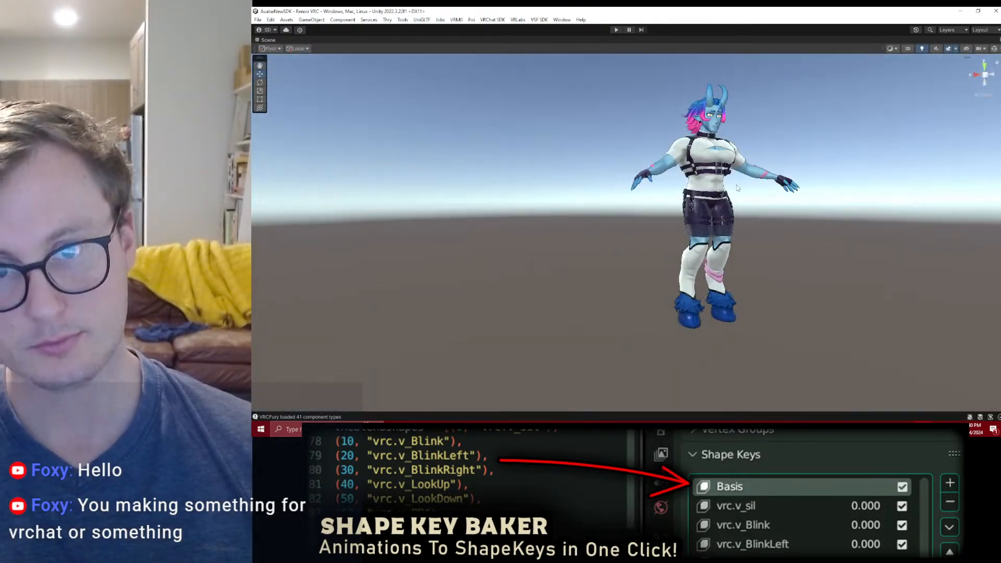
scroll(729, 193, "up", 5)
left_click_drag(631, 219, 701, 217, "alt")
scroll(702, 217, "up", 6)
left_click_drag(727, 181, 715, 156, "alt")
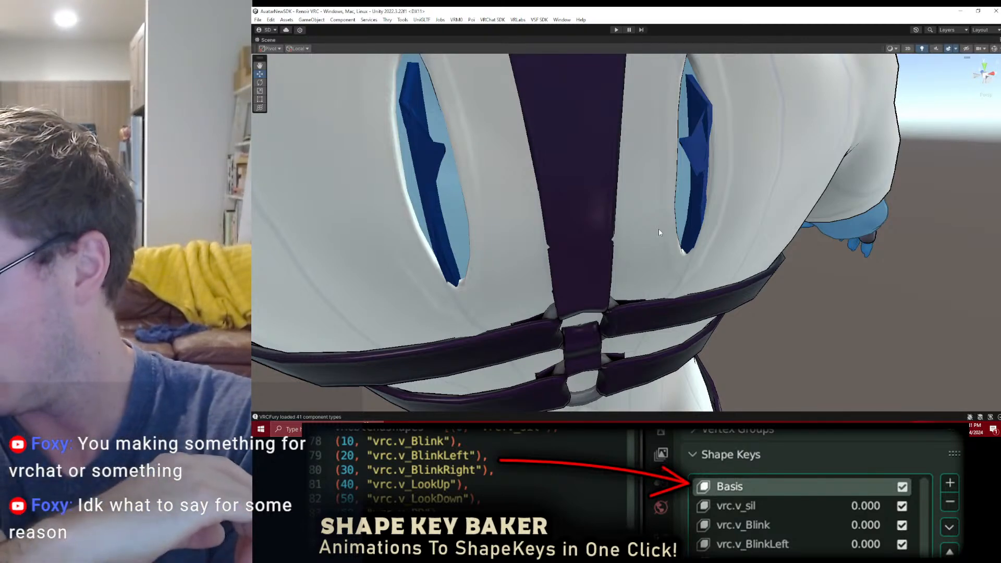
scroll(659, 233, "down", 10)
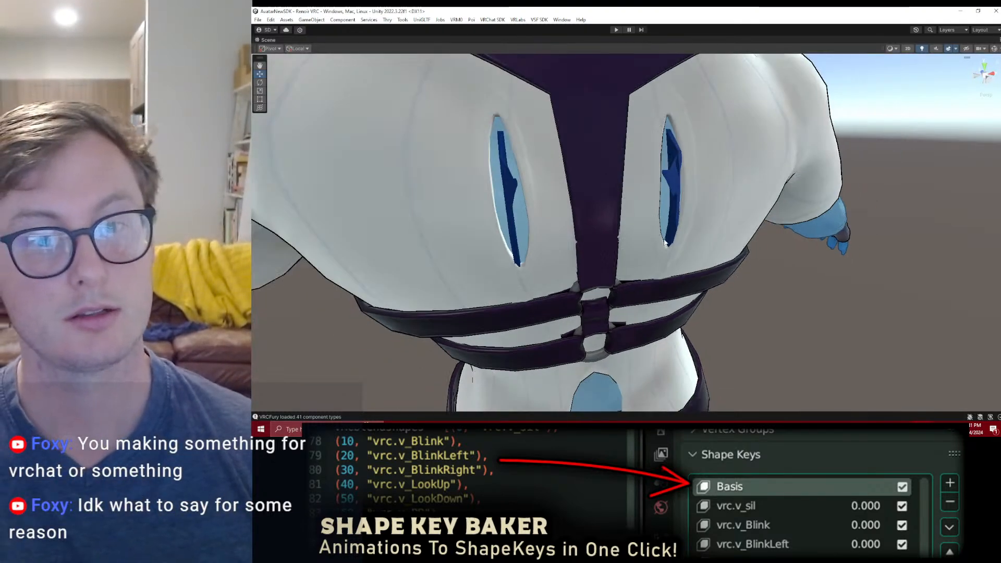
left_click_drag(669, 246, 717, 219, "alt")
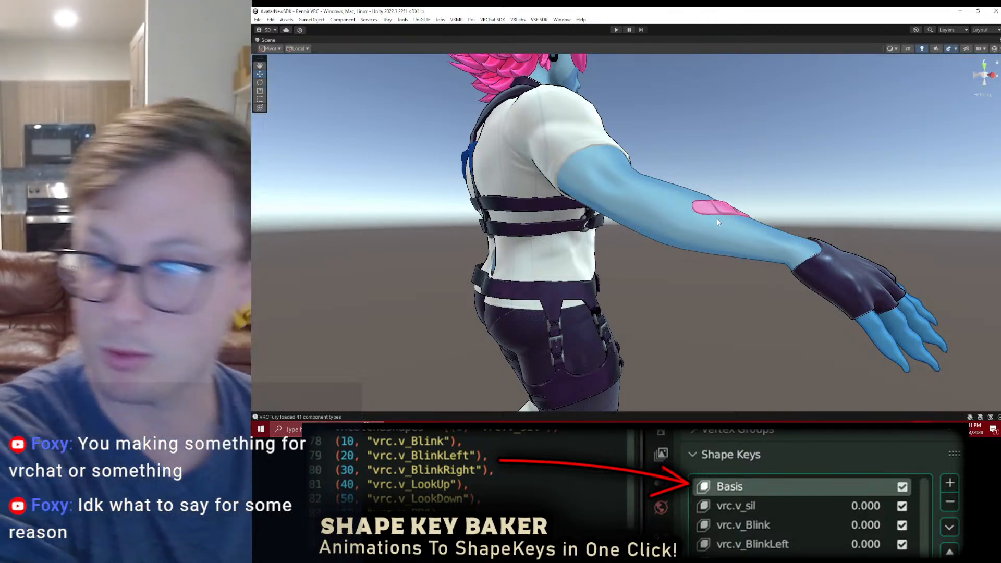
scroll(715, 132, "down", 8)
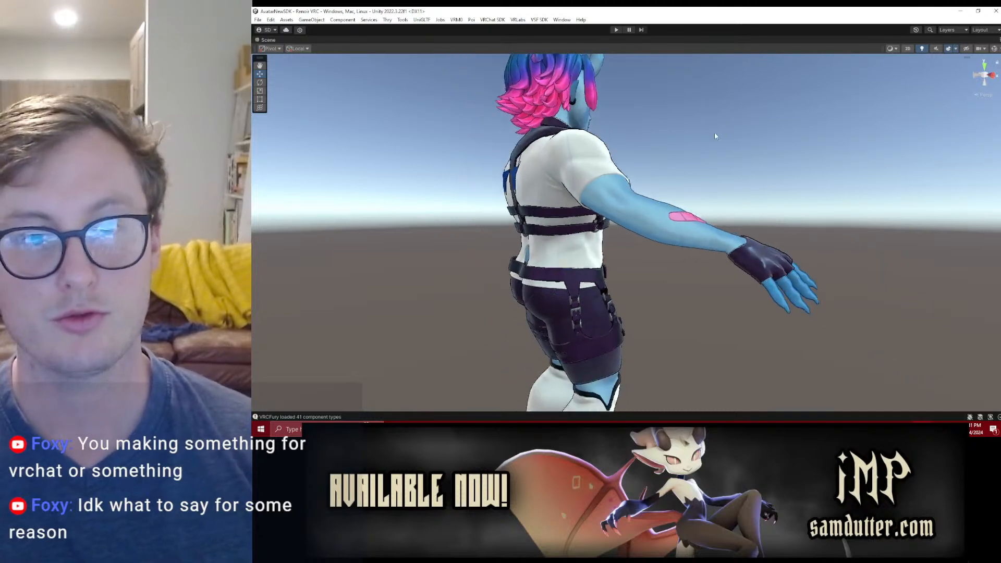
left_click_drag(716, 209, 527, 243, "alt")
scroll(527, 244, "down", 5)
Step: Try running the avatar in Play Mode, restore the normal editor layout, and stop Play Mode
left_click(618, 30)
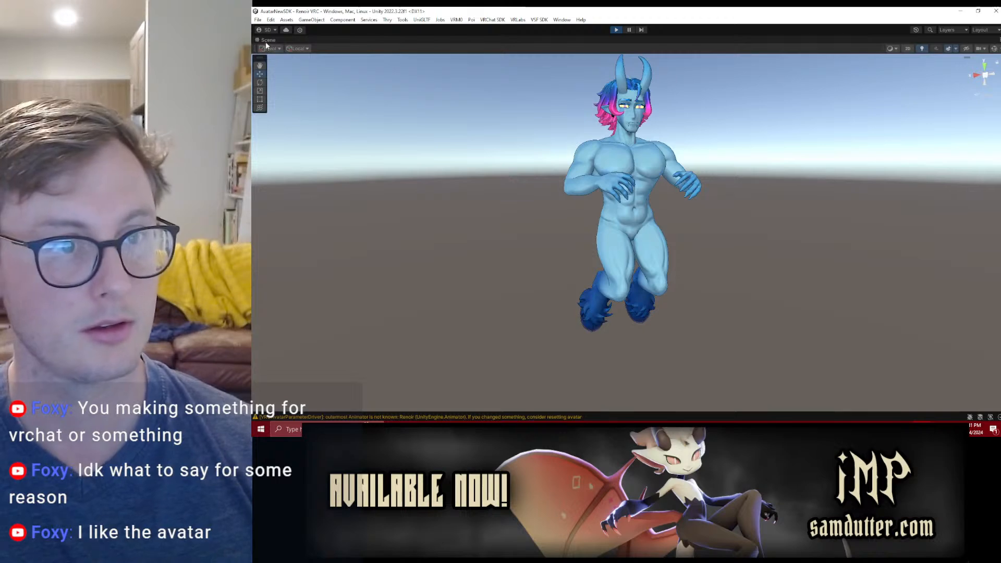
right_click(266, 46)
left_click(279, 49)
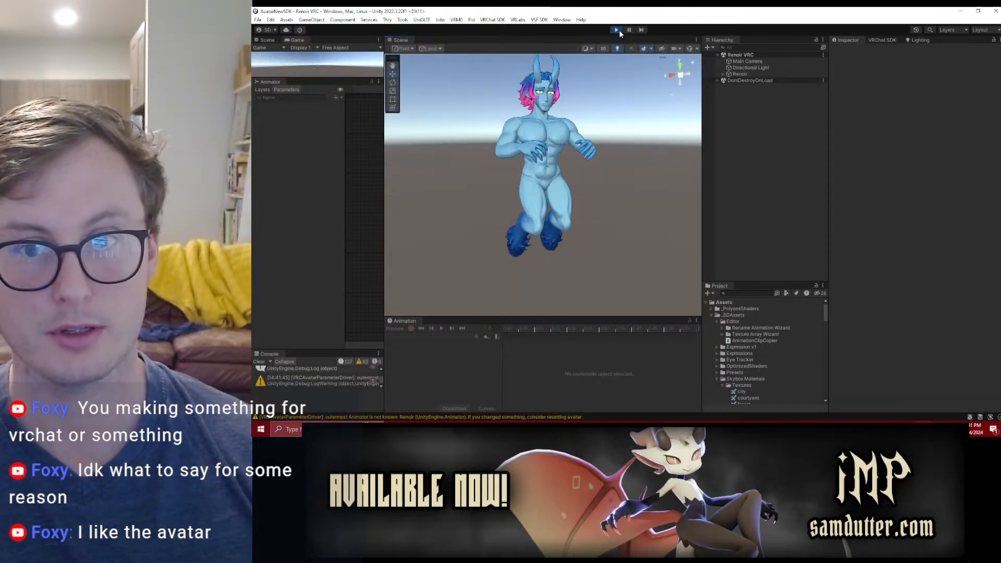
left_click(617, 30)
Step: Add the Avatars 3.0 Emulator control to the scene and enter Play Mode
left_click(403, 19)
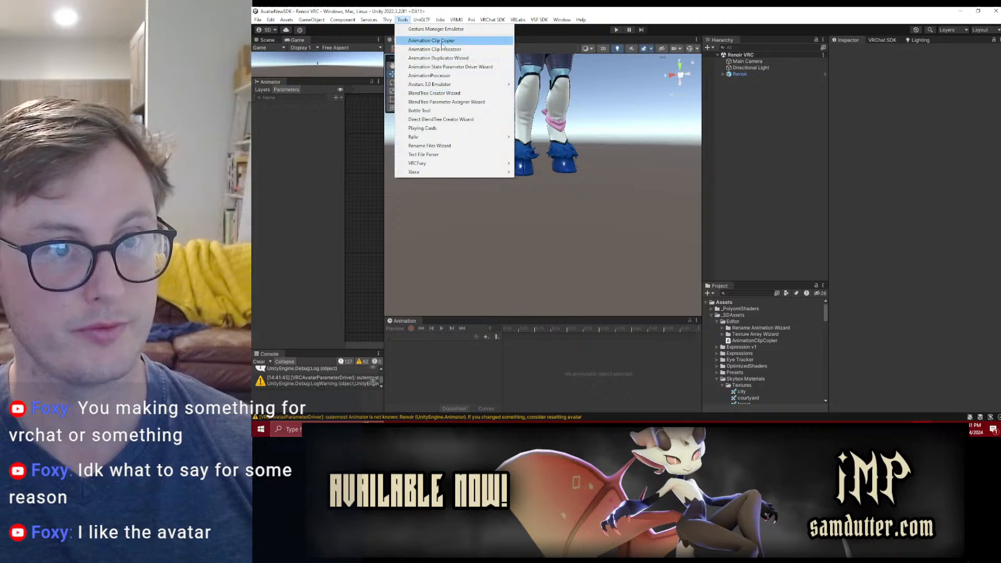
mouse_move(441, 85)
left_click(543, 84)
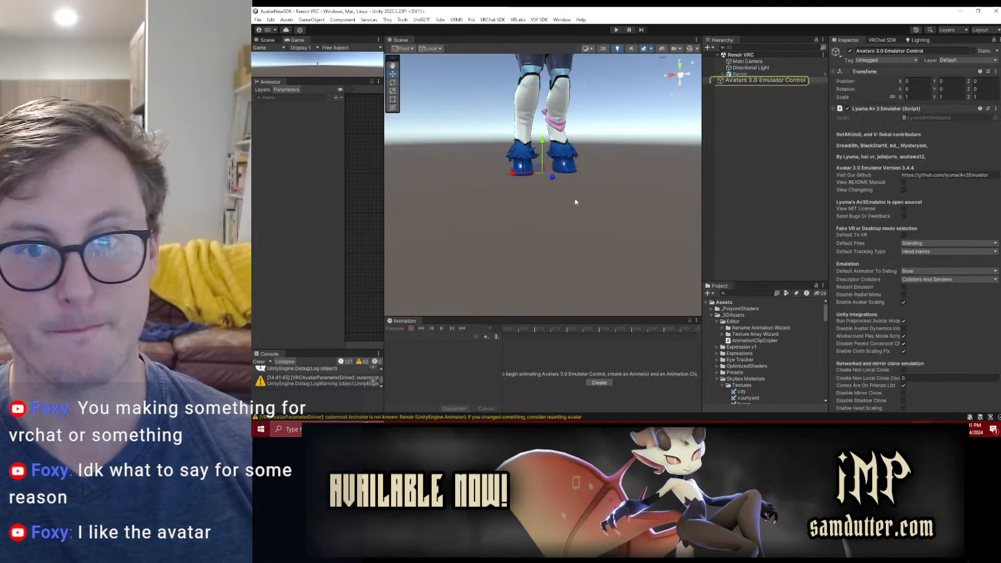
left_click(617, 30)
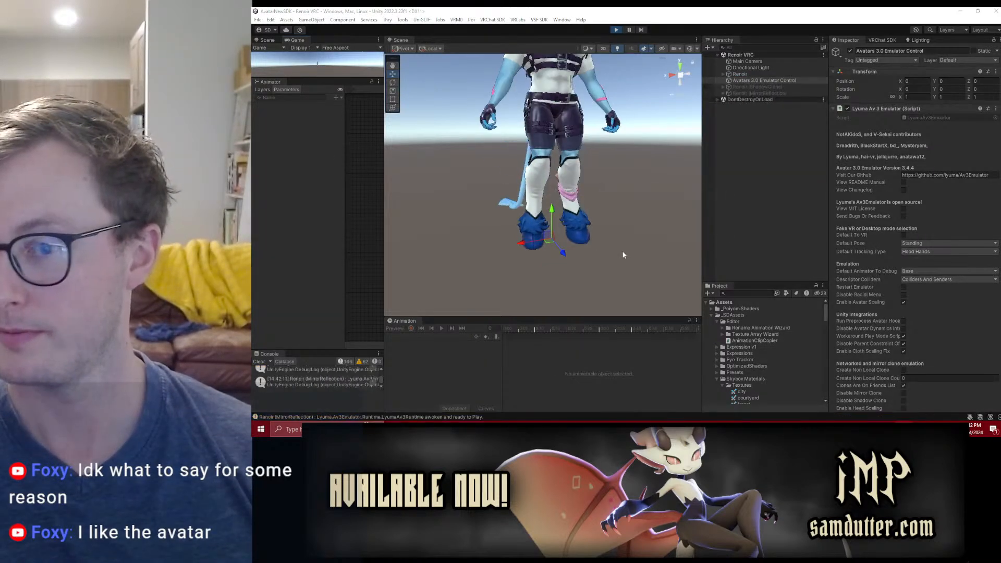
Step: Maximize the Scene view, try moving the selected emulator control vertically, and restore the normal layout
middle_click_drag(500, 137, 486, 224)
right_click(404, 42)
left_click(420, 46)
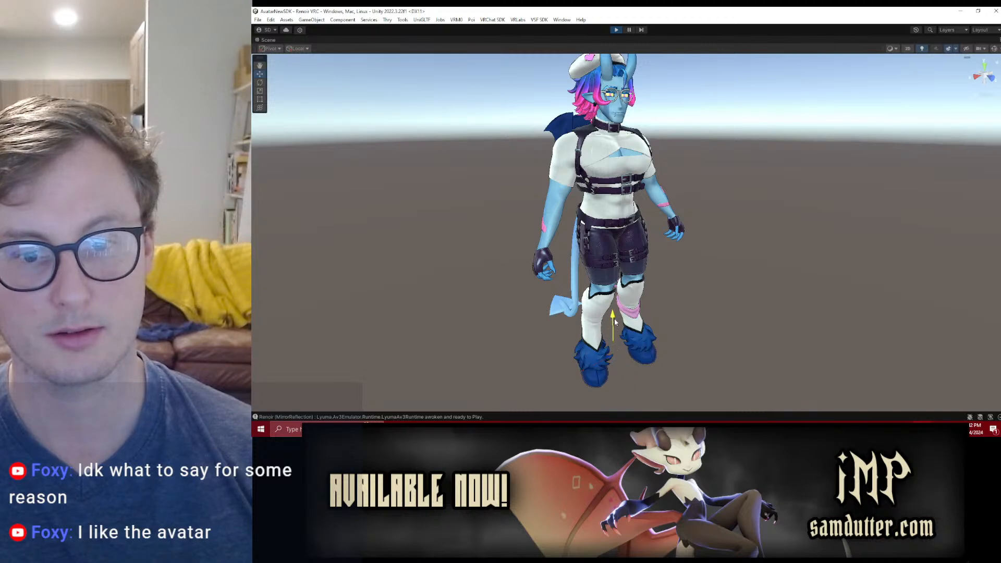
left_click_drag(615, 333, 616, 333)
right_click(270, 43)
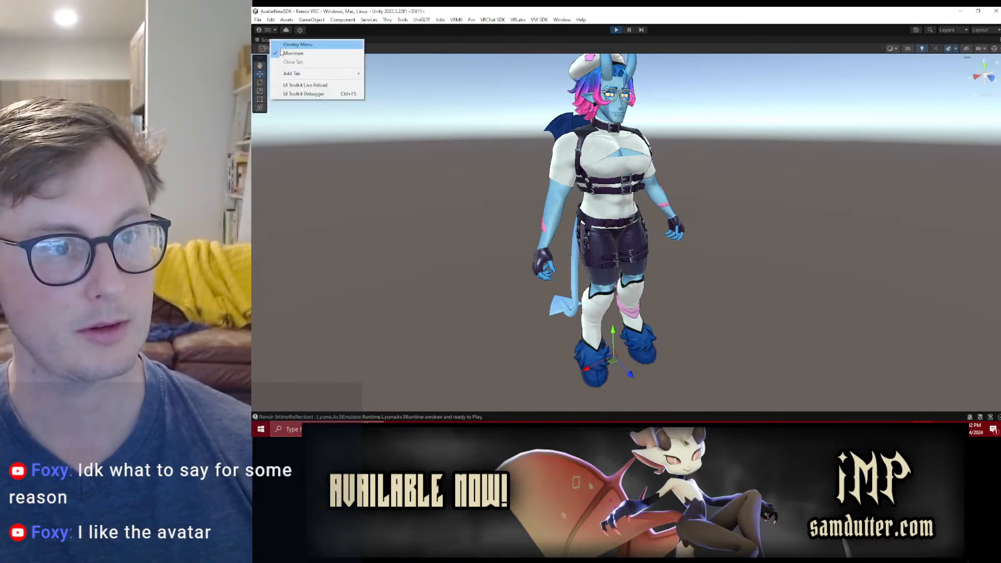
left_click(284, 46)
Step: Select the Renoir object and enlarge the Scene view by shrinking the surrounding panels
left_click(756, 68)
left_click(754, 74)
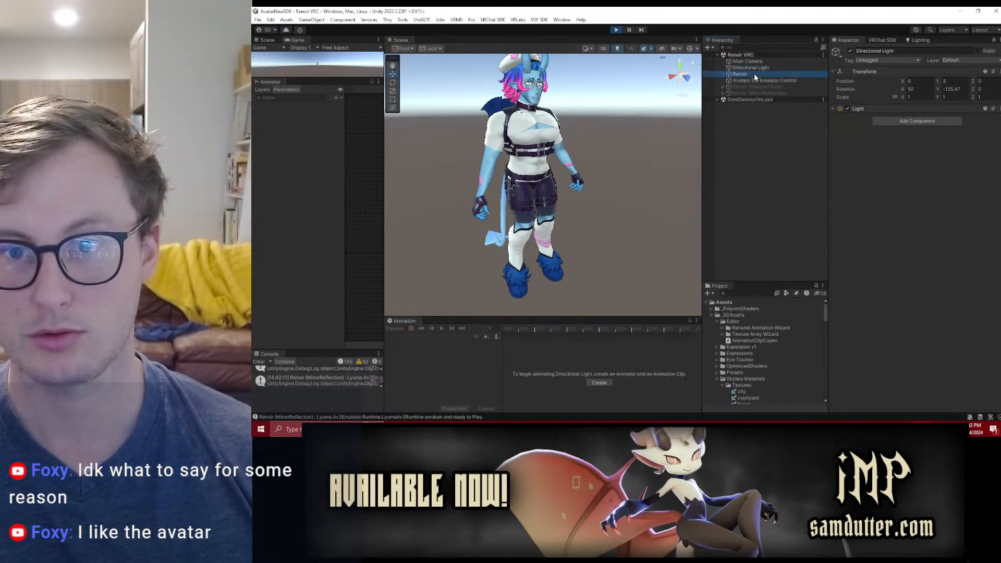
left_click_drag(385, 121, 251, 124)
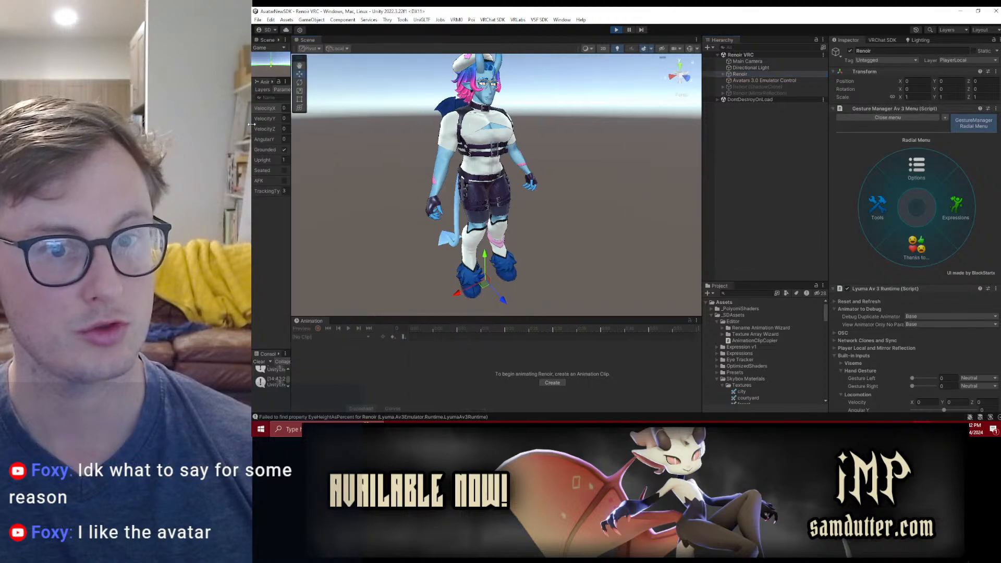
left_click_drag(560, 321, 561, 398)
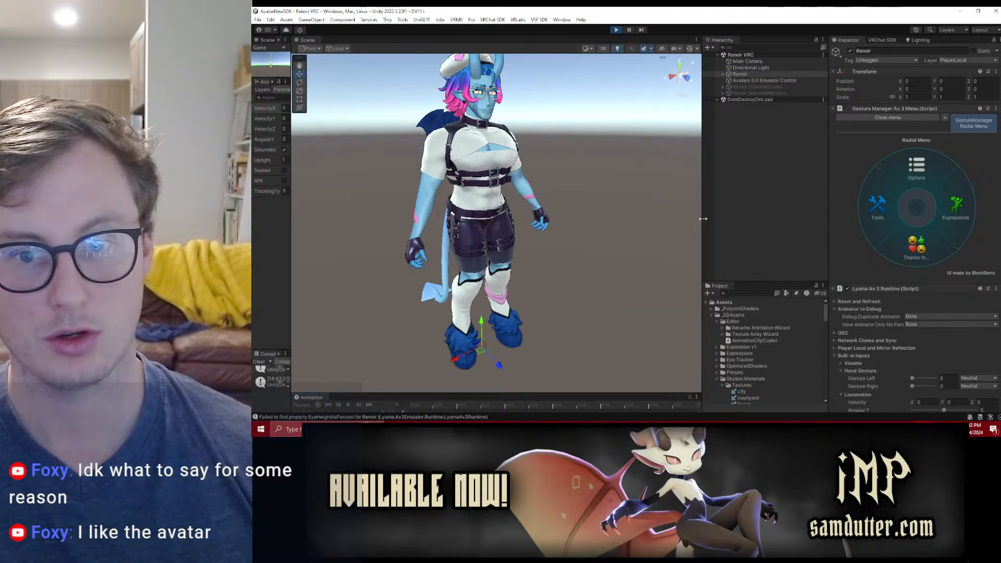
left_click_drag(703, 219, 765, 219)
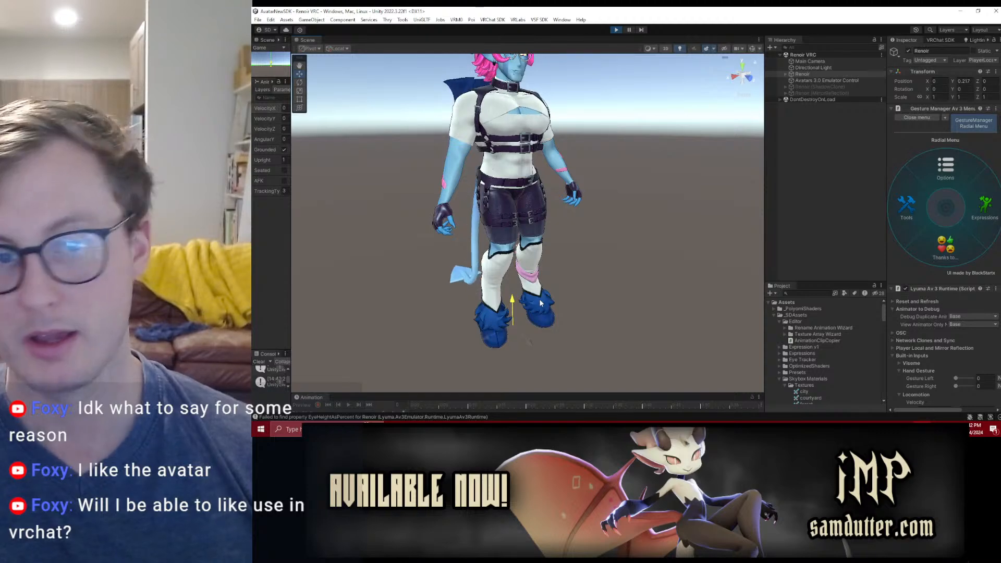
Step: Move the Renoir avatar around the scene during Play Mode to test how its wings and tail react
left_click_drag(533, 311, 584, 352)
mouse_move(498, 301)
left_mouse_down()
mouse_move(494, 313)
mouse_move(523, 290)
mouse_move(512, 287)
left_mouse_up()
left_click_drag(512, 287, 562, 231, "alt")
mouse_move(497, 322)
left_mouse_down()
mouse_move(512, 302)
mouse_move(504, 313)
left_mouse_up()
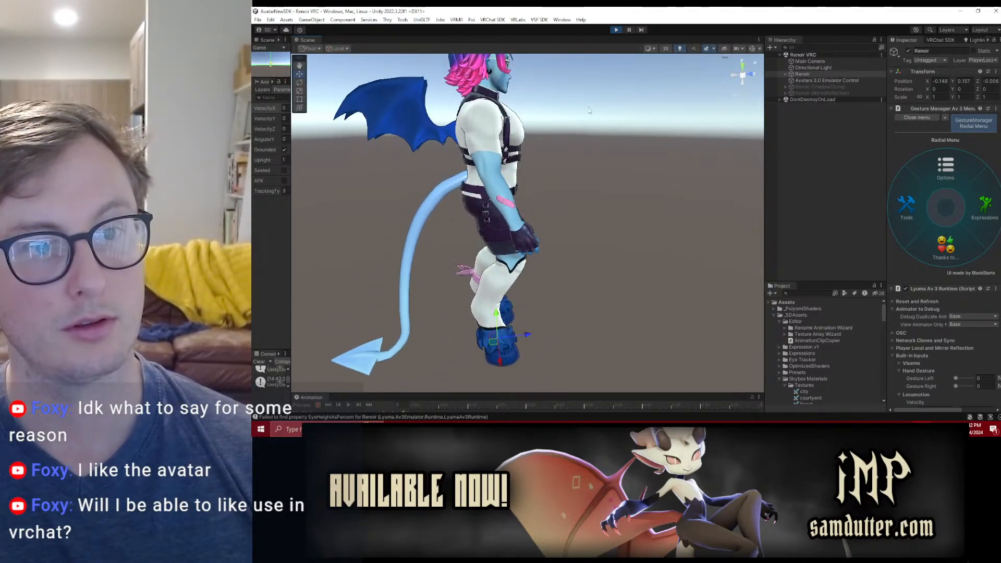
Step: Stop Play Mode and switch back to Blender with the Renoir_WIP_16_PAINTINGVERSION file
key("ctrl+p")
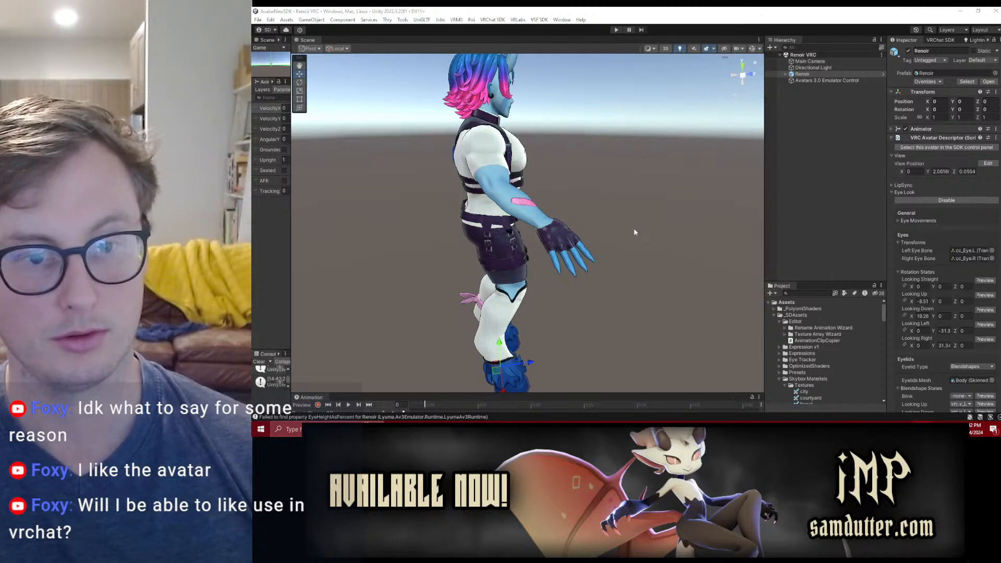
key("alt+Tab")
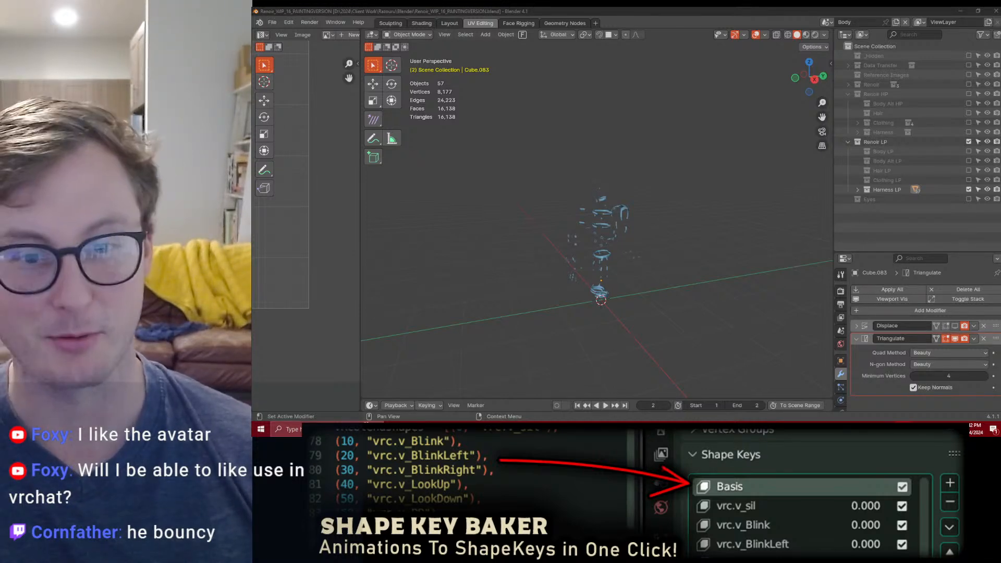
Step: Look over the harness pieces and exclude the Harness LP collection from the view layer
left_click(681, 217)
middle_click_drag(619, 229, 592, 241)
scroll(593, 241, "up", 5)
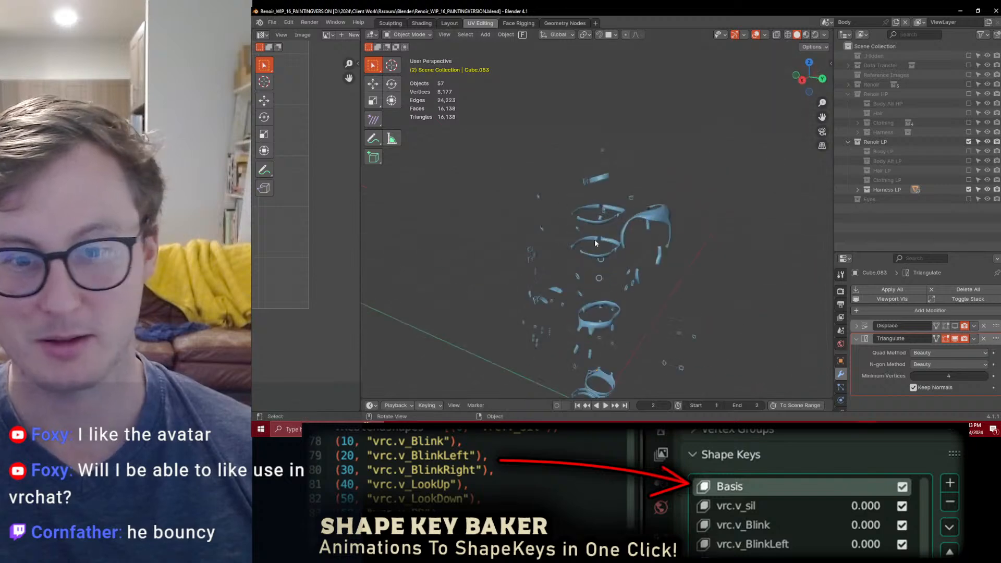
left_click(969, 189)
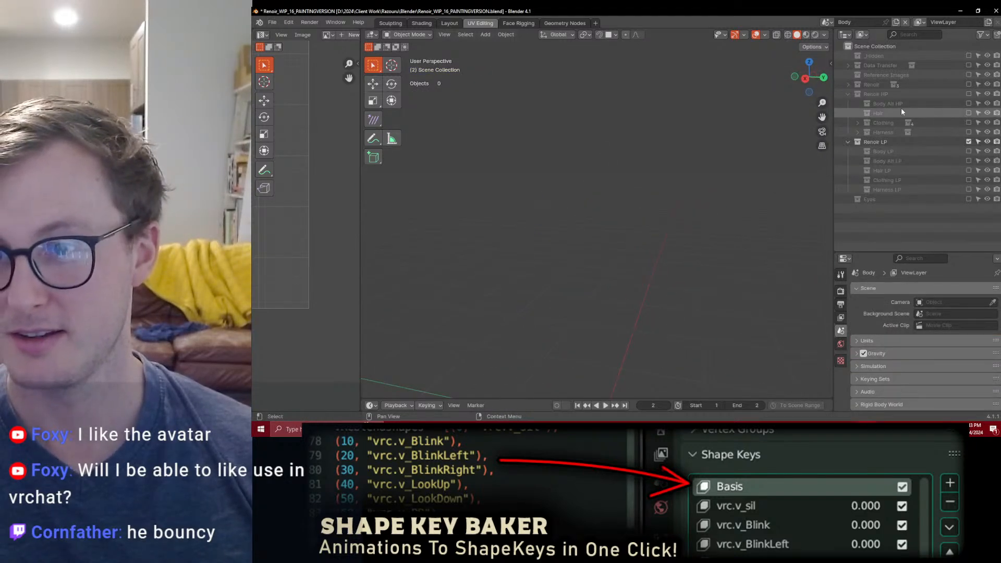
left_click(969, 170)
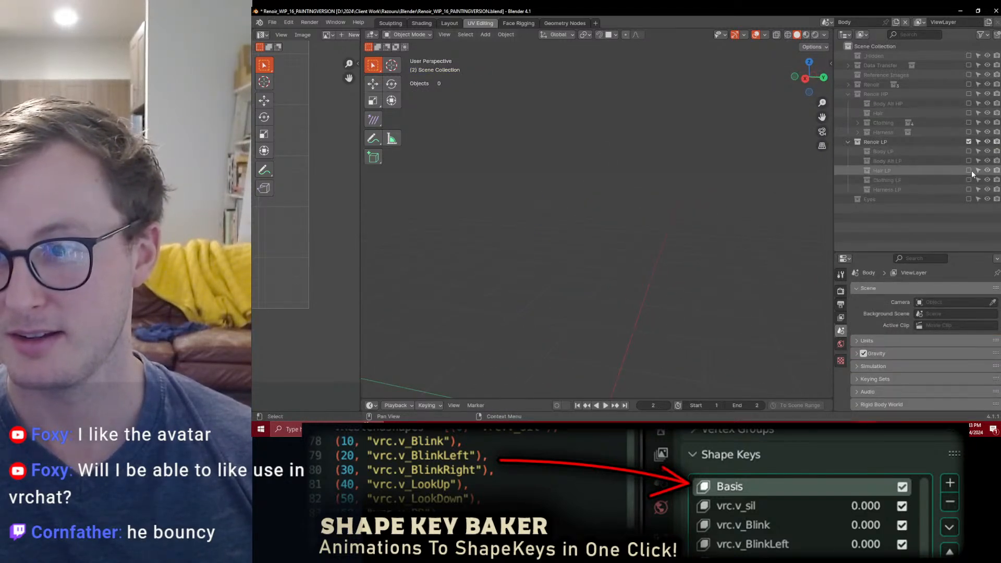
scroll(640, 243, "down", 4)
middle_click_drag(640, 243, 662, 264)
key("ctrl+v")
key("ctrl+z")
key("ctrl+z")
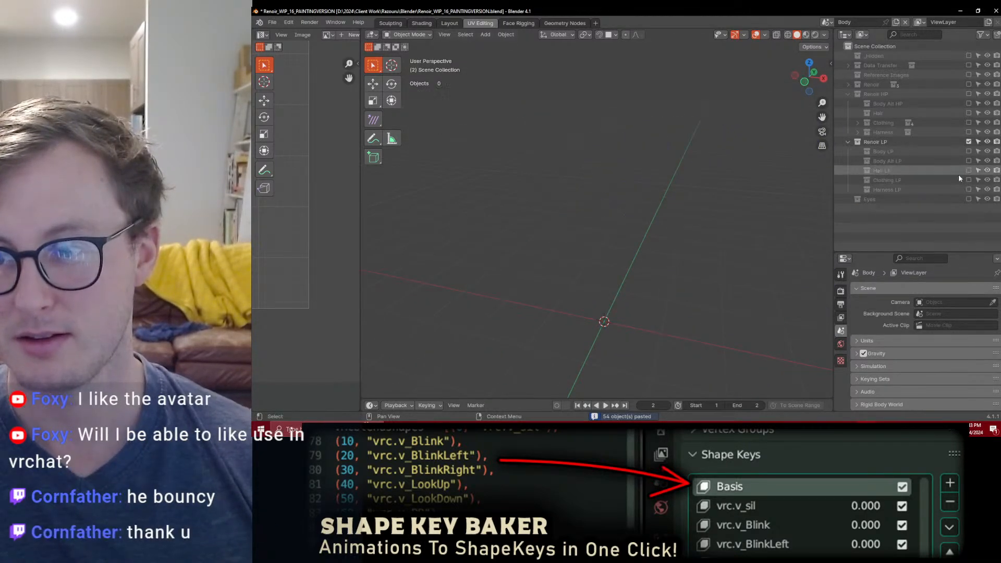
Step: Paste the copied objects into the scene, delete everything except HairBase, and save the file
key("ctrl+v")
scroll(652, 287, "up", 3)
left_click(612, 196)
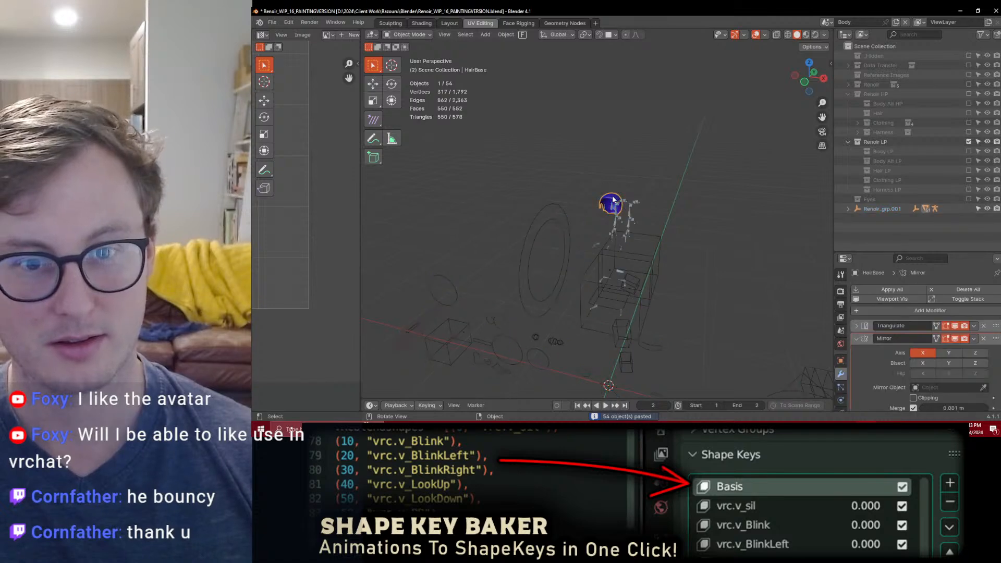
key("ctrl+i")
key("x")
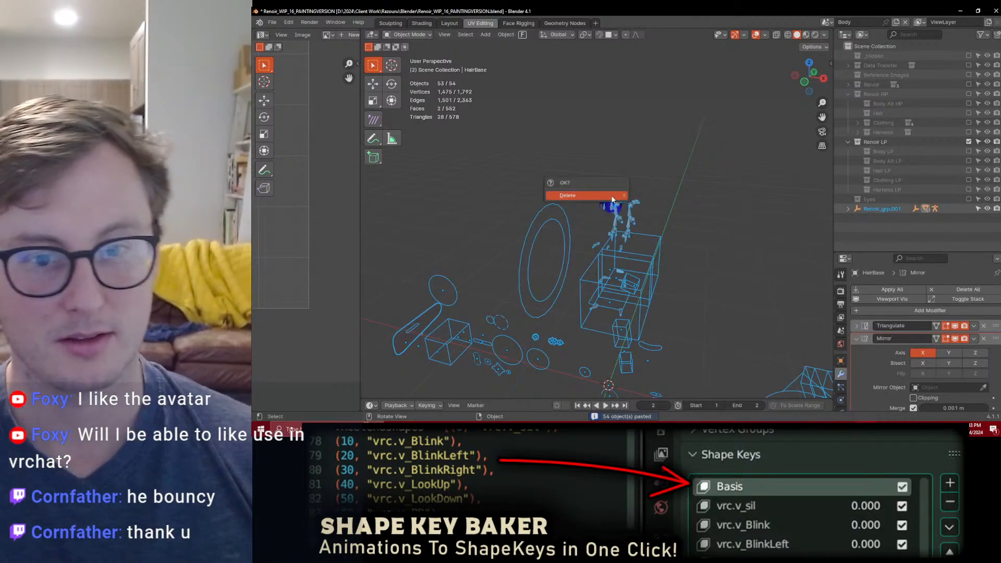
left_click(612, 196)
key("ctrl+s")
Step: Enable the Hair LP collection, apply Shade Smooth to HairBase, and save the file
middle_click_drag(624, 207, 580, 203)
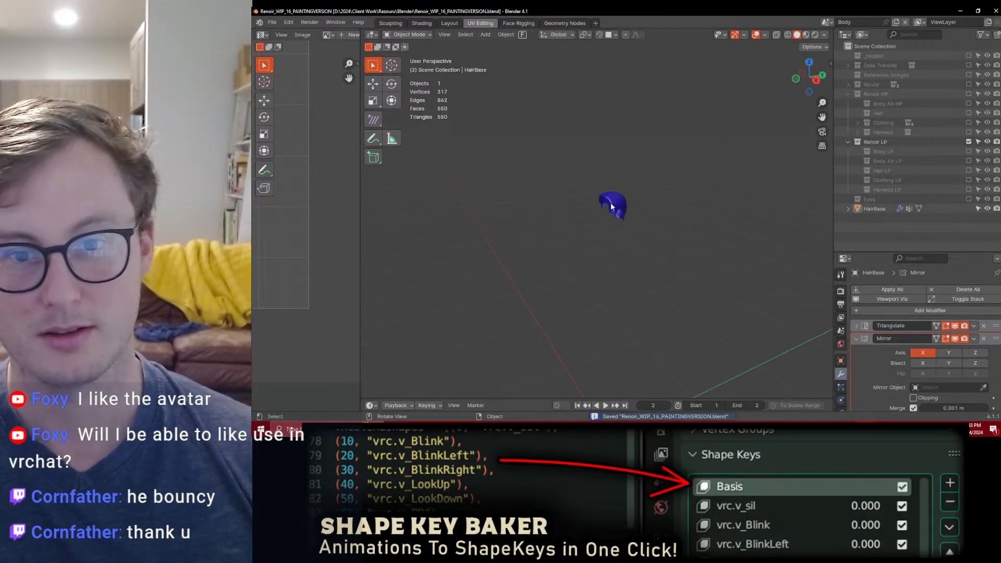
left_click(611, 202)
left_click(968, 170)
scroll(667, 254, "up", 3)
middle_click_drag(665, 255, 625, 240)
key("ctrl+s")
right_click(710, 187)
left_click(711, 187)
scroll(618, 238, "down", 5)
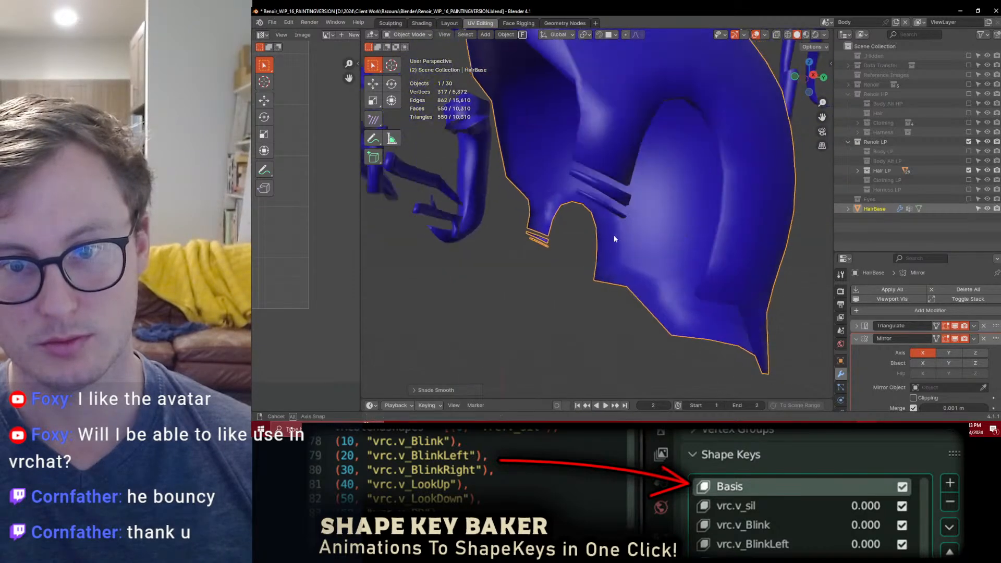
key("ctrl+s")
Step: Move HairBase into the Hair LP collection and place an unmoved duplicate of it in Renoir HP's Hair collection
middle_click_drag(623, 224, 724, 280)
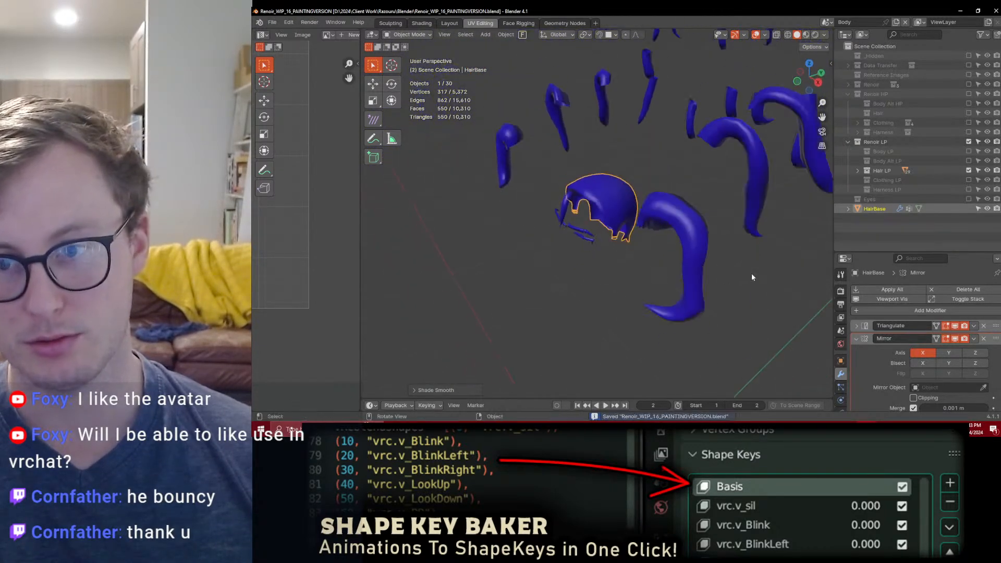
left_click_drag(875, 209, 881, 170)
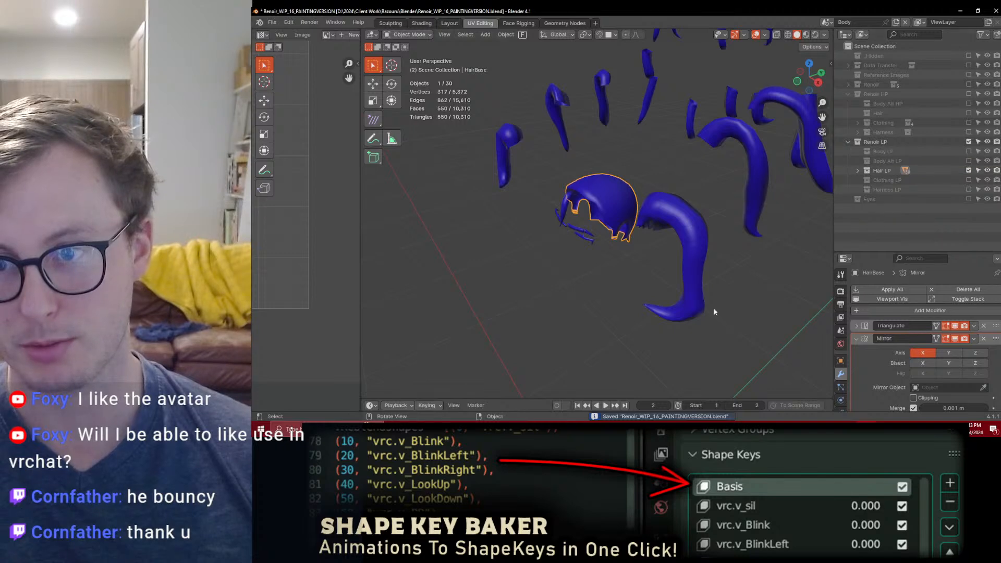
key("shift+d")
right_click(659, 211)
key("m")
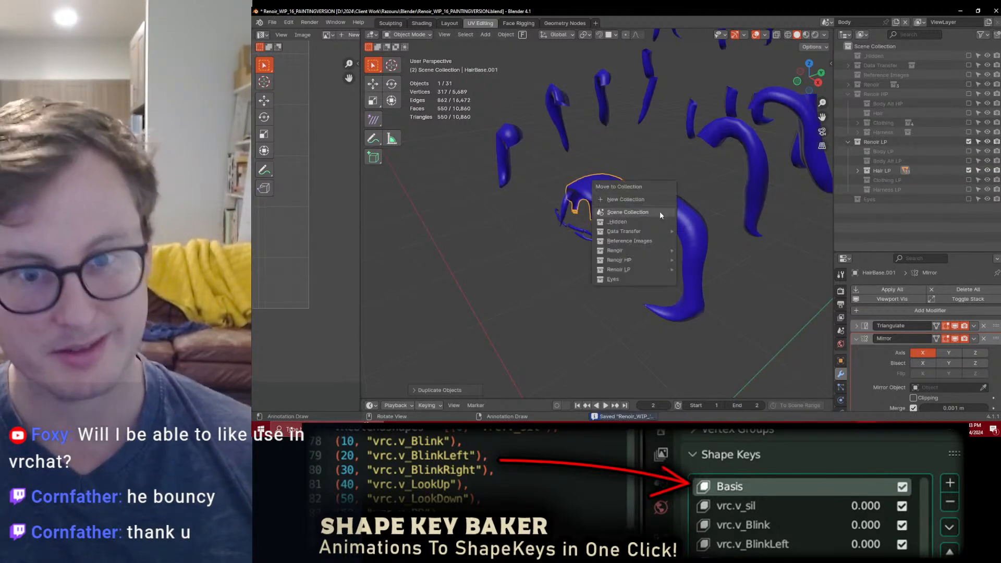
mouse_move(642, 258)
left_click(701, 291)
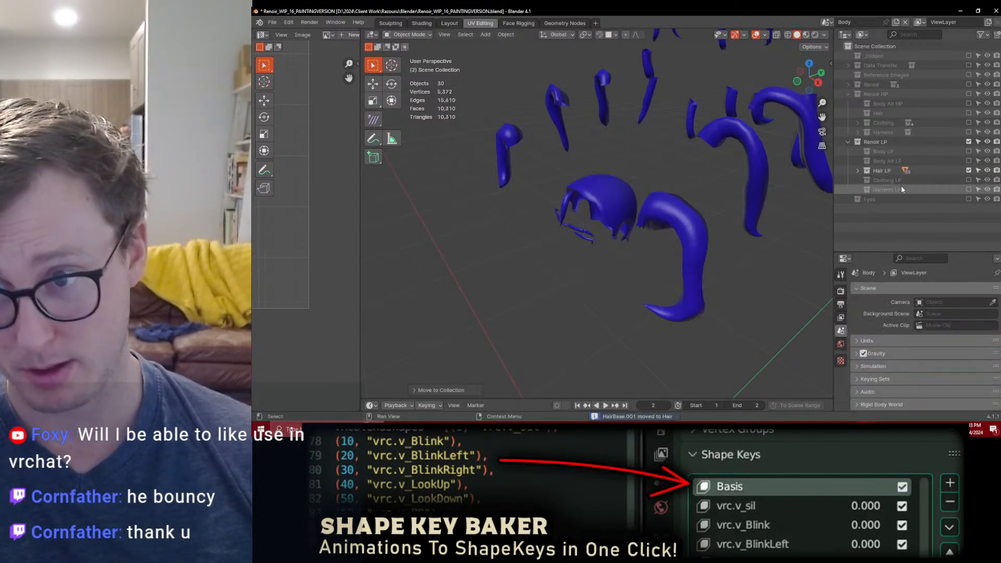
Step: Show Renoir HP's Hair collection instead of Hair LP and copy the Renoir Hair HP material from a strand to the duplicated scalp mesh
left_click(968, 170)
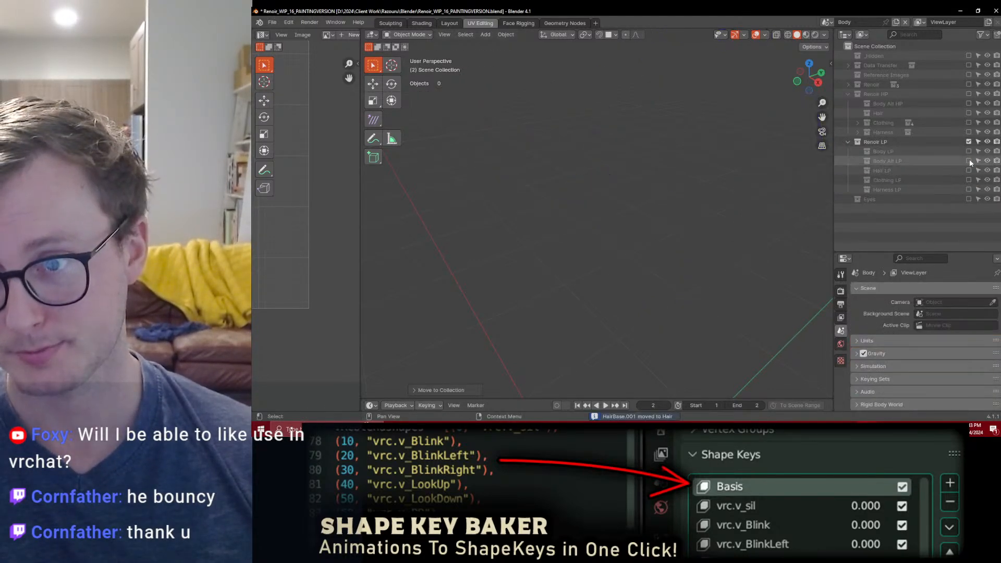
left_click(968, 113)
left_click(609, 193)
middle_click_drag(608, 193, 609, 225)
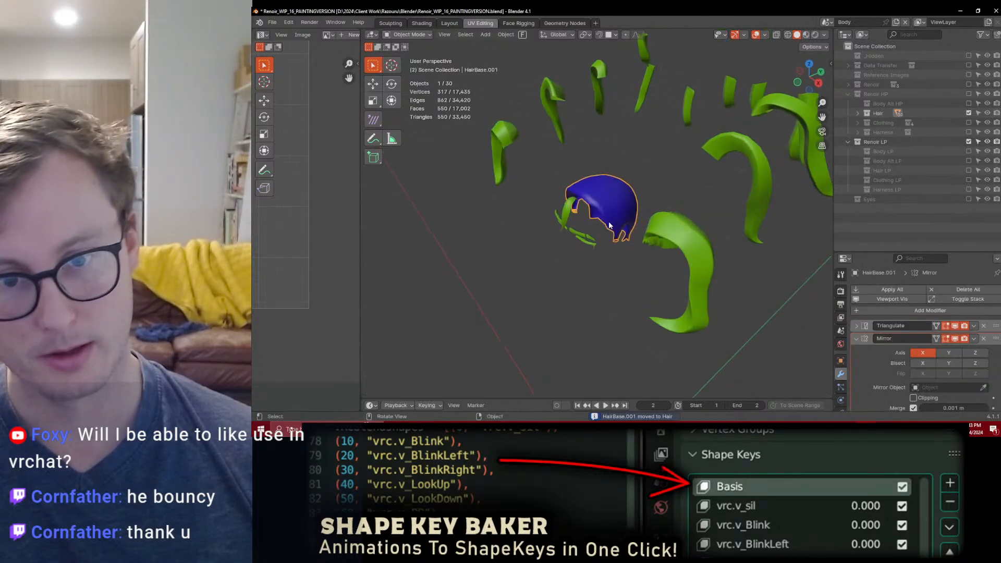
left_click(670, 240, "shift")
left_click(840, 382)
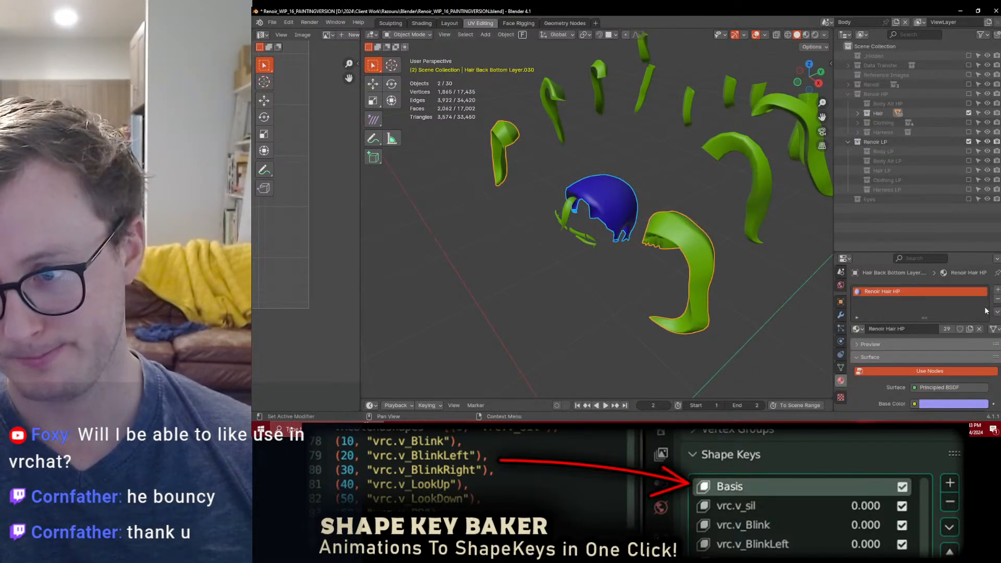
left_click(998, 312)
left_click(962, 334)
Step: Select only the duplicated scalp mesh and enter Edit Mode on it
scroll(618, 208, "up", 3)
left_click(619, 209)
scroll(616, 240, "up", 4)
middle_click_drag(614, 251, 594, 224)
key("Tab")
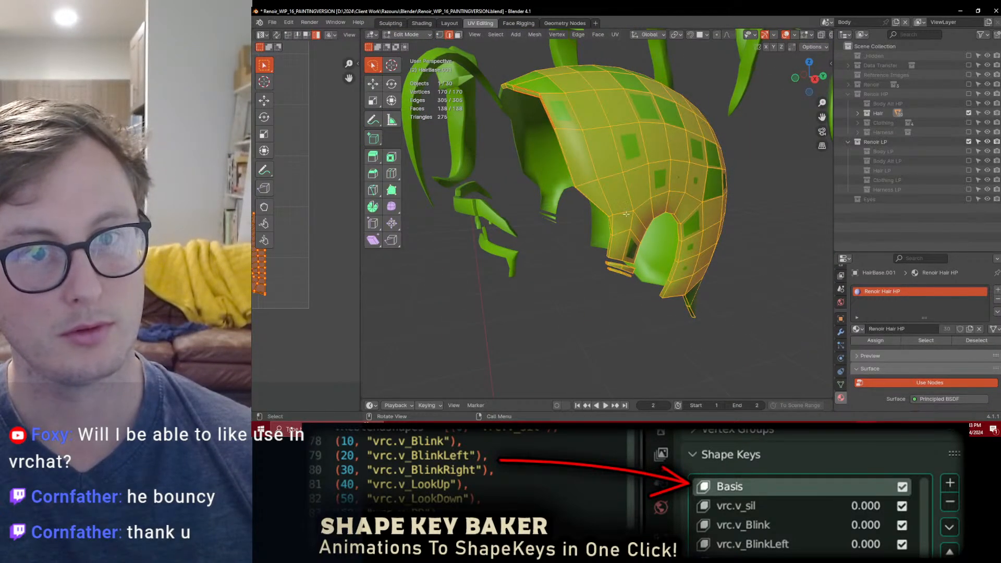
Step: Try isolating the scalp mesh's rim with Select Boundary Loop and a grown selection
key("q")
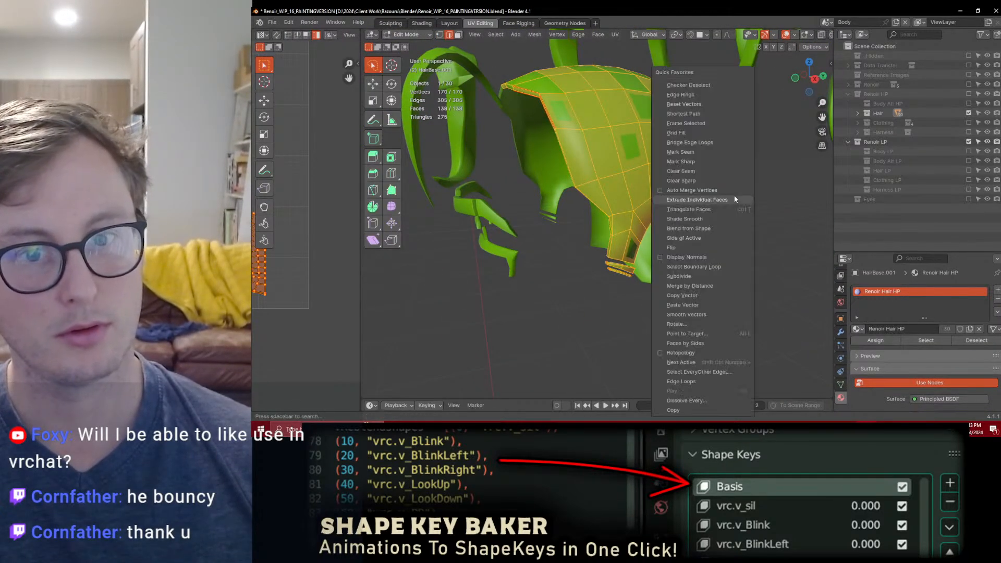
left_click(701, 267)
key("ctrl+KP_Add")
middle_click_drag(517, 172, 526, 201)
left_click(557, 179, "alt")
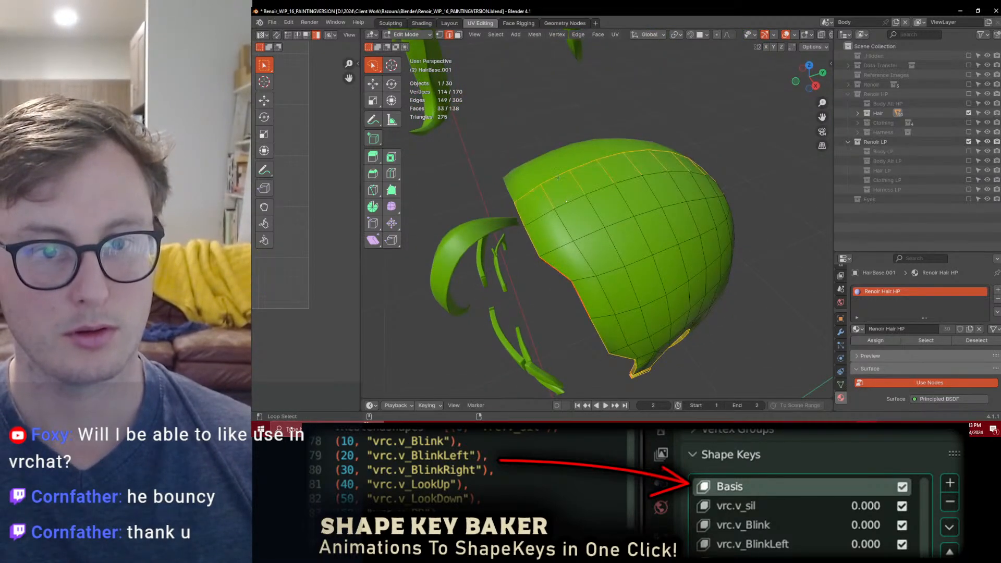
middle_click_drag(577, 183, 588, 208)
Step: Select the open rim edges around the scalp mesh and raise their mean bevel weight
left_click(531, 198, "alt")
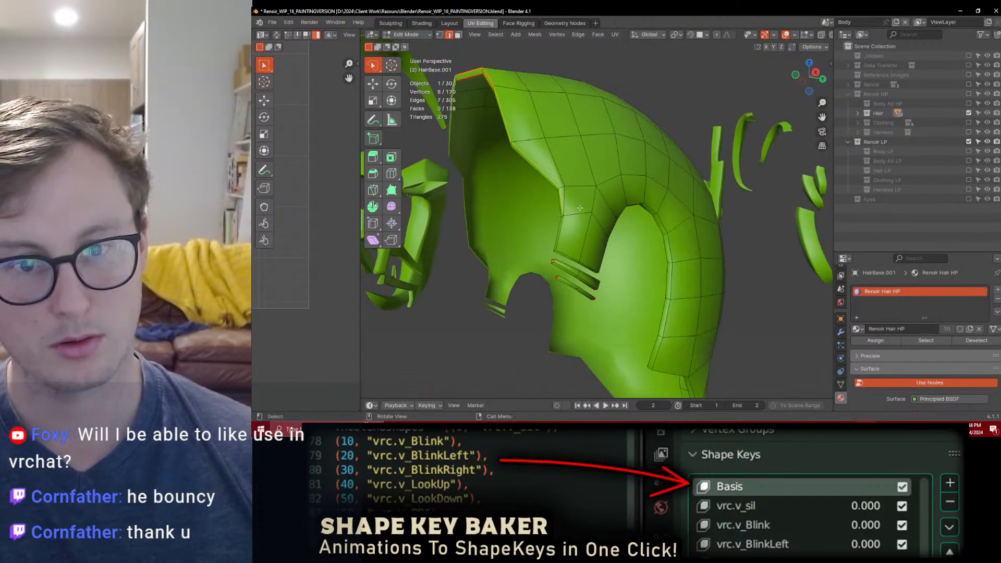
mouse_move(650, 248)
middle_mouse_down()
mouse_move(618, 251)
mouse_move(635, 236)
mouse_move(651, 245)
middle_mouse_up()
left_click(595, 240, "alt+shift")
left_click(619, 226, "alt+shift")
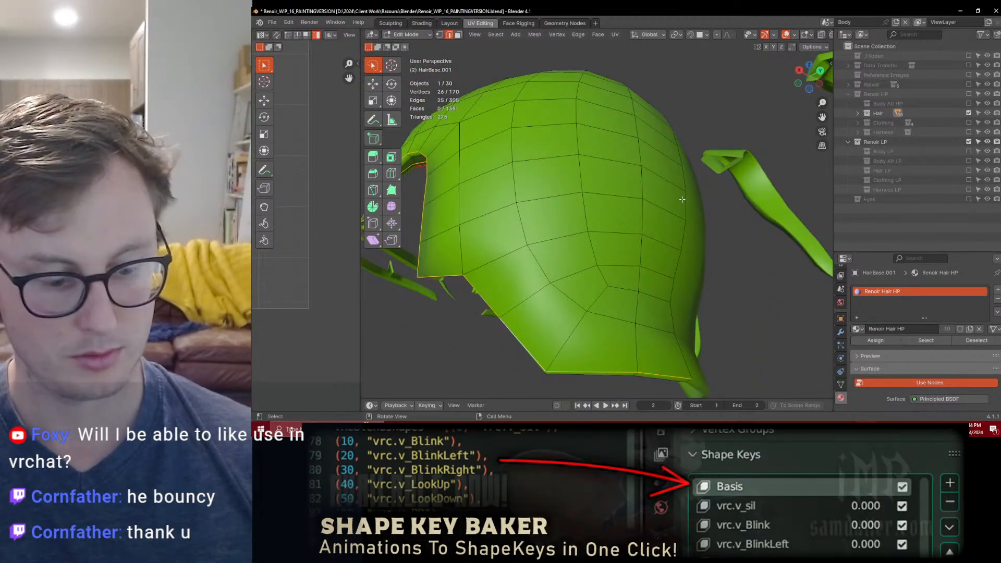
key("n")
left_click_drag(763, 161, 814, 160)
Step: Set the mean bevel weight of the thin strips' edges below the side lock to 1.00, leave Edit Mode, and save
middle_click_drag(657, 230, 500, 306)
left_click(646, 239)
left_click(524, 183, "alt+shift")
scroll(536, 236, "up", 2)
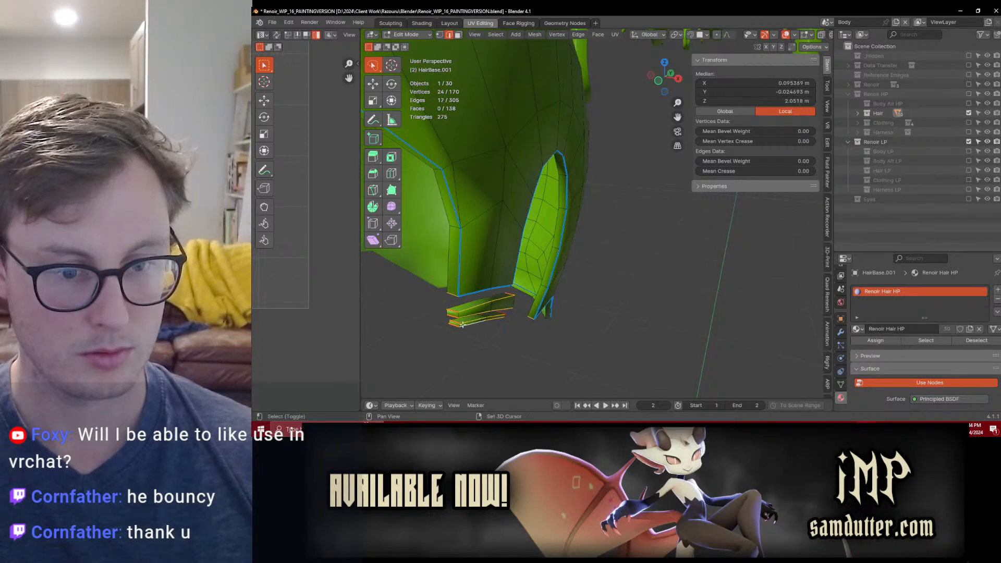
left_click(514, 301, "shift")
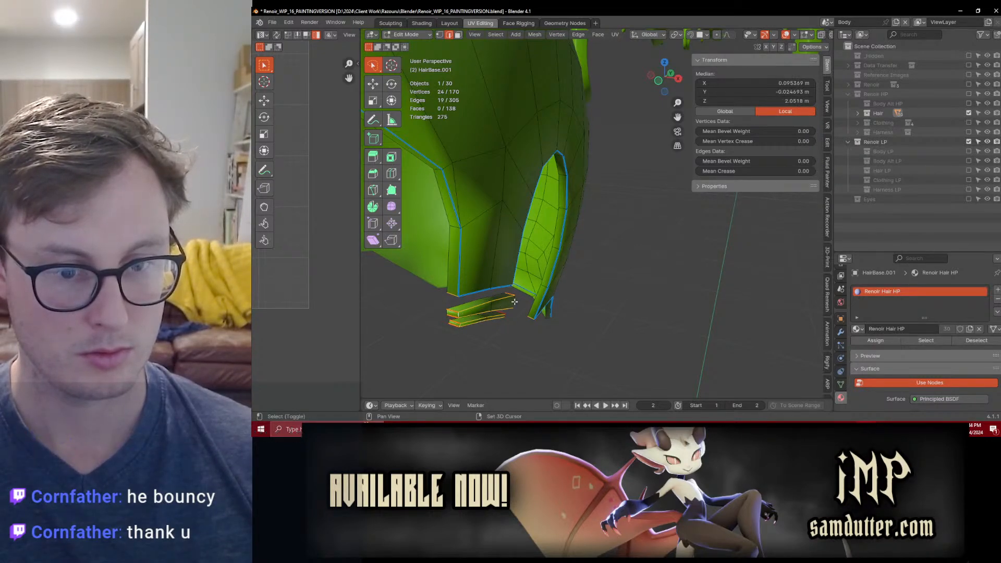
middle_click_drag(513, 320, 495, 263)
left_click(550, 219, "shift")
left_click_drag(754, 161, 806, 161)
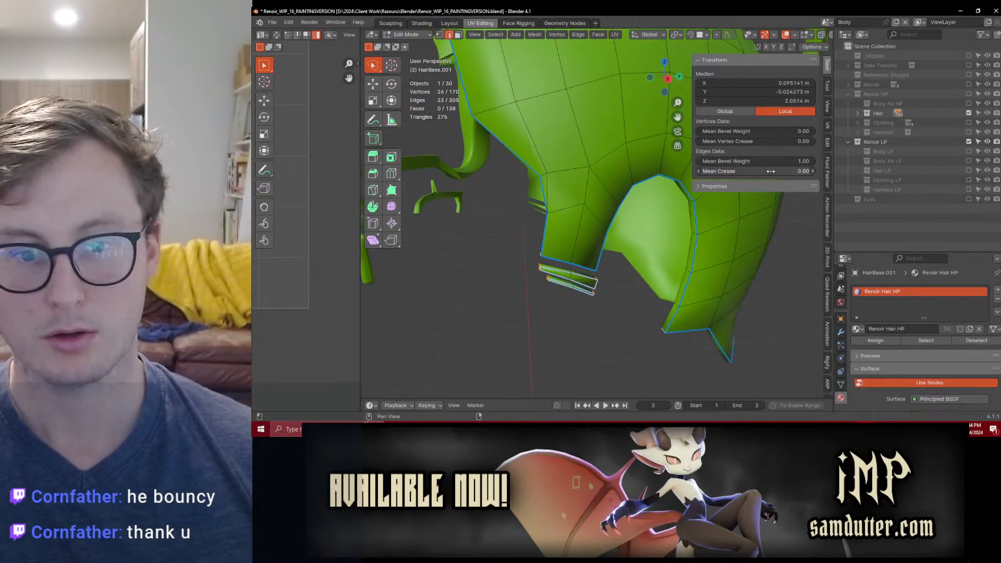
scroll(603, 251, "down", 2)
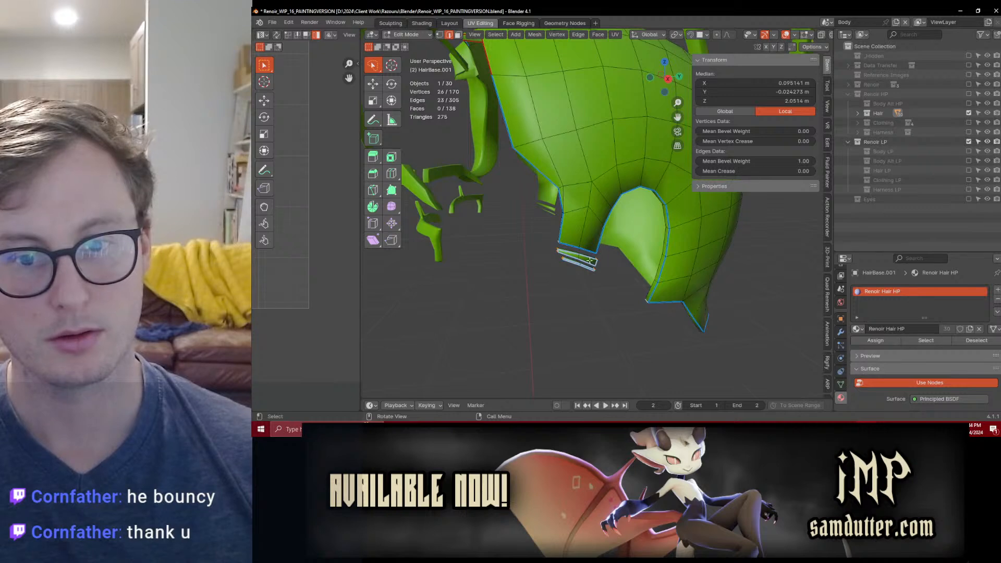
key("Tab")
key("ctrl+s")
scroll(620, 233, "down", 3)
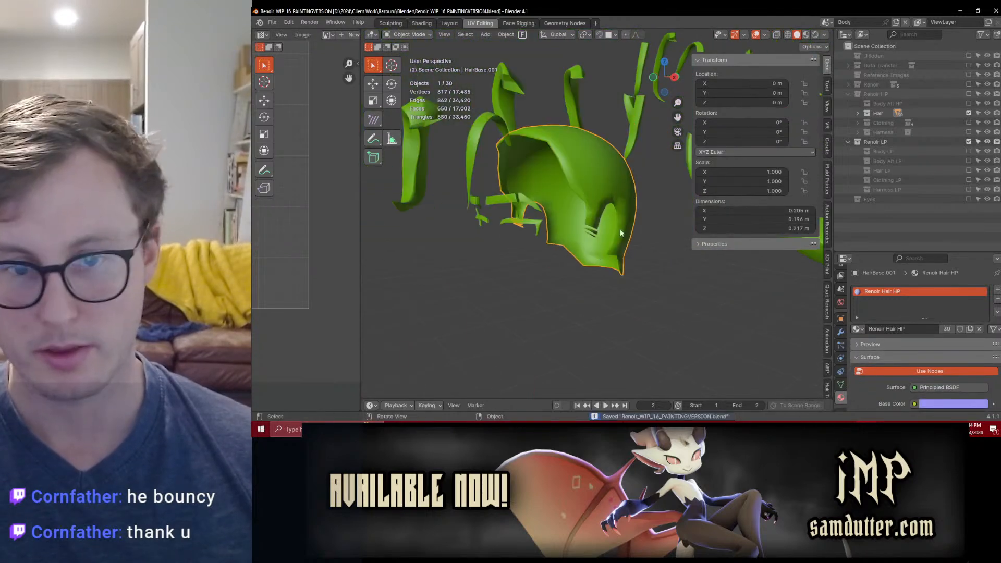
Step: Check the modifier stack on the Hair Back Bottom Layer strand
left_click(573, 94, "shift")
left_click(840, 332)
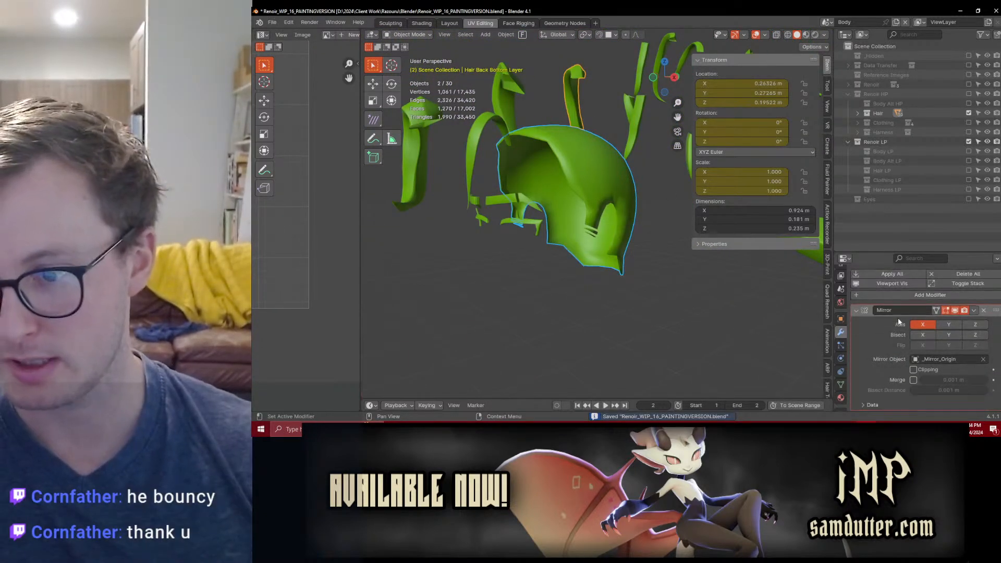
left_click(855, 312)
left_click(545, 107)
middle_click_drag(546, 108, 599, 133)
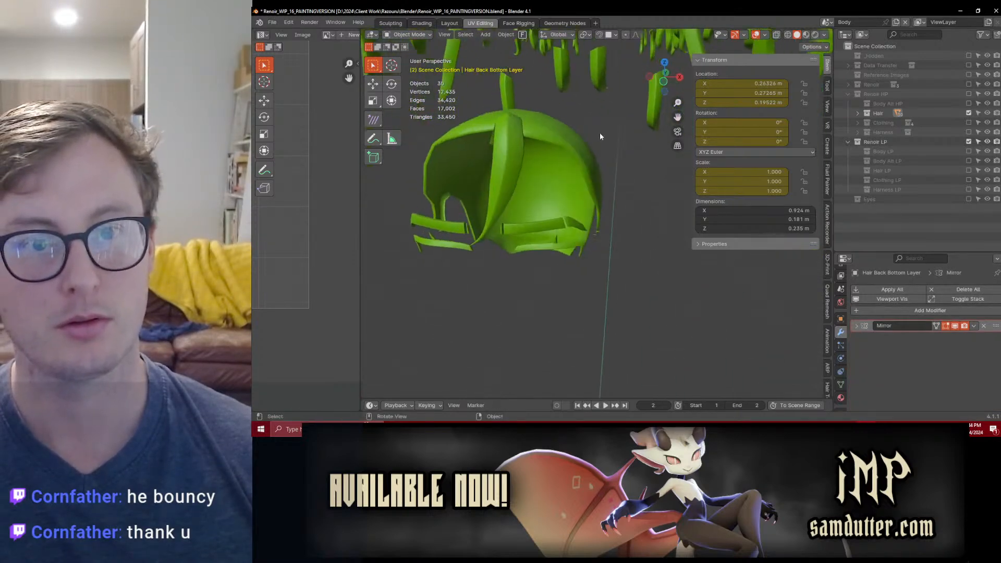
Step: Copy the Bevel modifier from the curved front hair strand to the duplicated scalp mesh
scroll(598, 134, "down", 3)
left_click(577, 184)
left_click(562, 197, "shift")
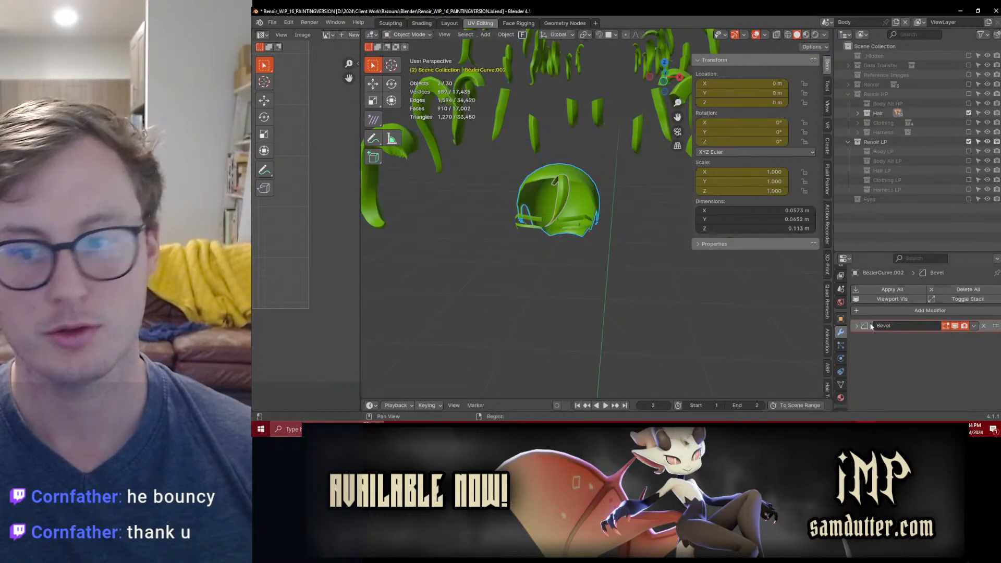
left_click(973, 326)
left_click(952, 358)
Step: Inspect the duplicated scalp mesh's beveled rim up close and among the surrounding hair strands
middle_click_drag(610, 227, 585, 205)
scroll(485, 206, "up", 5)
left_click(563, 157)
scroll(542, 146, "up", 3)
scroll(543, 146, "down", 5)
scroll(586, 205, "up", 4)
scroll(802, 336, "down", 3)
middle_click_drag(802, 336, 617, 236)
scroll(600, 148, "down", 6)
middle_click_drag(600, 148, 621, 206)
Step: Select all high-poly hair objects, save the file, and start an FBX export with the Substance Painter v2 preset
key("a")
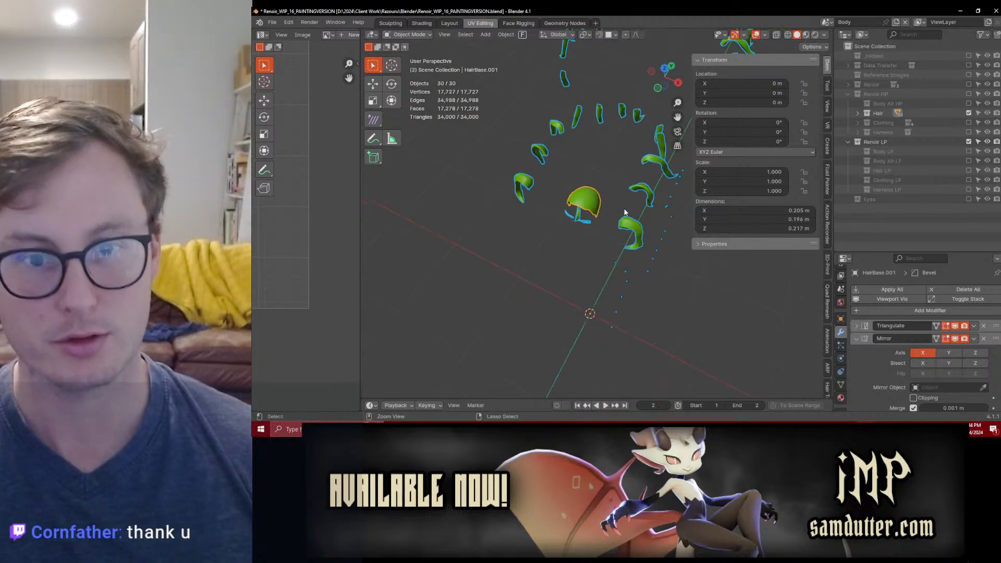
key("ctrl+s")
key("q")
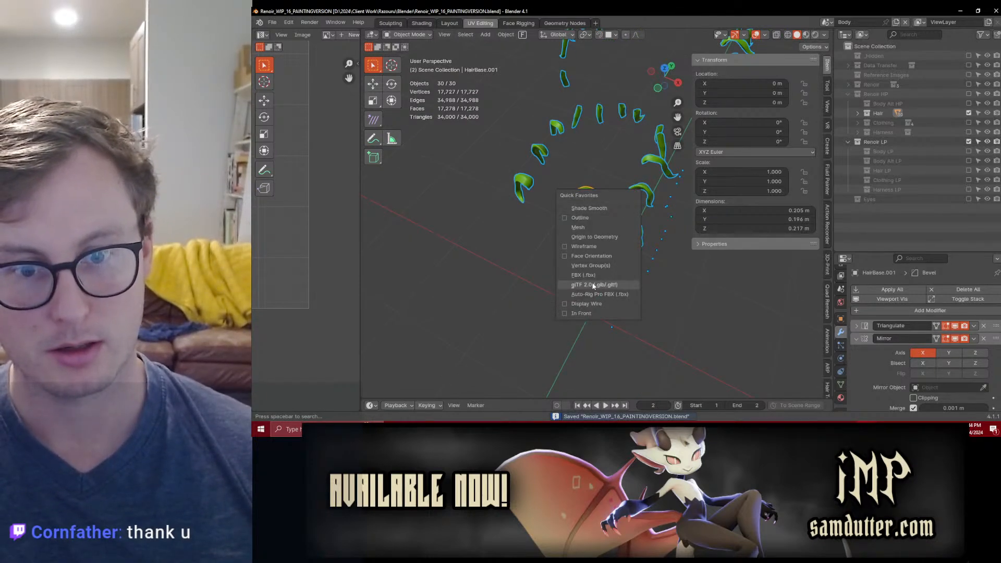
left_click(588, 275)
left_click(790, 118)
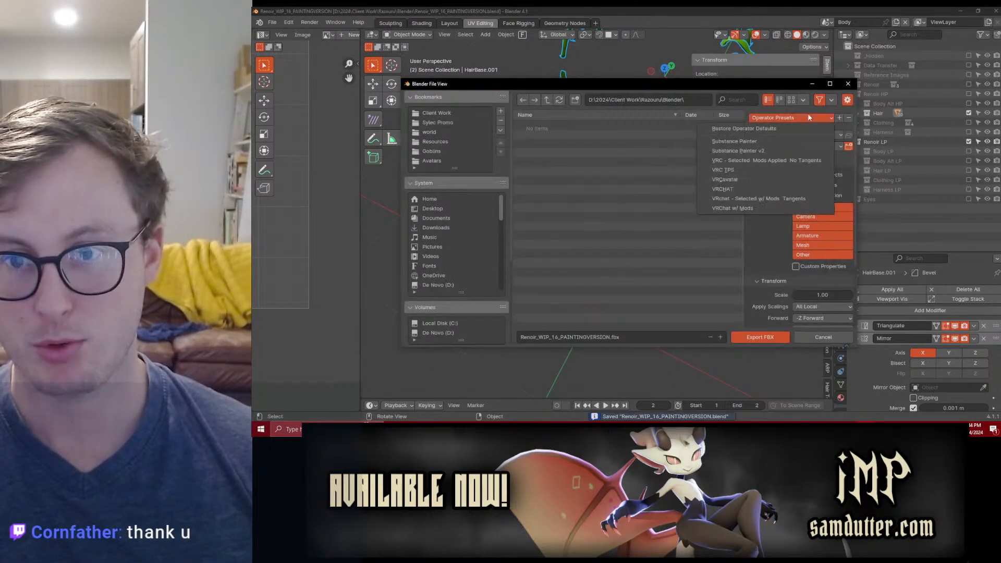
left_click(752, 154)
Step: Set the export location to the Renoir Hair folder under Substance Painter, checking its Spaced Exports subfolder
left_click(547, 100)
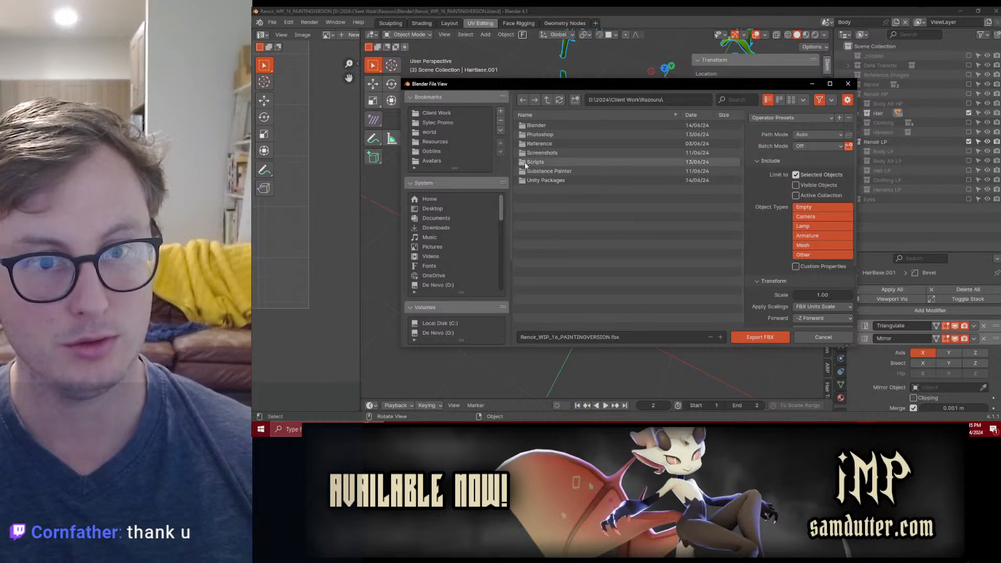
double_click(545, 161)
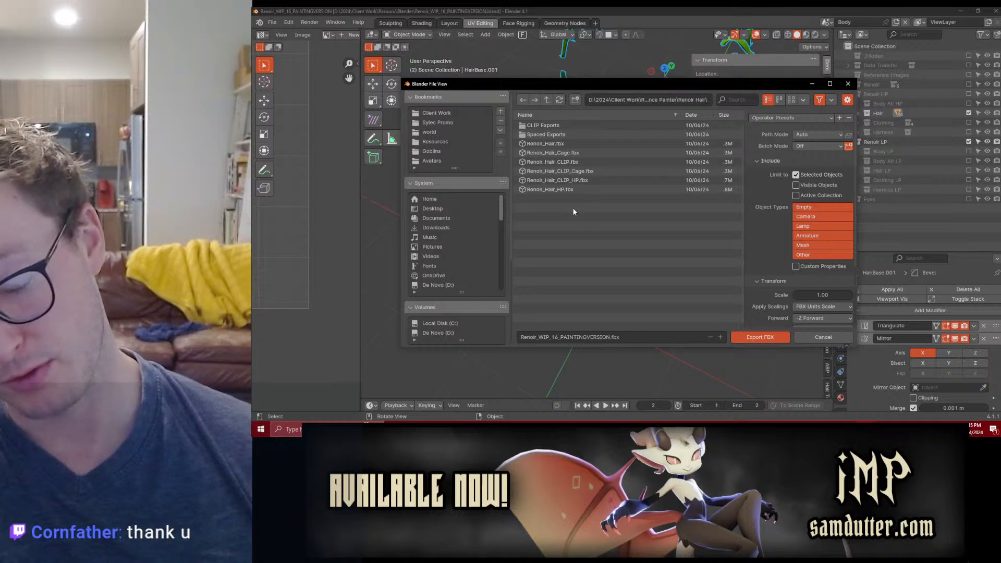
double_click(560, 136)
left_click(547, 101)
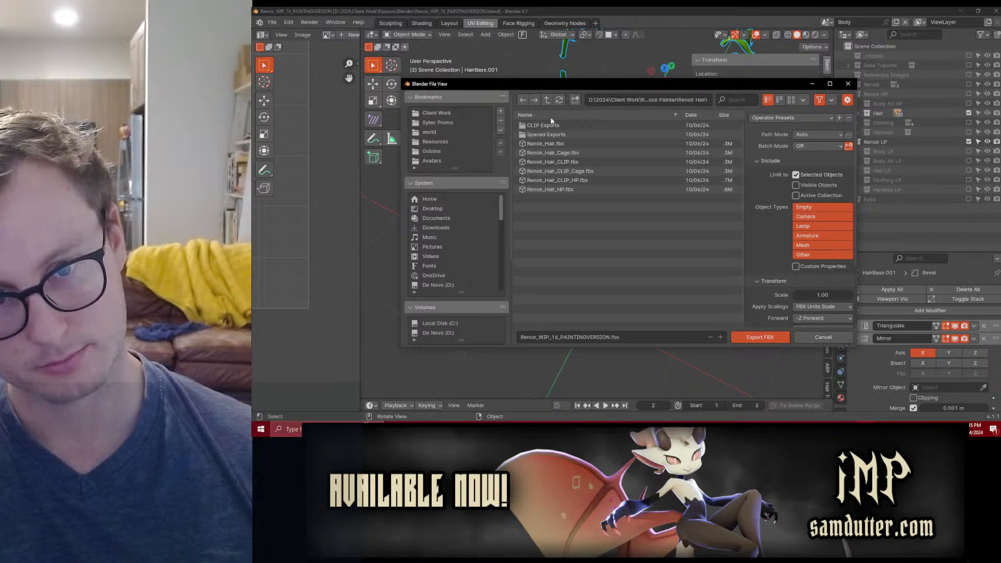
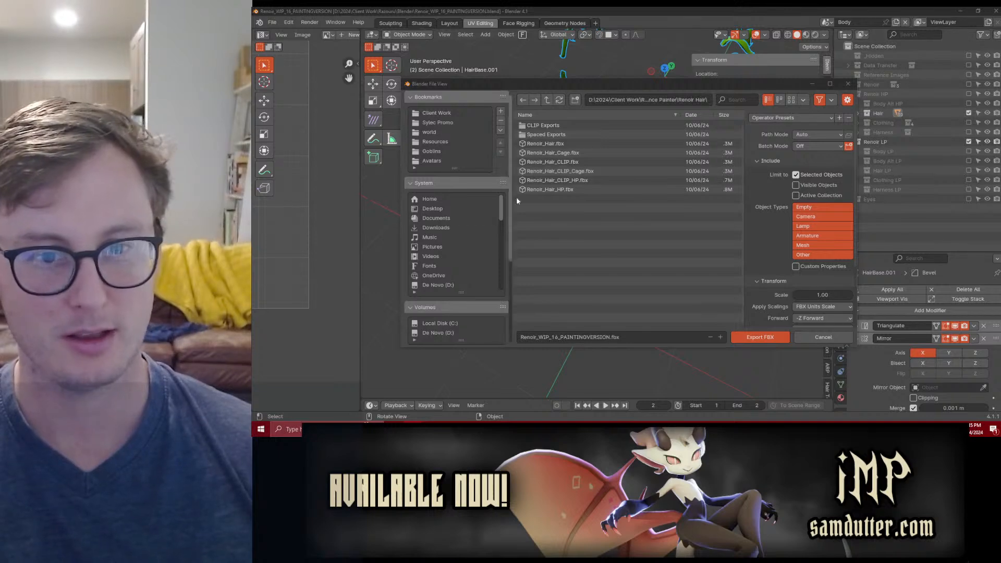
Step: Export the selected high-poly hair as Renoir_Hair.fbx with the Substance Painter v2 preset and save the Blender file
left_click(561, 147)
left_click(790, 118)
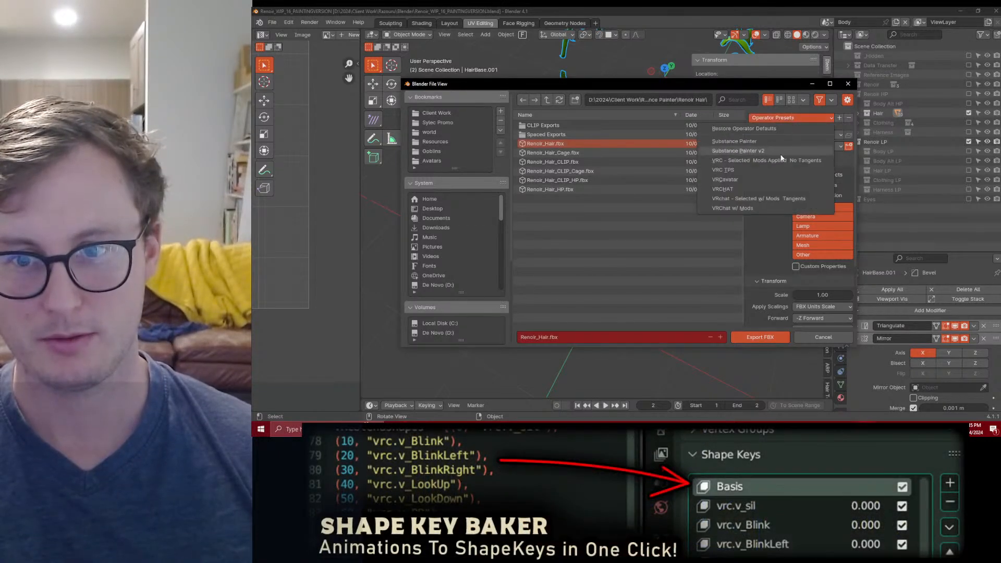
left_click(765, 151)
left_click(751, 338)
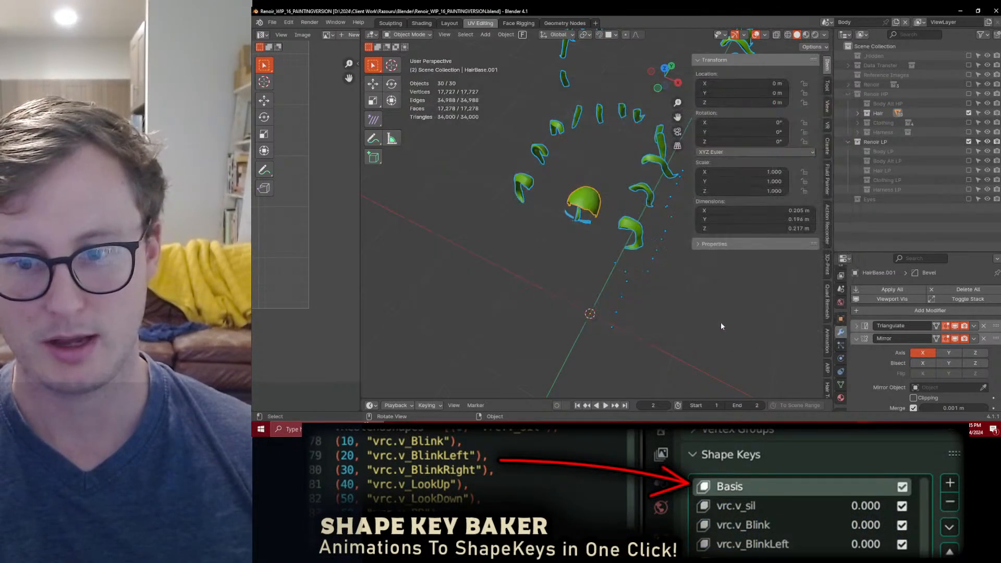
key("ctrl+s")
Step: Export the selected high-poly hair over Renoir_Hair_HP.fbx with the Substance Painter v2 preset and save the Blender file
middle_click_drag(558, 231, 522, 195)
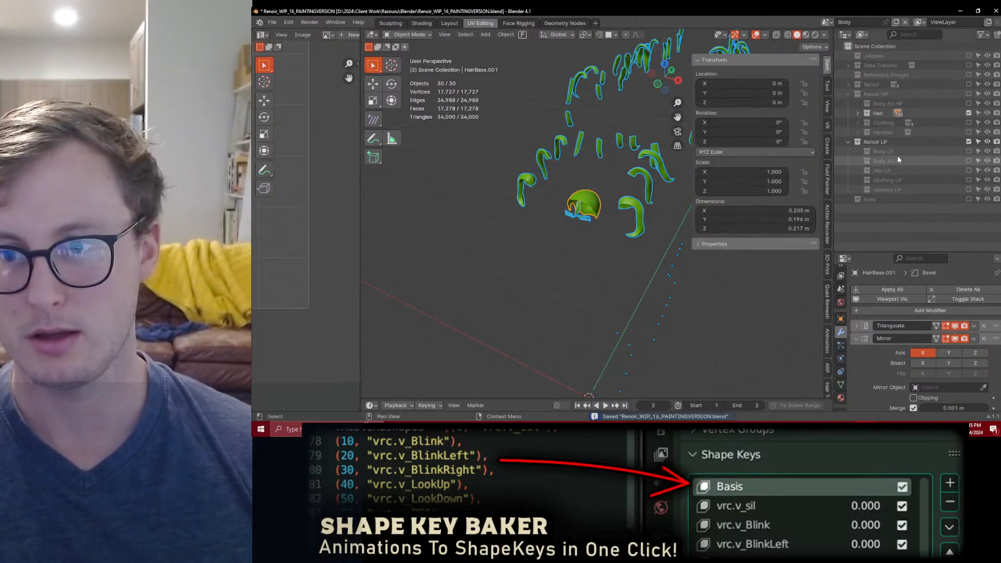
key("q")
left_click(601, 208)
left_click(555, 189)
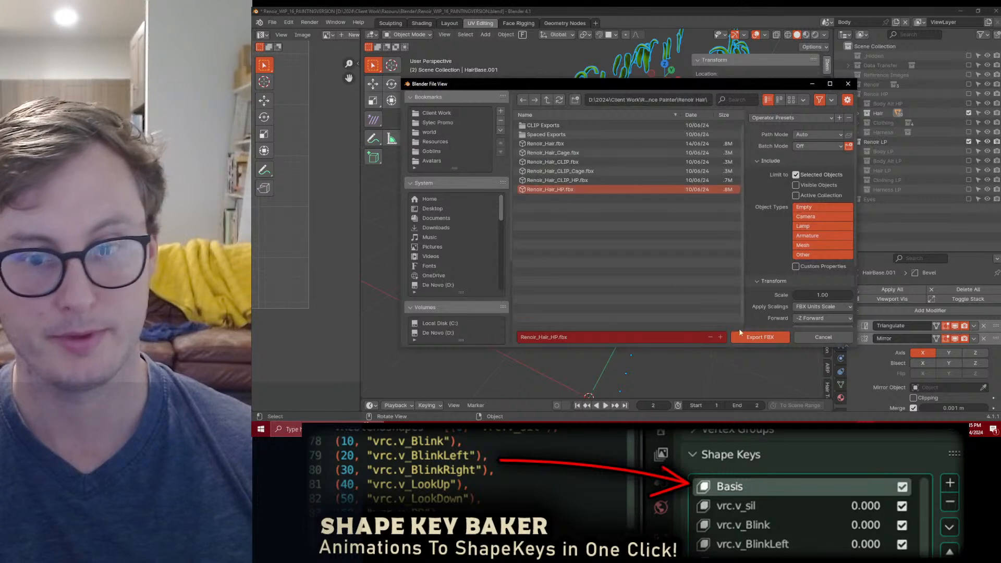
left_click(787, 119)
left_click(739, 172)
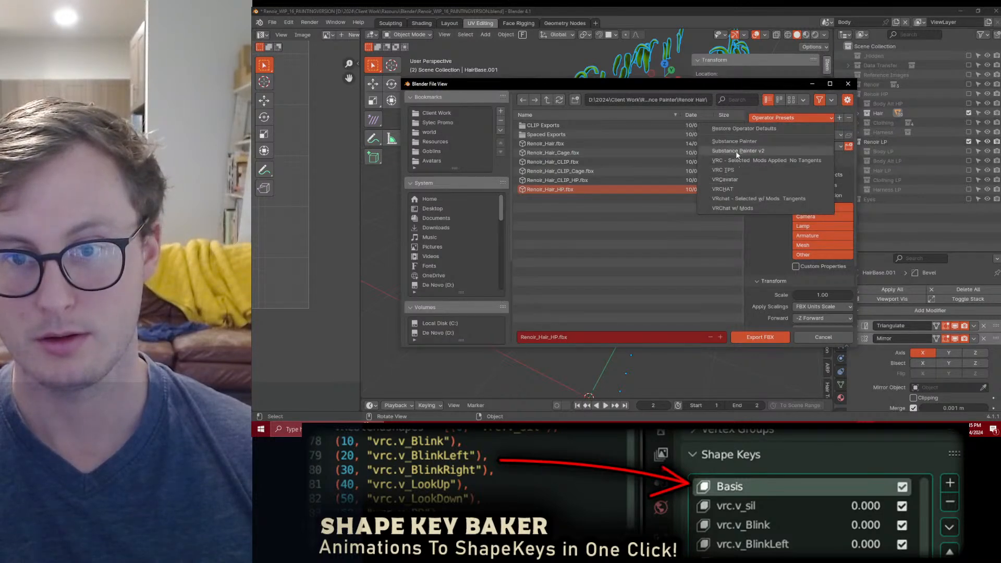
left_click(751, 337)
key("ctrl+s")
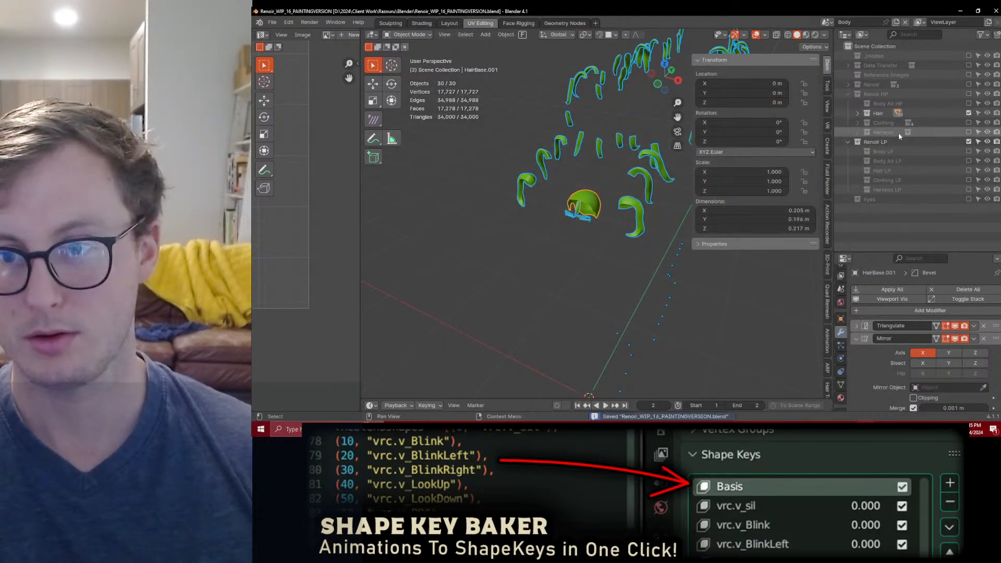
Step: Switch from the high-poly Hair collection to Hair LP, export all its objects as Renoir_Hair.fbx, and save the file
left_click(968, 113)
left_click(968, 171)
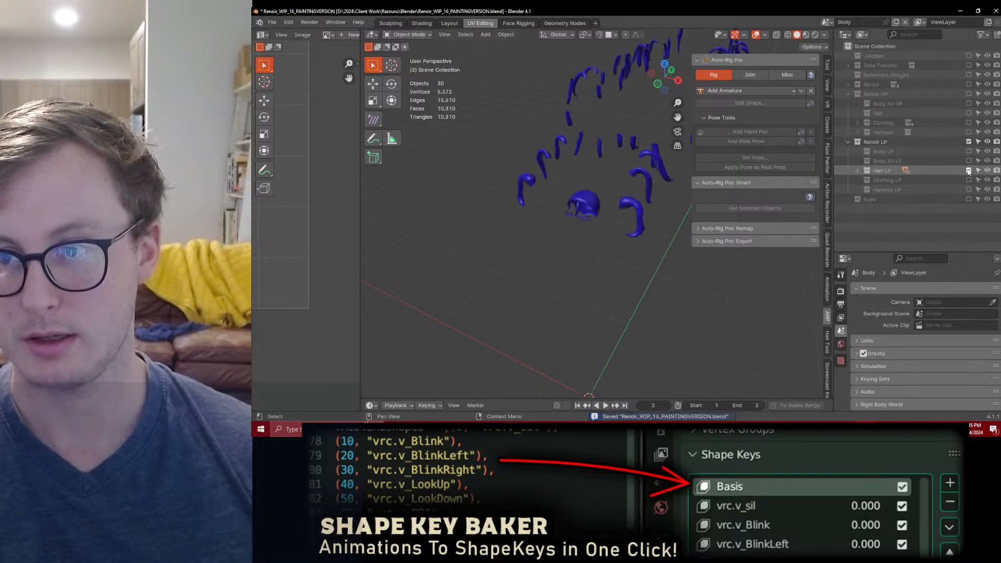
key("ctrl+shift+e")
left_click(545, 144)
key("ctrl+s")
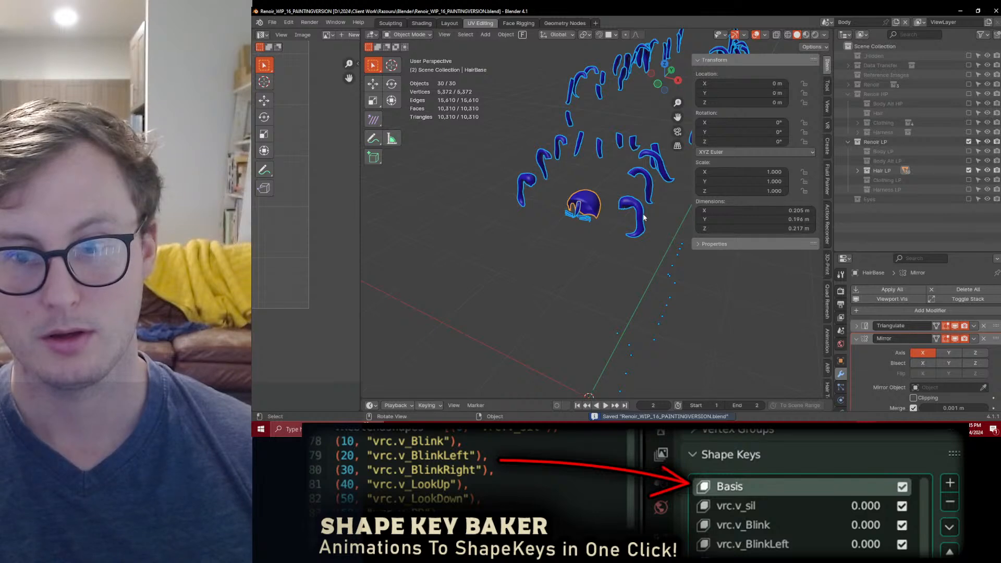
Step: Copy the Displace modifier from the curved front low-poly strand to the low-poly scalp mesh
left_click(633, 211)
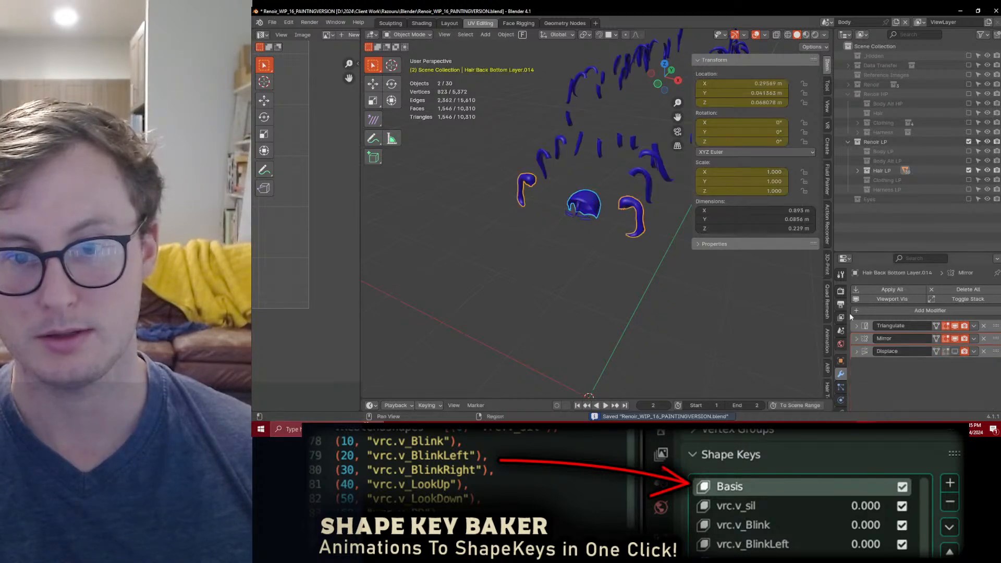
left_click(973, 352)
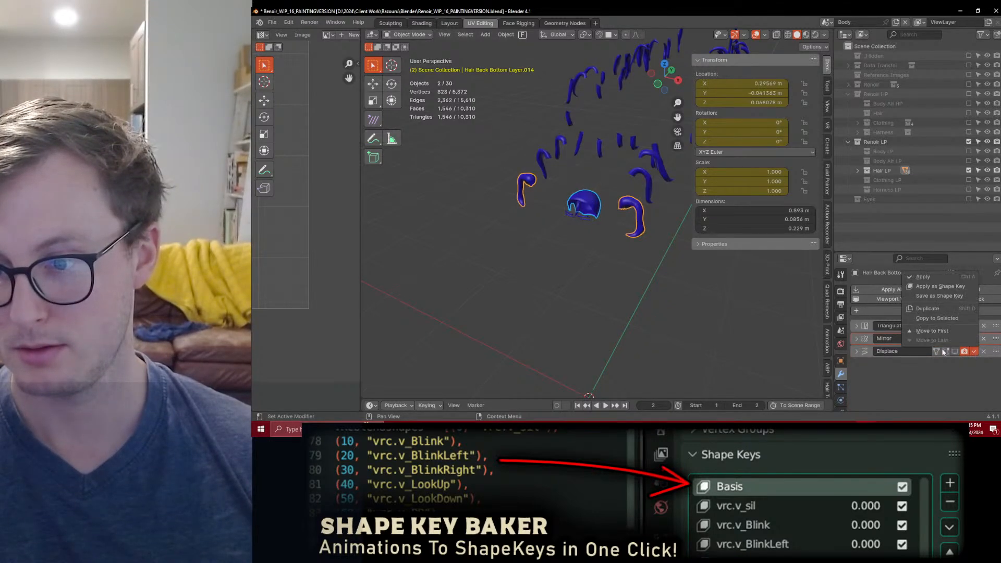
left_click(928, 322)
Step: Put the scalp mesh in Weight Paint mode and apply a linear weight gradient to its _Displace vertex group
left_click(593, 205)
scroll(597, 208, "up", 4)
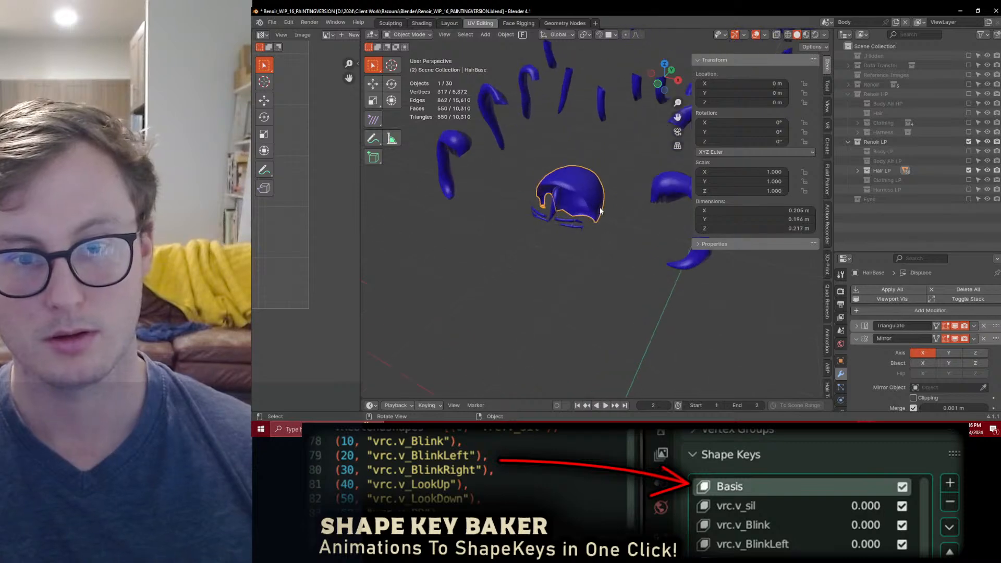
key("ctrl+Tab")
left_click(561, 183)
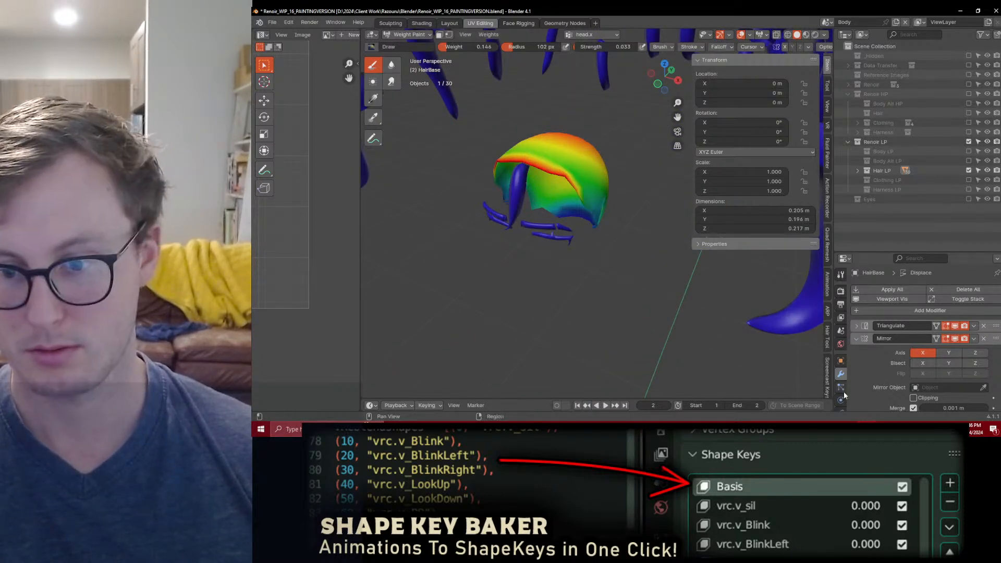
left_click(840, 367)
left_click(880, 331)
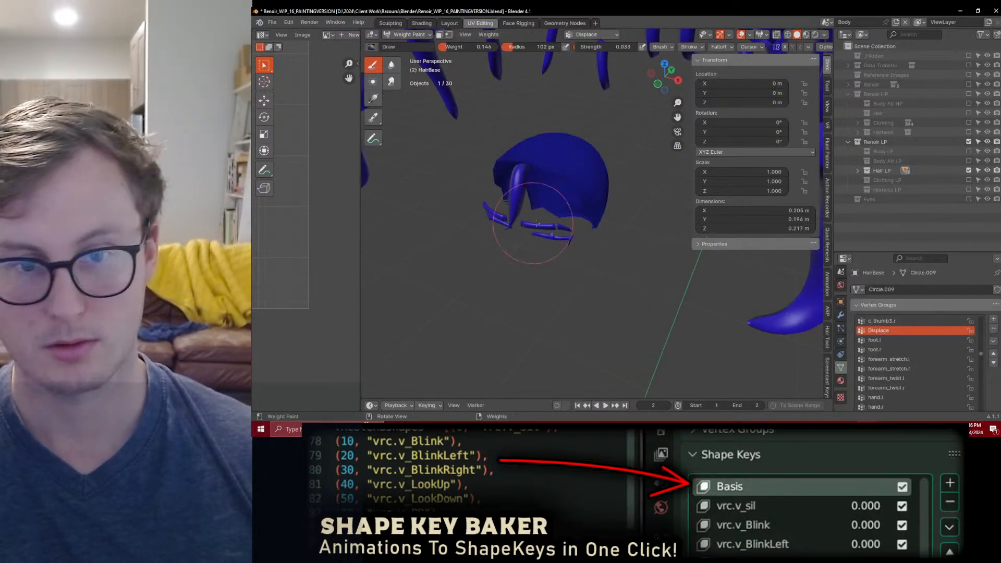
left_click_drag(981, 355, 979, 316)
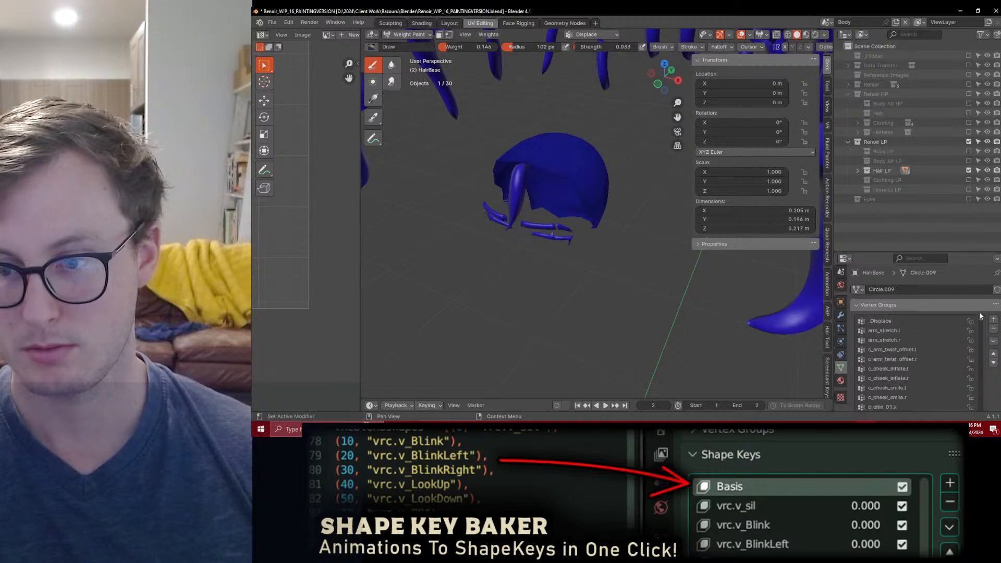
left_click(379, 98)
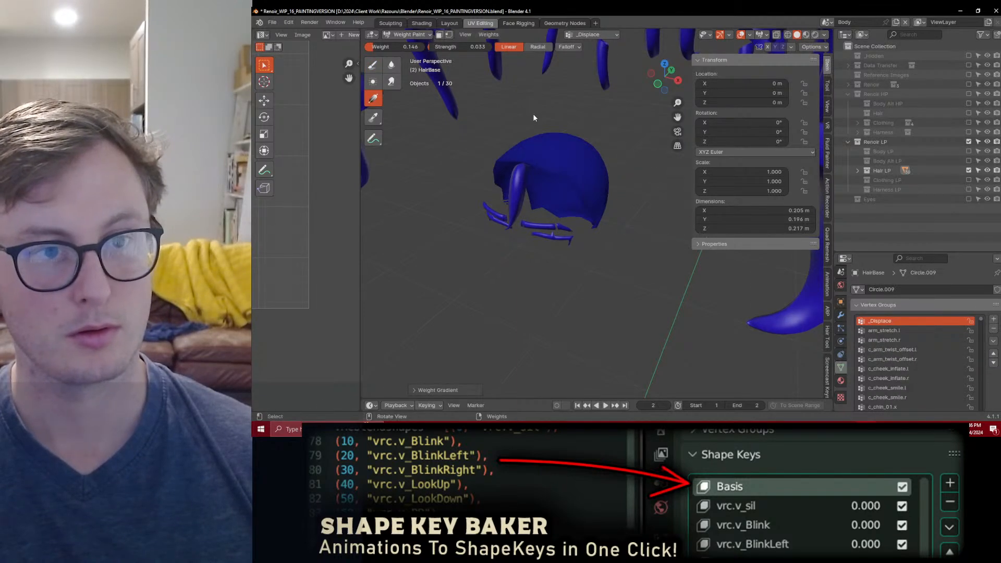
Step: Enable the scalp mesh's Displace modifier in the viewport, return to Object Mode, and save the file
left_click(841, 315)
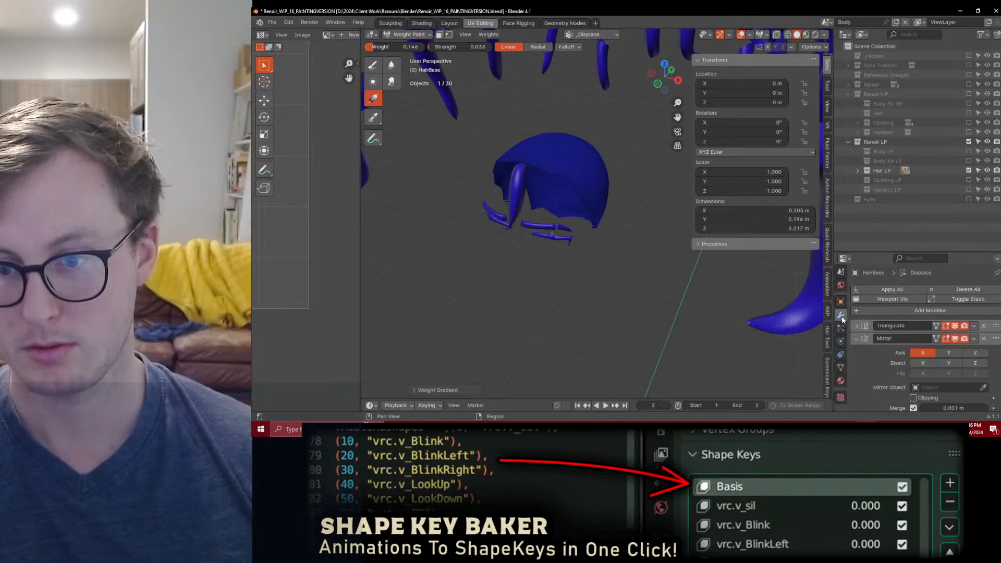
scroll(949, 344, "down", 5)
left_click(956, 405)
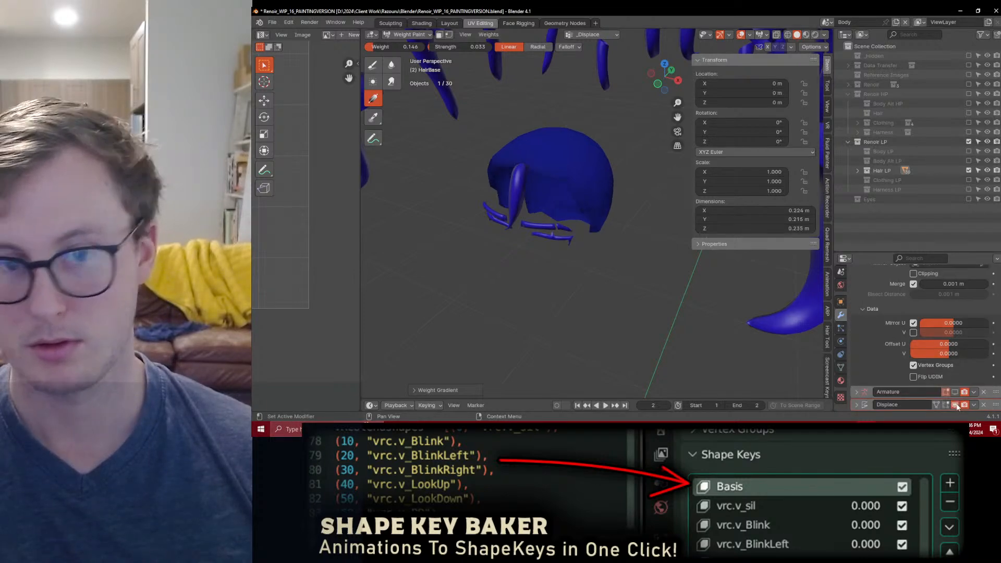
key("ctrl+Tab")
left_click(339, 214)
middle_click_drag(553, 209, 505, 203)
scroll(621, 212, "down", 6)
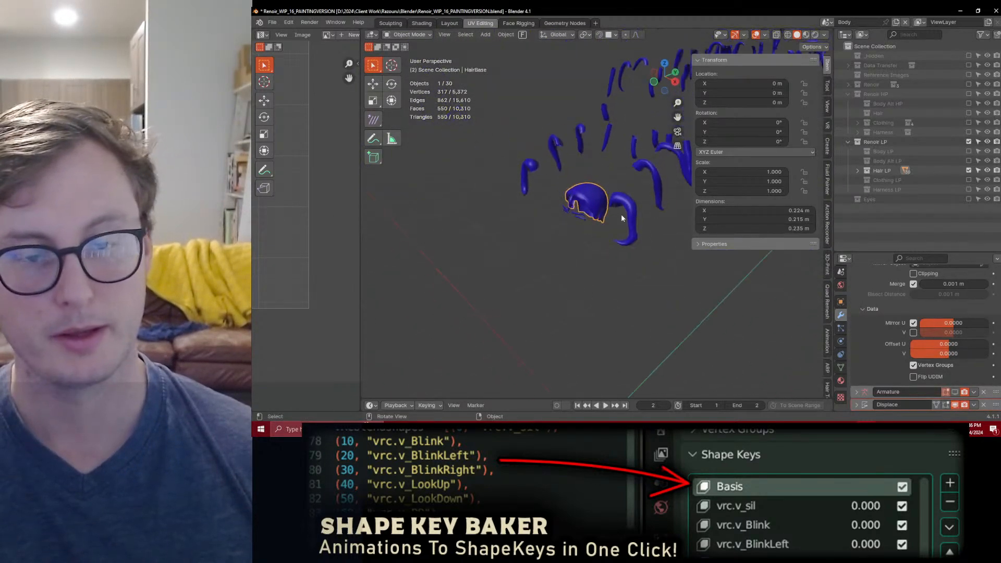
key("ctrl+s")
Step: Select all low-poly hair objects and copy the enabled Displace viewport visibility to them
key("a")
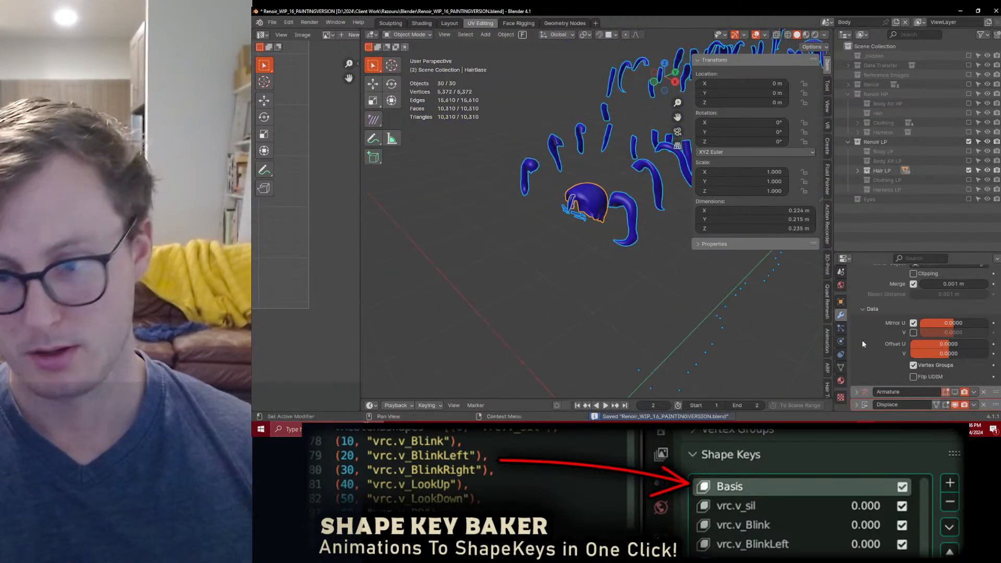
right_click(959, 405)
left_click(905, 311)
Step: Export the displaced low-poly hair over Renoir_Hair_Cage.fbx and save the Blender file
key("q")
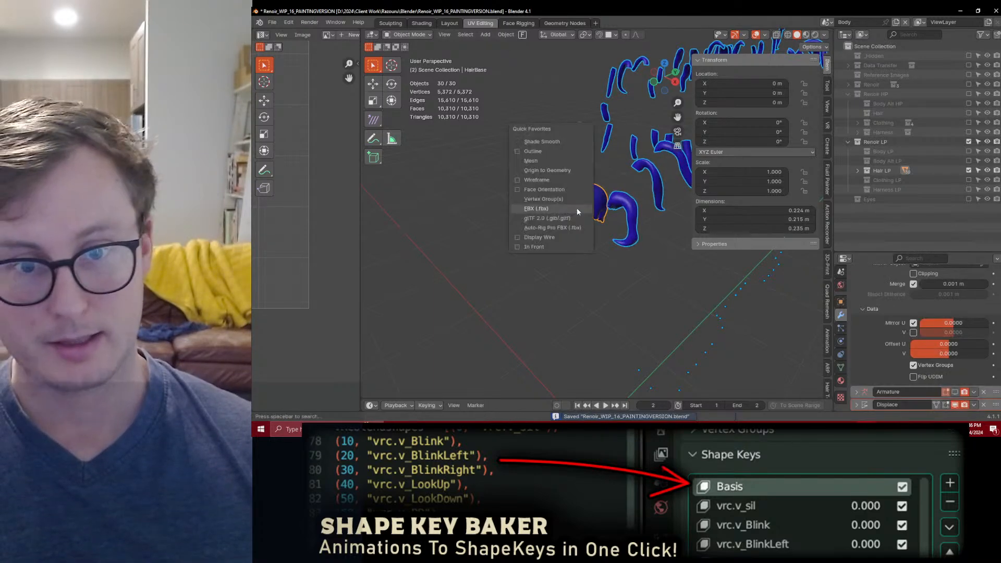
left_click(577, 208)
left_click(567, 163)
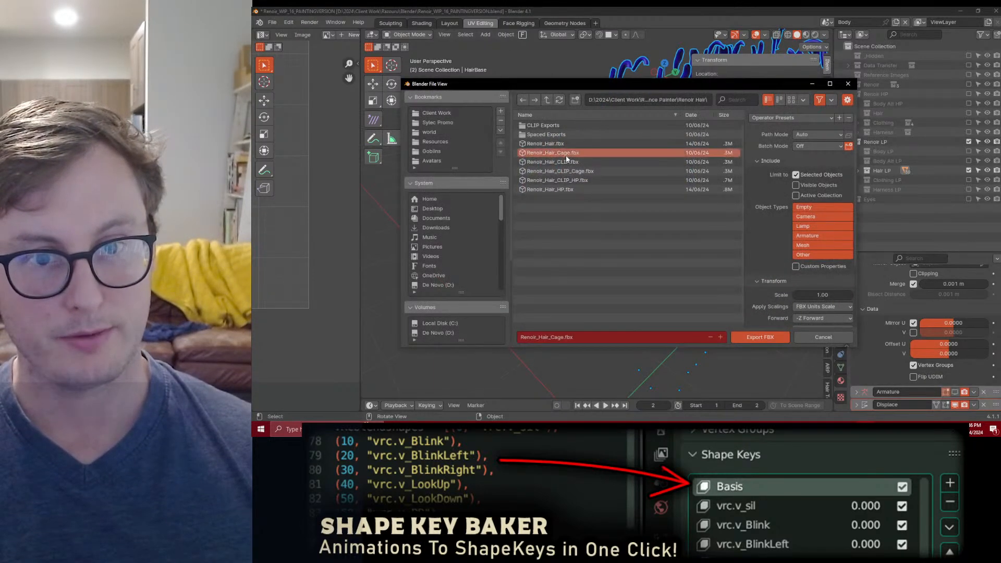
left_click(759, 337)
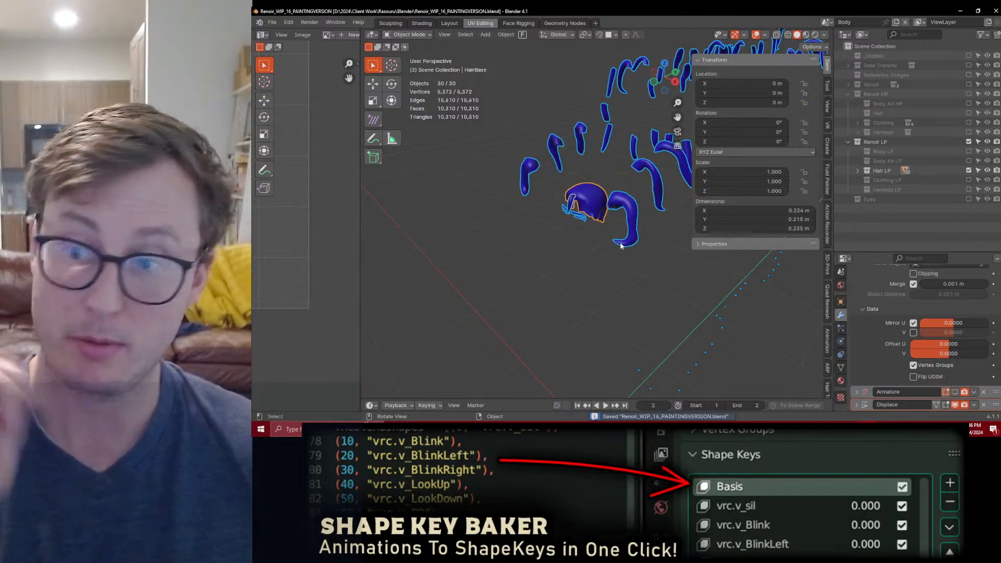
key("ctrl+s")
Step: Go to frame 1, where the strands are assembled, and export the displaced hair as Renoir_Hair_CLIP_Cage.fbx
key("Left")
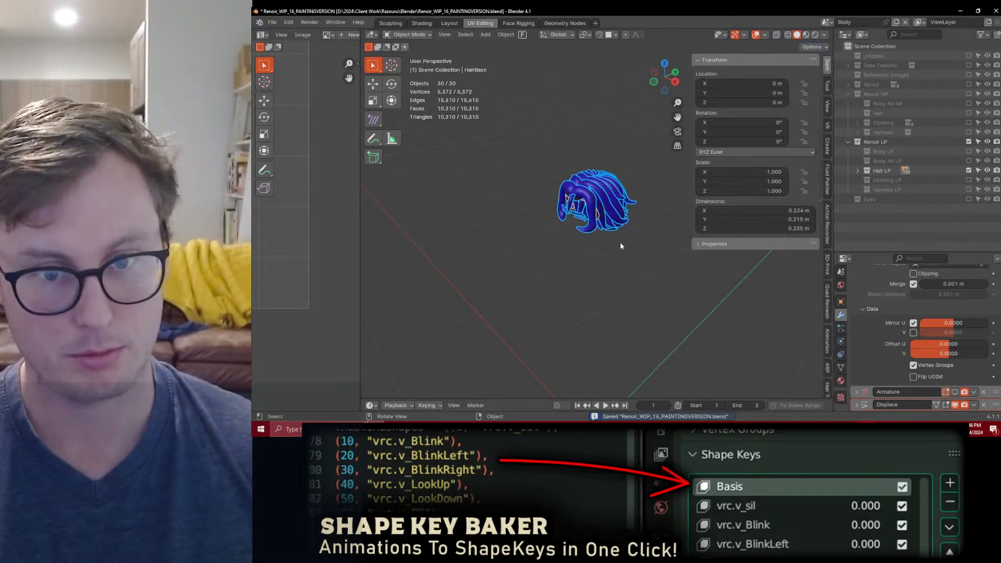
key("q")
left_click(614, 245)
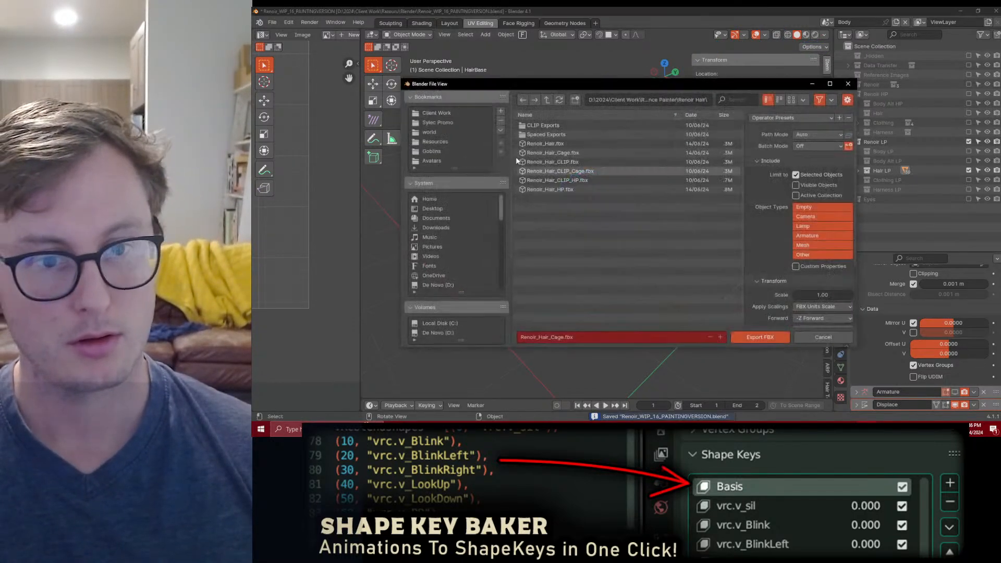
left_click(564, 173)
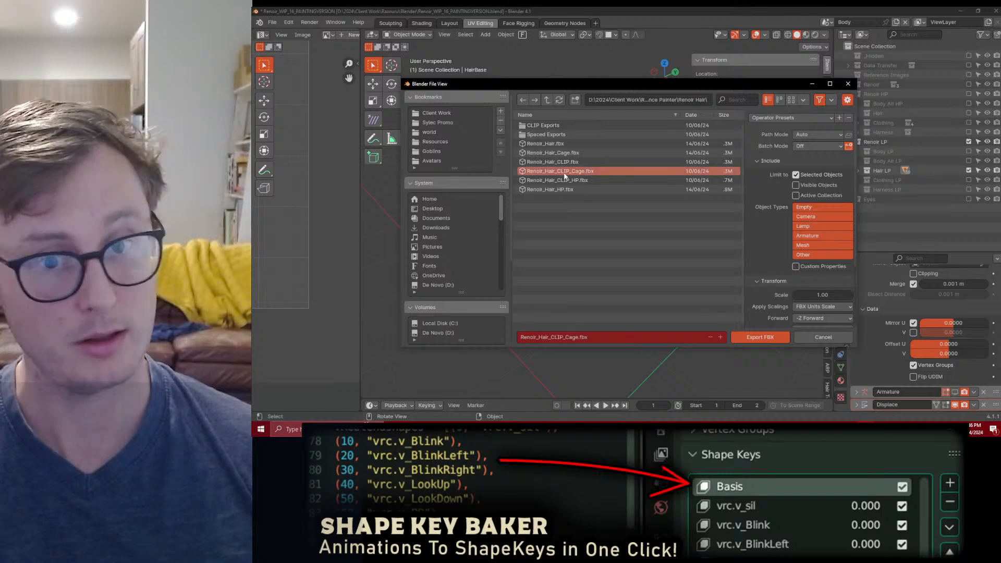
left_click(760, 337)
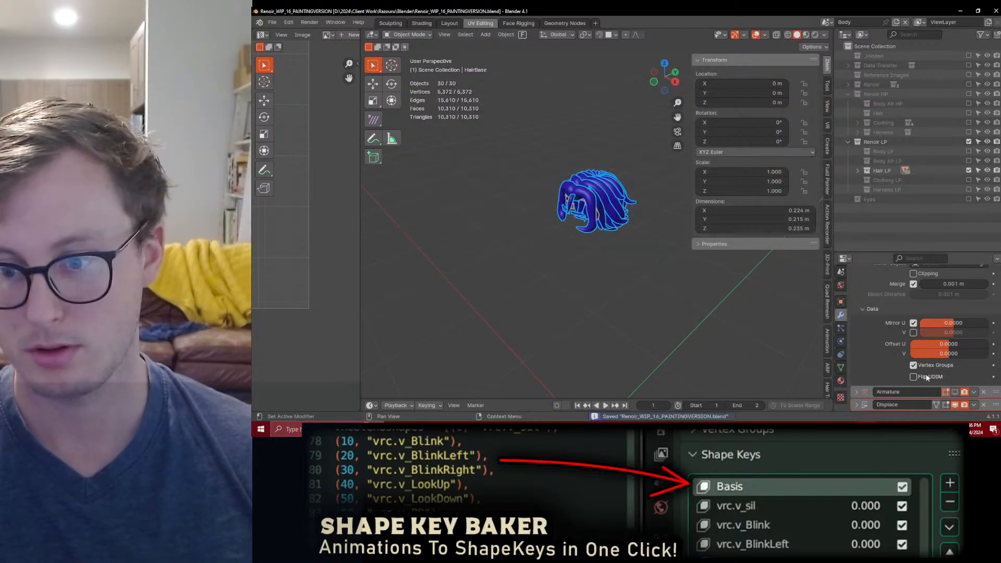
Step: Turn off the Displace modifier's viewport visibility on all selected hair objects and export them as Renoir_Hair_CLIP.fbx
right_click(957, 404)
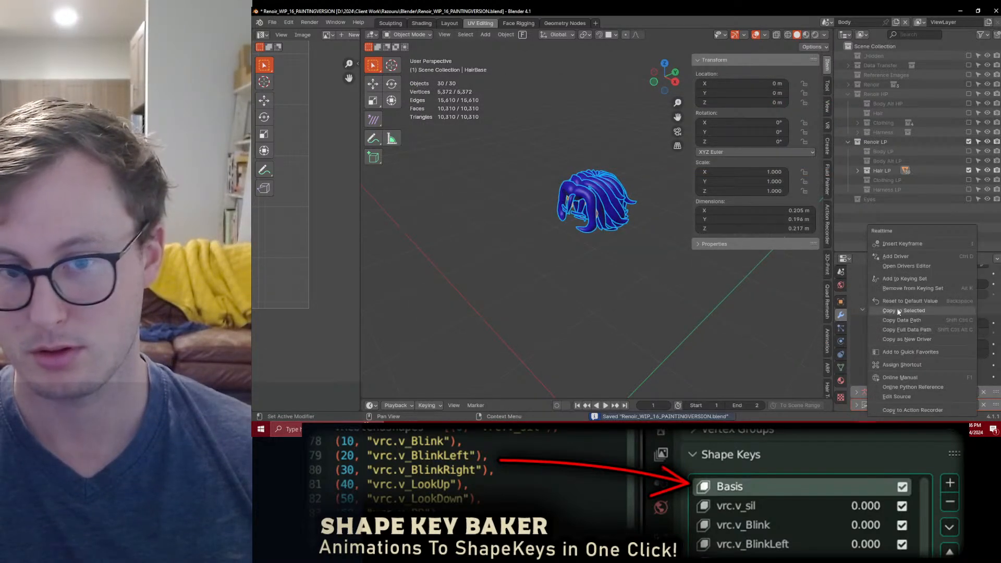
key("q")
left_click(644, 271)
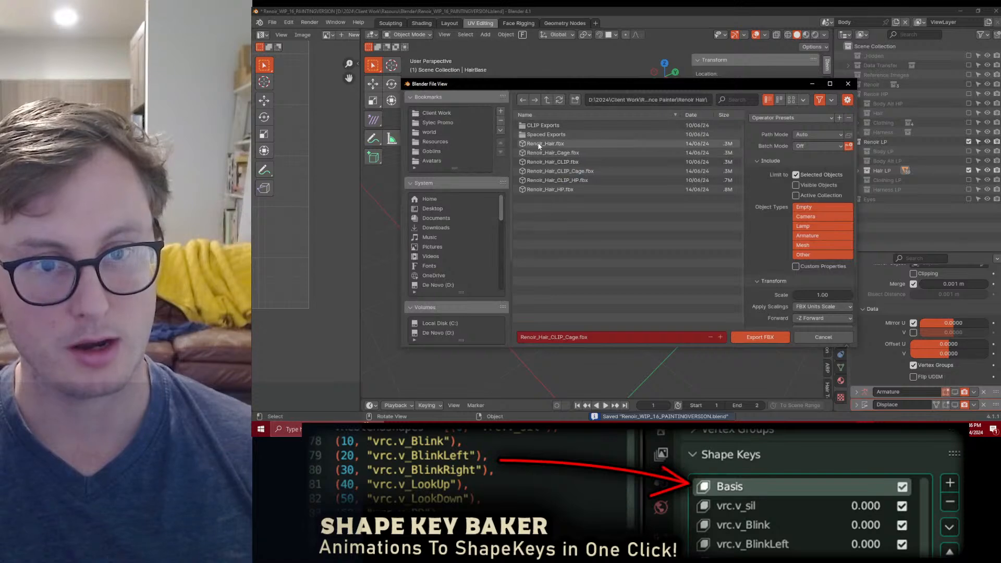
left_click(542, 161)
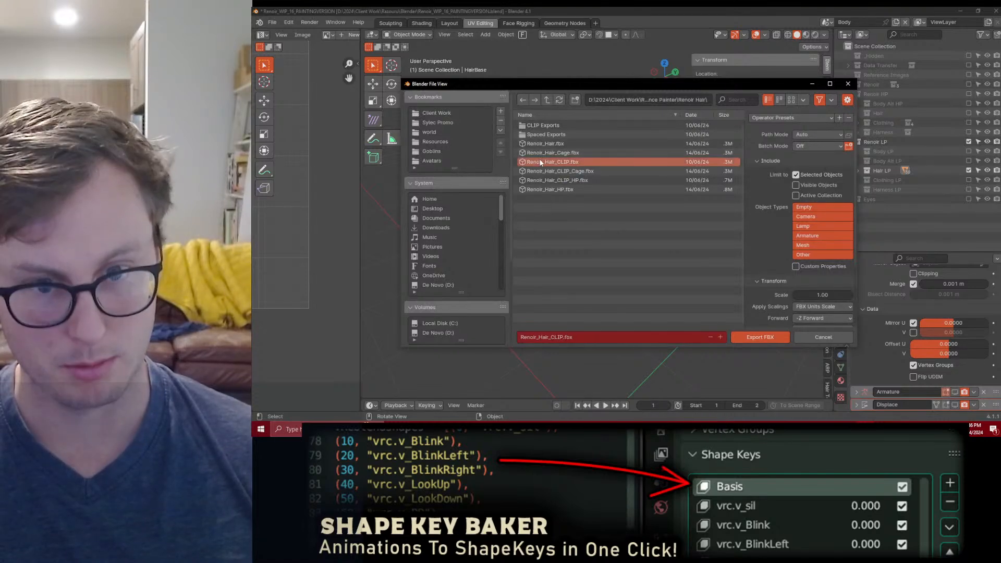
left_click(761, 337)
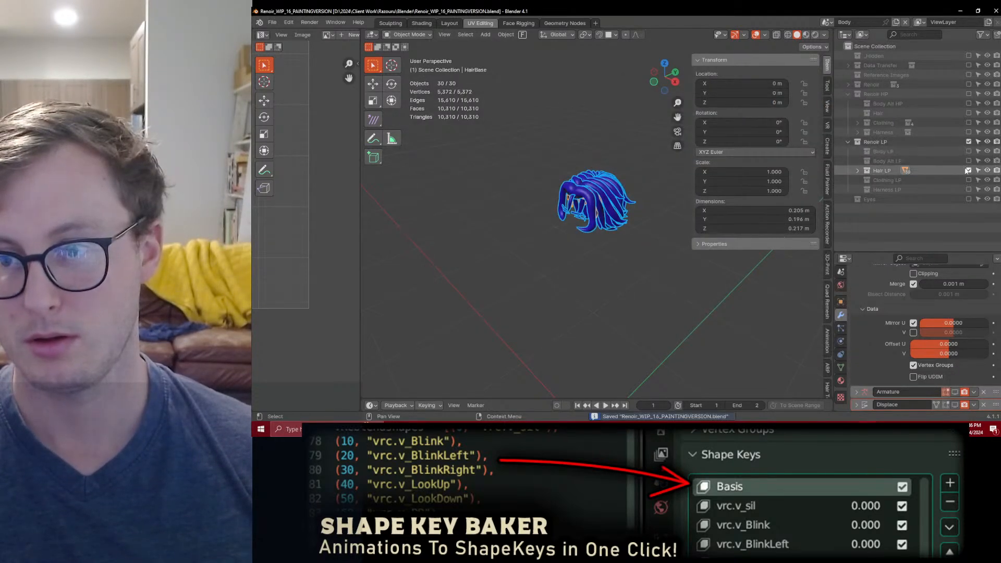
Step: Switch from Hair LP to the high-poly Hair collection and export its assembled hair as Renoir_Hair_CLIP_HP.fbx
left_click(969, 112)
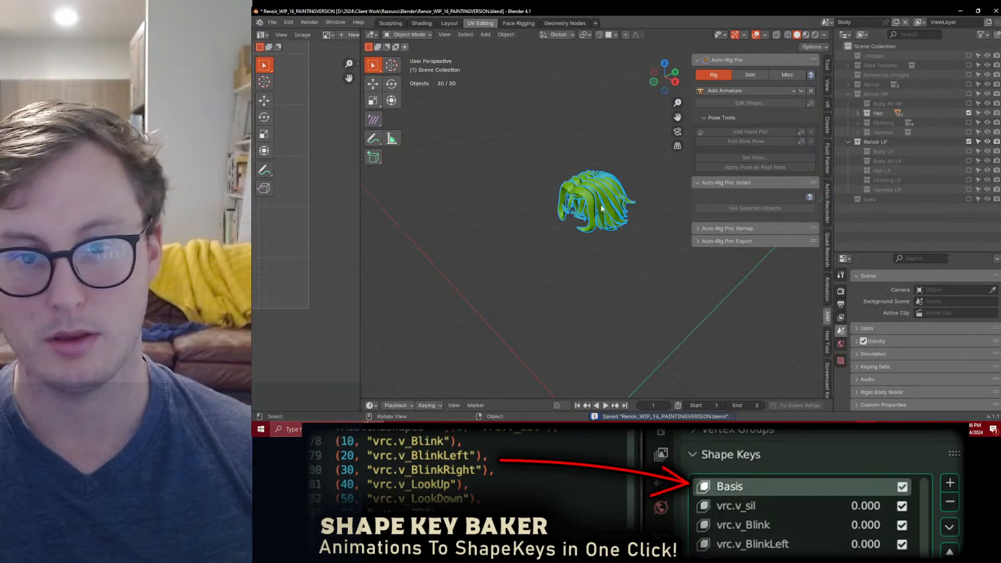
key("q")
left_click(600, 264)
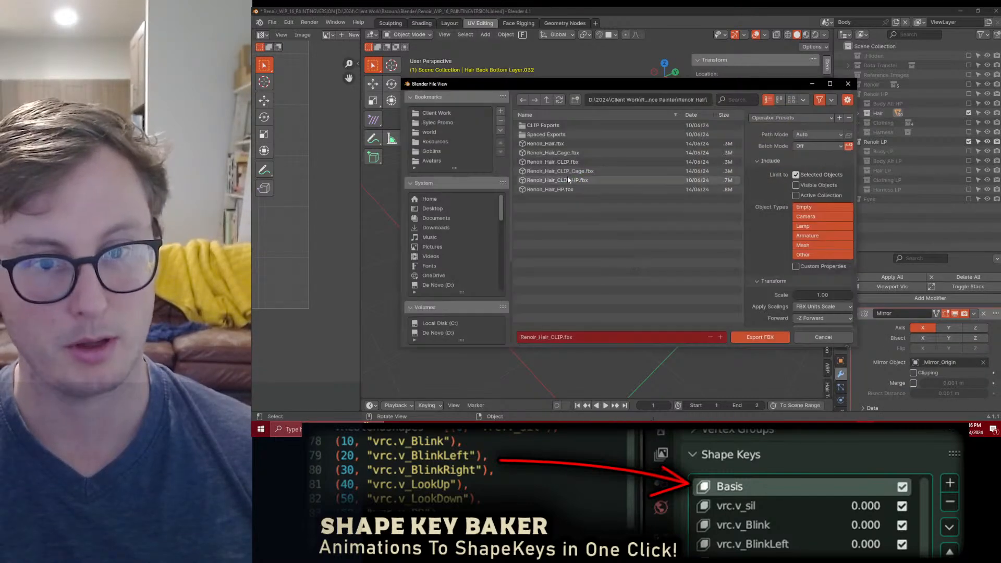
left_click(756, 337)
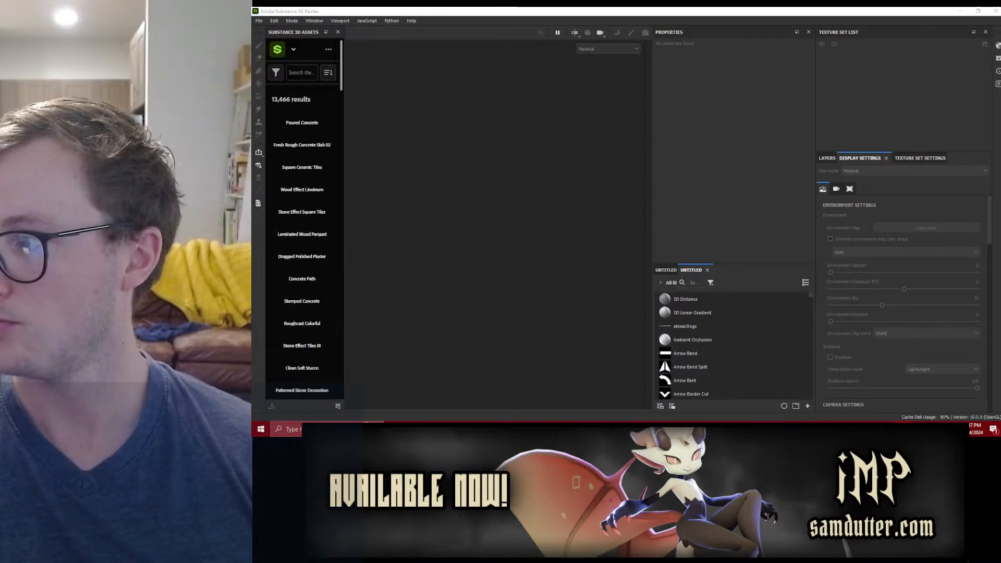
Step: In Substance 3D Painter, open the recent project Renoir_Hair_CLIP_01.spp
left_click(257, 21)
mouse_move(292, 46)
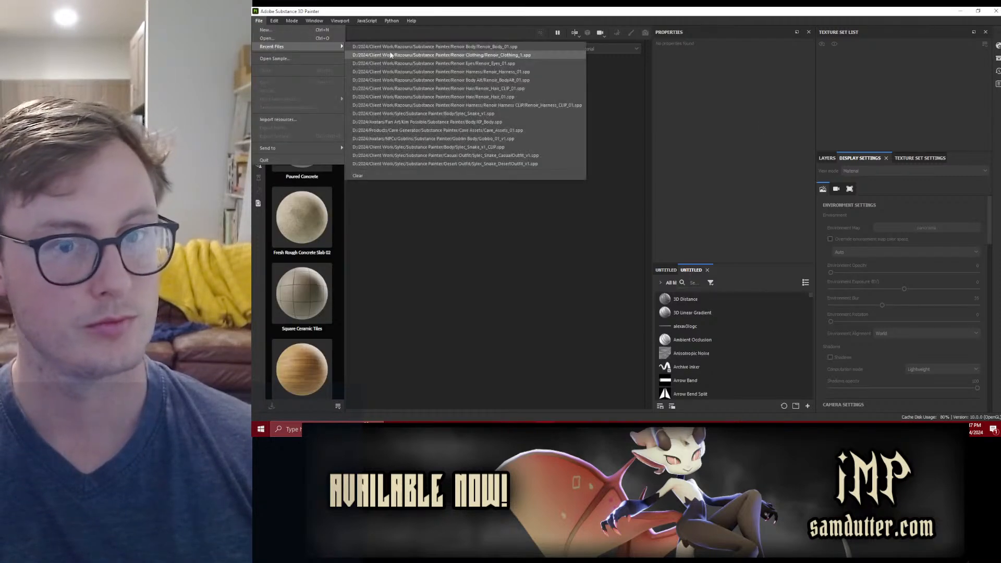
left_click(462, 88)
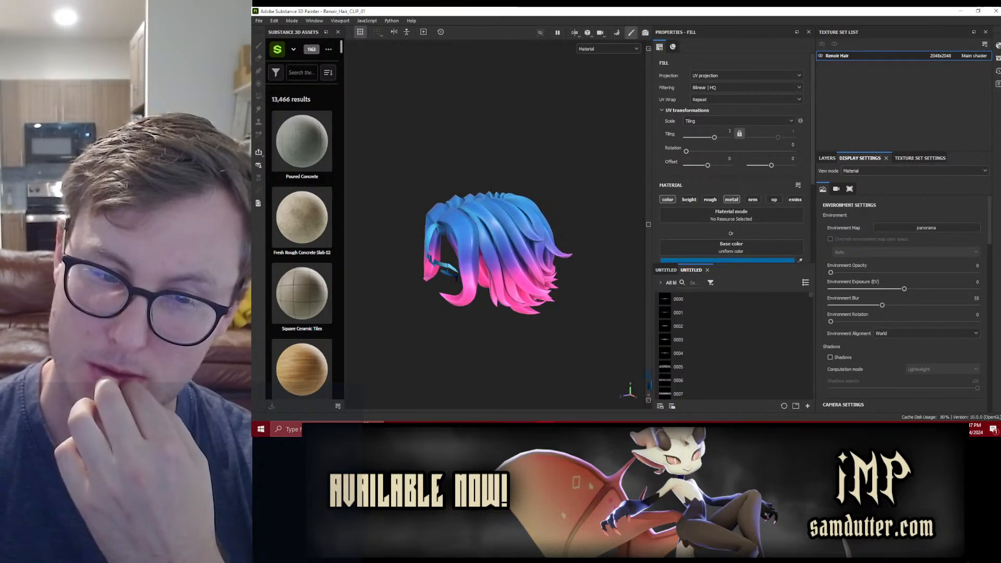
Step: Reload the project's hair mesh from the newly exported FBX and check the hair from underneath
scroll(496, 271, "up", 3)
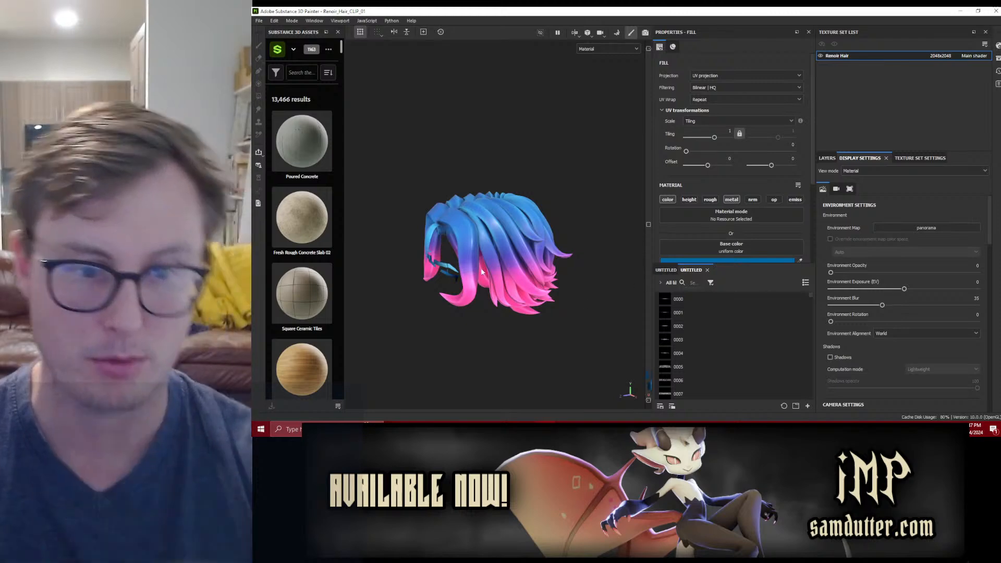
mouse_move(496, 273)
left_mouse_down("alt")
mouse_move(509, 313)
mouse_move(496, 268)
left_mouse_up("alt")
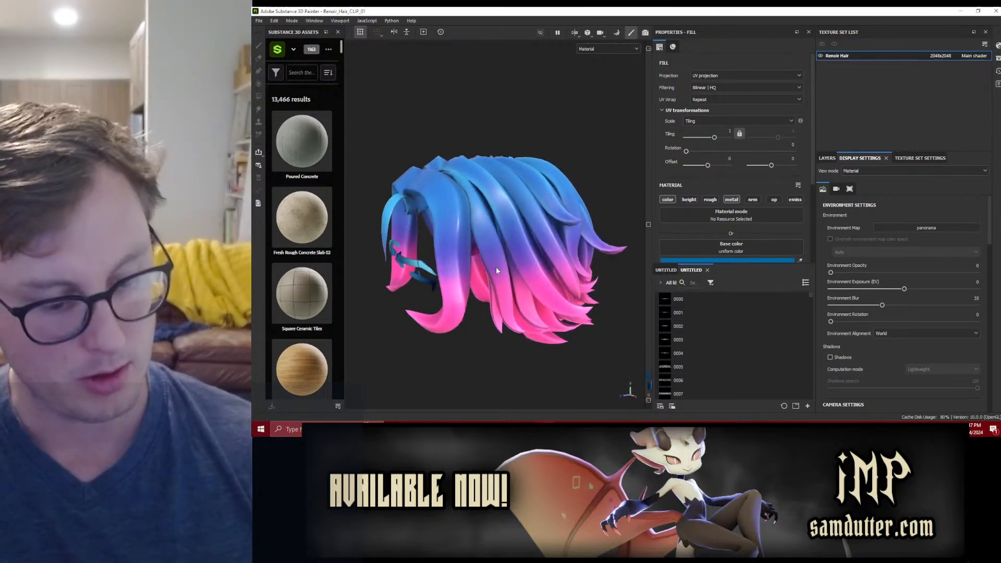
left_click_drag(551, 266, 552, 230, "alt")
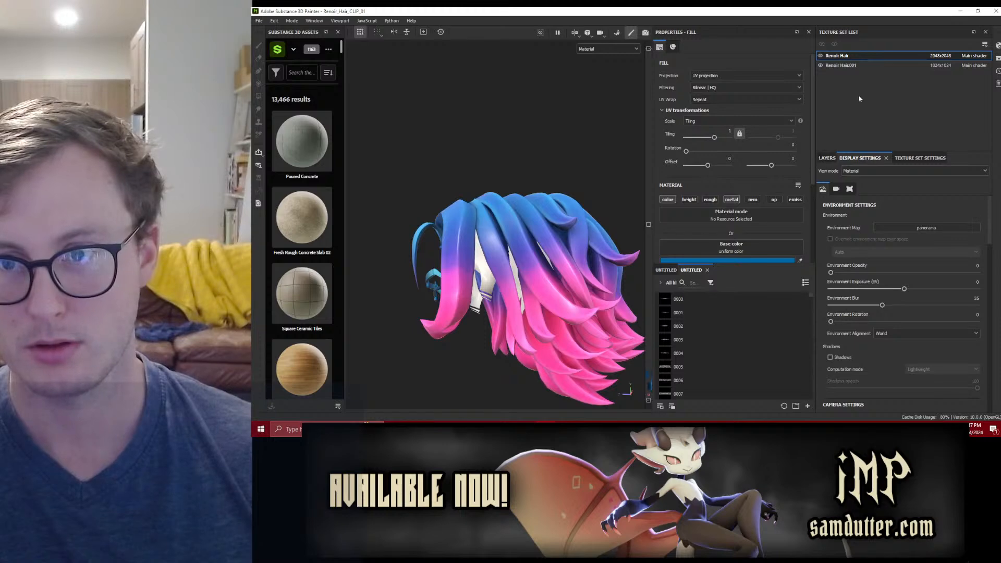
Step: Switch to Blender, exclude the high-poly Hair collection and enable the Hair LP collection
key("alt+Tab")
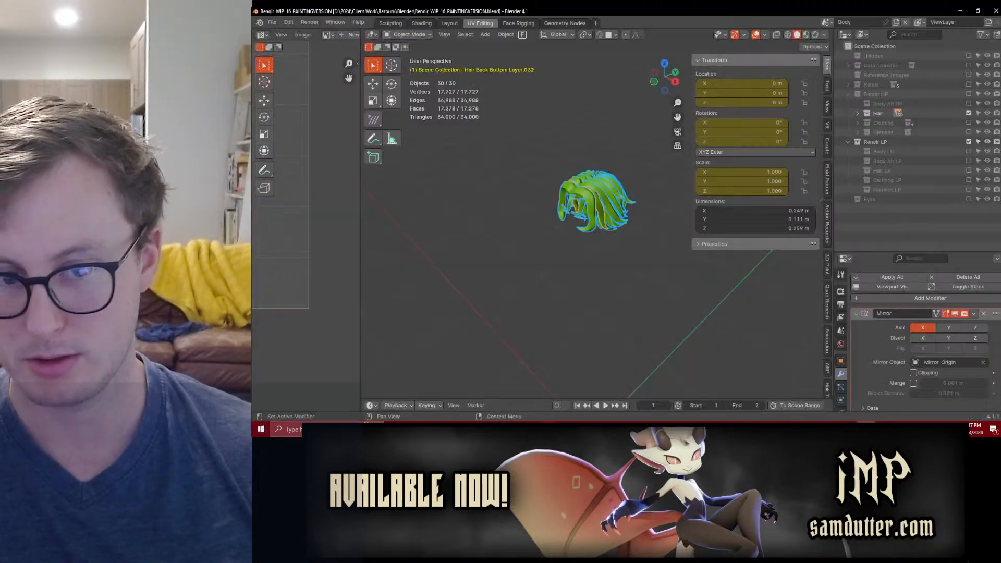
scroll(576, 241, "up", 5)
middle_click_drag(576, 240, 586, 209)
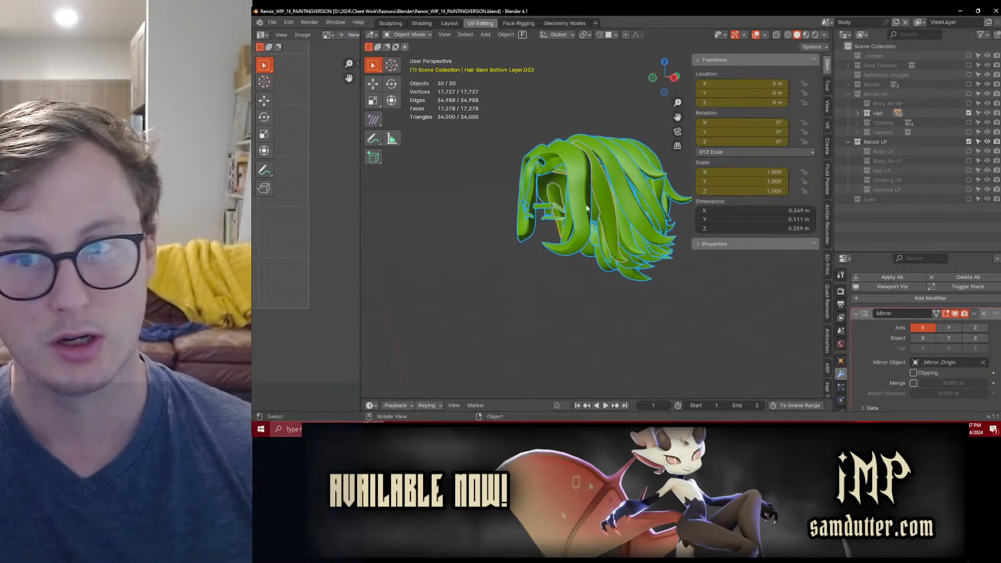
left_click(968, 112)
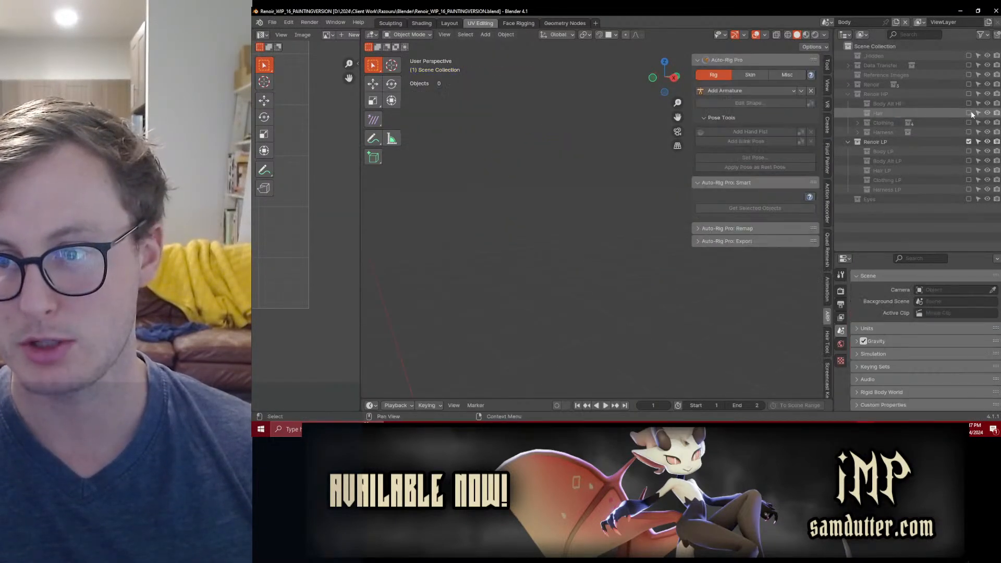
left_click(968, 170)
scroll(534, 253, "up", 5)
Step: Select the HairBase scalp mesh and a neighbouring hair strand, and copy the strand's Renoir Hair material to HairBase
left_click(606, 149, "shift")
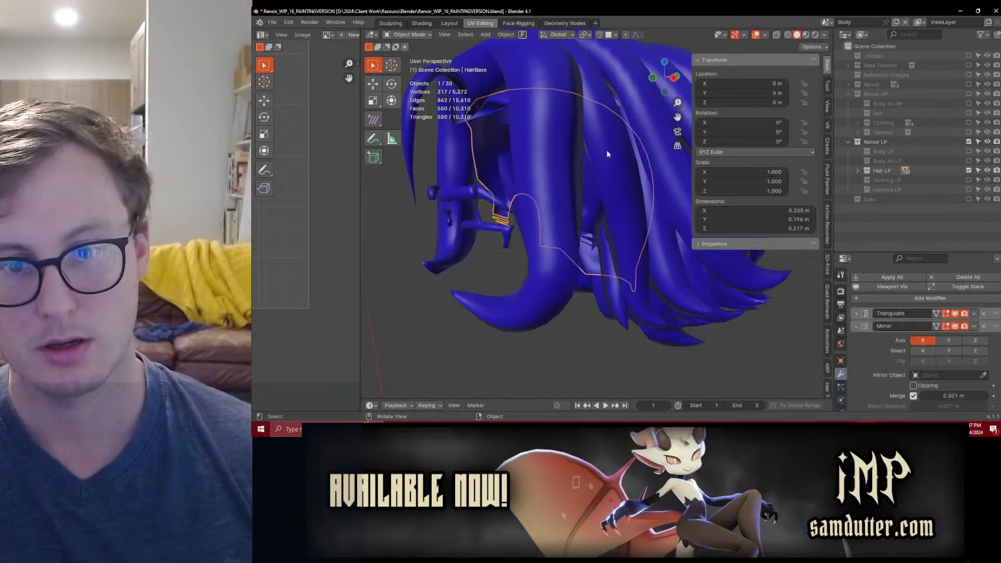
left_click(614, 146, "shift")
scroll(855, 404, "down", 3)
scroll(843, 404, "down", 3)
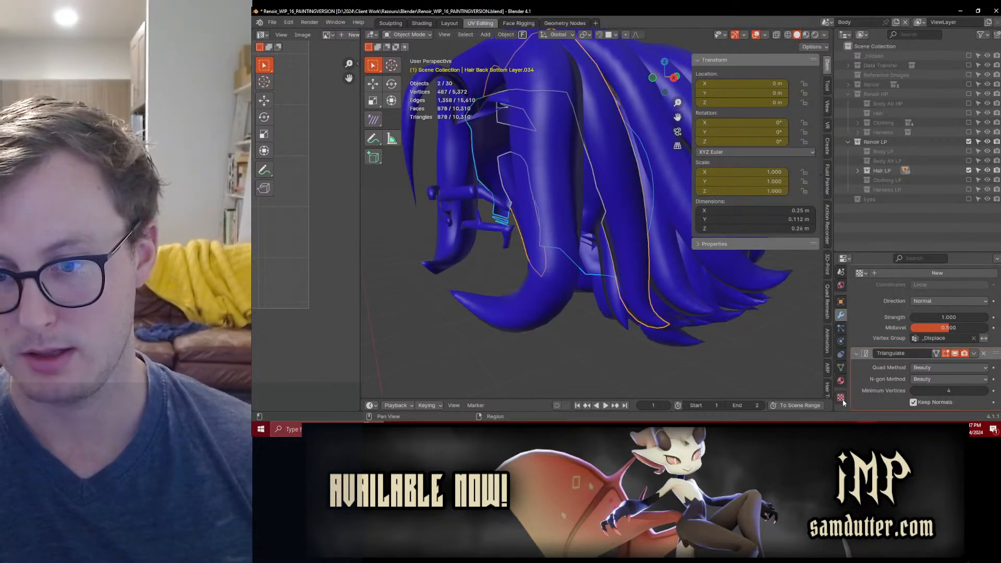
left_click(840, 382)
scroll(933, 307, "up", 3)
left_click(997, 311)
left_click(970, 331)
Step: Select all low-poly hair objects, export them over Renoir_Hair_CLIP.fbx, and save the Blender file
scroll(559, 266, "down", 5)
middle_click_drag(600, 251, 608, 261)
key("a")
key("q")
left_click(645, 246)
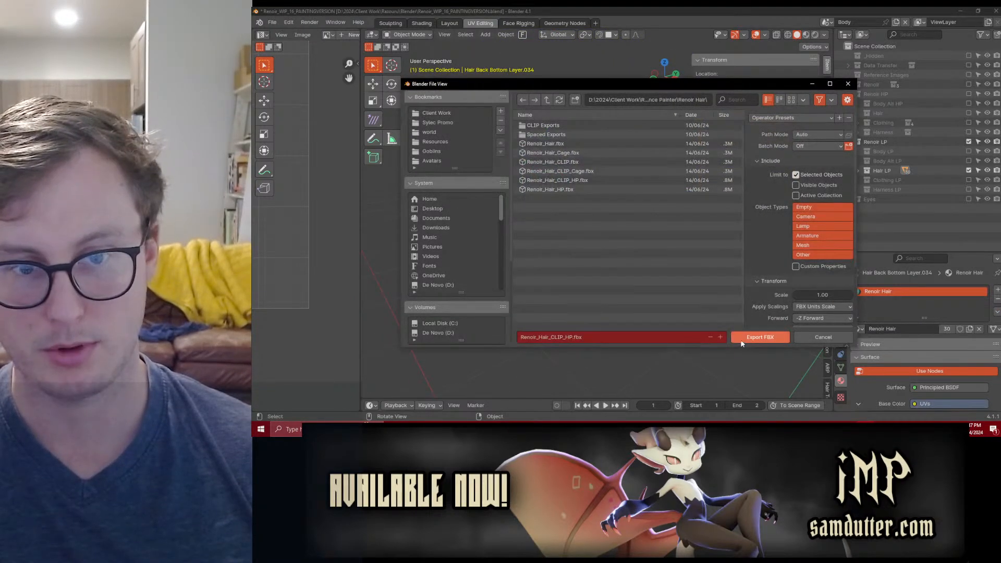
left_click(774, 341)
key("ctrl+s")
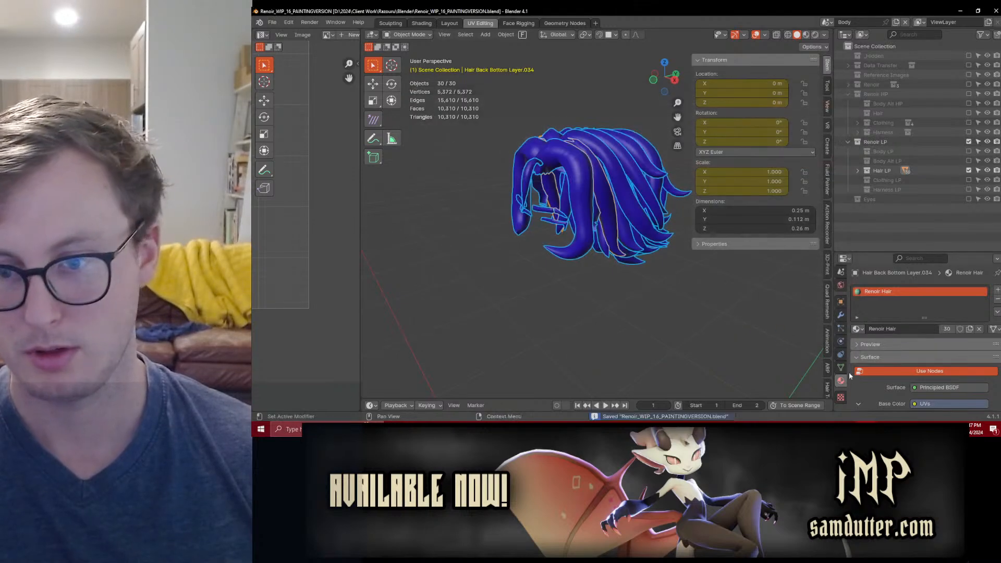
Step: Turn on the Displace modifier's viewport visibility for all selected hair objects and export them as Renoir_Hair_CLIP_Cage.fbx
left_click(841, 316)
right_click(954, 341)
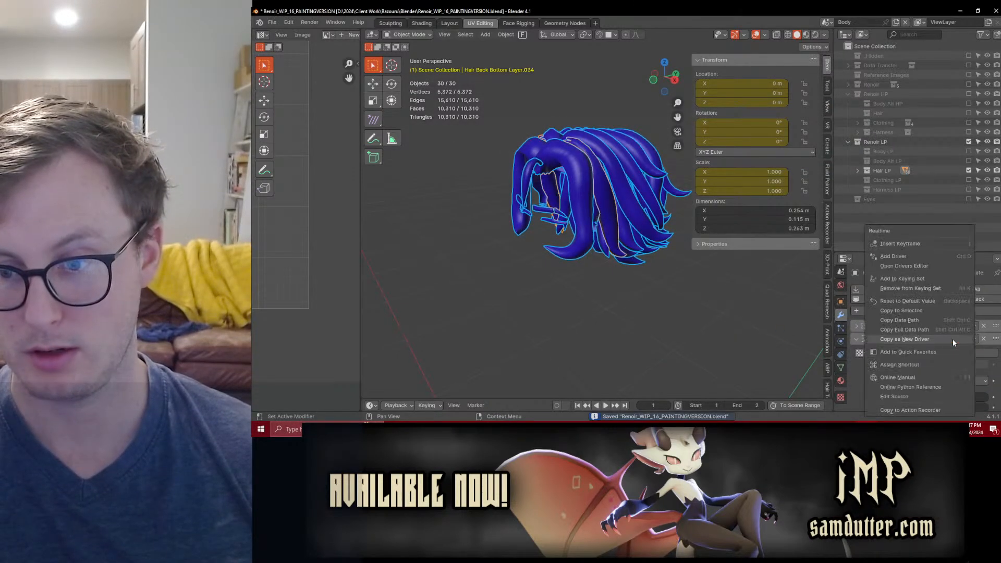
left_click(915, 311)
key("q")
left_click(605, 245)
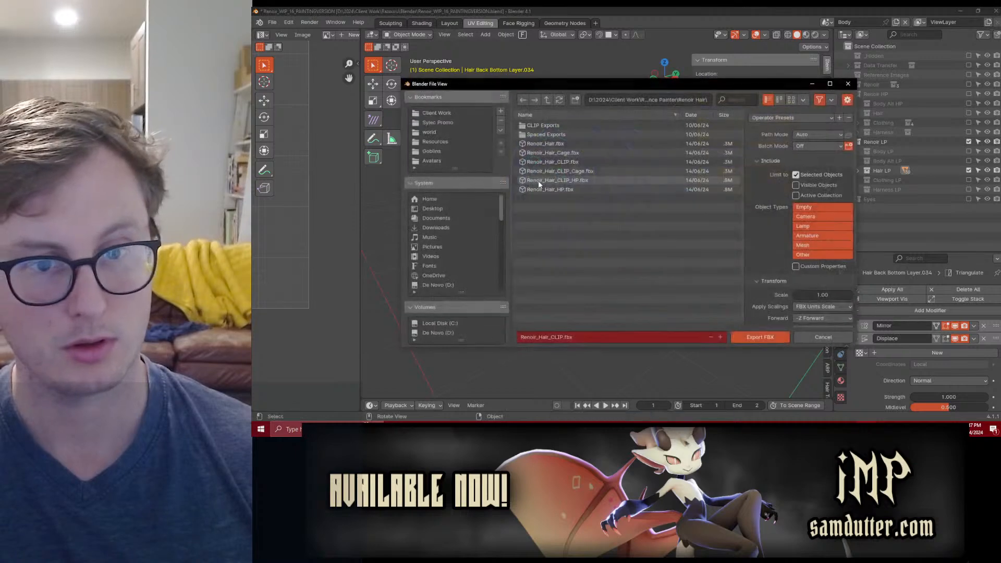
left_click(587, 171)
left_click(758, 337)
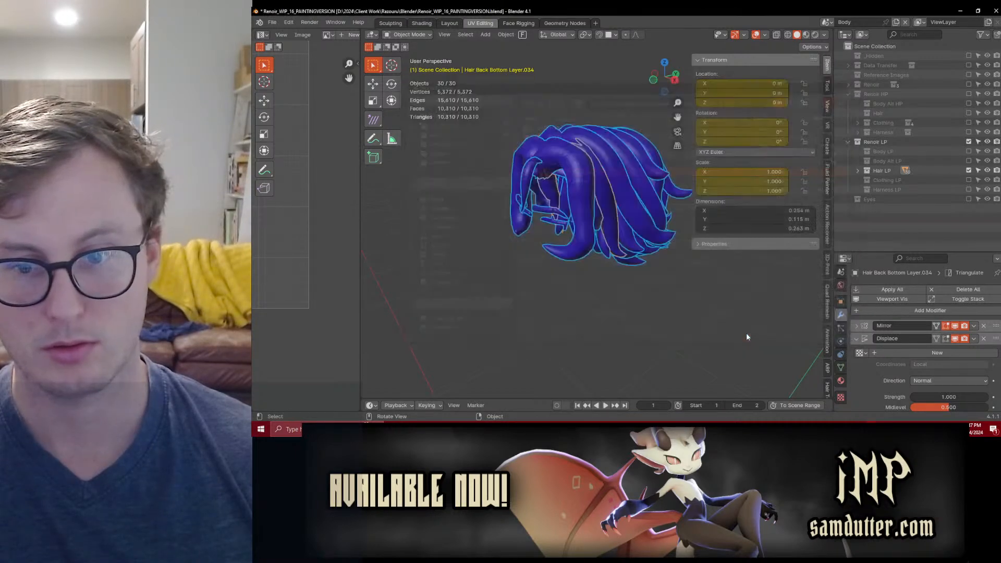
Step: Switch to Substance 3D Painter, reload the hair mesh from the updated export, and save the project
key("alt+Tab")
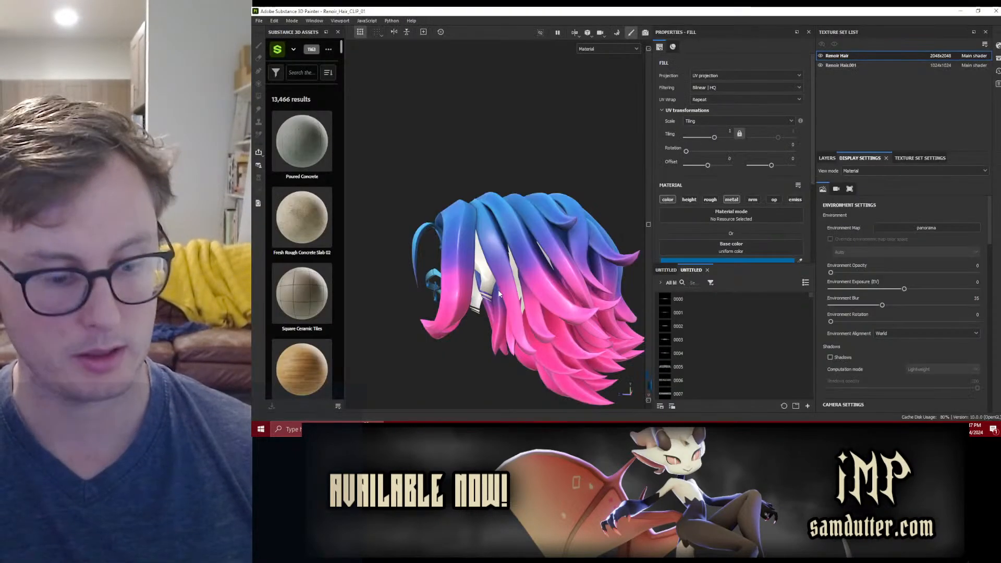
key("ctrl+shift+r")
left_click_drag(529, 281, 535, 236, "alt")
scroll(545, 235, "down", 5)
key("ctrl+s")
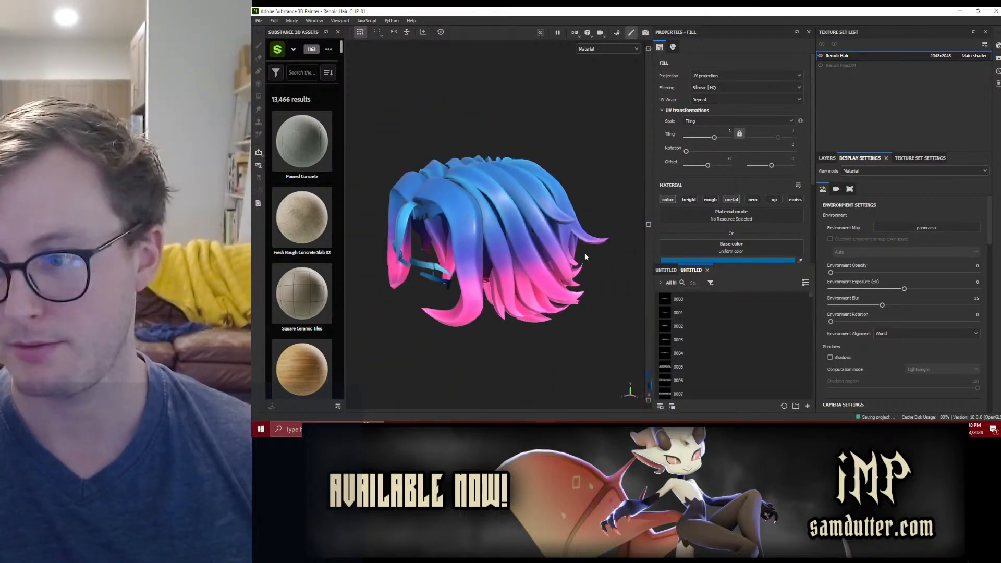
Step: Bake the selected mesh maps for the Renoir Hair texture set and return to painting mode
left_click(292, 20)
left_click(310, 44)
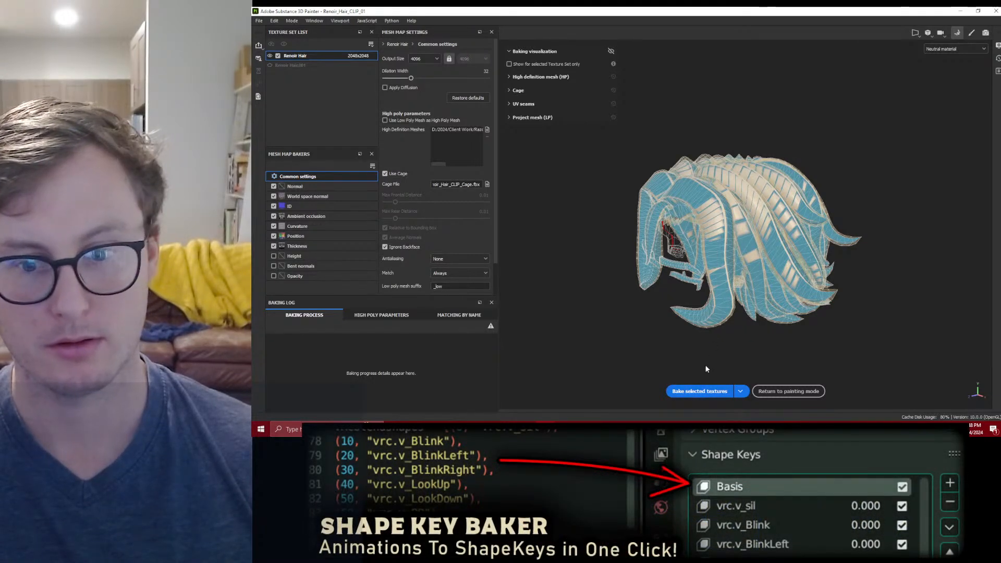
left_click(700, 390)
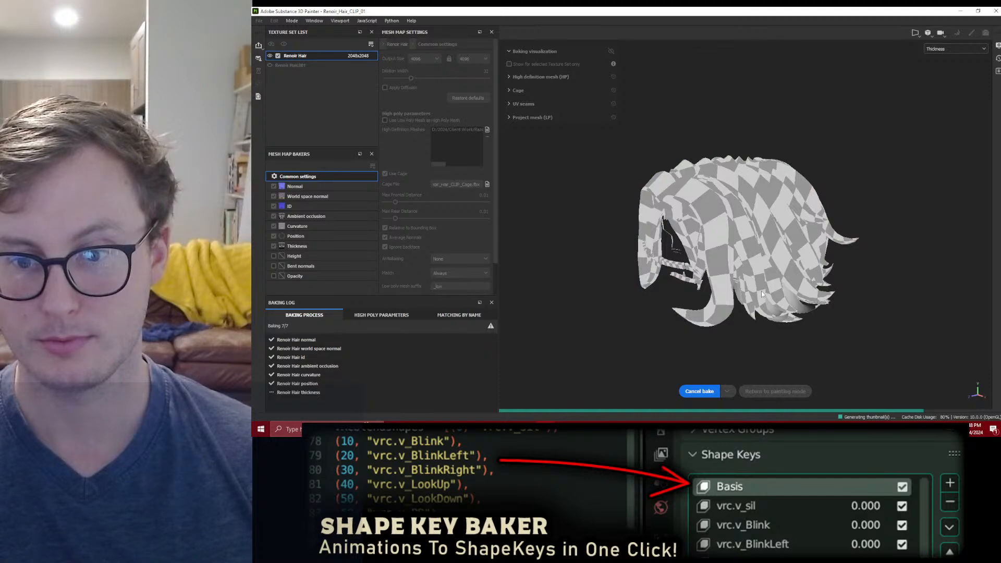
left_click(772, 393)
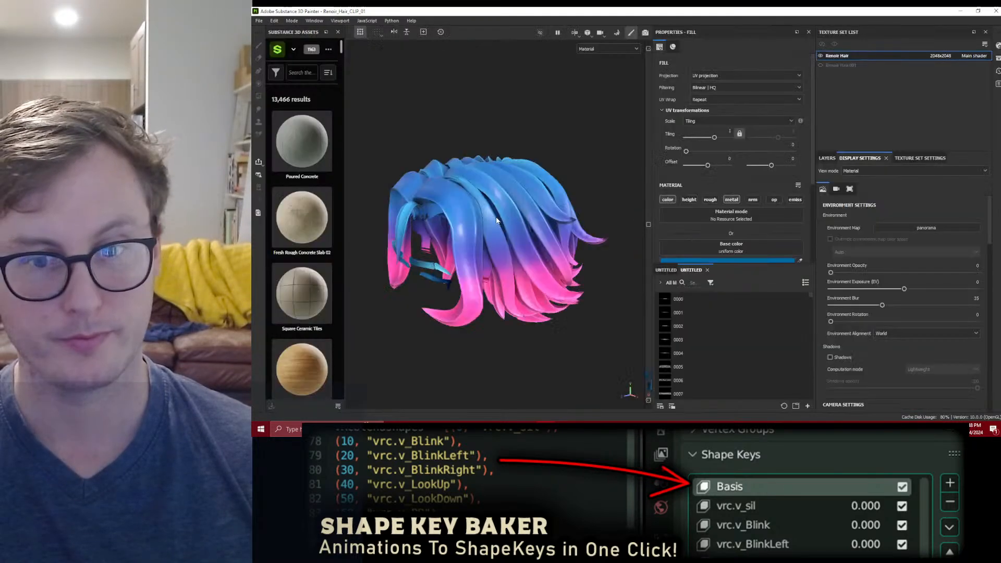
Step: Inspect the baked hair up close from below and in front, including the scalp mesh and front hairline, for bake errors
left_click_drag(477, 246, 481, 165, "alt")
scroll(462, 221, "up", 4)
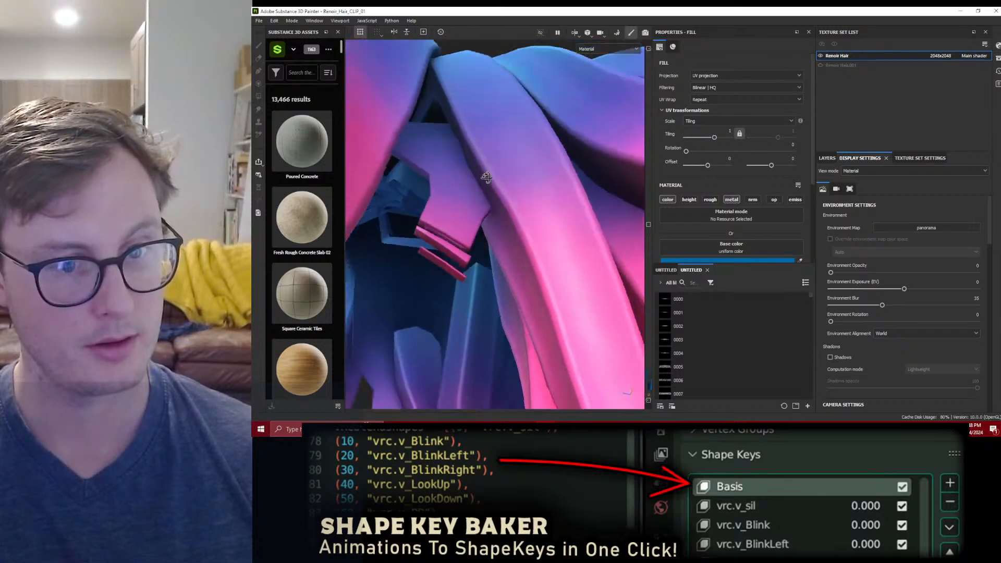
scroll(490, 201, "down", 3)
scroll(490, 200, "down", 4)
left_click_drag(490, 200, 469, 183, "alt")
scroll(469, 182, "up", 1)
middle_click_drag(469, 182, 517, 255, "alt")
scroll(517, 256, "up", 4)
left_click_drag(517, 256, 486, 305, "alt")
left_click_drag(483, 269, 438, 285, "alt")
scroll(552, 304, "down", 3)
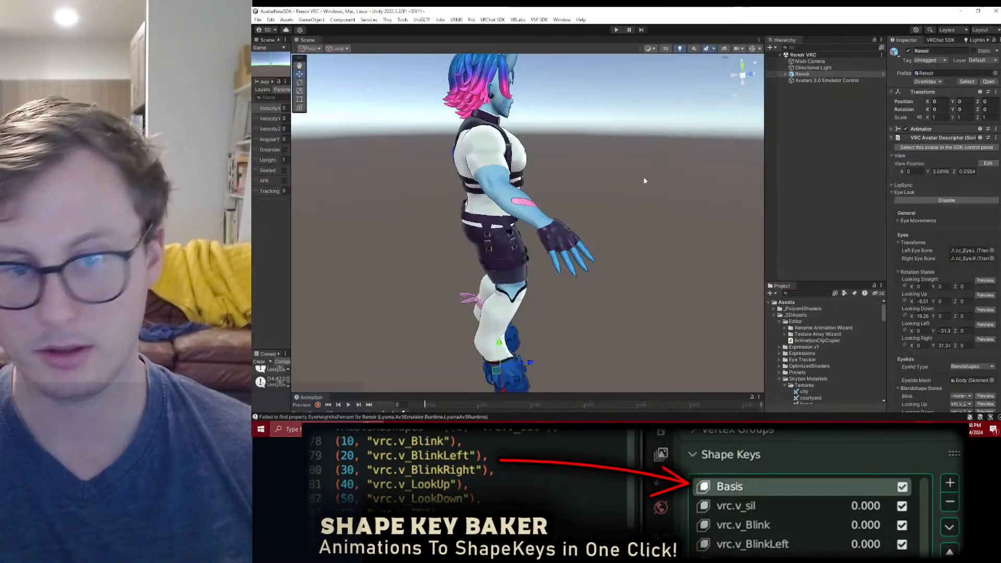
mouse_move(644, 176)
left_mouse_down("alt")
mouse_move(308, 142)
mouse_move(342, 118)
mouse_move(412, 104)
left_mouse_up("alt")
scroll(469, 157, "up", 3)
scroll(341, 118, "up", 5)
scroll(342, 119, "down", 5)
scroll(412, 104, "up", 3)
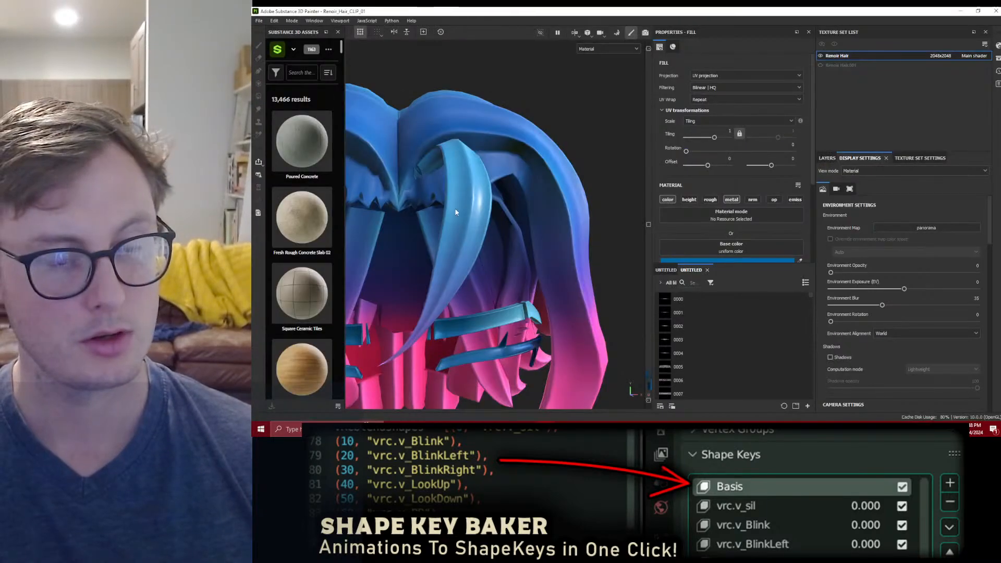
left_click_drag(455, 212, 513, 226, "alt")
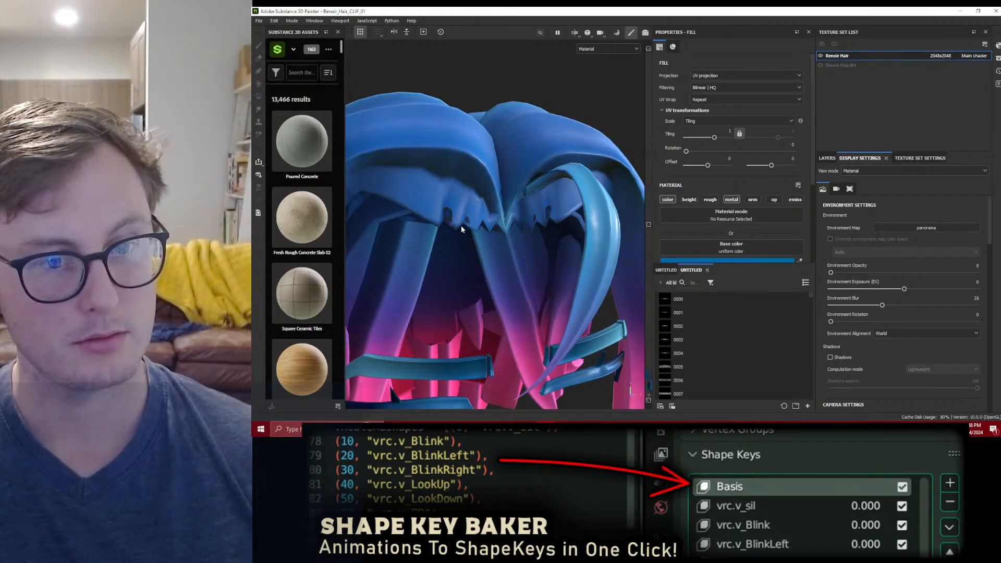
scroll(461, 226, "up", 3)
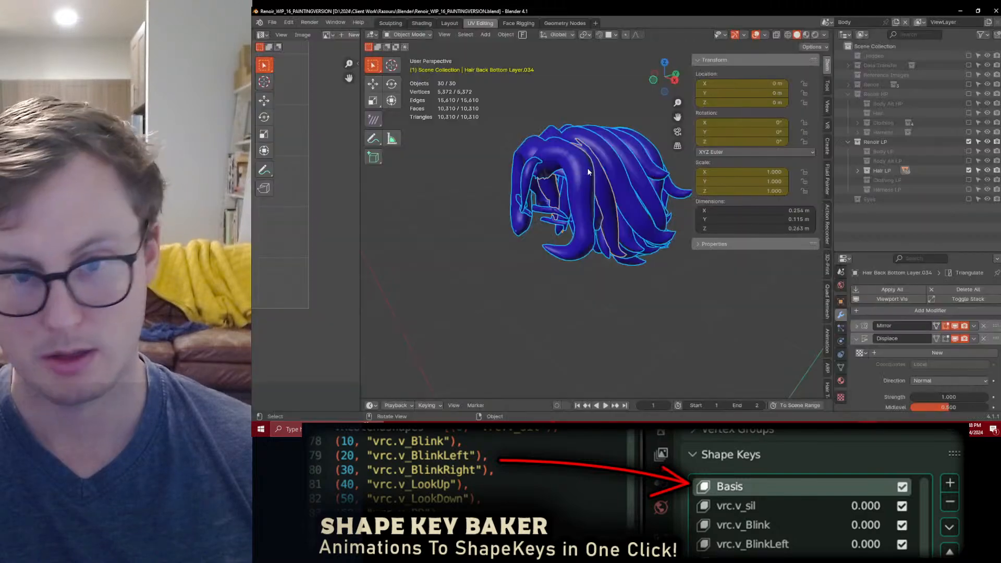
Step: In Blender, enable the high-poly Hair collection alongside Hair LP and put the low-poly front hairline piece into Weight Paint mode
mouse_move(587, 168)
middle_mouse_down()
mouse_move(565, 193)
mouse_move(873, 176)
middle_mouse_up()
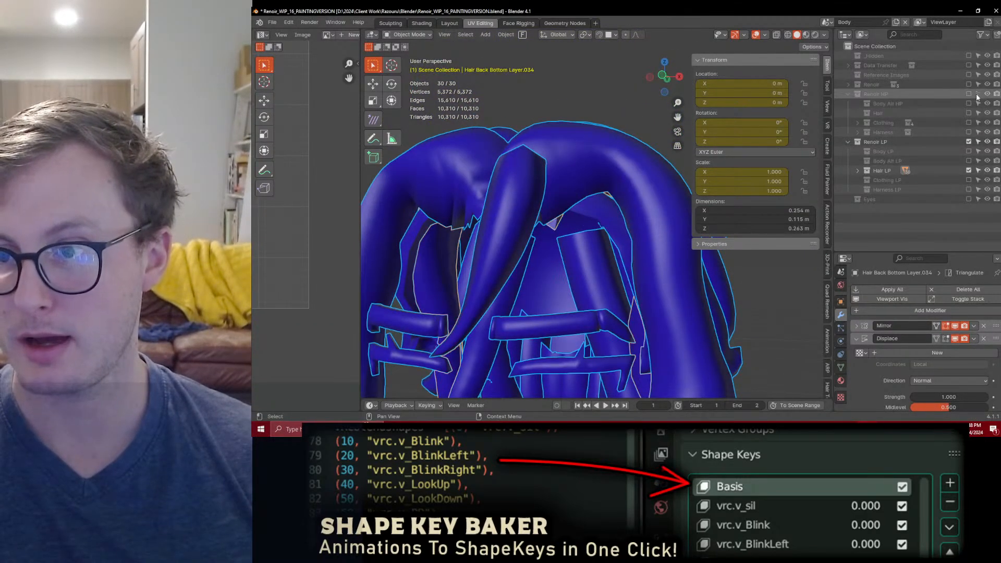
left_click(969, 112)
mouse_move(633, 235)
middle_mouse_down()
mouse_move(549, 229)
mouse_move(578, 216)
mouse_move(559, 207)
middle_mouse_up()
left_click(558, 206)
key("ctrl+Tab")
left_click(506, 184)
mouse_move(506, 184)
middle_mouse_down()
mouse_move(540, 230)
mouse_move(478, 162)
middle_mouse_up()
left_click(372, 69)
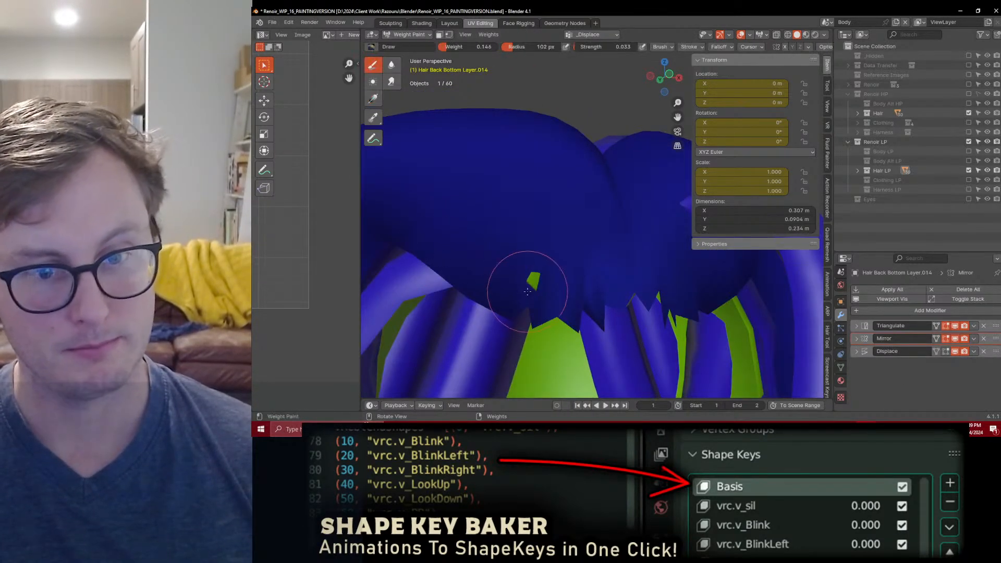
Step: Paint the _Displace weights along the jagged front hairline with weight 0.000 and strength 1.000, and return to Object Mode
middle_click_drag(544, 277, 640, 244)
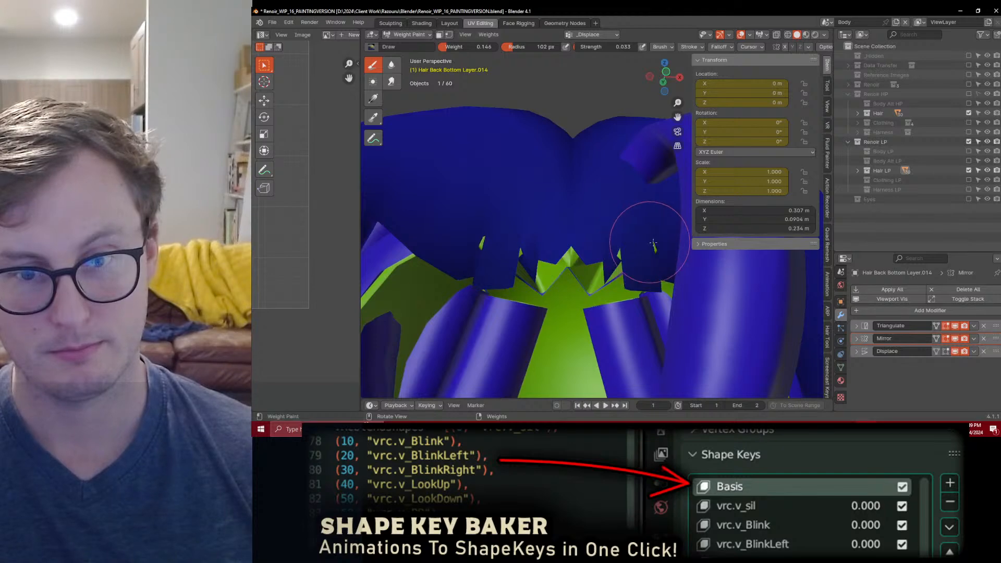
left_click(841, 367)
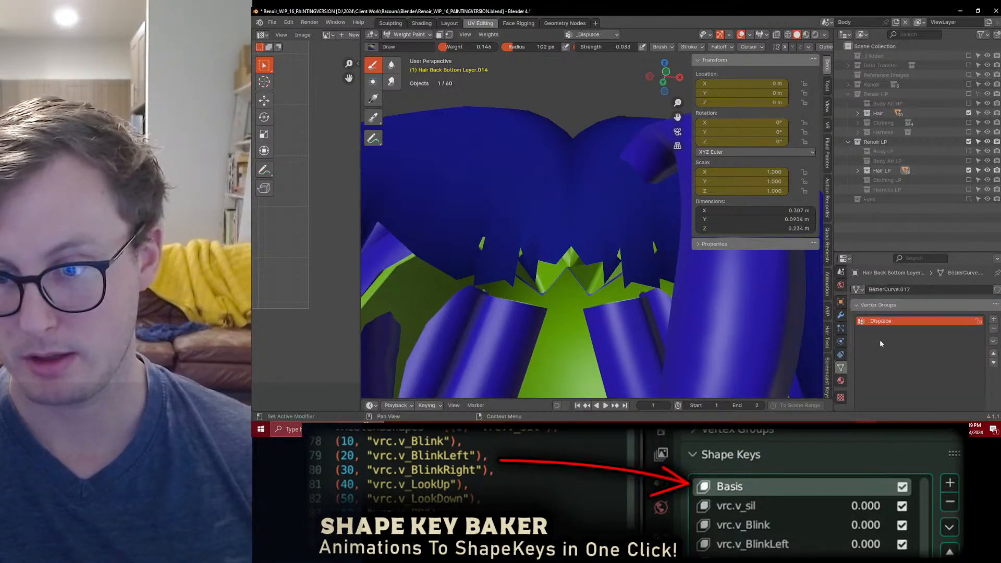
left_click(880, 306)
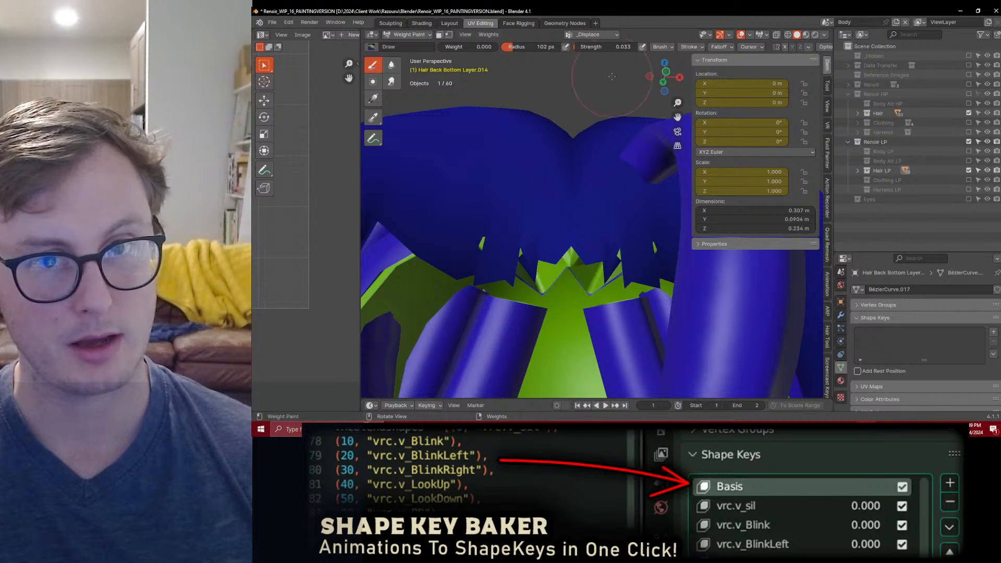
middle_click_drag(639, 250, 532, 46)
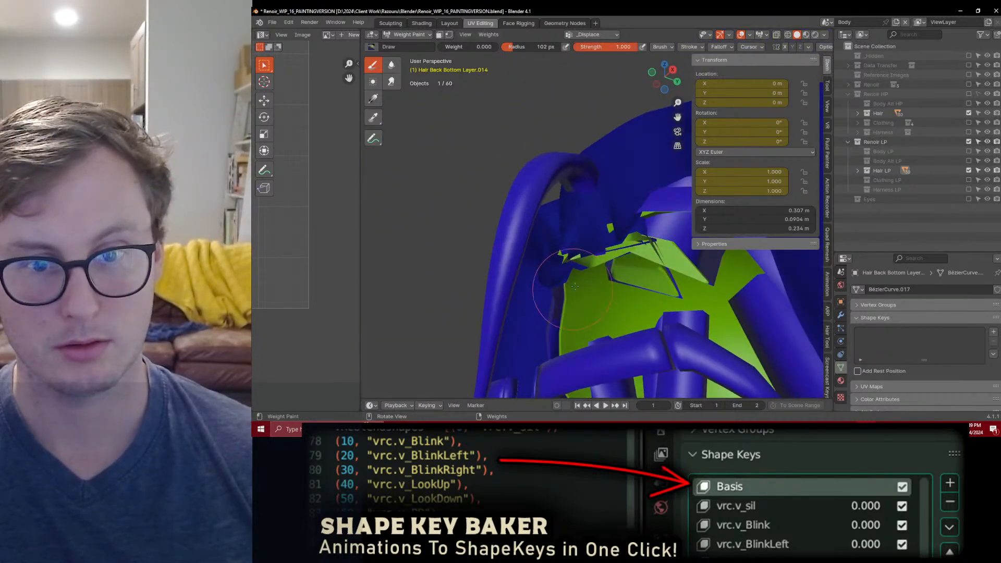
middle_click_drag(612, 223, 602, 273)
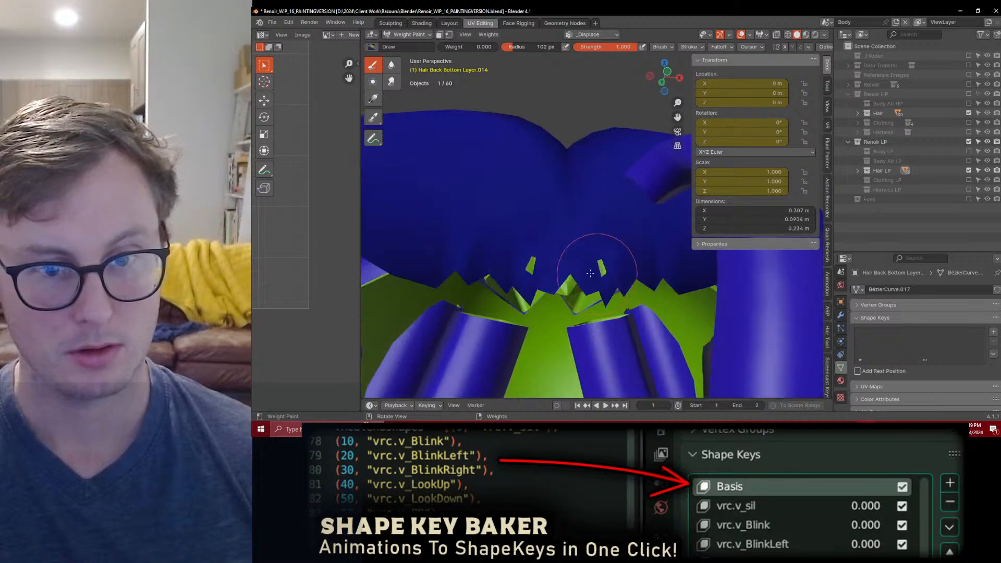
mouse_move(468, 252)
middle_mouse_down()
mouse_move(594, 232)
mouse_move(576, 225)
middle_mouse_up()
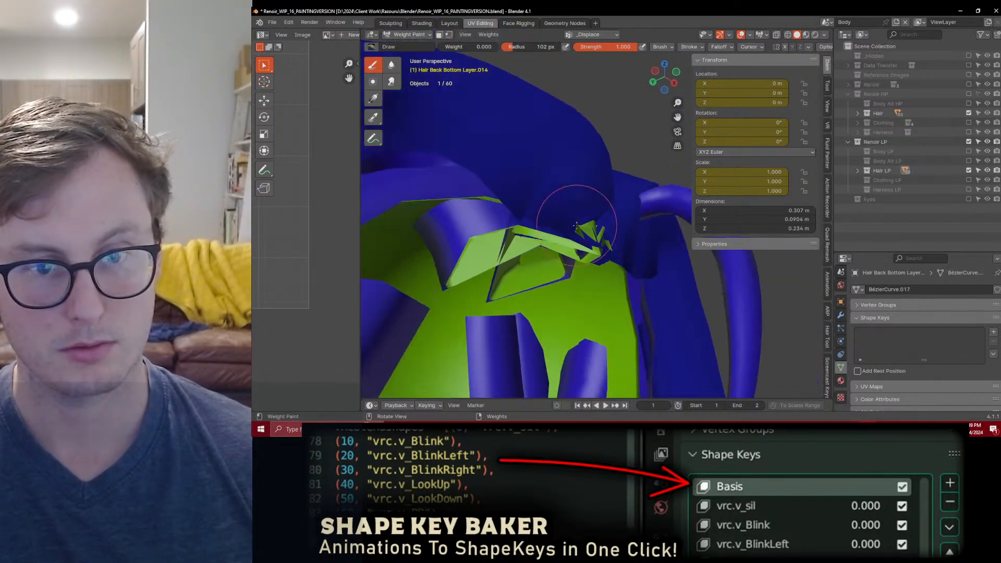
middle_click_drag(543, 191, 543, 244)
middle_click_drag(646, 233, 626, 232)
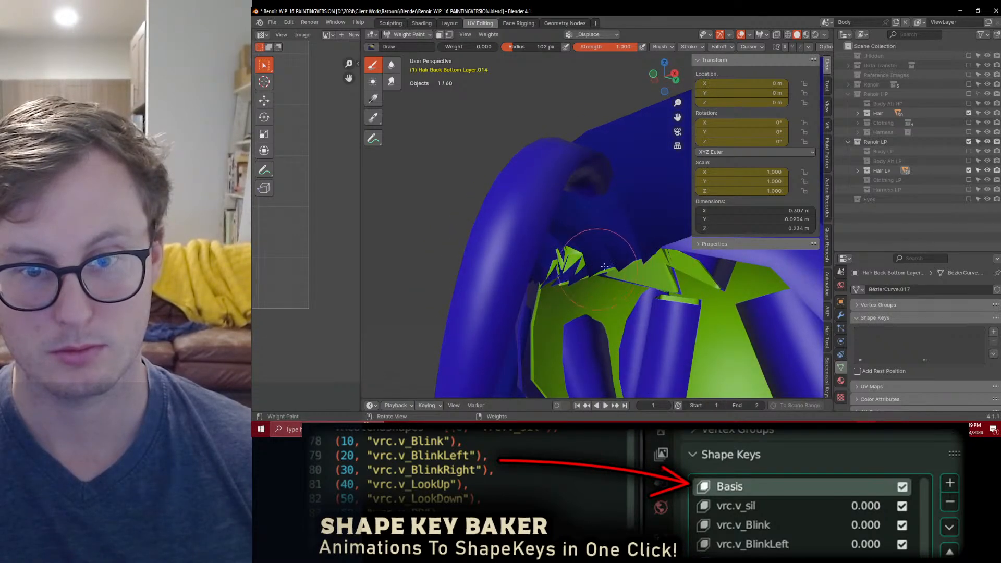
middle_click_drag(566, 275, 553, 275)
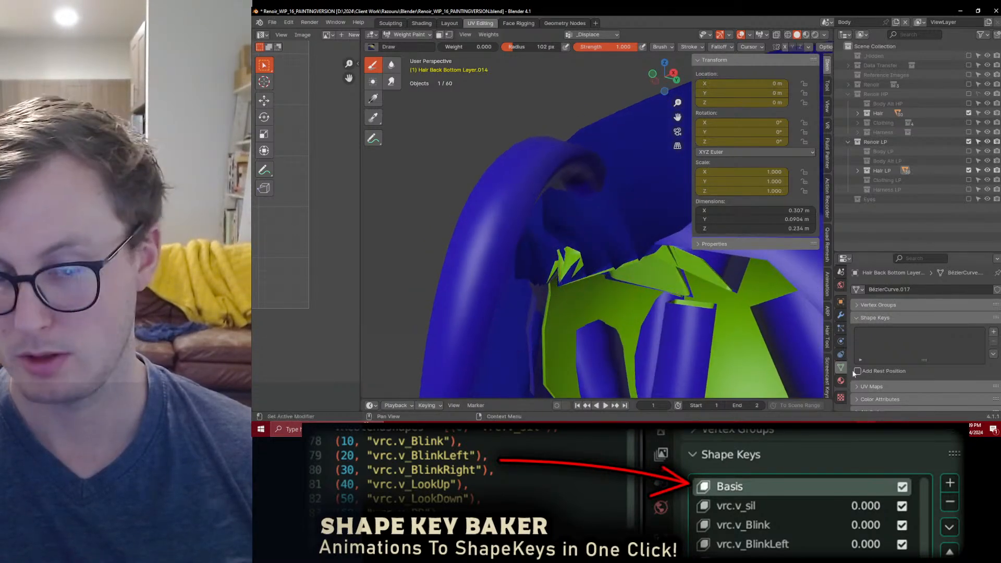
middle_click_drag(637, 298, 658, 300)
key("ctrl+Tab")
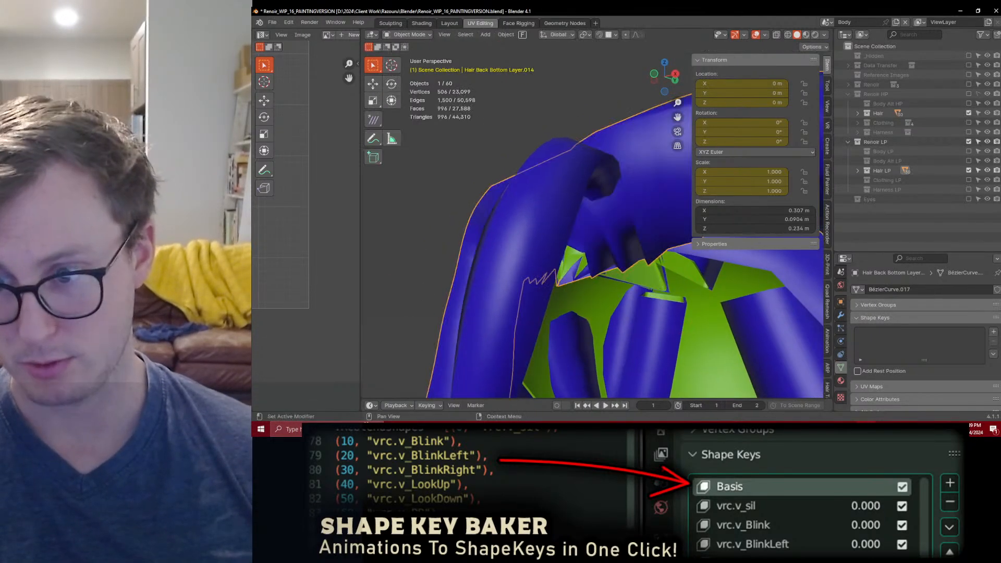
Step: Add Basis and Key 1 shape keys to the front hairline piece and drive Key 1's value by the Displace modifier's viewport visibility
left_click(993, 333)
left_click(993, 333)
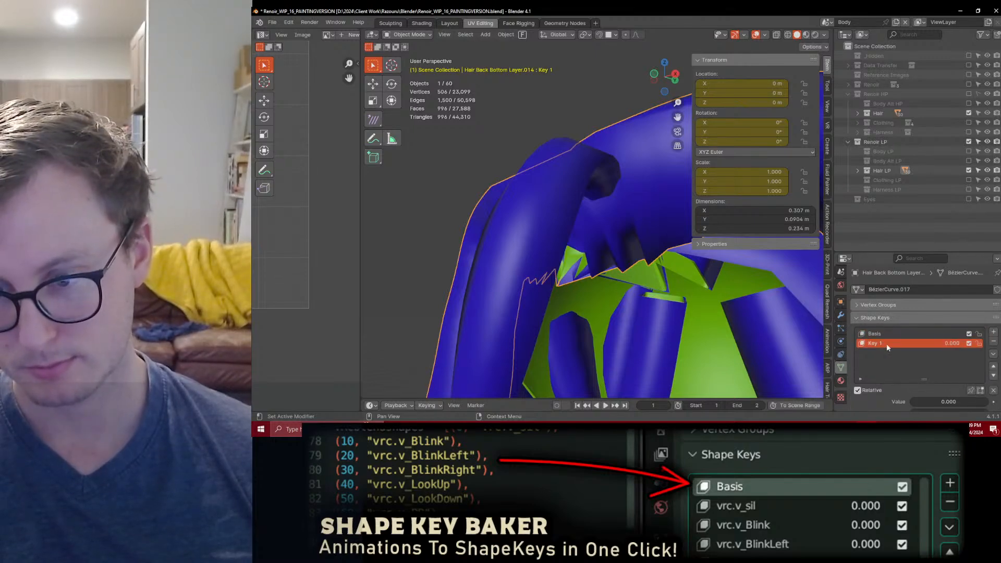
left_click(840, 315)
right_click(955, 352)
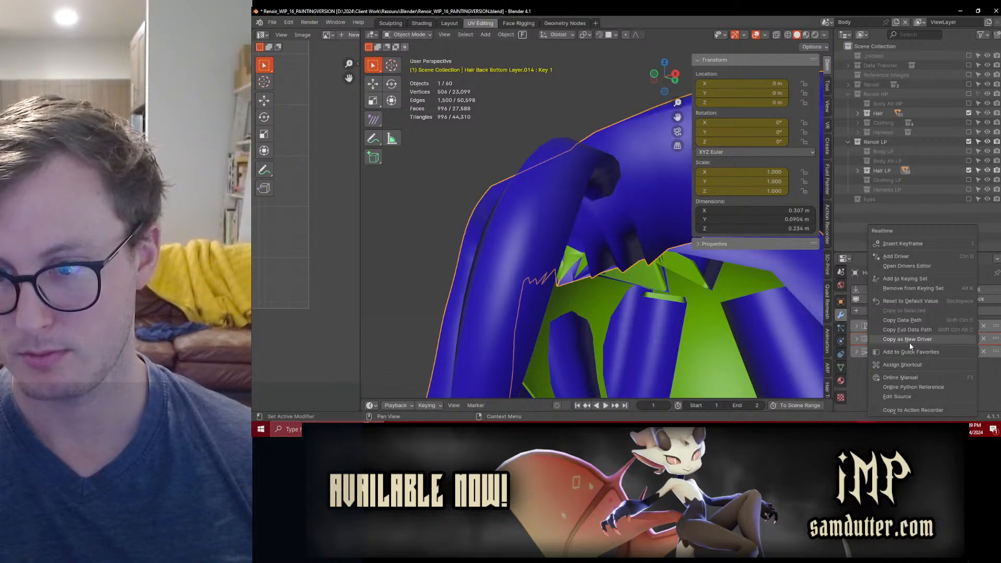
left_click(840, 367)
right_click(956, 343)
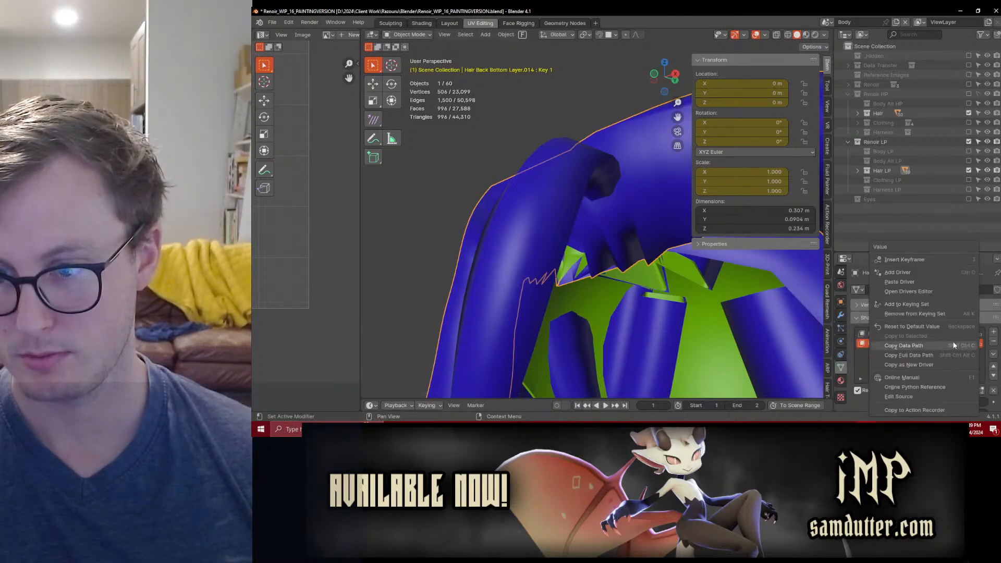
left_click(909, 283)
Step: In Edit Mode with vertex selection, select the run of vertices along the front hairline piece's jagged bottom edge
middle_click_drag(584, 282, 568, 212)
scroll(587, 248, "up", 2)
key("Tab")
left_click(439, 37)
middle_click_drag(514, 177, 534, 236)
middle_click_drag(540, 308, 723, 291)
left_click(540, 252)
left_click(716, 280, "ctrl")
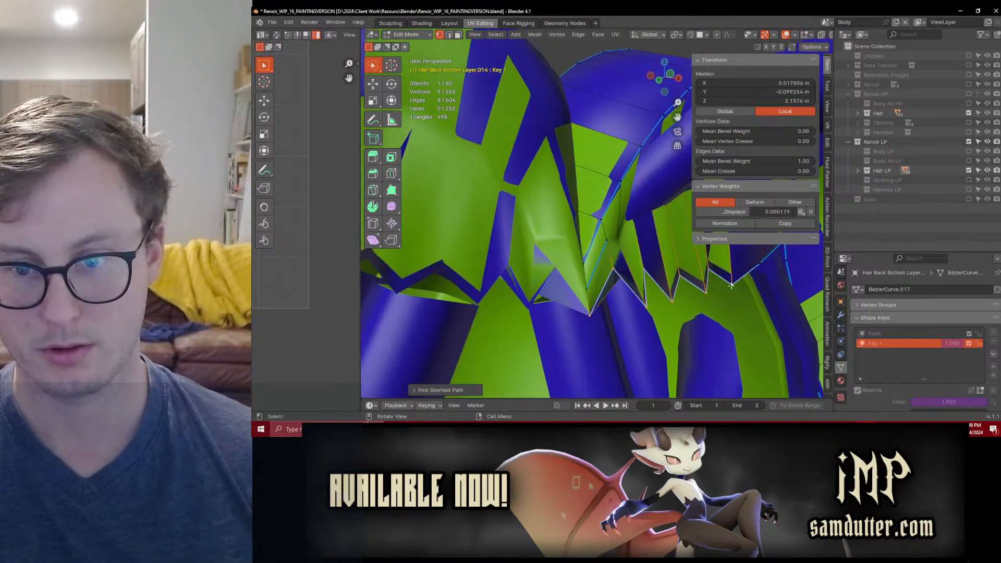
Step: Turn on proportional editing and enable the Displace modifier's display in Edit Mode
key("o")
middle_click_drag(609, 306, 603, 272)
scroll(603, 272, "up", 1)
key("g")
key("y")
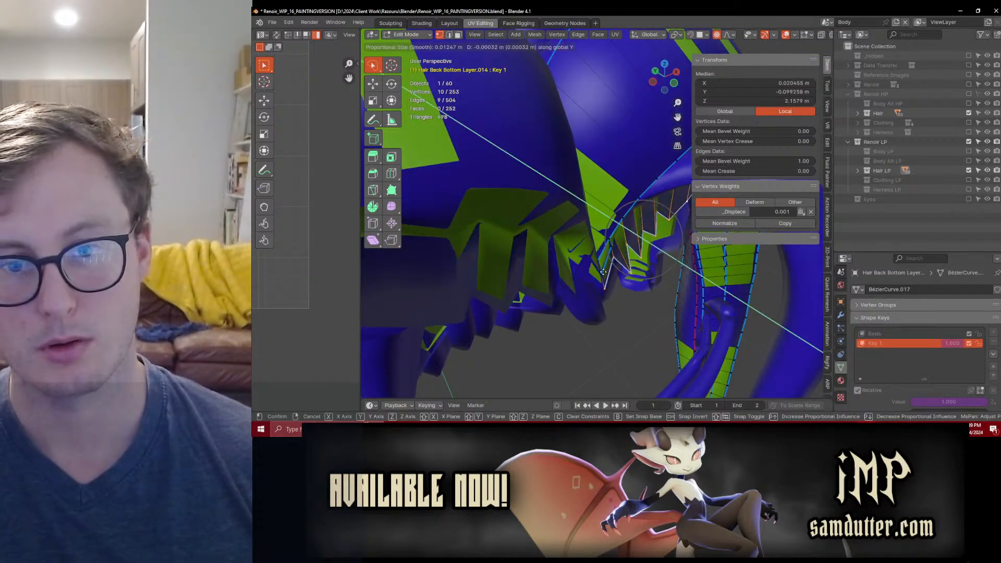
right_click(605, 279)
left_click(841, 315)
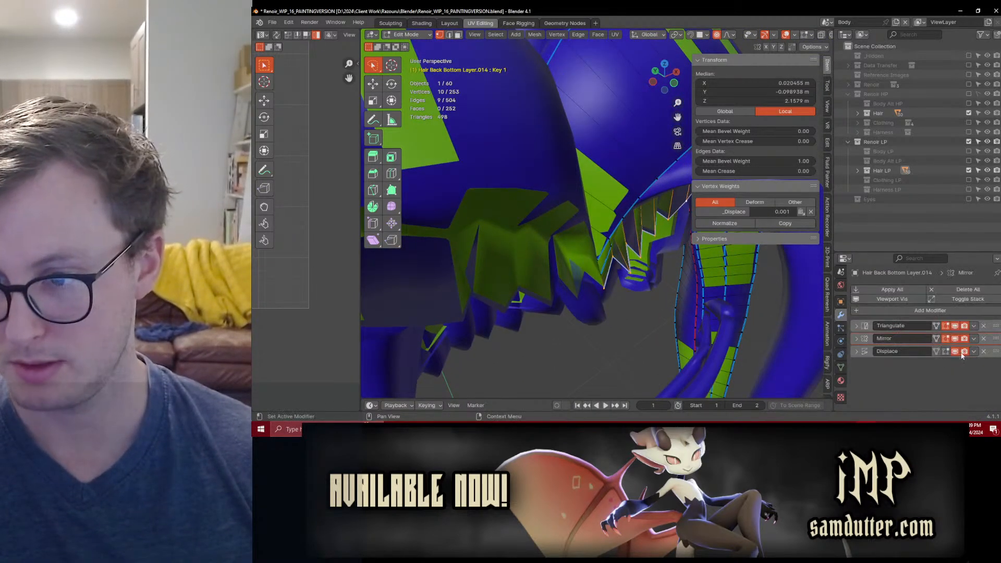
left_click(946, 351)
Step: Move the selected hairline vertices about -0.0045 m along Y with a proportional size of about 0.033 m, and save the file in Object Mode
middle_click_drag(579, 229, 608, 187)
key("g")
key("y")
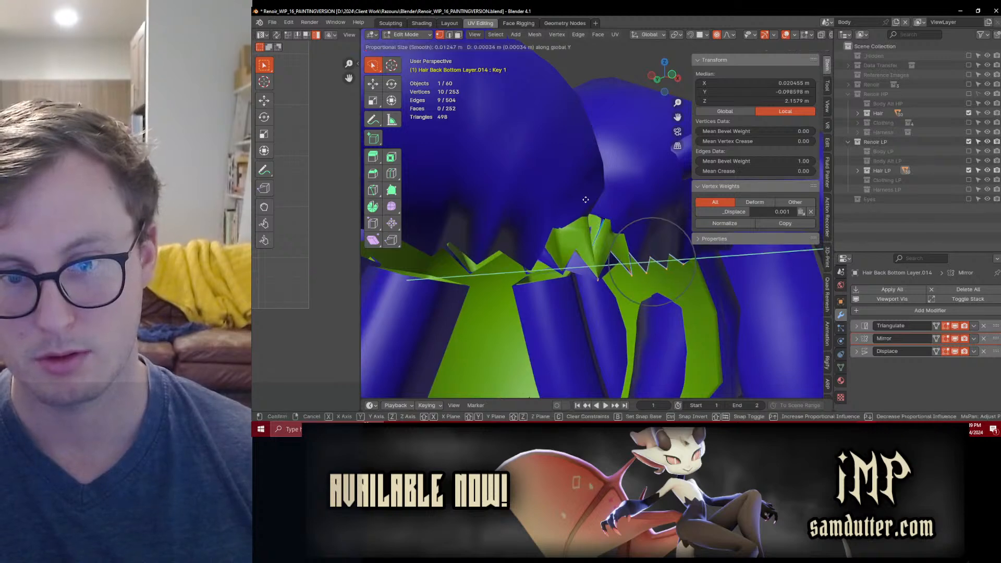
scroll(609, 187, "down", 9)
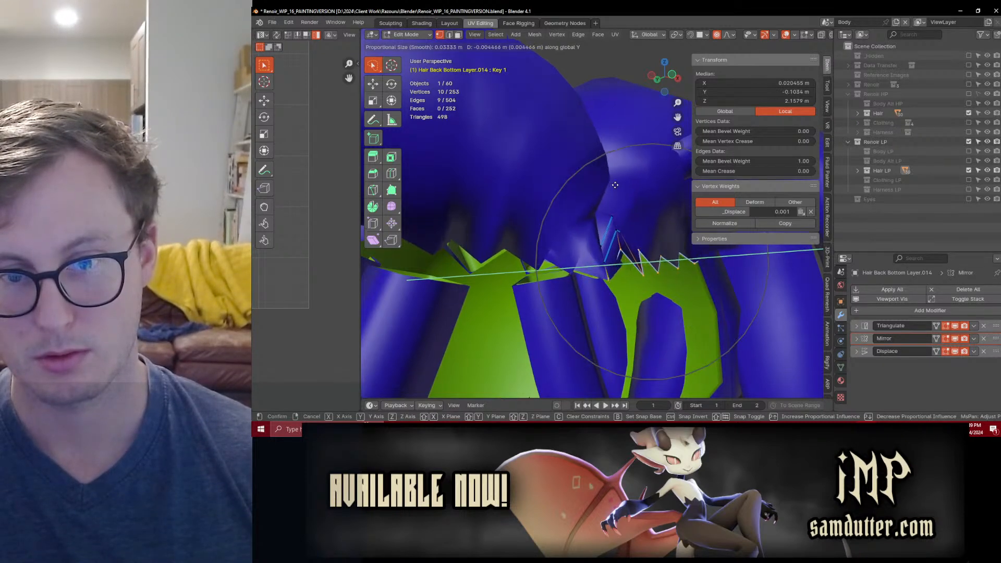
left_click(612, 183)
middle_click_drag(611, 183, 598, 218)
scroll(598, 218, "down", 4)
key("Tab")
middle_click_drag(652, 264, 584, 284)
key("ctrl+s")
Step: Scale the hairline's centre vertex to 0 on X about the 3D cursor in Edit Mode, and save the file in Object Mode
scroll(605, 273, "up", 5)
key("Tab")
left_click(576, 291)
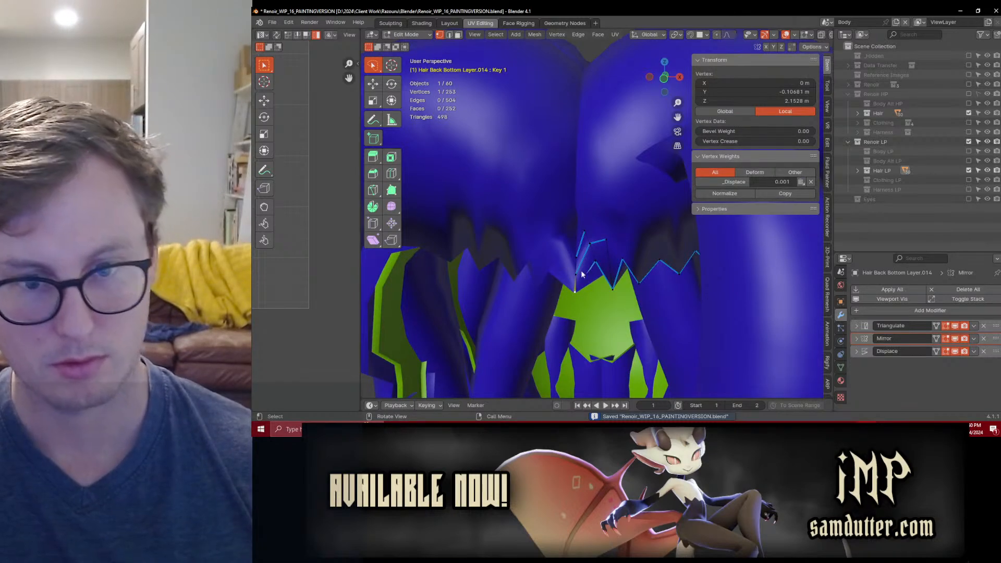
middle_click_drag(612, 301, 567, 327)
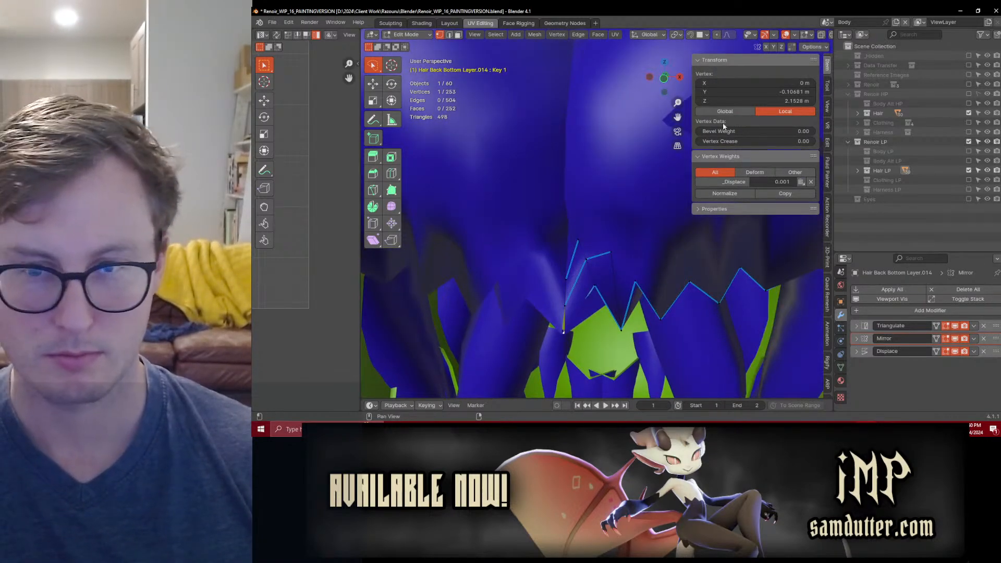
key("period")
key("c")
key("s")
key("x")
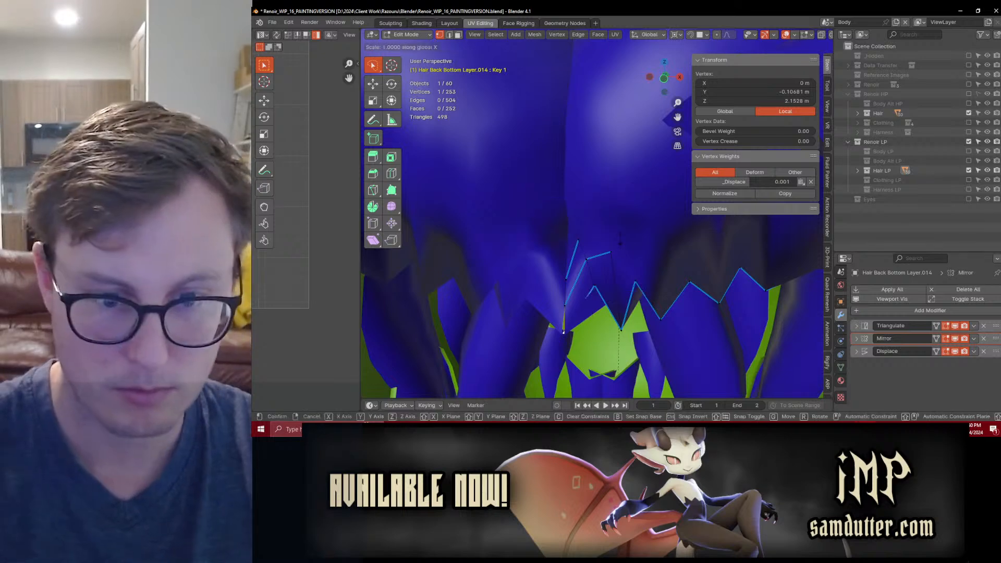
key("0")
key("Return")
key("Tab")
middle_click_drag(620, 237, 561, 233)
key("ctrl+s")
Step: Disable the high-poly Hair collection, select all the low-poly hair and export it over Renoir_Hair_CLIP_Cage.fbx
left_click(855, 339)
left_click(855, 339)
middle_click_drag(674, 252, 593, 269)
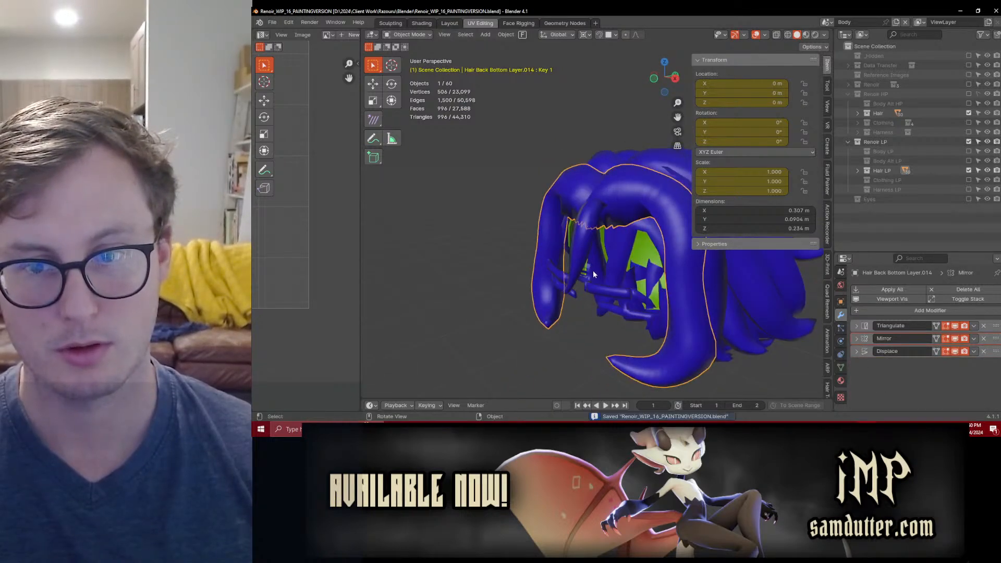
left_click(969, 113)
key("a")
key("q")
left_click(611, 290)
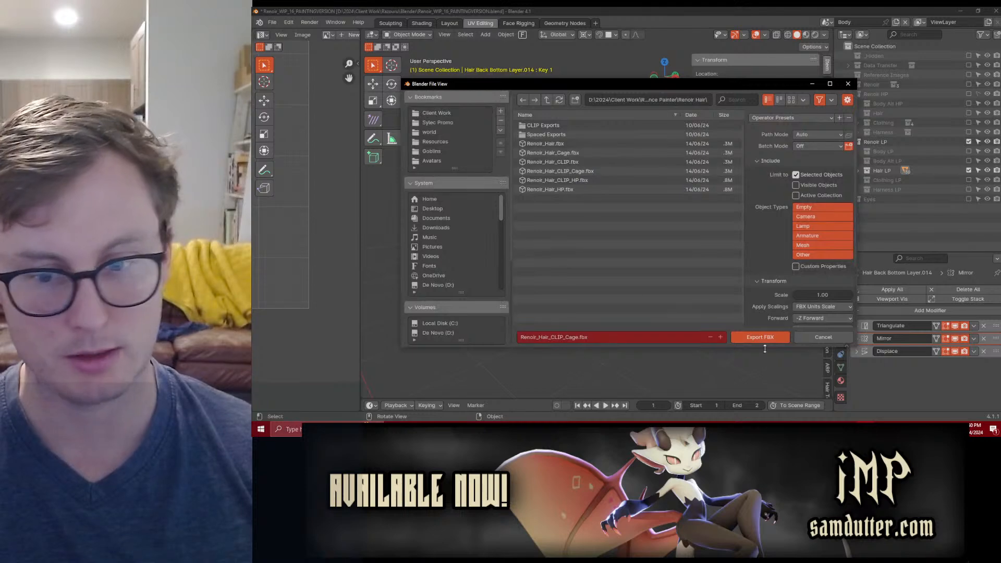
left_click(758, 337)
Step: In Substance Painter, rebake the Renoir Hair mesh maps with the updated Renoir_Hair_CLIP_Cage.fbx and return to painting mode
key("alt+Tab")
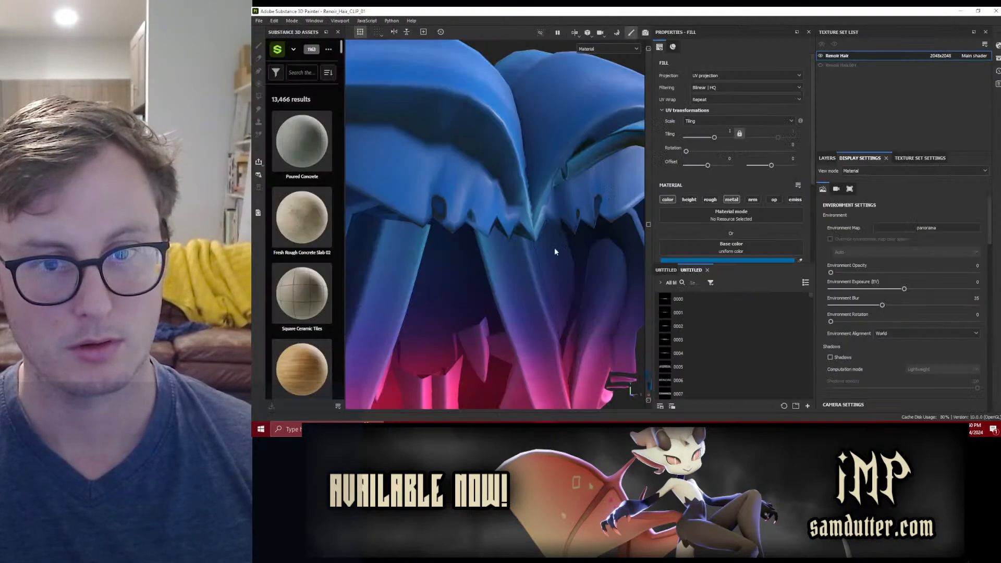
left_click(292, 21)
left_click(294, 22)
left_click(303, 30)
left_click(715, 394)
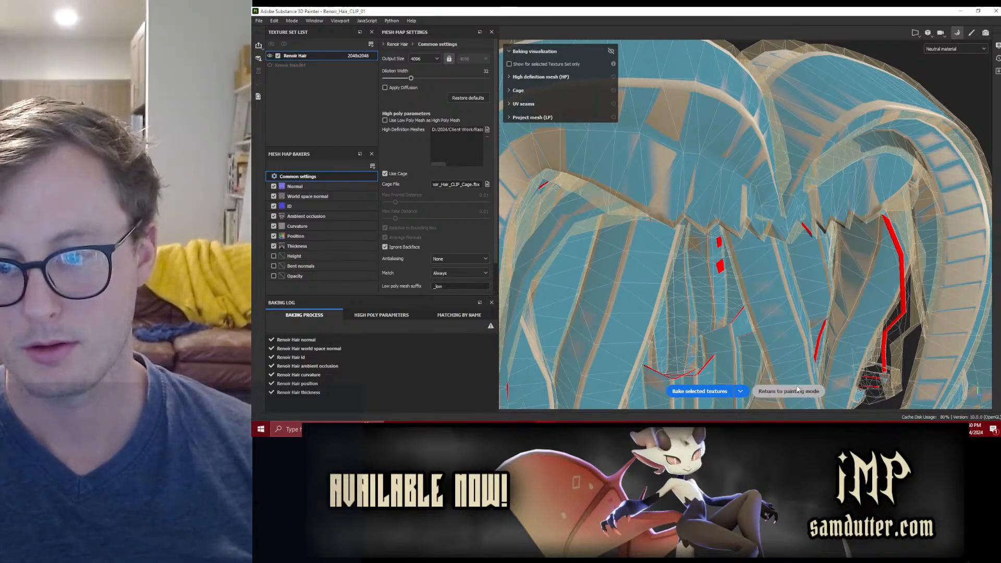
scroll(706, 176, "down", 5)
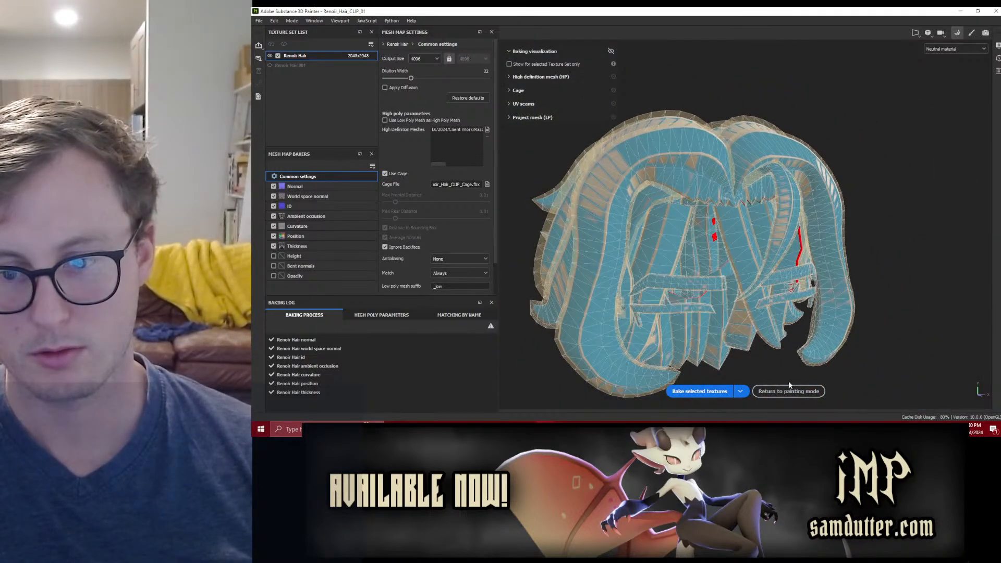
left_click(791, 392)
Step: Inspect the rebaked back strands up close, and check a back strand's tip in Blender with the high-poly Hair collection enabled
mouse_move(563, 225)
left_mouse_down("alt")
mouse_move(507, 234)
mouse_move(574, 261)
left_mouse_up("alt")
middle_click_drag(574, 261, 510, 235, "alt")
scroll(510, 236, "up", 5)
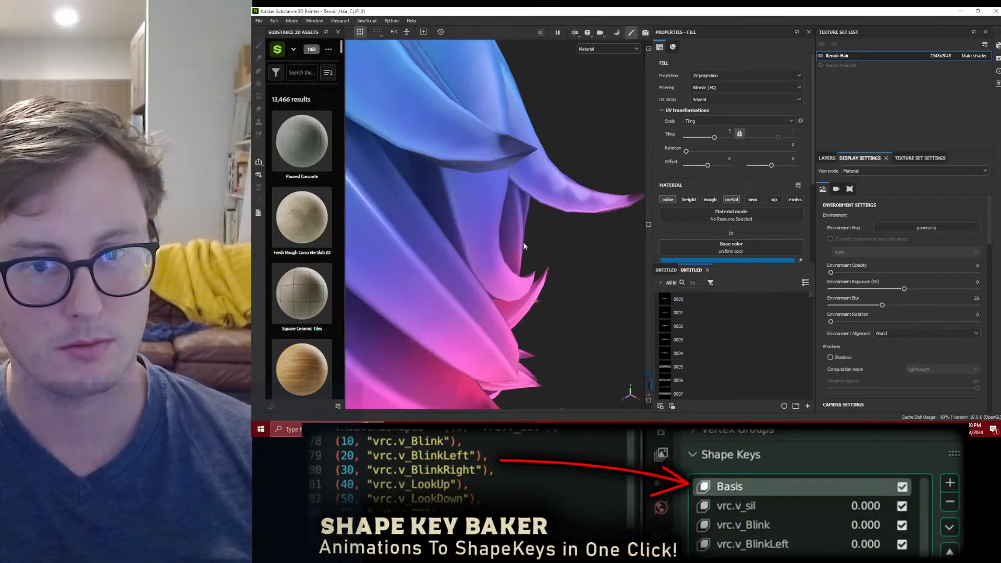
left_click_drag(526, 246, 552, 220, "alt")
key("alt+Tab")
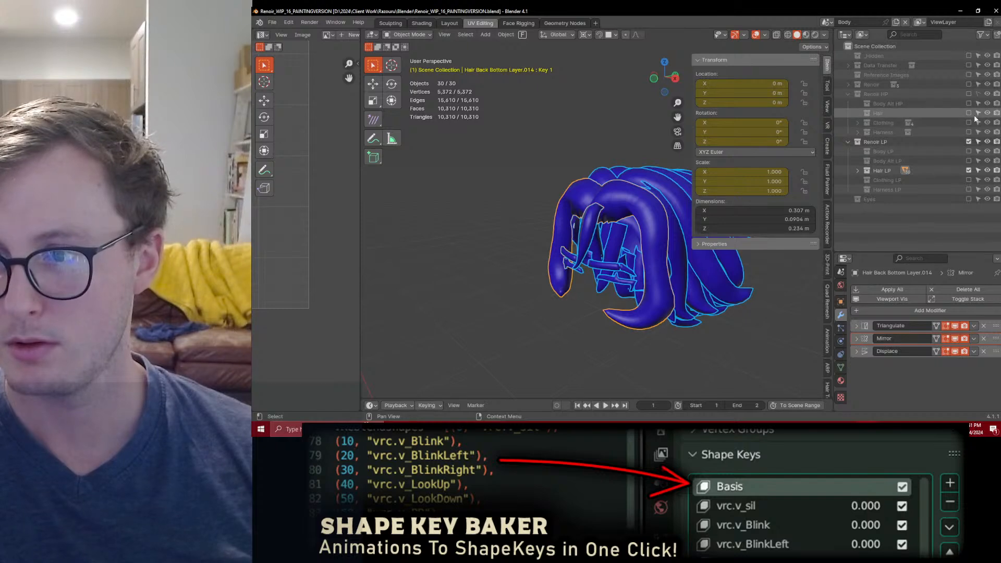
middle_click_drag(620, 261, 500, 277)
left_click(668, 258)
scroll(571, 229, "up", 4)
mouse_move(668, 258)
middle_mouse_down()
mouse_move(528, 226)
mouse_move(530, 278)
mouse_move(576, 277)
middle_mouse_up()
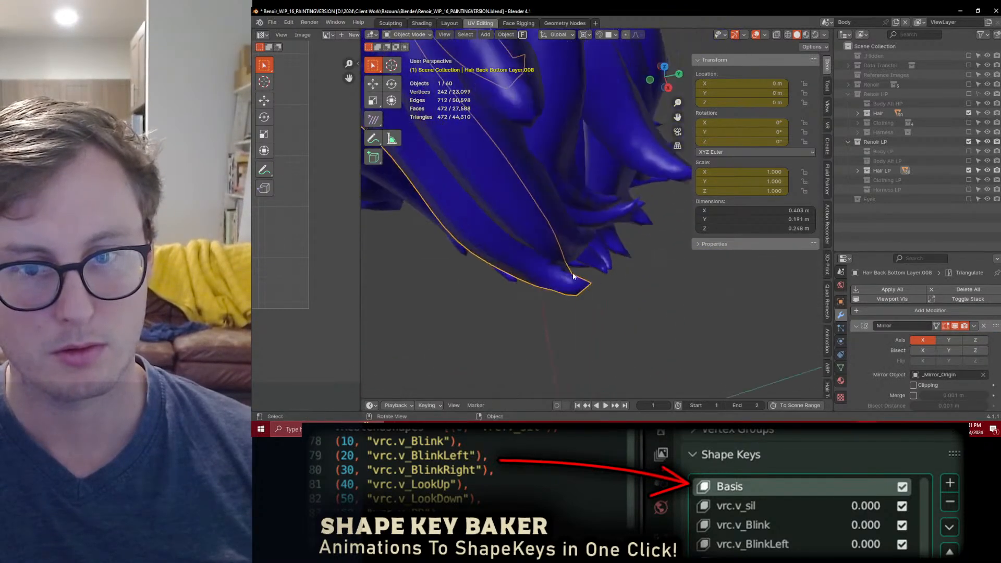
Step: Back in Substance Painter, inspect the baked front and side locks of the hair and save the project
key("alt+Tab")
scroll(599, 191, "down", 4)
mouse_move(599, 191)
left_mouse_down("alt")
mouse_move(540, 205)
mouse_move(561, 206)
left_mouse_up("alt")
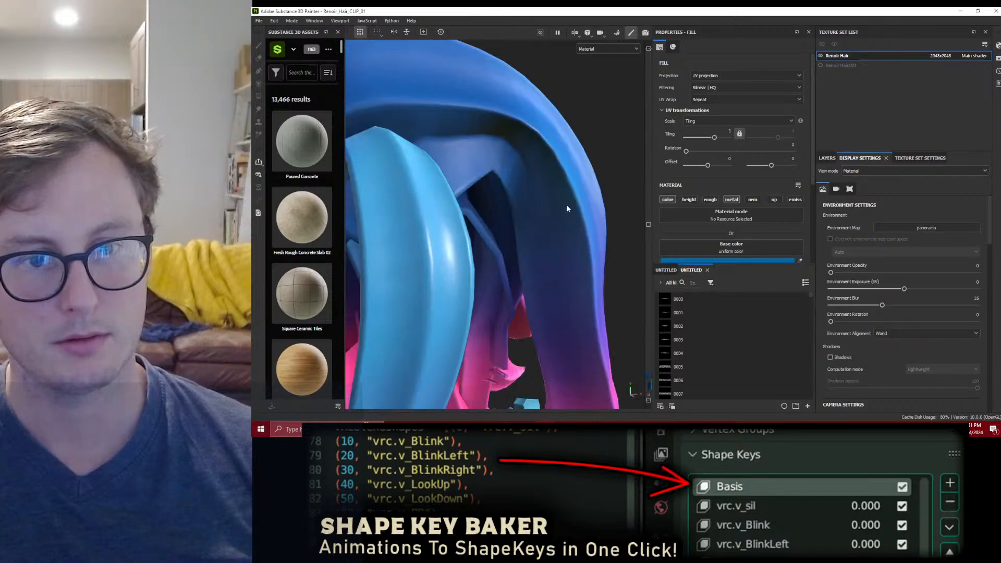
middle_click_drag(561, 206, 593, 195, "alt")
scroll(593, 195, "down", 4)
mouse_move(595, 192)
left_mouse_down("alt")
mouse_move(536, 217)
mouse_move(519, 253)
left_mouse_up("alt")
scroll(539, 230, "up", 3)
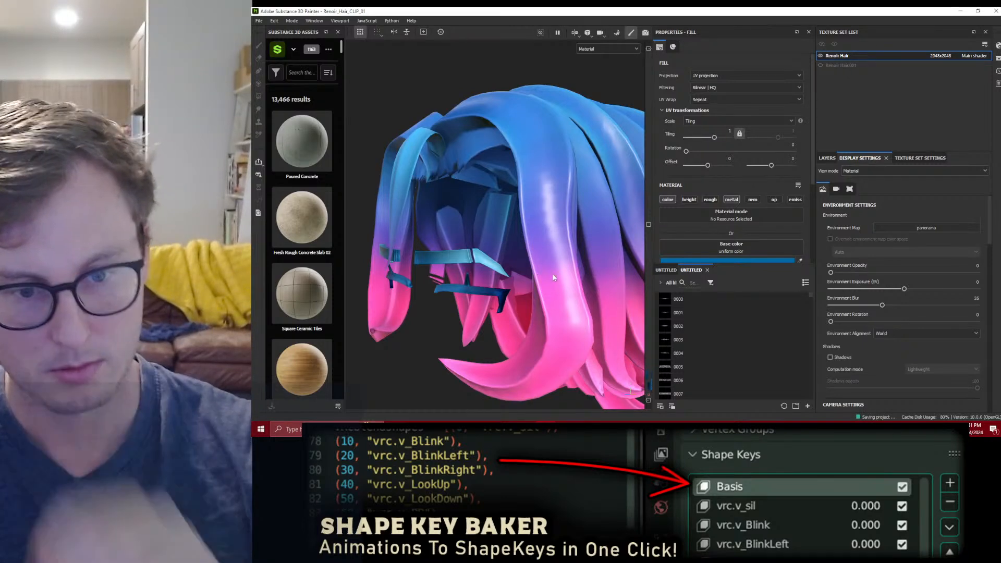
key("ctrl")
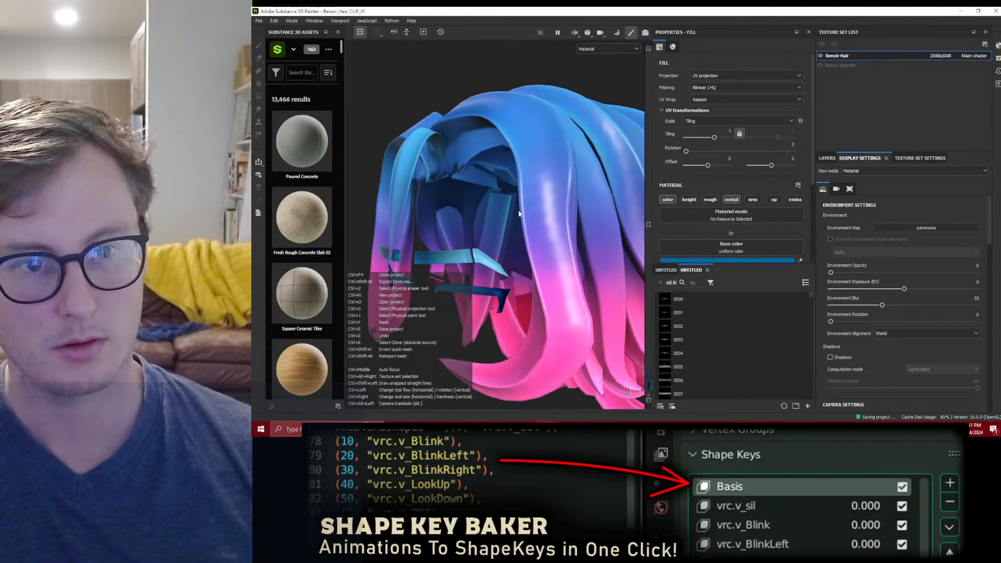
left_click_drag(541, 196, 505, 179, "alt")
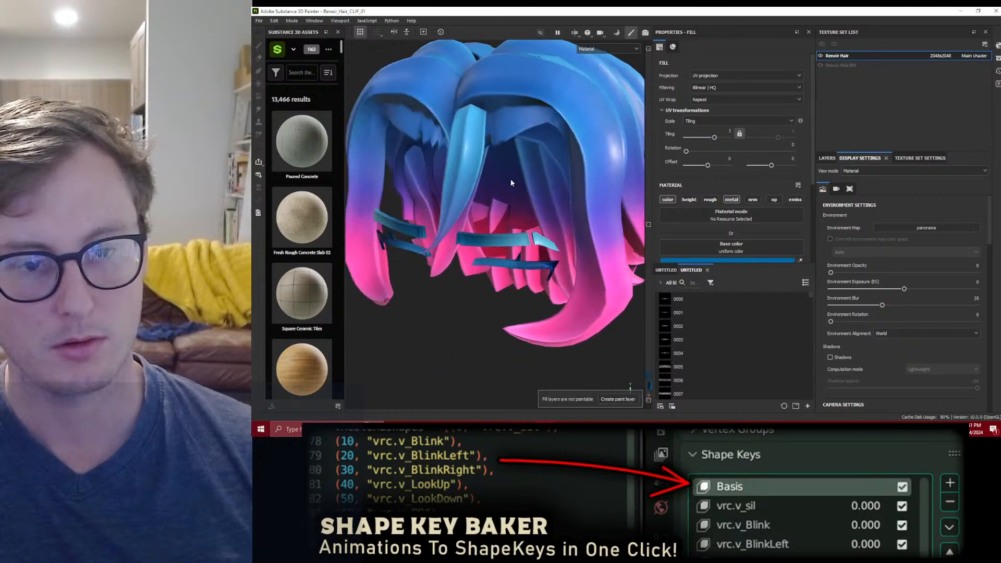
left_click(259, 21)
left_click(281, 131)
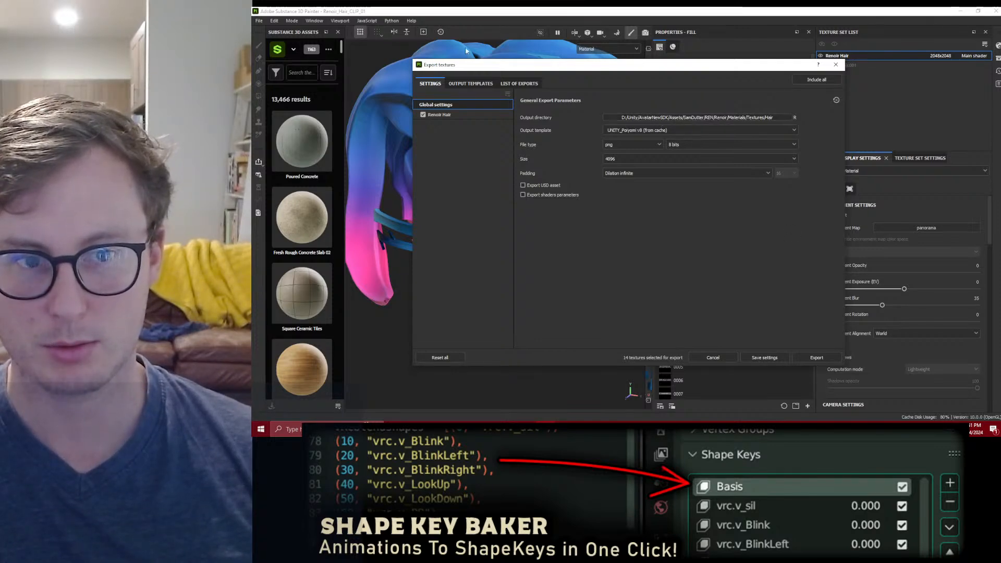
key("Escape")
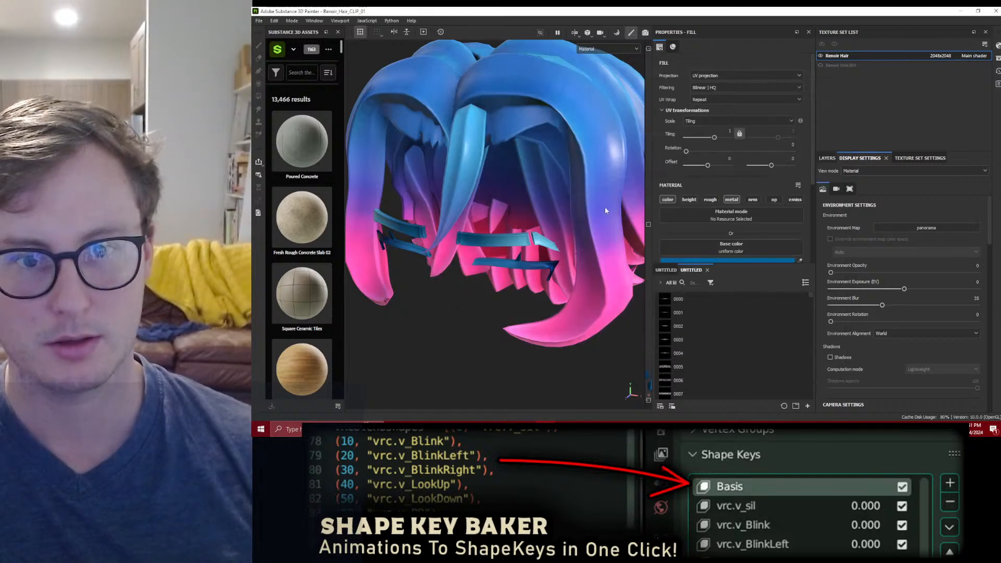
Step: Compare the hair with Fill layer 2 hidden and shown, and review the Renoir Hair texture set's baked mesh maps
left_click(834, 157)
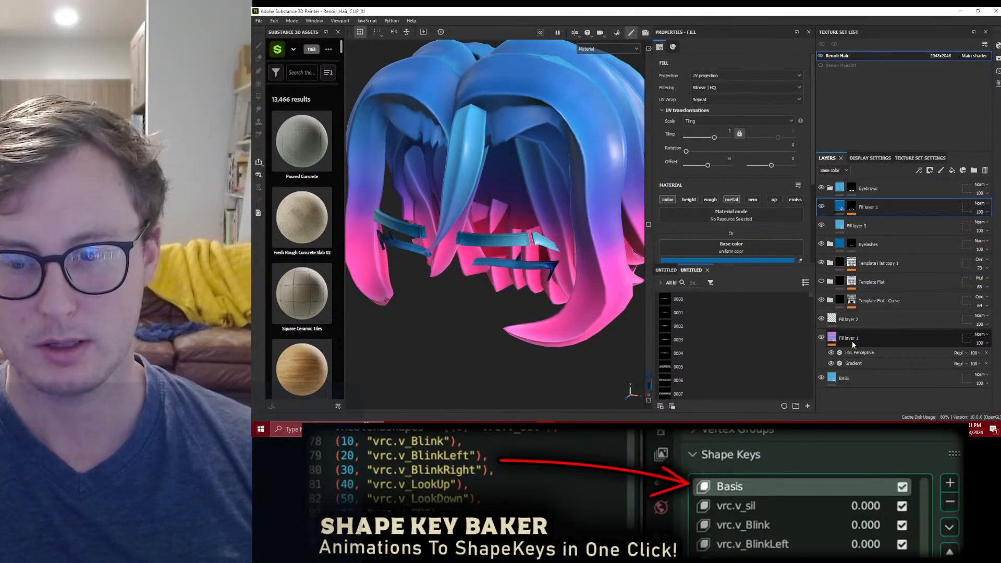
scroll(555, 185, "down", 5)
mouse_move(555, 184)
left_mouse_down("alt")
mouse_move(474, 201)
mouse_move(446, 182)
mouse_move(606, 139)
mouse_move(557, 222)
mouse_move(567, 183)
left_mouse_up("alt")
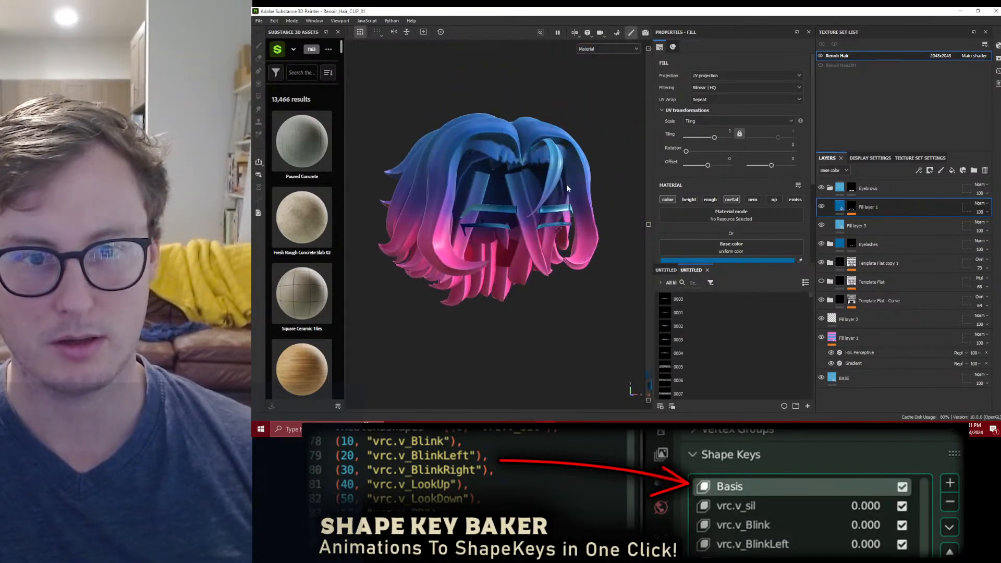
left_click(821, 319)
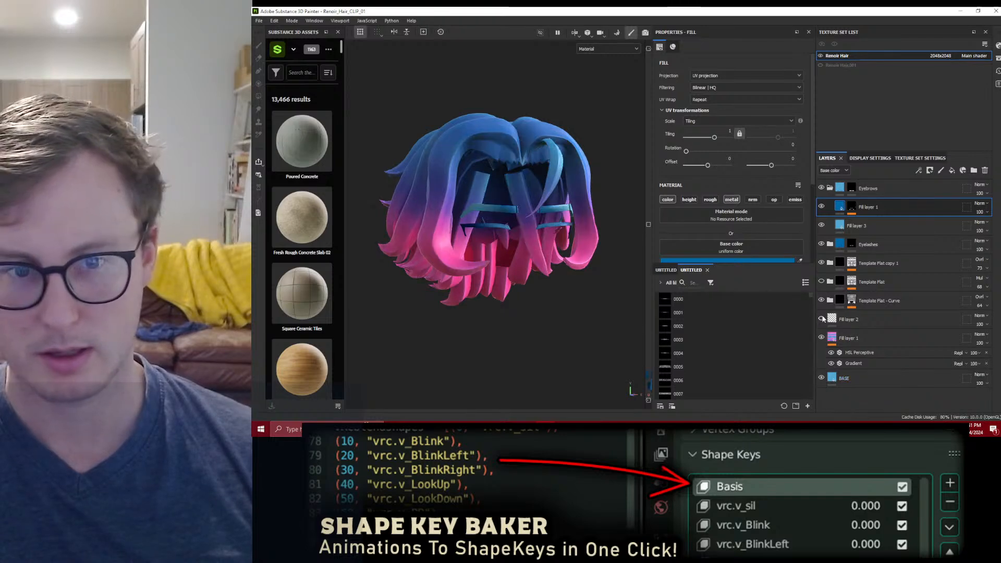
left_click(919, 158)
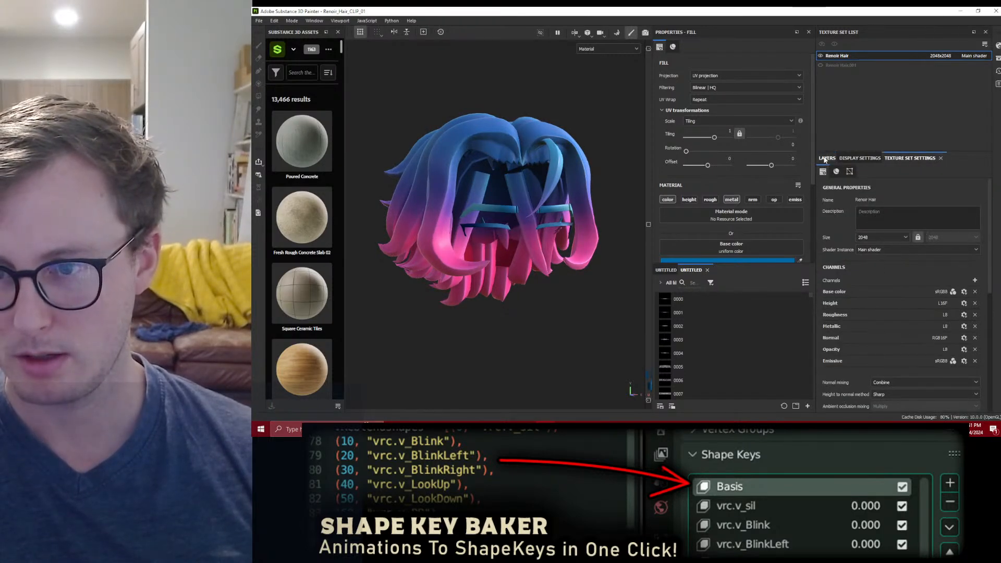
scroll(887, 298, "down", 5)
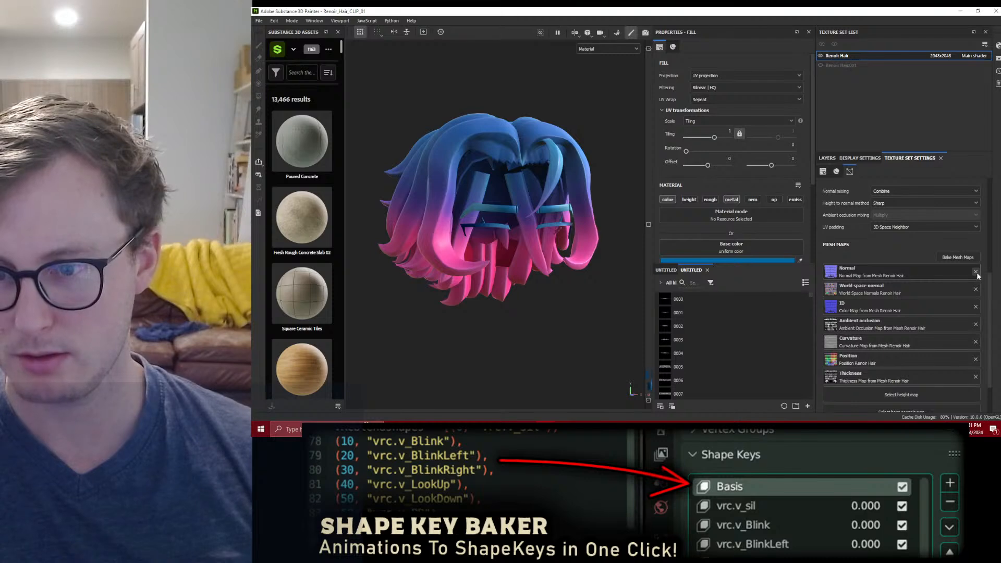
left_click(826, 158)
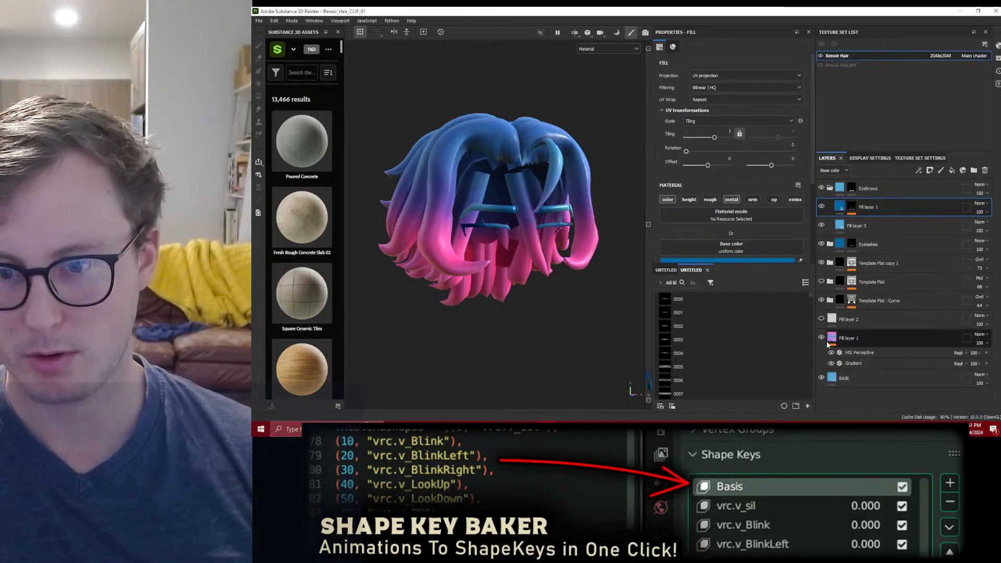
left_click_drag(553, 206, 505, 209, "alt")
left_click(821, 319)
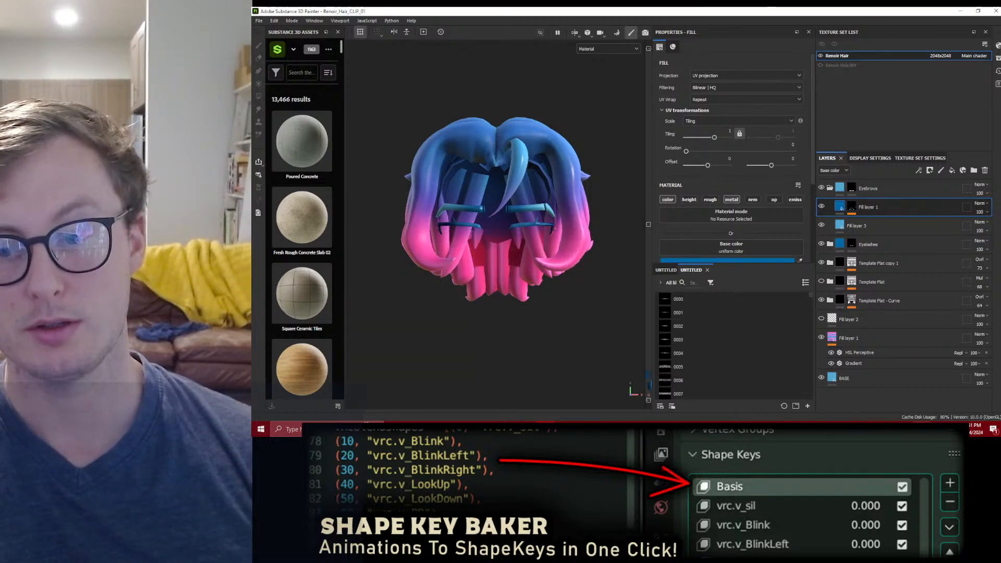
Step: Open the recent project Renoir_Hair_01.spp
left_click(259, 20)
mouse_move(279, 48)
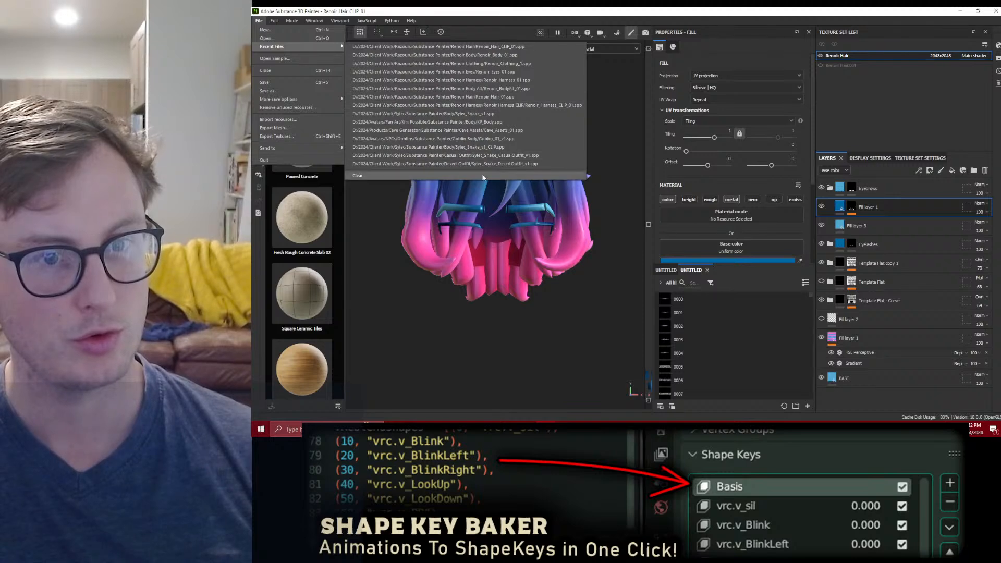
left_click(482, 20)
left_click(292, 20)
left_click(258, 20)
mouse_move(268, 47)
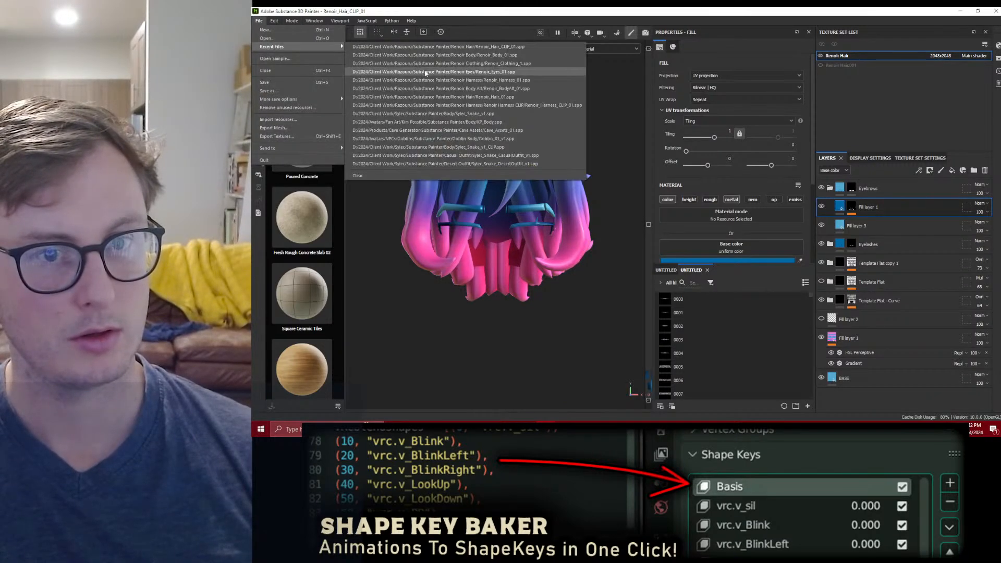
left_click(467, 97)
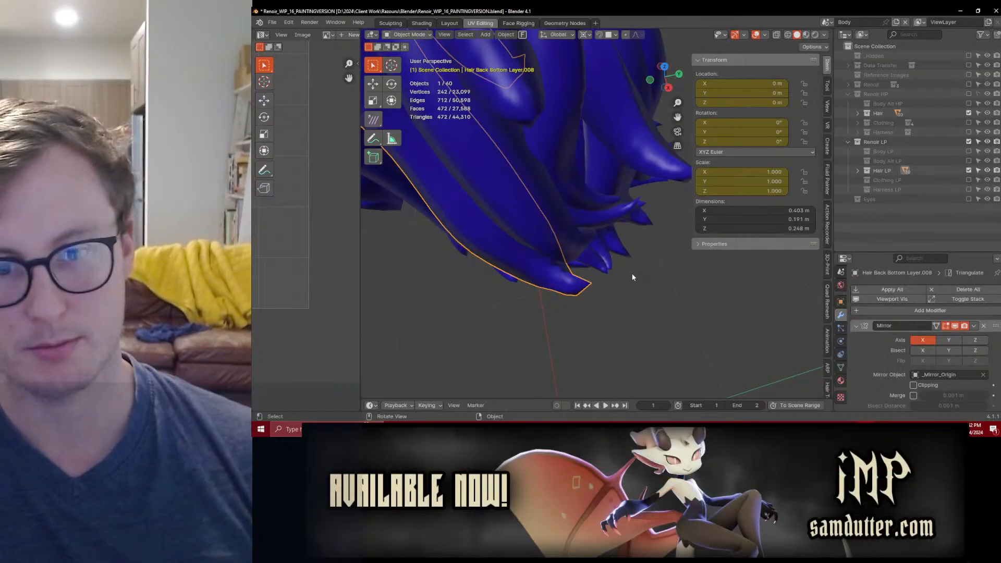
Step: In Blender, go to frame 2 with the hair pieces spread apart, select all pieces and disable the high-poly Hair collection
key("Right")
scroll(621, 292, "down", 5)
middle_click_drag(611, 281, 624, 256)
scroll(625, 255, "down", 4)
key("a")
middle_click_drag(661, 211, 621, 253)
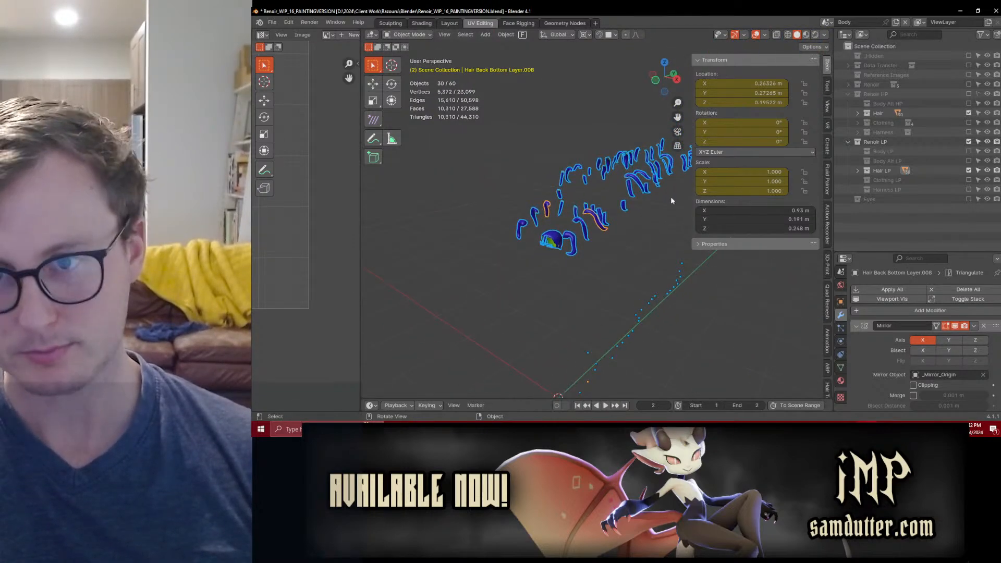
left_click(970, 113)
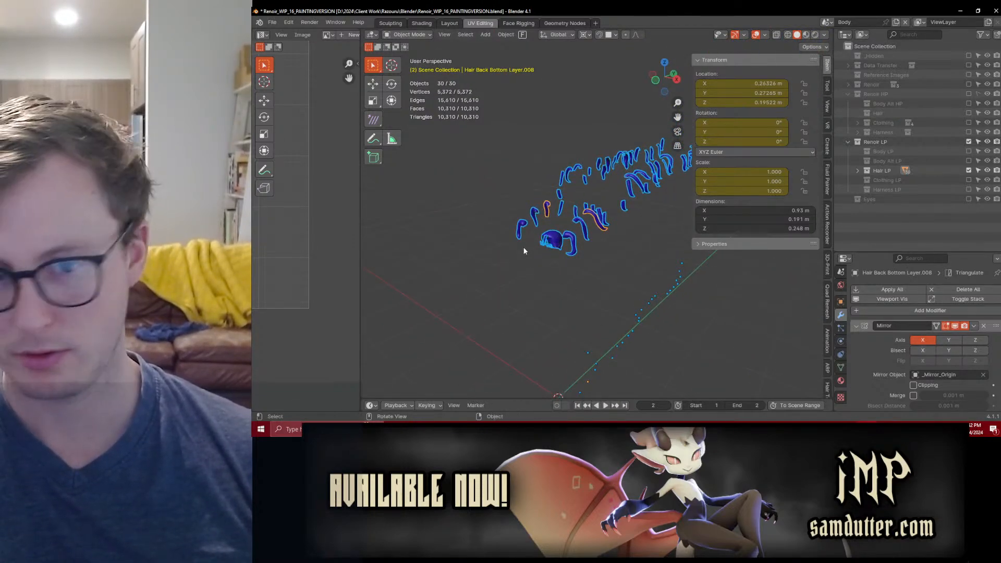
Step: Check the scalp piece's modifiers, and export all low-poly hair pieces with the Displace modifier active as Renoir_Hair_Cage.fbx
left_click(546, 243)
scroll(969, 368, "down", 5)
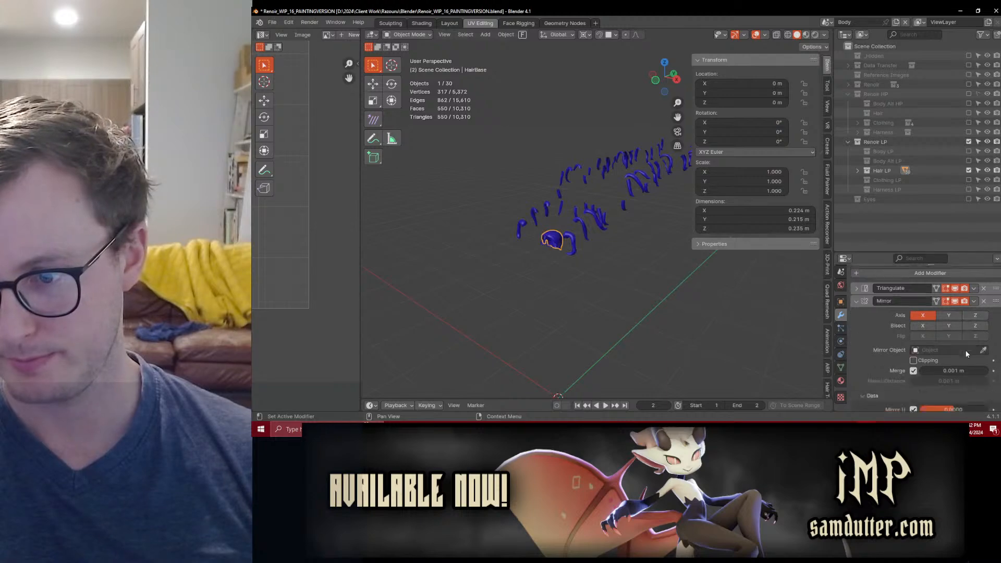
scroll(965, 372, "down", 1)
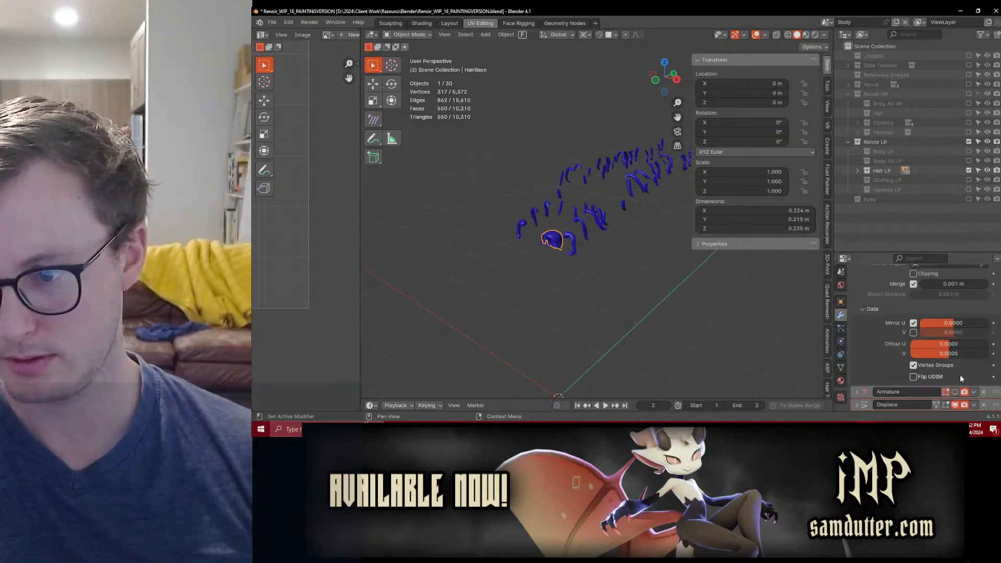
key("q")
left_click(614, 256)
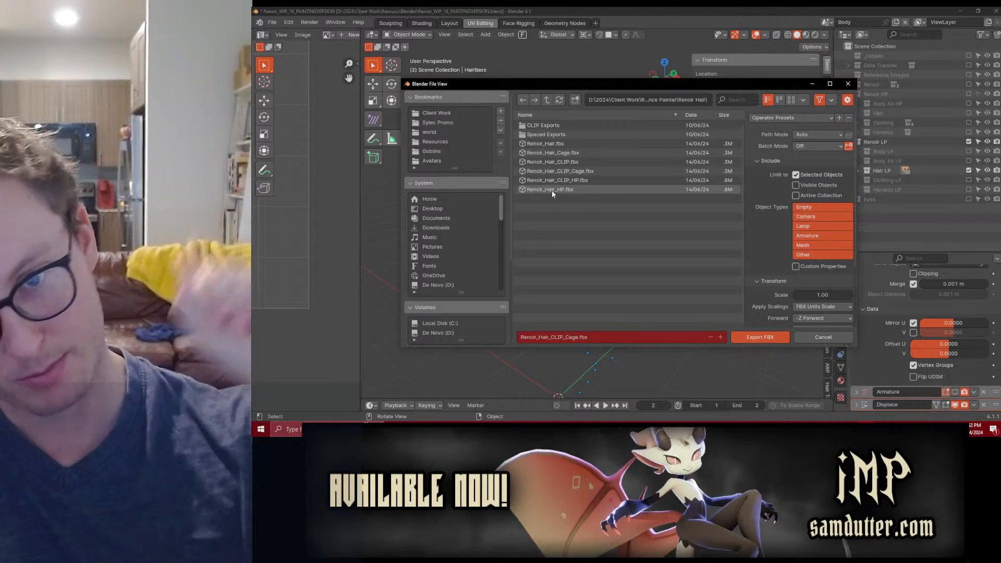
left_click(759, 119)
left_click(760, 151)
left_click(766, 337)
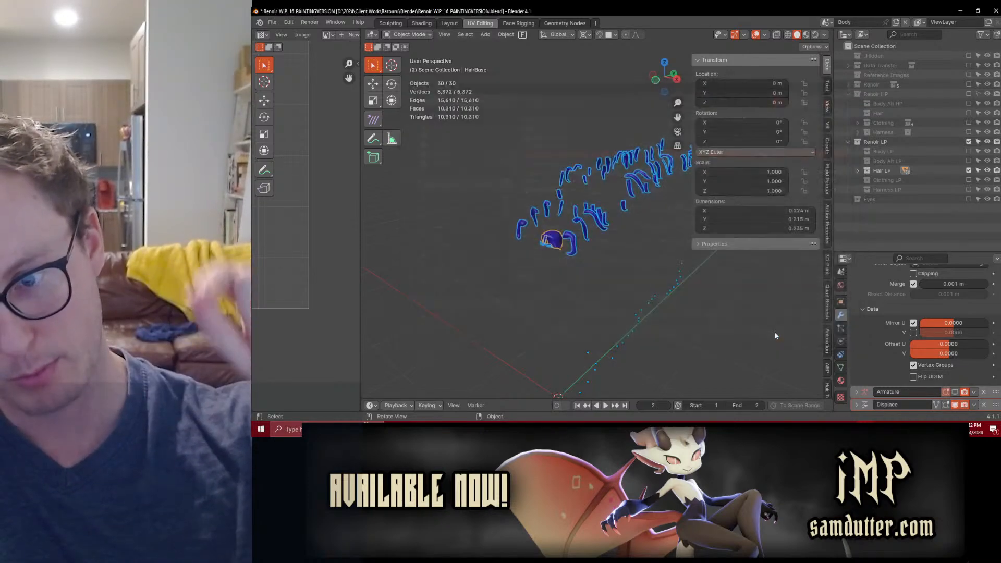
Step: Turn off the Displace modifier's viewport display on all selected hair pieces, export them as Renoir_Hair.fbx and save the file
right_click(956, 405)
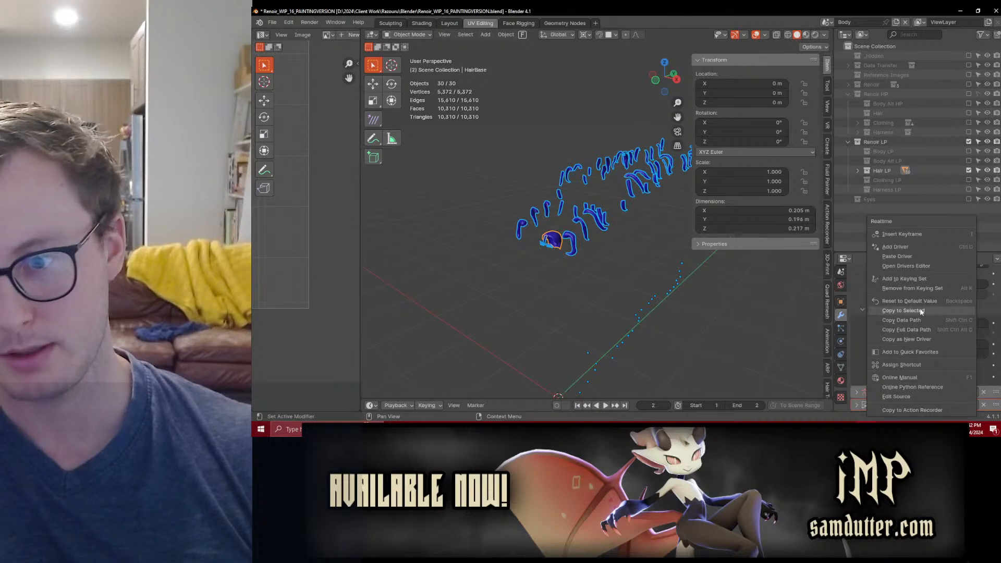
left_click(921, 312)
key("q")
left_click(581, 256)
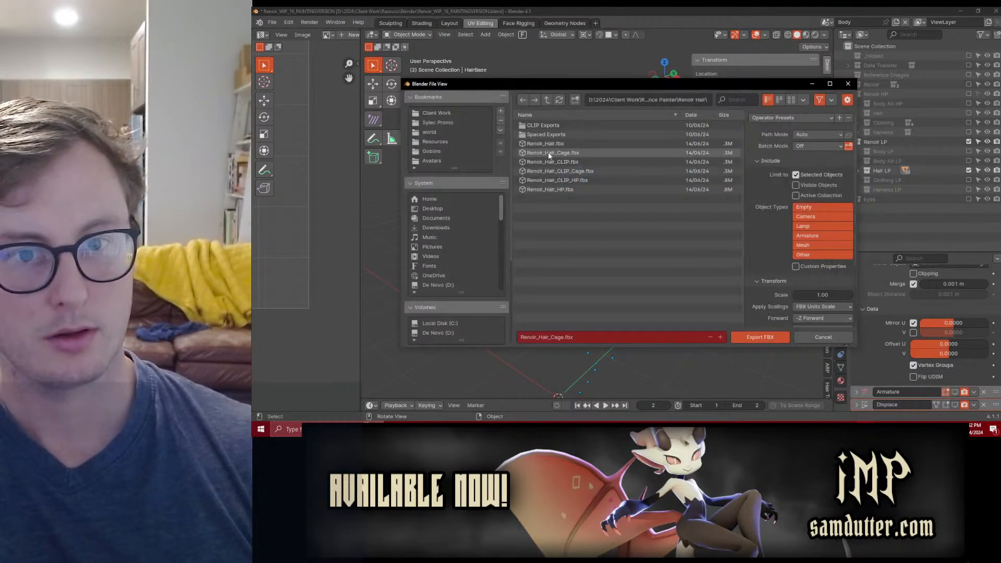
left_click(751, 337)
key("ctrl+s")
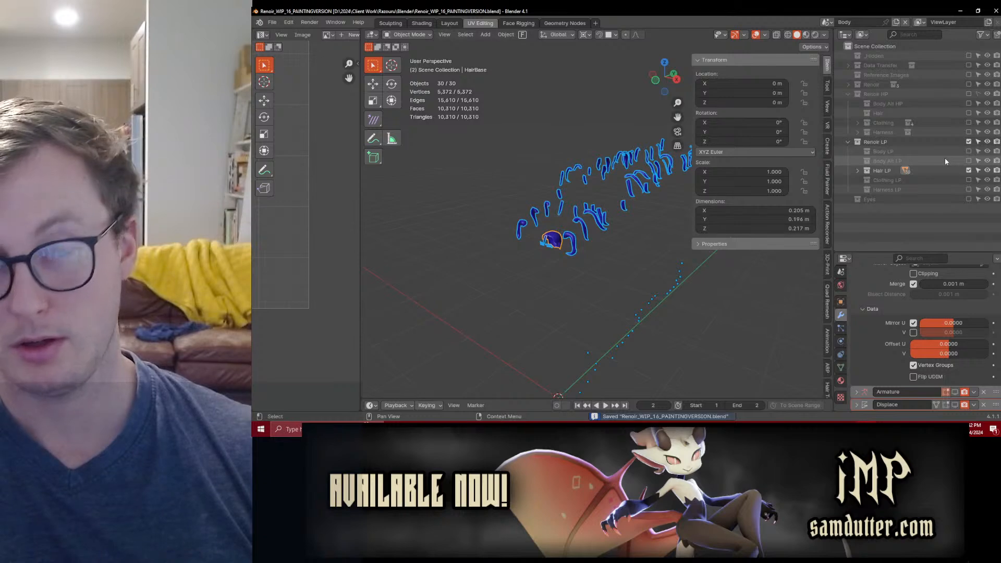
Step: In Substance Painter, check the spread-out hair against its cage, bake the selected Renoir Hair mesh maps and return to painting mode
key("alt+Tab")
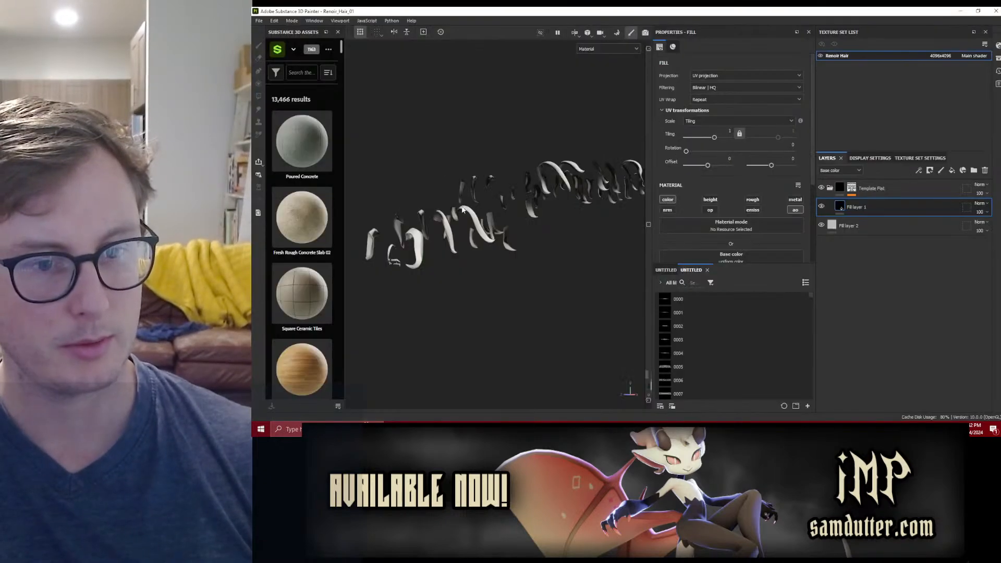
left_click(292, 21)
left_click(315, 30)
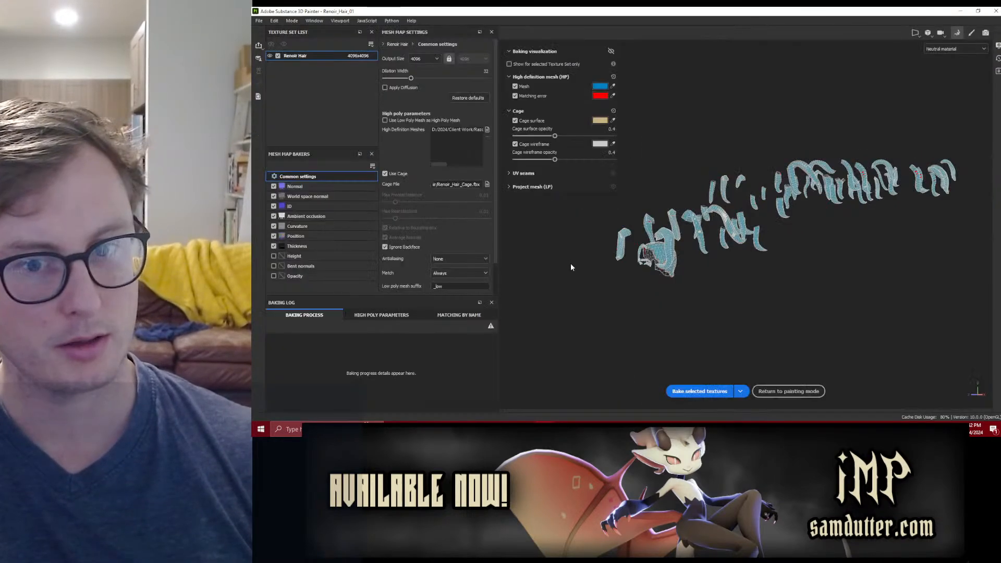
scroll(642, 271, "up", 2)
left_click_drag(642, 271, 755, 245, "alt")
scroll(745, 230, "up", 1)
scroll(745, 230, "down", 1)
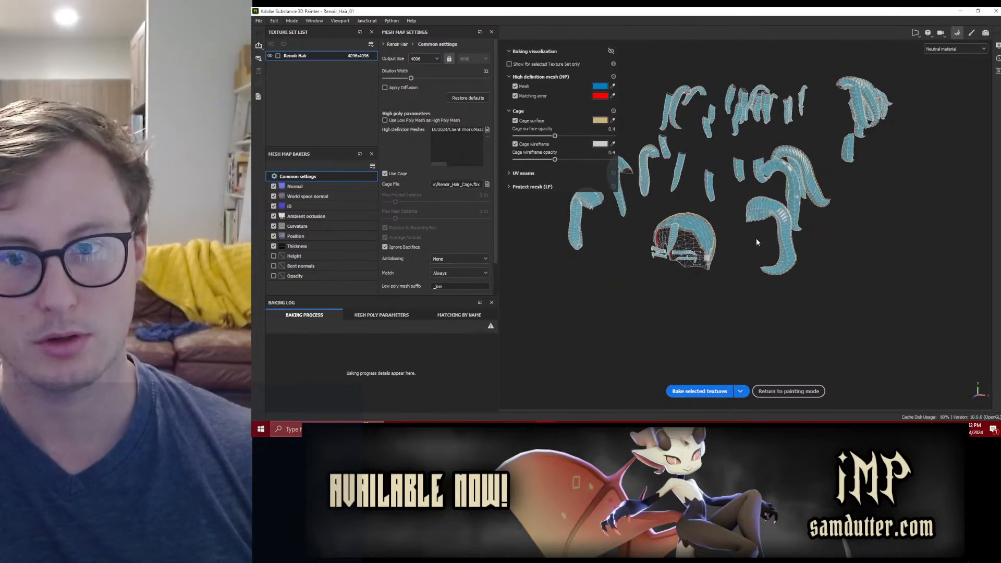
scroll(802, 189, "up", 2)
left_click(722, 391)
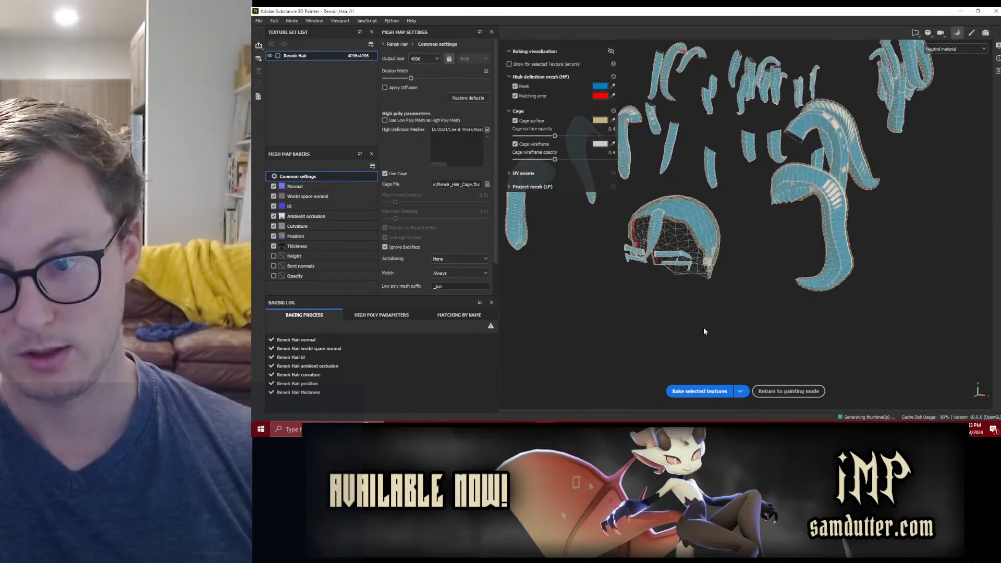
left_click(788, 391)
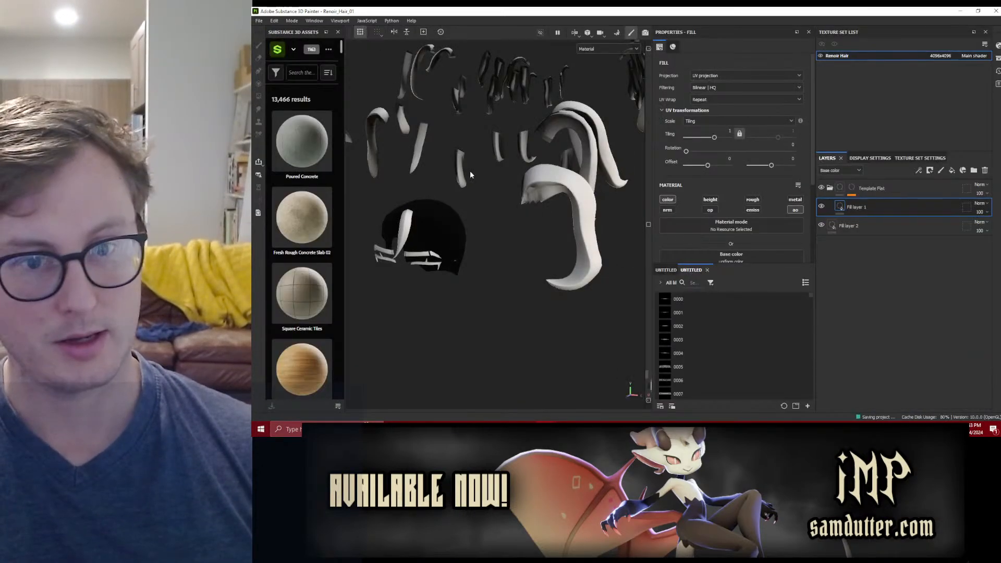
Step: Export the Renoir Hair textures to the Spaced Exports folder with the Mesh Maps template as 8-bit PNG at 4096
left_click(259, 20)
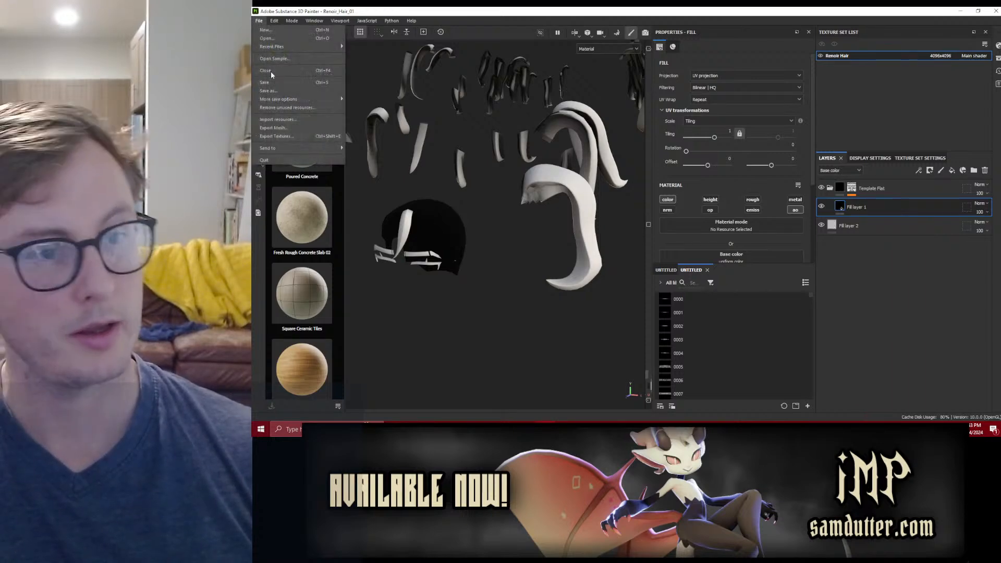
left_click(285, 130)
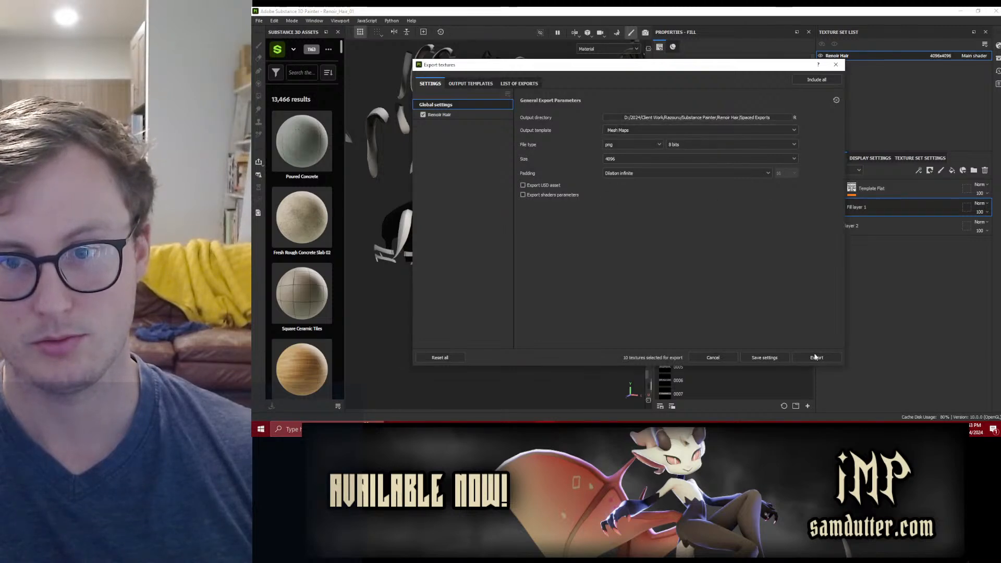
left_click(819, 358)
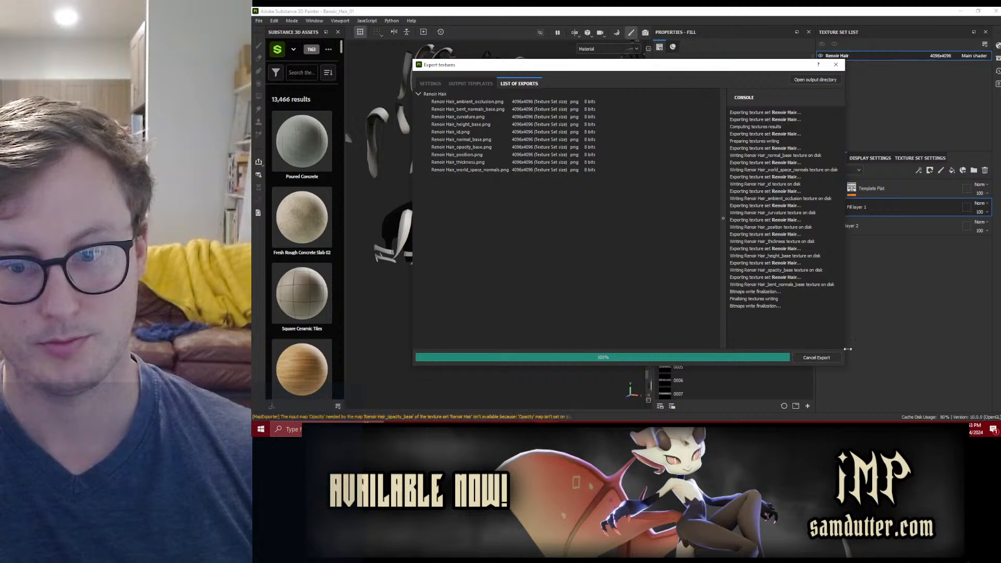
left_click(774, 359)
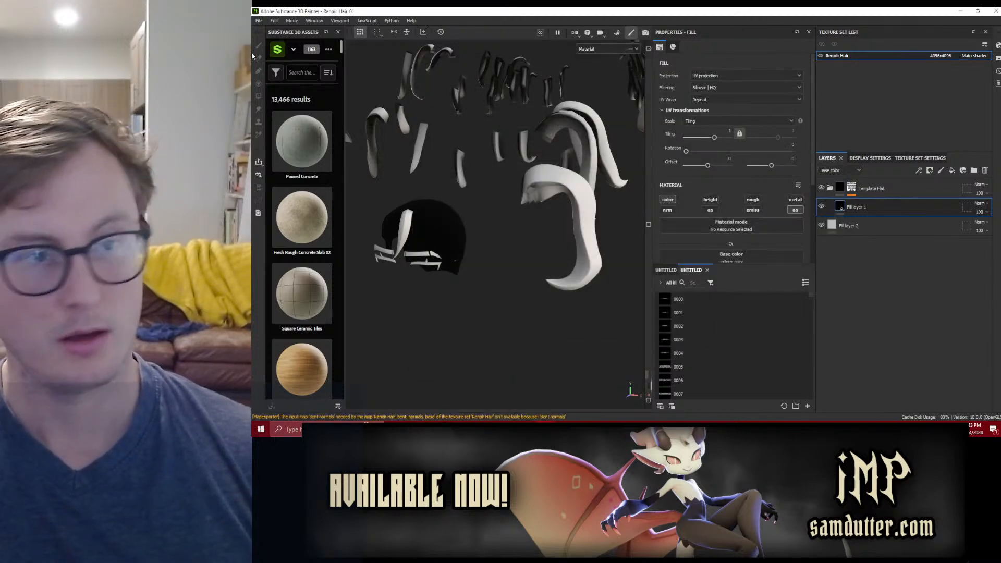
Step: Save the project, open the recent project Renoir_Hair_CLIP_01.spp and inspect the assembled hair from another angle
left_click(259, 21)
mouse_move(313, 47)
left_click(379, 57)
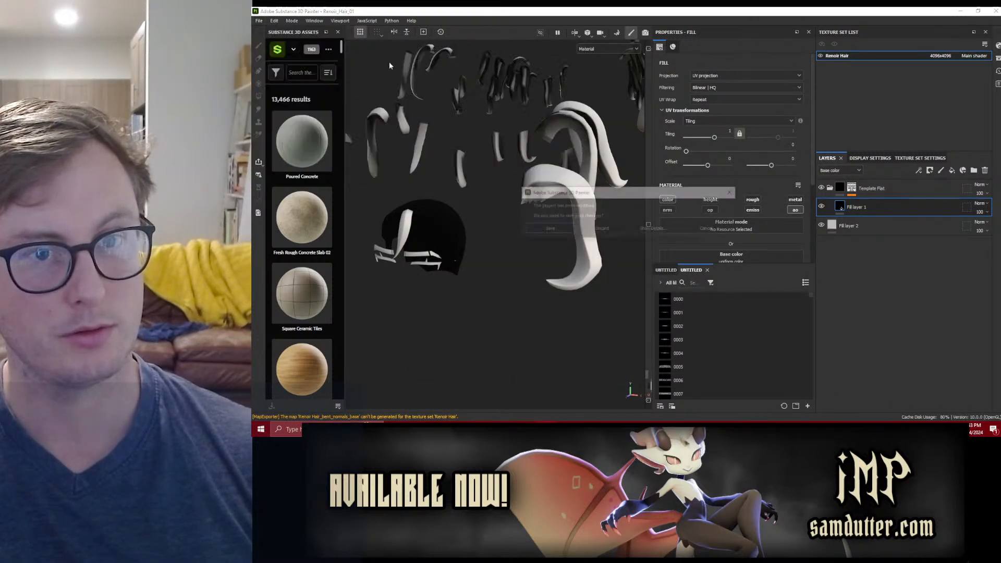
left_click(540, 229)
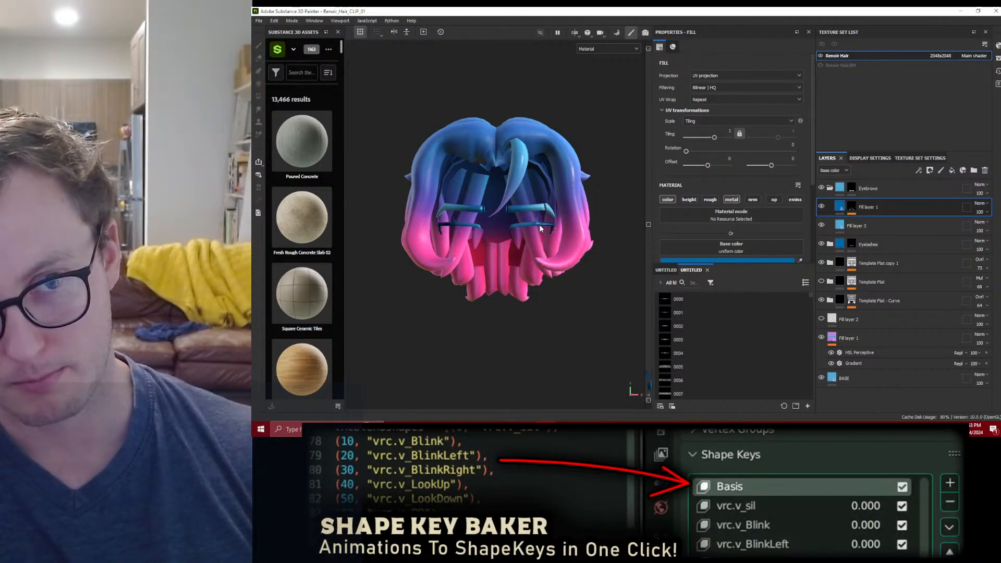
left_click(259, 21)
left_click_drag(506, 199, 501, 156, "alt")
Step: Reopen the recent project Renoir_Hair_01.spp and view the dark scalp piece from another angle
left_click(259, 20)
mouse_move(269, 46)
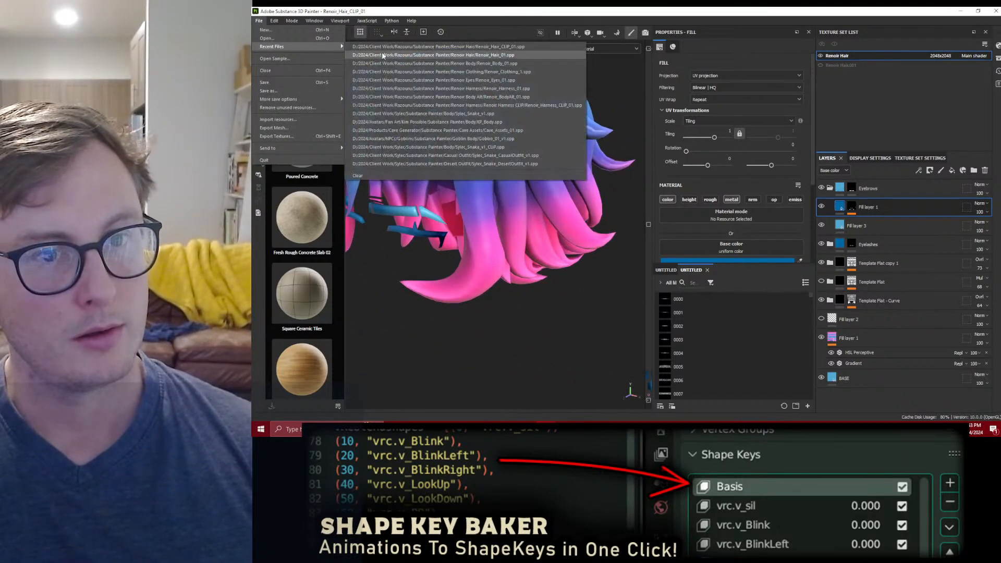
left_click(385, 57)
left_click(561, 230)
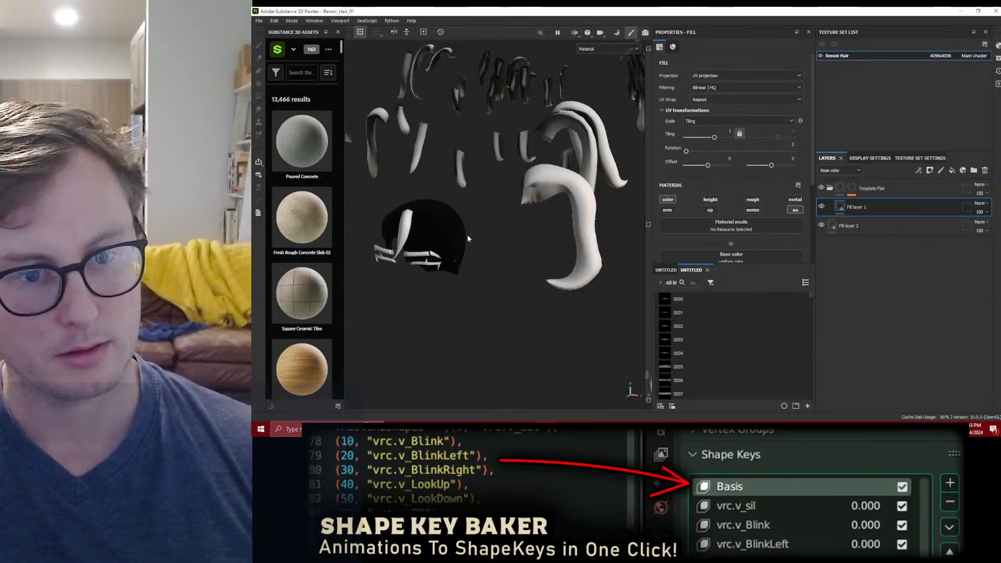
left_click_drag(436, 246, 482, 235, "alt")
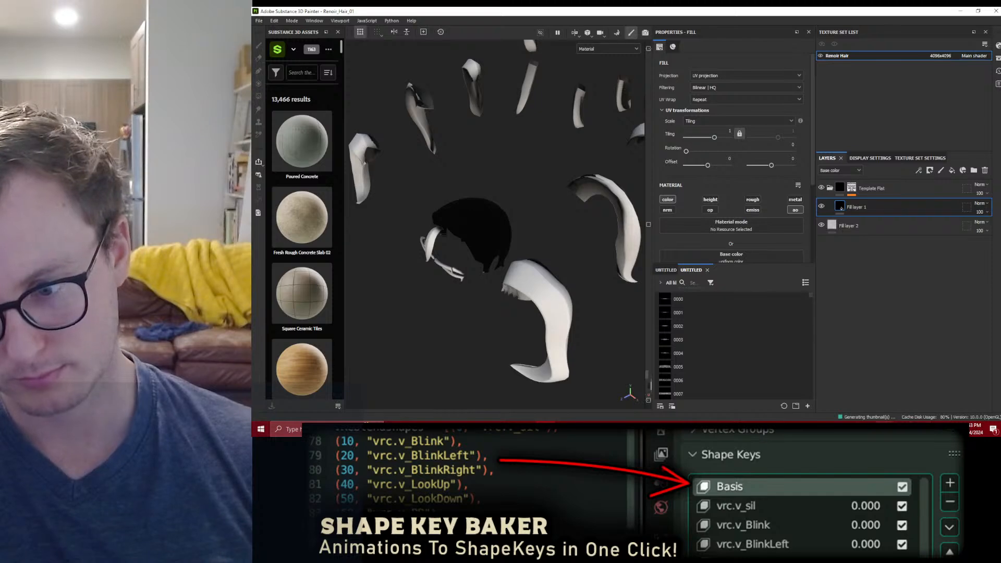
Step: Switch to Blender and enable the high-poly Hair collection in place of Hair LP
left_click(868, 429)
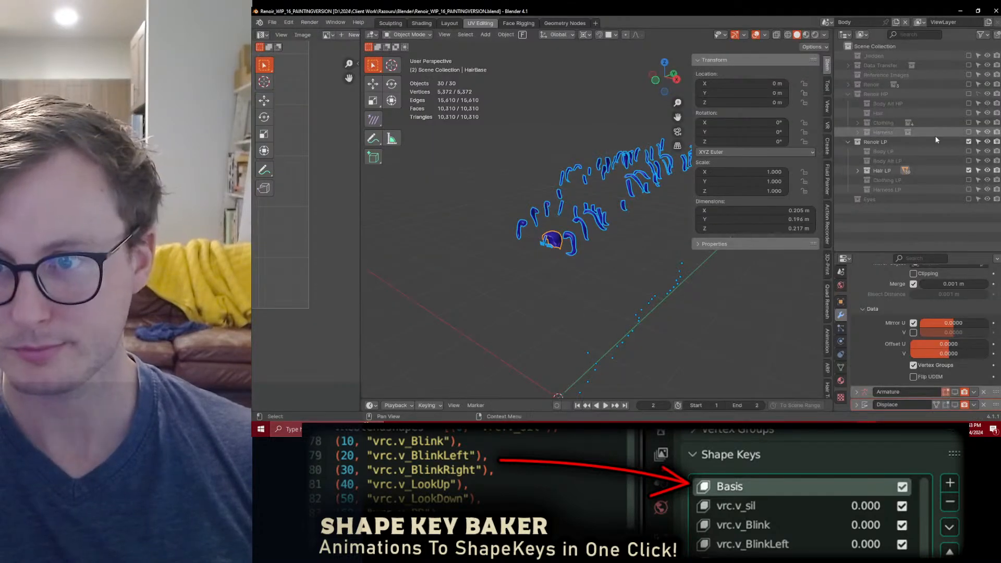
left_click(968, 171)
left_click(968, 112)
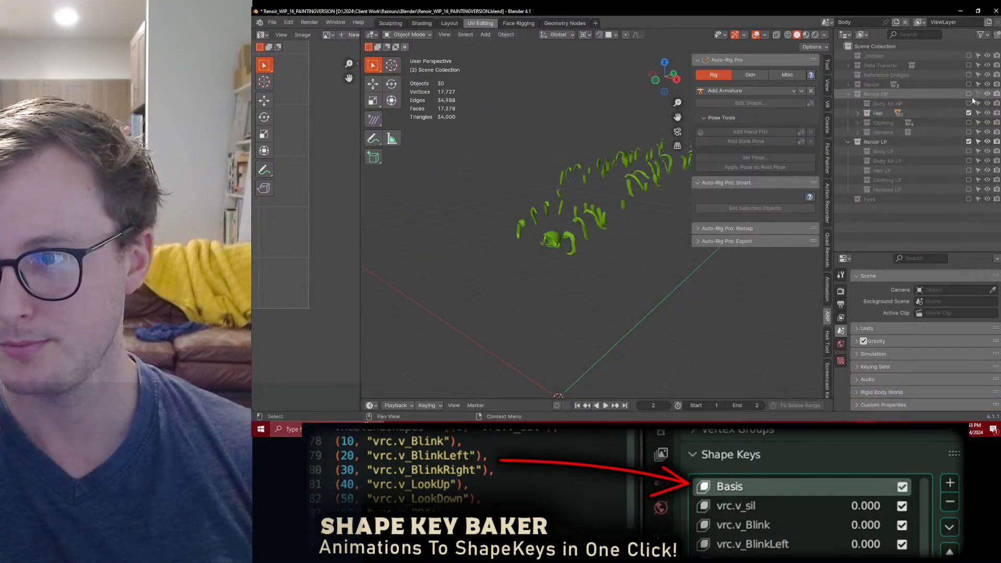
Step: Examine the high-poly scalp piece's mesh in Edit Mode along with the mesh overlay options
left_click(560, 233)
key("Tab")
scroll(522, 261, "up", 5)
middle_click_drag(513, 269, 534, 214)
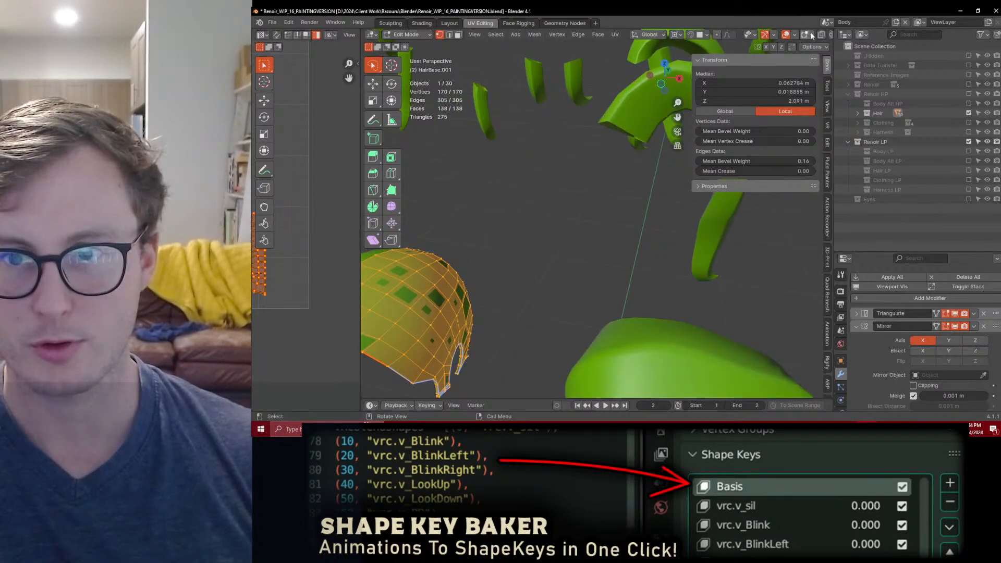
scroll(805, 36, "down", 3)
left_click(767, 35)
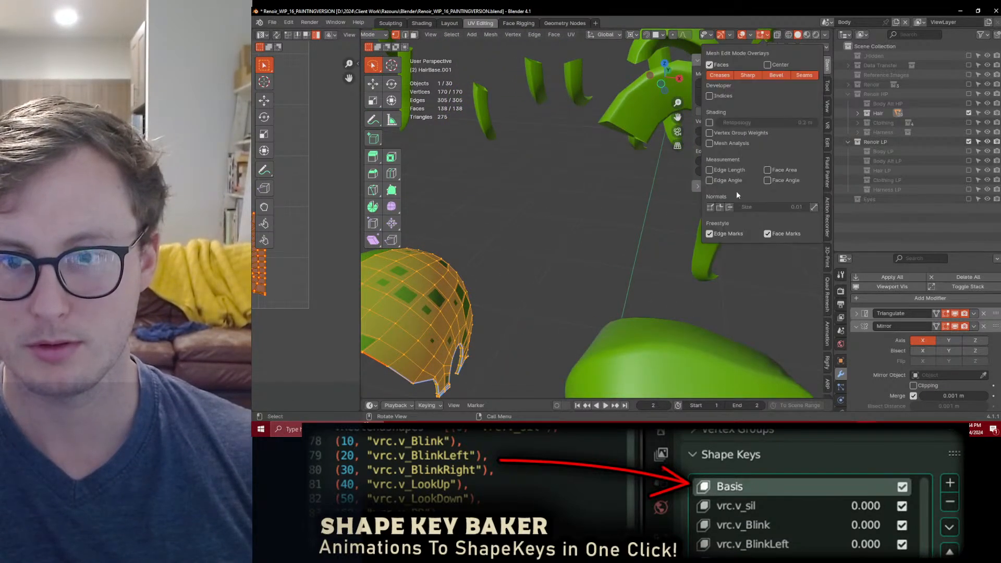
middle_click_drag(718, 222, 621, 261)
key("Tab")
Step: Export all the high-poly hair pieces as Renoir_Hair_HP.fbx and save the Blender file
key("q")
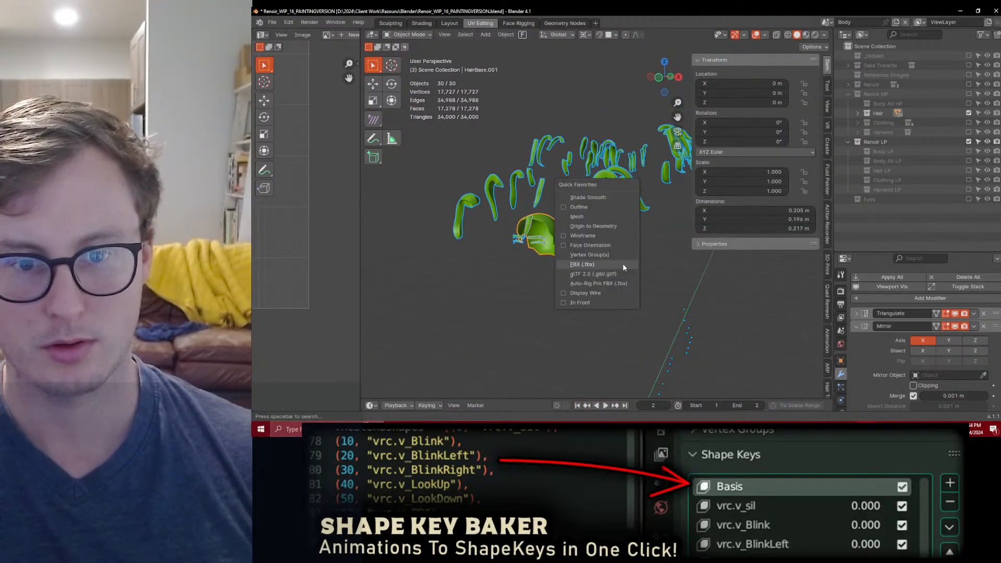
left_click(622, 264)
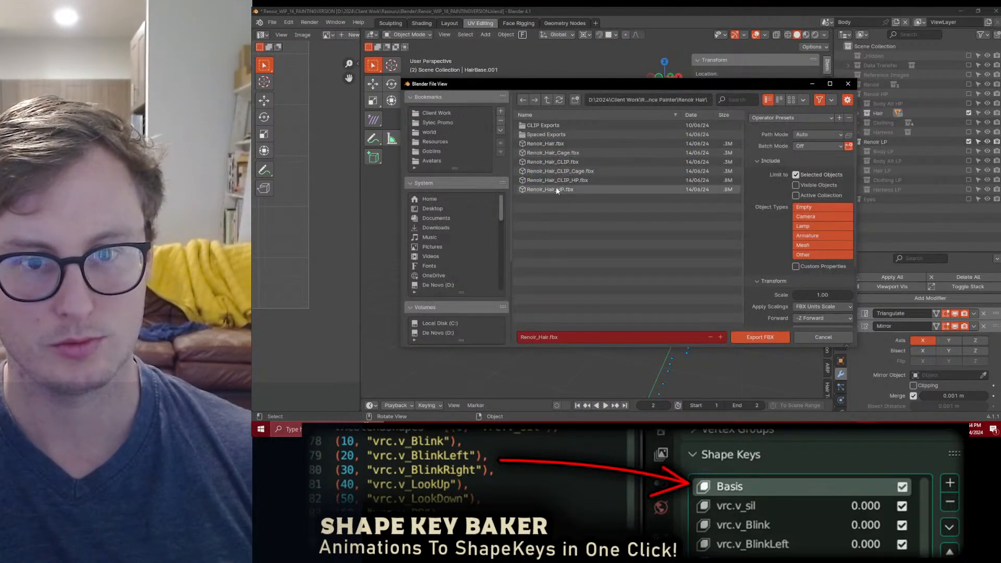
left_click(557, 191)
left_click(759, 337)
key("ctrl+s")
Step: Back in Substance Painter, inspect the scalp and its cage in baking mode and rebake the selected Renoir Hair mesh maps
key("alt+Tab")
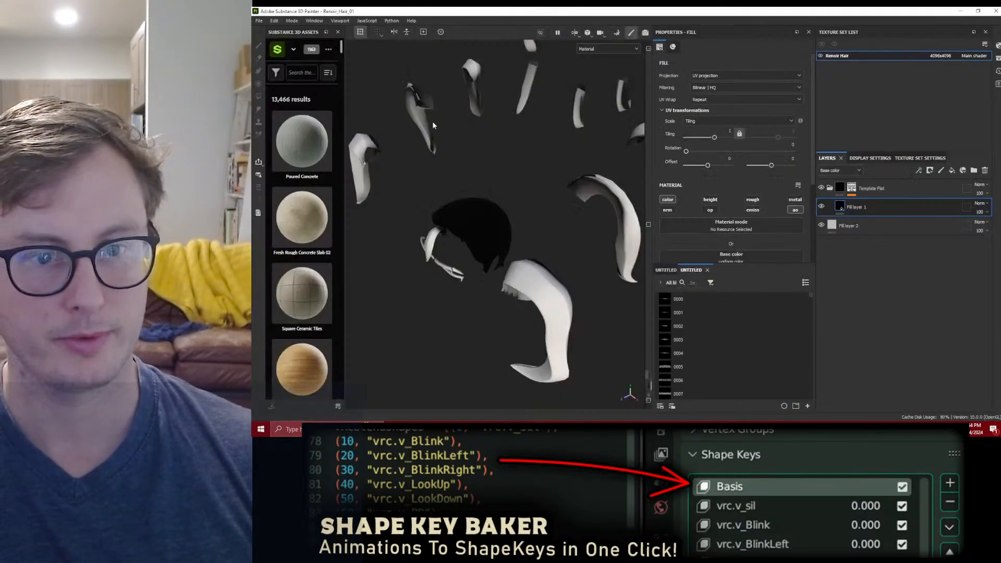
left_click(292, 20)
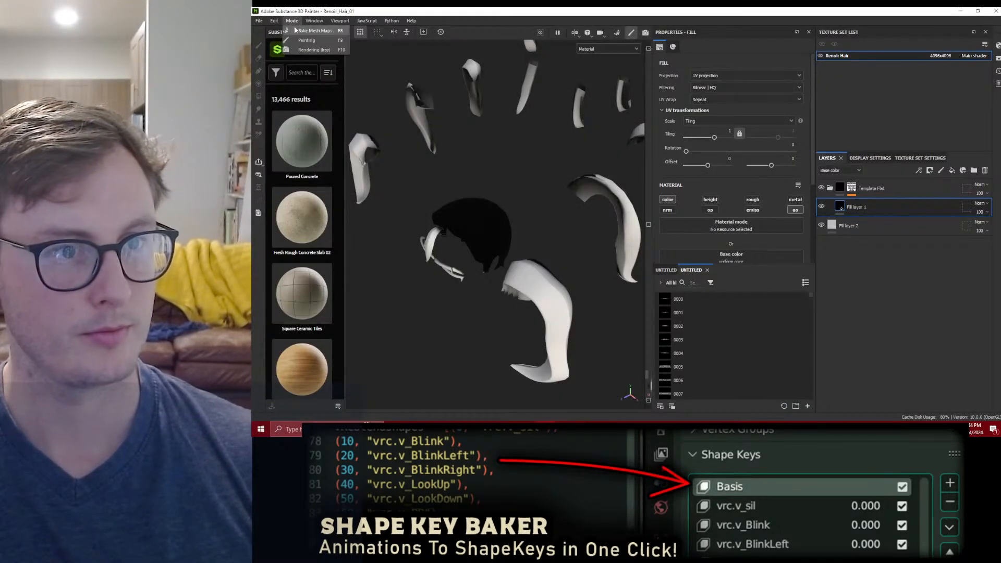
left_click(309, 31)
scroll(668, 263, "up", 5)
left_click_drag(679, 258, 763, 244, "alt")
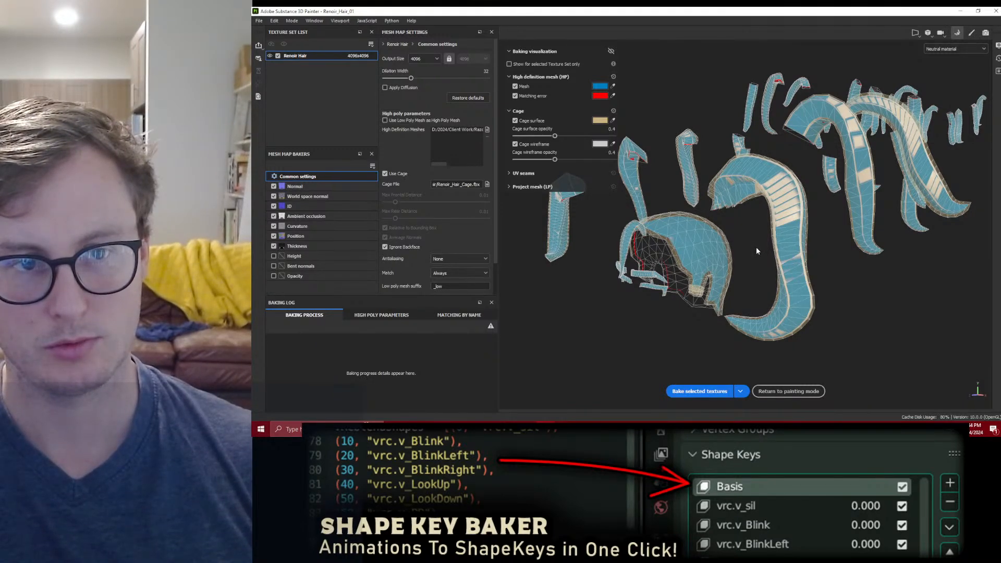
left_click(687, 392)
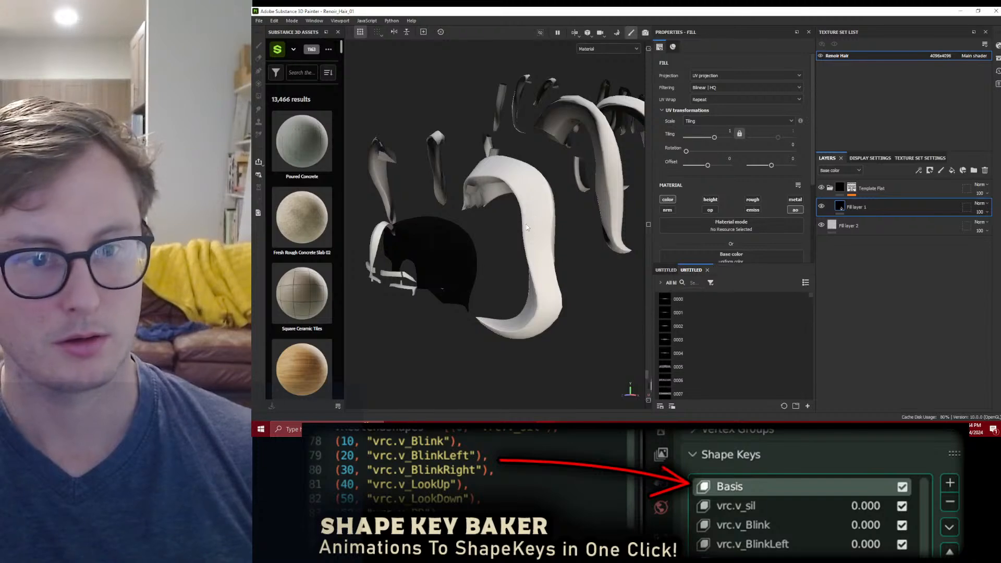
Step: Return to painting mode and hide the Invert and Fill effects in the top folder's mask to inspect the scalp without its black shading
left_click_drag(526, 224, 553, 281, "alt")
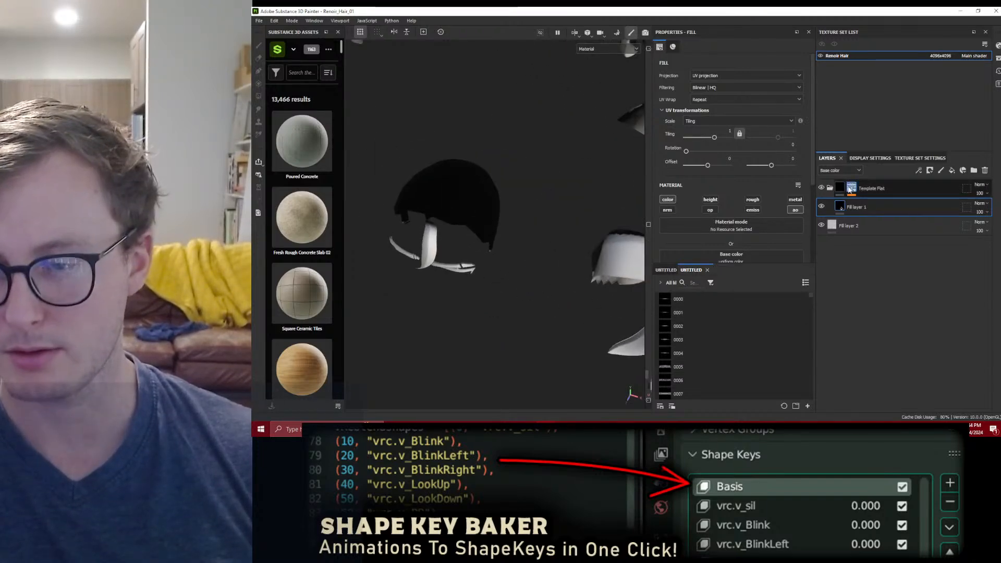
left_click(852, 188)
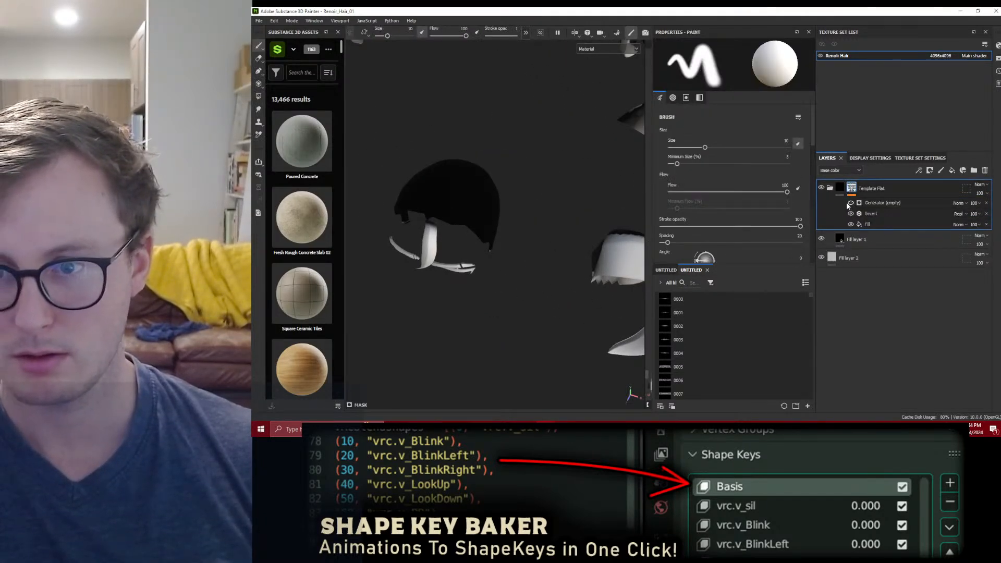
left_click(851, 213)
left_click(851, 215)
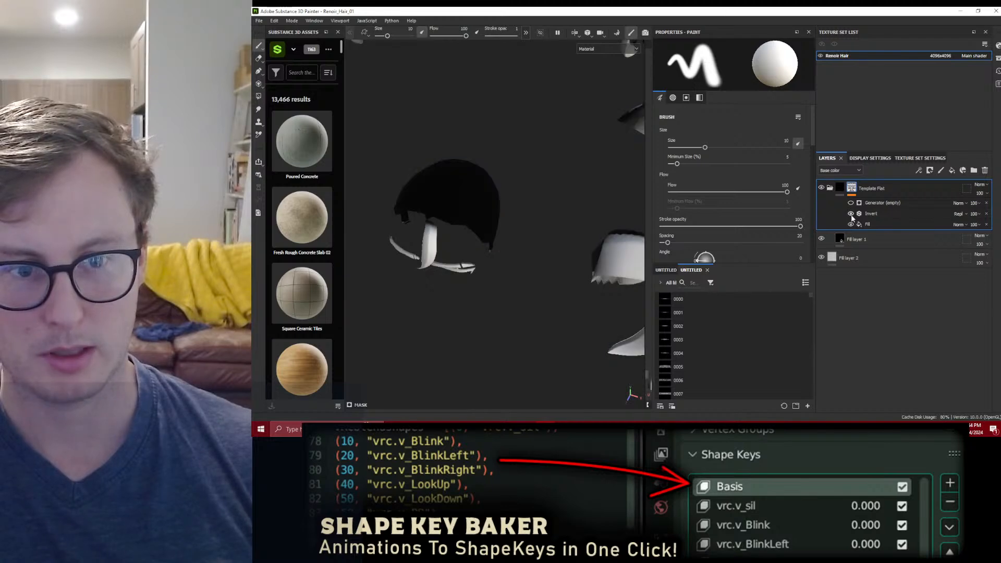
left_click(851, 214)
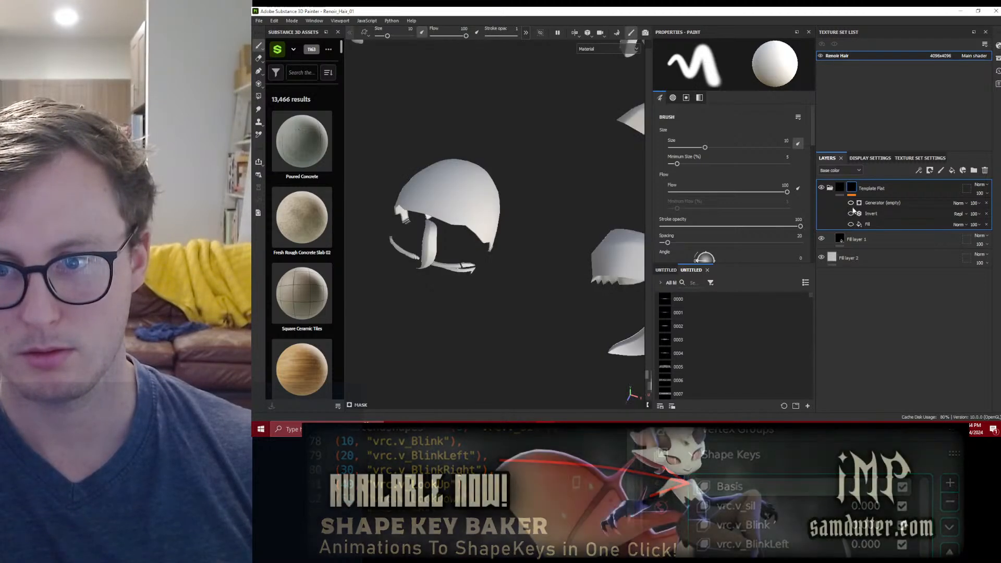
scroll(537, 204, "down", 6)
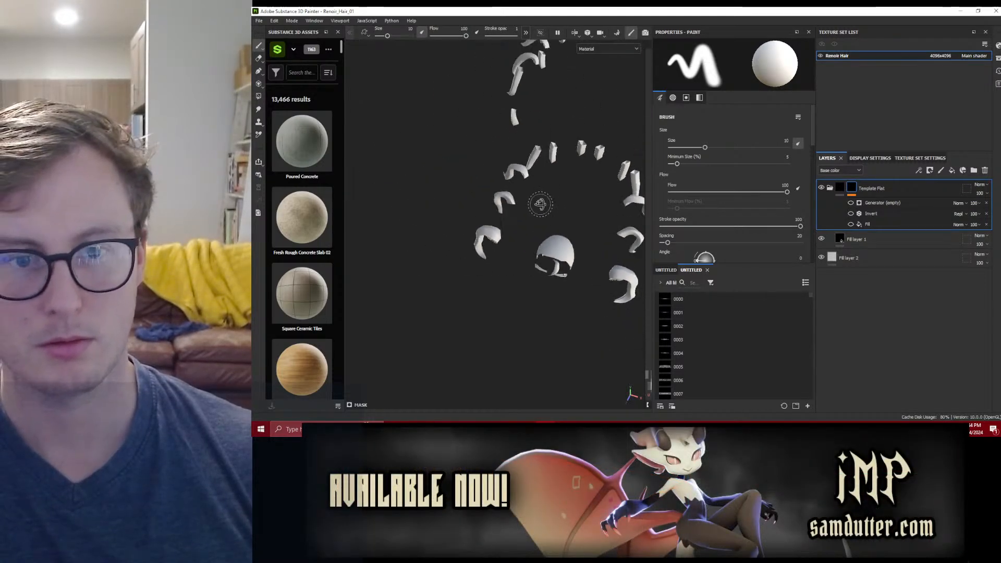
left_click_drag(539, 203, 498, 165, "alt")
left_click_drag(577, 219, 707, 231, "alt")
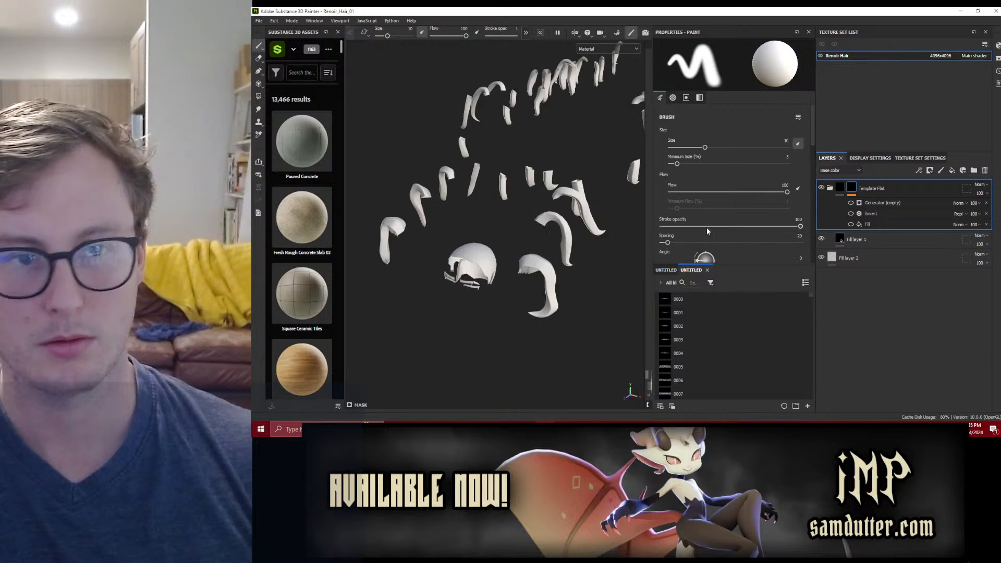
left_click_drag(515, 279, 578, 120, "alt")
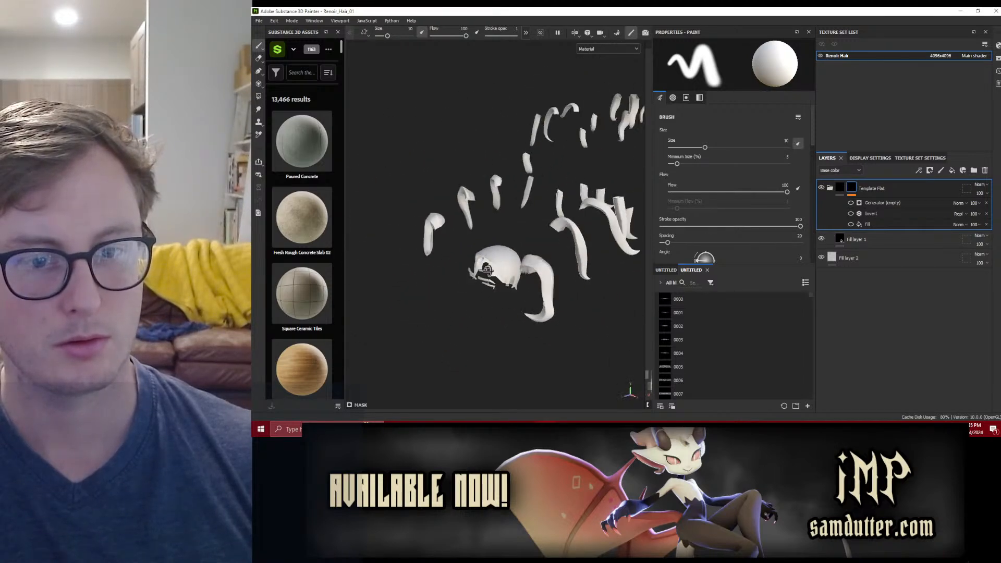
left_click(258, 21)
left_click(280, 135)
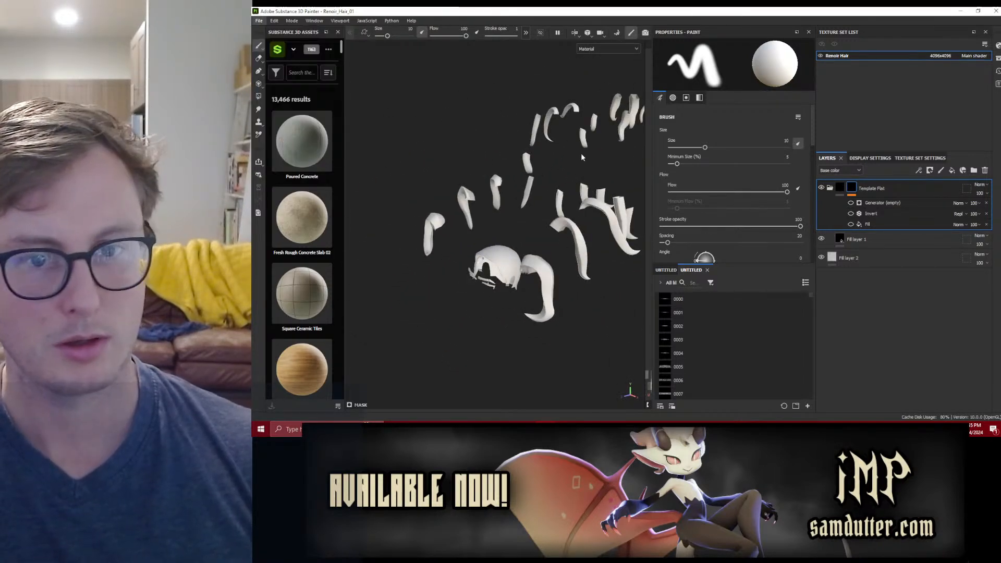
left_click(830, 67)
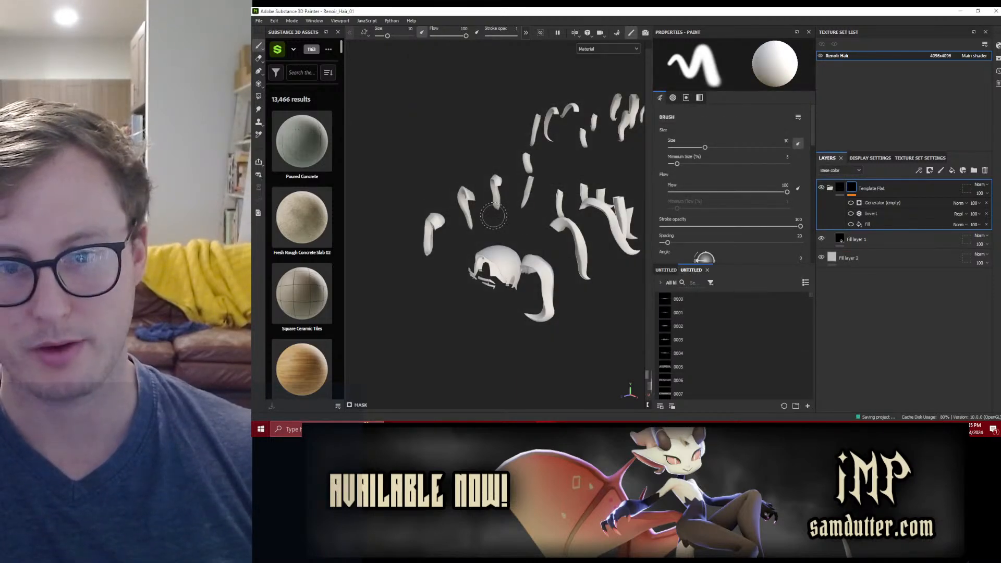
Step: Save the spread-out hair project and open the recent project Renoir_Hair_CLIP_01.spp
left_click(260, 21)
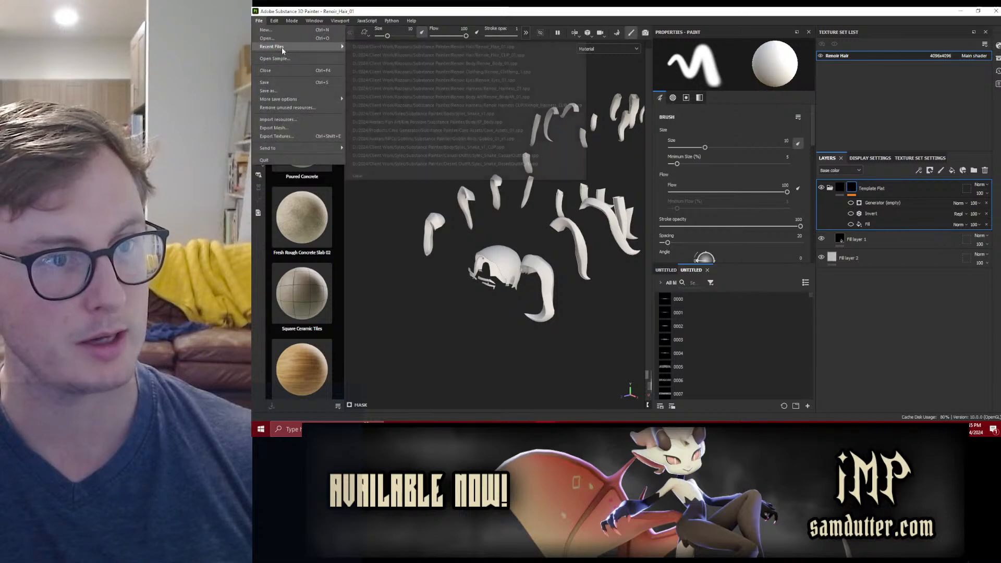
mouse_move(282, 47)
left_click(590, 146)
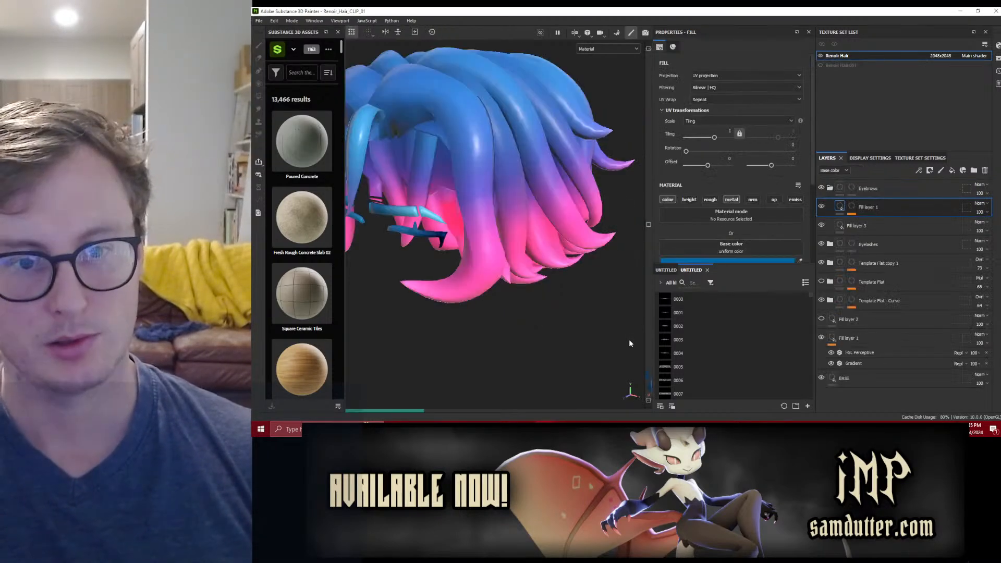
Step: Switch to File Explorer and look through the CLIP Exports and Spaced Exports folders inside Renoir Hair
left_click(469, 429)
left_click(517, 216)
left_click(505, 118)
double_click(435, 166)
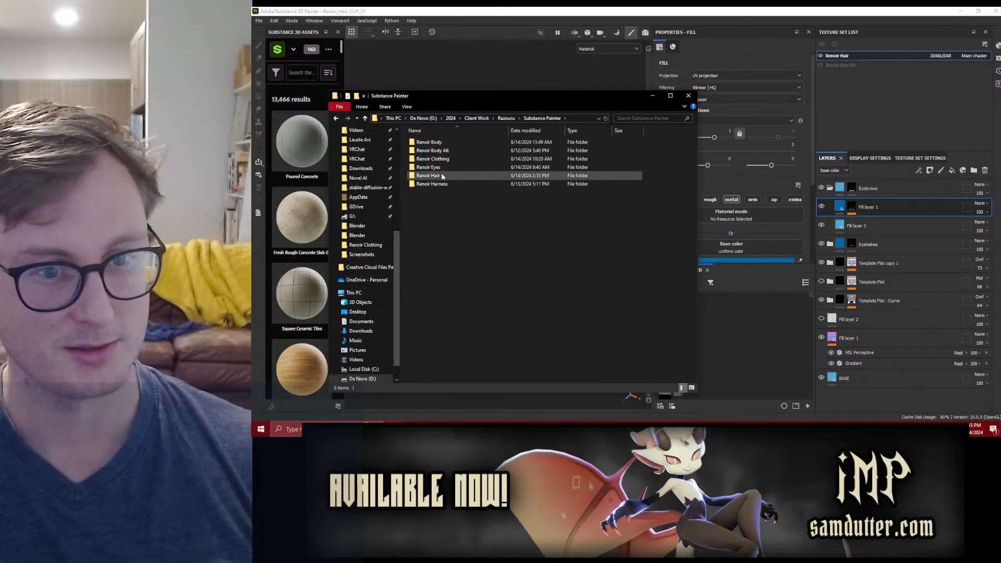
double_click(442, 176)
double_click(428, 142)
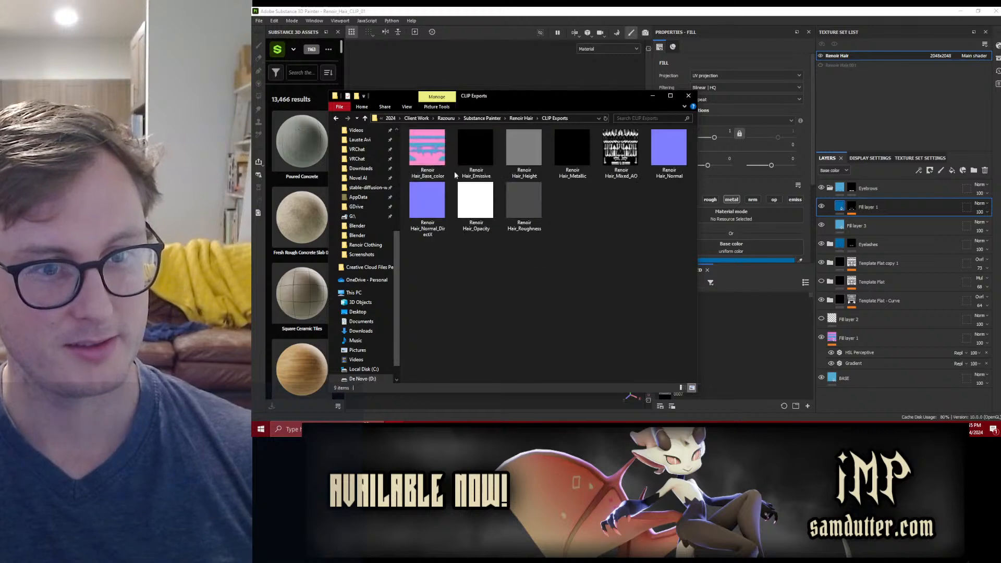
left_click(521, 118)
left_click(439, 151)
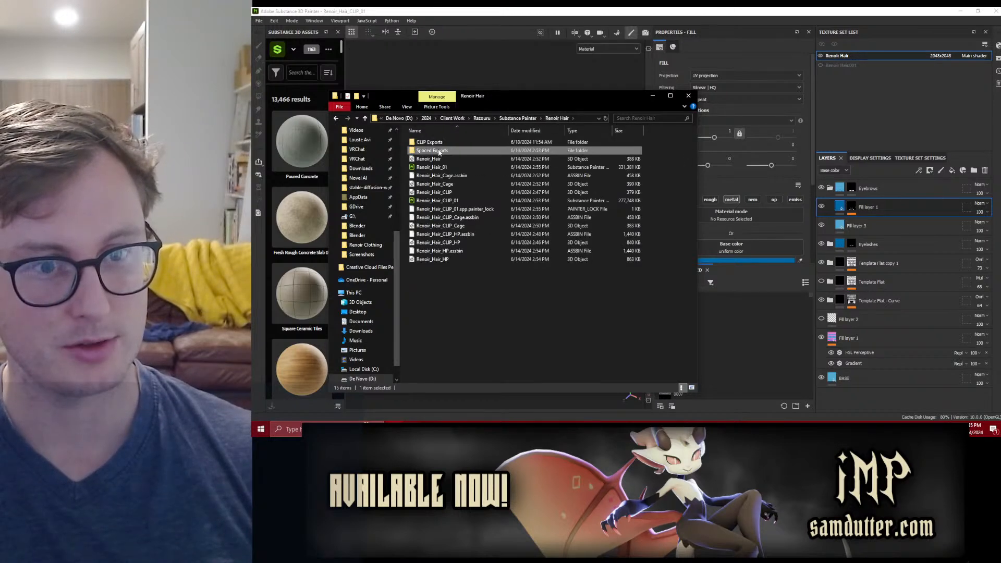
double_click(439, 151)
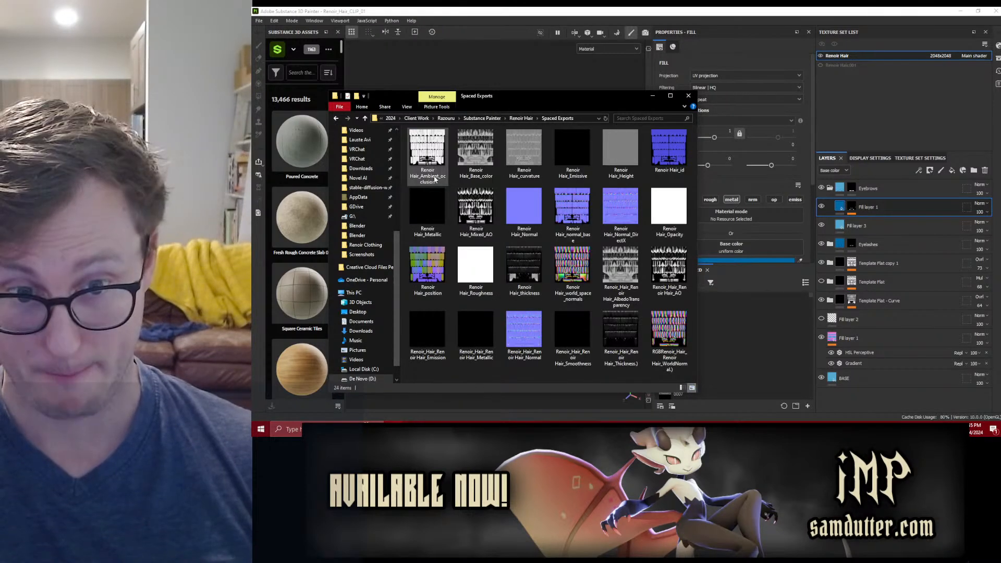
Step: Compare the file dates in the Spaced Exports and CLIP Exports folders using the details view
left_click(681, 388)
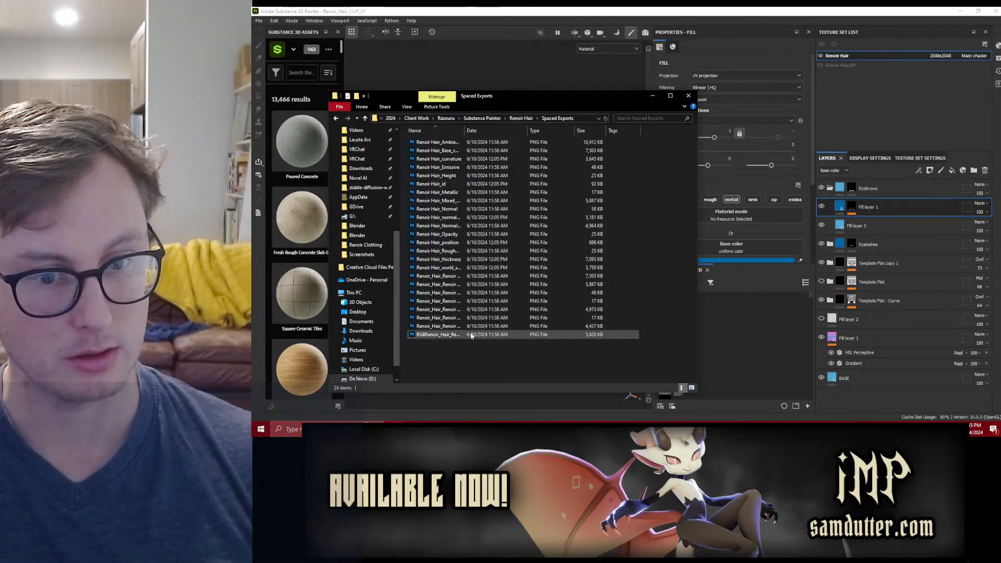
left_click(522, 119)
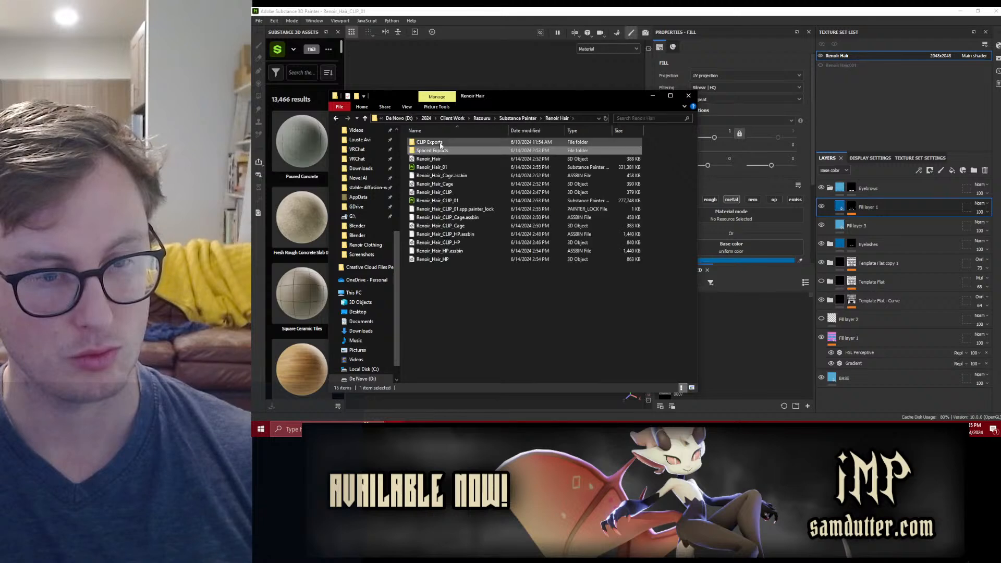
double_click(440, 142)
left_click(681, 388)
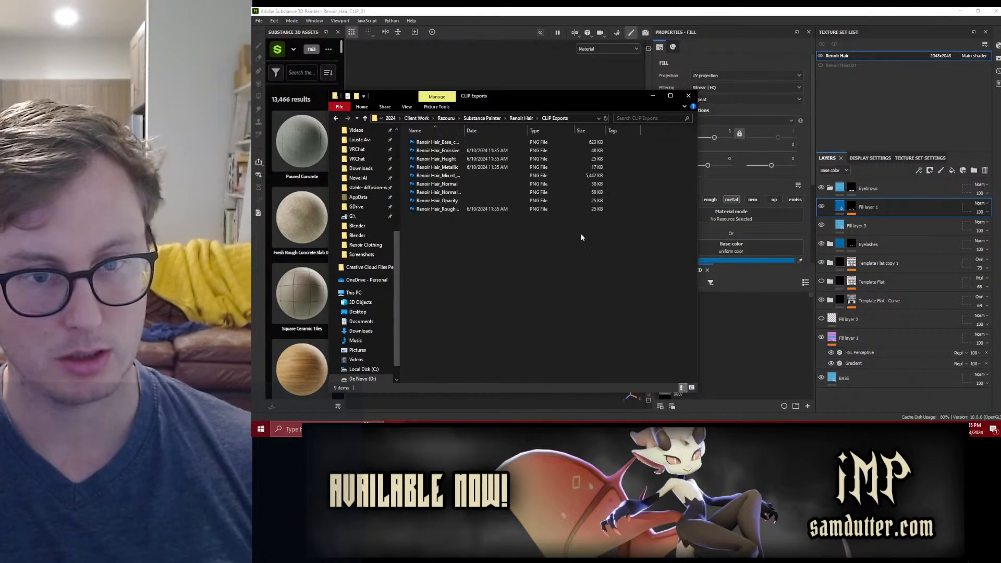
left_click(522, 118)
double_click(438, 150)
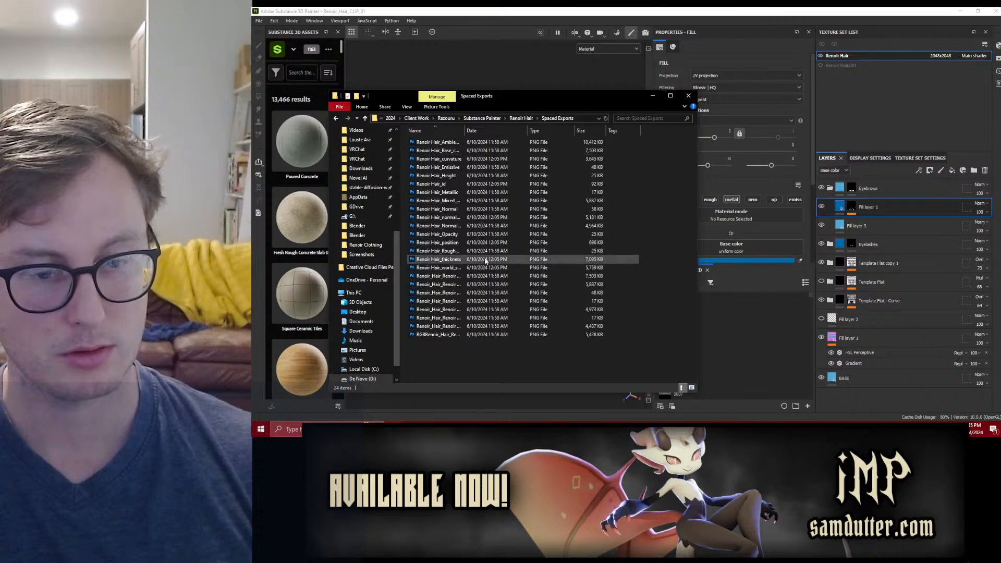
Step: Switch back to Substance Painter and reopen Renoir_Hair_01.spp, saving the changes to the current project
left_click(347, 10)
left_click(260, 21)
mouse_move(333, 50)
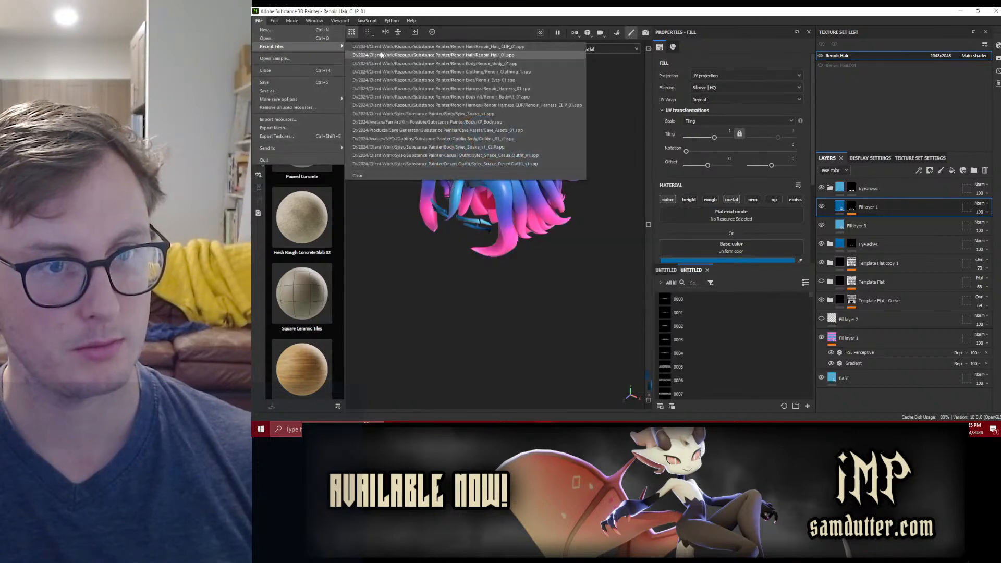
left_click(396, 55)
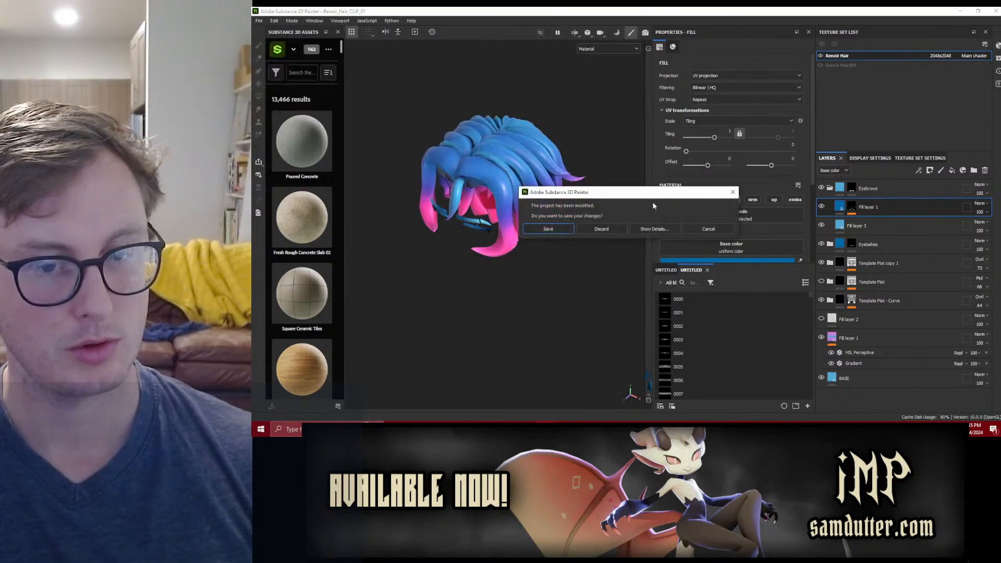
left_click(553, 232)
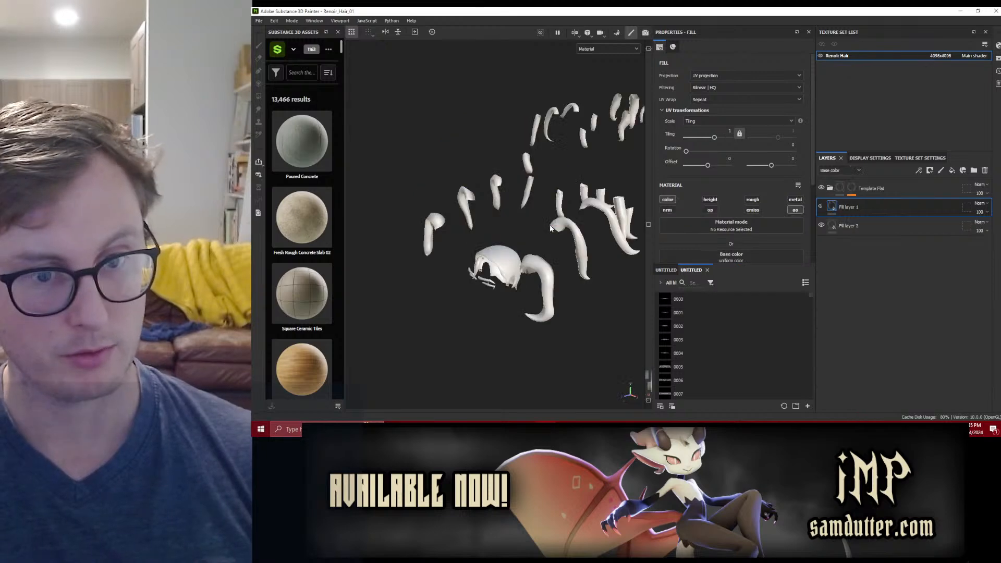
Step: Export the Renoir Hair mesh maps as 4096x4096 PNG files and save the project
left_click(260, 21)
left_click(276, 136)
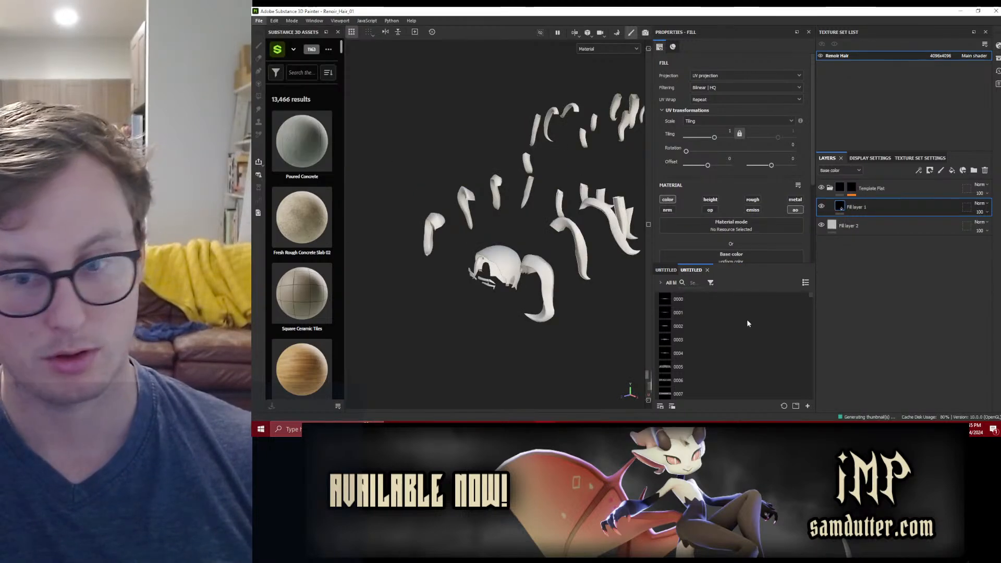
left_click(837, 357)
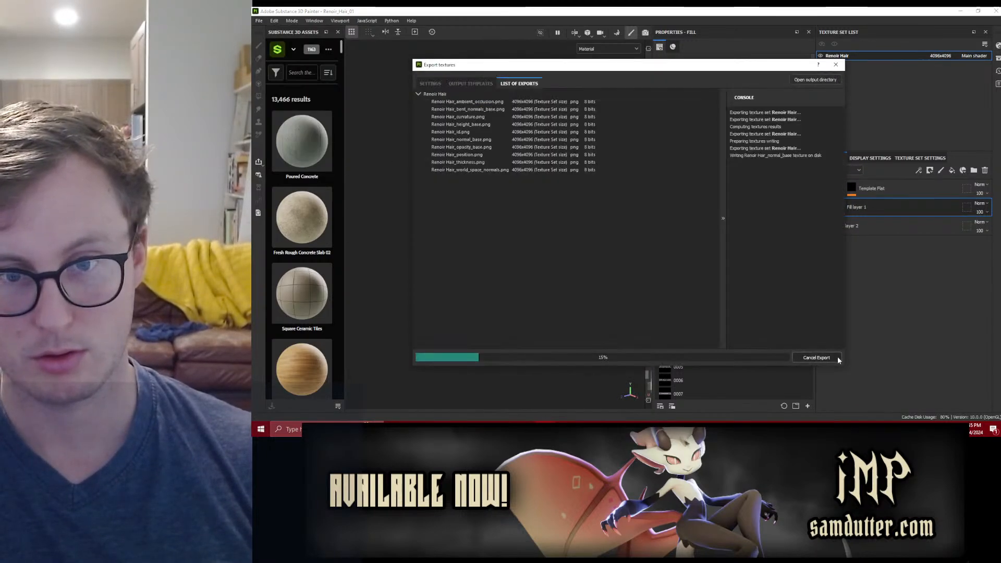
left_click(764, 358)
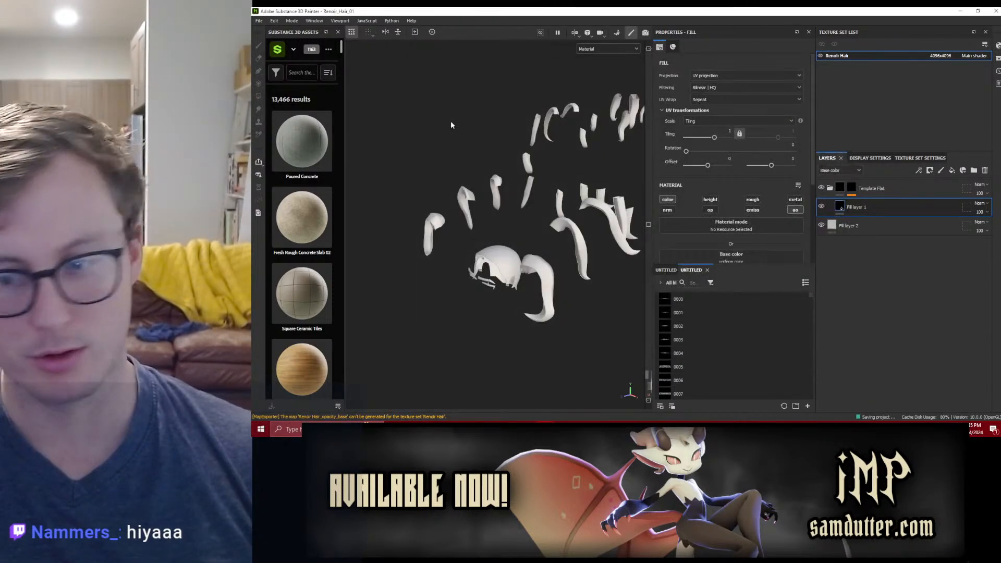
Step: Reopen the recent project Renoir_Hair_CLIP_01.spp and inspect the assembled hair up close from the front
left_click(258, 21)
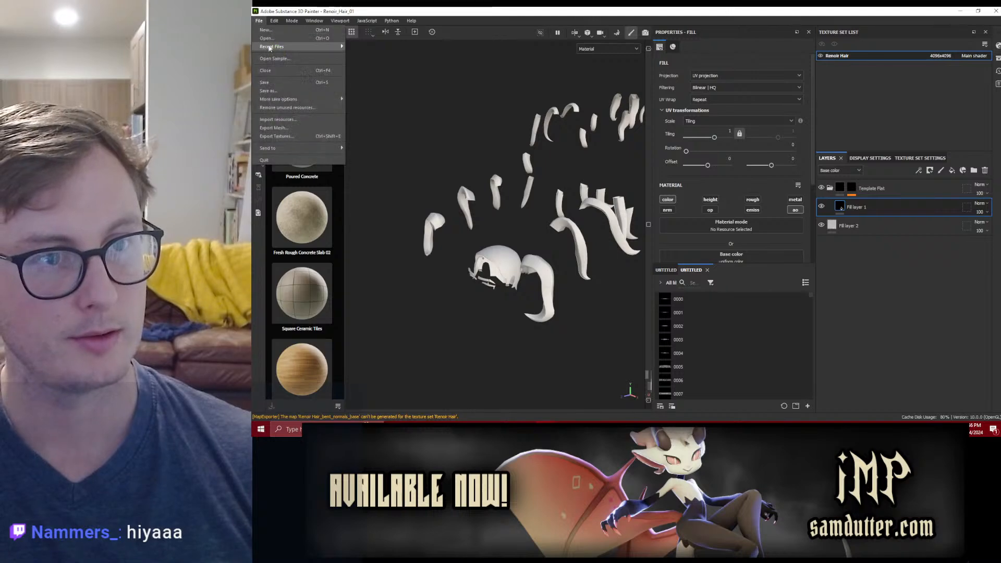
mouse_move(276, 47)
left_click(438, 55)
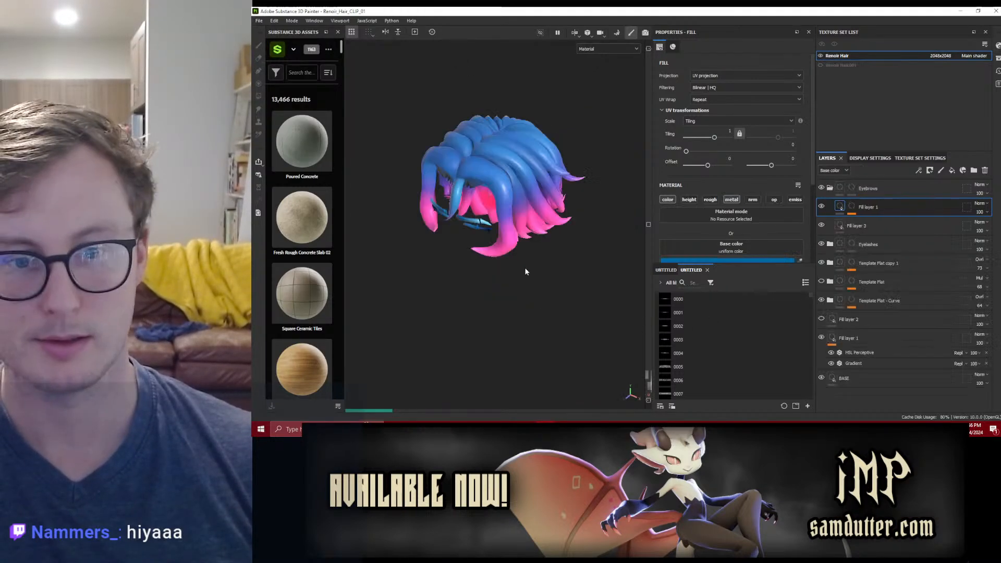
left_click_drag(523, 269, 492, 213, "alt")
right_click_drag(493, 214, 516, 208, "alt")
left_click_drag(516, 209, 484, 180, "alt")
middle_click_drag(484, 180, 490, 226, "alt")
right_click_drag(490, 226, 493, 216, "alt")
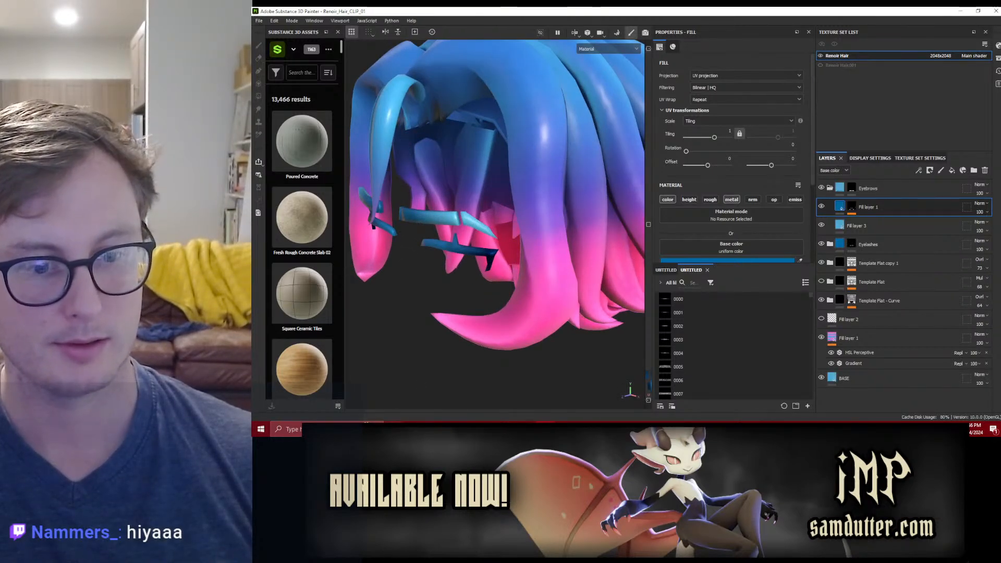
Step: In File Explorer, check the file dates in CLIP Exports and the full file names and thumbnails in Spaced Exports
left_click(366, 427)
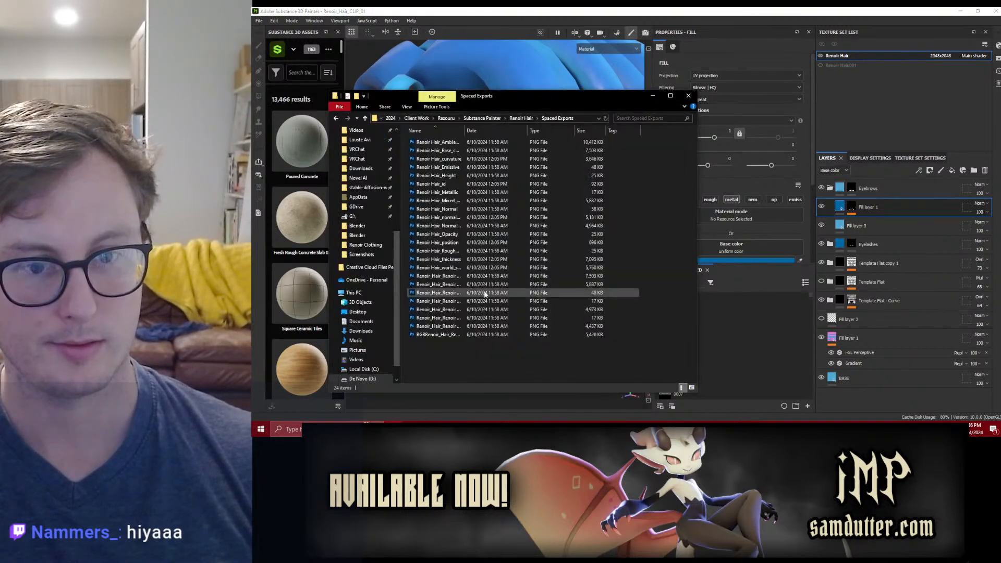
left_click(521, 118)
double_click(449, 142)
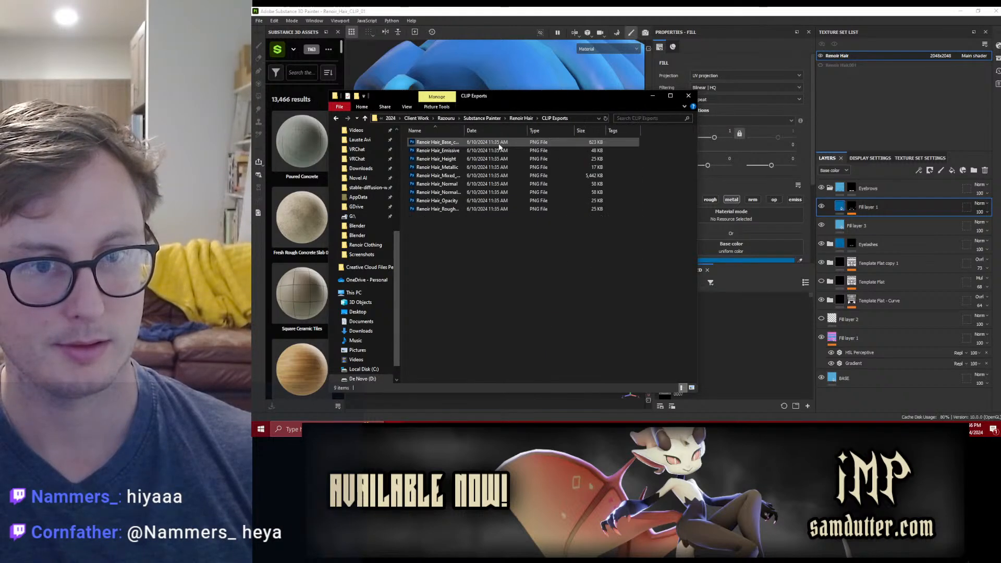
left_click(521, 118)
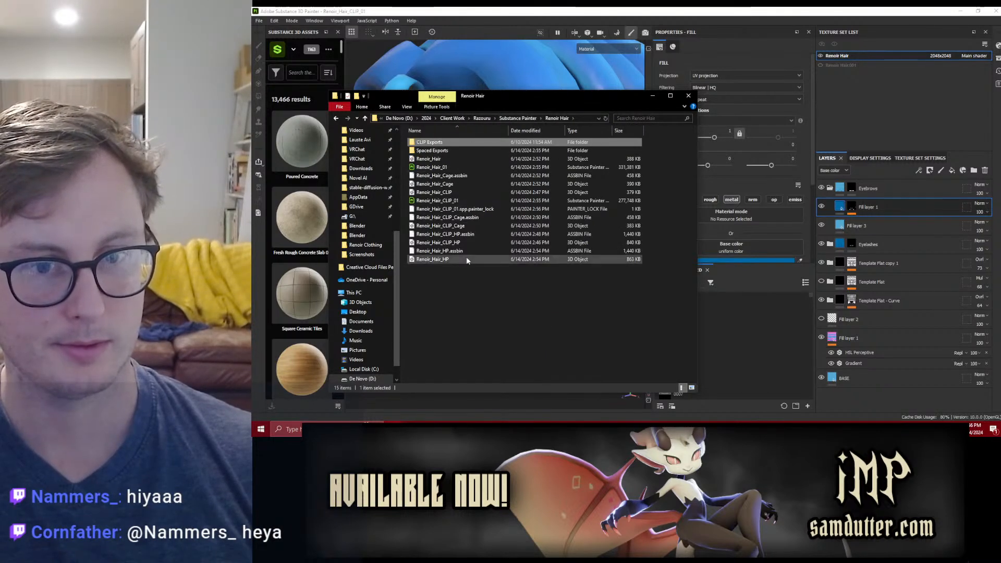
double_click(519, 150)
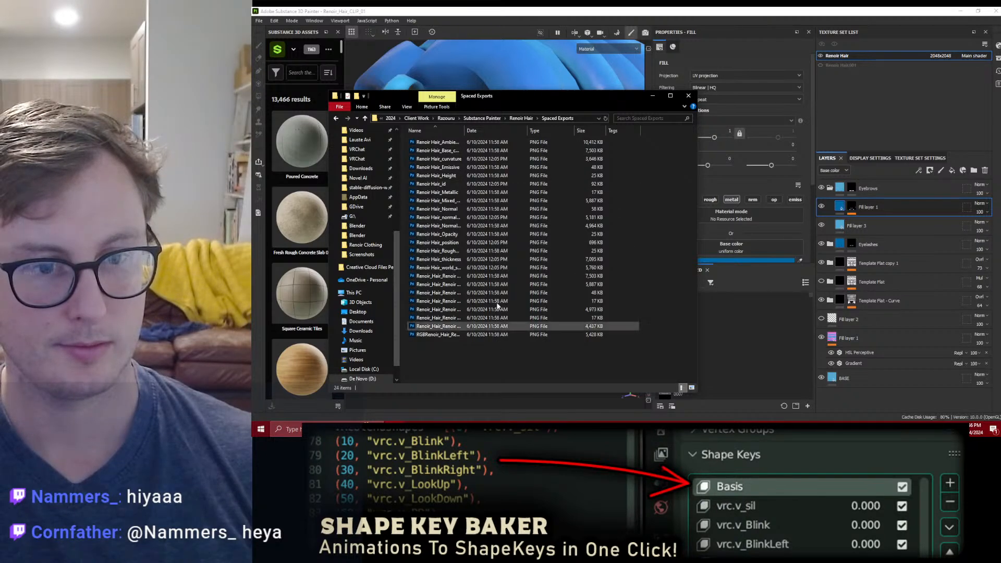
left_click_drag(464, 129, 554, 129)
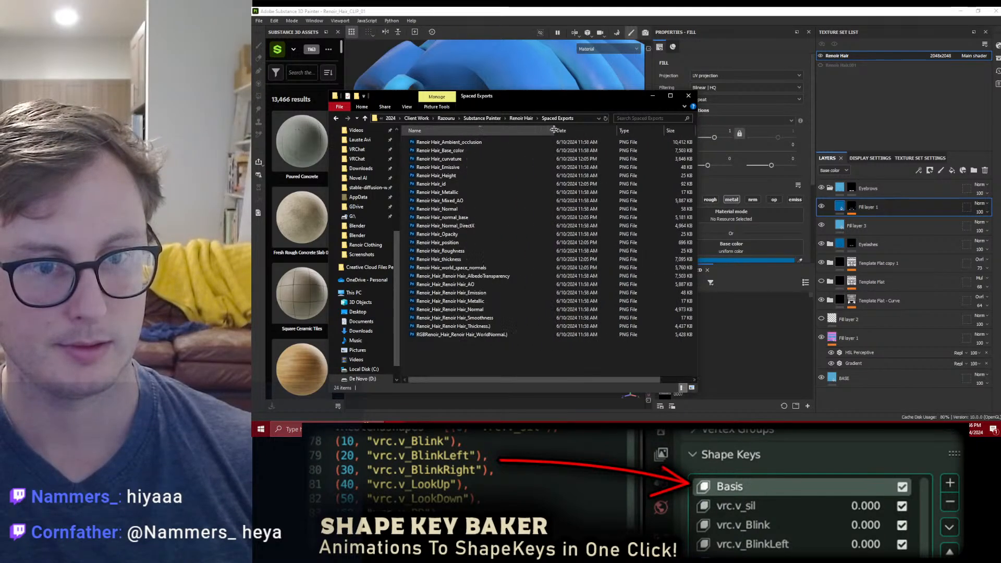
left_click(692, 389)
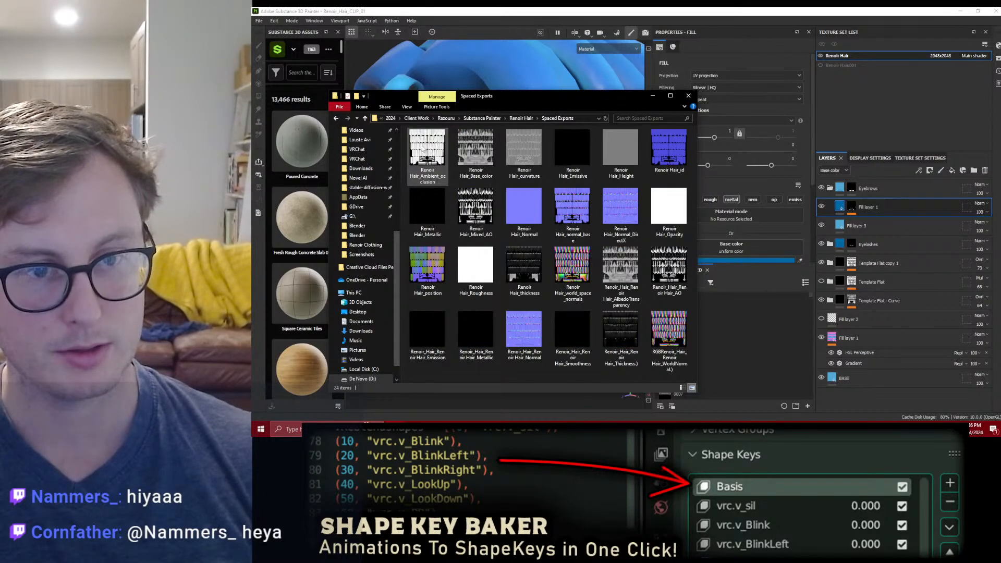
Step: Show Fill layer 2 and import Renoir Hair_normal_base.png from Spaced Exports into the Renoir_Hair_CLIP_01 project
left_click(832, 319)
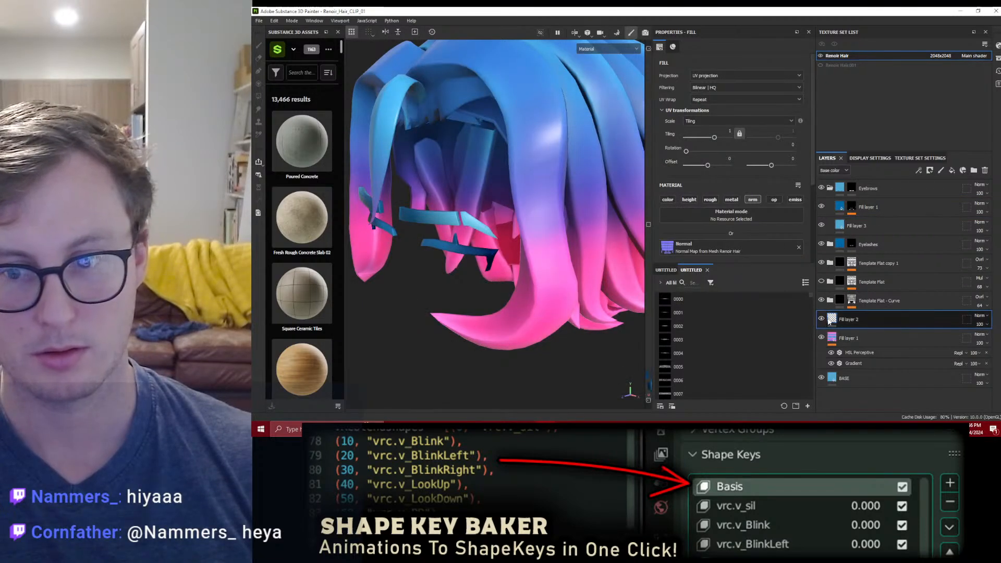
left_click(821, 319)
key("alt+Tab")
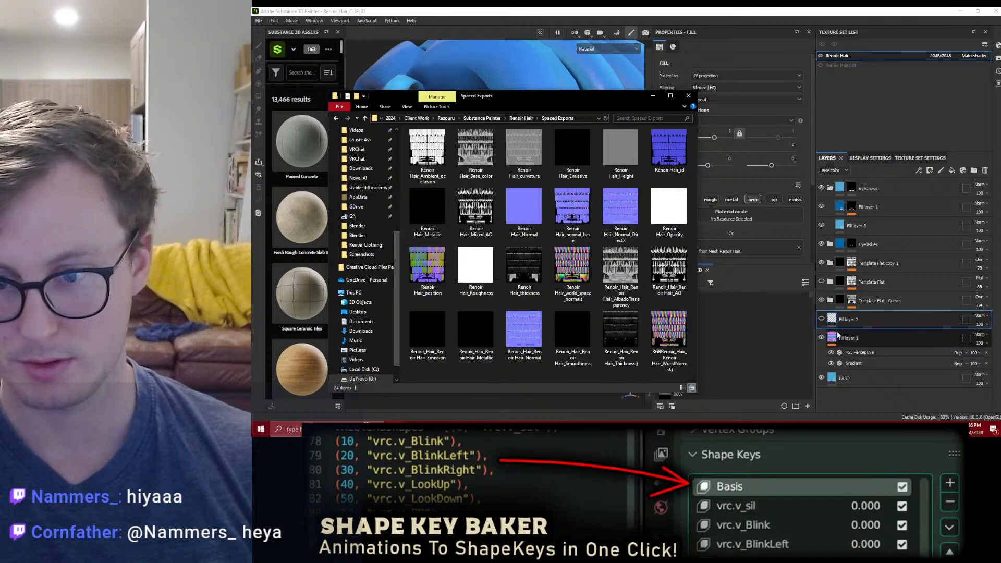
scroll(747, 177, "down", 5)
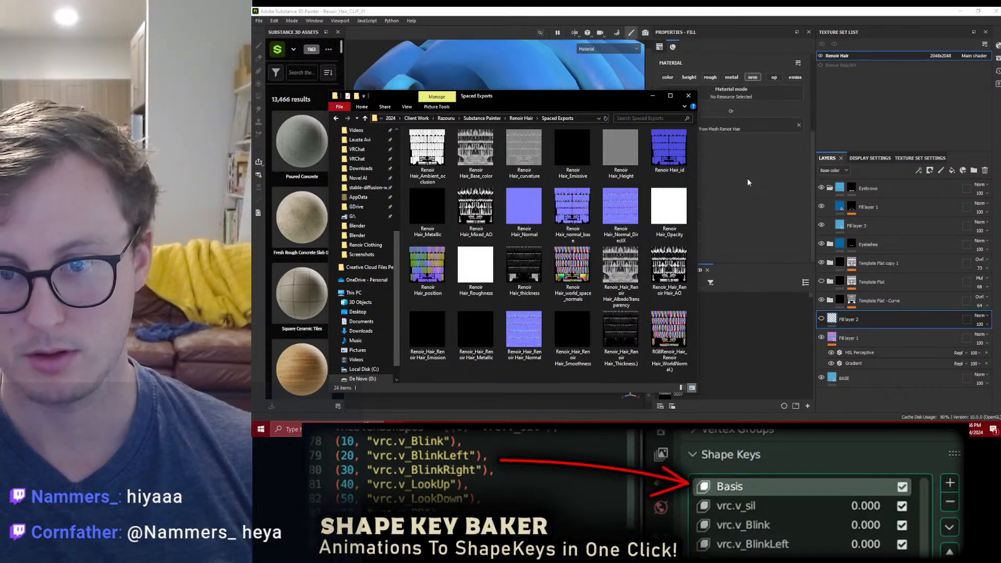
left_click(821, 319)
key("alt+Tab")
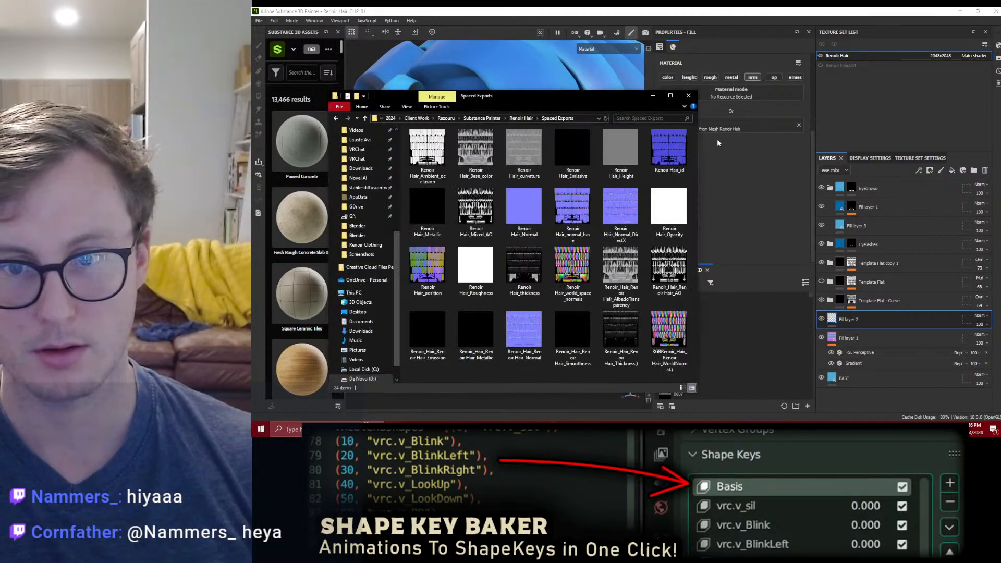
mouse_move(572, 204)
left_mouse_down()
mouse_move(579, 219)
mouse_move(759, 334)
mouse_move(753, 193)
mouse_move(734, 211)
left_mouse_up()
left_click(729, 138)
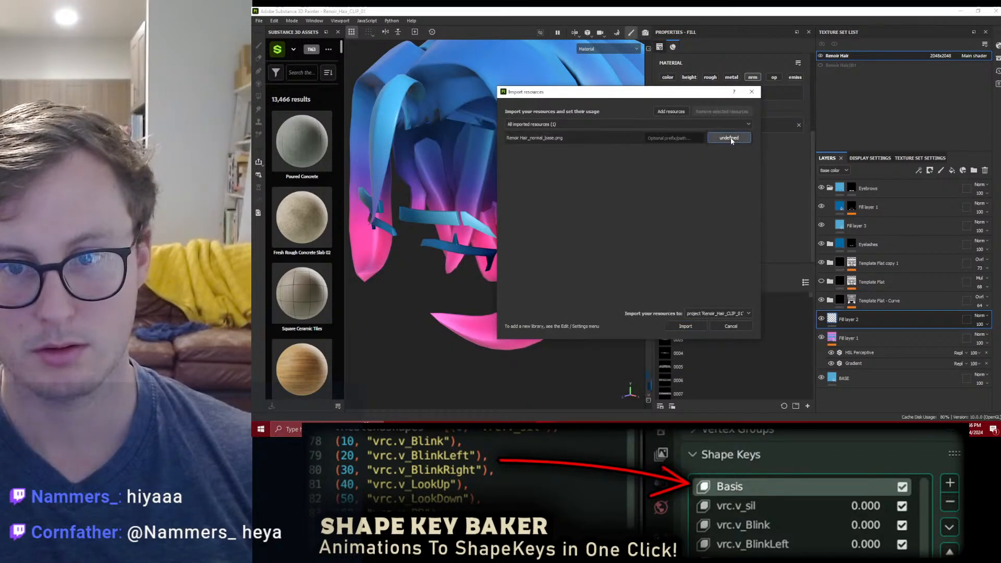
left_click(740, 170)
left_click(685, 326)
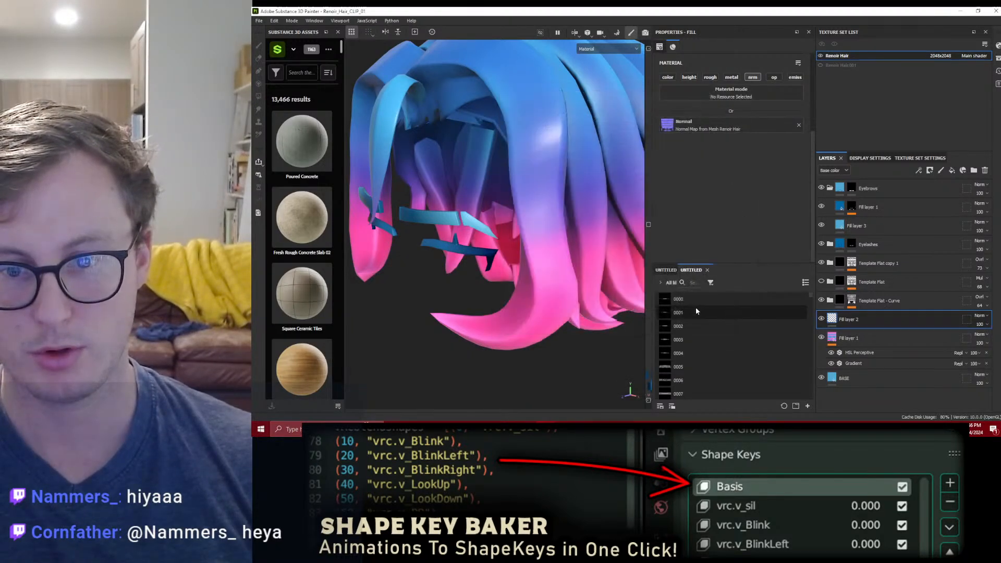
Step: Replace the mesh normal map in Fill layer 2's normal channel with the imported Renoir Hair_normal_base texture
left_click(799, 125)
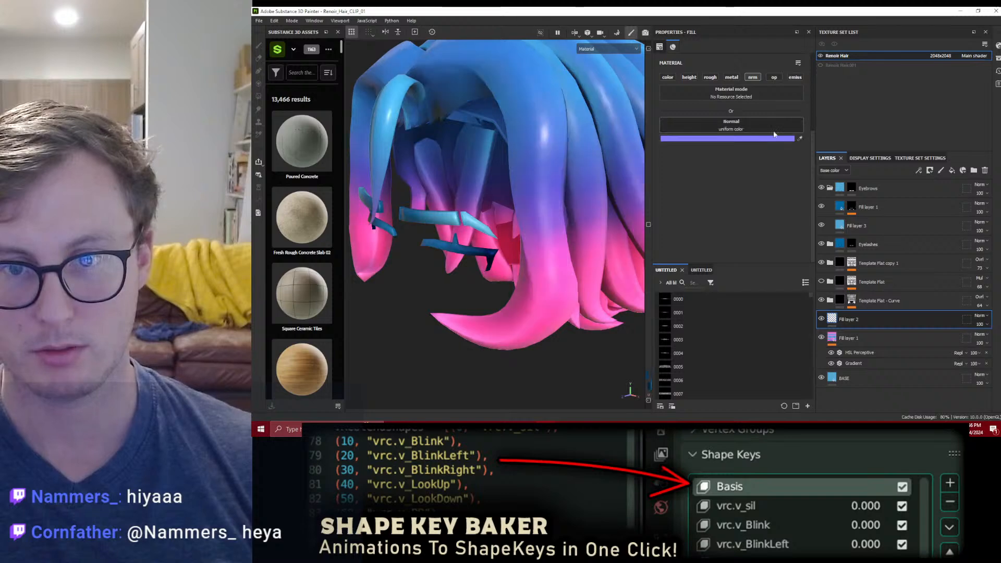
left_click(748, 131)
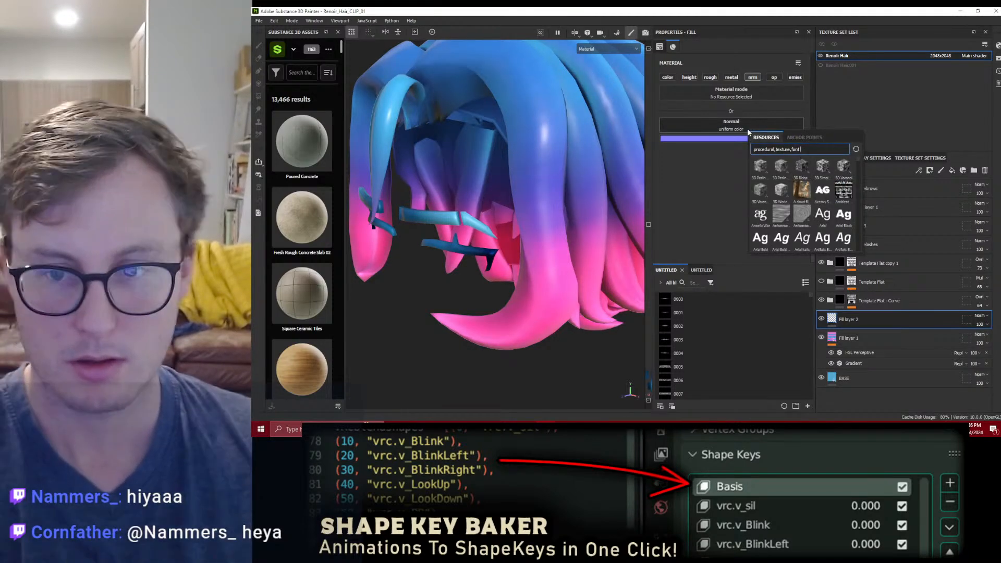
type("nenoir")
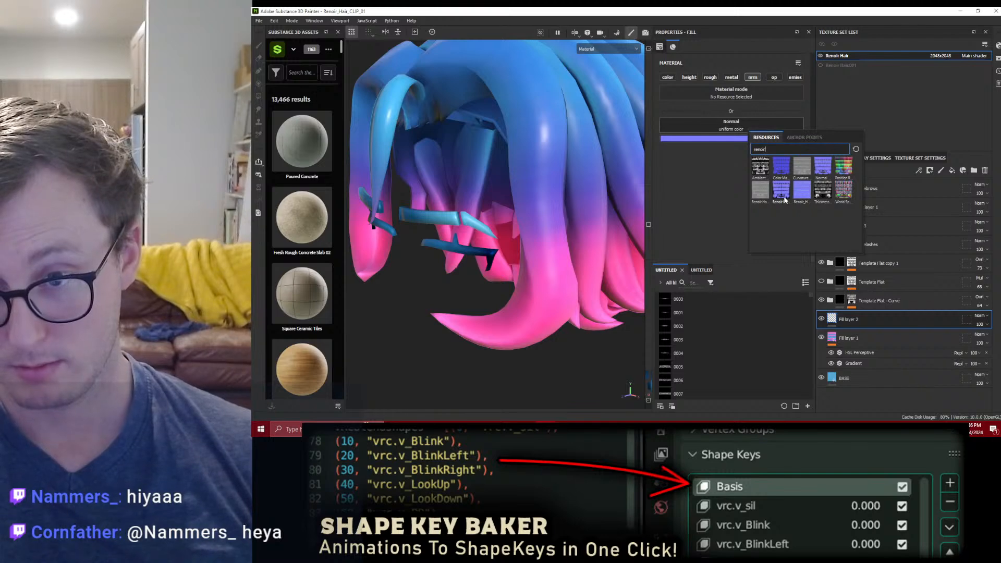
mouse_move(785, 199)
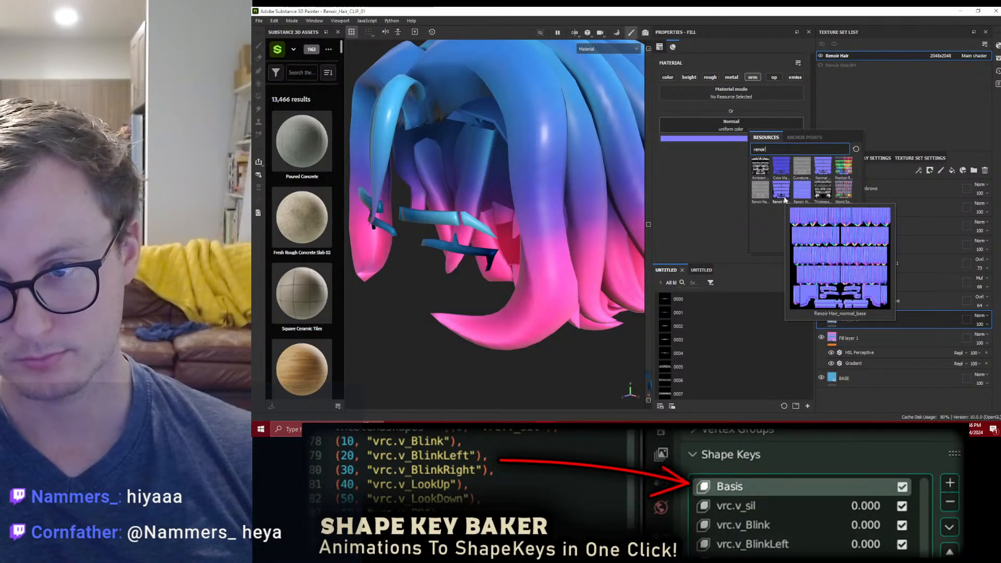
mouse_move(825, 170)
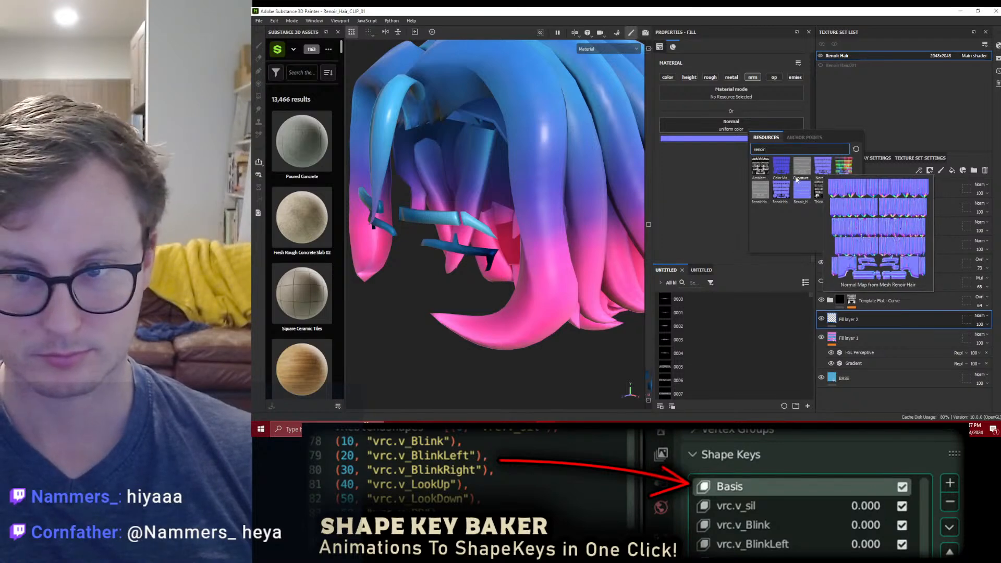
left_click(786, 182)
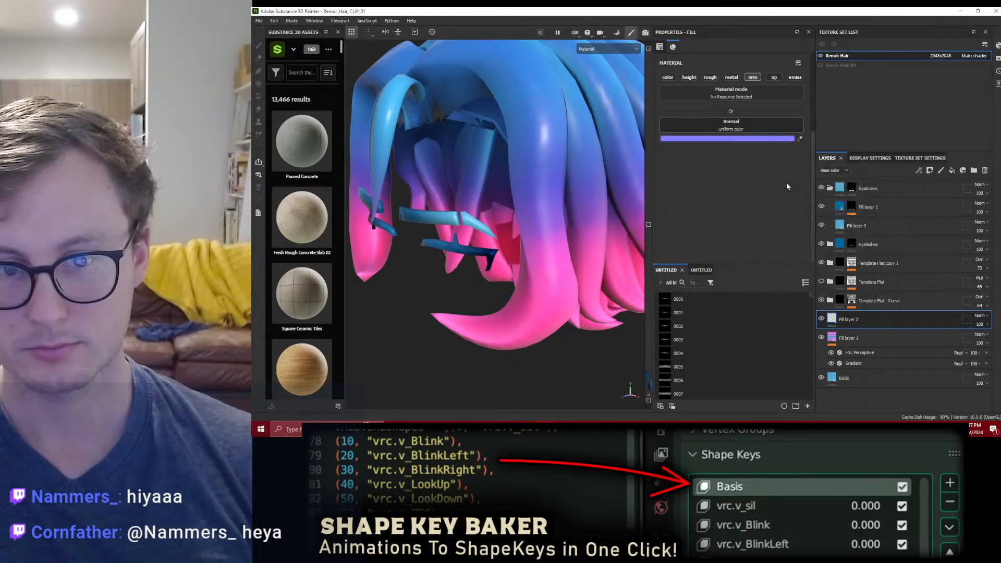
Step: Examine the hair strands up close and the whole hair from the front with the replaced normal map
scroll(493, 274, "down", 4)
left_click_drag(549, 157, 496, 209, "alt")
scroll(533, 215, "up", 3)
scroll(469, 251, "up", 4)
left_click_drag(417, 266, 509, 169, "alt")
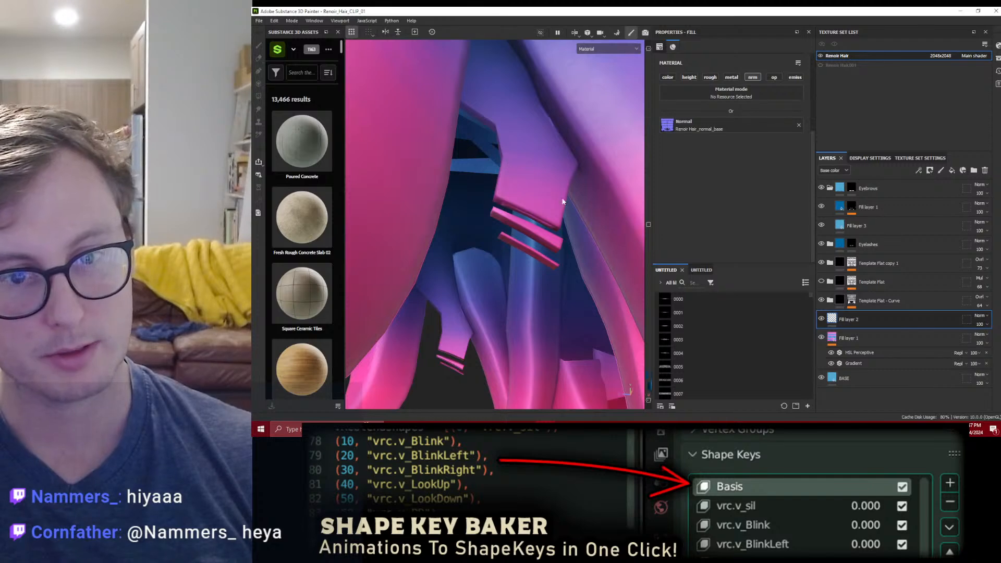
scroll(551, 223, "down", 6)
left_click_drag(521, 219, 586, 161, "alt")
middle_click_drag(587, 162, 532, 201, "alt")
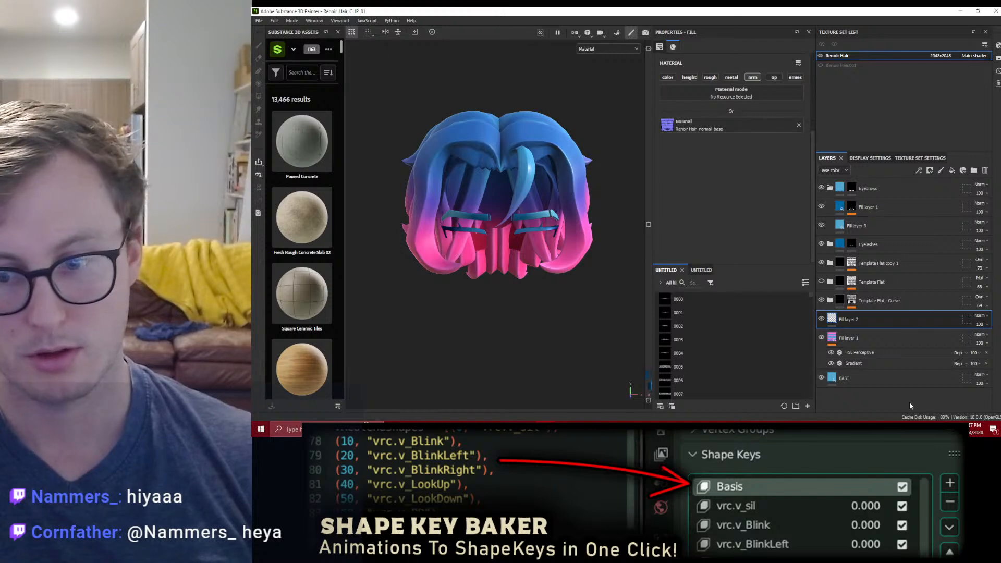
Step: Switch to Blender, save Renoir_WIP_16_PAINTINGVERSION, and open Renoir.blend
key("alt+Tab")
key("ctrl+s")
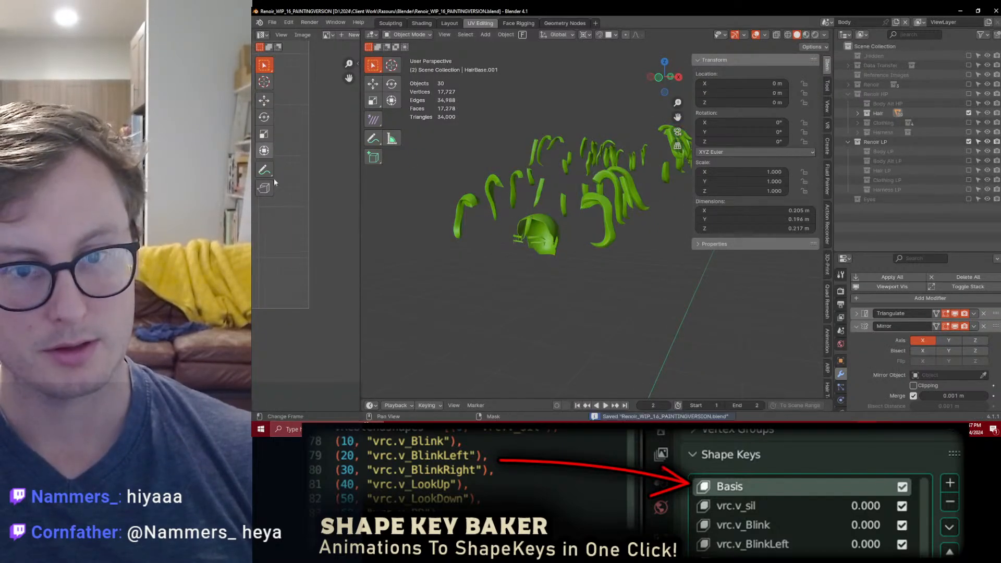
left_click(269, 22)
mouse_move(302, 51)
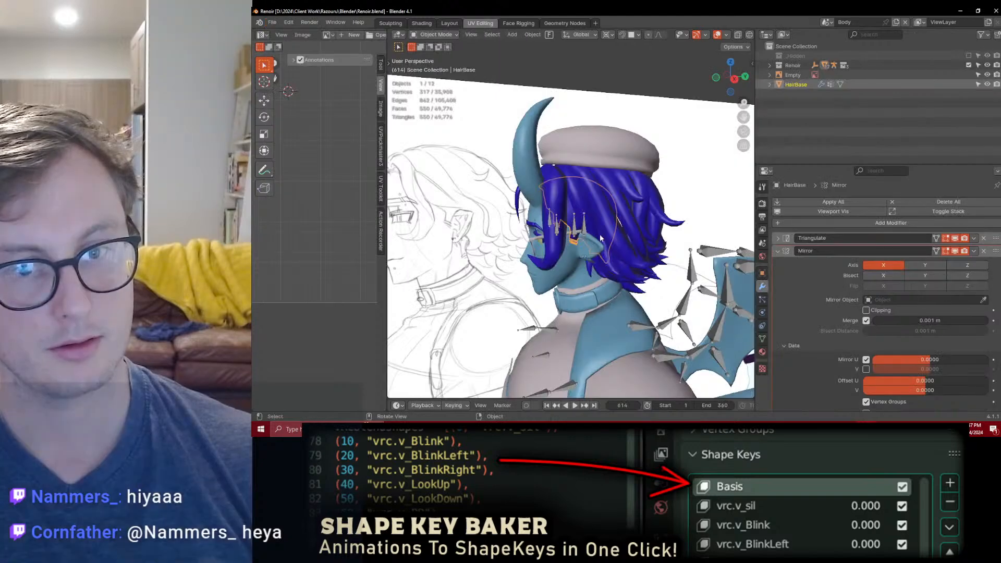
Step: Apply the Mirror modifier on the HairBase object
scroll(601, 238, "up", 5)
middle_click_drag(601, 238, 540, 207)
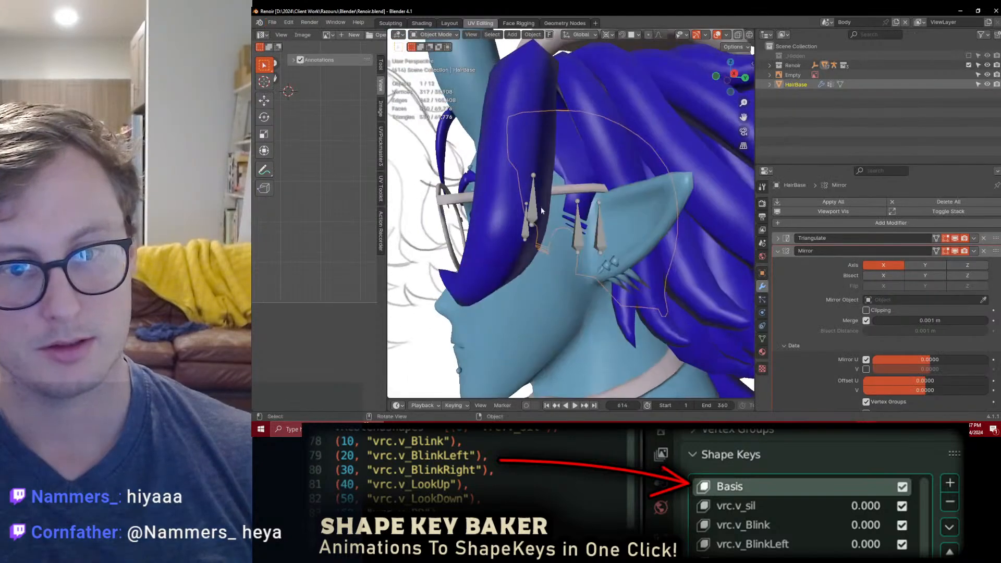
left_click(778, 251)
left_click(974, 252)
left_click(944, 264)
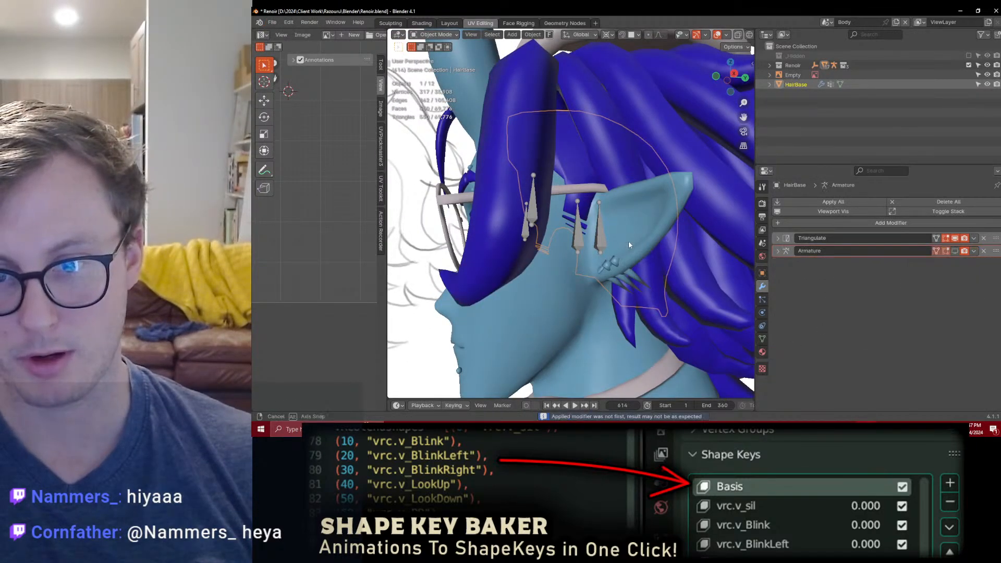
Step: Check HairBase's Renoir Hair material and join the object into Body
scroll(627, 243, "down", 6)
middle_click_drag(640, 237, 517, 205)
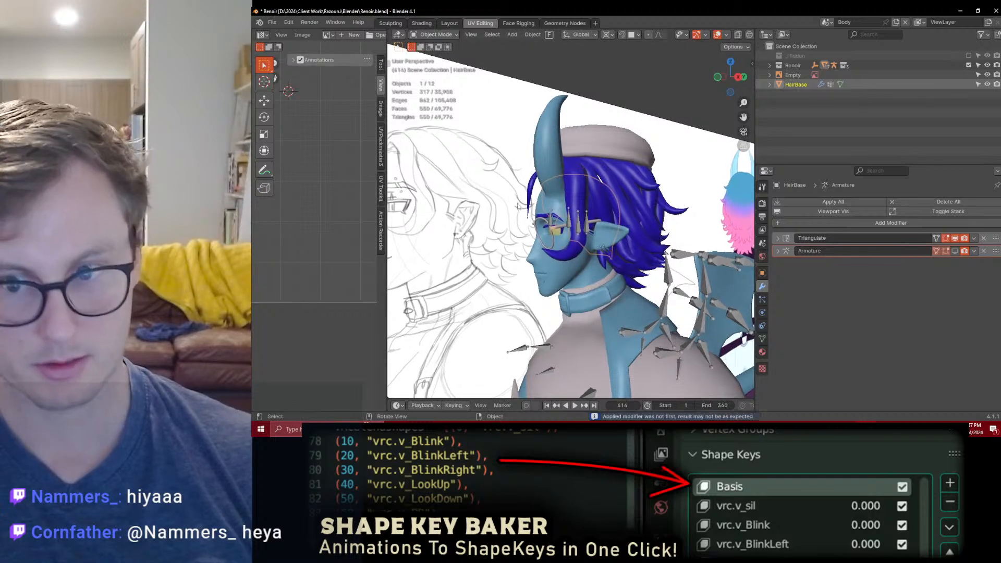
left_click(762, 352)
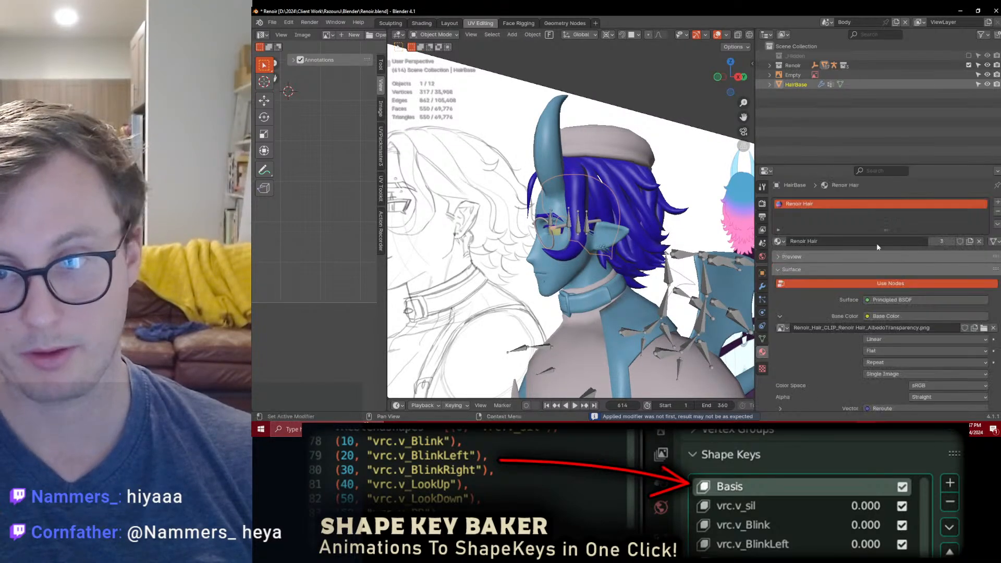
left_click(582, 273, "shift")
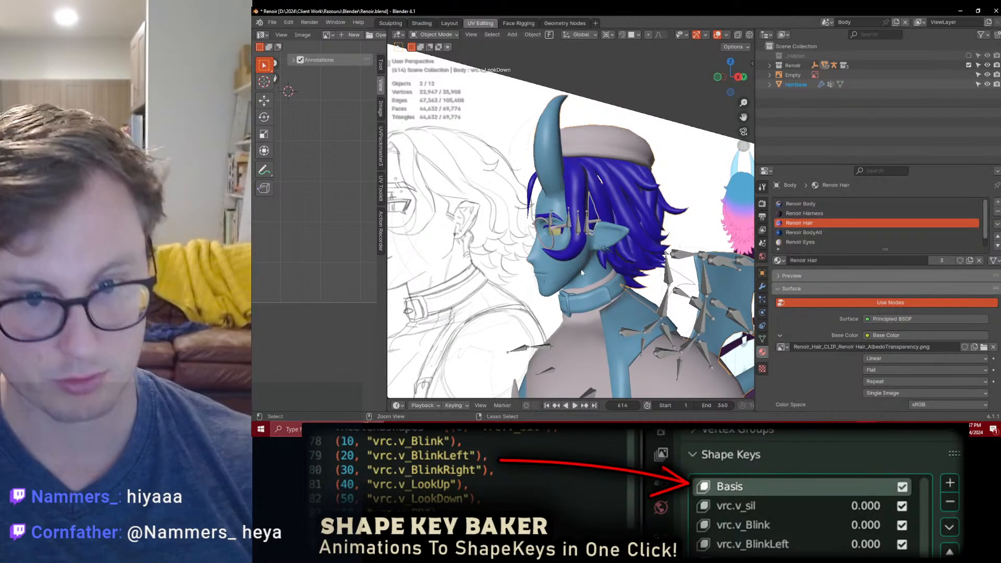
left_click(987, 84)
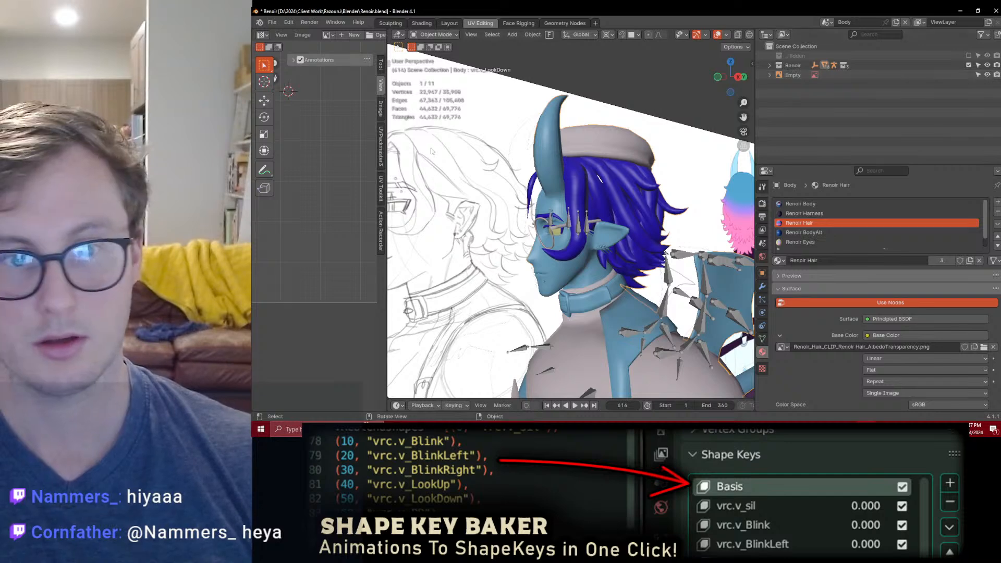
Step: Delete the reference image behind the character and save Renoir.blend
left_click(524, 178)
key("x")
left_click(545, 180)
middle_click_drag(545, 179, 549, 58)
key("ctrl+s")
Step: Try to export the selected character objects as Renoir.fbx with the Auto-Rig Pro FBX exporter
scroll(550, 105, "down", 4)
middle_click_drag(532, 126, 577, 159)
scroll(577, 159, "down", 2)
scroll(577, 159, "down", 3)
key("a")
key("q")
left_click(652, 259)
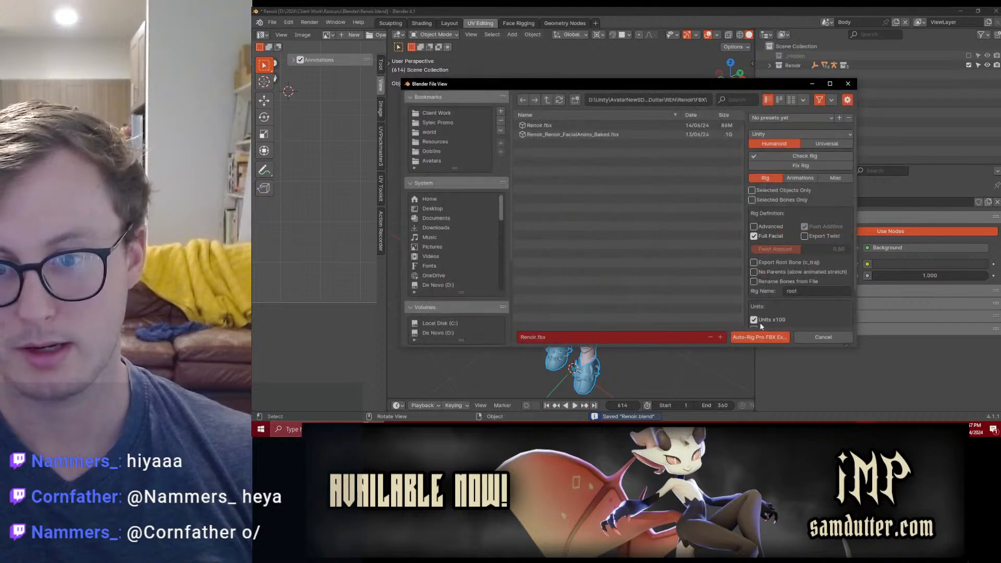
left_click(758, 338)
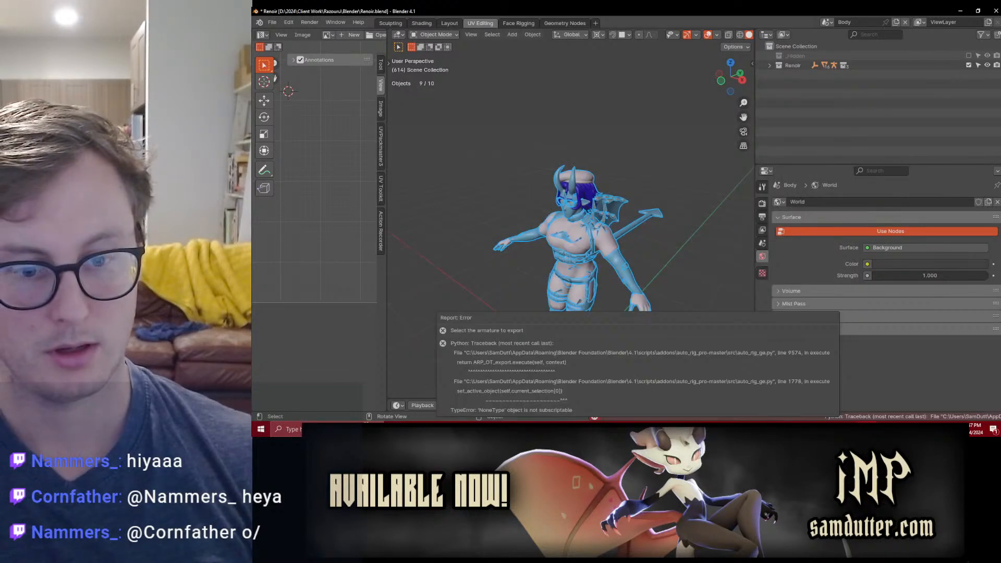
Step: In the Body mesh, select faces with more than 4 vertices, triangulate them with the Beauty methods, and return to object mode
scroll(616, 128, "up", 5)
middle_click_drag(617, 124, 590, 114)
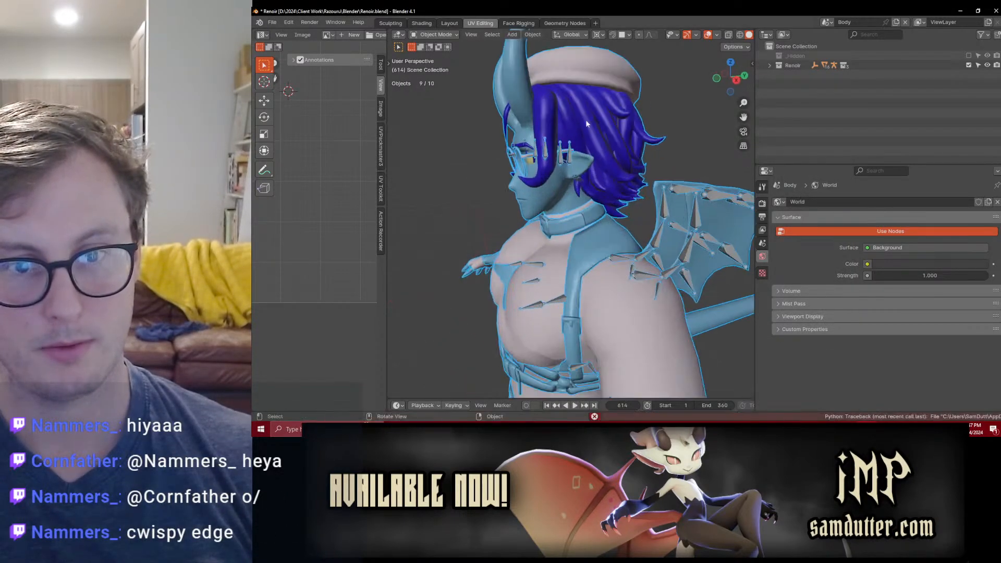
left_click(589, 113)
key("Tab")
key("alt+a")
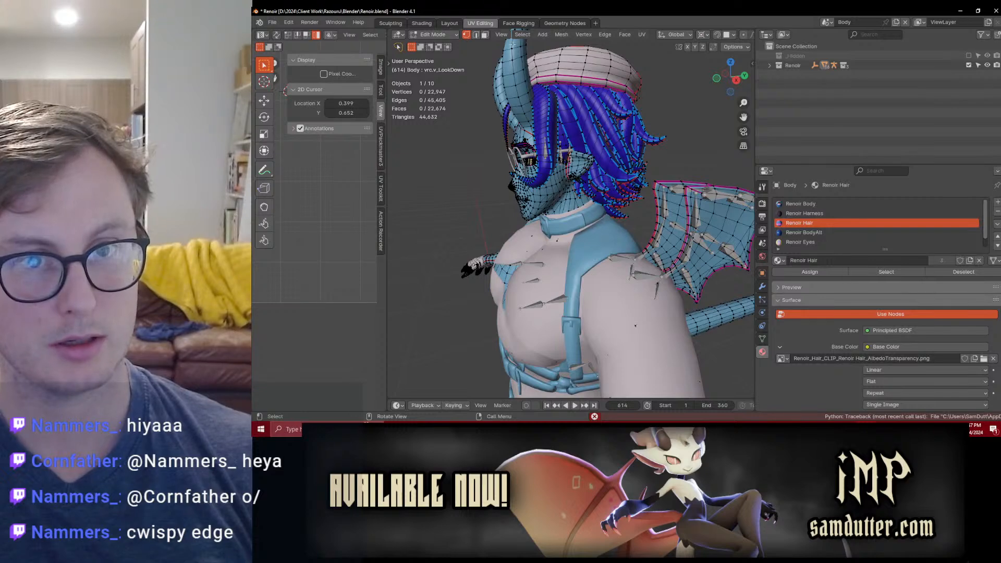
left_click(523, 34)
mouse_move(546, 160)
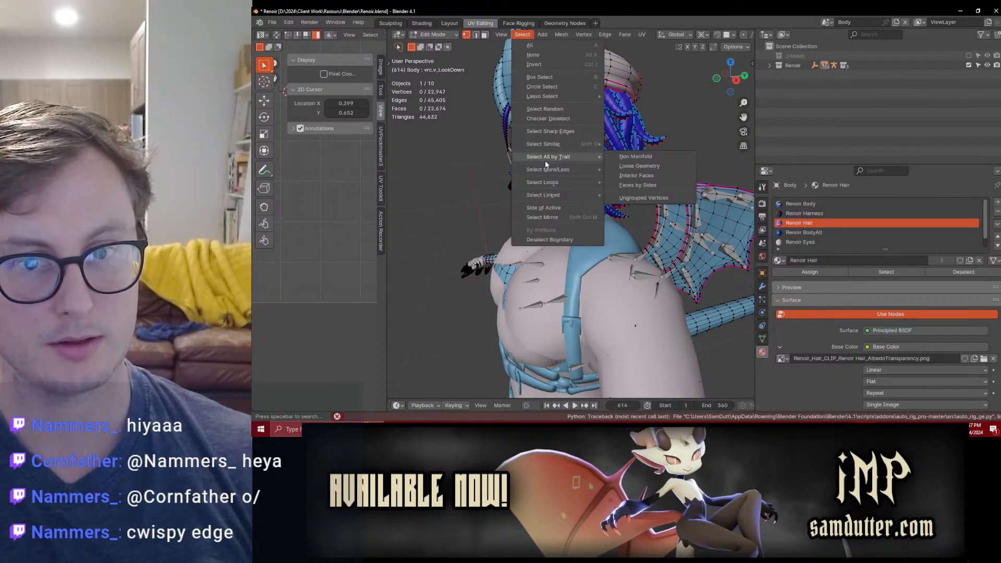
left_click(626, 187)
left_click(404, 390)
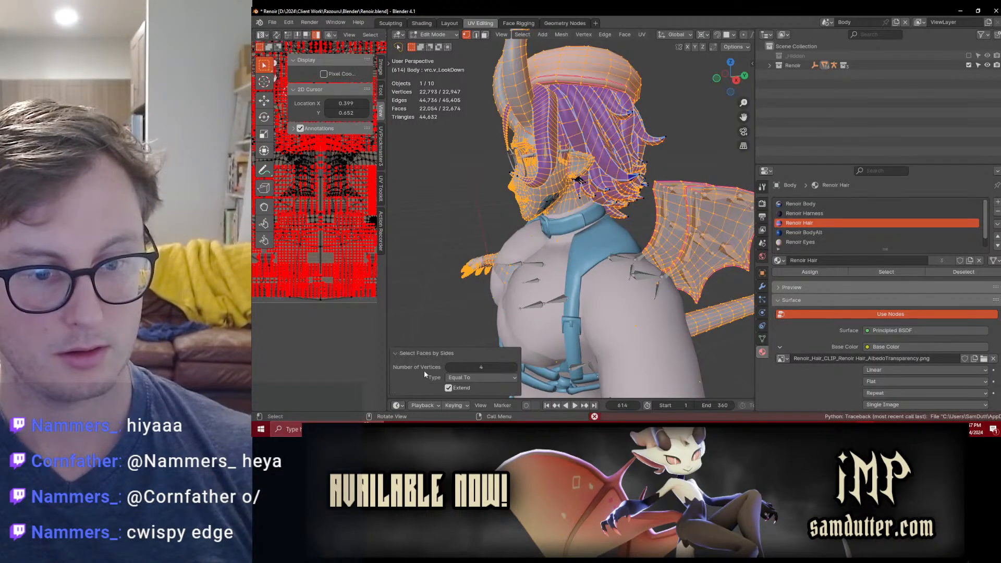
left_click(462, 378)
left_click(477, 347)
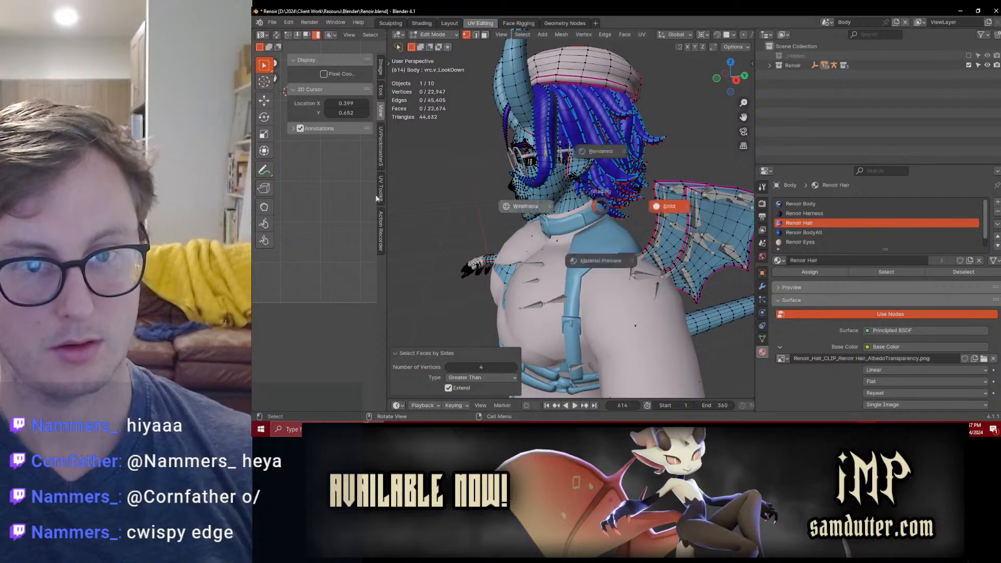
key("shift+z")
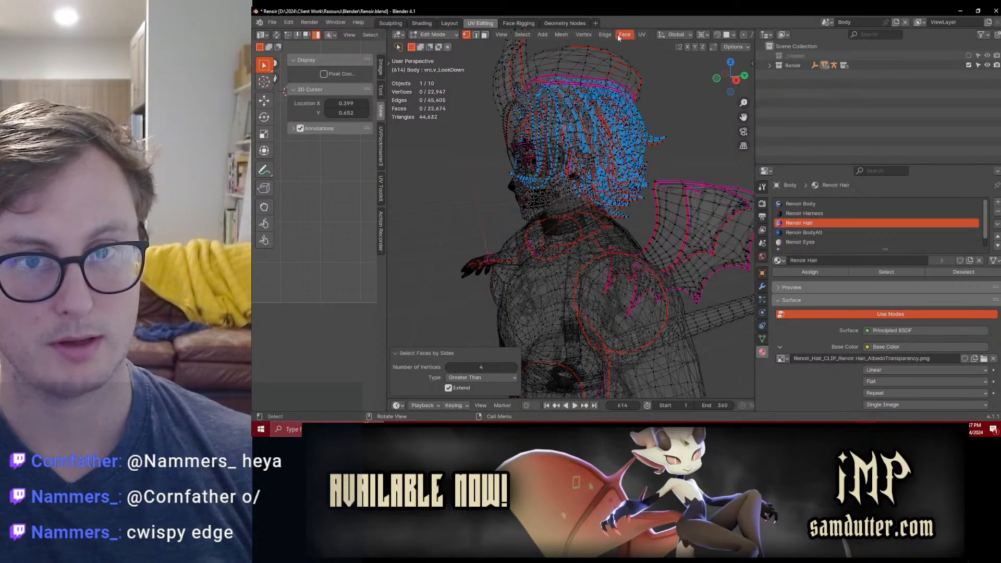
left_click(622, 35)
left_click(648, 98)
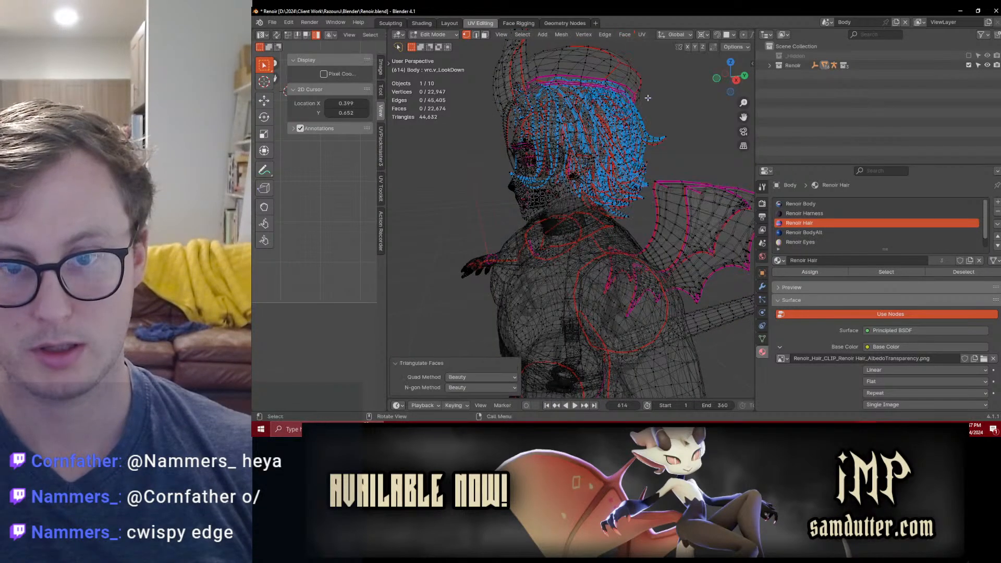
key("Tab")
key("shift+z")
Step: Save Renoir.blend, select all objects with the rig active, and export them with the Auto-Rig Pro FBX exporter
scroll(592, 245, "down", 4)
middle_click_drag(548, 248, 603, 267)
key("ctrl+s")
key("a")
left_click(578, 255)
key("a")
key("q")
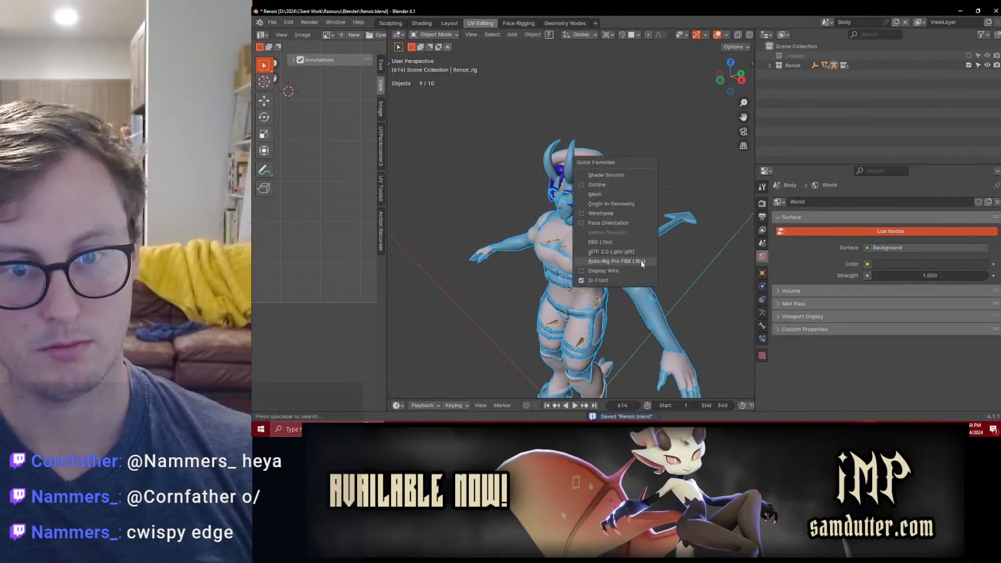
left_click(641, 261)
left_click(766, 340)
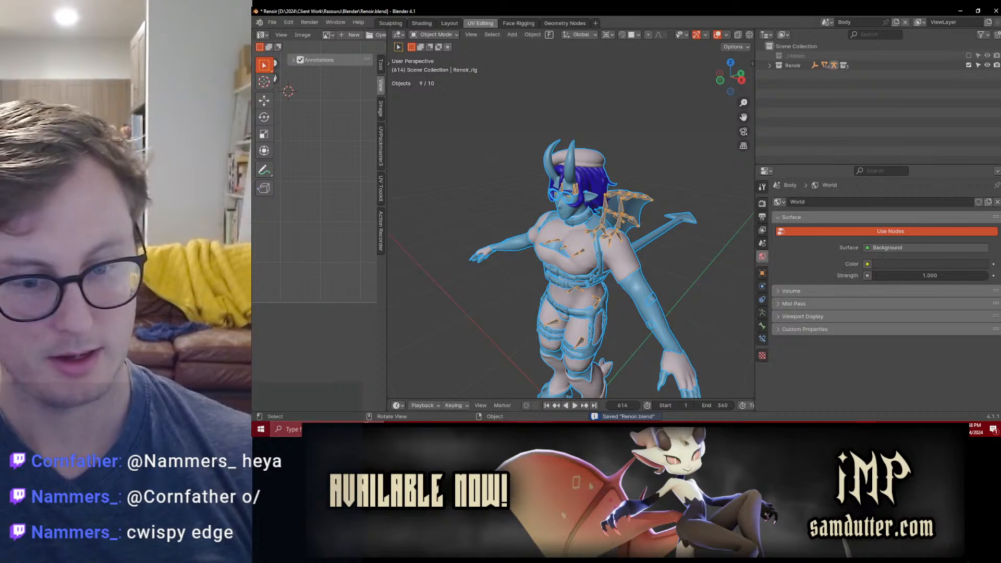
Step: Switch to Substance 3D Painter and export the Renoir Hair texture set of Renoir_Hair_CLIP_01
key("alt+Tab")
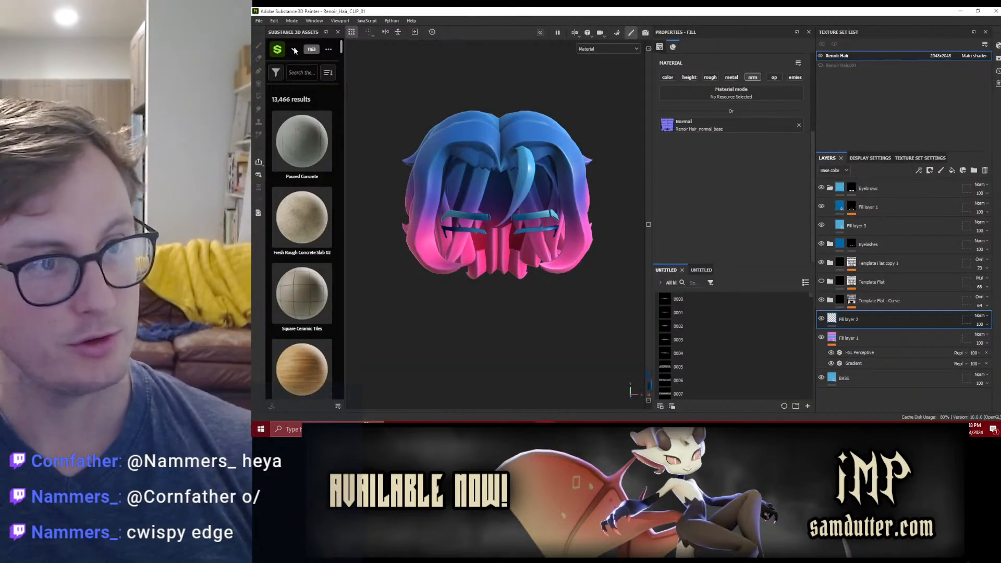
left_click(260, 22)
left_click(282, 135)
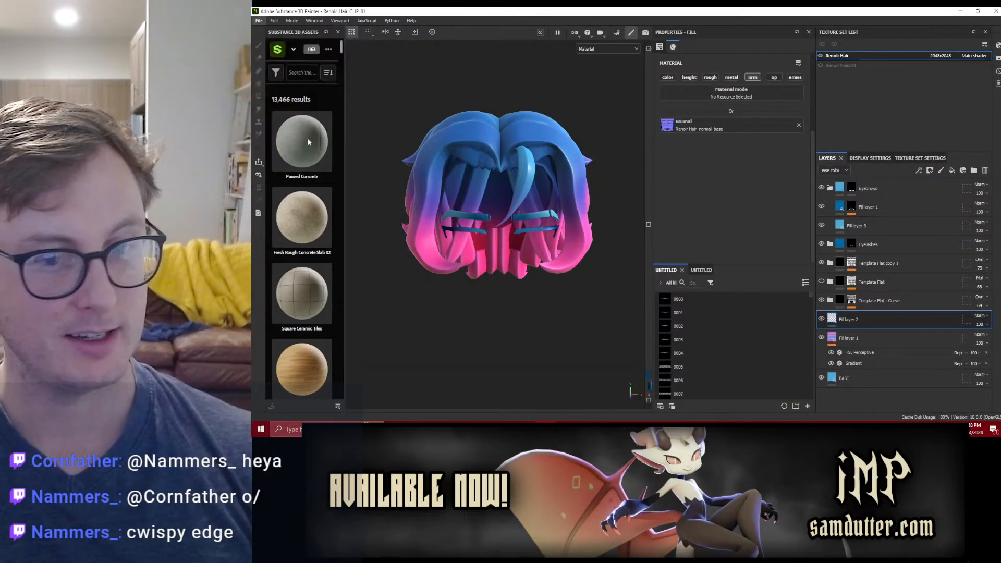
left_click(816, 357)
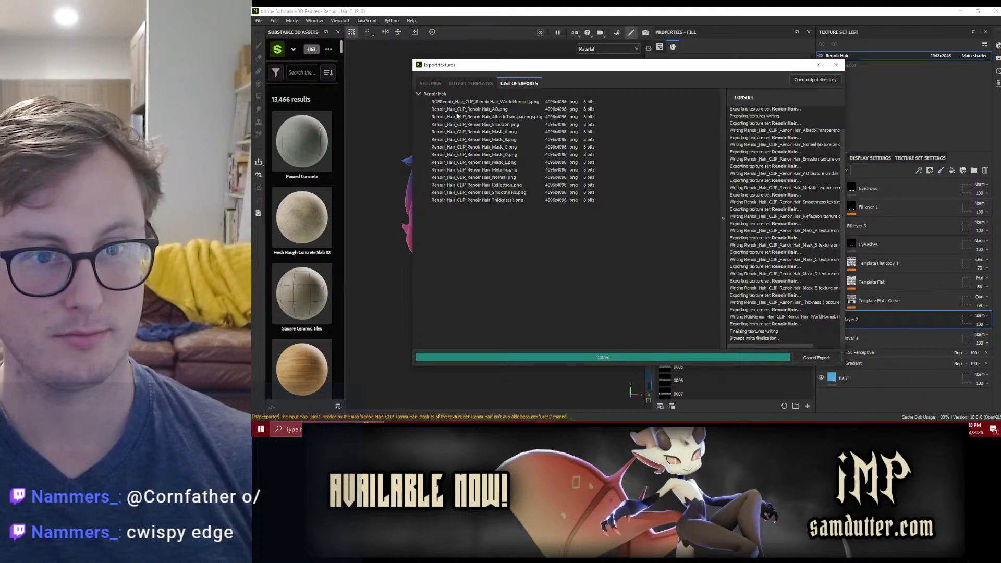
left_click(816, 358)
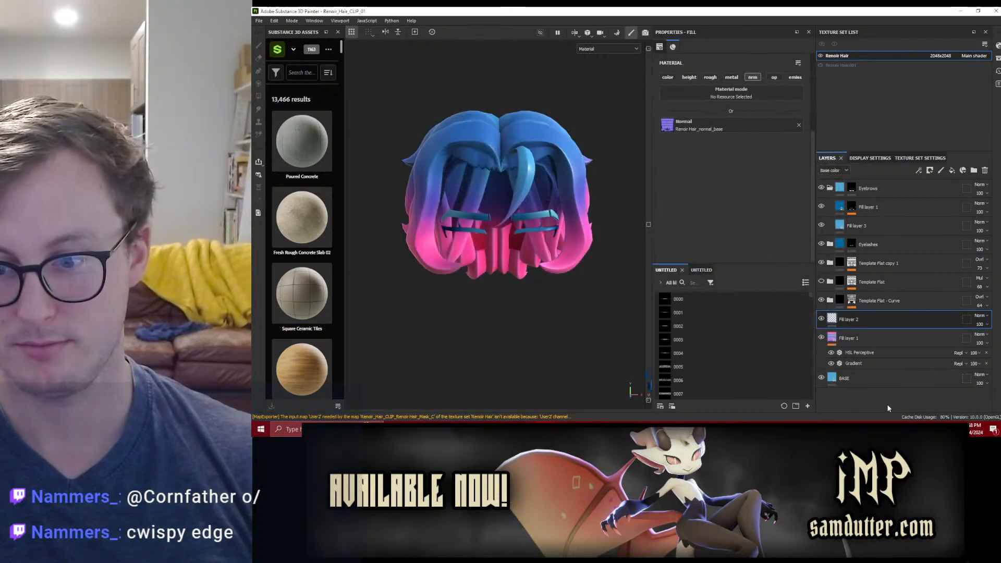
Step: Switch to the Unity Renoir VRC scene and examine the avatar's hair, horns and face
key("alt+Tab")
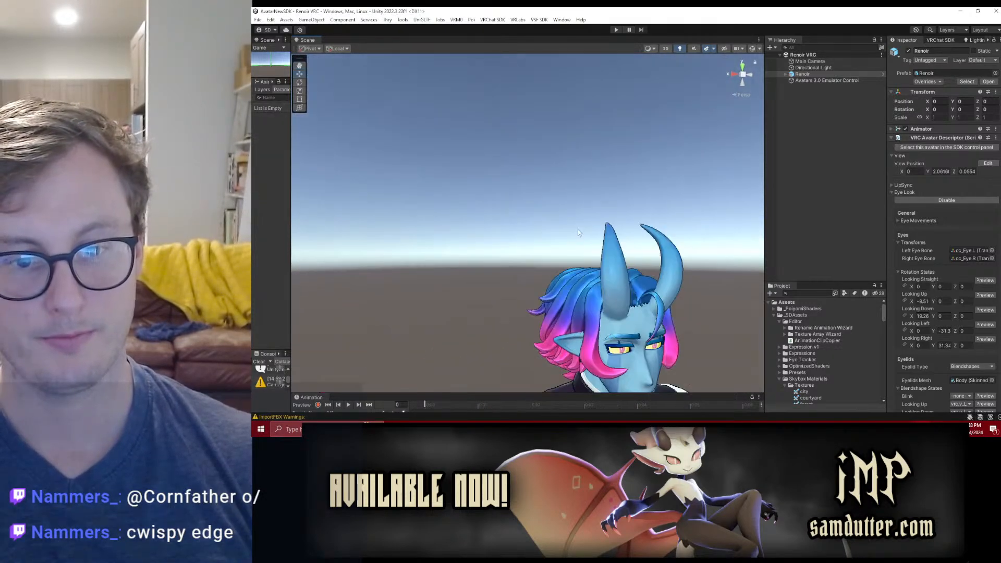
middle_click_drag(580, 234, 532, 215)
scroll(533, 214, "up", 3)
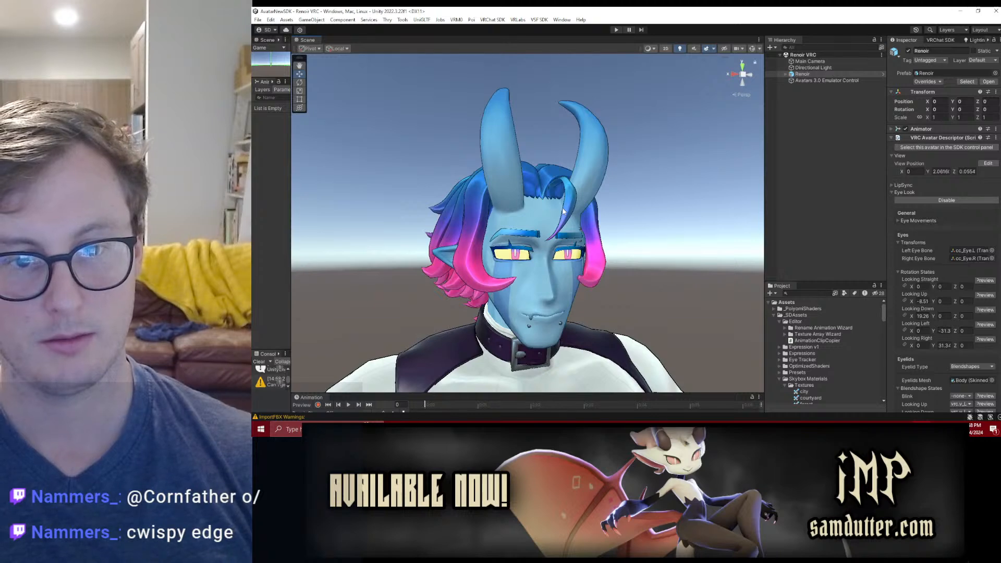
left_click_drag(564, 211, 617, 216, "alt")
middle_click_drag(617, 215, 566, 199)
mouse_move(565, 207)
left_mouse_down("alt")
mouse_move(605, 208)
mouse_move(444, 216)
mouse_move(568, 211)
mouse_move(527, 208)
left_mouse_up("alt")
scroll(677, 202, "up", 3)
Step: Return to Blender, select the Renoir rig, show its Main bone collection, and enter pose mode
key("alt+Tab")
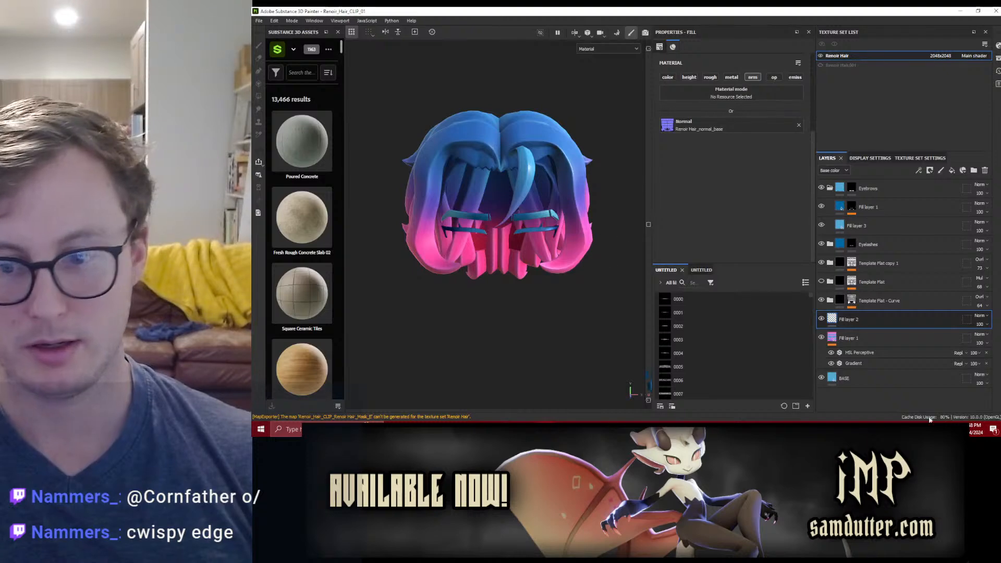
key("alt+Tab")
left_click(614, 196)
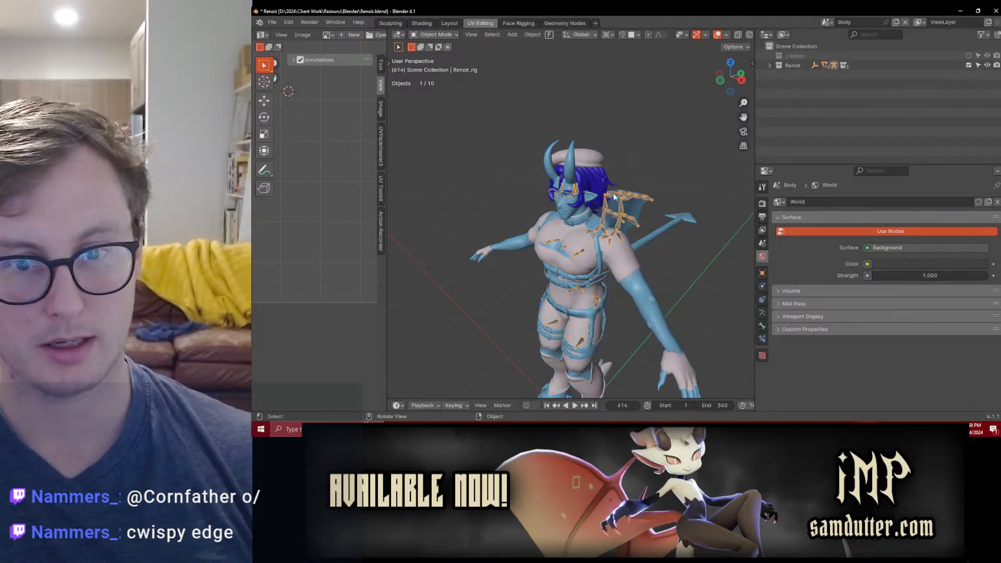
left_click(762, 313)
left_click(969, 263)
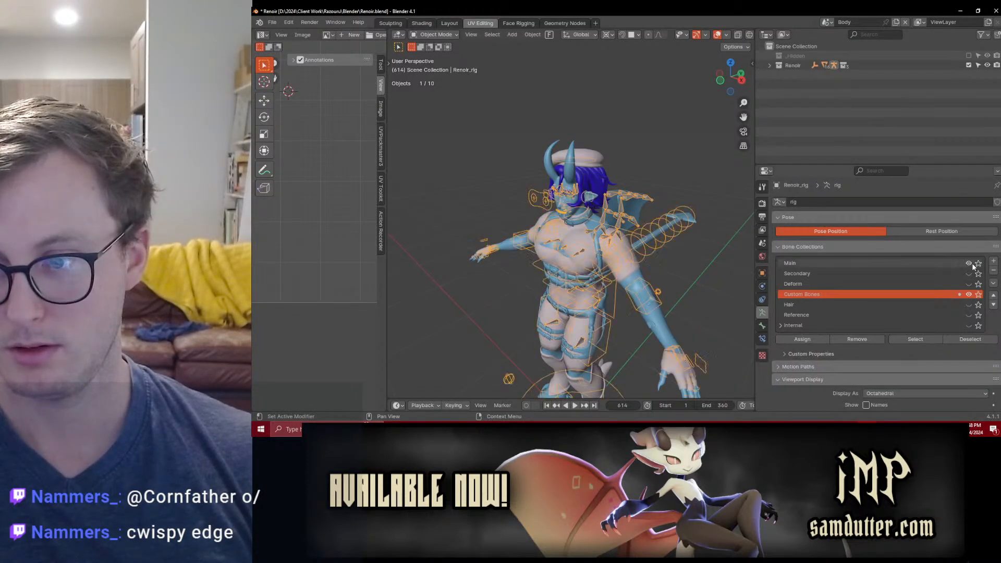
key("ctrl+Tab")
Step: Try rotating the c_head.x control about the global X axis, return to object mode, and save Renoir.blend
scroll(597, 213, "up", 2)
middle_click_drag(597, 214, 620, 155)
left_click(616, 138)
key("r")
key("x")
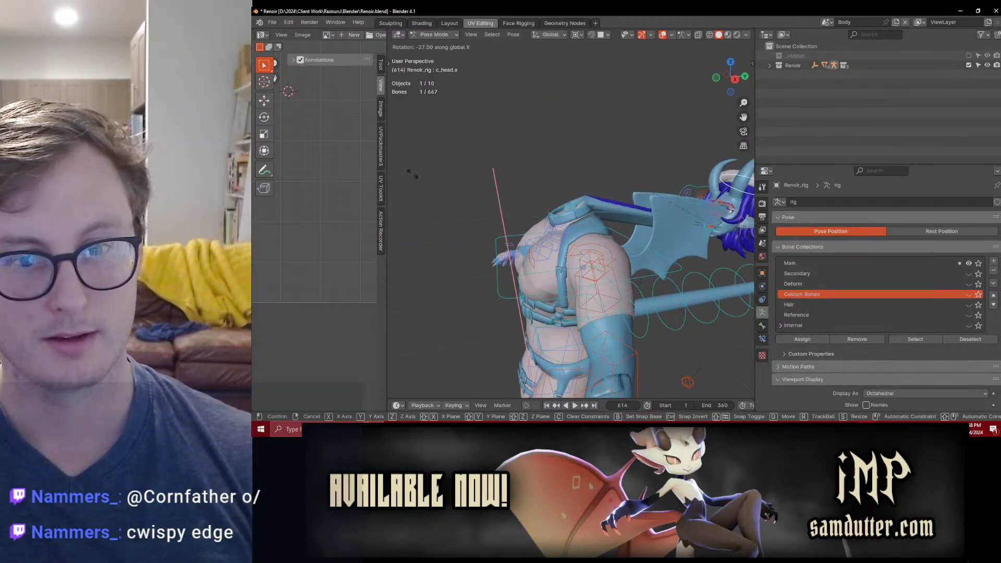
right_click(697, 180)
key("ctrl+Tab")
mouse_move(680, 230)
middle_mouse_down()
mouse_move(519, 183)
mouse_move(655, 209)
mouse_move(633, 218)
middle_mouse_up()
key("ctrl+s")
Step: Show the Custom Bones collection and select the left wing's root bone in pose mode, viewed from the side
key("alt+Tab")
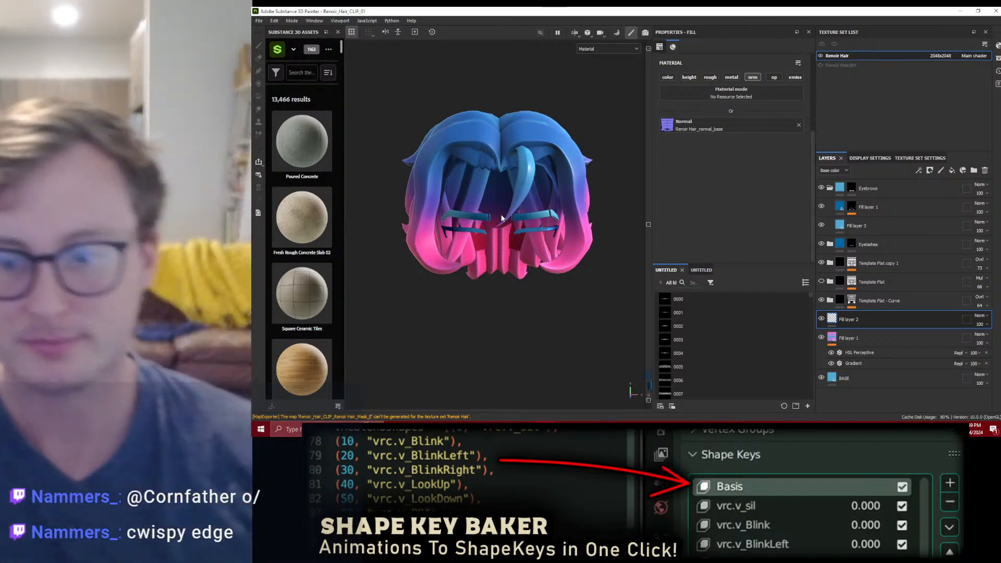
key("alt+Tab")
middle_click_drag(607, 212, 566, 243)
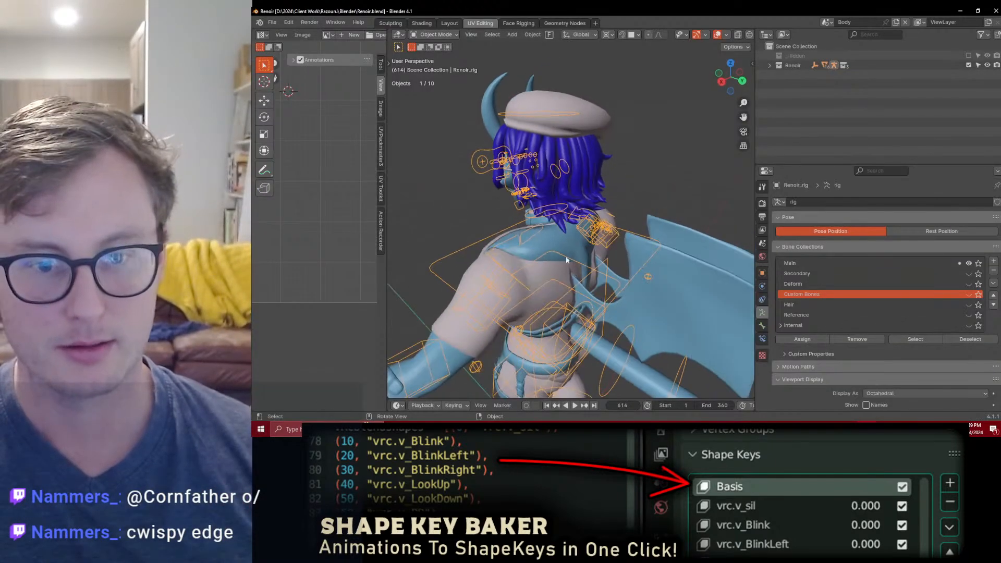
middle_click_drag(577, 290, 599, 239)
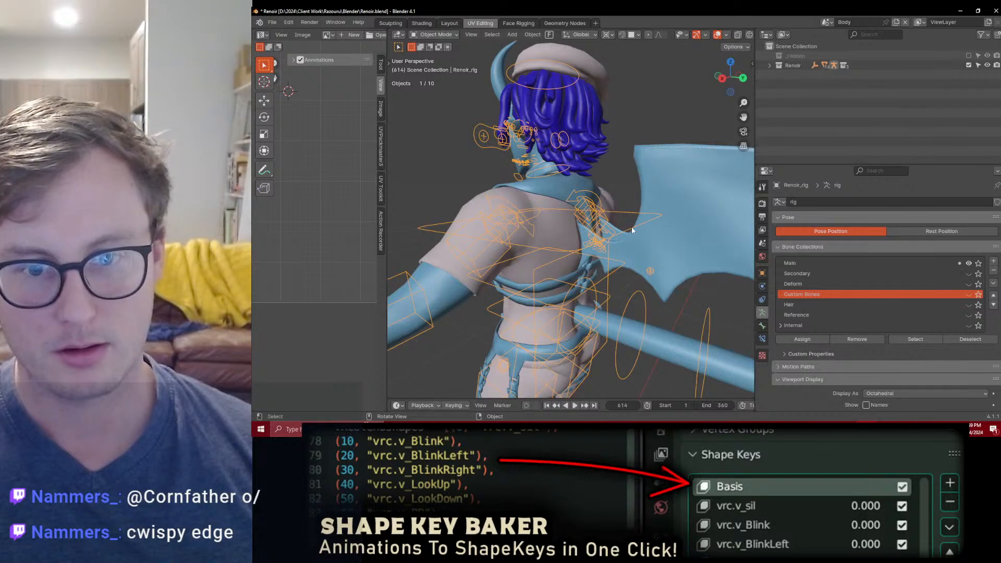
middle_click_drag(624, 271, 565, 245)
left_click(968, 294)
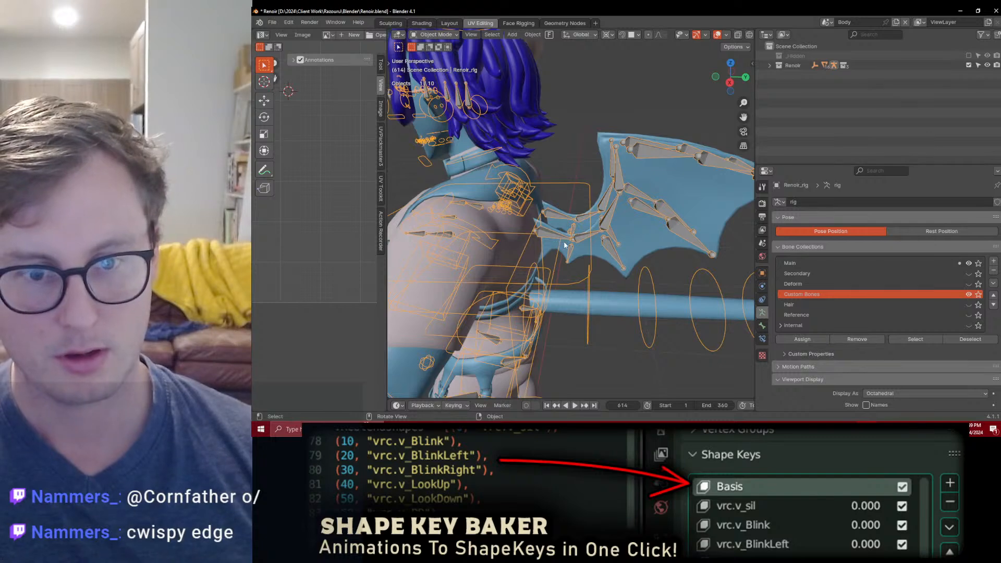
key("ctrl+Tab")
left_click(554, 238)
key("KP_3")
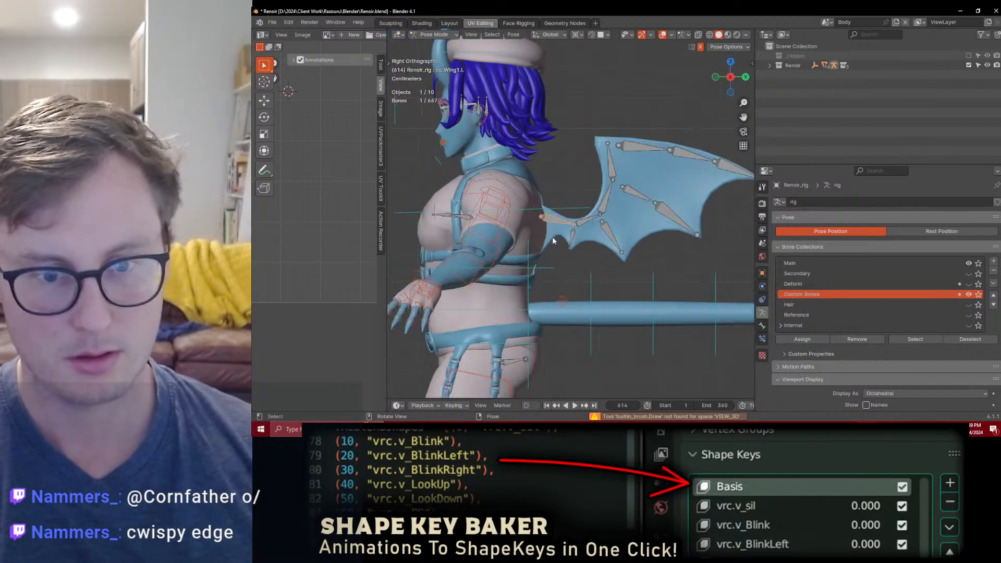
Step: Test-rotate the left wing's root bone to check how the wing base deforms against the back
key("period")
left_click(590, 183)
scroll(609, 221, "up", 2)
key("r")
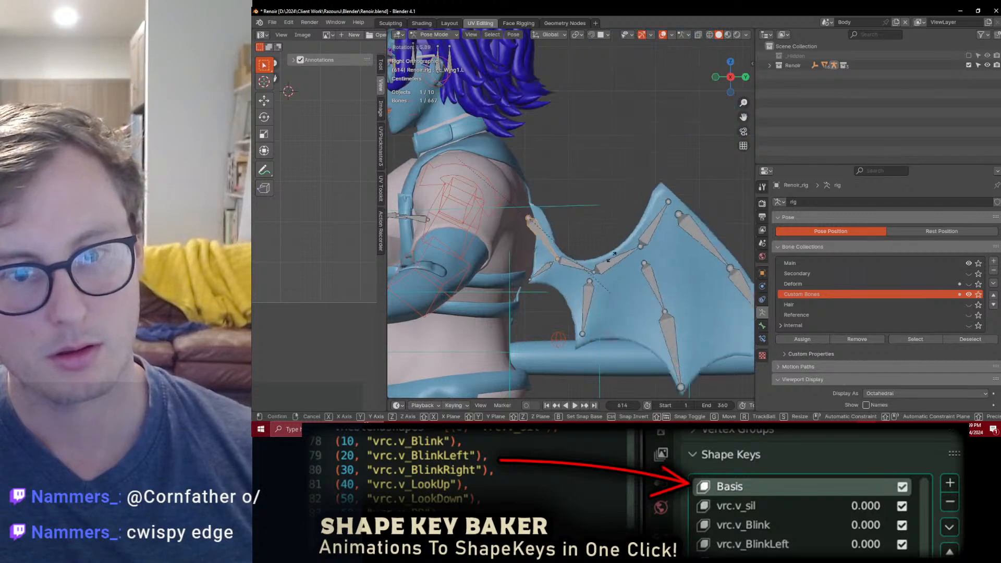
left_click(507, 231)
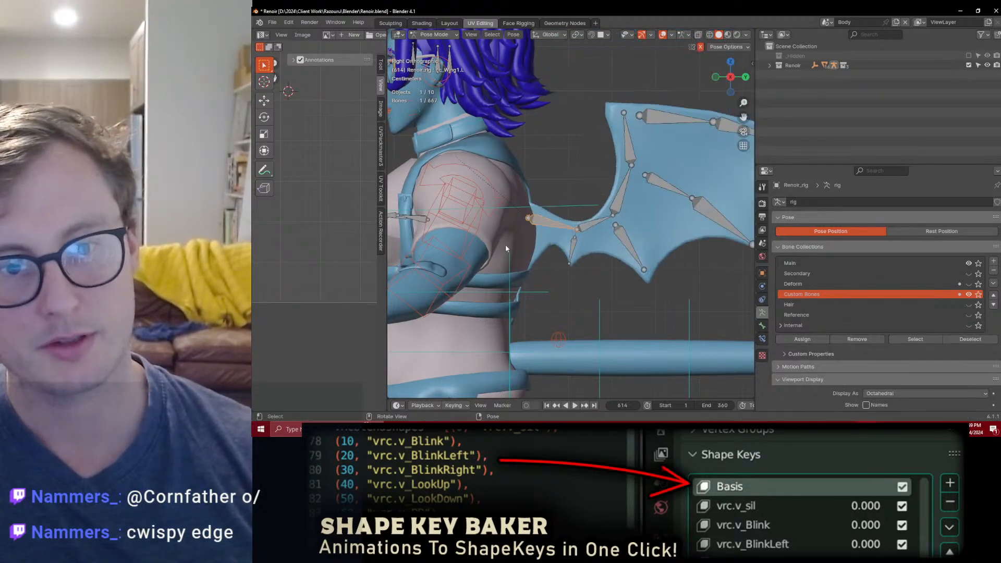
key("r")
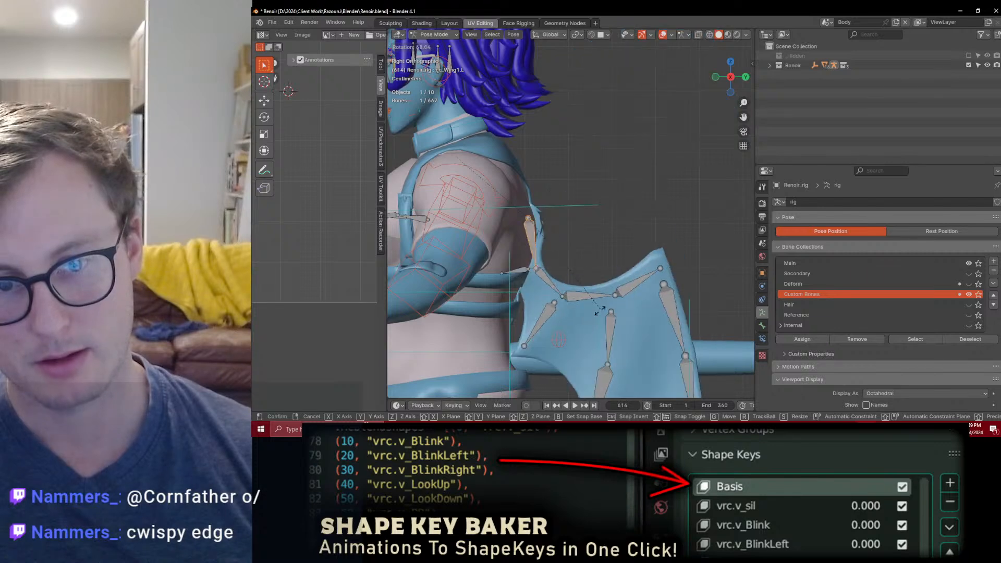
left_click(600, 310)
middle_click_drag(599, 310, 618, 238)
middle_click_drag(546, 285, 567, 267)
Step: Show the Deform bone collection and separate both wings from the Body mesh into their own object
left_click(969, 283)
key("ctrl+Tab")
left_click(624, 276, "shift")
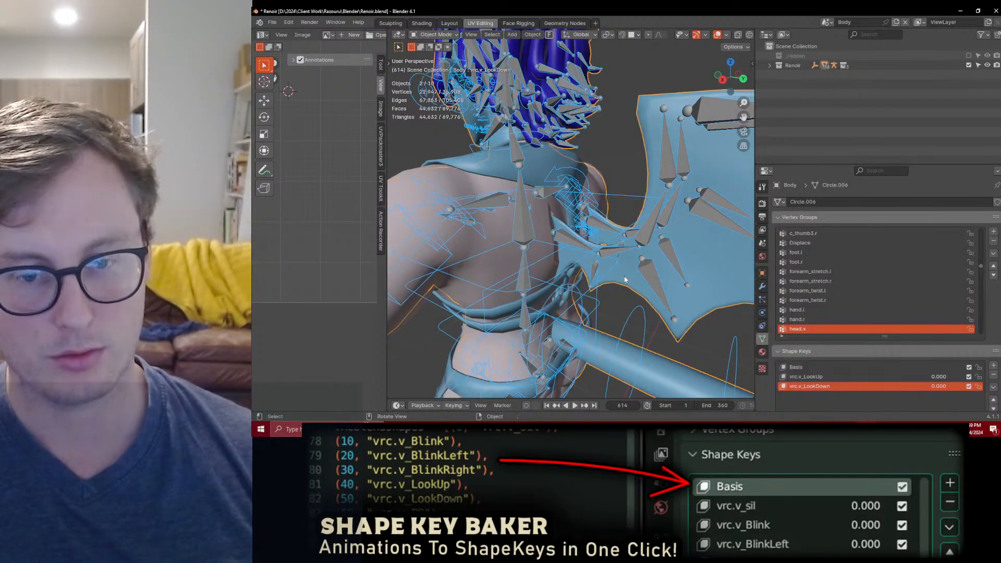
key("Tab")
key("l")
key("l")
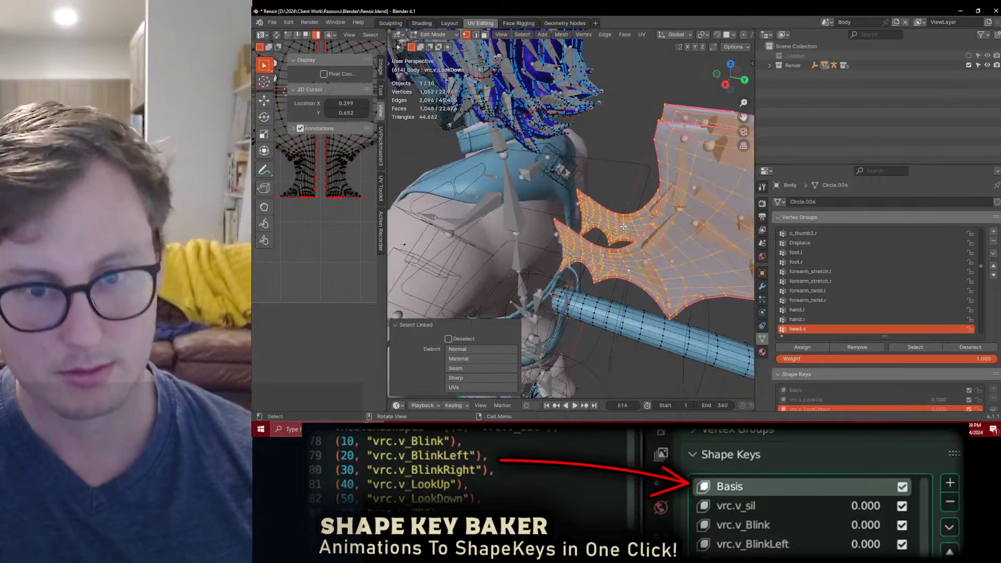
key("p")
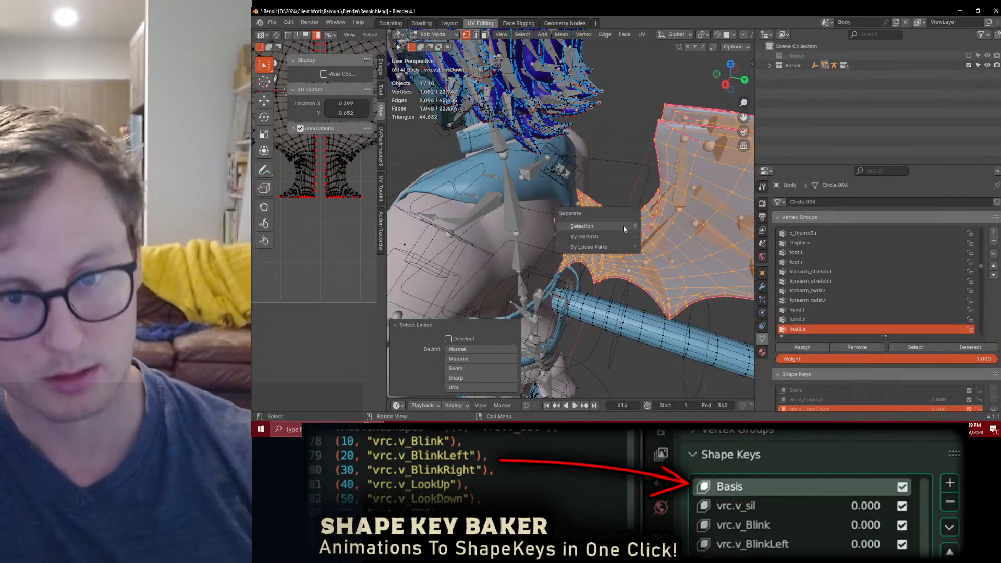
left_click(624, 226)
key("Tab")
Step: Enter weight paint mode on the separated wings with the rig selected and display the spine_03.x weights
left_click(648, 278)
left_click(642, 280, "shift")
key("ctrl+Tab")
left_click(583, 249)
left_click(517, 215, "alt")
middle_click_drag(573, 267, 576, 249)
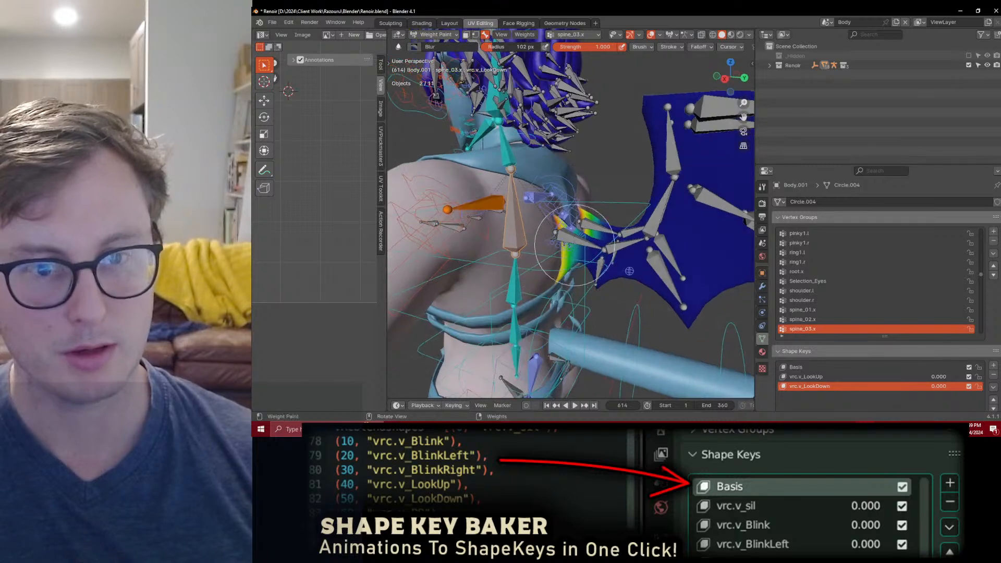
Step: Select the cc_Wing1.L vertex group and blur its weights at the left wing's base
key("t")
left_click(399, 97)
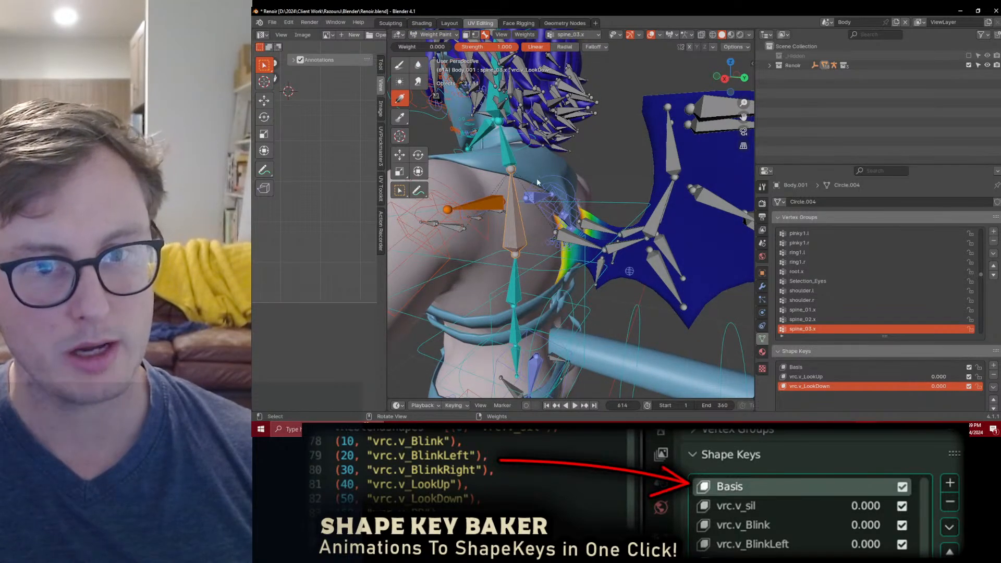
left_click(580, 240, "alt")
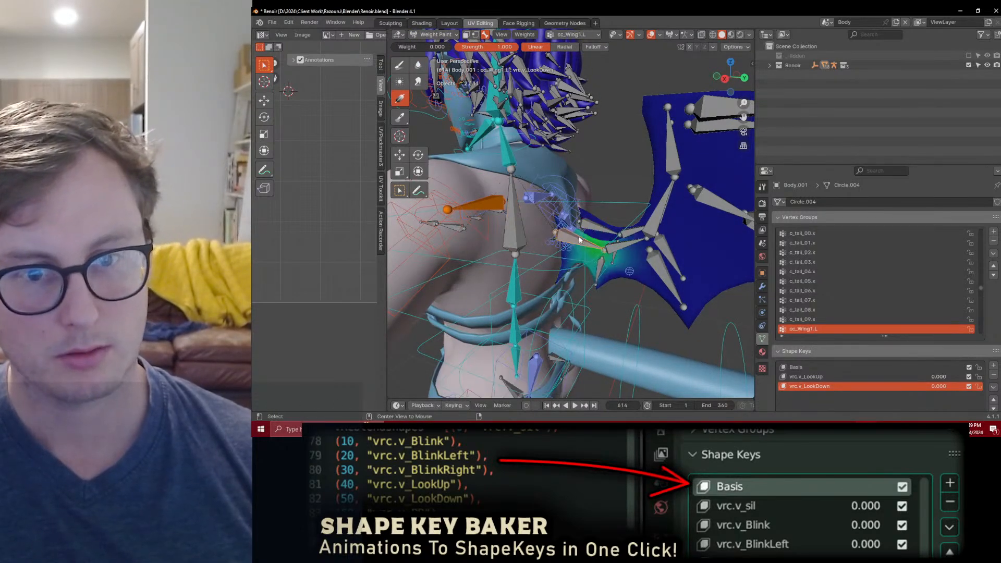
left_click(418, 68)
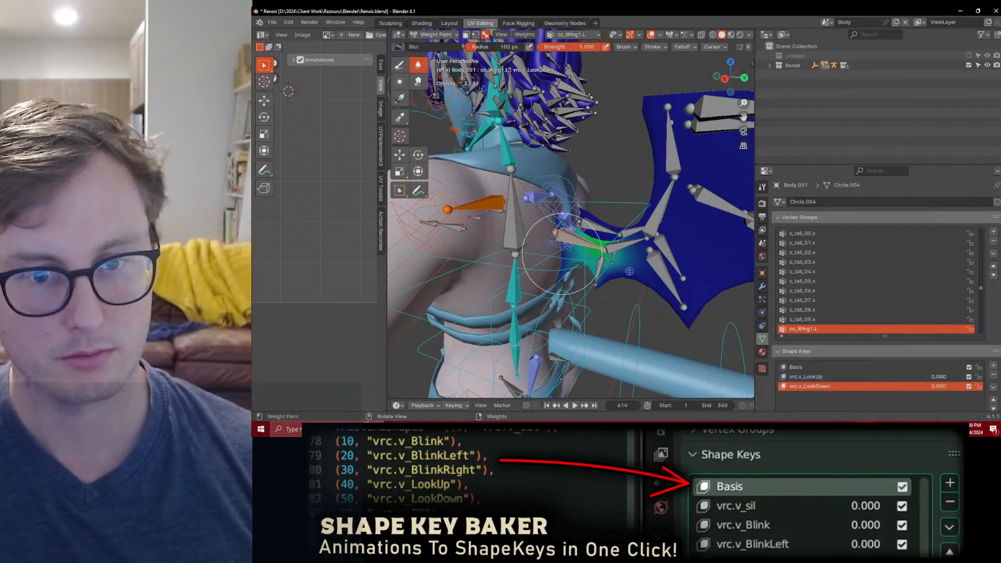
mouse_move(559, 255)
middle_mouse_down()
mouse_move(574, 245)
mouse_move(555, 267)
middle_mouse_up()
Step: Isolate the wings with the rig and paint cc_Wing1.L weight 1.000 onto the left wing's base
middle_click_drag(494, 224, 592, 228)
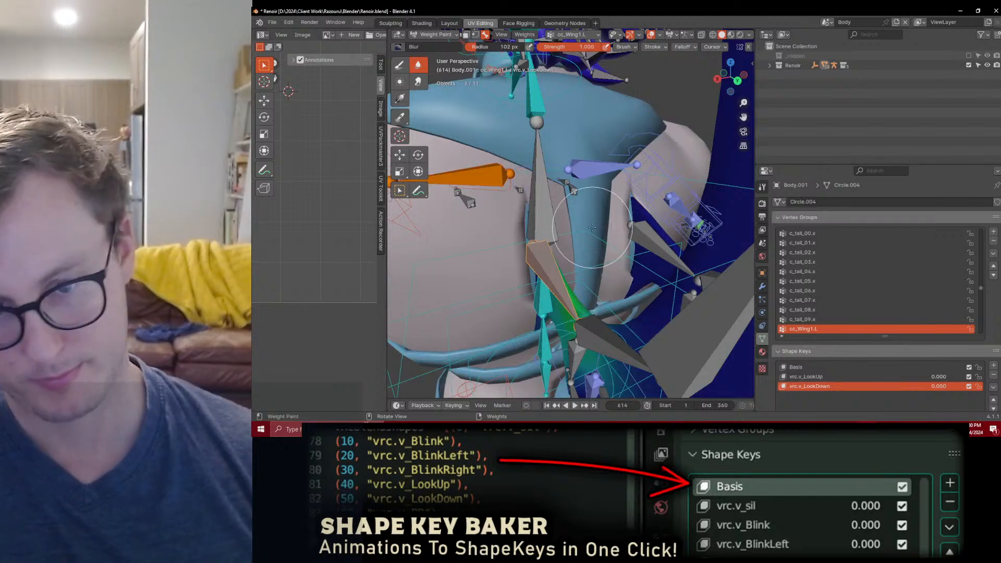
key("KP_3")
key("KP_Divide")
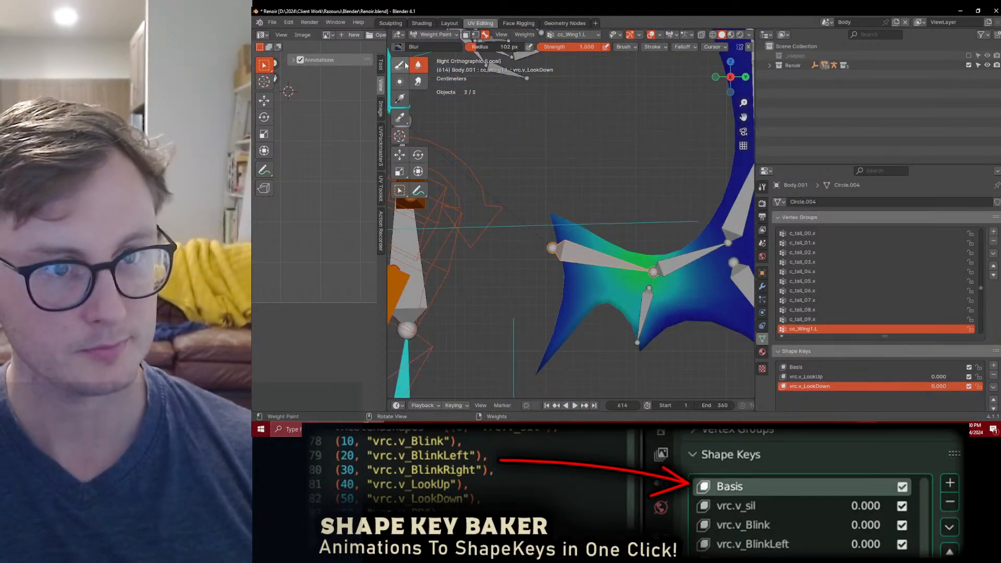
left_click(402, 65)
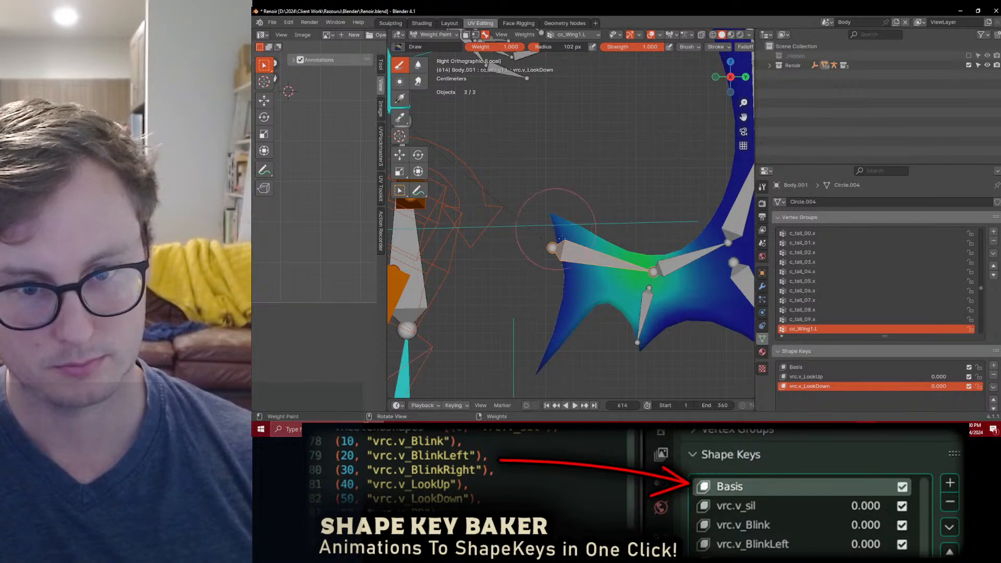
middle_click_drag(542, 363, 579, 257)
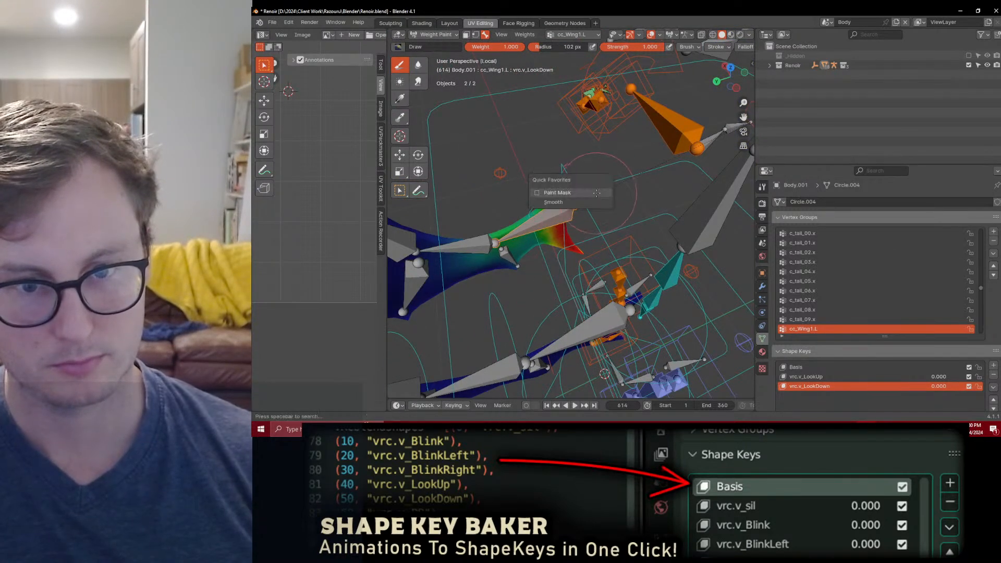
Step: Smooth the cc_Wing1.L weights across the left wing's base
left_click(597, 193)
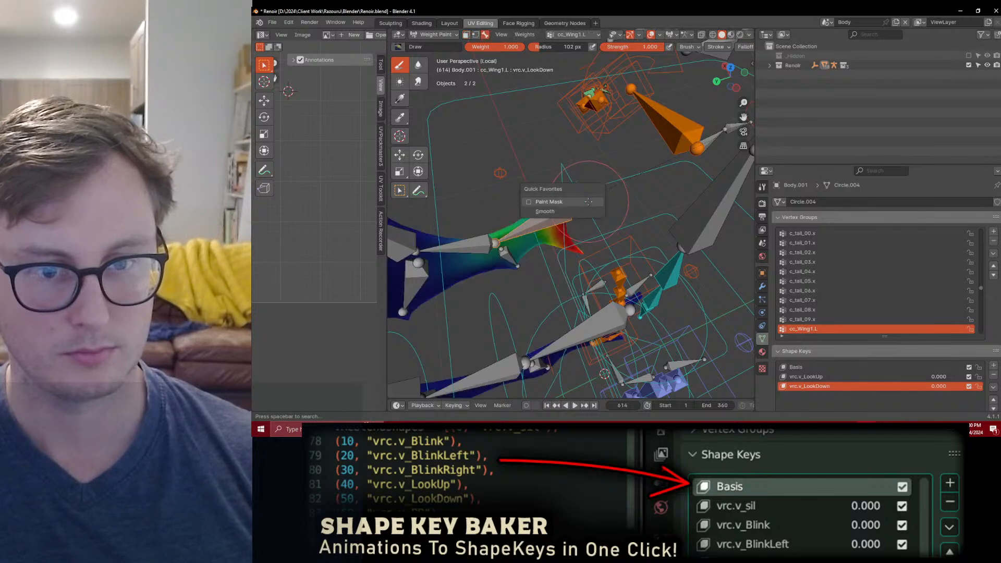
left_click(547, 213)
middle_click_drag(553, 216, 600, 234)
Step: Display the right wing's cc_Wing1.R weights and enable X mirroring for weight painting
left_click(637, 218, "ctrl+shift")
scroll(687, 44, "down", 5)
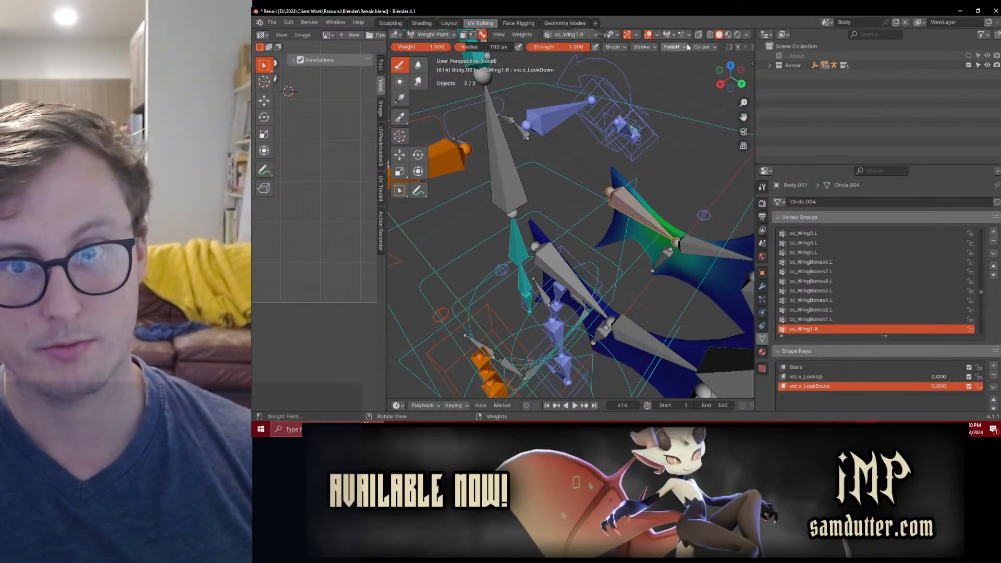
mouse_move(690, 54)
middle_mouse_down()
mouse_move(610, 193)
mouse_move(475, 247)
mouse_move(550, 202)
middle_mouse_up()
left_click(572, 274, "ctrl+shift")
Step: Blur the weights around the wing base and test-rotate the wing's root bone
left_click(418, 65)
scroll(599, 218, "down", 5)
middle_click_drag(571, 291, 565, 229)
left_click(588, 253, "ctrl+shift")
middle_click_drag(610, 259, 568, 263)
left_click(633, 266, "ctrl+shift")
key("r")
right_click(644, 214)
Step: Return the wings to object mode, leave the isolated view, and save Renoir.blend
key("KP_3")
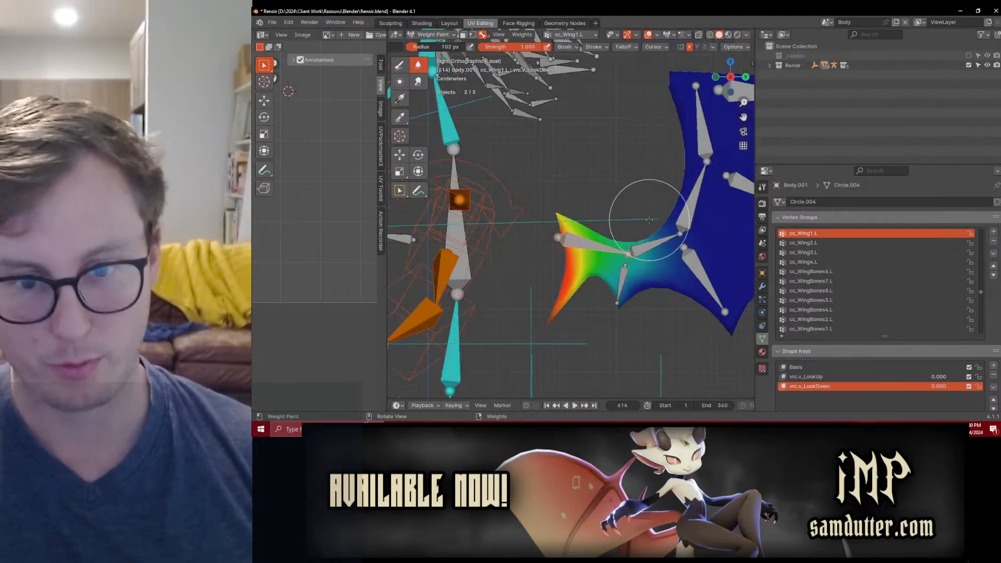
key("ctrl+Tab")
key("KP_Divide")
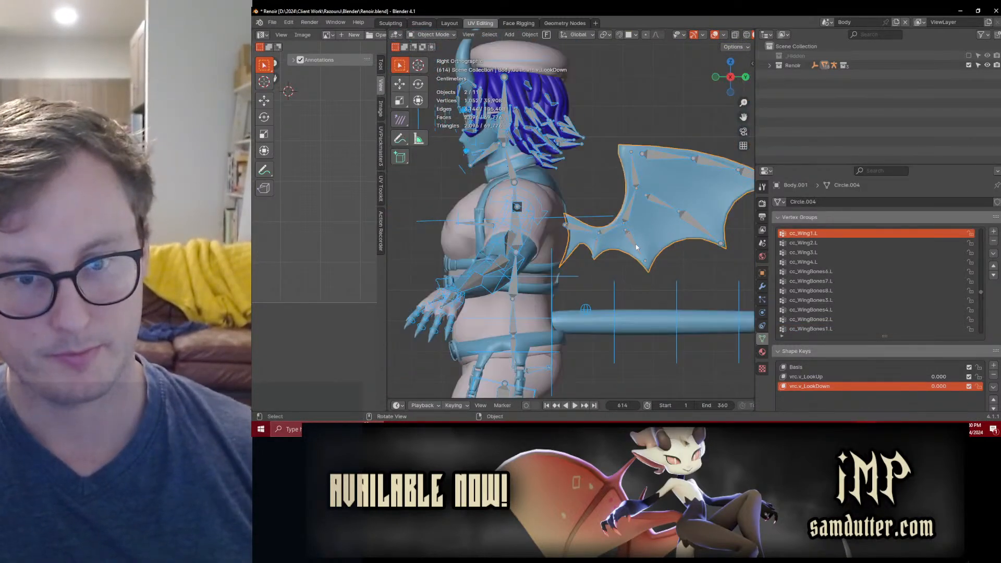
left_click(649, 246)
key("ctrl+s")
Step: Test the wing deformation by scaling the right wing's root bone to 0 in pose mode, undo the scaling, and save Renoir.blend
middle_click_drag(646, 248, 535, 192)
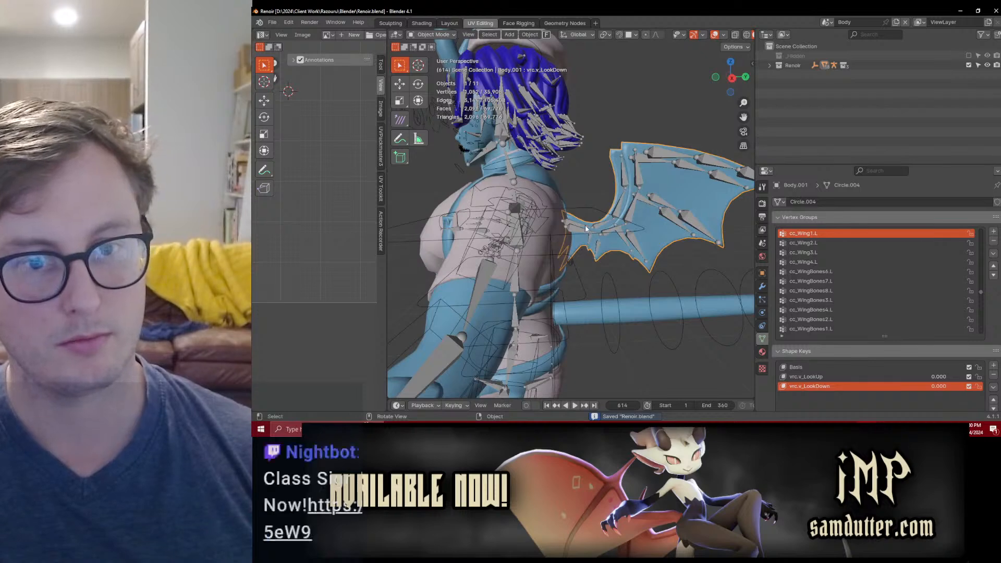
left_click(581, 230)
key("ctrl+Tab")
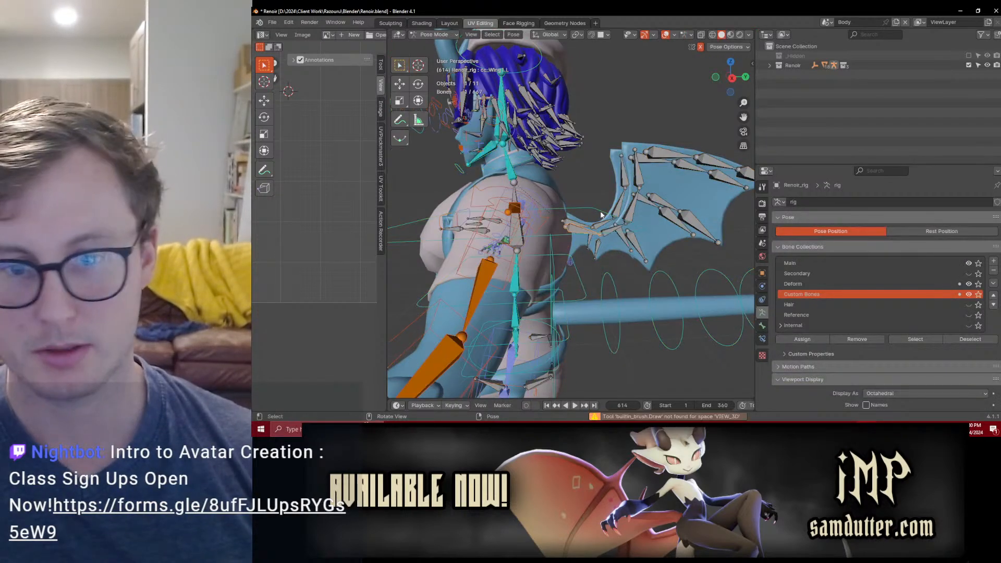
left_click(595, 205)
type("s0")
key("Return")
middle_click_drag(596, 205, 592, 250)
key("ctrl+z")
key("ctrl+s")
key("KP_3")
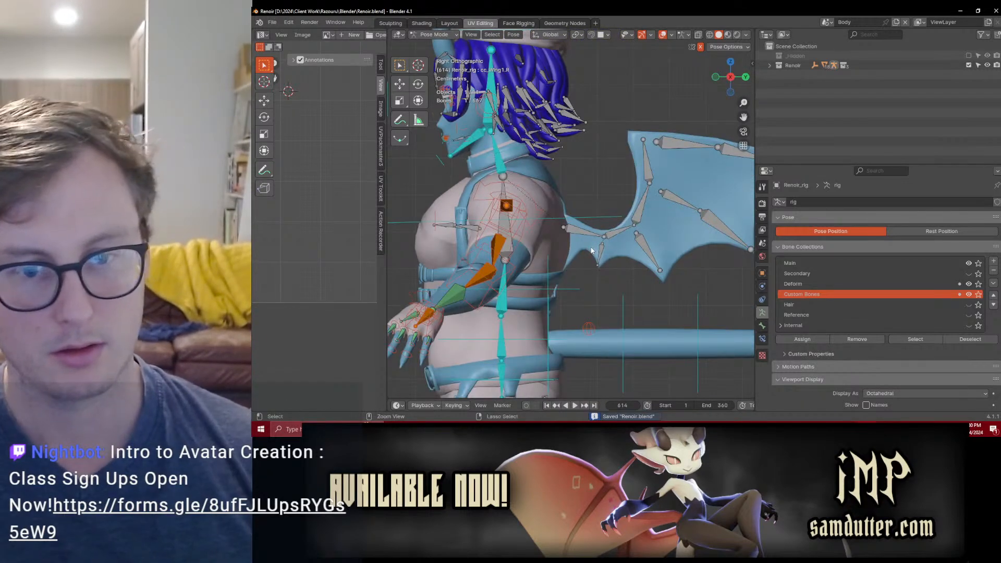
Step: Lock all left and right cc_Wing and cc_WingBones vertex groups on the wing mesh in object mode
key("ctrl+Tab")
left_click(626, 253)
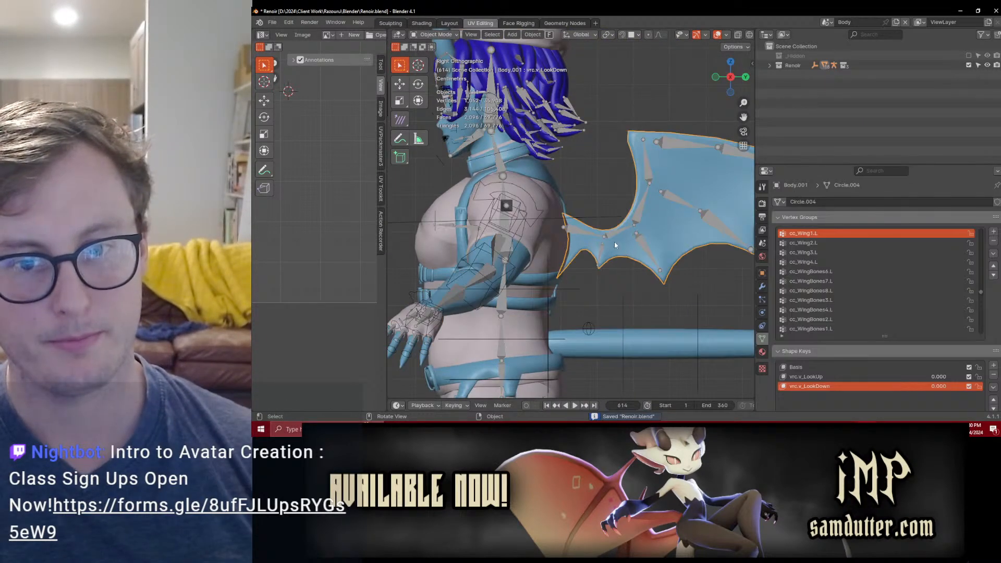
left_click(612, 240)
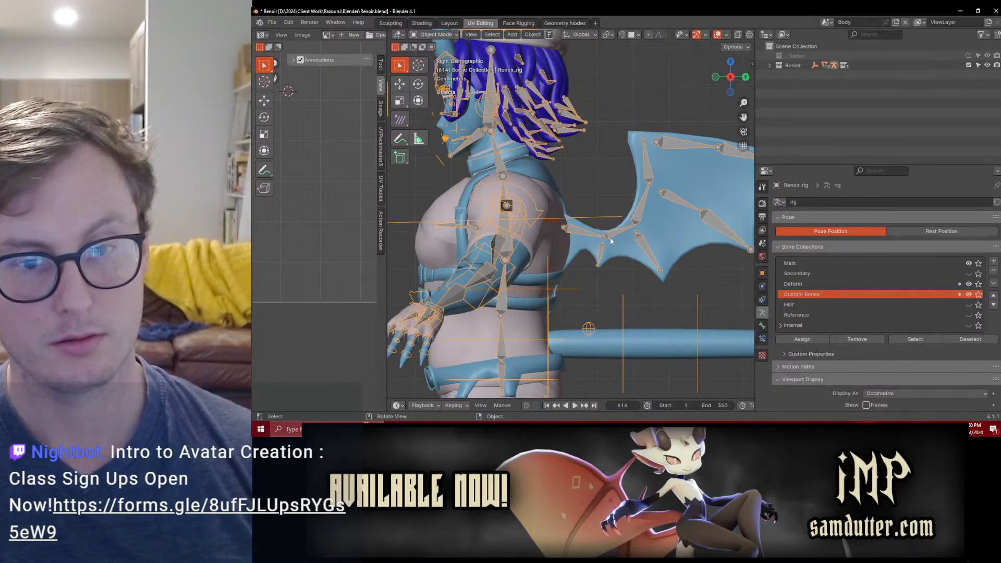
left_click(613, 251)
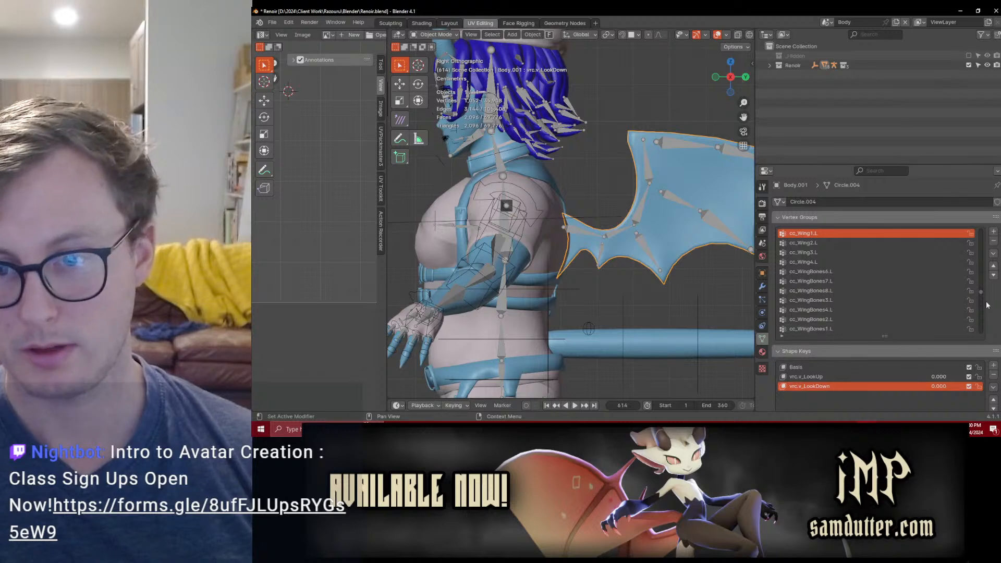
scroll(970, 260, "up", 2)
left_click_drag(971, 262, 972, 329)
scroll(972, 307, "down", 3)
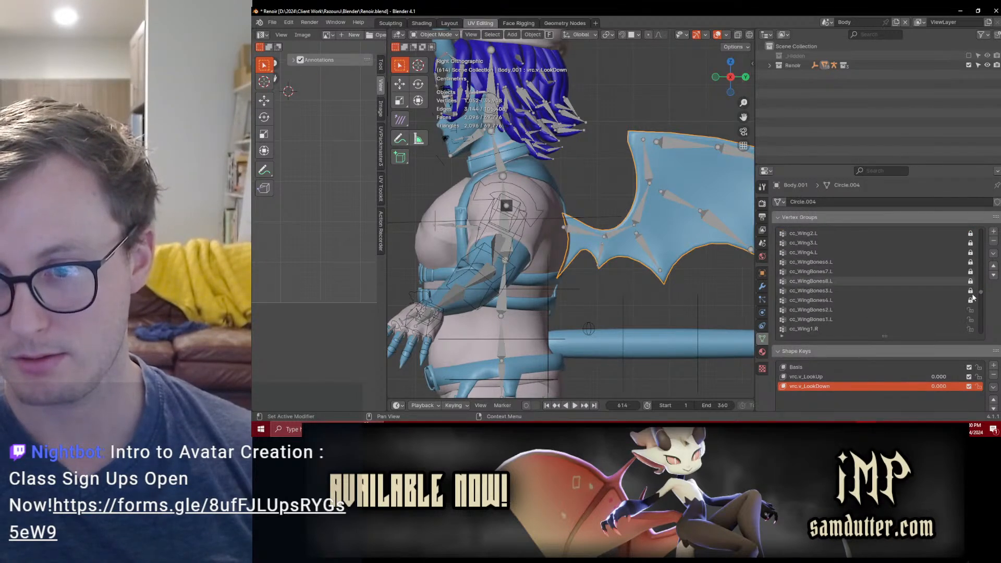
scroll(966, 307, "down", 7)
left_click_drag(971, 253, 971, 292)
scroll(959, 303, "down", 6)
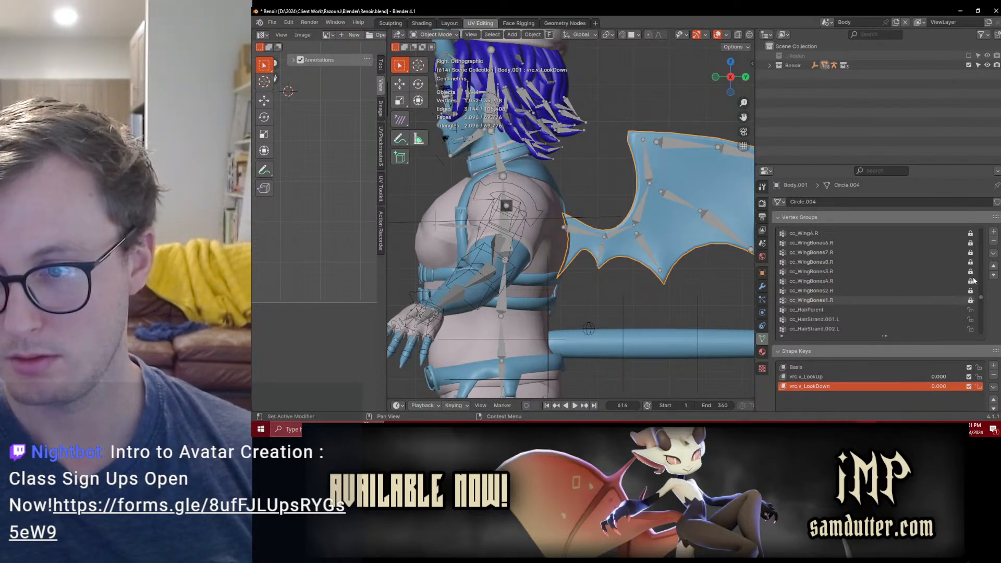
Step: Delete all unlocked vertex groups from the wing mesh and unlock the remaining wing groups
left_click(993, 254)
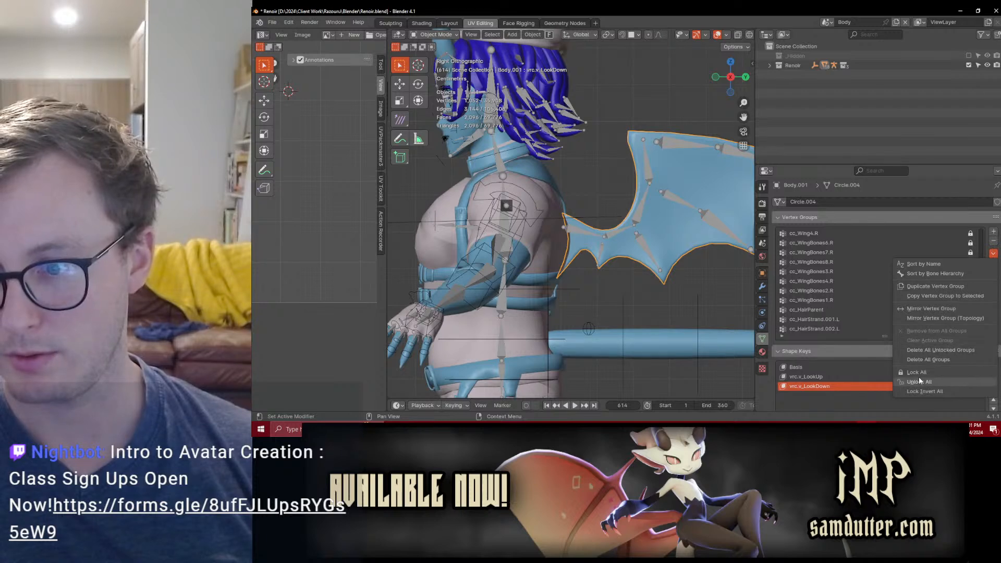
left_click(920, 391)
left_click(993, 254)
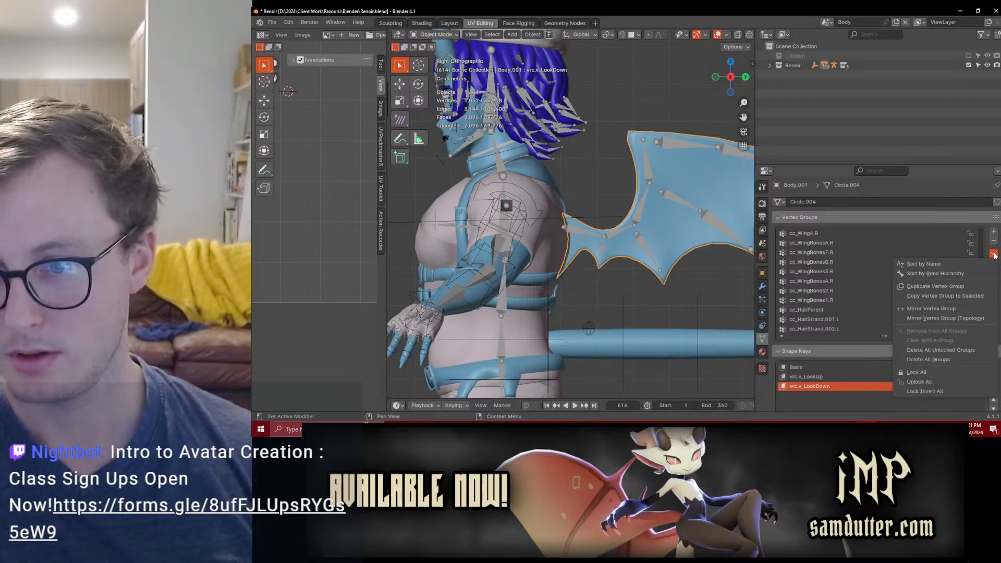
left_click(938, 392)
left_click(993, 254)
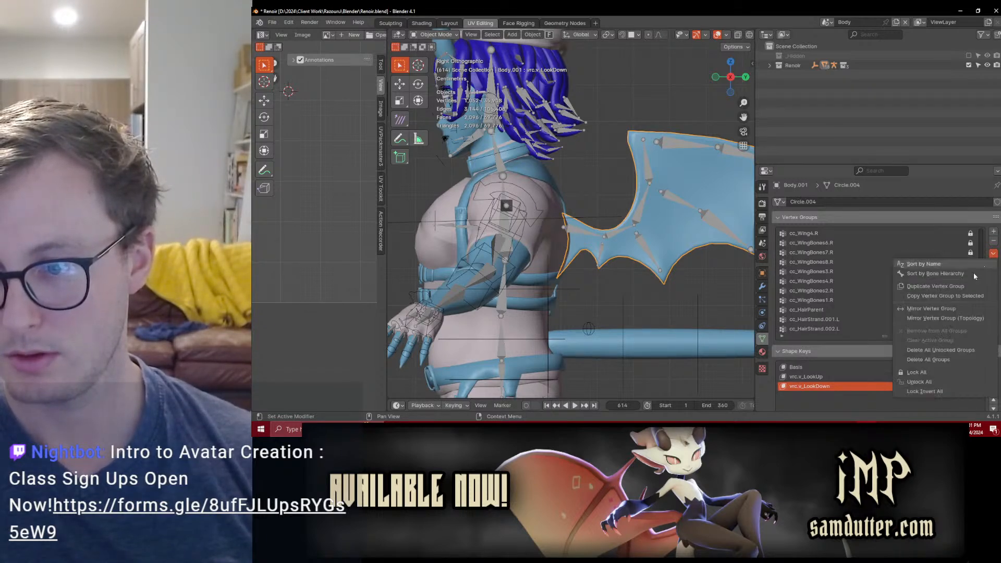
left_click(934, 349)
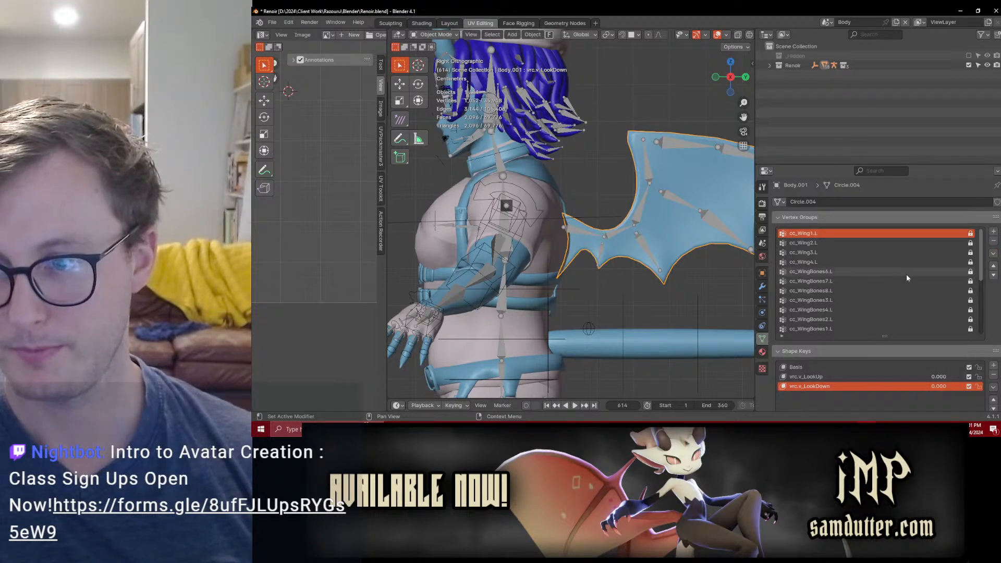
left_click(994, 253)
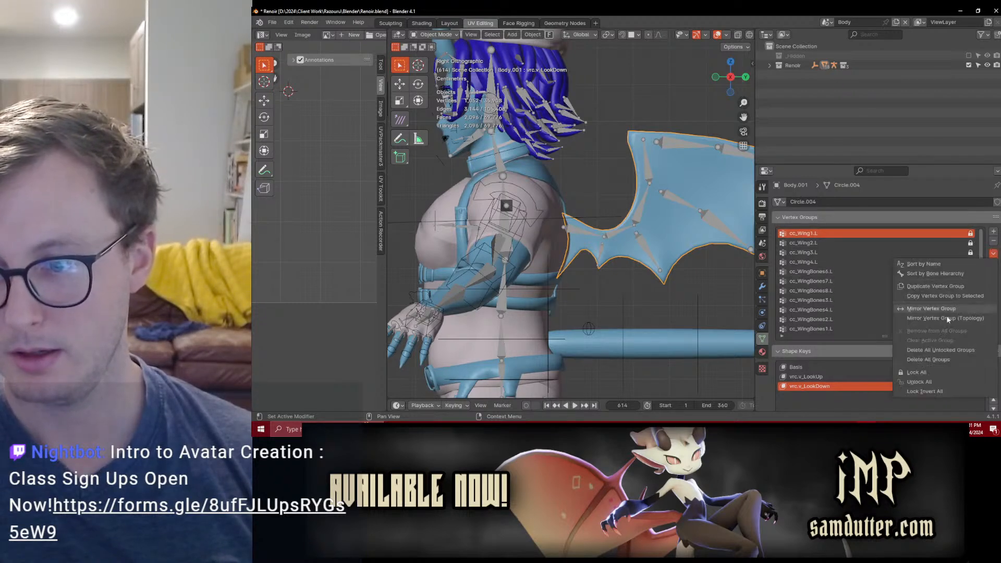
left_click(917, 383)
Step: Test-move the left wing's root bone cc_Wing1.L in pose mode and cancel the move
left_click(582, 231)
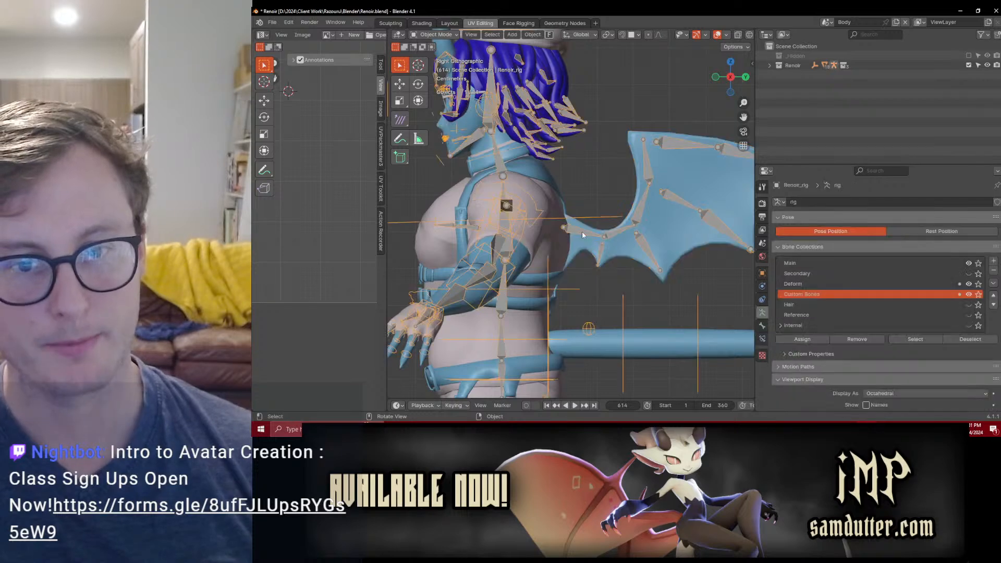
key("ctrl+Tab")
left_click(582, 232)
scroll(582, 232, "down", 4)
key("g")
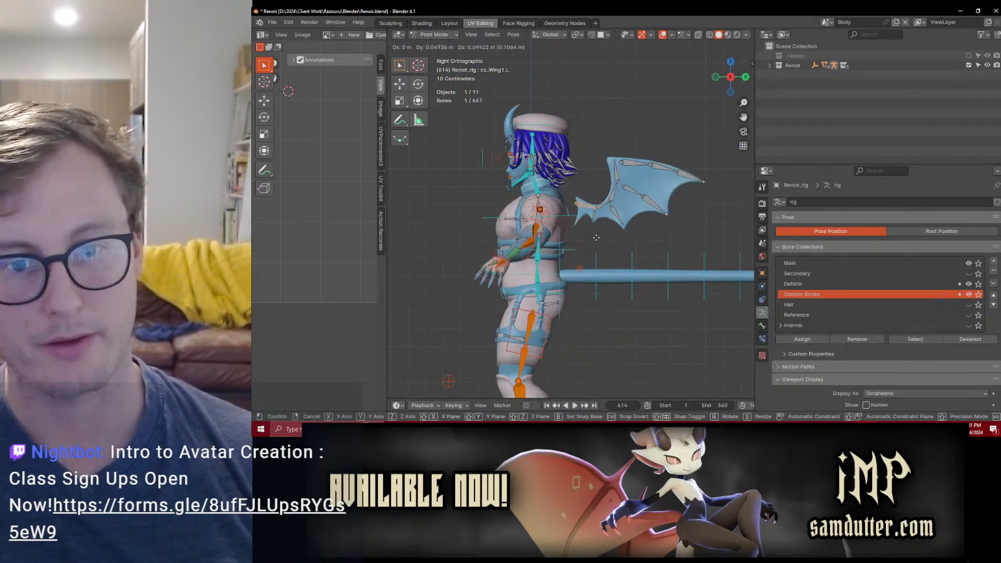
right_click(596, 237)
Step: Return the rig to object mode and save Renoir.blend
key("ctrl+Tab")
scroll(573, 216, "up", 4)
left_click(597, 227)
middle_click_drag(597, 227, 543, 208)
key("ctrl+s")
Step: Select all character objects and export them as Renoir.fbx with the Auto-Rig Pro FBX exporter
left_click(487, 140, "shift")
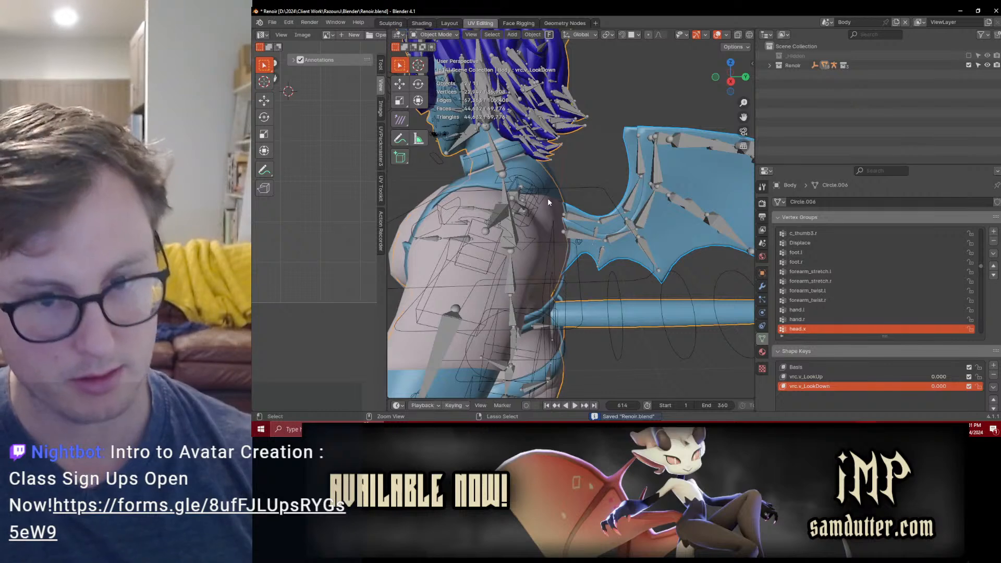
scroll(548, 198, "down", 5)
key("a")
key("q")
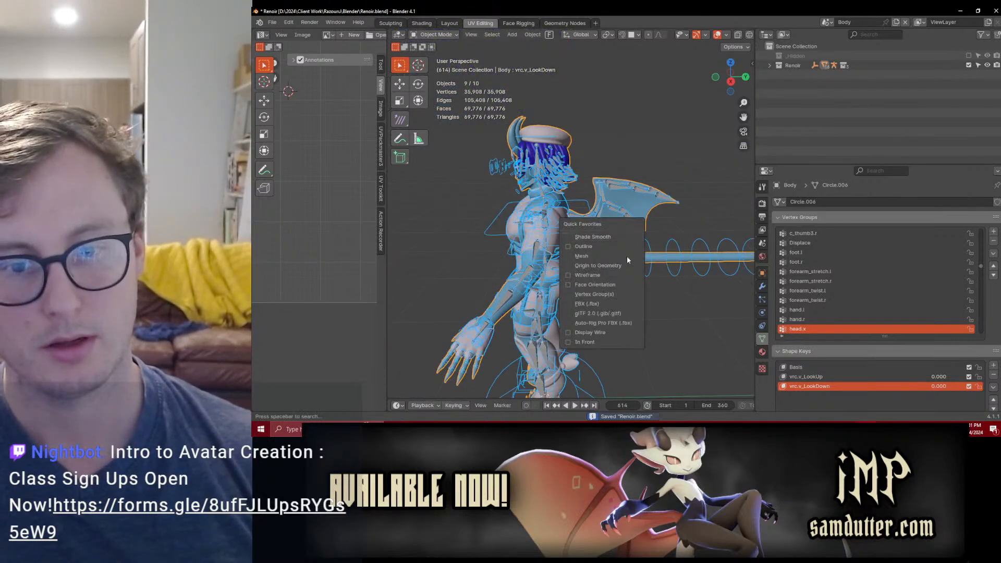
left_click(605, 323)
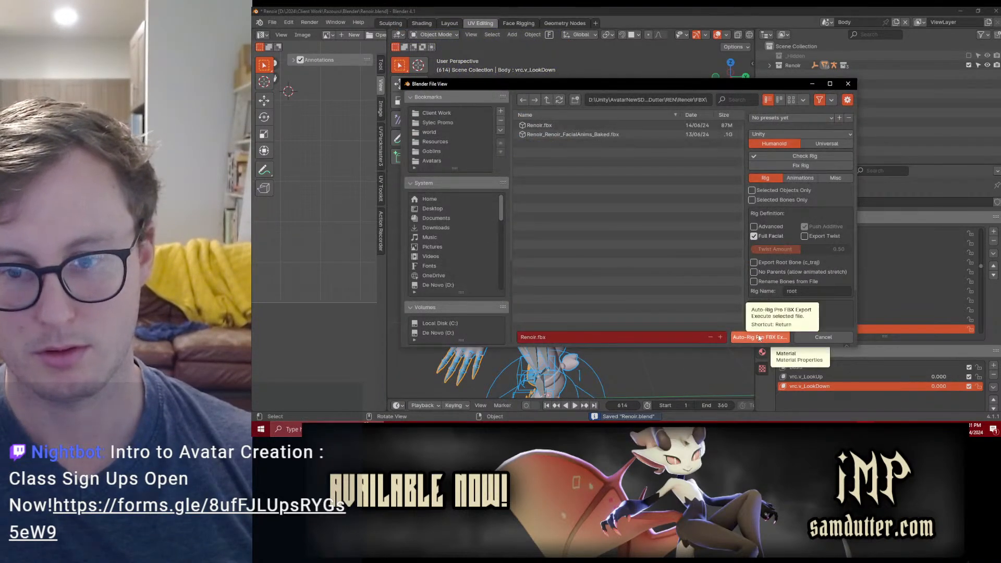
left_click(759, 337)
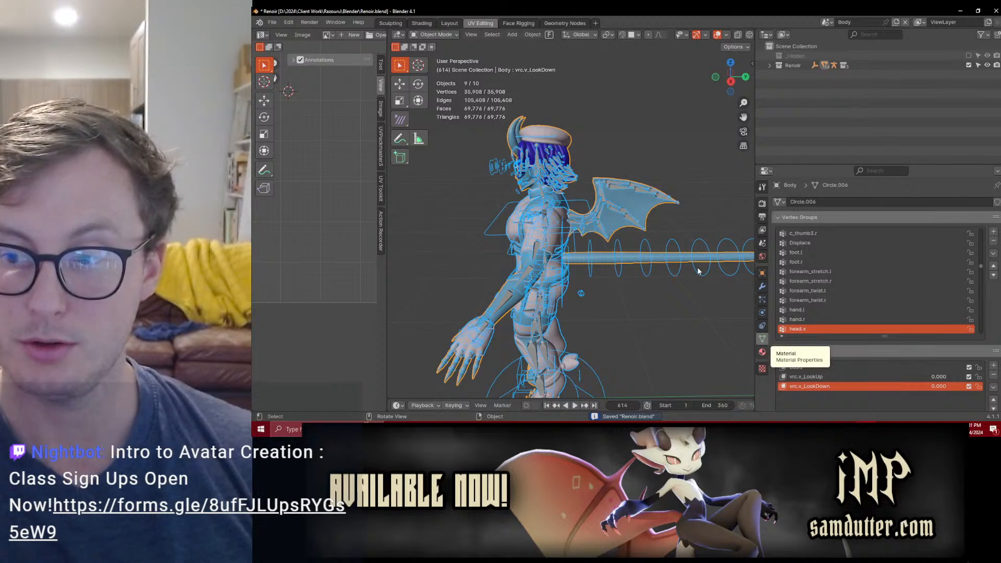
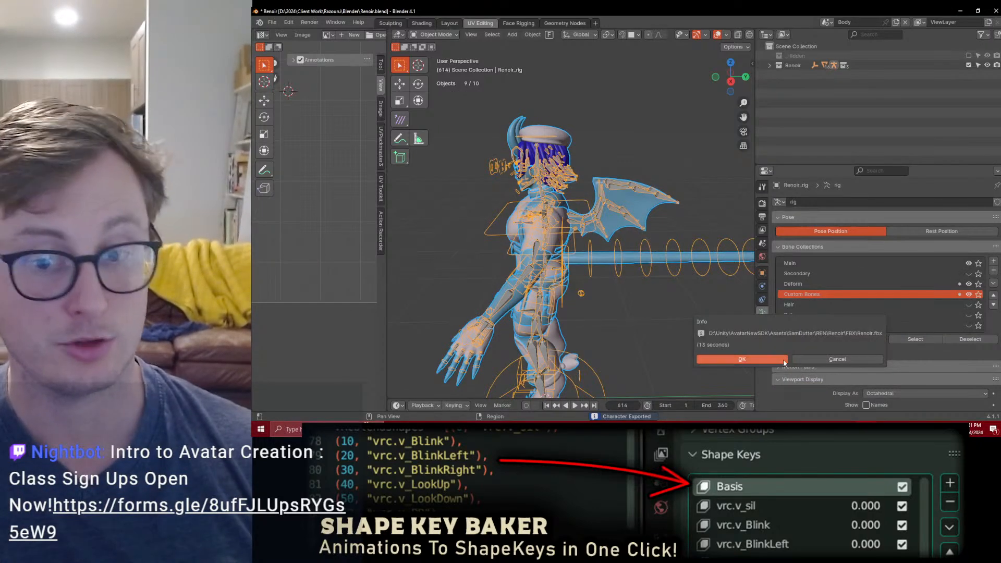
Step: Dismiss the export notice, switch to Unity and view the reimported Renoir avatar from behind
left_click(783, 359)
key("alt+Tab")
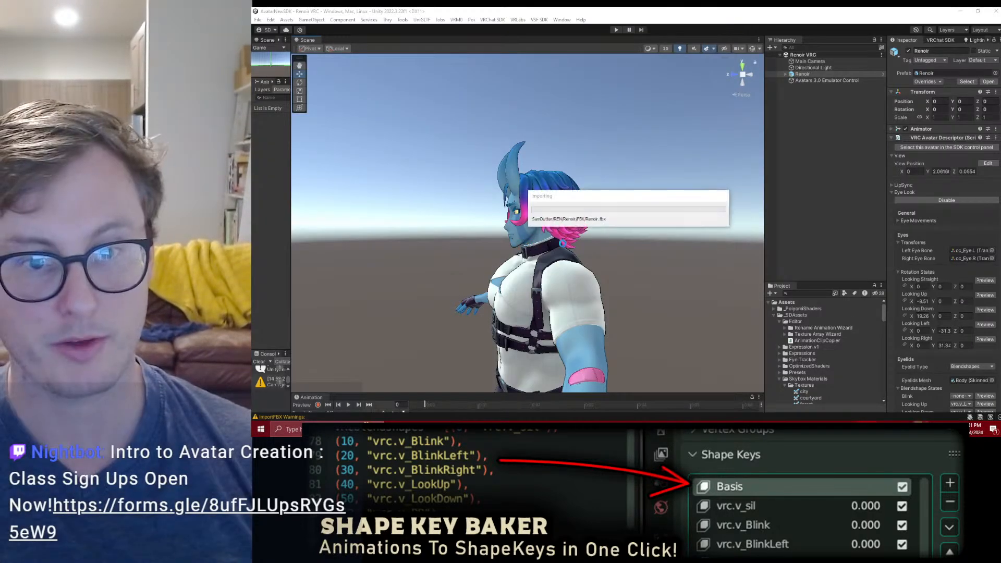
left_click_drag(630, 262, 403, 227, "alt")
scroll(531, 241, "up", 4)
left_click_drag(532, 219, 726, 93, "alt")
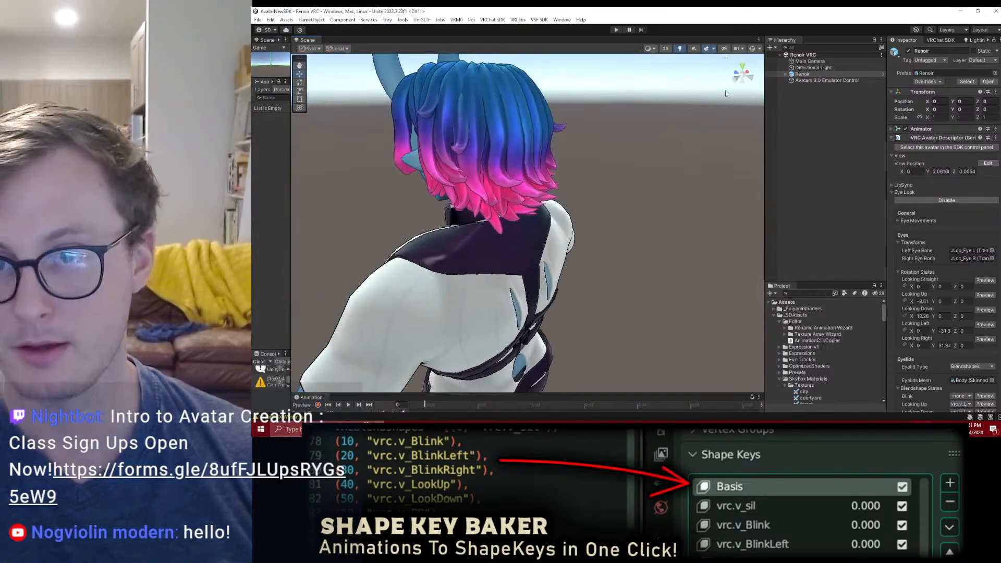
Step: Expand the Renoir avatar's hierarchy and delete the Avatars 3.0 Emulator Control object from the scene
left_click(787, 74)
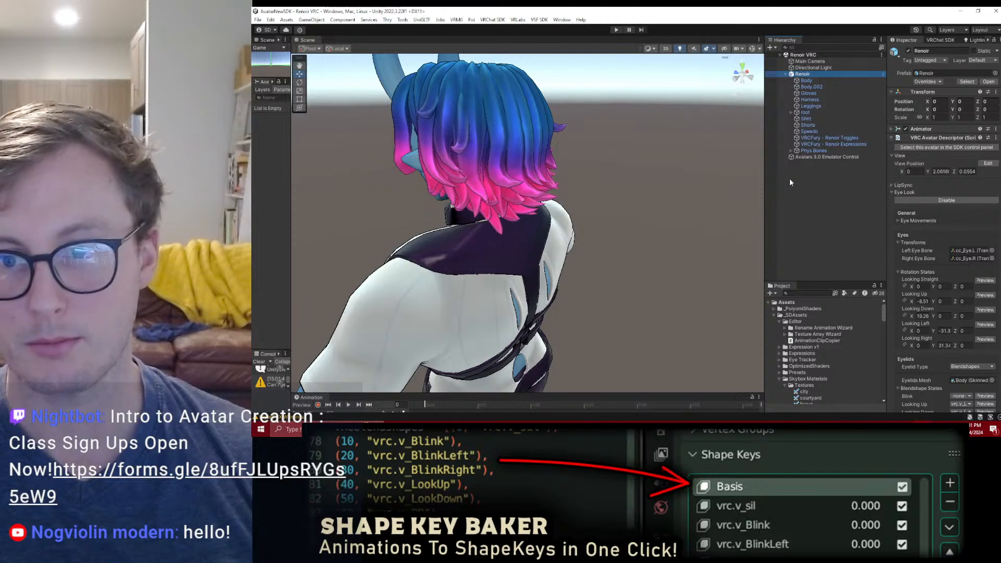
left_click(802, 156)
key("Delete")
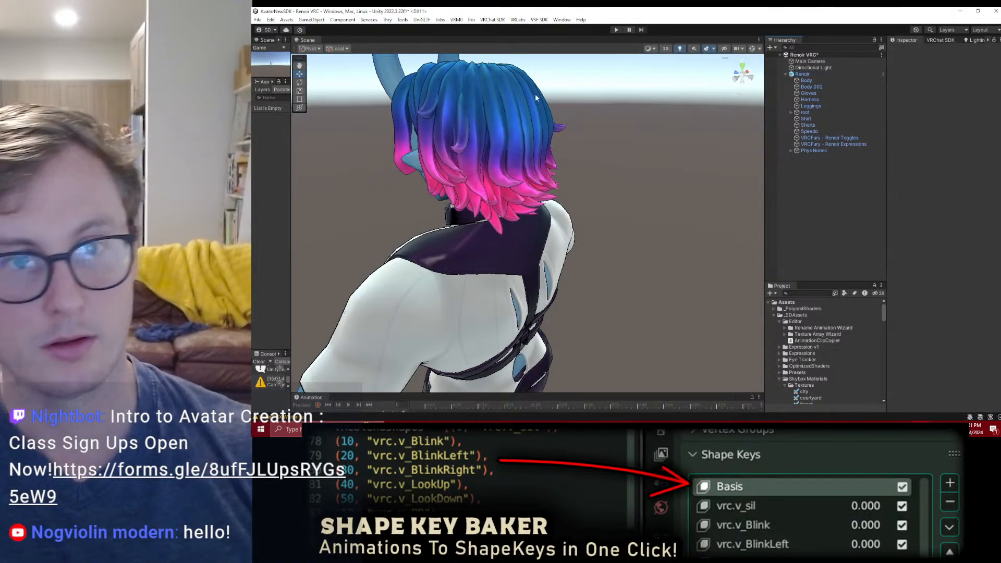
Step: Save the scene and run the avatar with the Gesture Manager Emulator
key("ctrl+s")
left_click(405, 20)
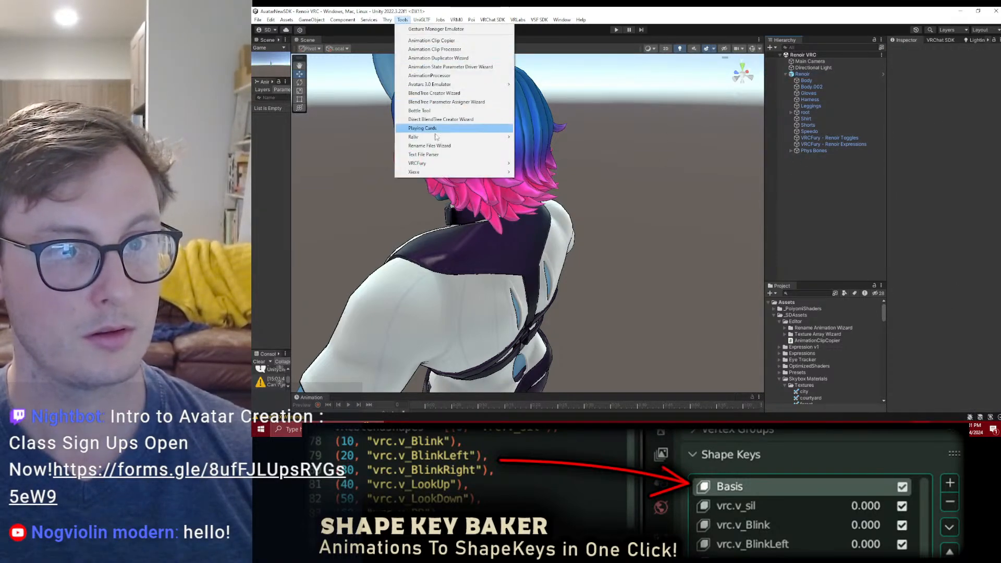
left_click(436, 30)
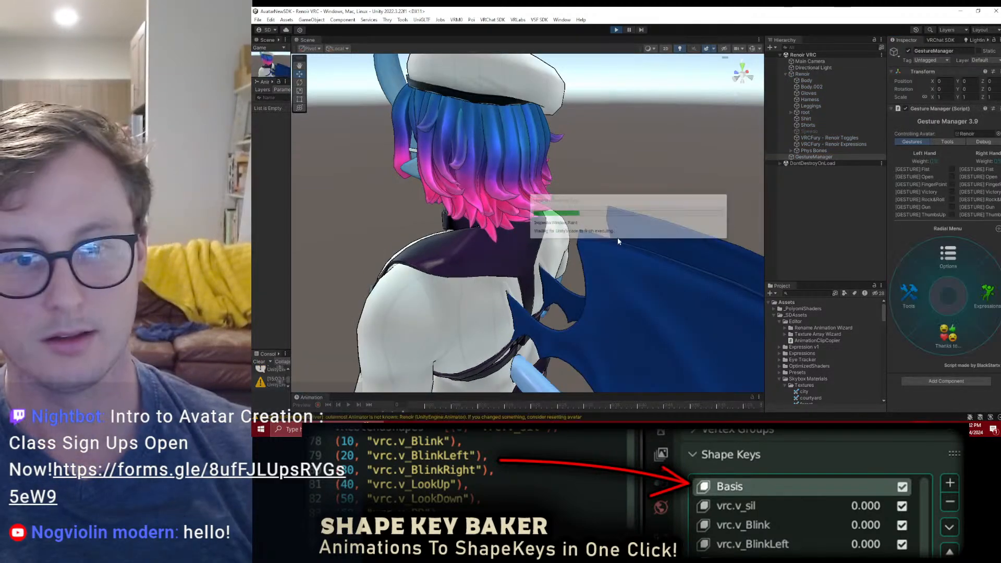
Step: Test the wing physics in play mode by moving the Renoir avatar around and watching the wings swing
scroll(579, 276, "down", 4)
middle_click_drag(563, 274, 525, 211)
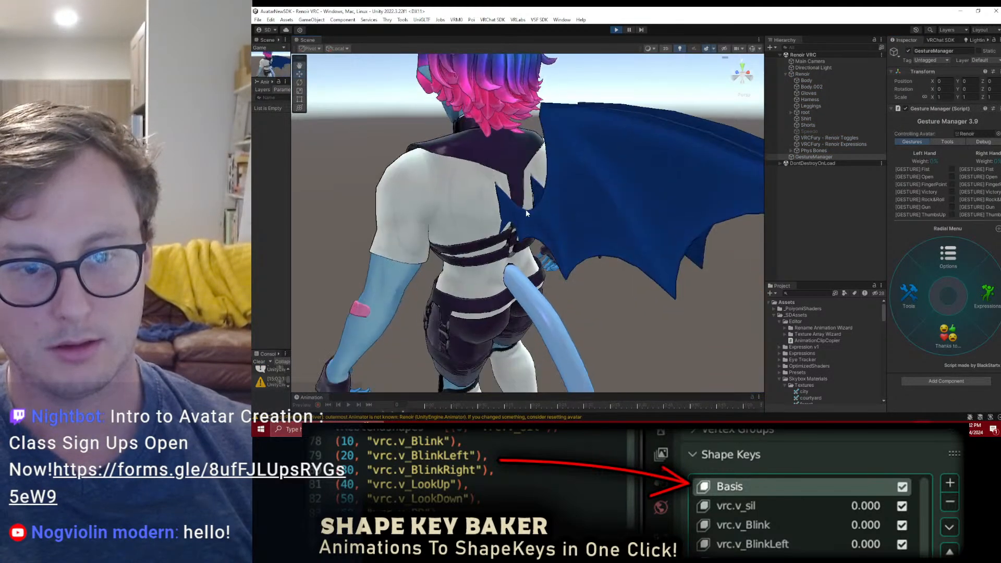
left_click(791, 151)
left_click(817, 170)
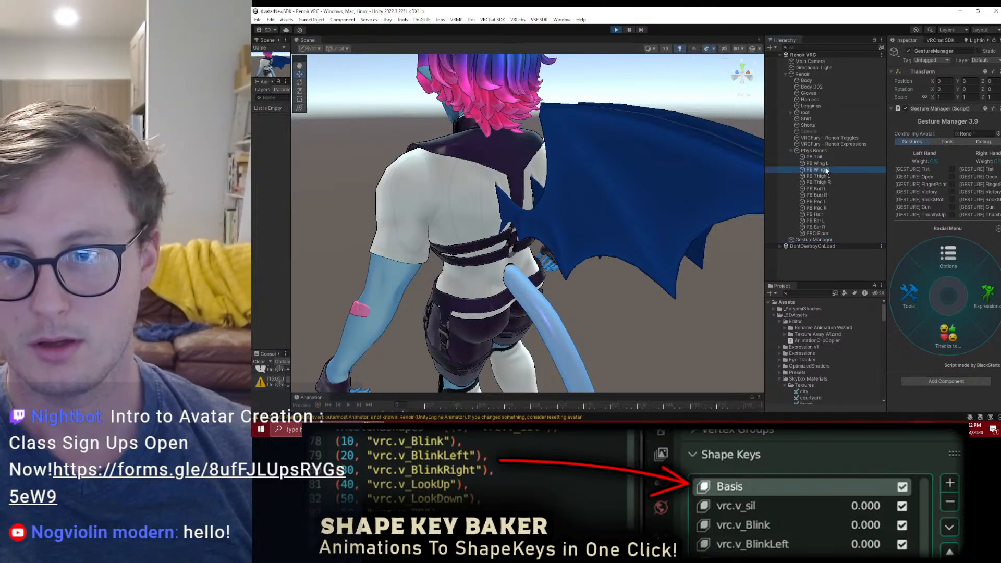
left_click(804, 74)
left_click_drag(544, 175, 519, 291, "alt")
left_click_drag(502, 346, 610, 203)
scroll(475, 330, "down", 6)
middle_click_drag(489, 373, 502, 351)
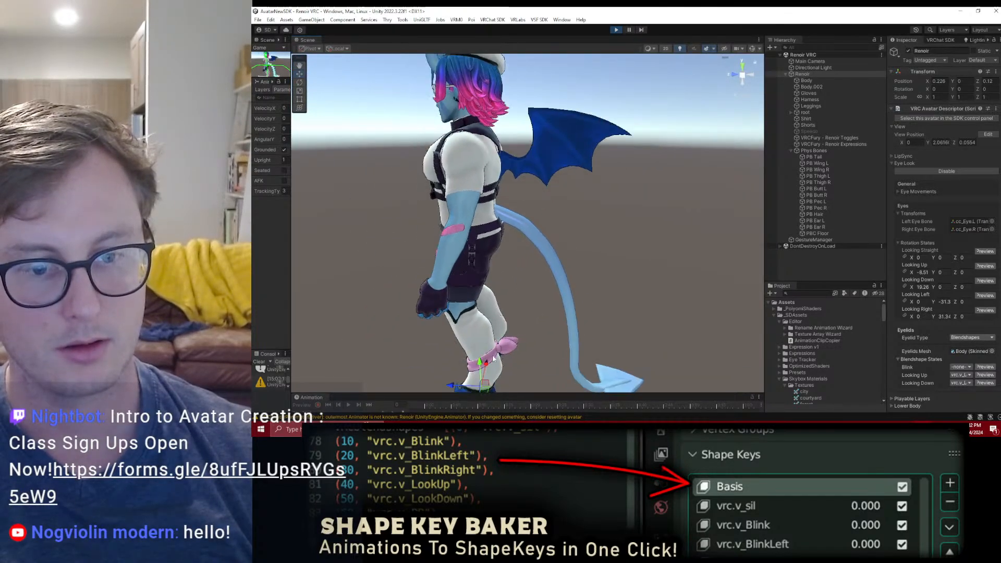
left_click_drag(478, 386, 469, 416)
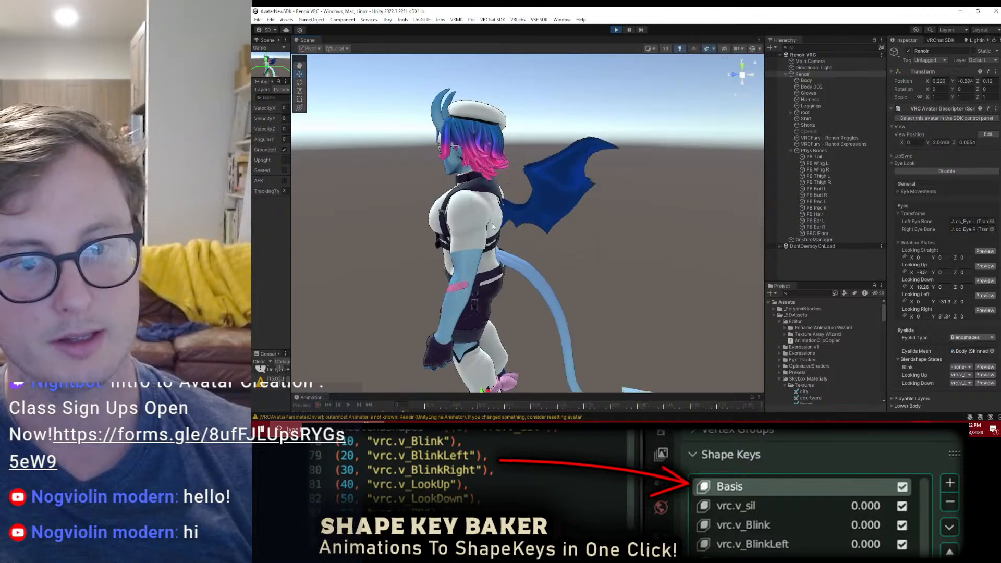
Step: Set PB Wing L and PB Wing R to the Angle limit type with Max Angle 90 and a linearly rising curve
left_click(826, 170)
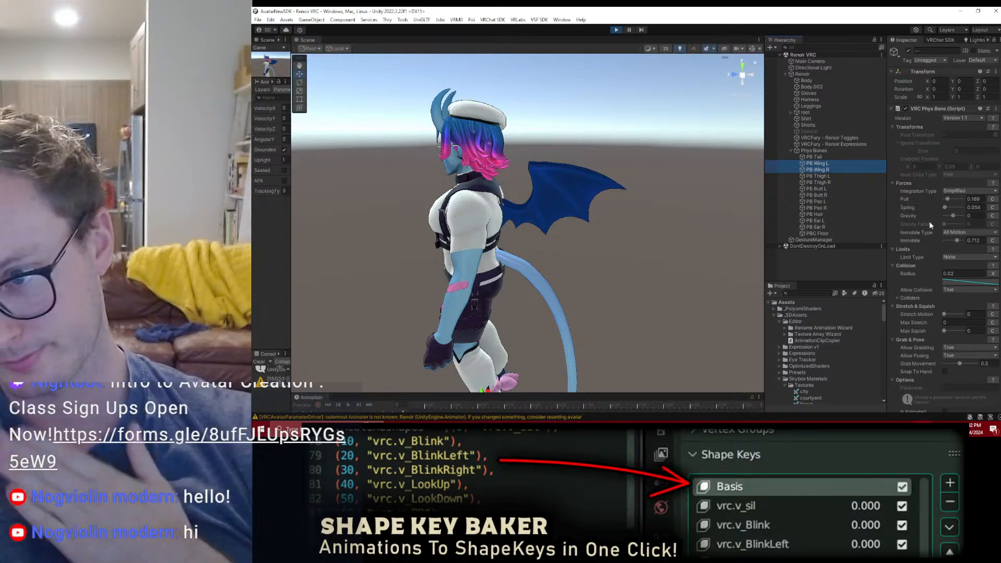
left_click(955, 256)
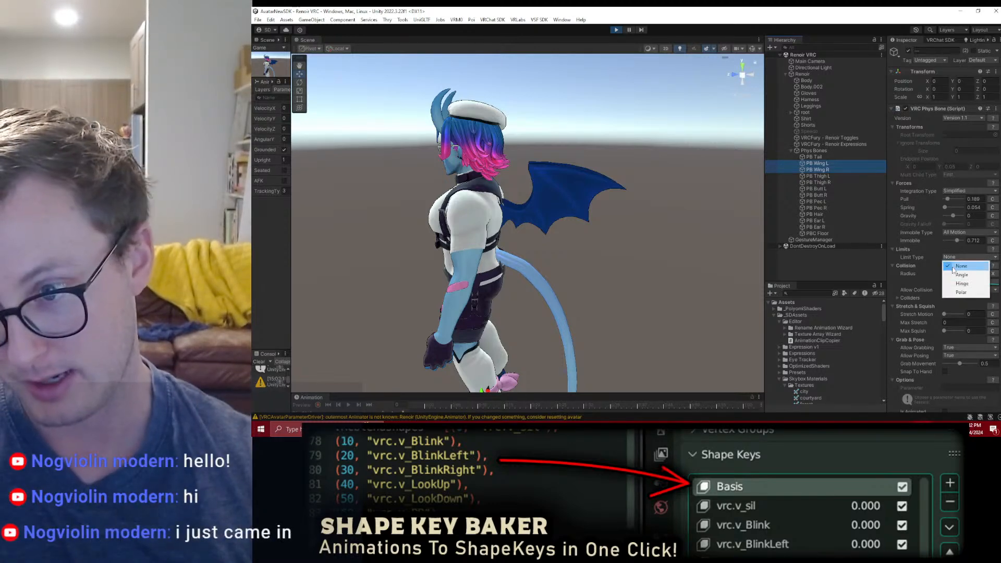
left_click(954, 272)
left_click(975, 264)
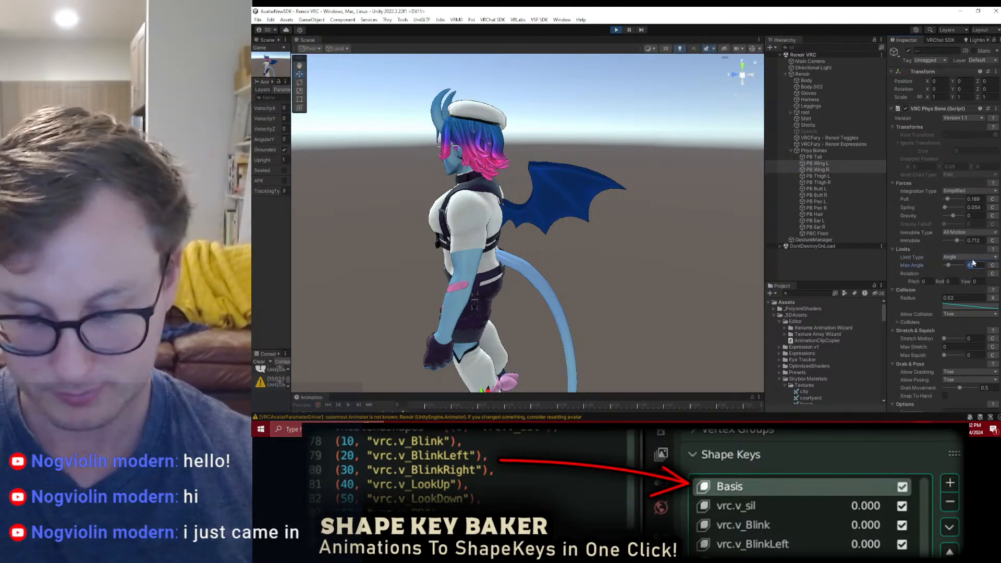
type("90")
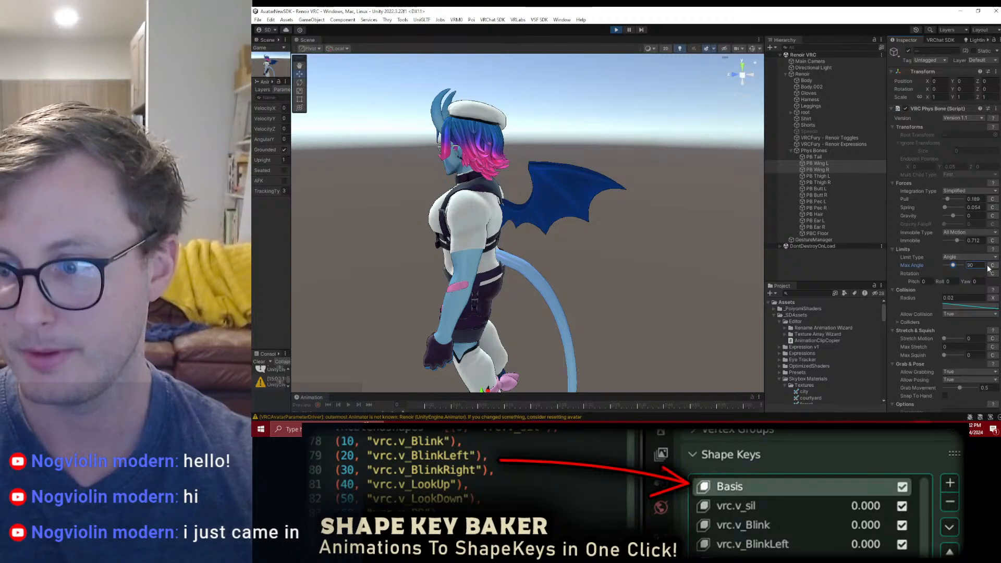
left_click(992, 265)
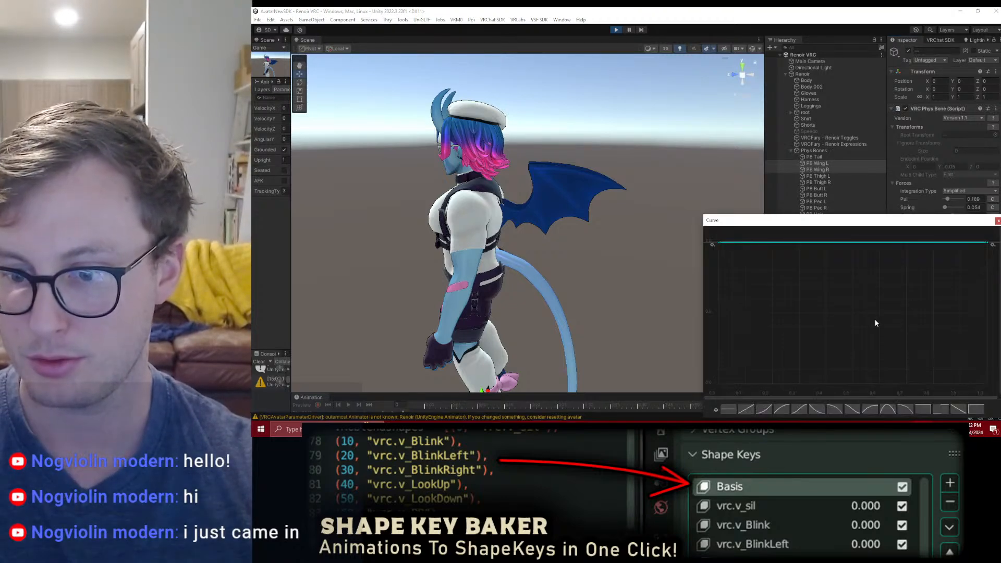
left_click(746, 411)
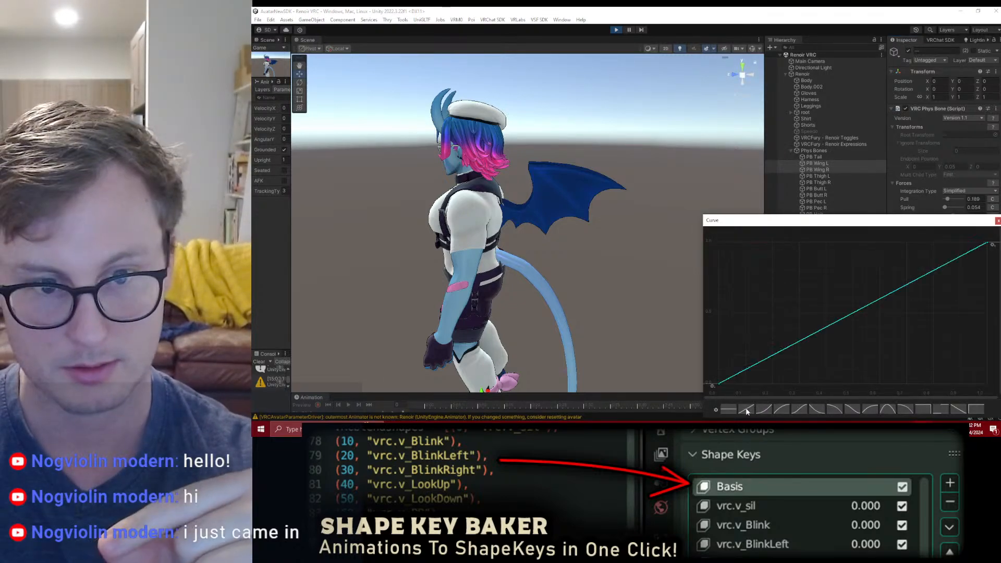
left_click(998, 221)
Step: Move the Renoir avatar around in play mode to test the wings with the linear angle limit
left_click(810, 75)
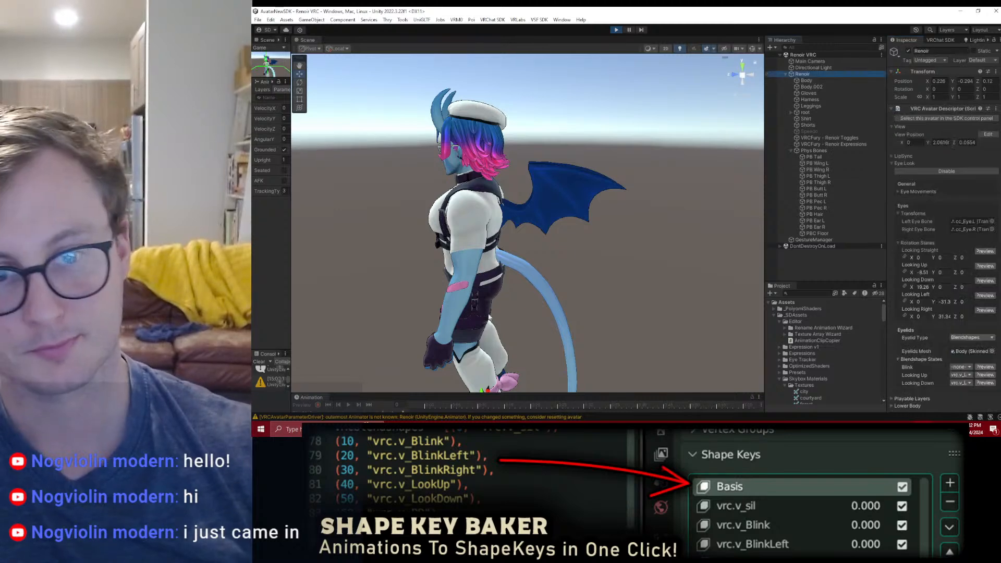
scroll(509, 277, "down", 3)
left_click_drag(488, 378, 483, 330)
left_click_drag(525, 270, 474, 319, "alt")
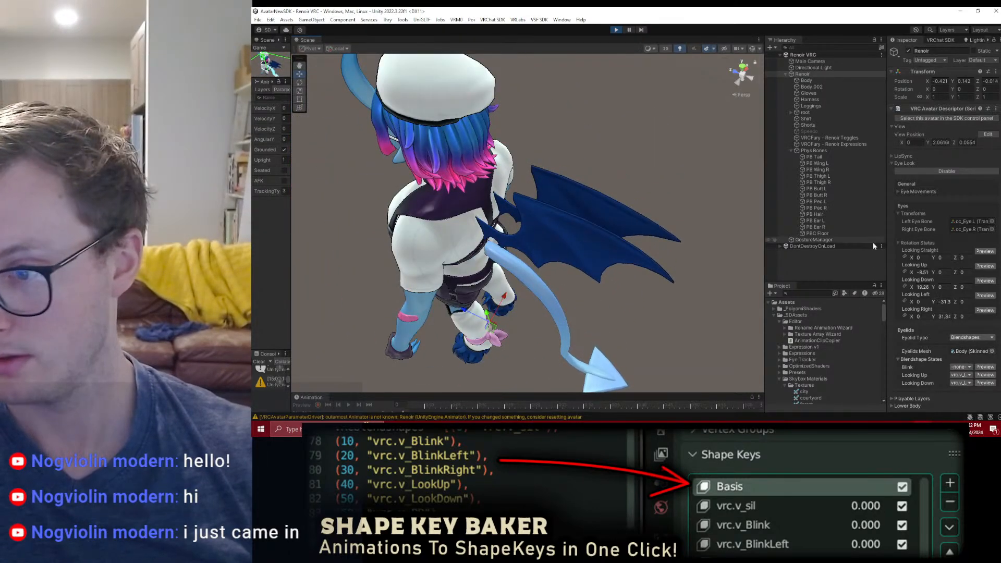
Step: Change both wing phys bones' Max Angle curve to a rising ease-out shape and test it by moving the avatar
left_click(817, 163)
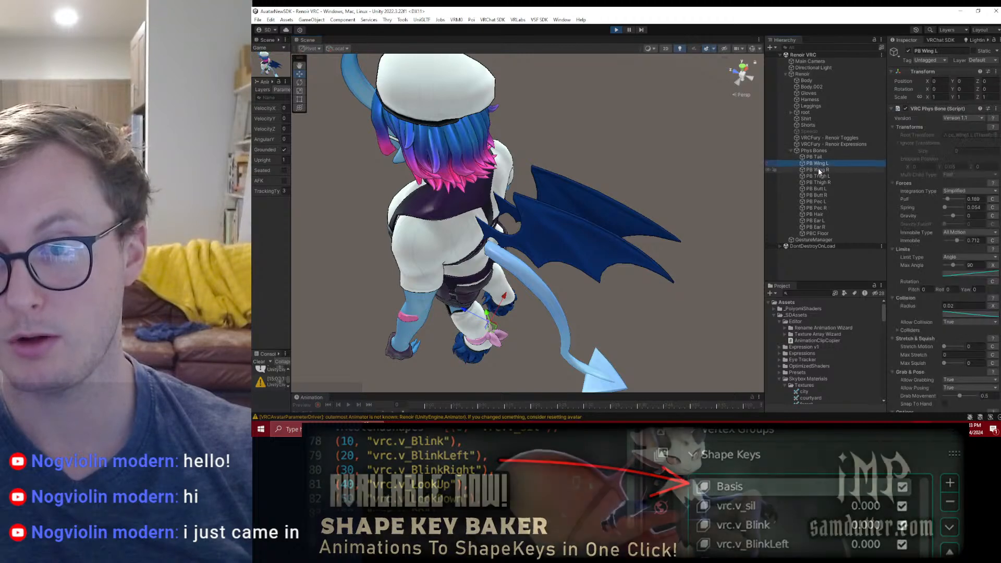
left_click(818, 169, "ctrl")
left_click(947, 274)
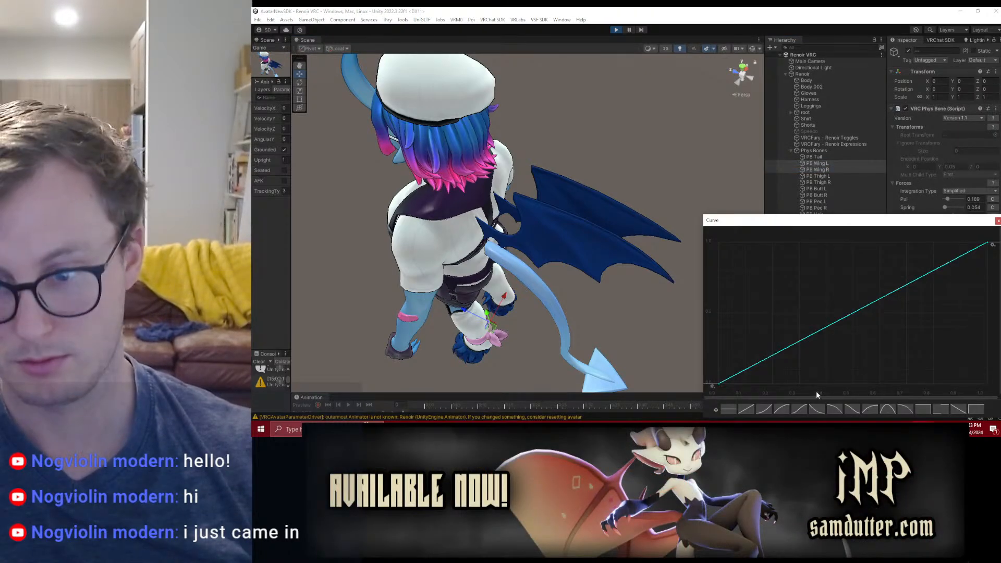
left_click(867, 409)
left_click_drag(719, 284, 735, 372)
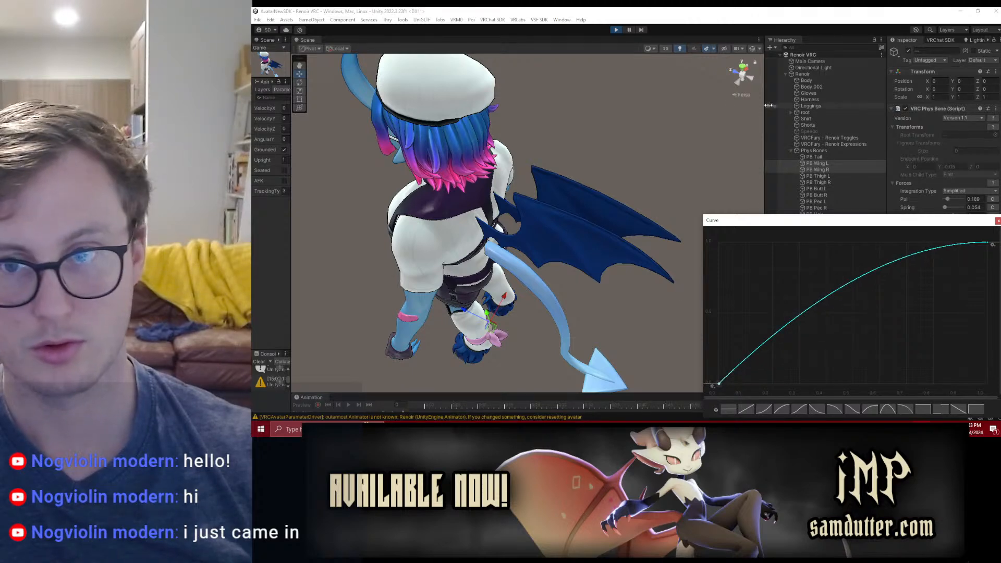
left_click(812, 75)
mouse_move(489, 317)
left_mouse_down()
mouse_move(491, 333)
mouse_move(492, 315)
mouse_move(494, 328)
mouse_move(518, 320)
mouse_move(476, 375)
mouse_move(576, 224)
mouse_move(424, 357)
mouse_move(525, 280)
mouse_move(469, 369)
mouse_move(495, 321)
mouse_move(529, 333)
mouse_move(503, 321)
left_mouse_up()
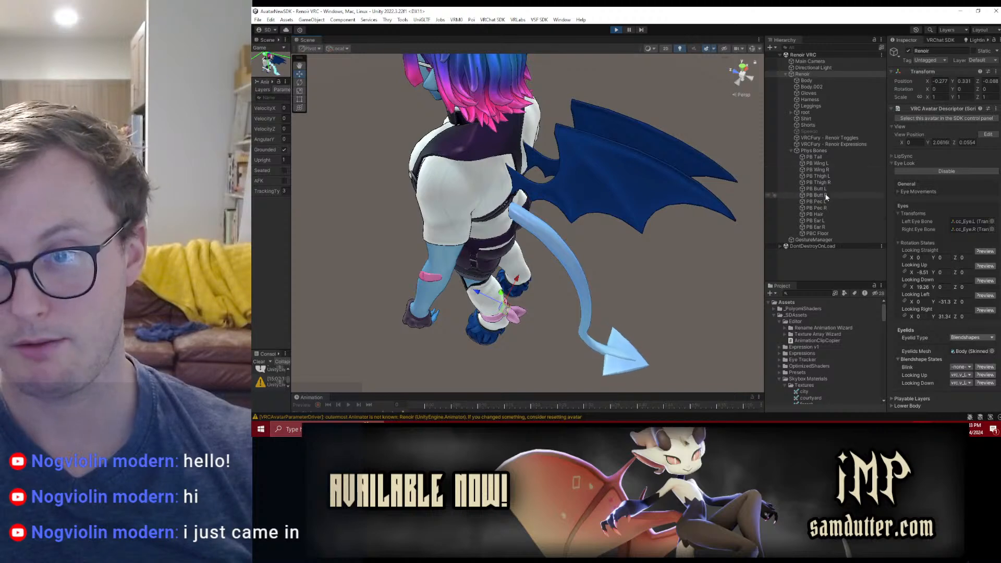
Step: Copy PB Wing L's VRC Phys Bone component, exit play mode and paste its values onto both wing phys bones
left_click(816, 163)
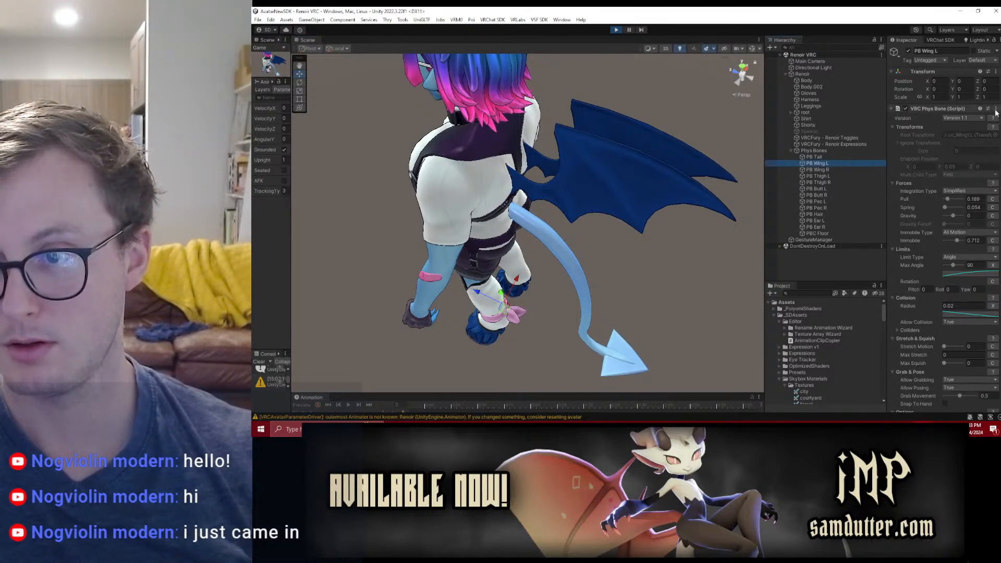
left_click(996, 110)
left_click(955, 155)
left_click(617, 30)
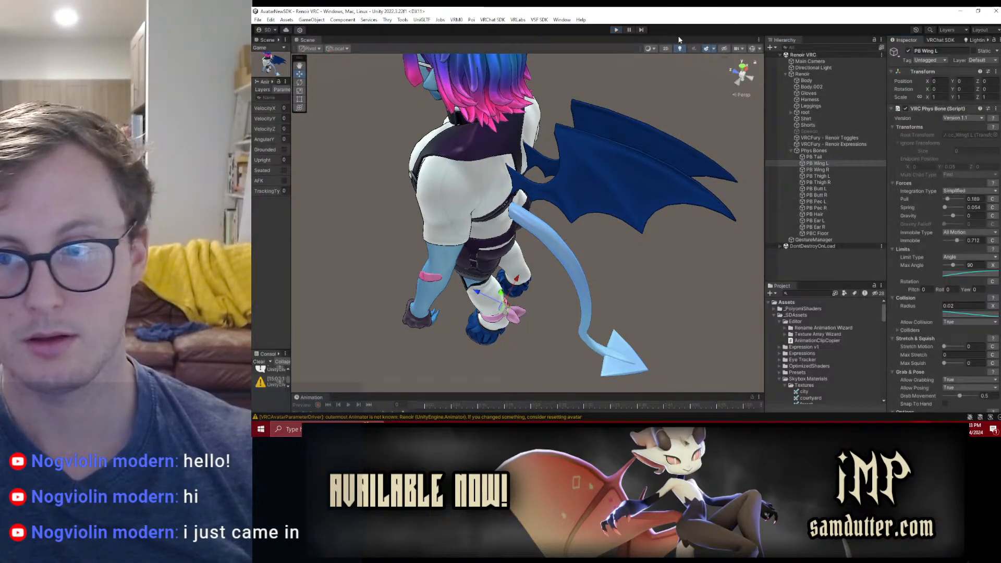
left_click(996, 110)
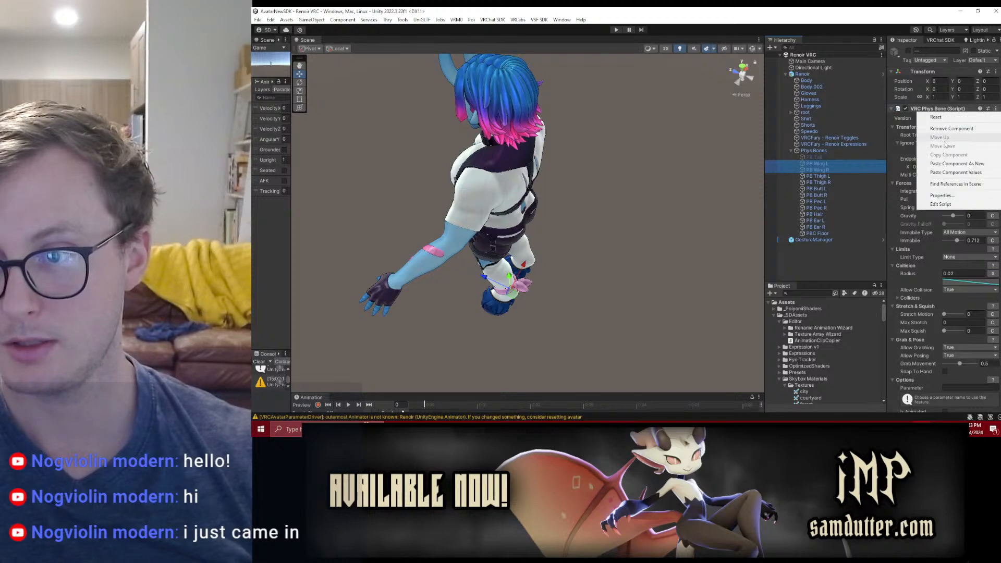
left_click(960, 168)
Step: Assign cc_Wing1.R as the root transform of PB Wing R
left_click(827, 170)
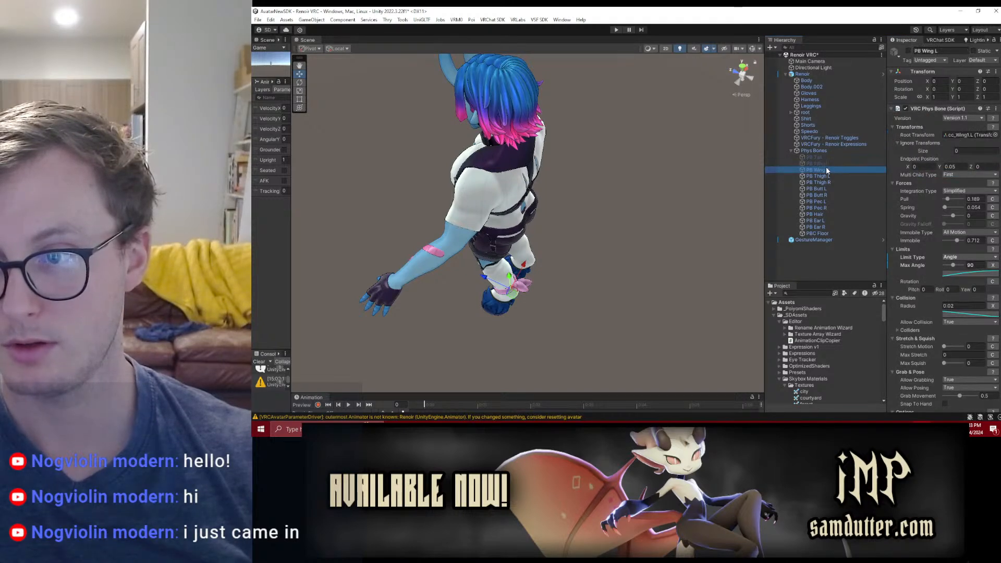
left_click(995, 135)
left_click(695, 255)
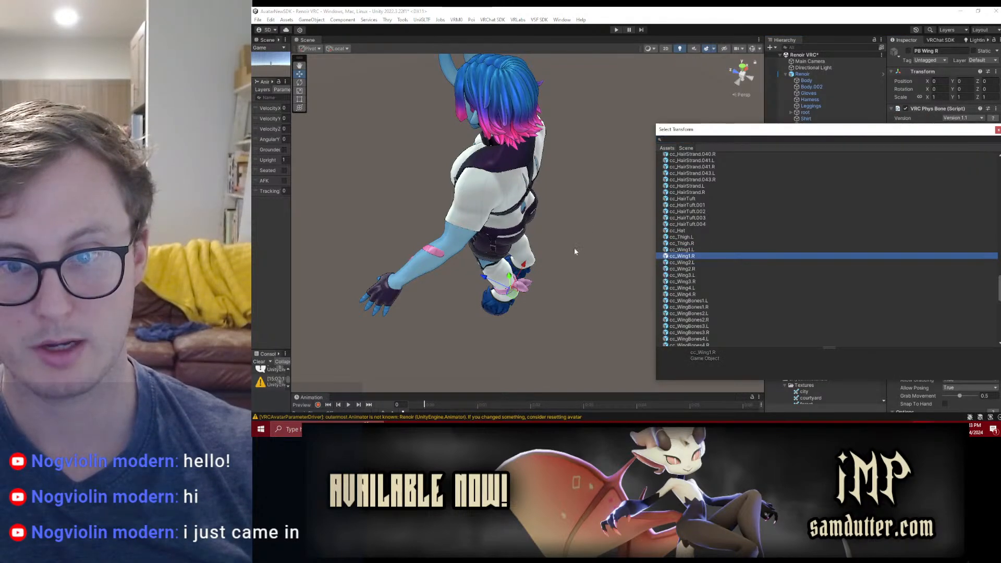
left_click(671, 217)
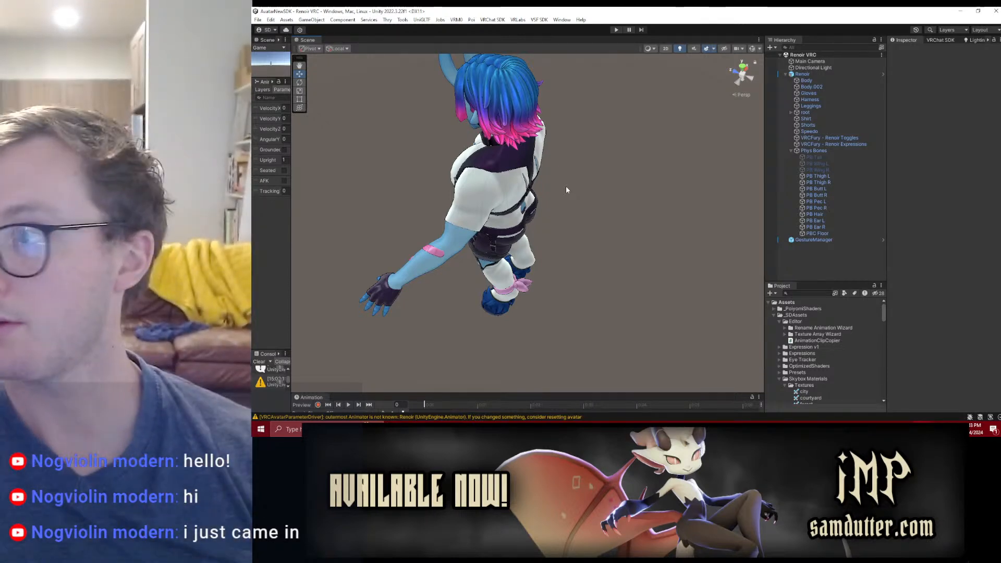
Step: Switch to Substance 3D Painter and open the recent project Renoir_Clothing_1.spp
key("alt+Tab")
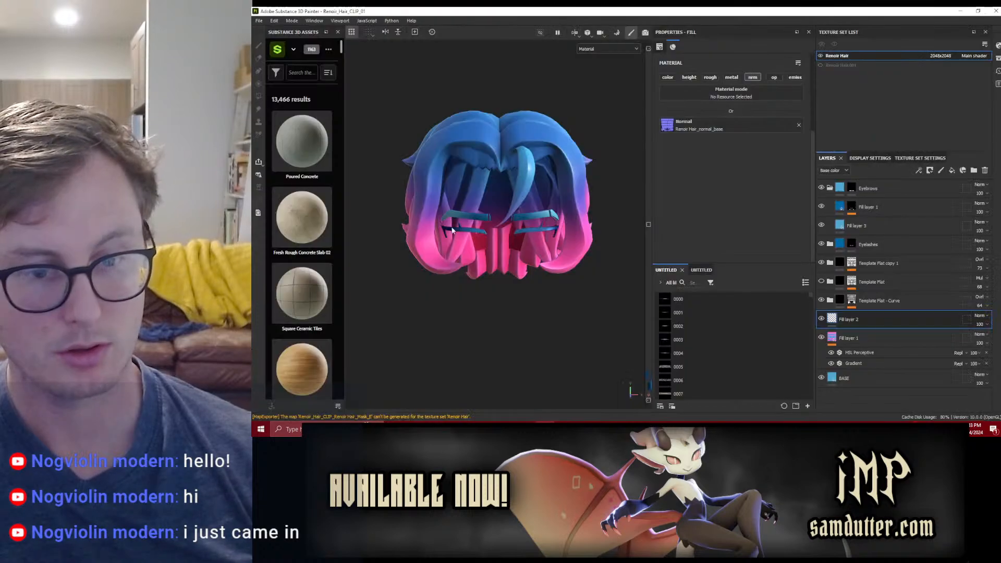
left_click(259, 21)
mouse_move(272, 46)
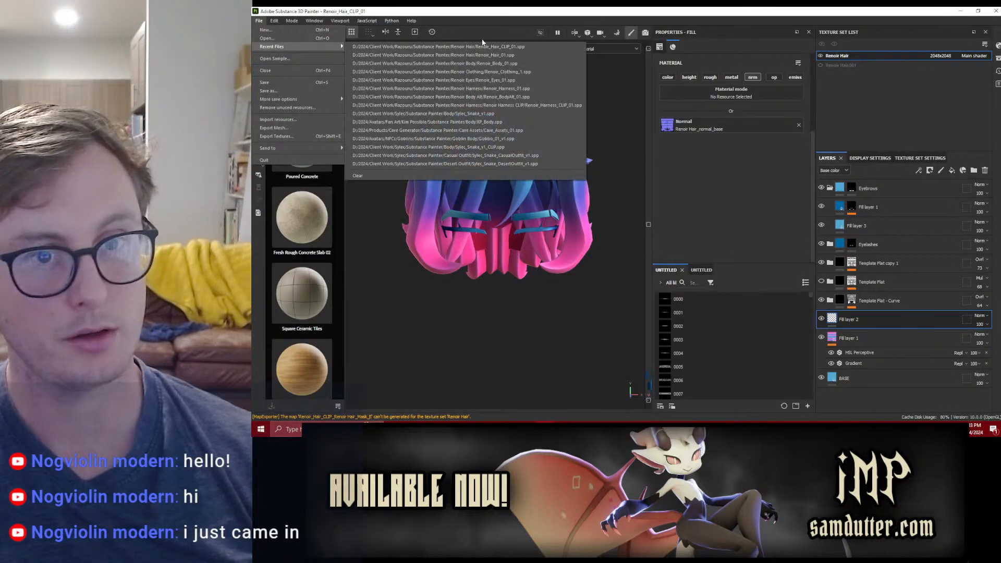
left_click(485, 71)
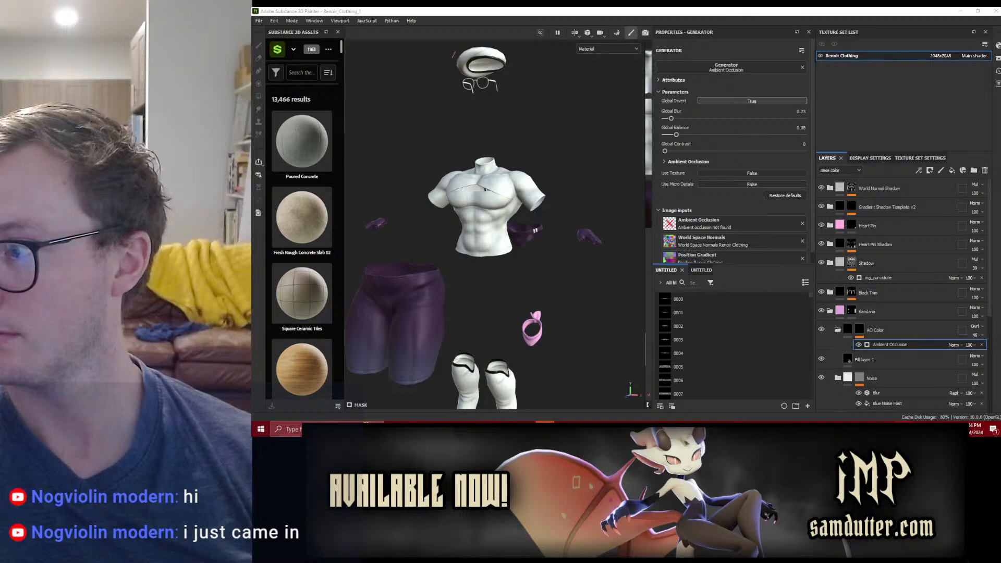
Step: Examine the bright patch on the shirt up close, widen the viewport area and show the 3D and 2D views side by side
scroll(535, 204, "up", 5)
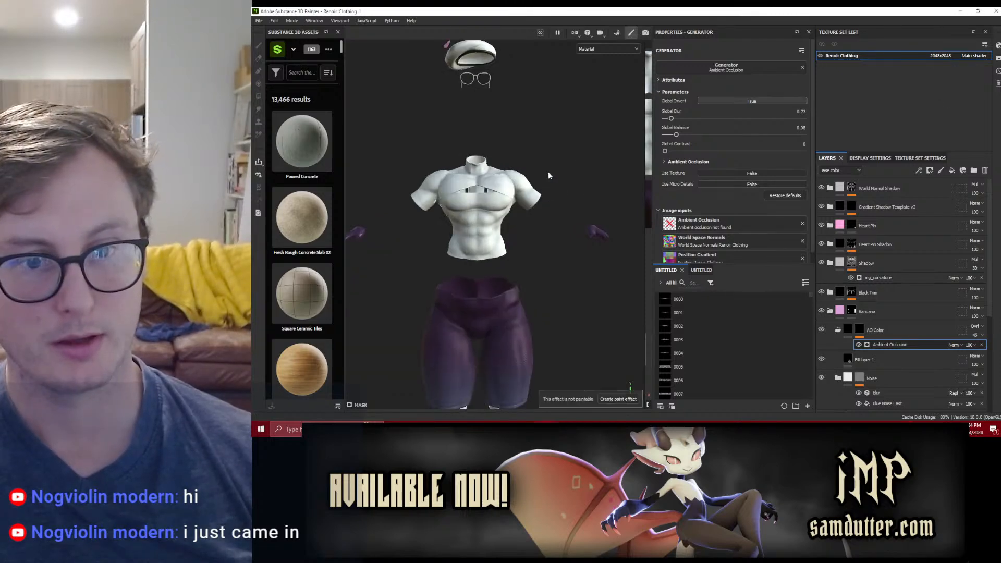
left_click_drag(535, 205, 499, 257, "alt")
scroll(440, 264, "down", 3)
middle_click_drag(440, 263, 487, 291, "alt")
left_click_drag(487, 291, 520, 315, "alt")
scroll(459, 263, "up", 3)
scroll(487, 257, "up", 3)
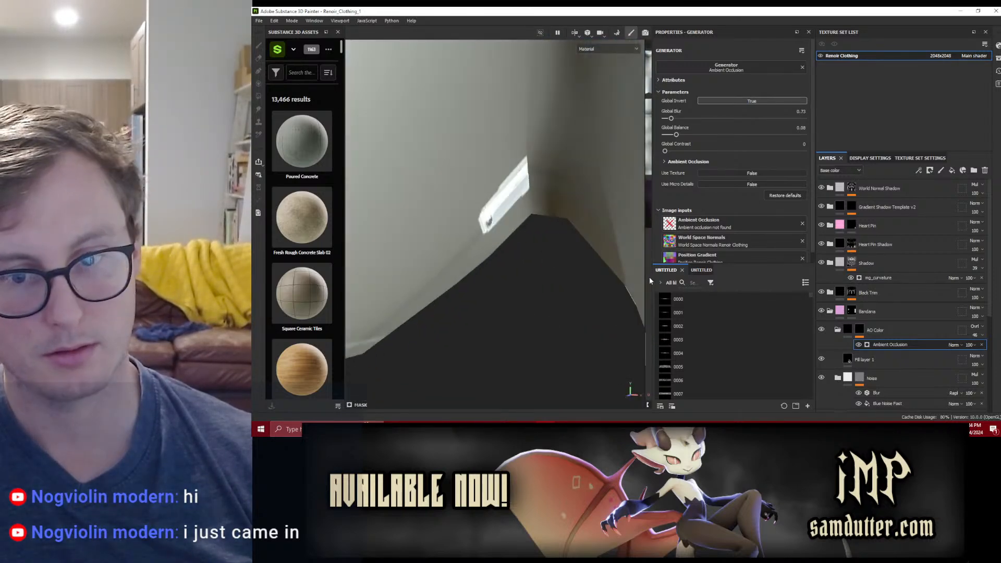
left_click_drag(651, 282, 778, 261)
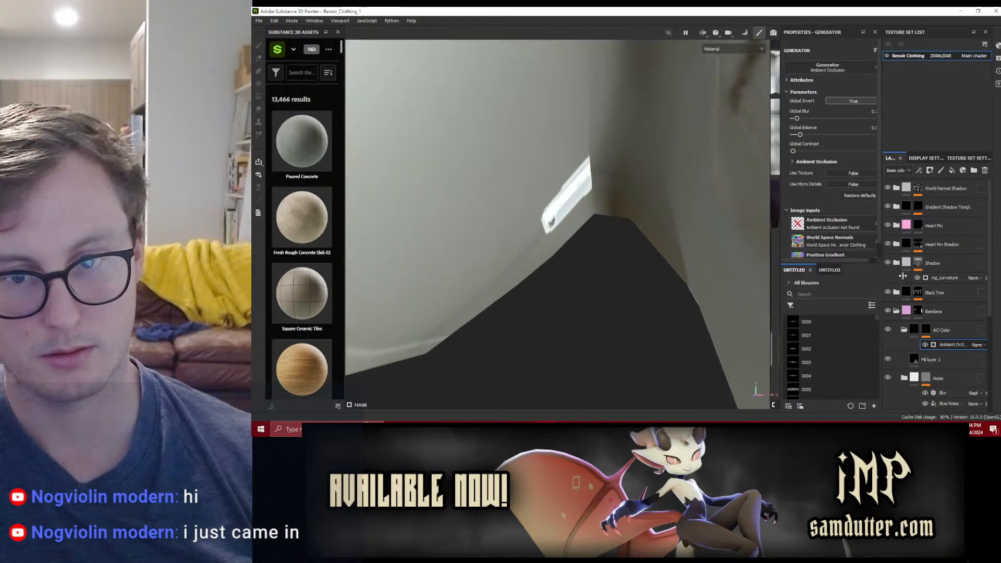
key("F1")
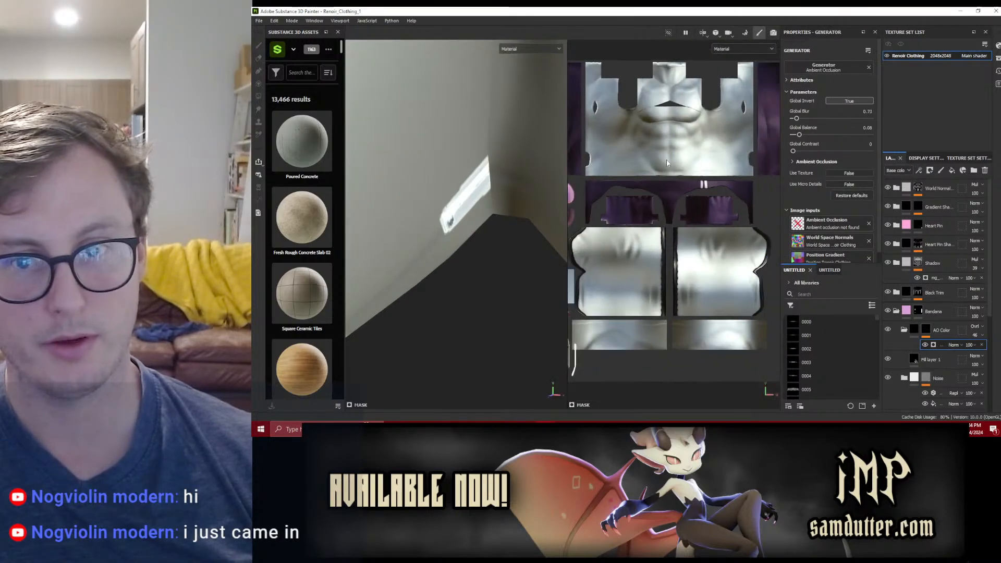
Step: Examine the white strip overlapping the shirt's corner in the 2D texture view and save the project
middle_click_drag(672, 212, 705, 160, "alt")
middle_click_drag(683, 238, 743, 174, "alt")
scroll(696, 219, "up", 6)
middle_click_drag(681, 246, 715, 244, "alt")
scroll(669, 240, "up", 5)
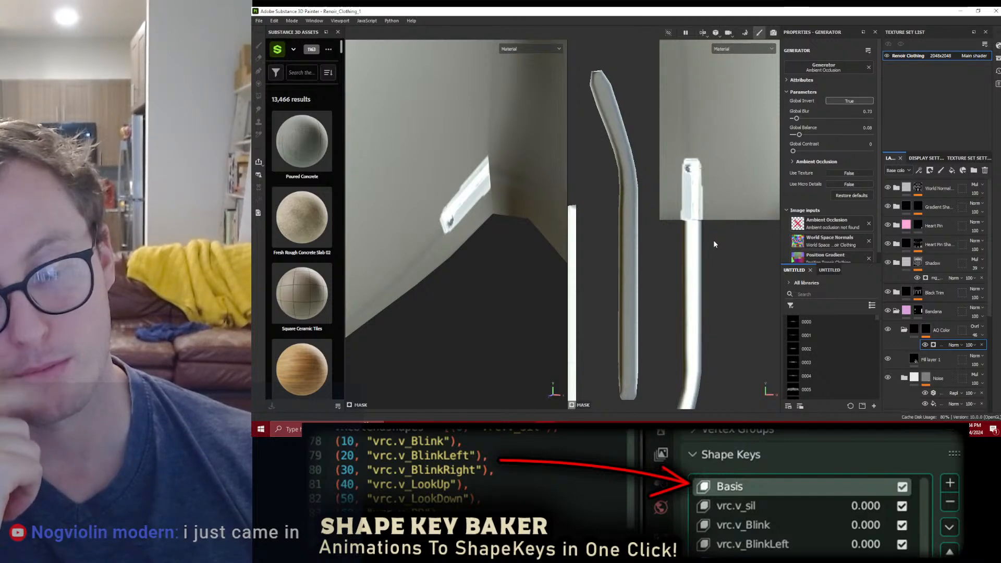
key("ctrl+s")
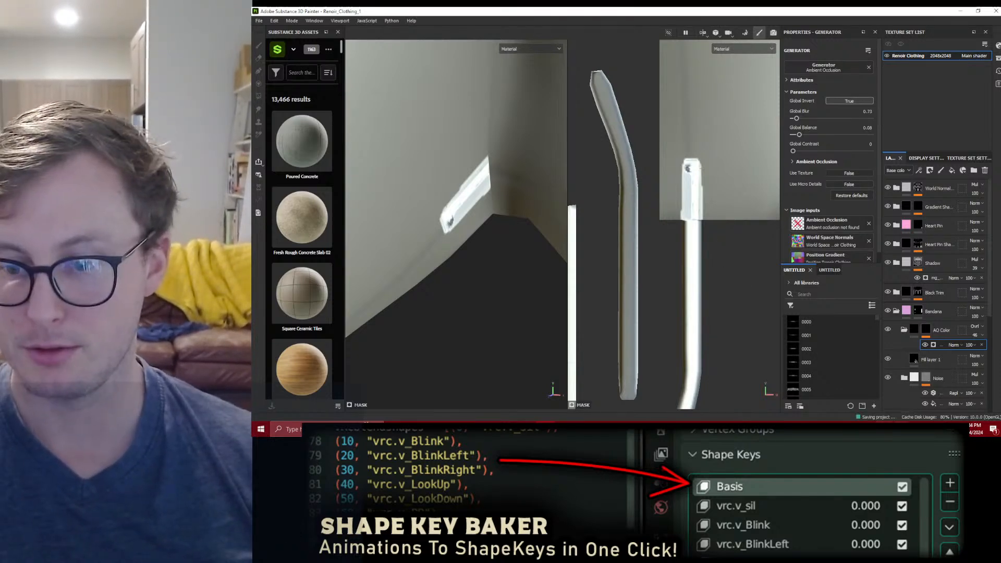
Step: Switch to Blender, open the recent file Renoir_WIP_16_PAINTINGVERSION.blend and show only the Clothing LP collection
key("alt+Tab")
left_click(271, 22)
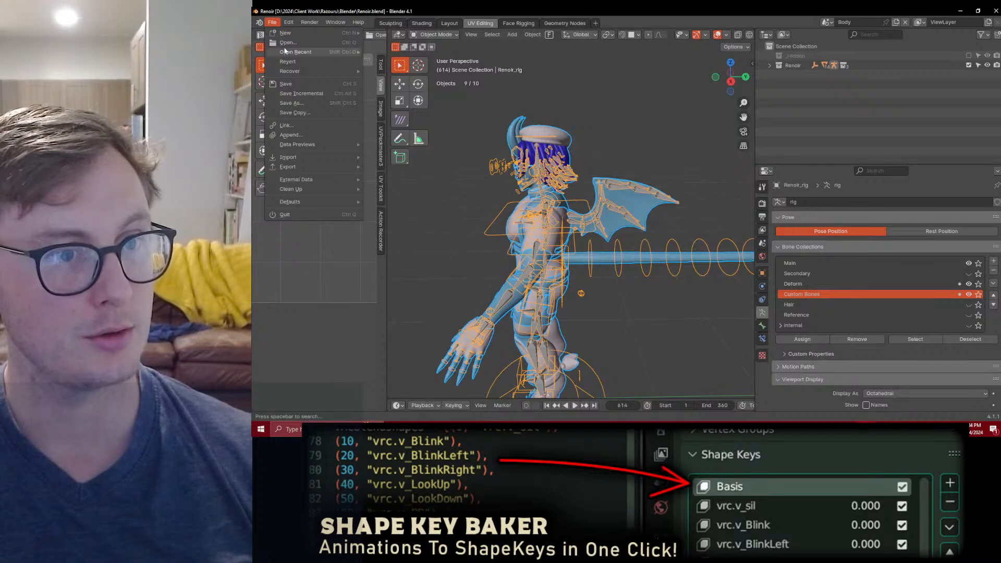
mouse_move(303, 52)
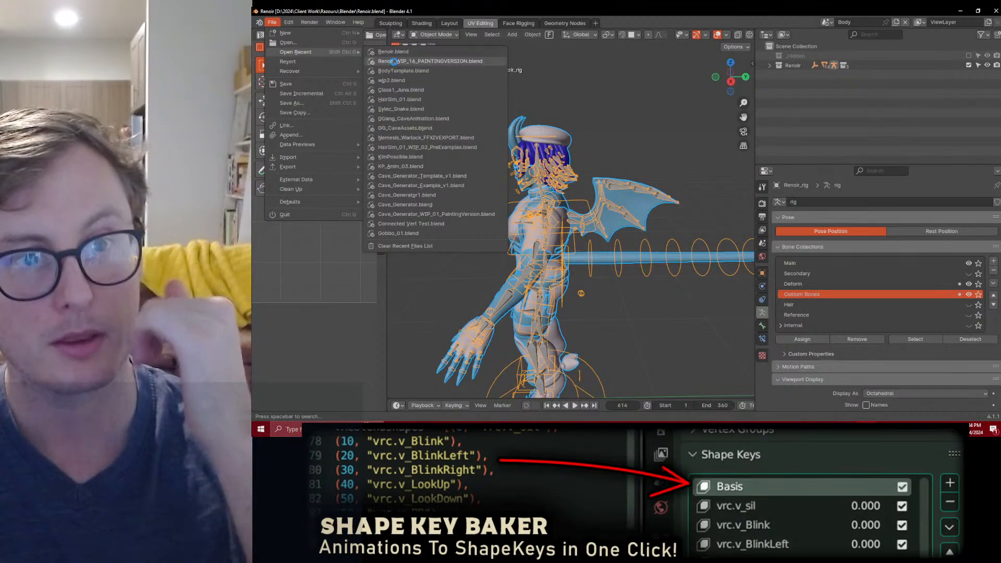
left_click(430, 61)
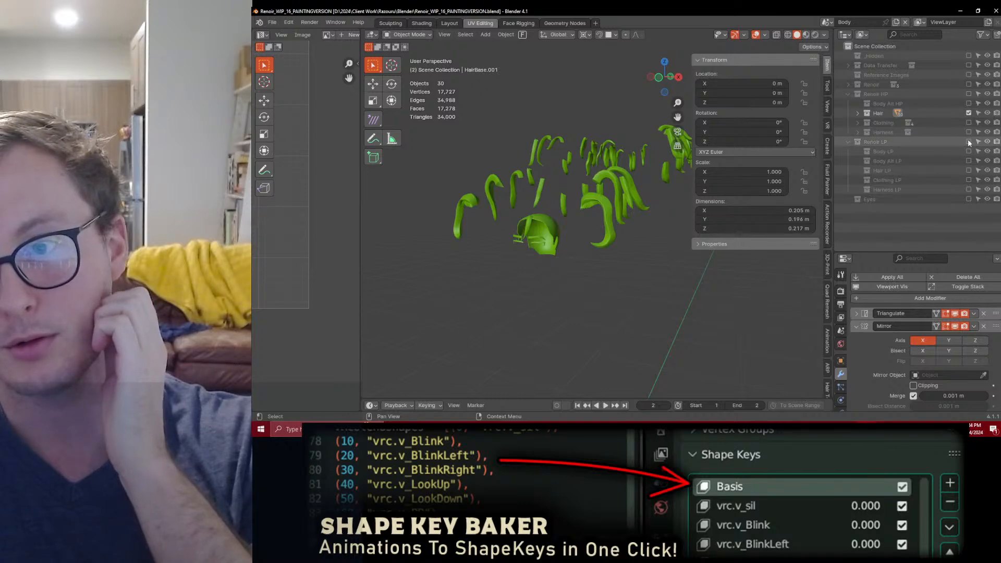
left_click(969, 113)
left_click(968, 180)
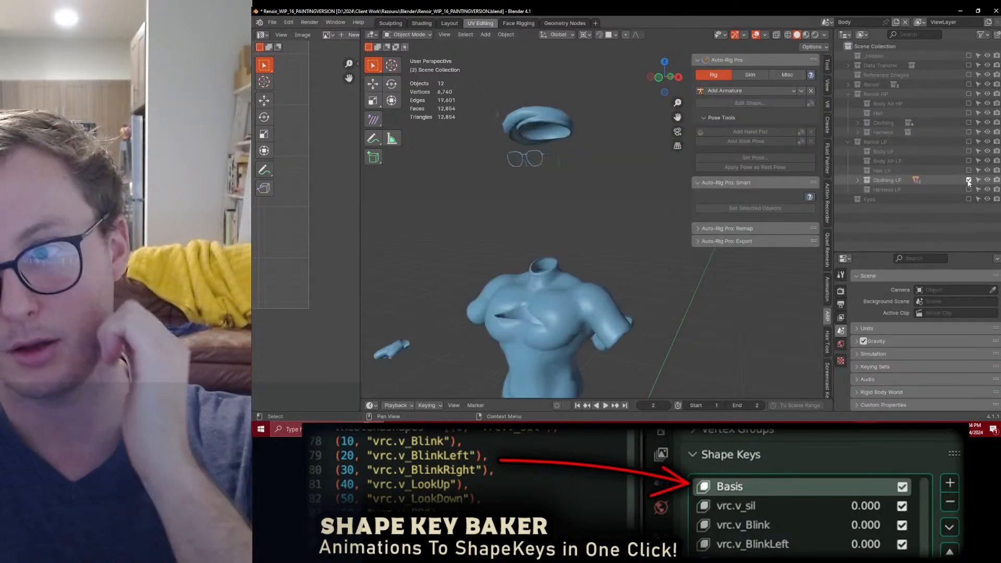
Step: Put all Clothing LP objects into edit mode with the glasses active, and widen the UV editor
middle_click_drag(581, 223, 552, 196)
left_click(541, 160)
scroll(542, 162, "up", 2)
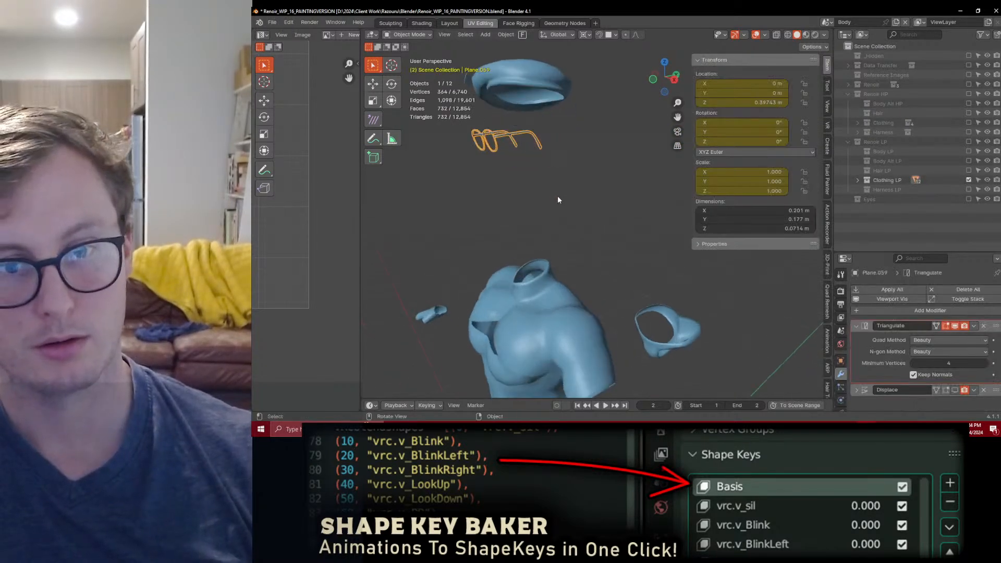
scroll(612, 221, "down", 5)
key("a")
key("Tab")
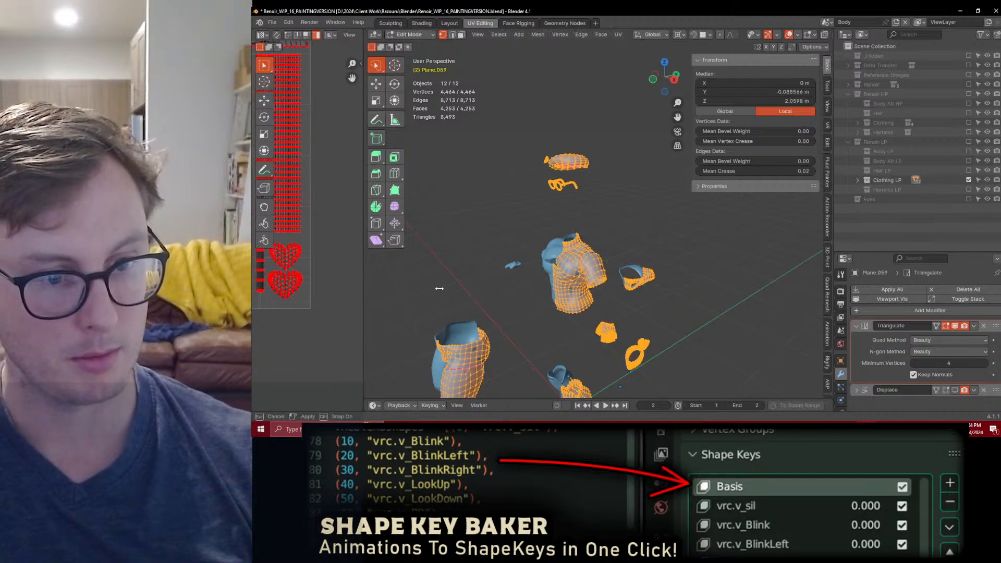
left_click_drag(365, 293, 662, 281)
scroll(364, 261, "down", 5)
Step: Rotate the two overlapping glasses-arm UV islands to horizontal, move them into the empty space near the UV tile's lower edge, and save the file
middle_click_drag(337, 264, 468, 245)
scroll(399, 258, "up", 3)
scroll(452, 239, "up", 4)
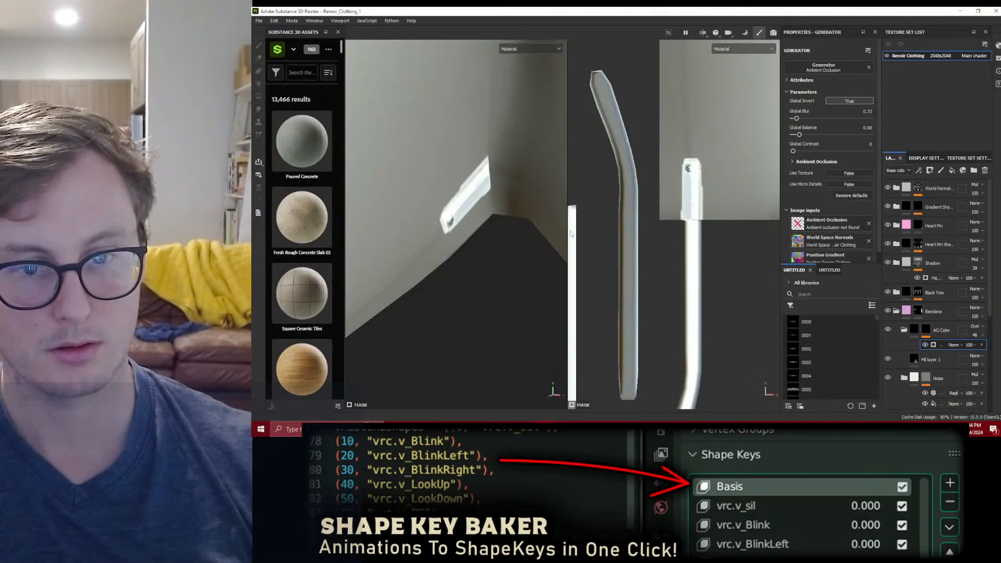
scroll(673, 224, "down", 5)
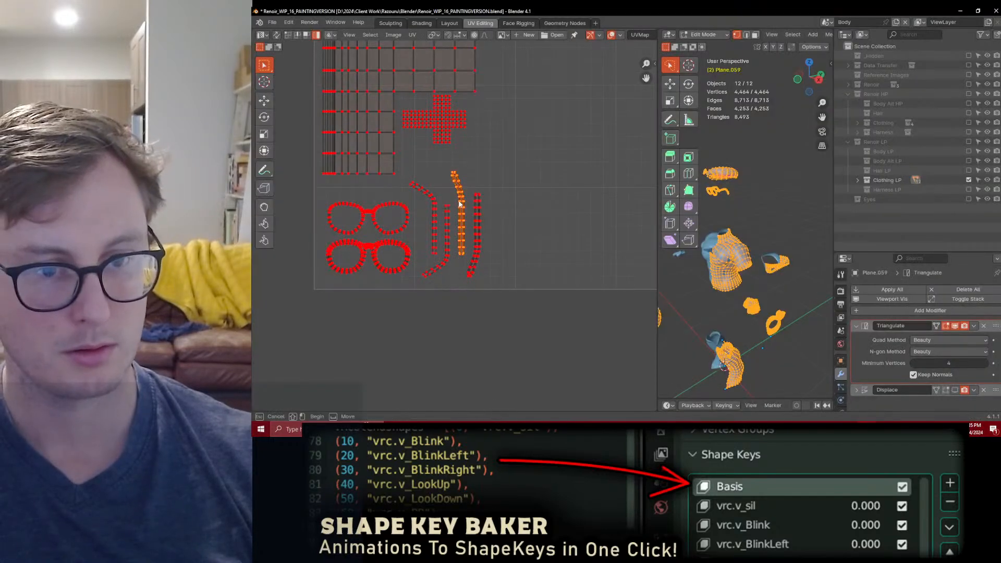
key("r")
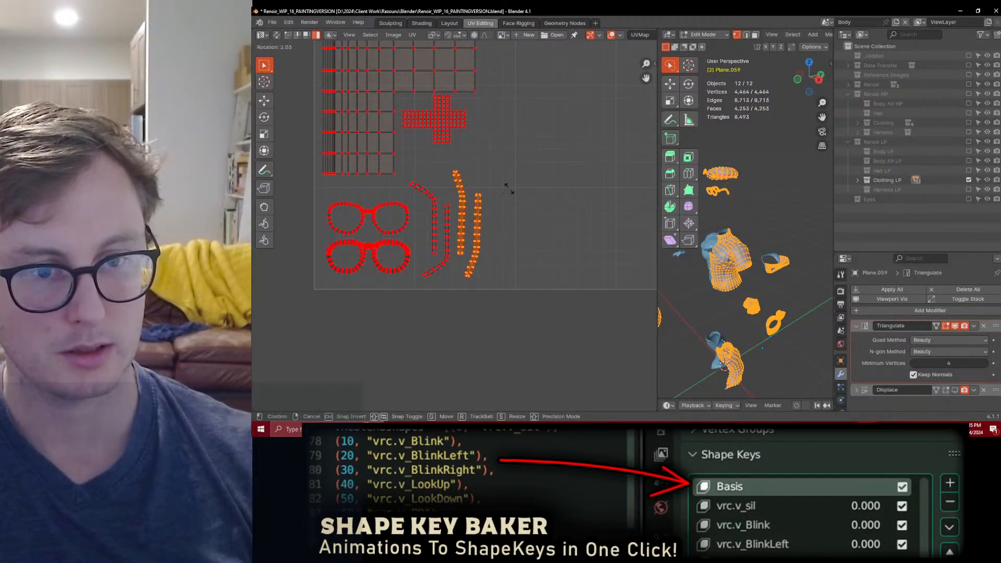
left_click(515, 272)
key("g")
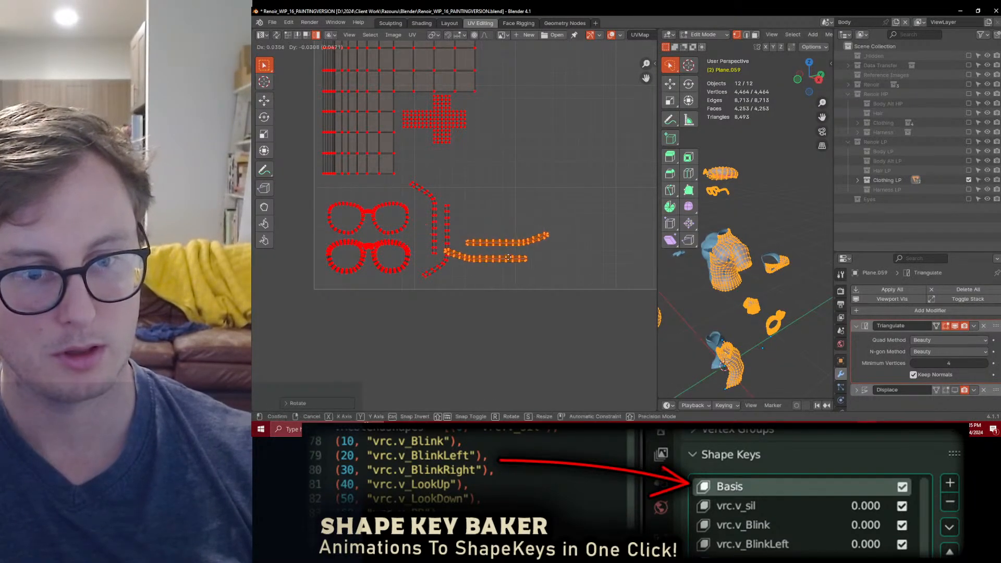
left_click(517, 279)
key("Tab")
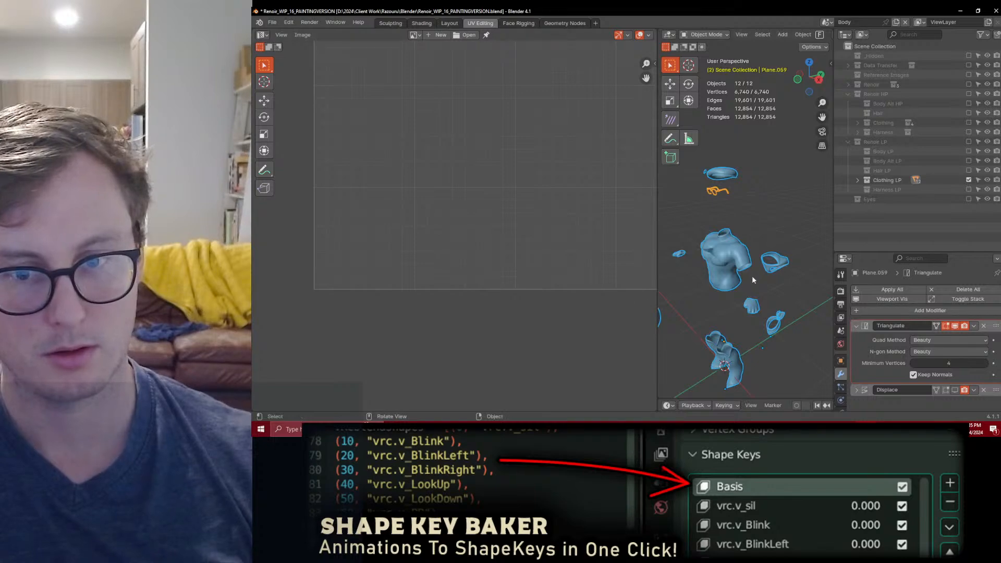
key("ctrl+s")
Step: Try applying the shirt's Mirror modifier to check its full UVs against the moved glasses-arm islands, and revert it
key("Tab")
key("Tab")
left_click(727, 261)
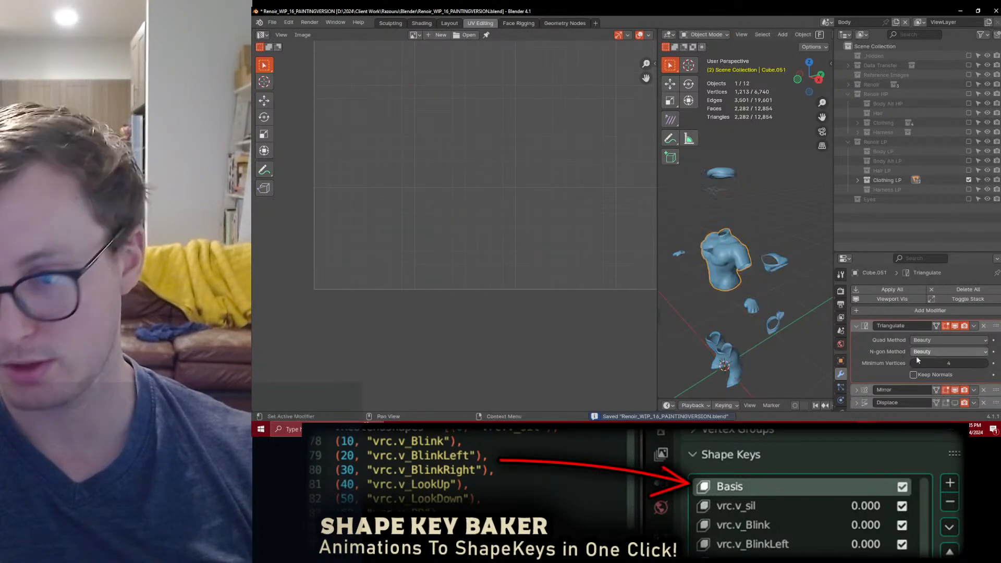
left_click(973, 391)
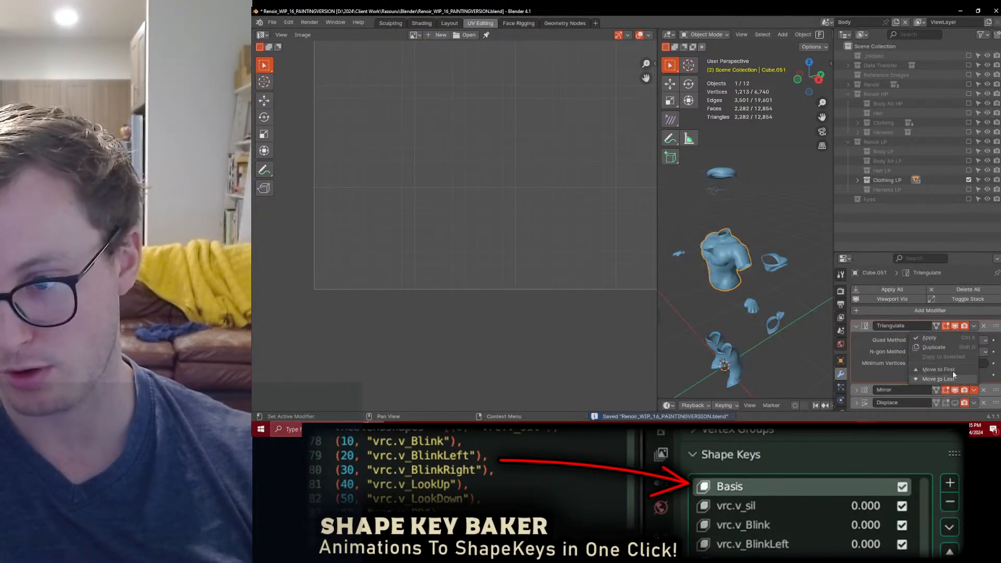
left_click(938, 345)
key("a")
key("Tab")
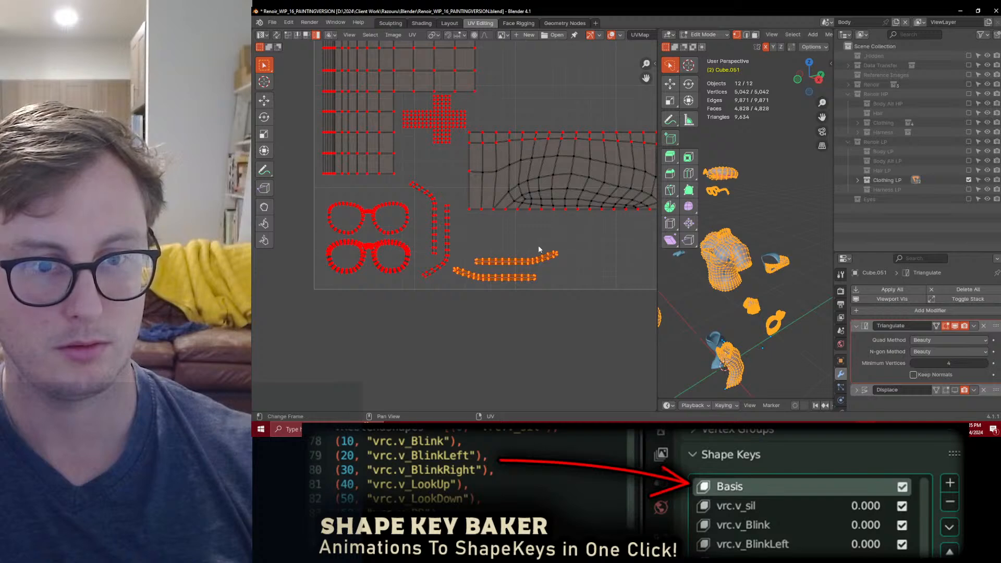
key("Tab")
key("Tab")
key("Tab")
left_click(727, 260)
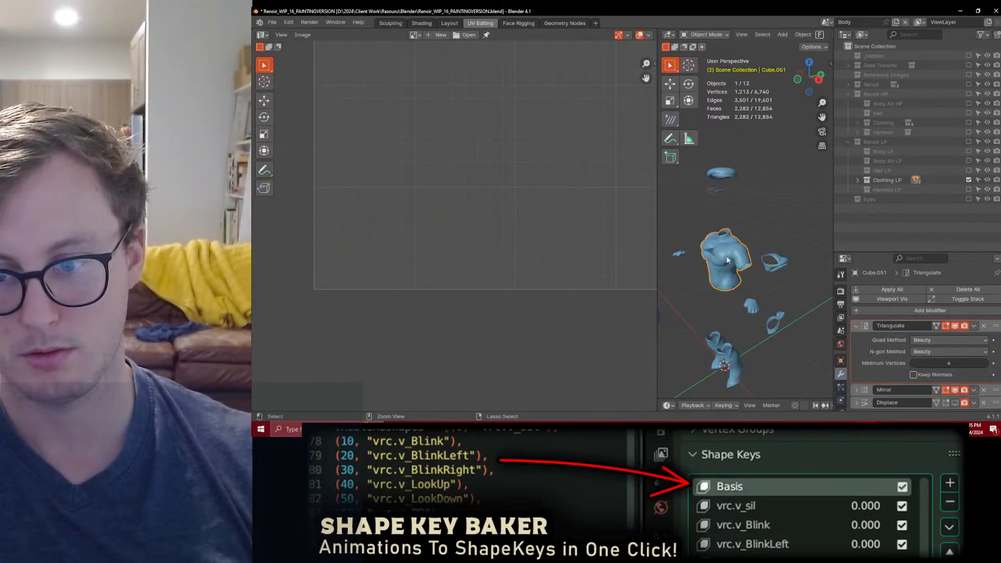
Step: Select all clothing objects, save the file, and enlarge the 3D viewport with its side panels hidden
key("a")
key("ctrl+s")
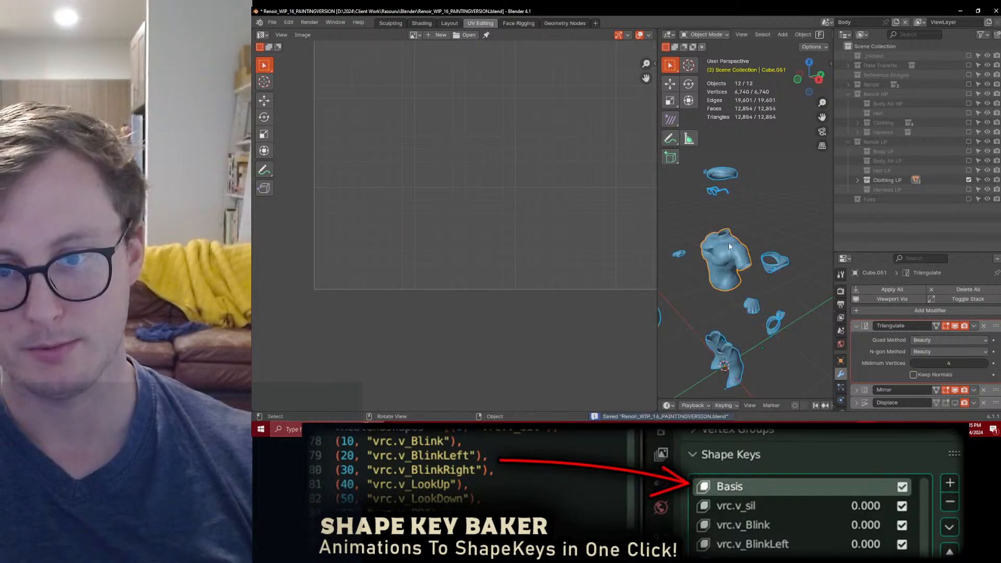
middle_click_drag(732, 247, 684, 223)
left_click_drag(656, 228, 374, 228)
middle_click_drag(510, 200, 787, 293)
key("t")
key("n")
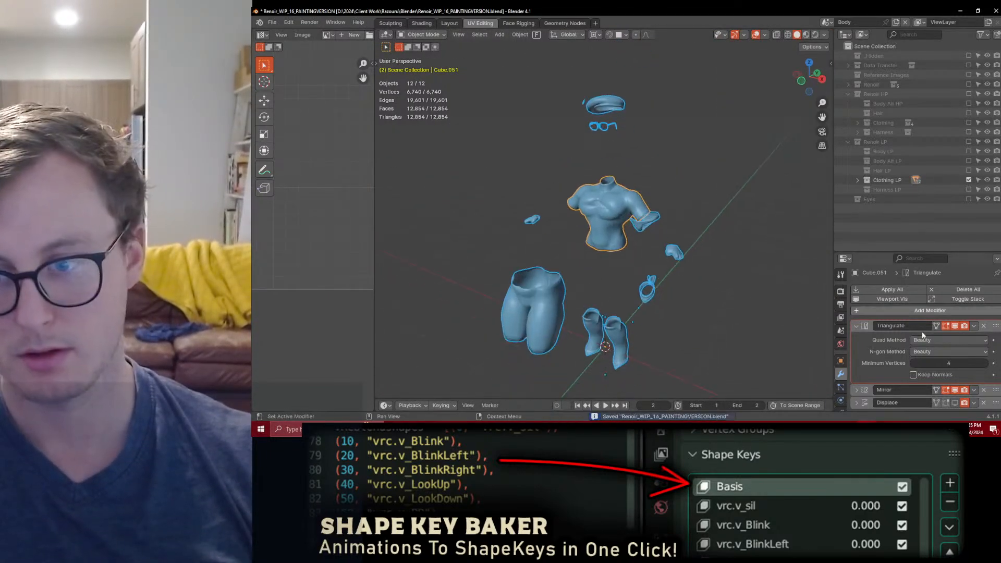
Step: Export the clothing as FBX over Renoir_Clothing.fbx in the Renoir Clothing folder, using a saved operator preset
key("q")
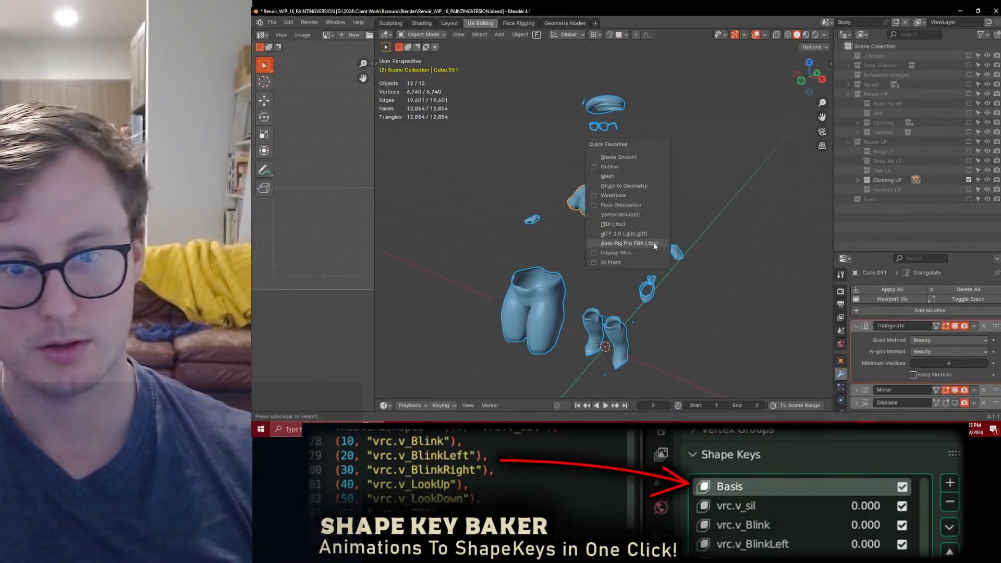
left_click(623, 224)
left_click(544, 100)
double_click(544, 172)
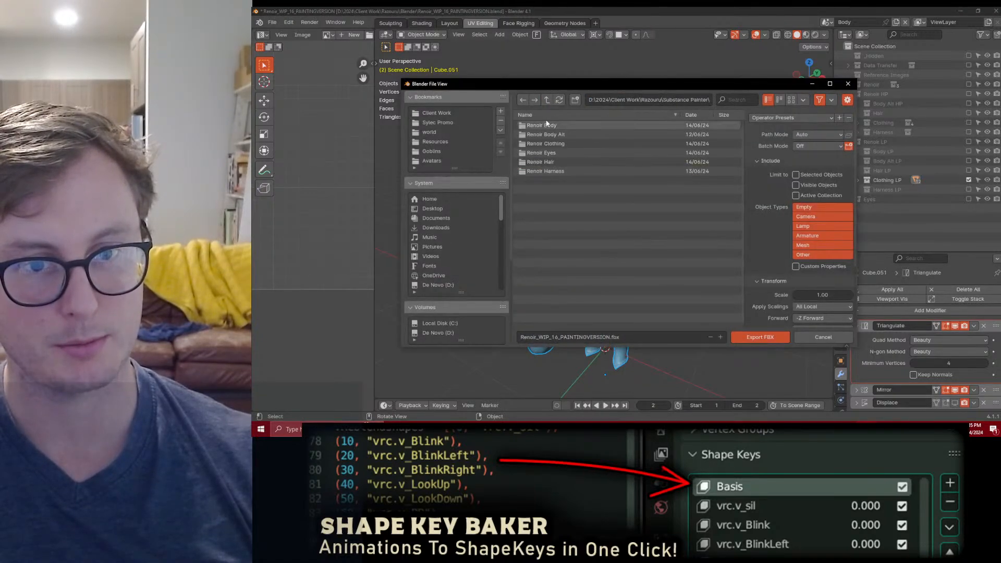
double_click(548, 144)
left_click(550, 126)
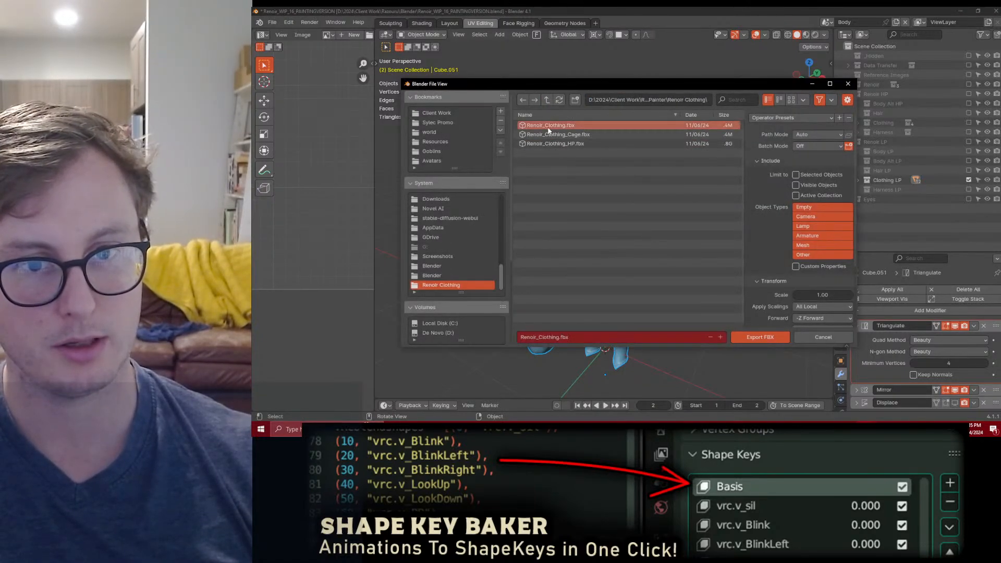
left_click(790, 118)
left_click(774, 152)
left_click(767, 336)
Step: Save the file, enable the Displace modifier on all selected clothing objects and export them over Renoir_Clothing_Cage.fbx
key("ctrl+s")
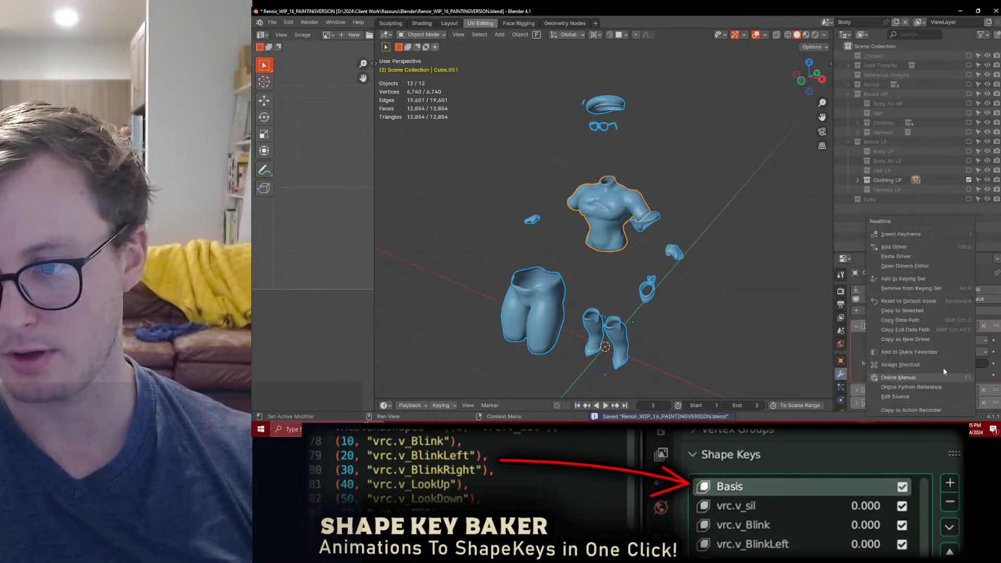
key("q")
left_click(666, 220)
left_click(719, 135)
left_click(751, 341)
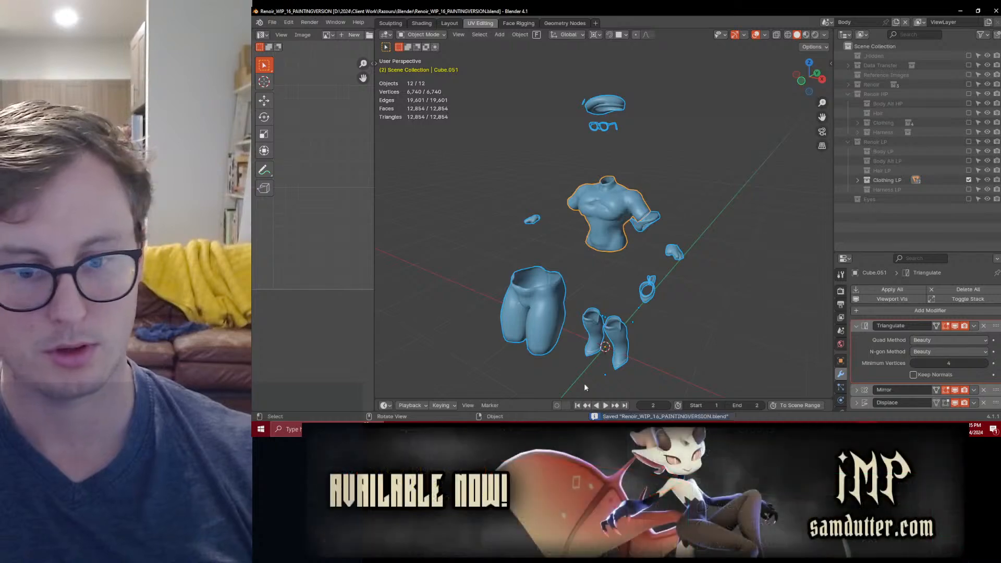
Step: Switch to Substance 3D Painter and open mesh map baking for the Renoir Clothing texture set
key("alt+Tab")
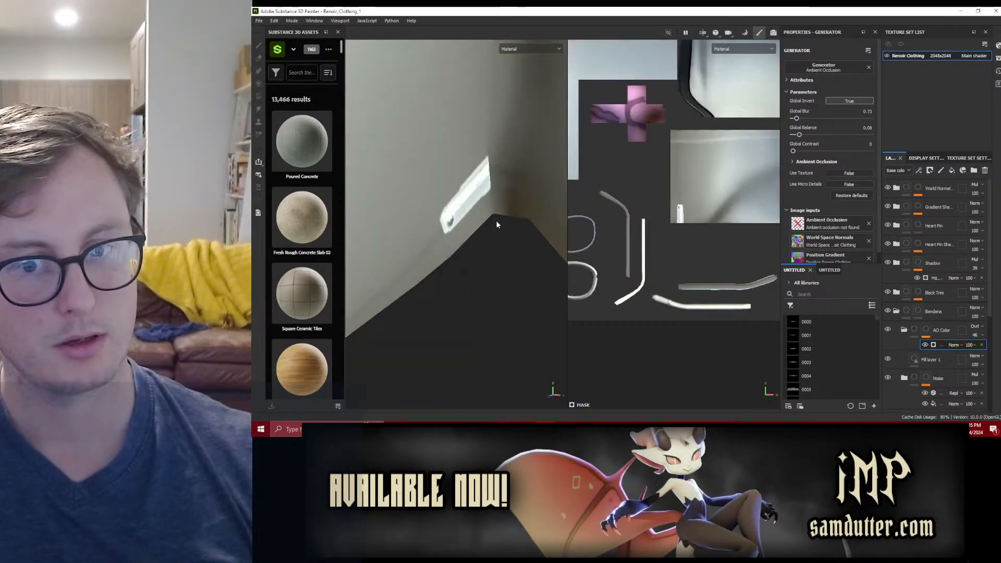
left_click(293, 21)
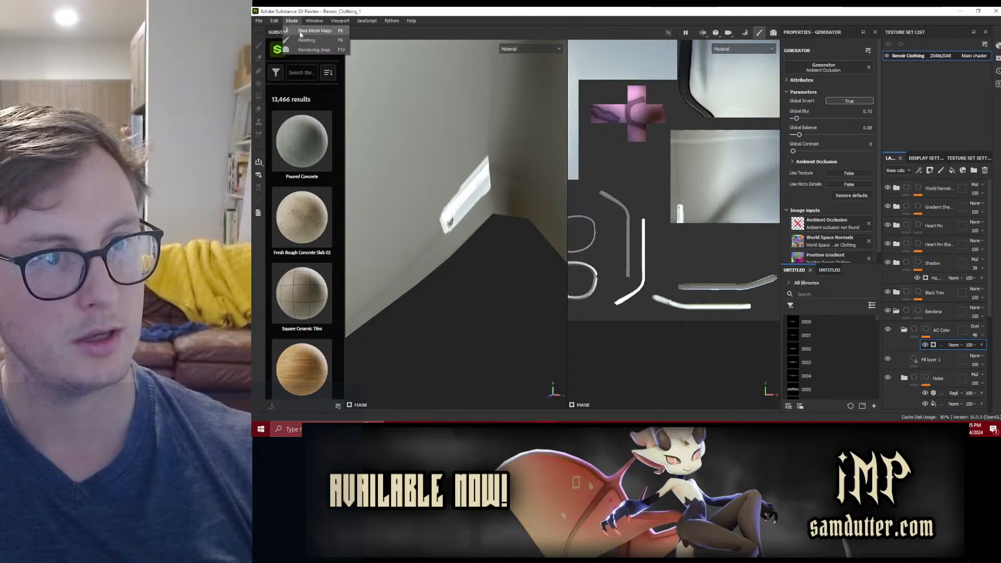
left_click(301, 31)
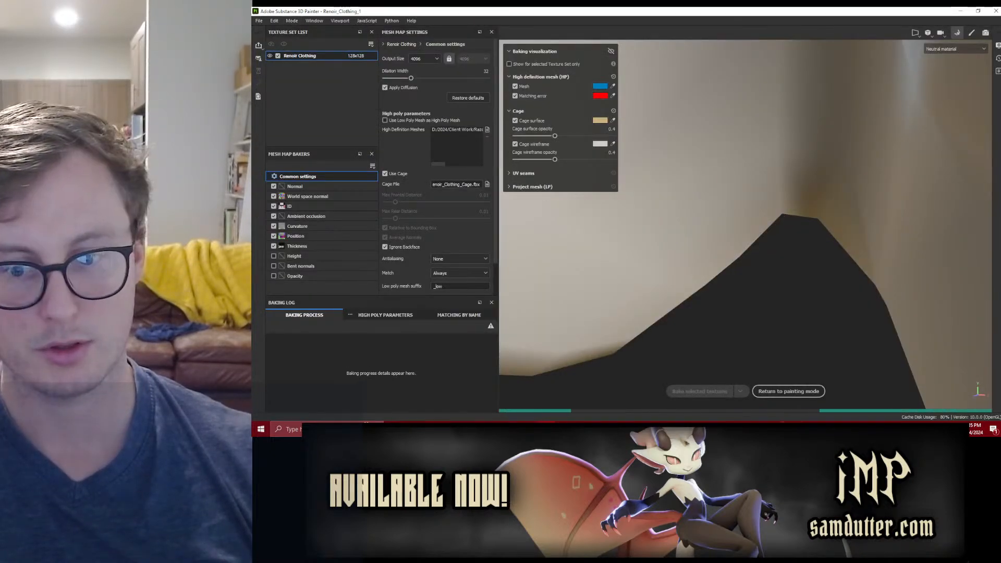
key("alt+Tab")
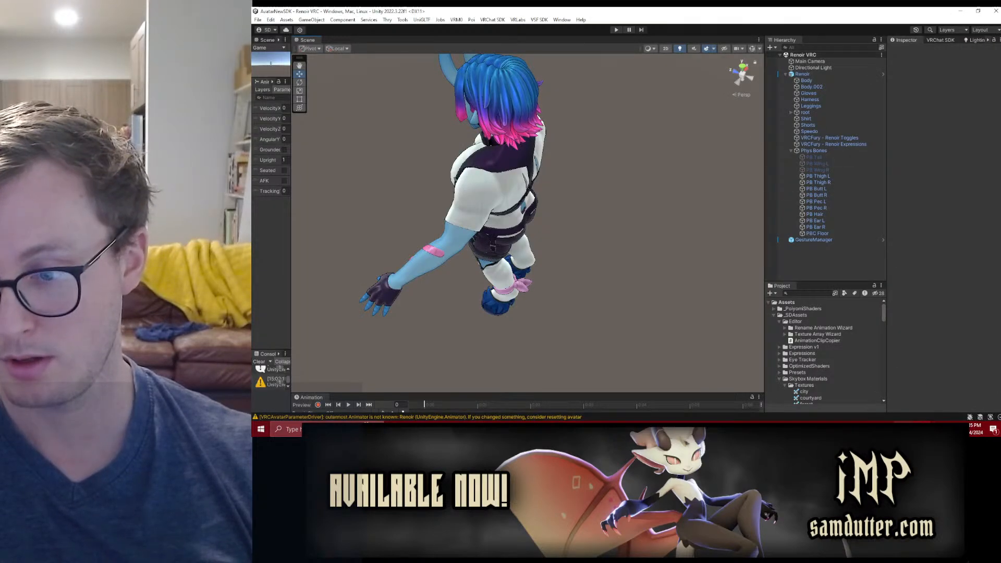
key("alt+Tab")
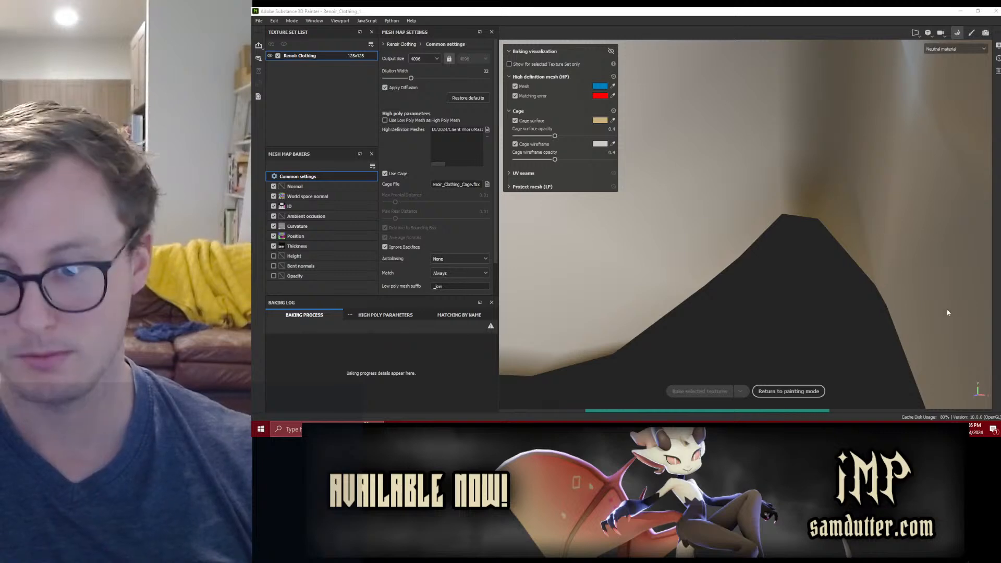
key("alt+Tab")
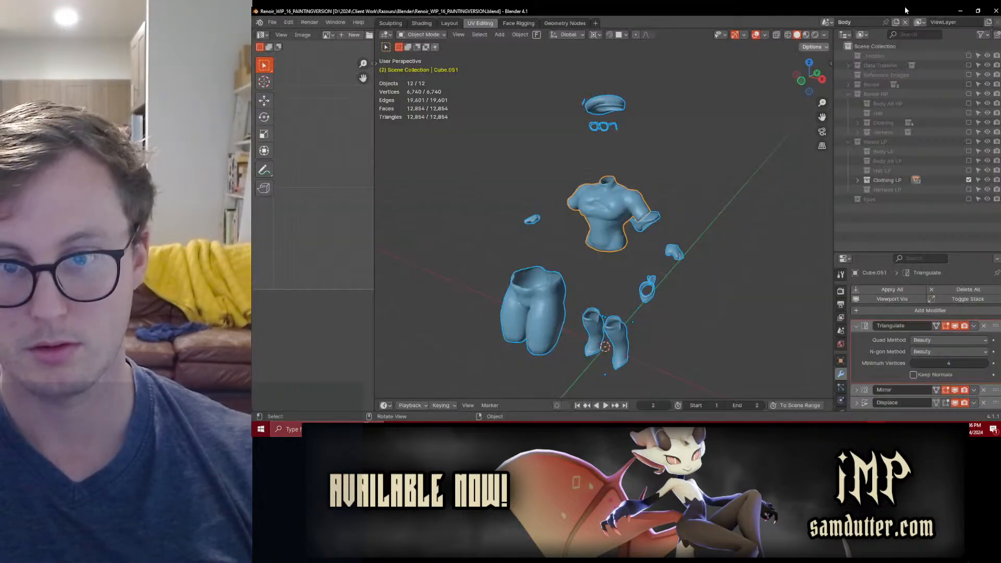
key("alt+Tab")
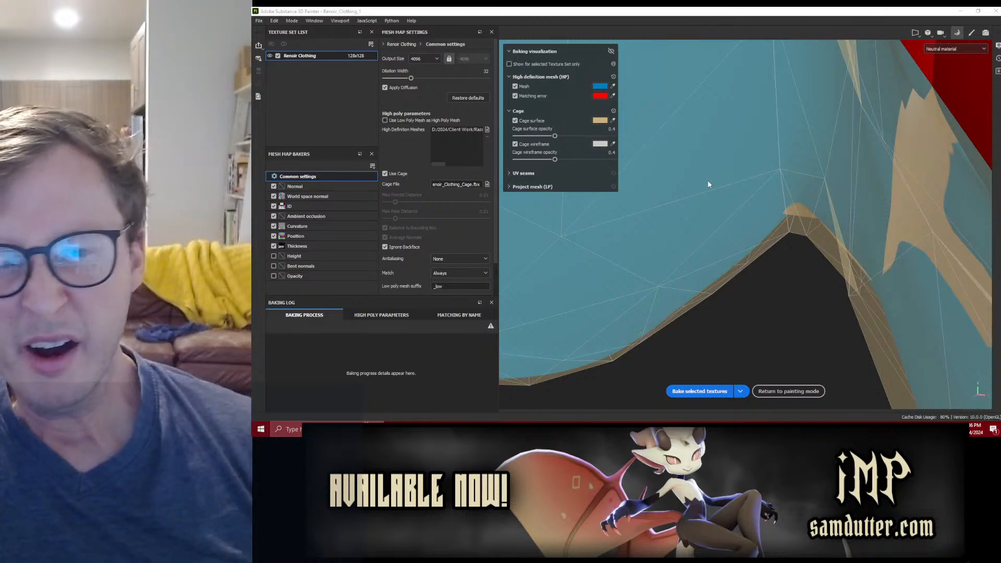
left_click_drag(708, 182, 709, 191, "alt")
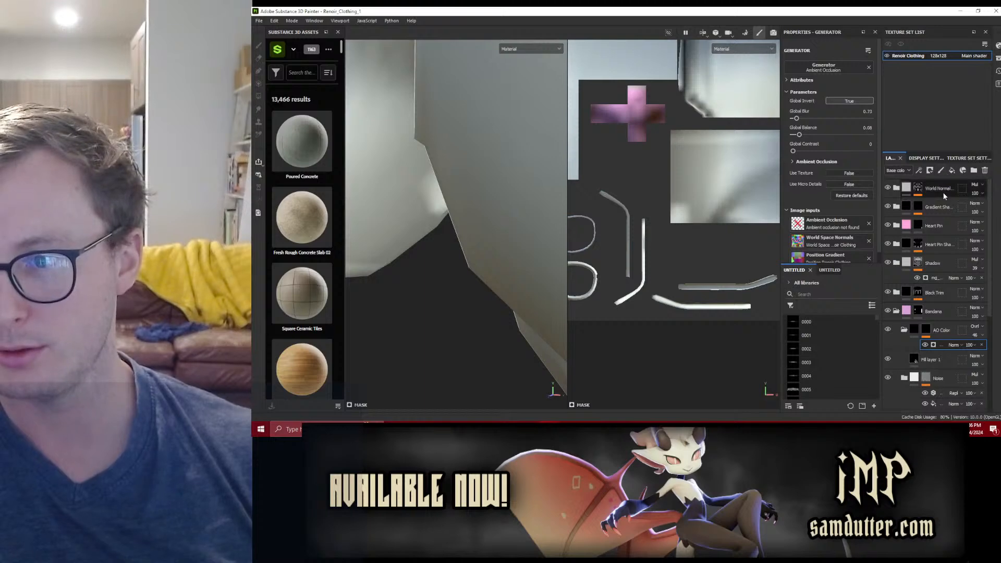
Step: Add a new folder at the top of the layer stack and name it MASTER
left_click(974, 170)
left_click_drag(926, 334, 930, 189)
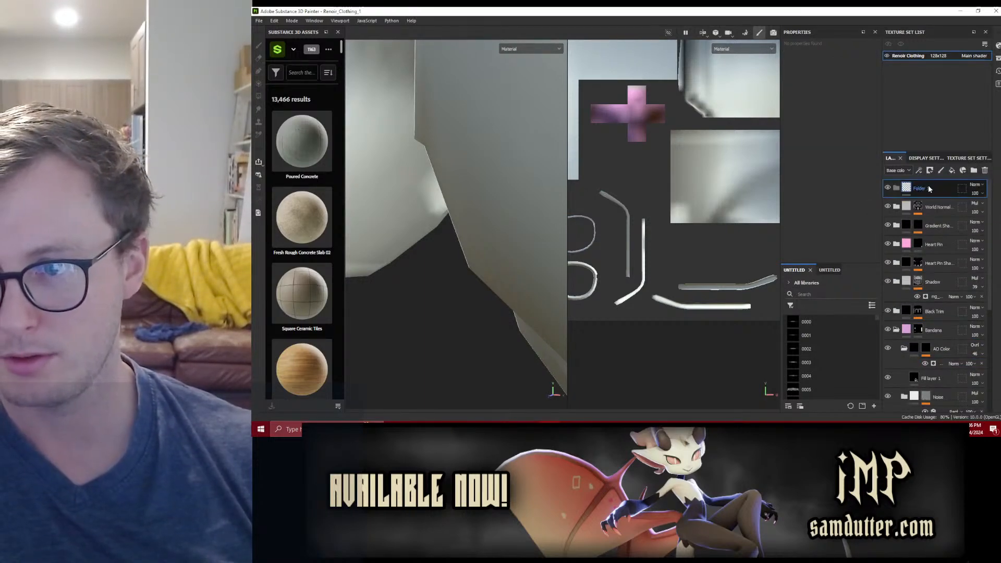
type("MASTER")
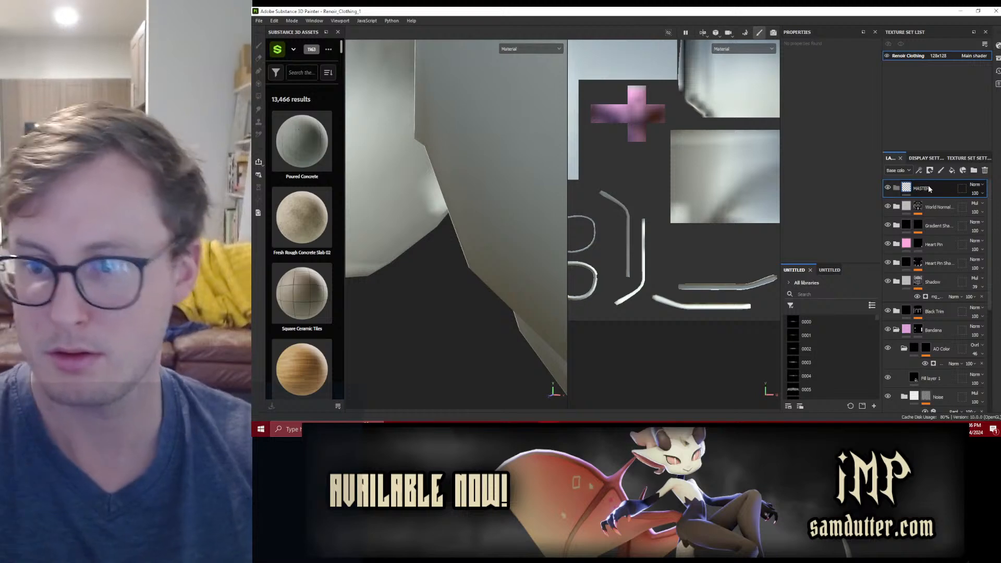
key("Return")
scroll(938, 323, "down", 5)
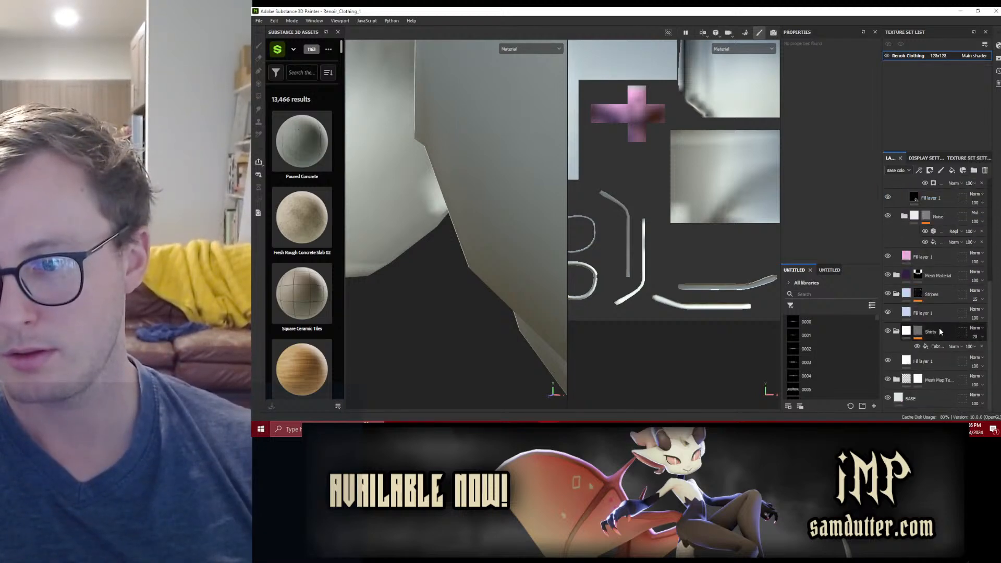
Step: Select all existing layers down to BASE and move them into the MASTER folder
left_click(927, 395, "shift")
scroll(927, 313, "up", 5)
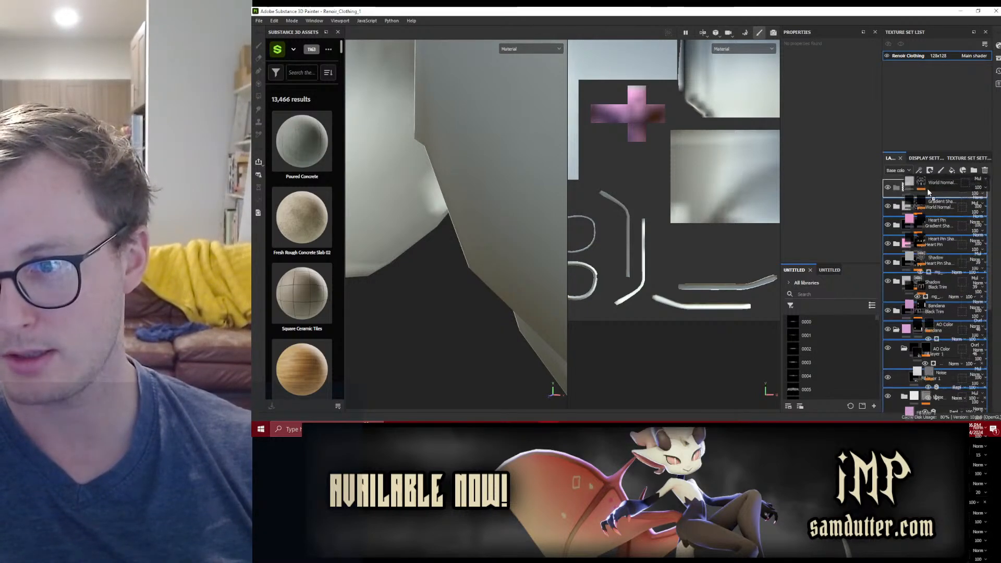
left_click_drag(899, 200, 892, 193)
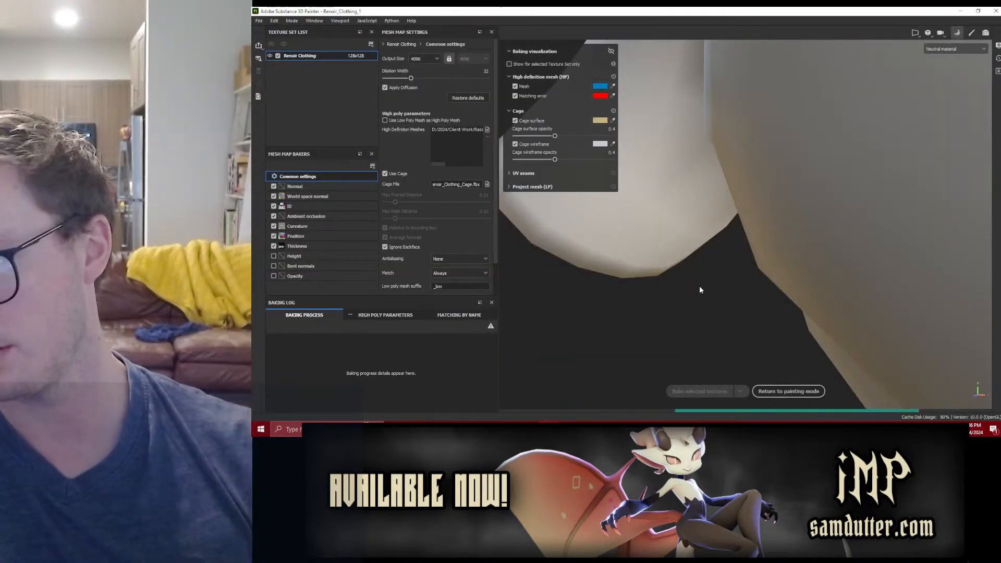
Step: Show the Normal map on the model in the baking view and bake the selected mesh maps for Renoir Clothing
scroll(746, 244, "down", 6)
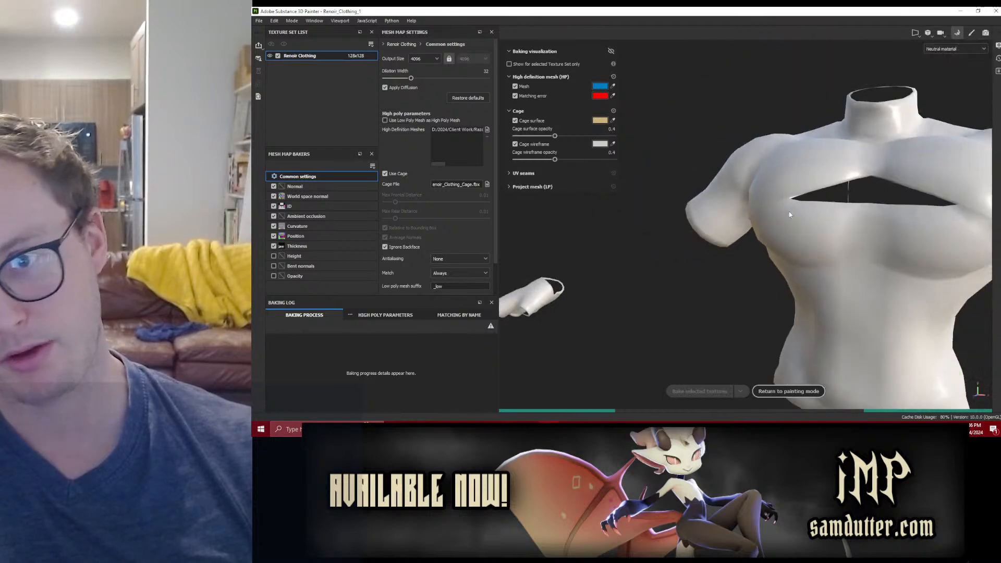
left_click(940, 49)
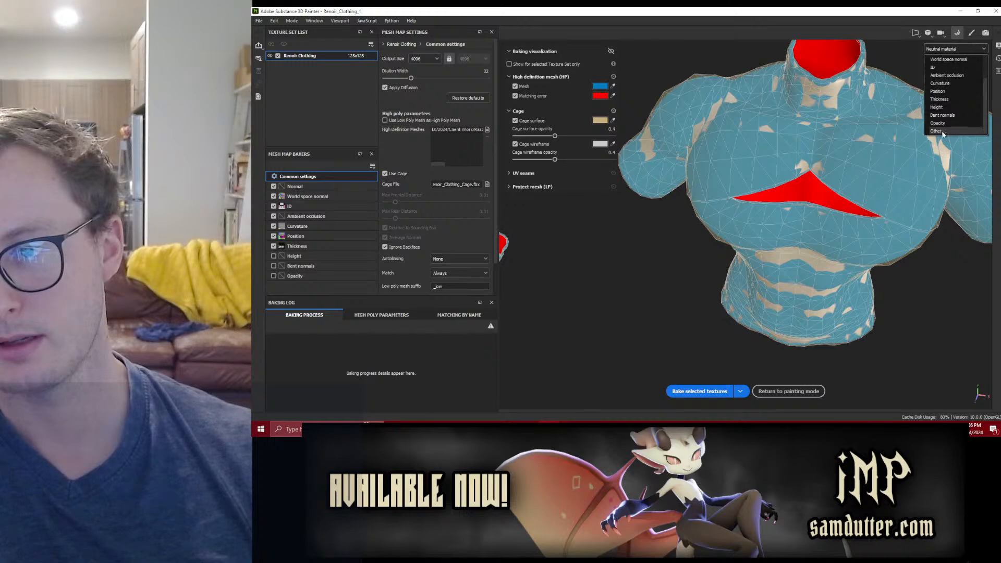
left_click(941, 132)
left_click(937, 51)
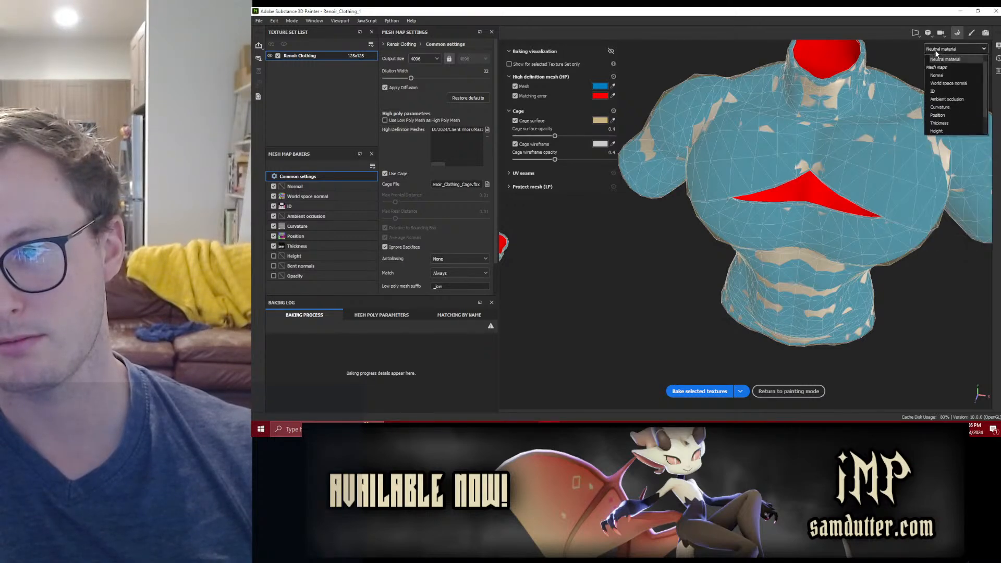
left_click(937, 75)
left_click_drag(906, 152, 812, 185, "alt")
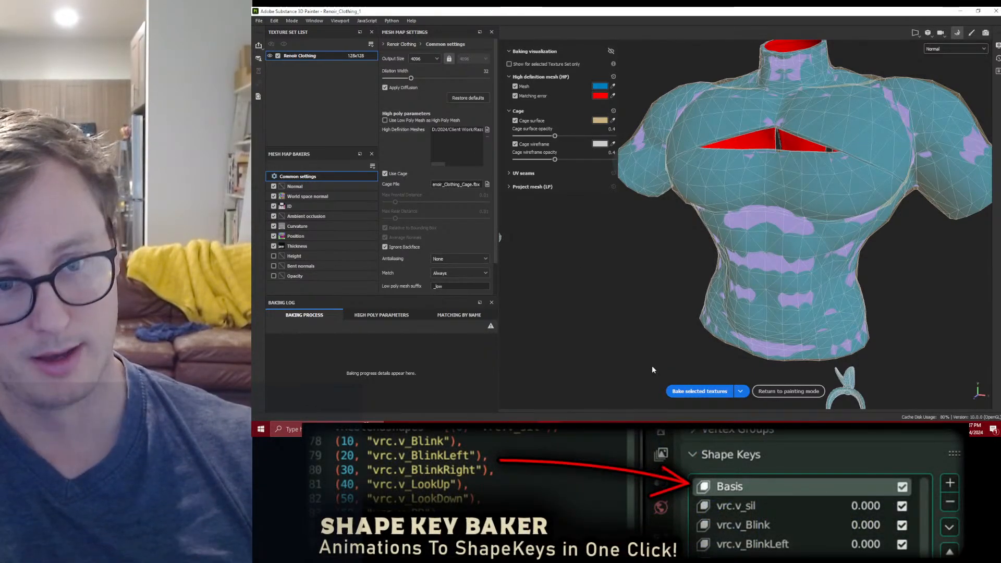
left_click(690, 392)
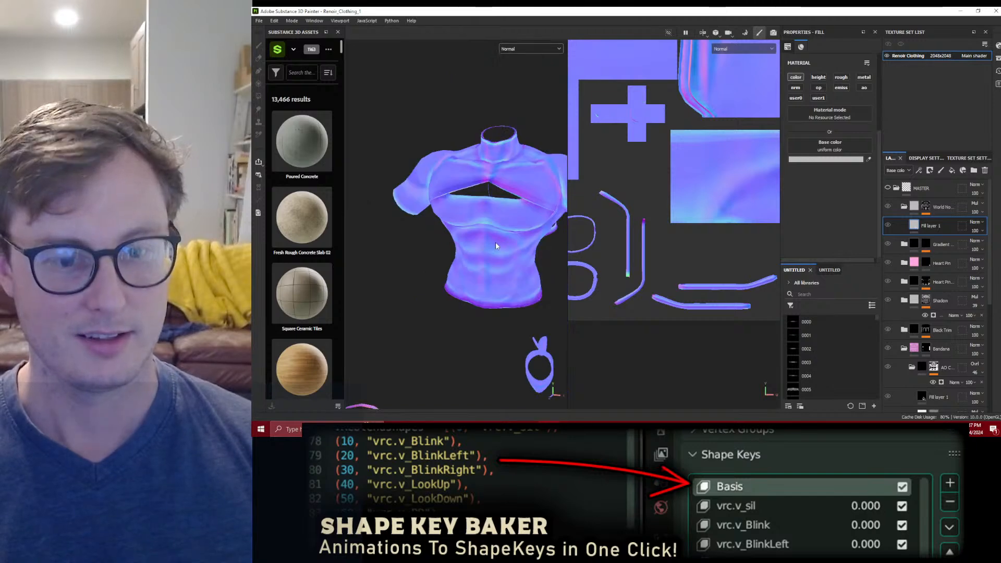
Step: Return the viewport to the full material display and collapse the World Normal and MASTER folders
key("m")
left_click_drag(455, 234, 433, 181, "alt")
scroll(414, 243, "up", 5)
left_click_drag(448, 232, 466, 265, "alt")
scroll(455, 189, "down", 7)
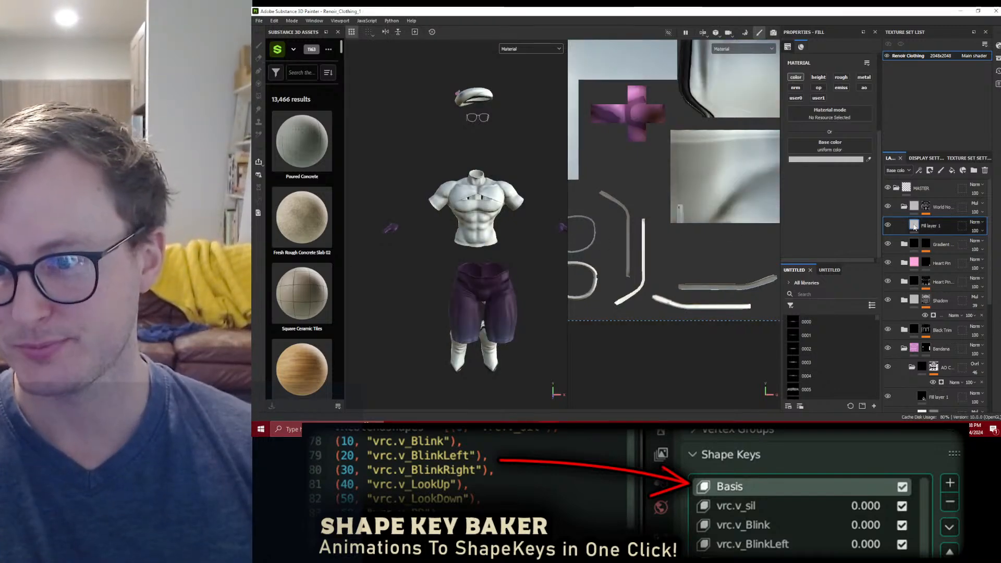
key("Delete")
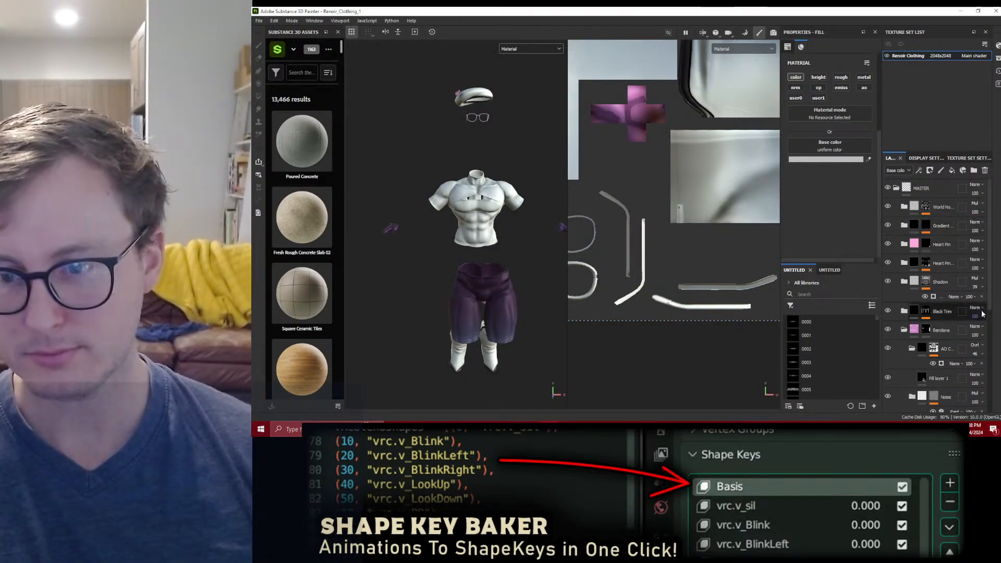
left_click(897, 188)
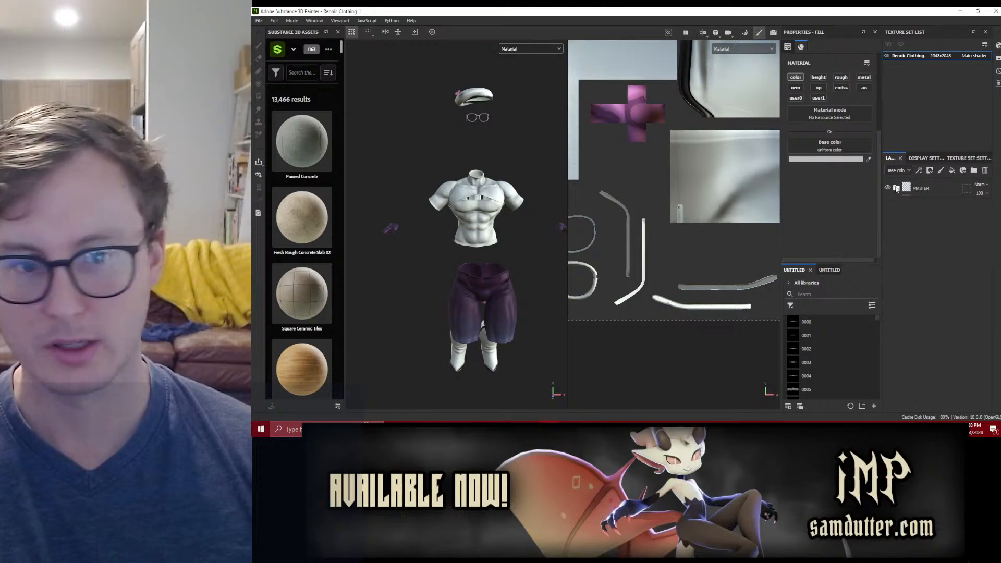
Step: Examine the rebaked shirt closely from several angles to check its shading and surface detail
scroll(515, 250, "up", 3)
left_click_drag(515, 251, 509, 196, "alt")
middle_click_drag(508, 196, 471, 282, "alt")
scroll(460, 240, "up", 2)
left_click_drag(471, 281, 774, 281, "alt")
scroll(664, 257, "up", 3)
left_click_drag(664, 257, 527, 259, "alt")
middle_click_drag(527, 259, 552, 224, "alt")
scroll(553, 224, "down", 3)
left_click_drag(506, 234, 585, 255, "alt")
scroll(585, 254, "up", 3)
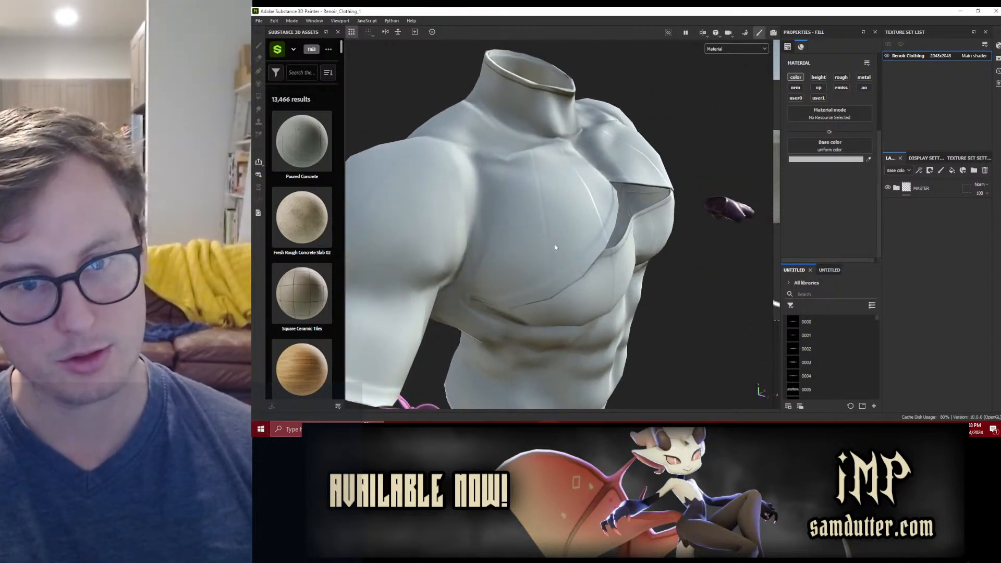
Step: Expand the MASTER folder and collapse the Shirty folder near the bottom of the stack
left_click(896, 188)
scroll(921, 264, "down", 10)
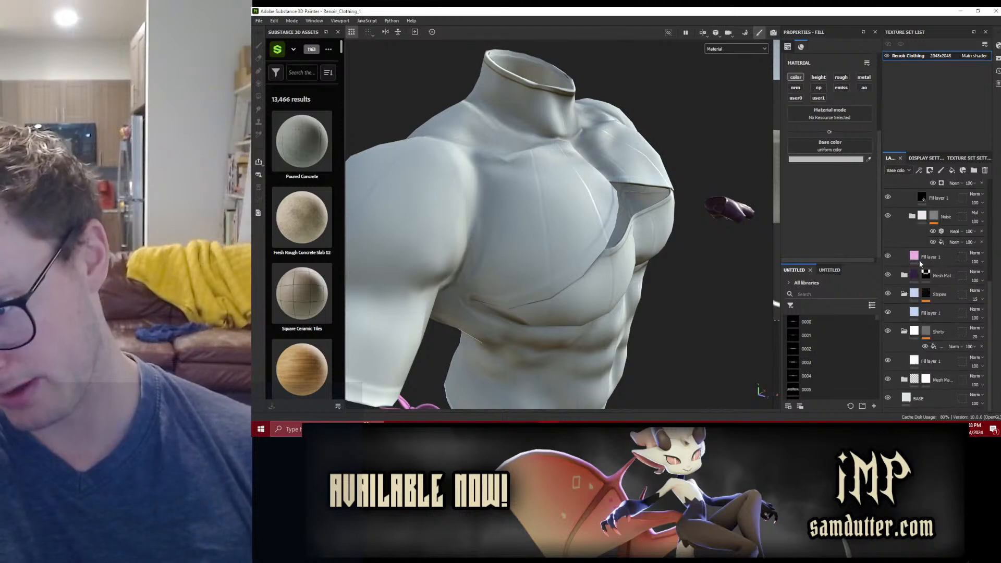
scroll(491, 297, "down", 5)
middle_click_drag(490, 321, 580, 292, "alt")
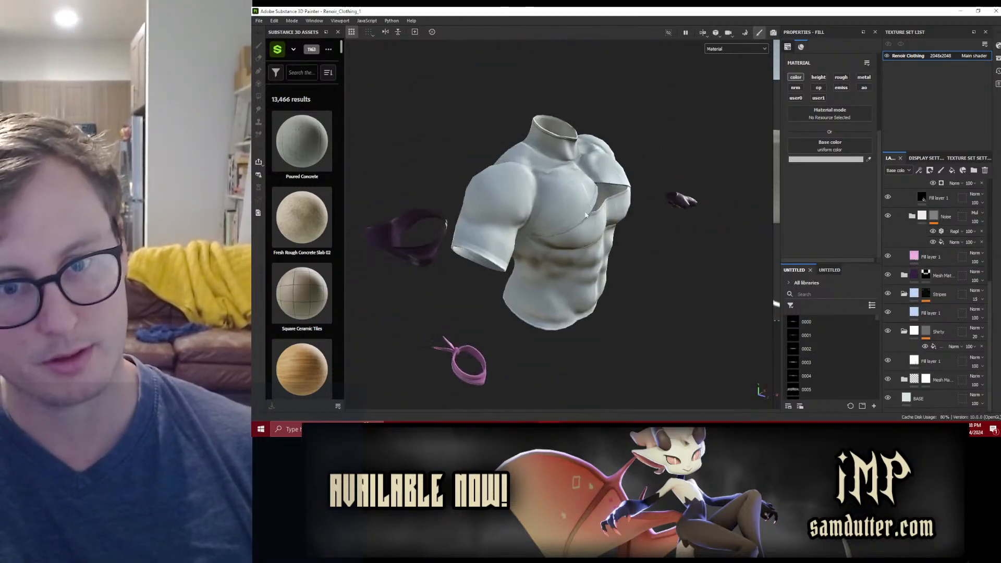
scroll(542, 280, "up", 2)
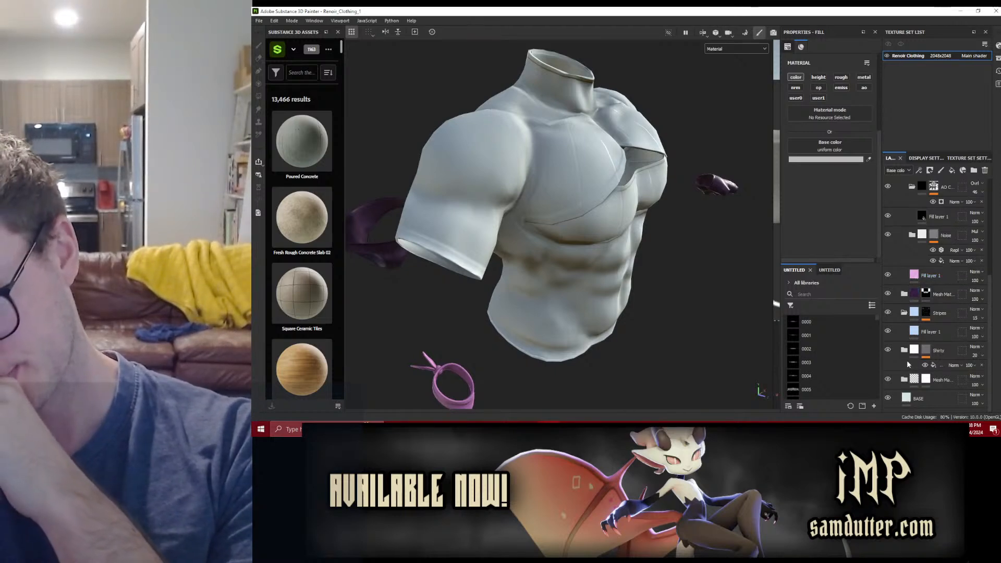
scroll(911, 321, "up", 1)
Step: Add a paint effect to the Stripes folder's mask and set its blending mode to Multiply
left_click(926, 313)
right_click(926, 311)
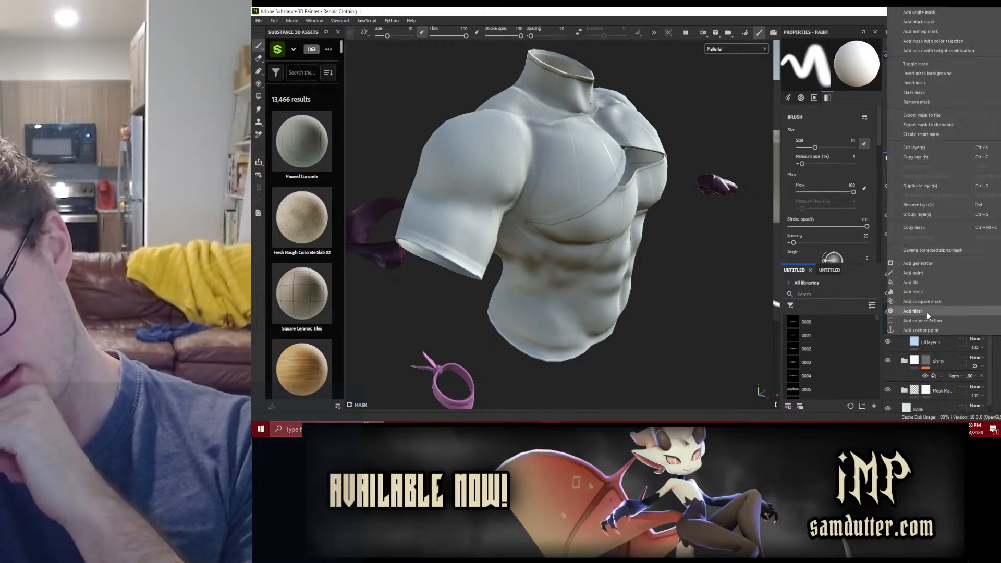
left_click(911, 282)
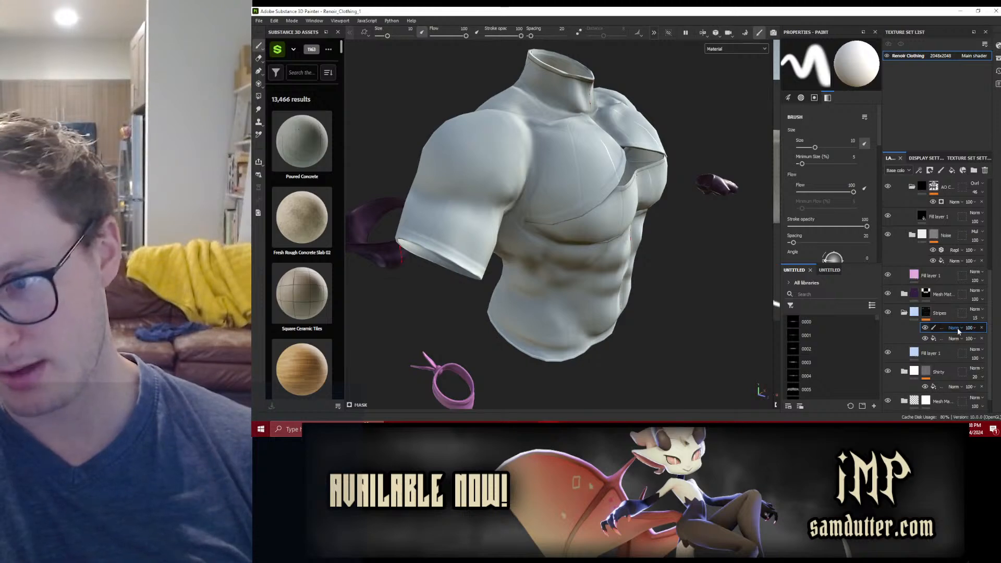
left_click(953, 327)
left_click(962, 122)
scroll(417, 129, "down", 8)
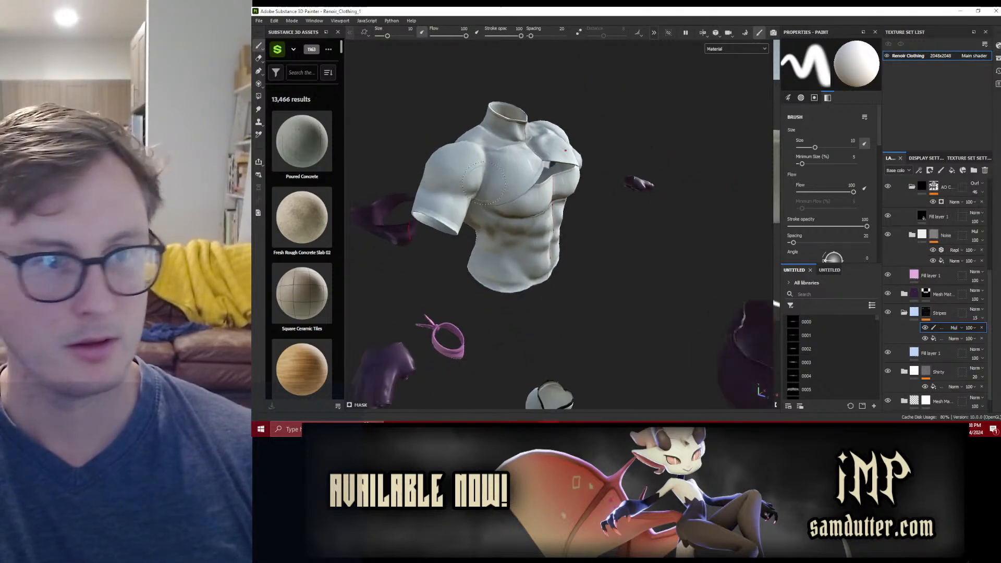
Step: Fill all the clothing meshes with black in the Stripes mask's paint effect using Polygon Fill at color 0
left_click(259, 97)
middle_click_drag(457, 131, 480, 137, "alt")
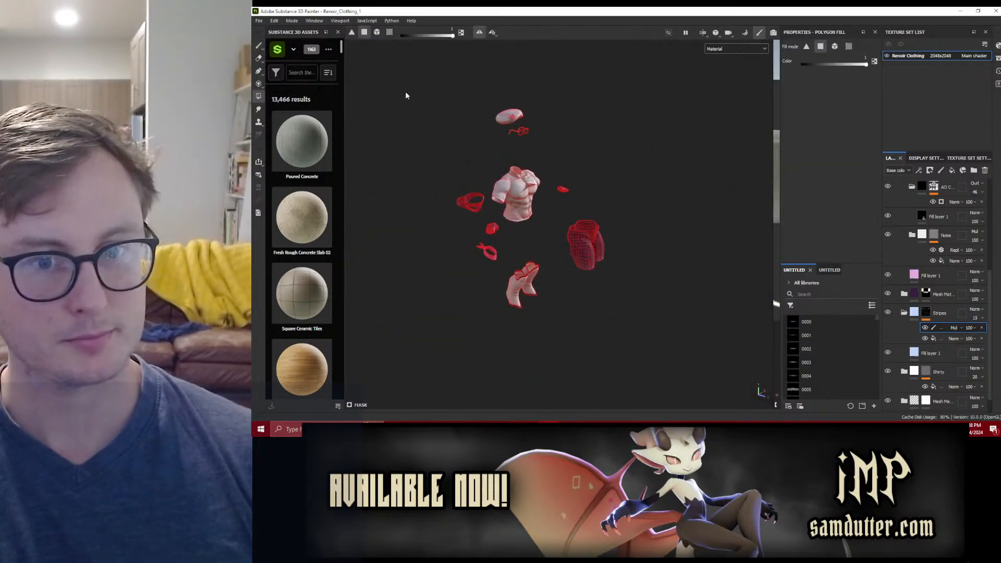
left_click_drag(398, 84, 676, 374)
scroll(561, 228, "up", 8)
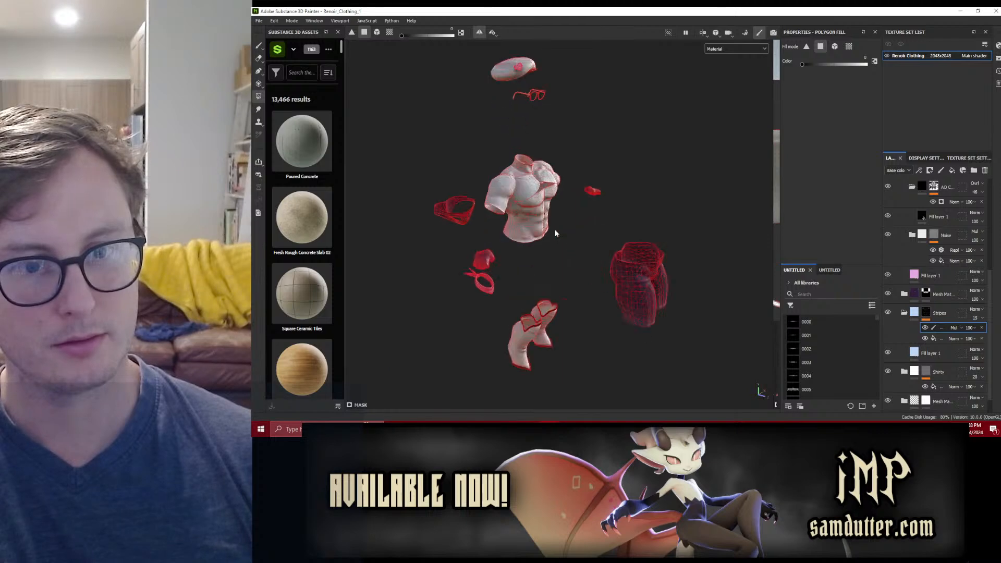
middle_click_drag(568, 232, 575, 233, "alt")
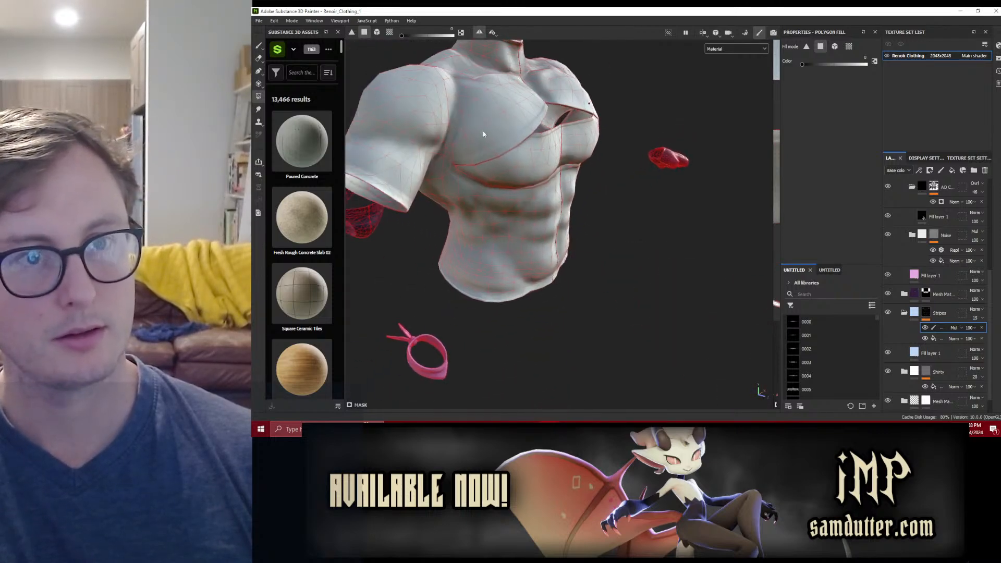
Step: Try restoring stripes on parts of the shirt in white, using Polygon Fill in UV chunk and mesh modes
left_click(390, 32)
left_click_drag(558, 177, 573, 209, "alt")
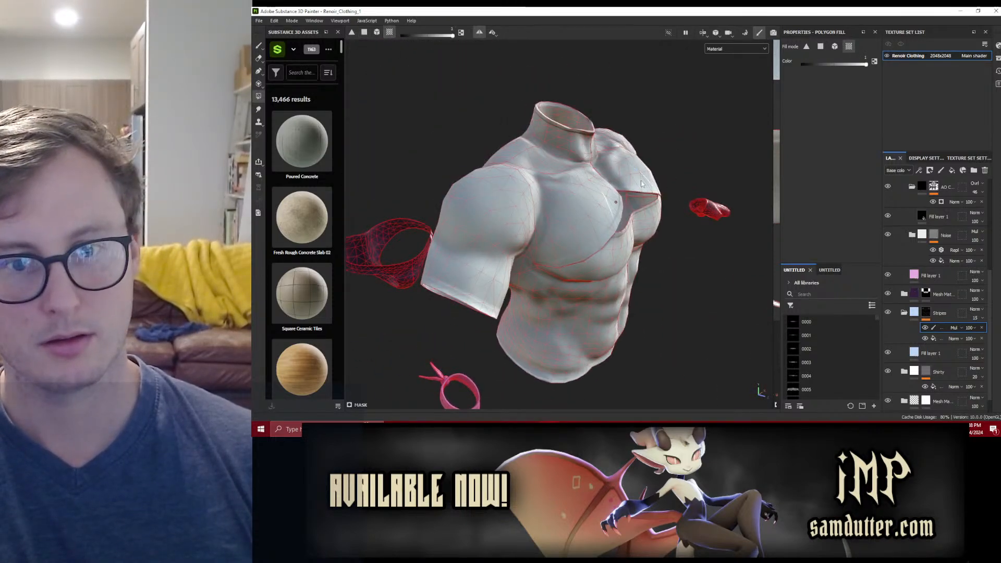
left_click_drag(633, 306, 594, 300, "alt")
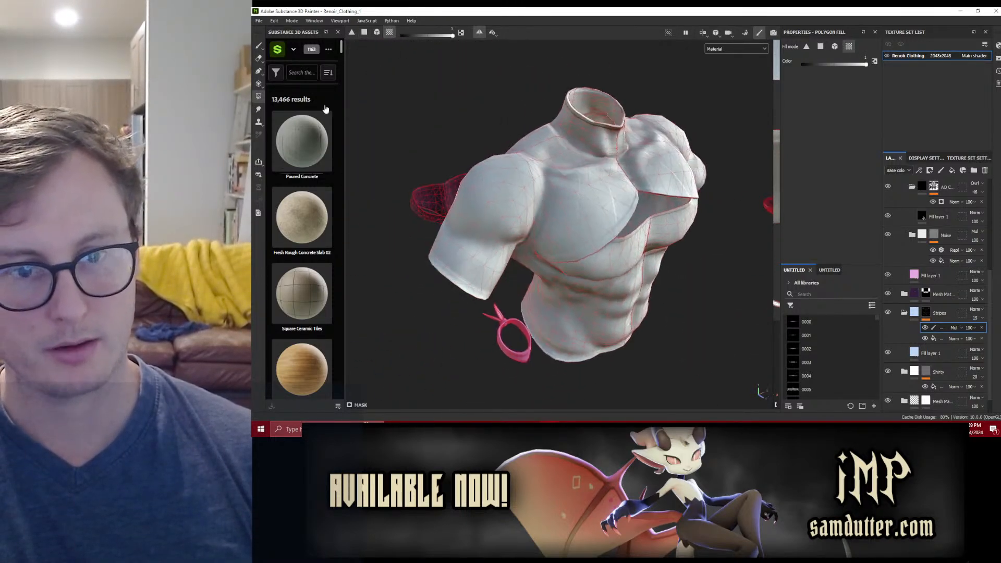
left_click(259, 46)
scroll(599, 193, "up", 3)
left_click_drag(610, 192, 557, 198, "alt")
left_click_drag(670, 197, 533, 249, "alt")
left_click_drag(670, 234, 542, 224, "alt")
left_click(259, 96)
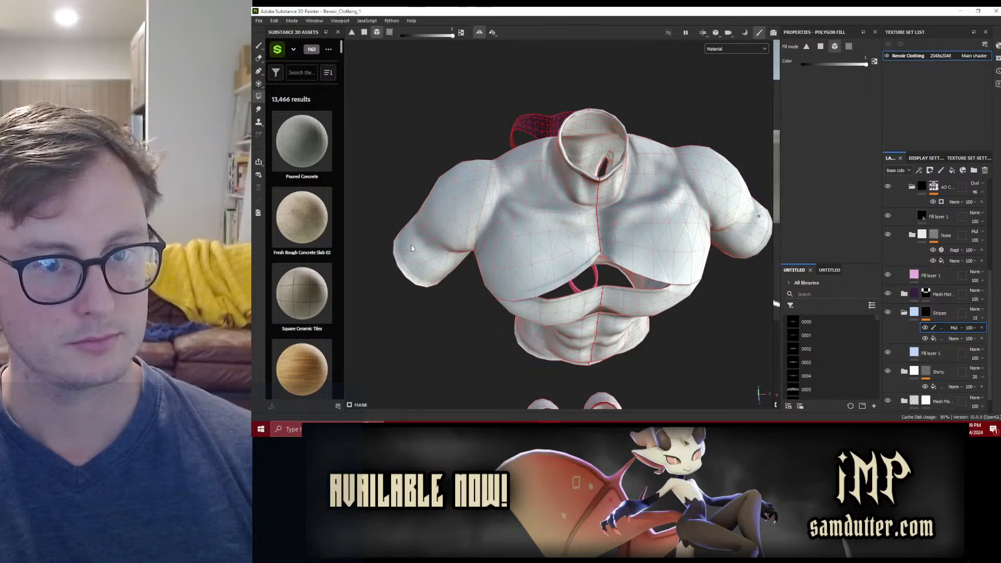
left_click_drag(434, 240, 445, 110, "alt")
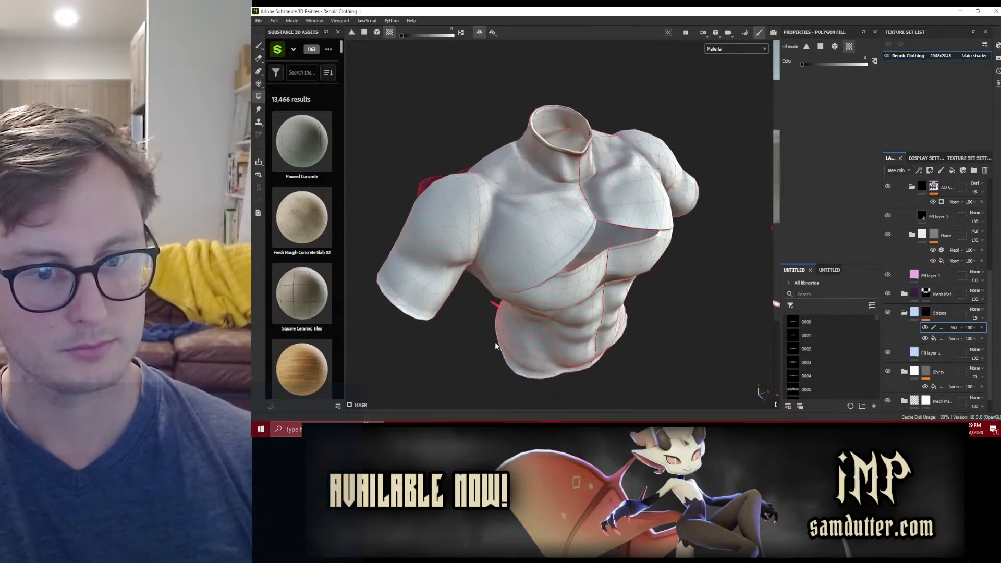
Step: Inspect the shirt's stripes without the polygon wireframe and show the 3D and 2D views side by side
left_click(259, 46)
left_click_drag(508, 198, 597, 208, "alt")
middle_click_drag(597, 208, 493, 214, "alt")
left_click_drag(555, 222, 655, 173, "alt")
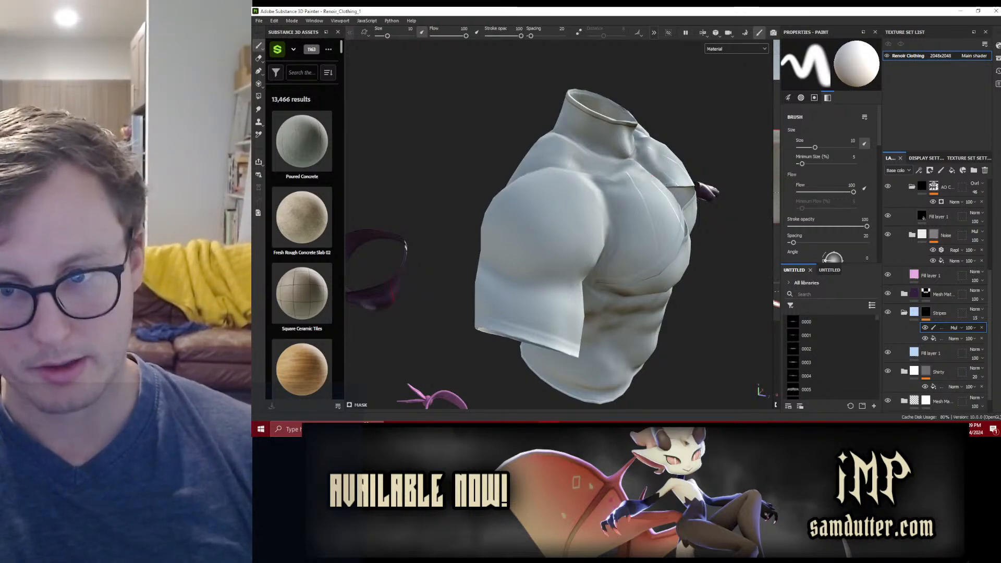
key("F1")
scroll(647, 224, "down", 3)
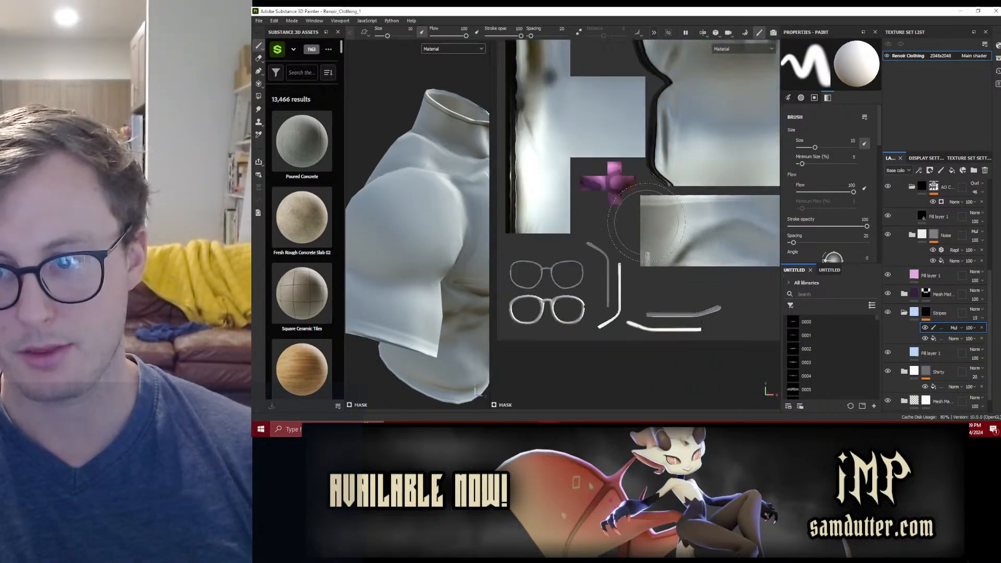
Step: Add a fill effect above the paint effect in the Stripes mask and assign the Stripes texture as its grayscale
left_click(955, 339)
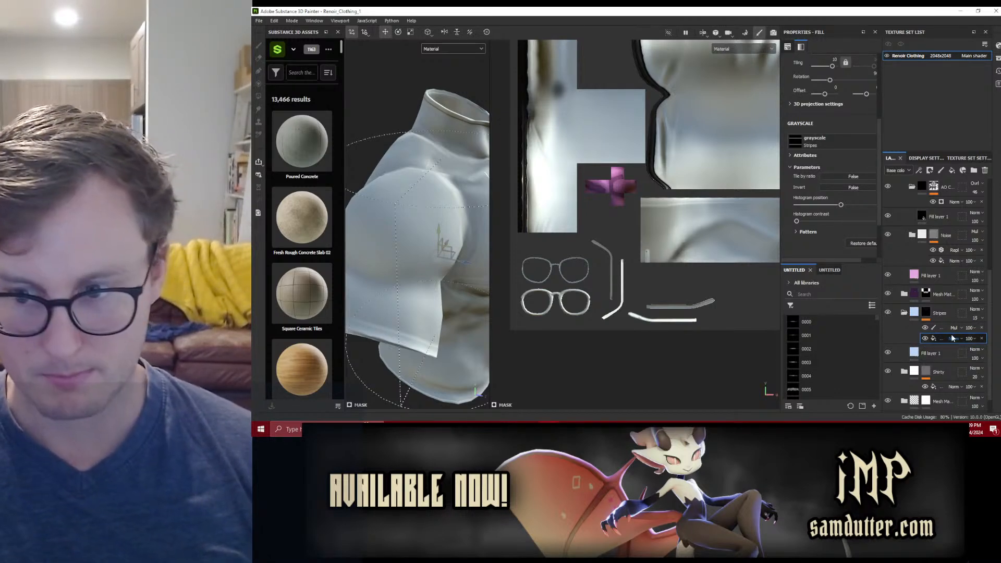
right_click(943, 327)
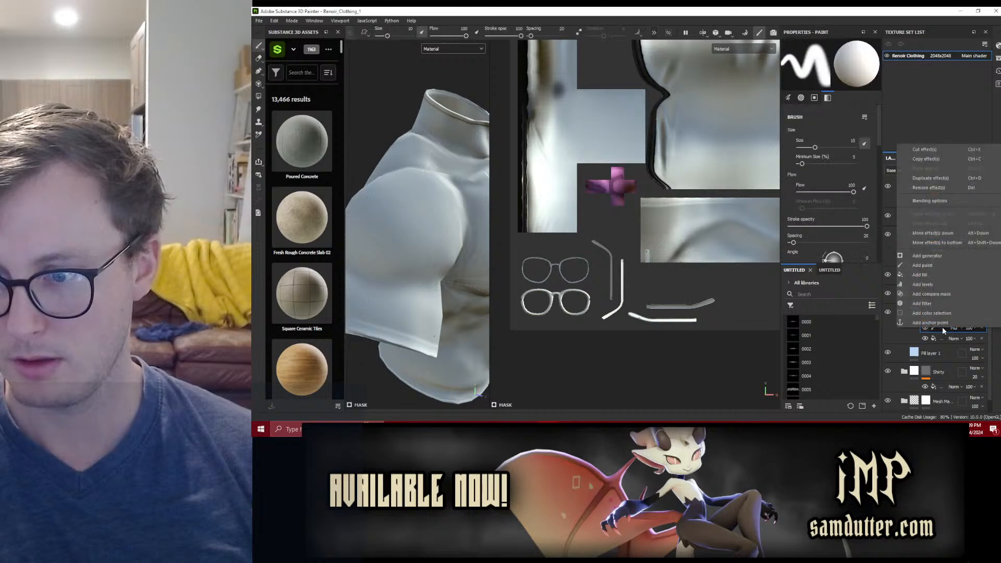
left_click(923, 274)
left_click(828, 81)
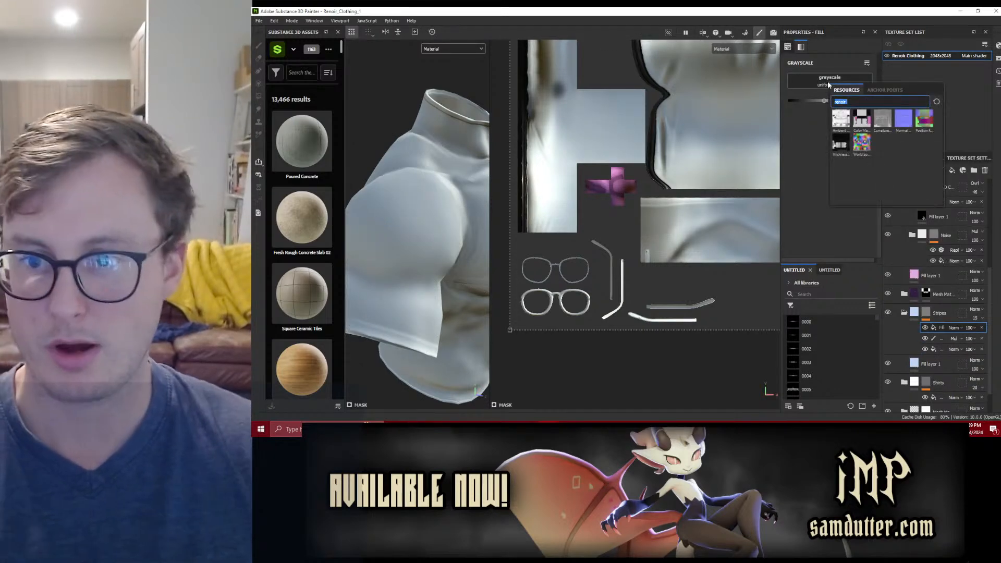
type("stripes")
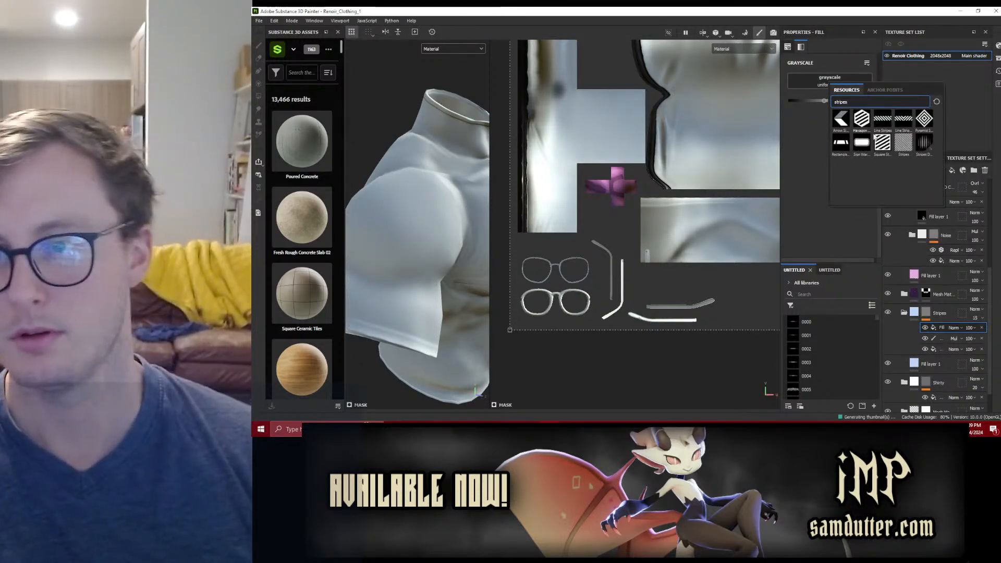
left_click(904, 142)
Step: Fit the stripes fill's projection to the two narrow UV strips below the large shirt panels and set its Shift to 0
middle_click_drag(605, 223, 647, 221)
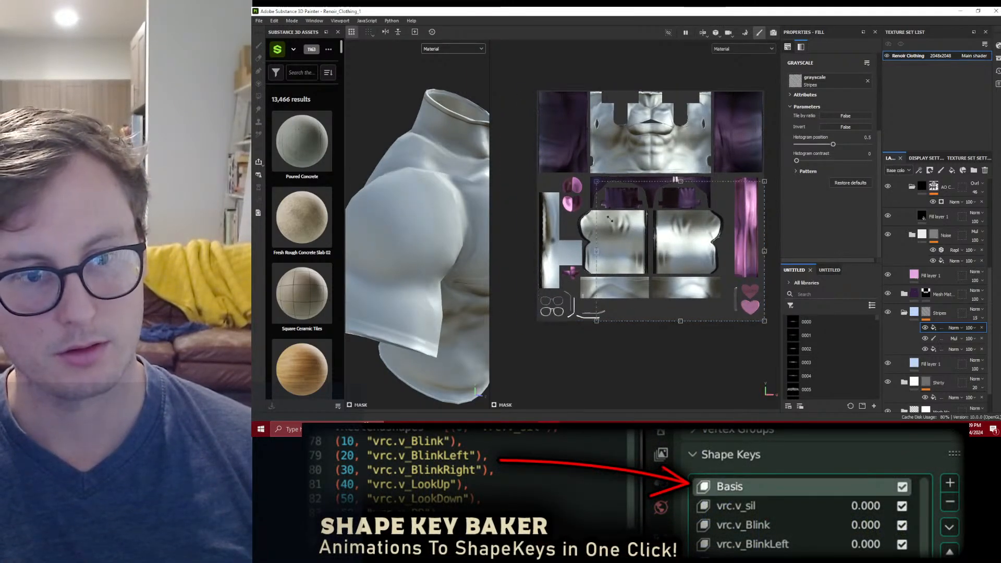
left_click_drag(534, 87, 575, 275)
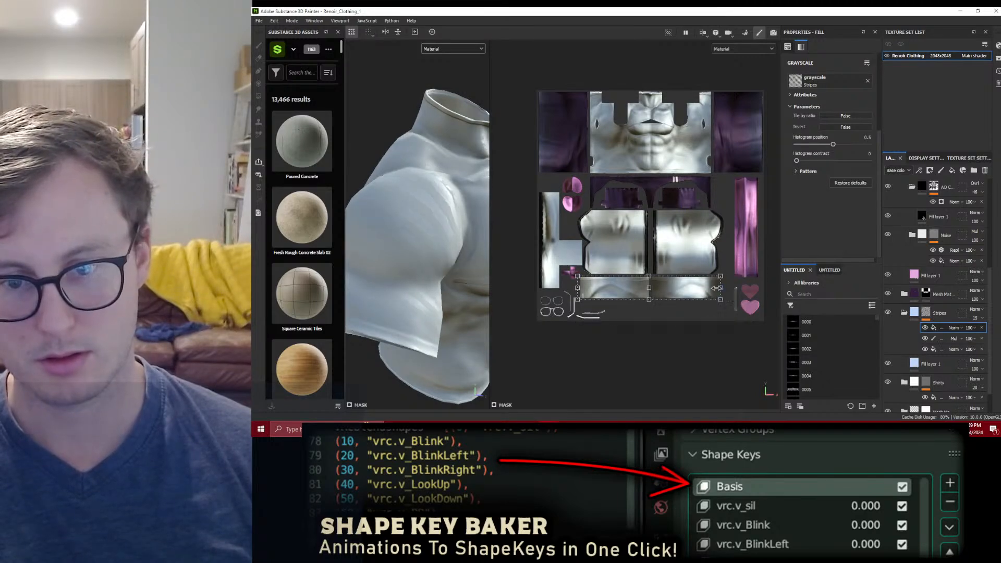
scroll(704, 301, "up", 3)
scroll(701, 297, "up", 1)
middle_click_drag(602, 284, 700, 276, "alt")
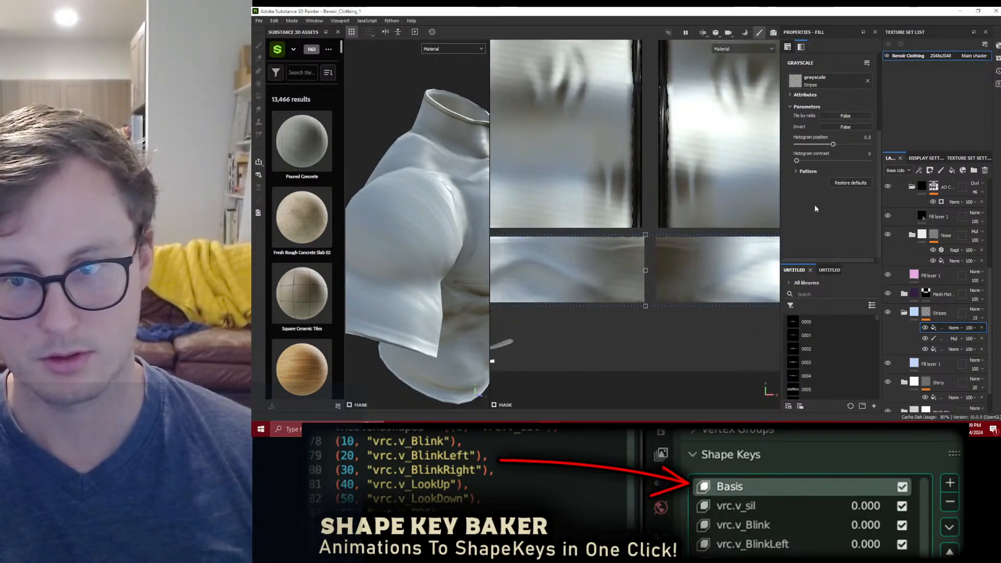
scroll(814, 198, "down", 1)
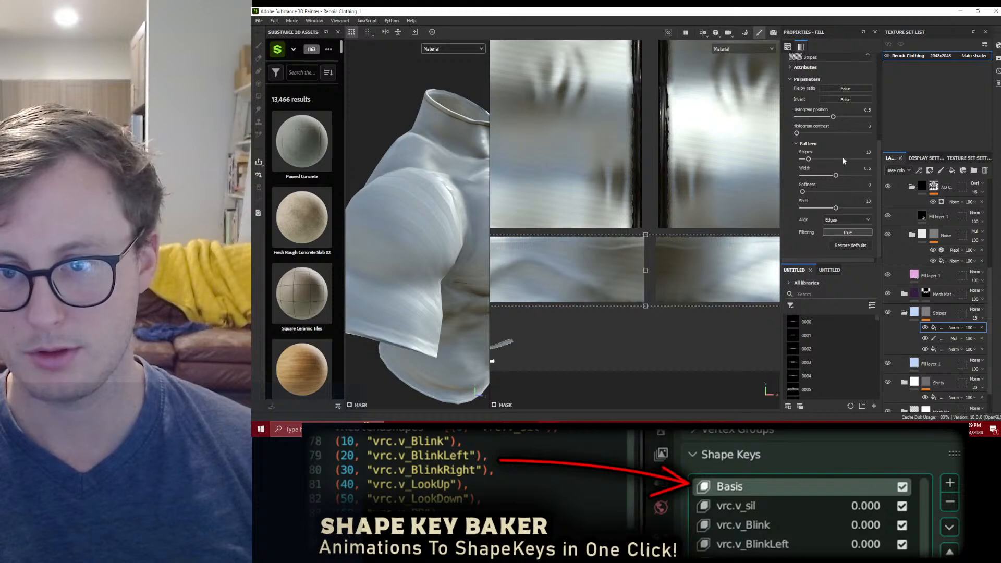
left_click_drag(835, 209, 722, 221)
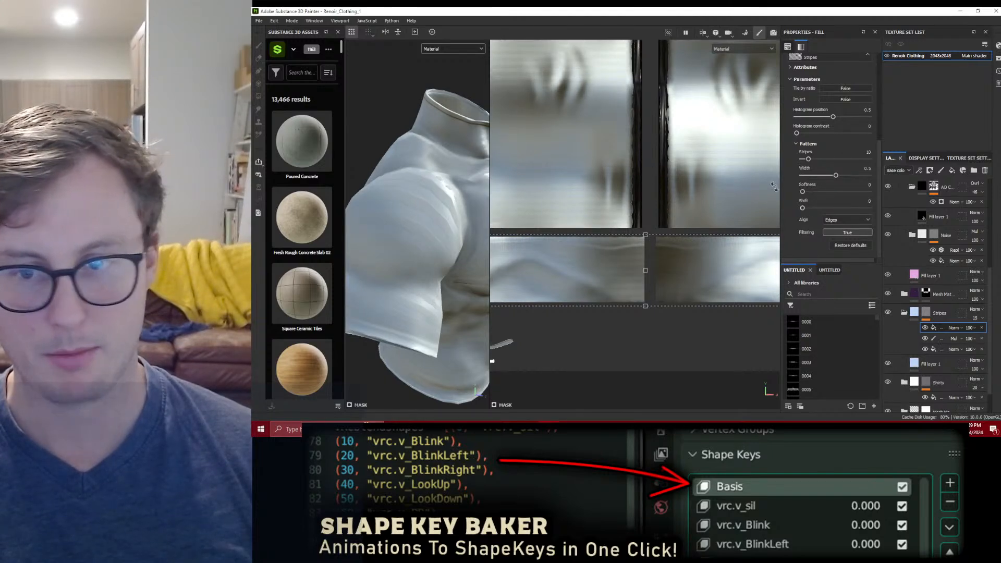
Step: Set the stripes fill's rotation to 90 and refit its projection box around the two narrow UV strips below the shirt panels
scroll(832, 147, "up", 5)
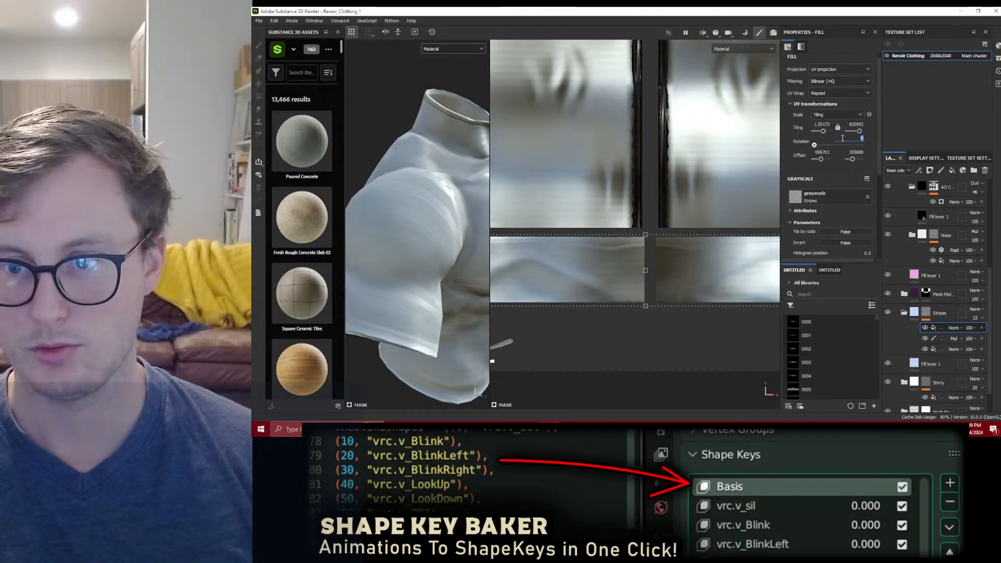
type("90")
key("Return")
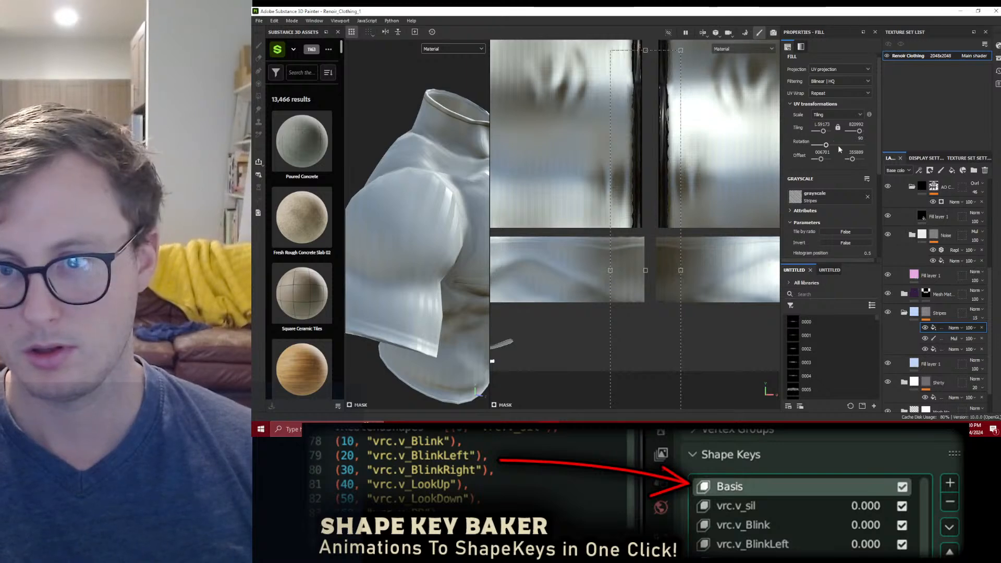
scroll(686, 178, "down", 3)
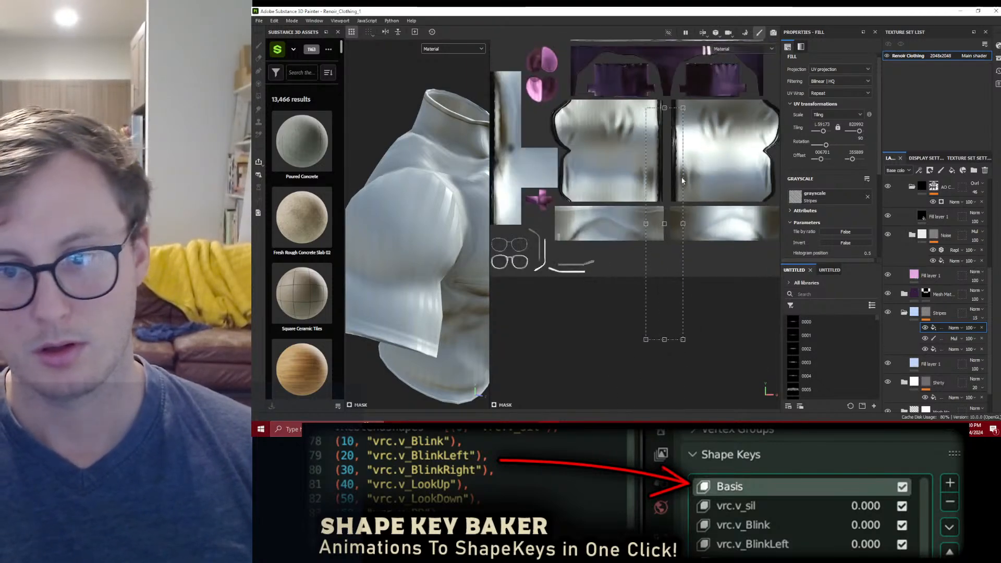
left_click_drag(634, 131, 548, 203)
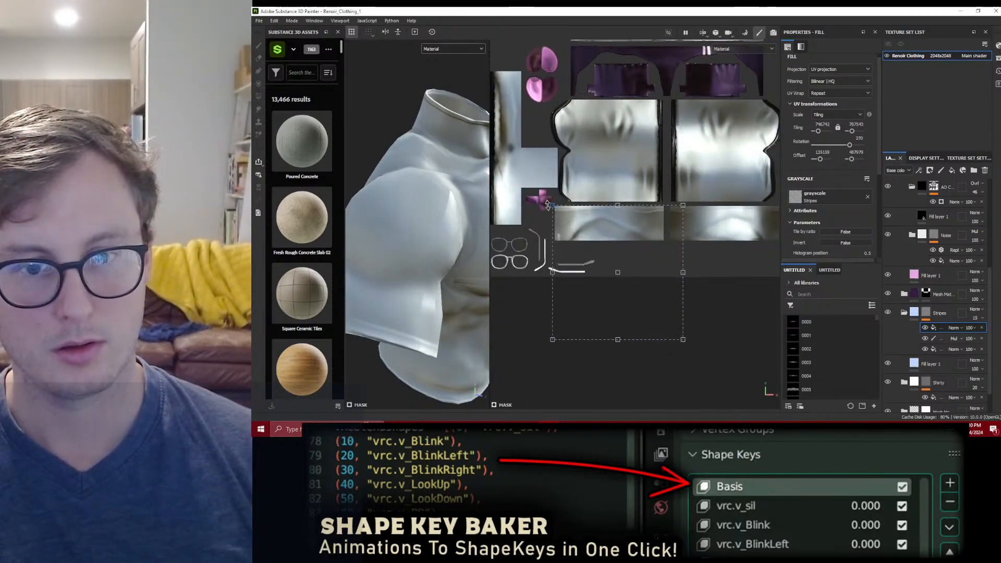
left_click_drag(682, 340, 772, 255)
middle_click_drag(771, 255, 705, 273, "alt")
left_click_drag(716, 263, 713, 259)
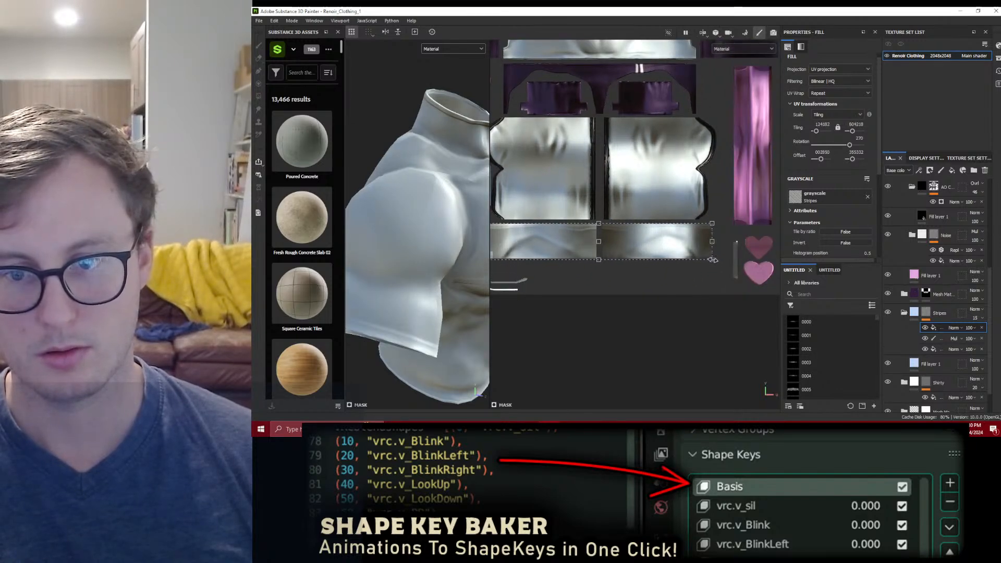
Step: Set the stripes fill's UV Wrap to None
scroll(628, 263, "up", 3)
middle_click_drag(610, 270, 655, 283, "alt")
scroll(625, 272, "up", 3)
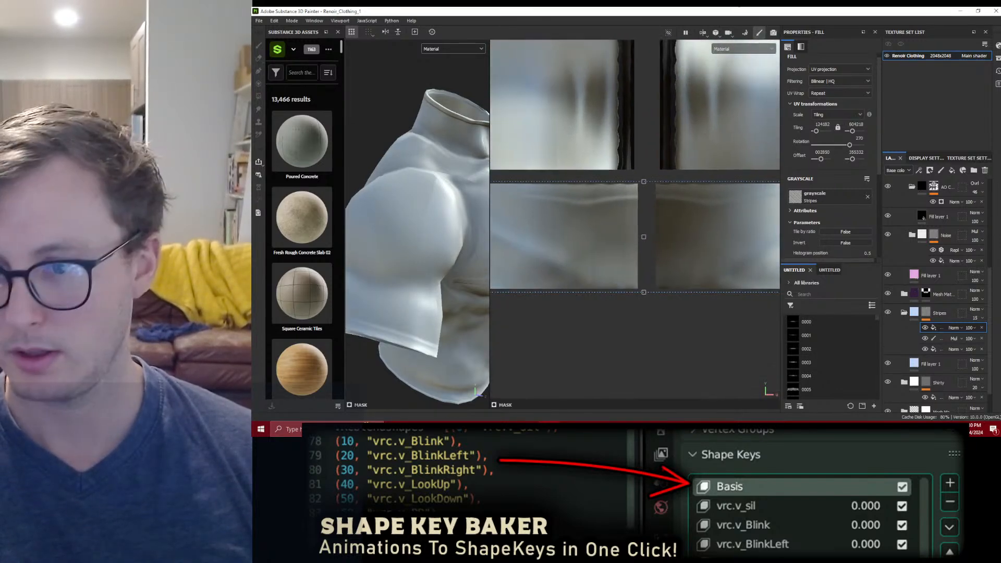
left_click(830, 100)
left_click(817, 110)
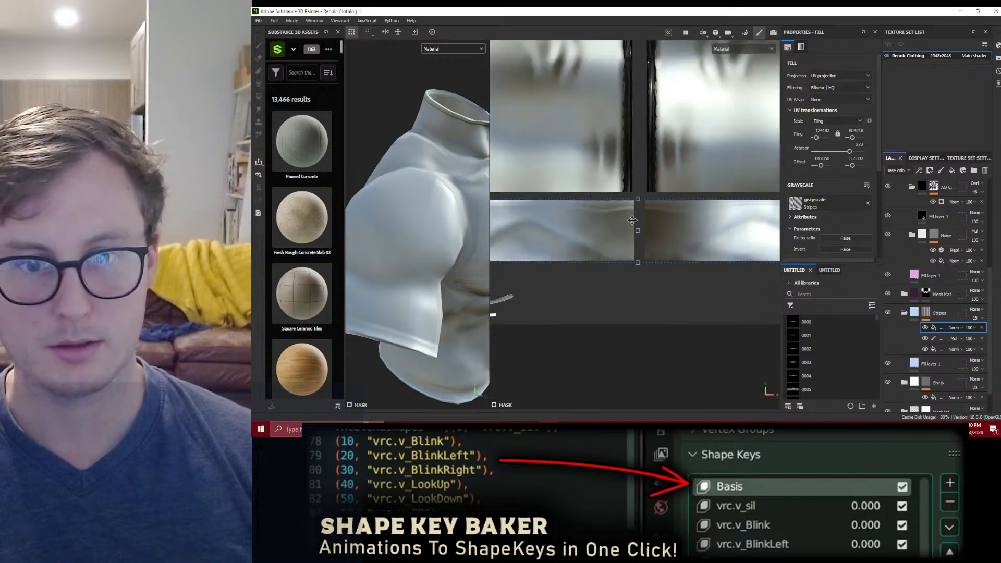
Step: Examine the stripes on the shirt's chest and sleeve in 3D and along the narrow UV strips in 2D
left_click_drag(490, 278, 631, 271)
right_click_drag(584, 251, 530, 232, "alt")
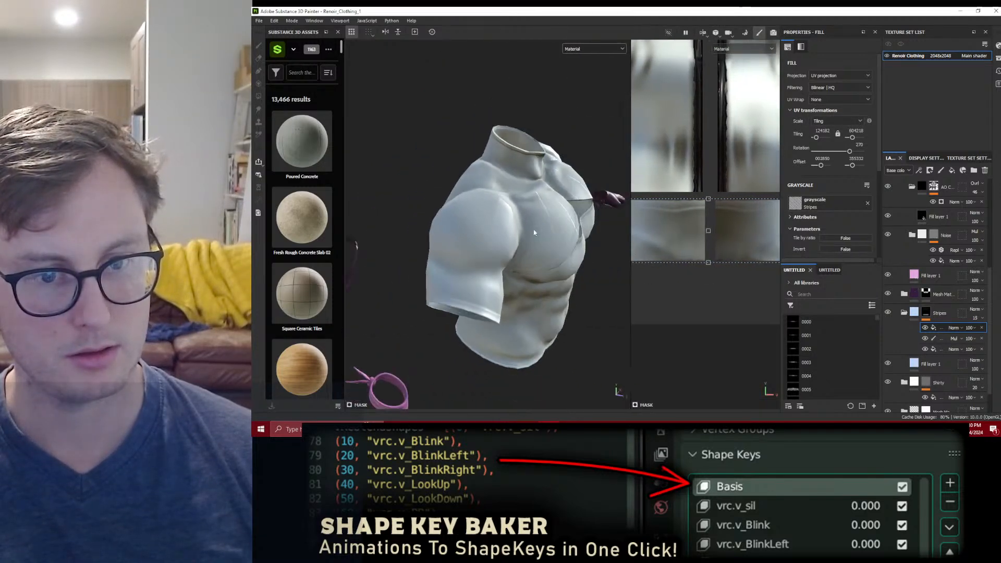
left_click_drag(530, 233, 485, 224, "alt")
right_click_drag(573, 224, 745, 208, "alt")
middle_click_drag(751, 221, 762, 230, "alt")
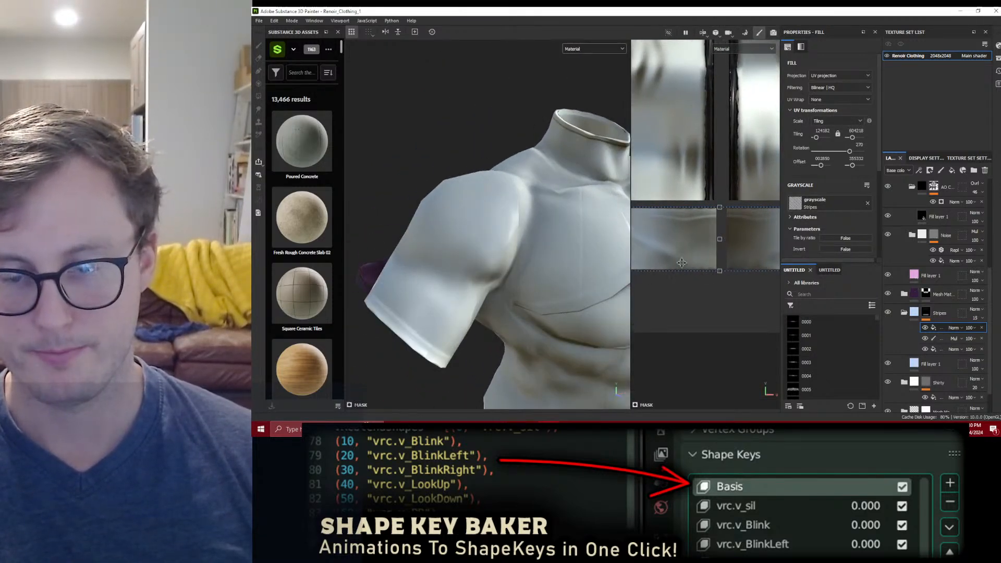
scroll(737, 220, "down", 6)
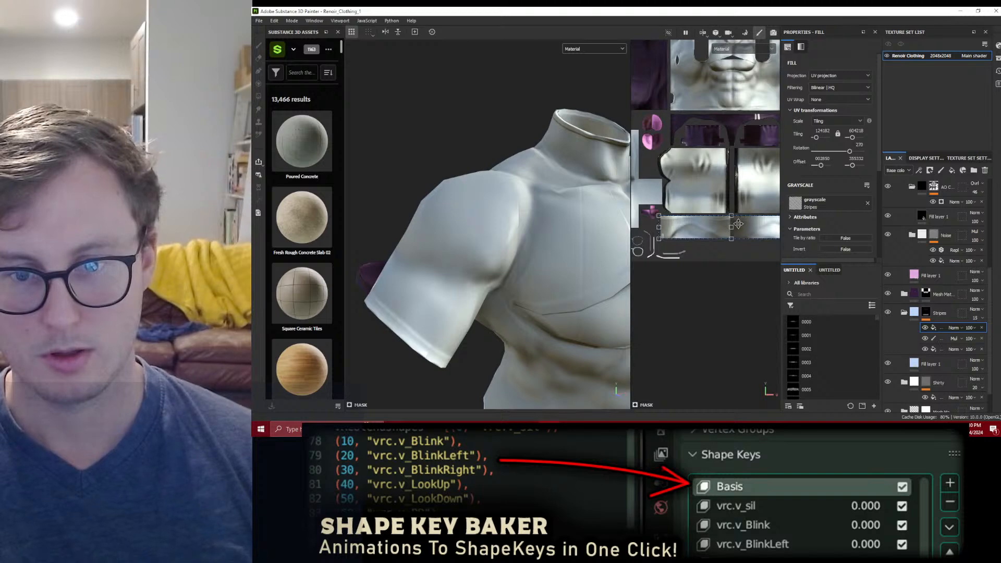
scroll(687, 246, "up", 6)
scroll(687, 247, "up", 4)
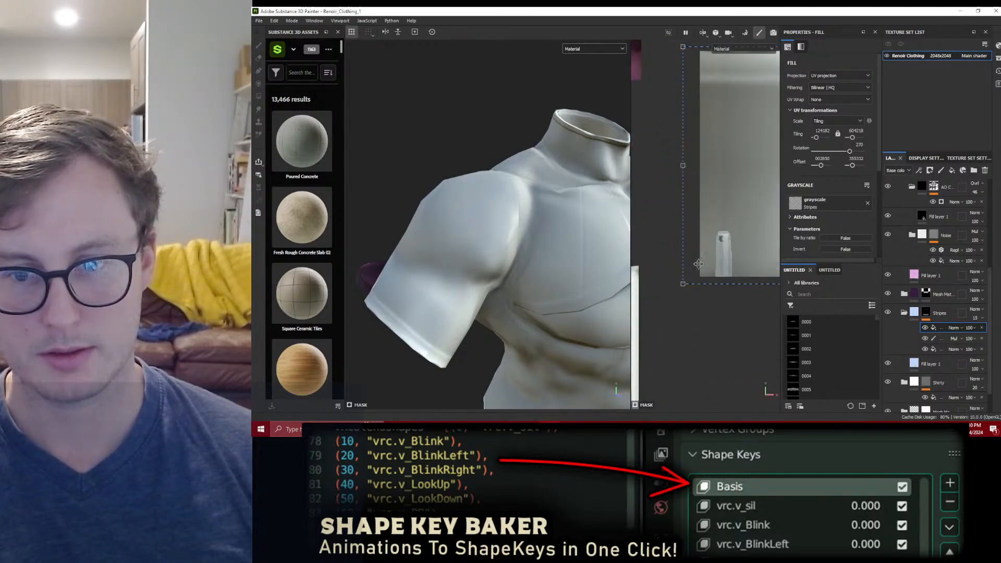
left_click_drag(563, 229, 487, 314, "alt")
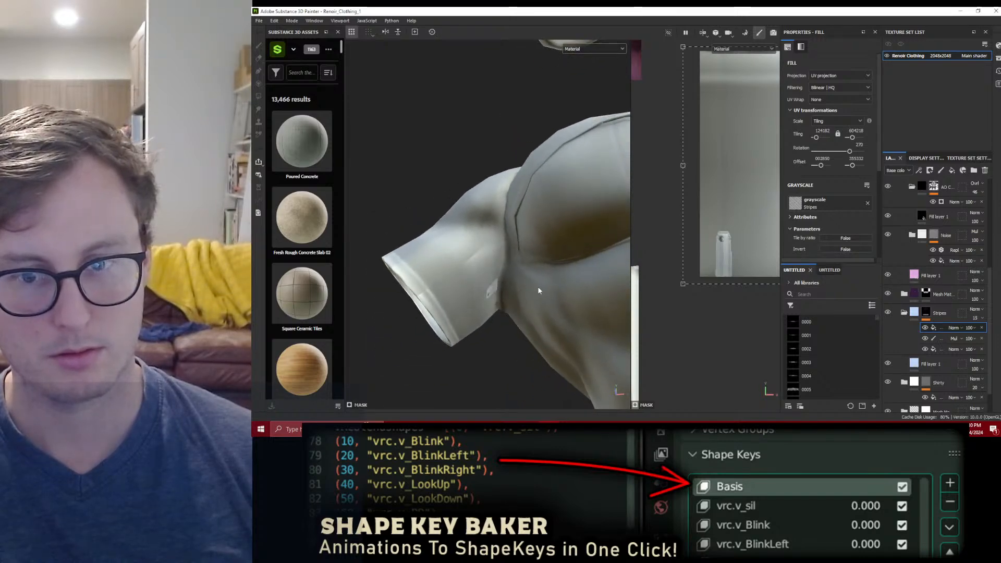
key("ctrl")
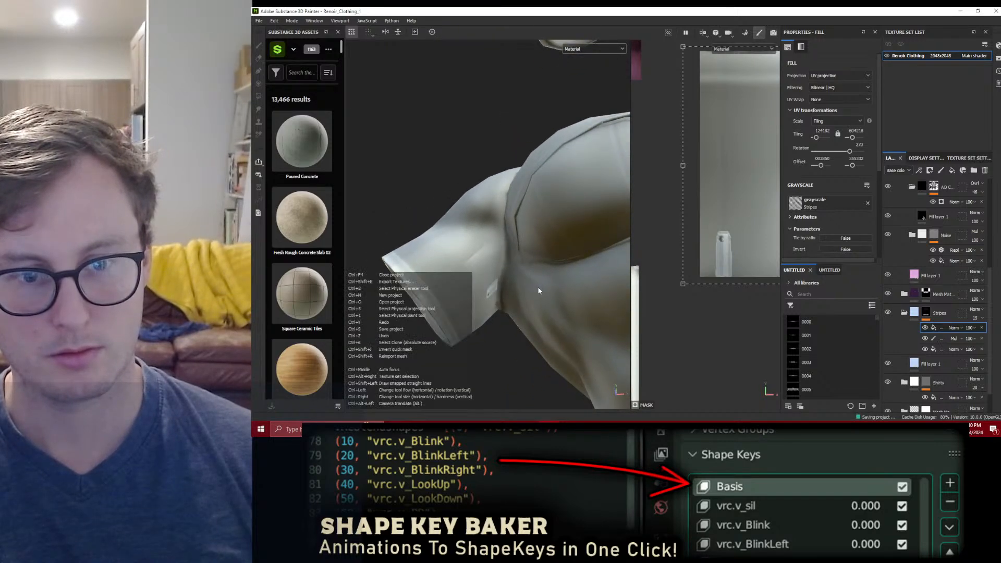
Step: Clear the Normal and Ambient occlusion maps from the texture set's mesh maps and return to the layer stack
left_click(959, 158)
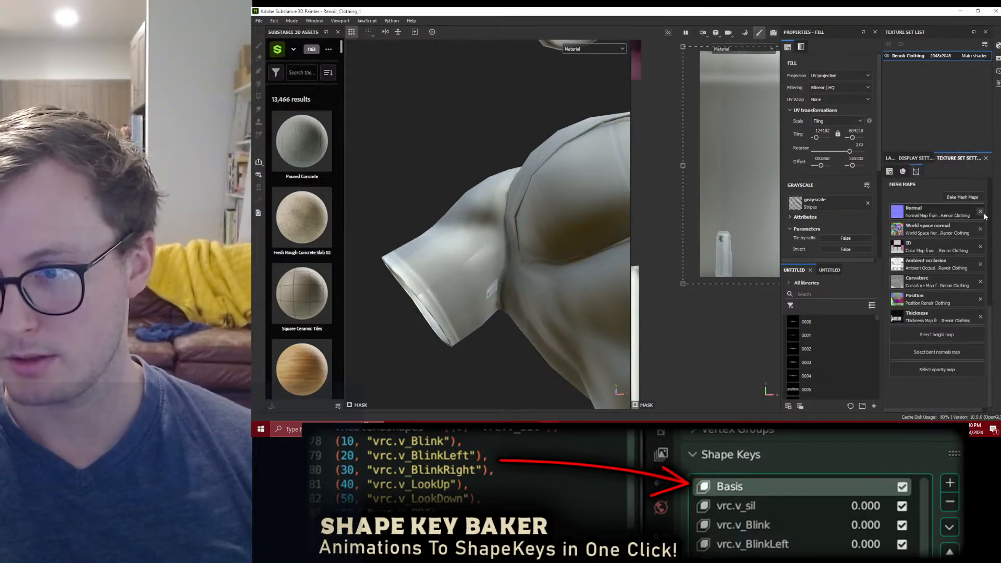
left_click(980, 212)
left_click(890, 158)
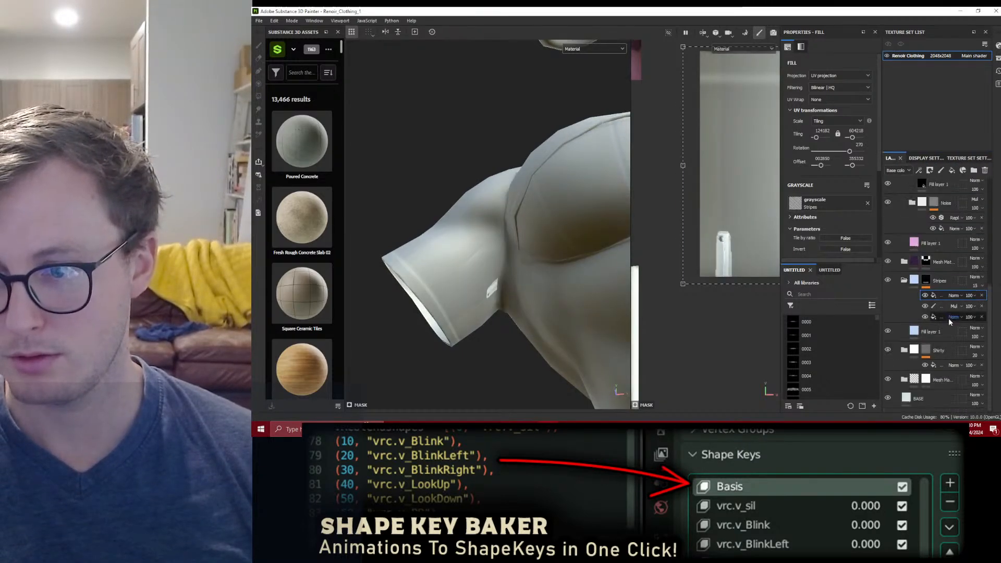
Step: Assign the baked Renoir Clothing normal map to the MM Normal layer in the Mesh Map Template group
left_click(904, 379)
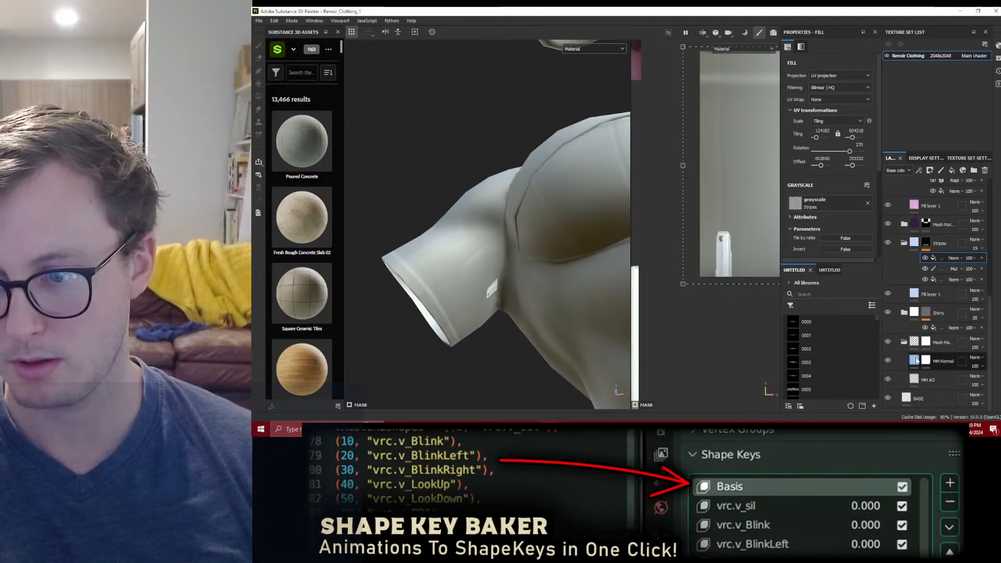
left_click(939, 361)
left_click(833, 148)
left_click(809, 221)
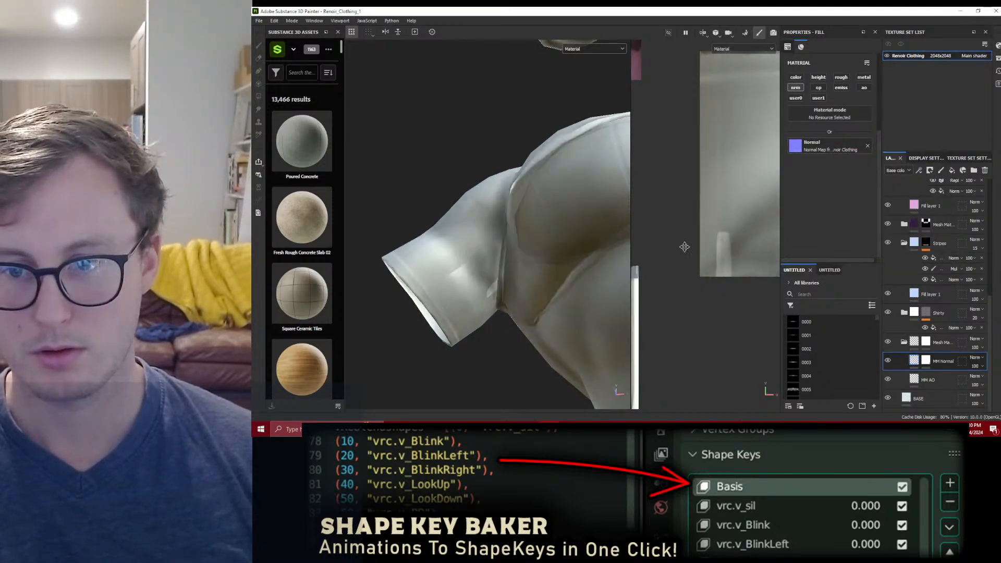
Step: Search the assets for "renoir" and assign the Ambient Occlusion map from Mesh Renoir Clothing to the MM AO layer
left_click(819, 294)
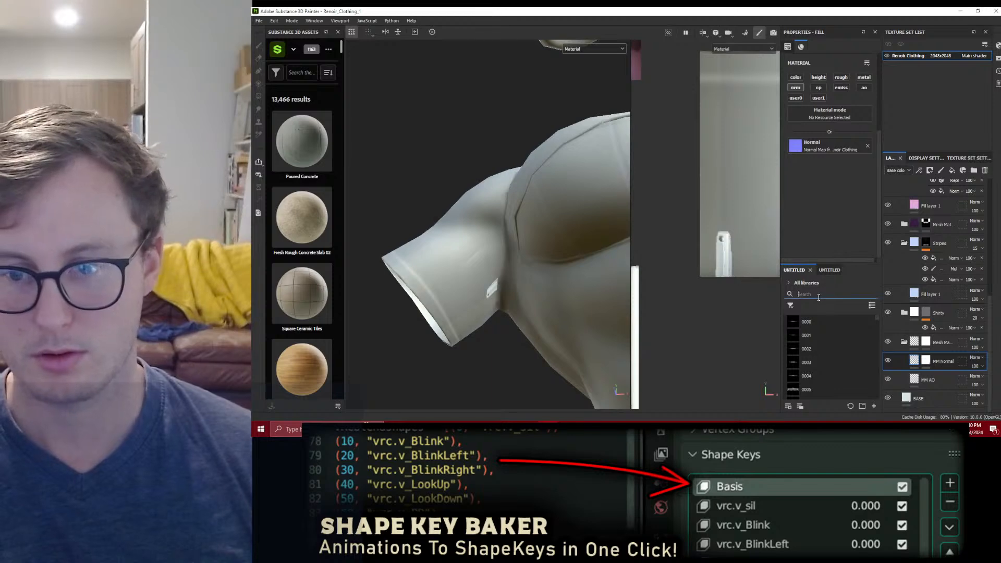
type("renoir")
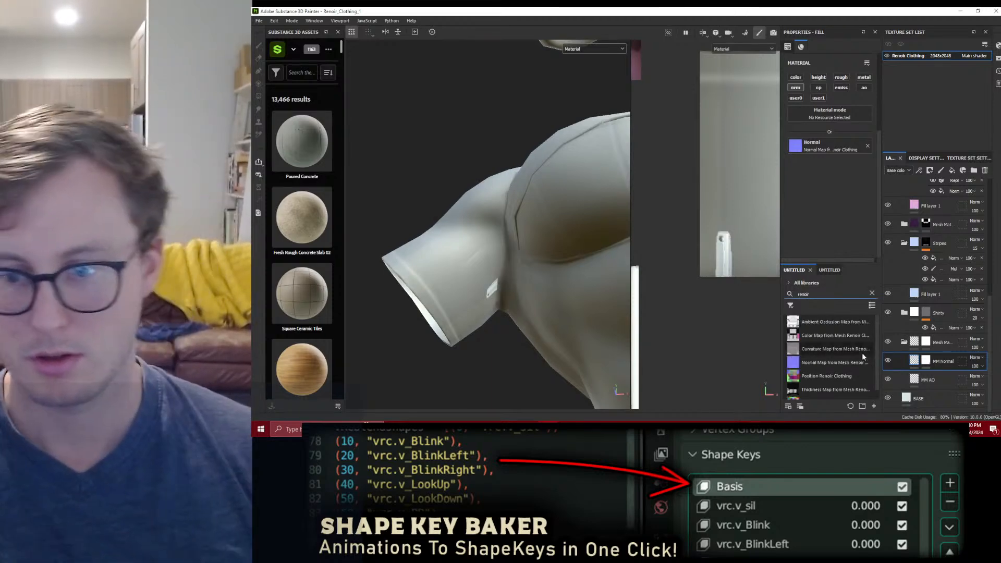
left_click(933, 379)
left_click(819, 323)
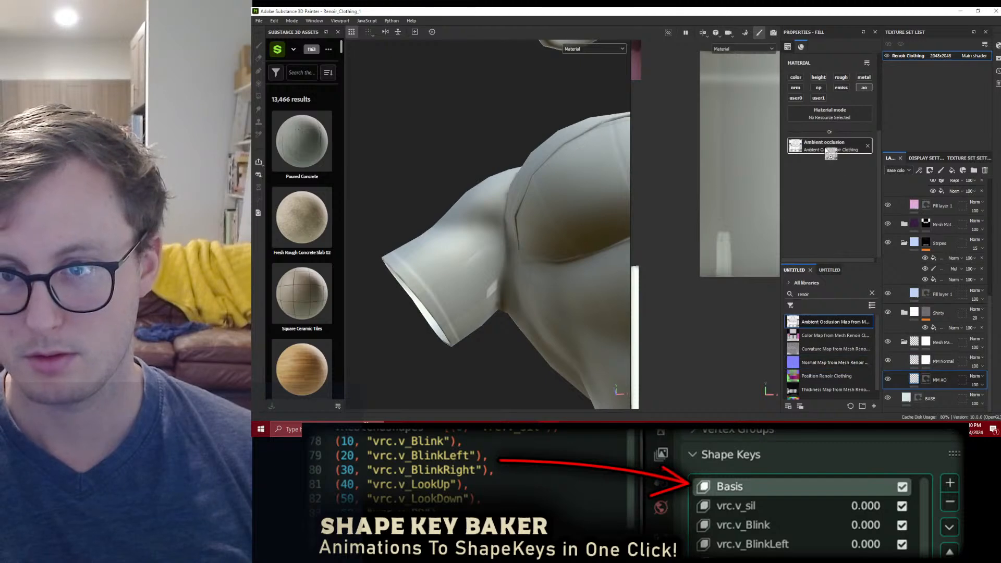
left_click_drag(518, 291, 568, 244, "alt")
scroll(568, 244, "down", 3)
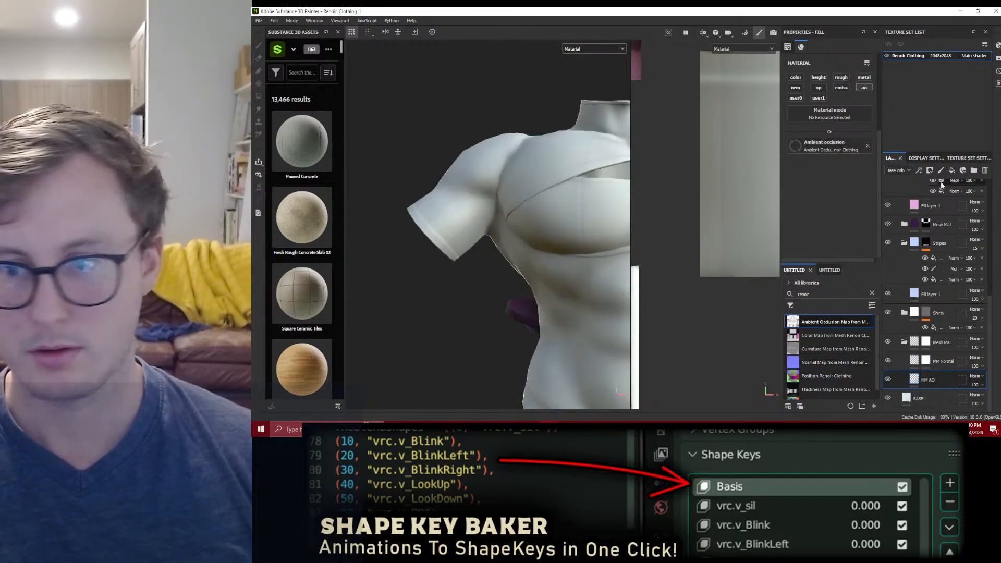
Step: Check the texture set's mesh map slots, return to the layer stack and widen it to show full layer names
left_click(954, 158)
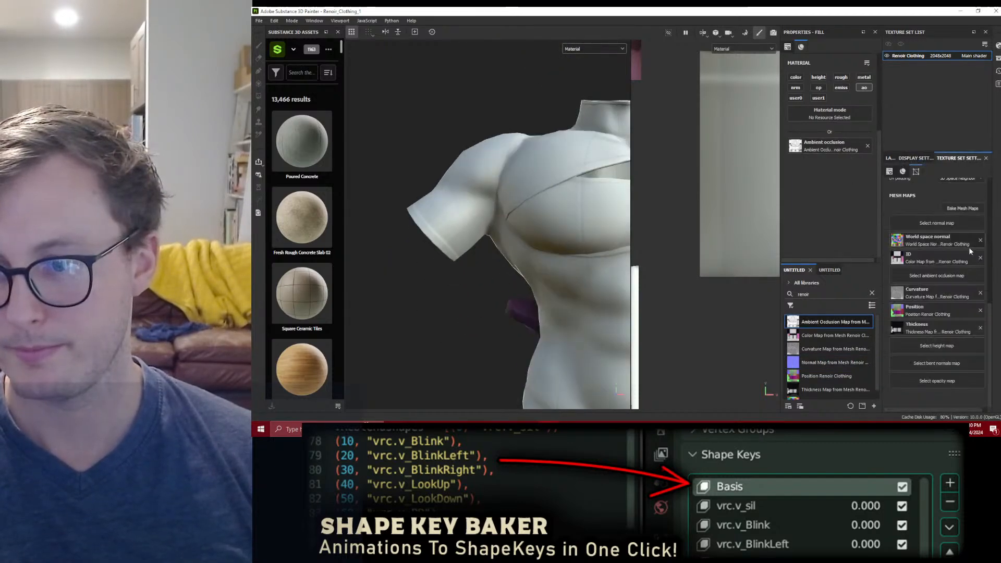
left_click(916, 158)
left_click(890, 158)
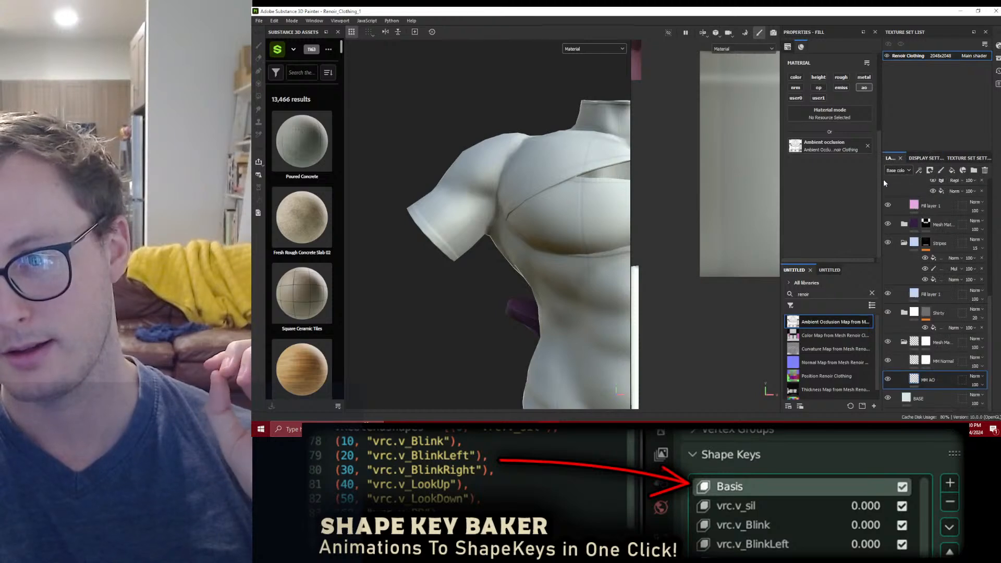
left_click_drag(782, 231, 696, 240)
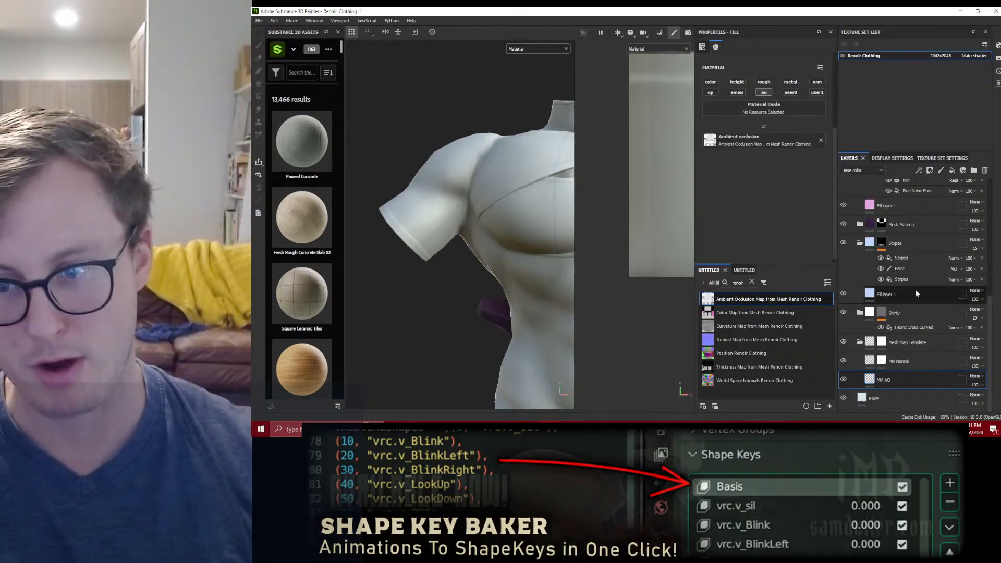
Step: Collapse the Bandana, Stripes, Shirty, Mesh Map Template and Shadow groups in the layer stack
left_click_drag(478, 239, 516, 260, "alt")
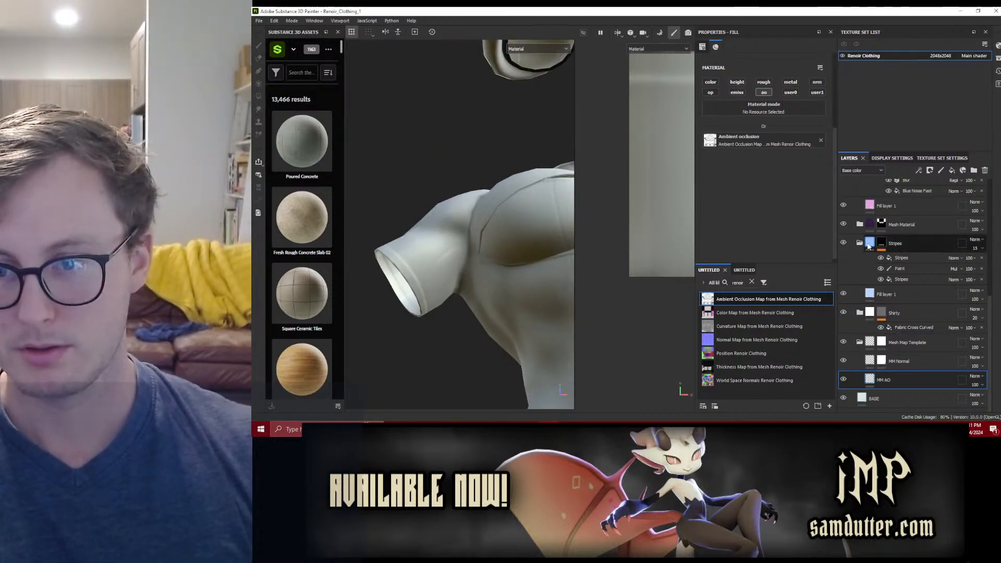
scroll(868, 261, "up", 5)
left_click(859, 274)
left_click(863, 312)
left_click(860, 330)
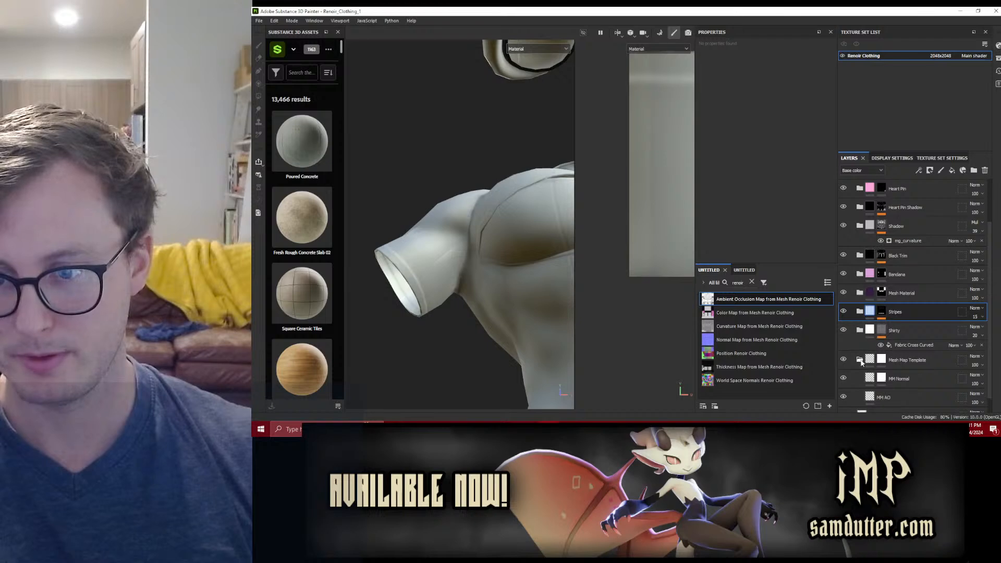
scroll(868, 292, "up", 2)
left_click(860, 256)
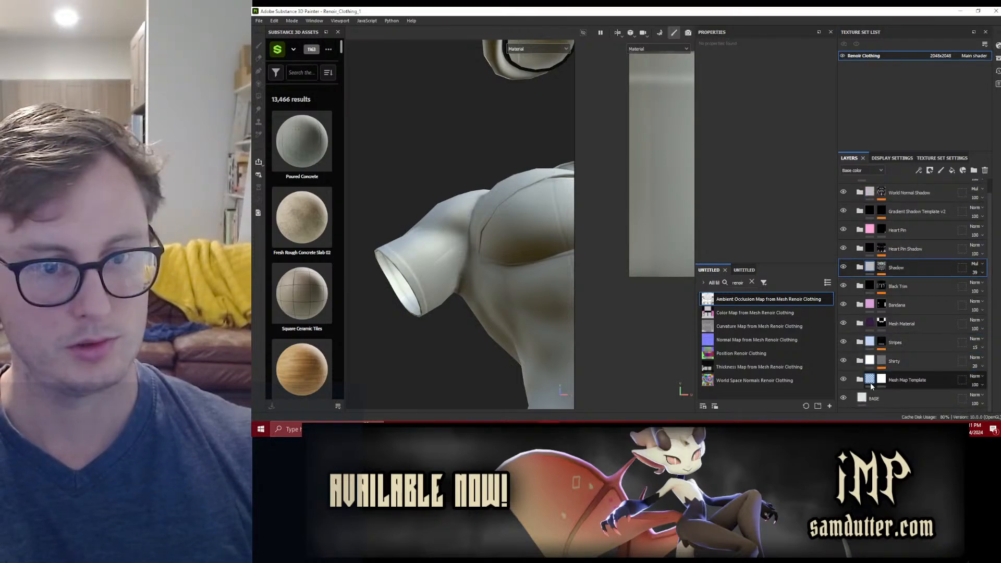
Step: Narrow the upper Stripes fill's projection box in the Stripes mask to the left narrow UV strip and check the shirt in 3D
left_click(860, 342)
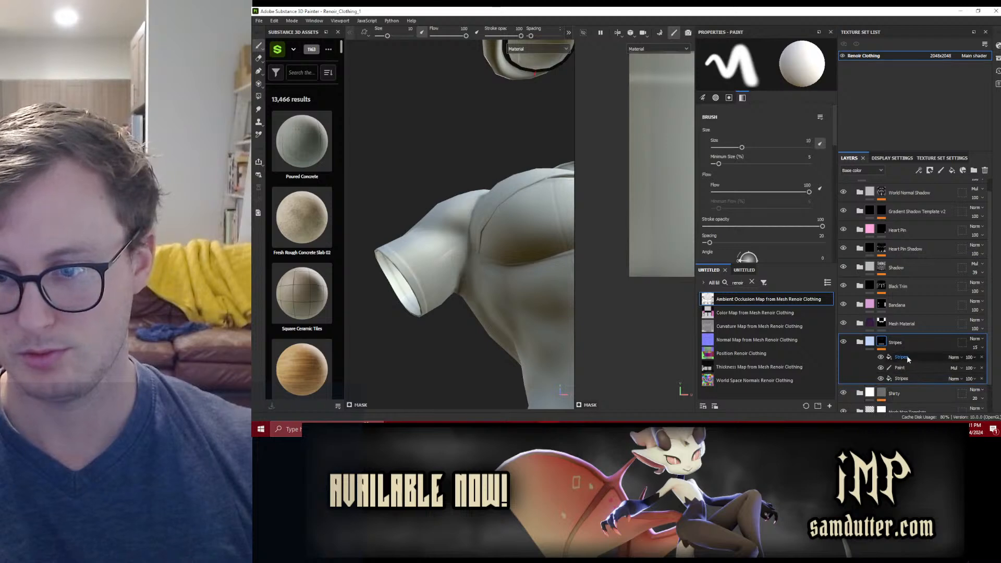
left_click(905, 357)
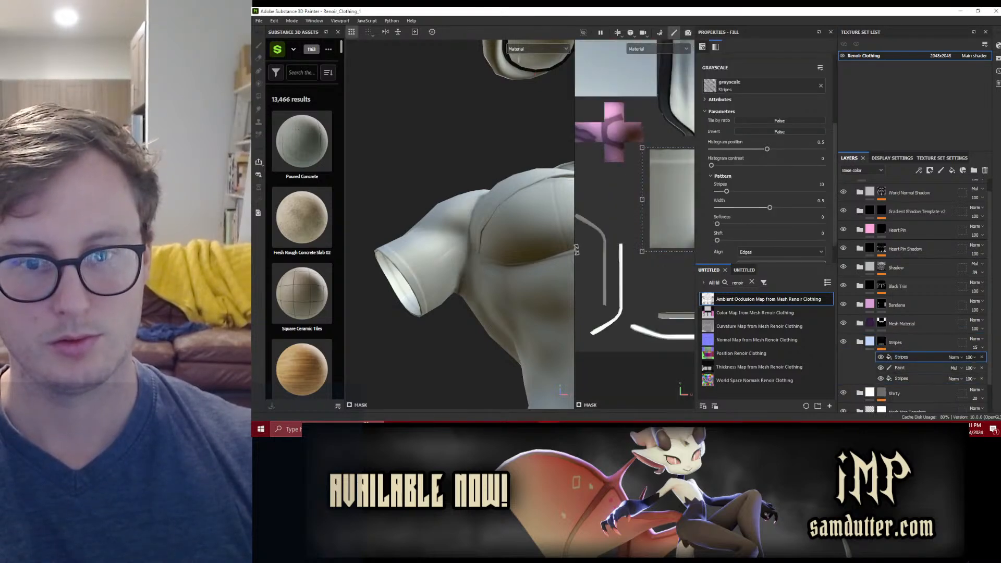
left_click_drag(574, 249, 410, 245)
scroll(515, 218, "up", 2)
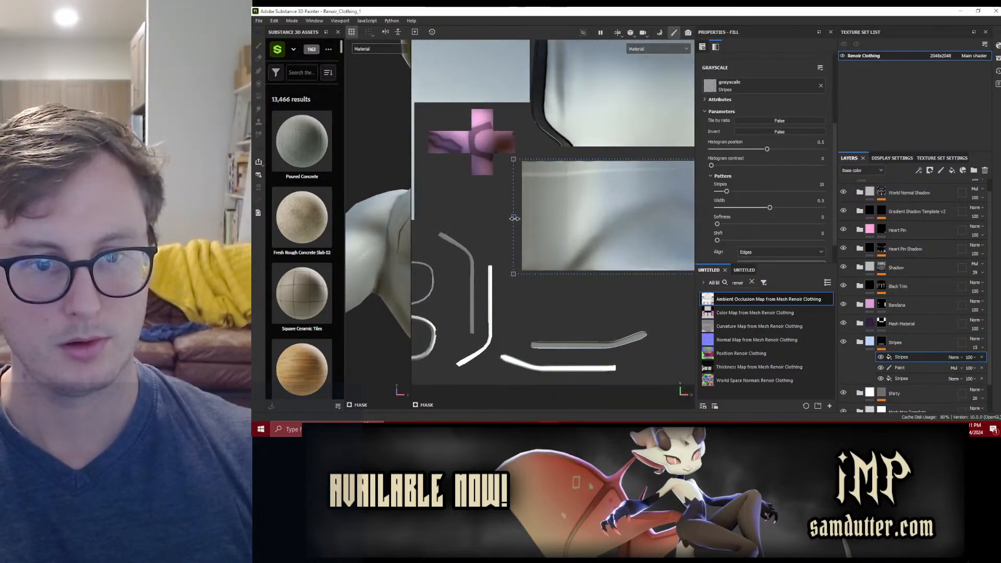
middle_click_drag(647, 211, 496, 219, "alt")
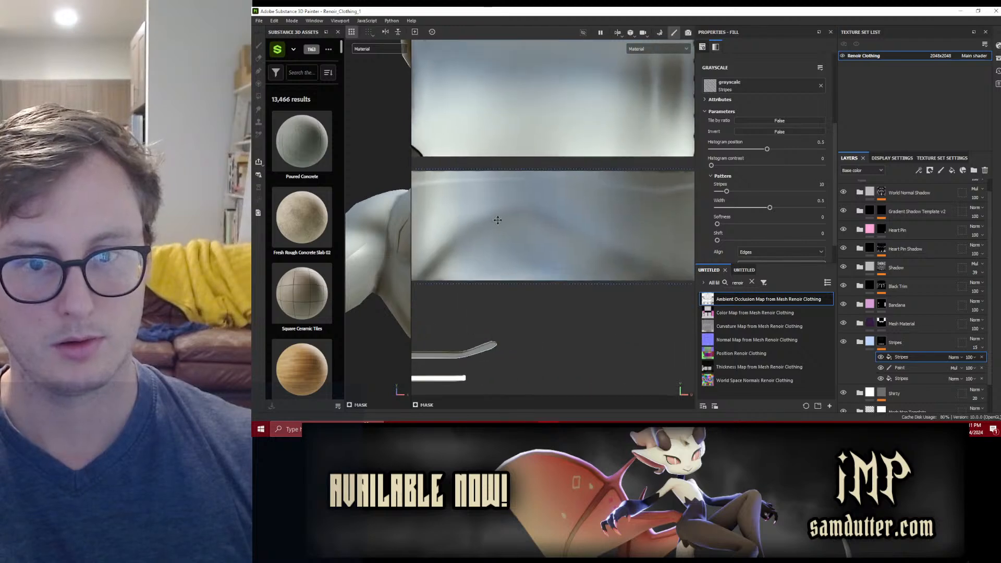
scroll(566, 218, "down", 3)
middle_click_drag(657, 221, 498, 218, "alt")
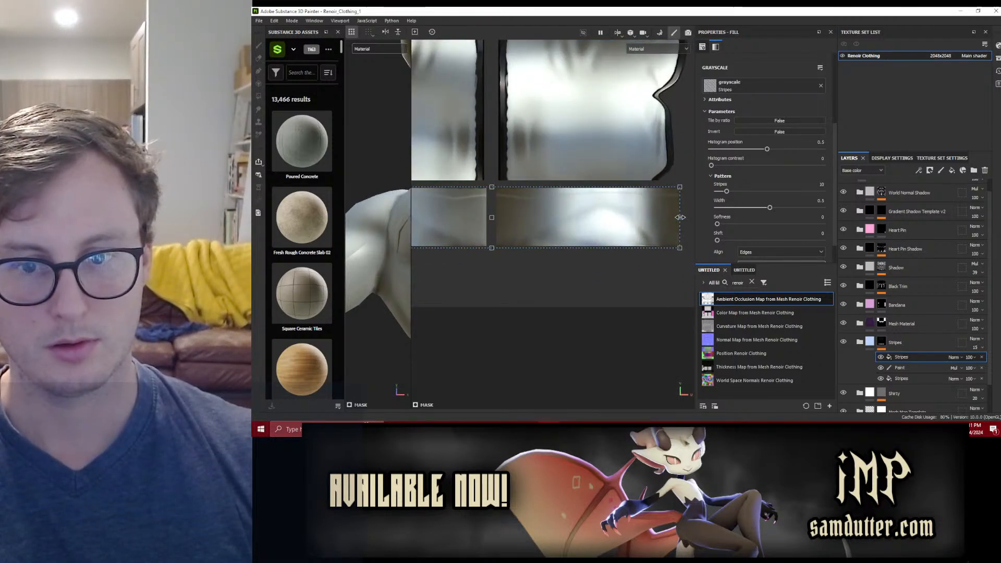
scroll(501, 221, "up", 5)
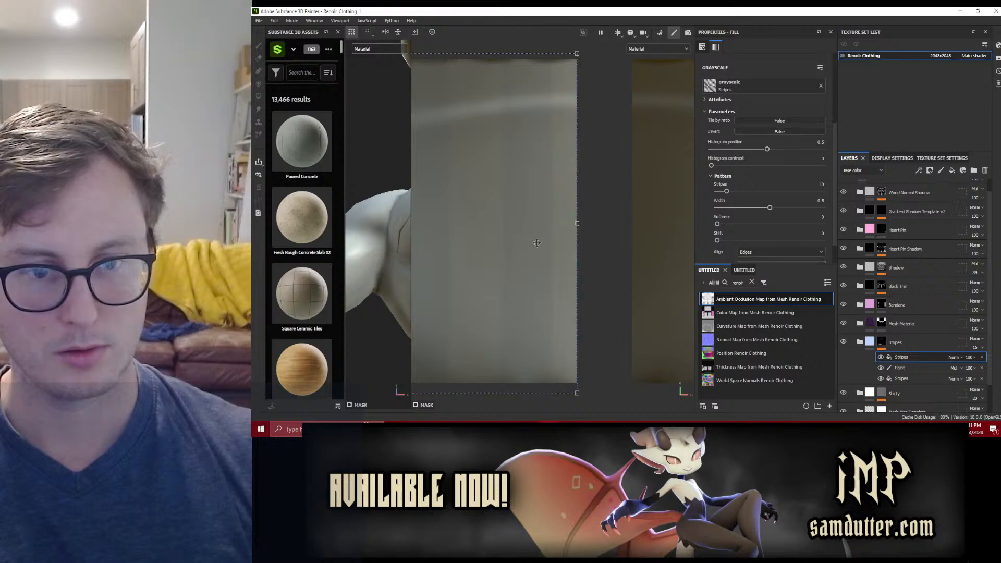
left_click_drag(411, 287, 530, 230)
scroll(531, 231, "down", 3)
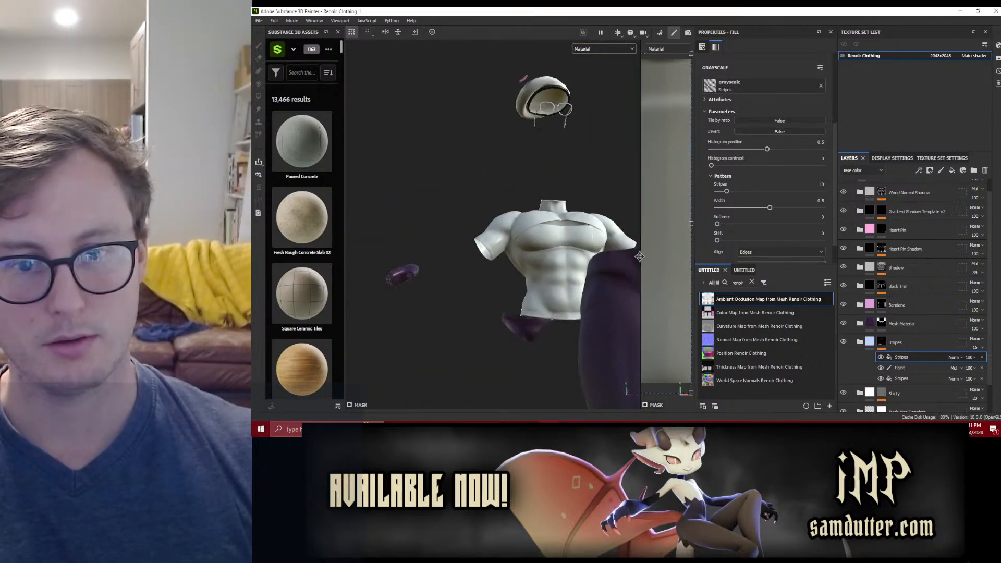
left_click_drag(640, 257, 399, 238)
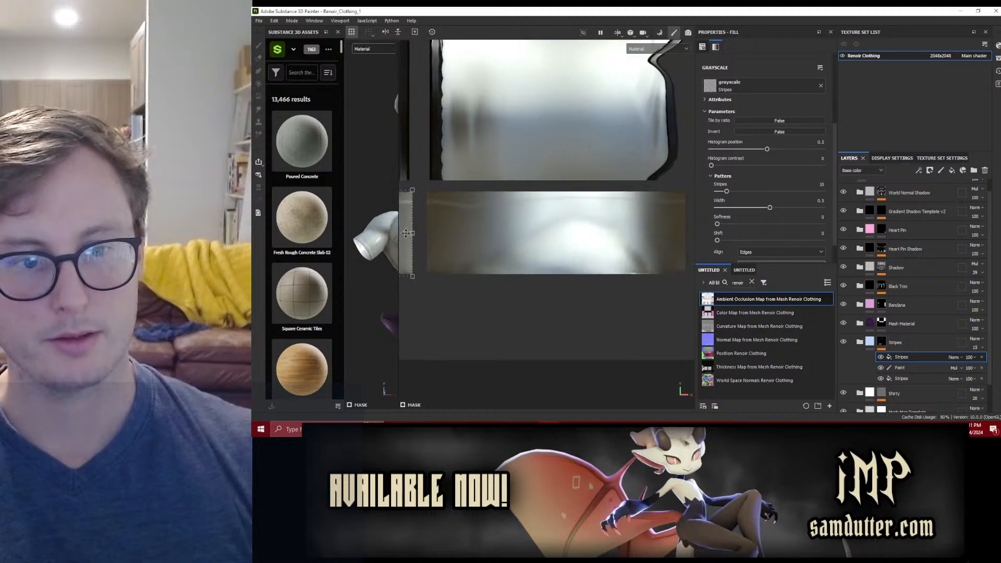
Step: Extend the upper Stripes fill's projection box over the wide collar UV strip, then enlarge the 3D view and inspect the shirt
middle_click_drag(674, 234, 573, 244, "alt")
scroll(579, 250, "up", 6)
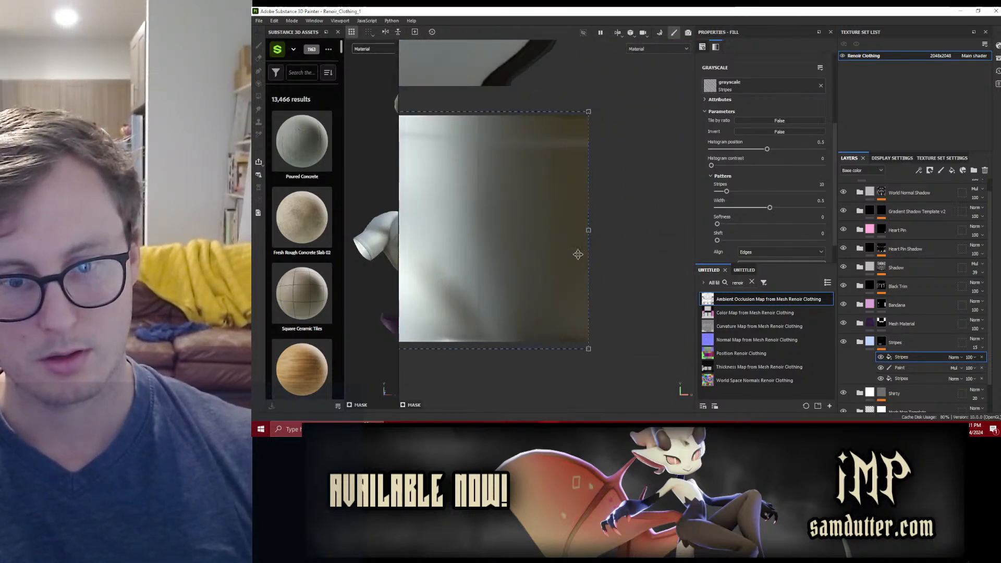
scroll(580, 253, "down", 2)
left_click_drag(399, 260, 575, 265)
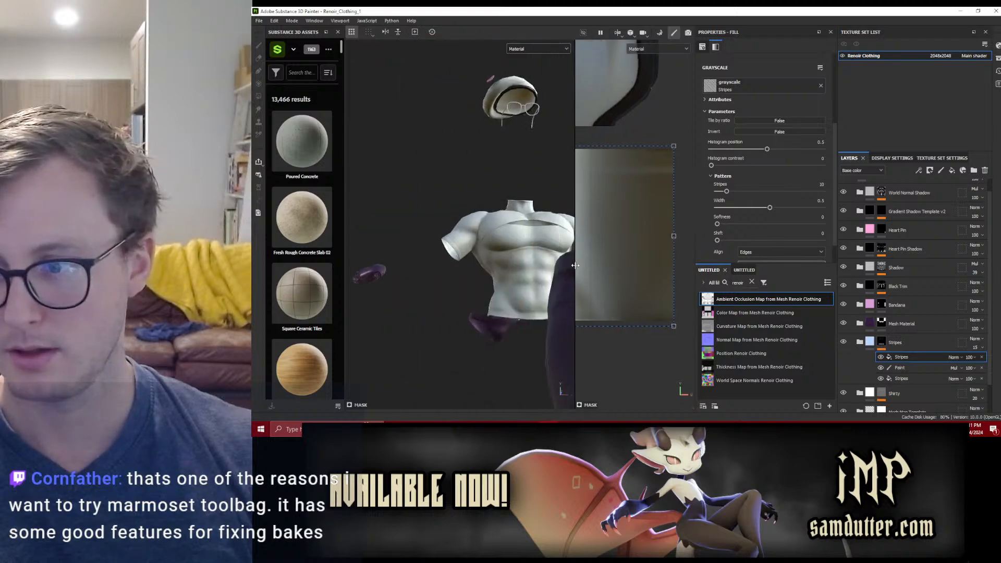
scroll(498, 272, "up", 4)
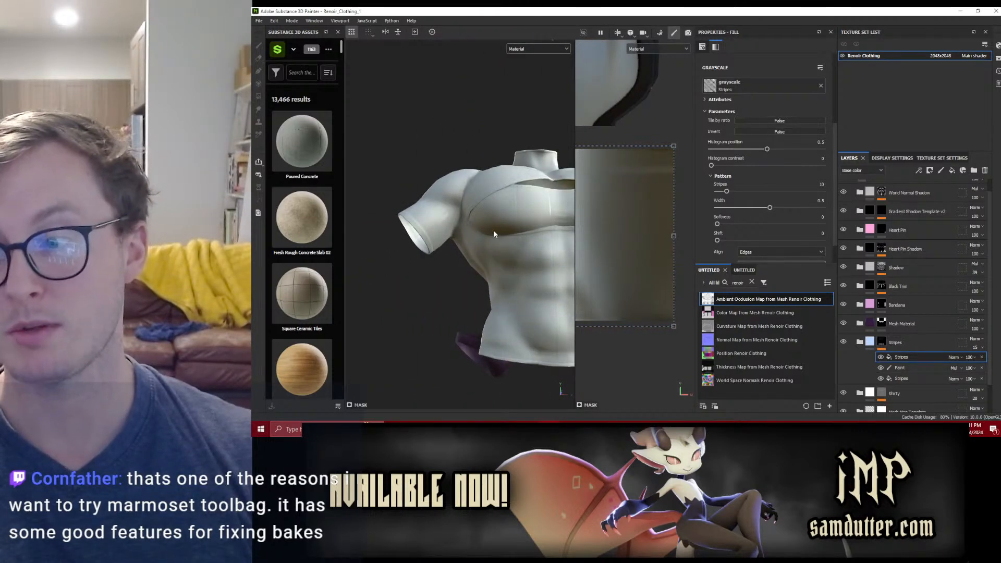
left_click_drag(494, 232, 487, 239, "alt")
middle_click_drag(486, 239, 504, 278, "alt")
scroll(503, 276, "up", 3)
left_click_drag(501, 275, 487, 255, "alt")
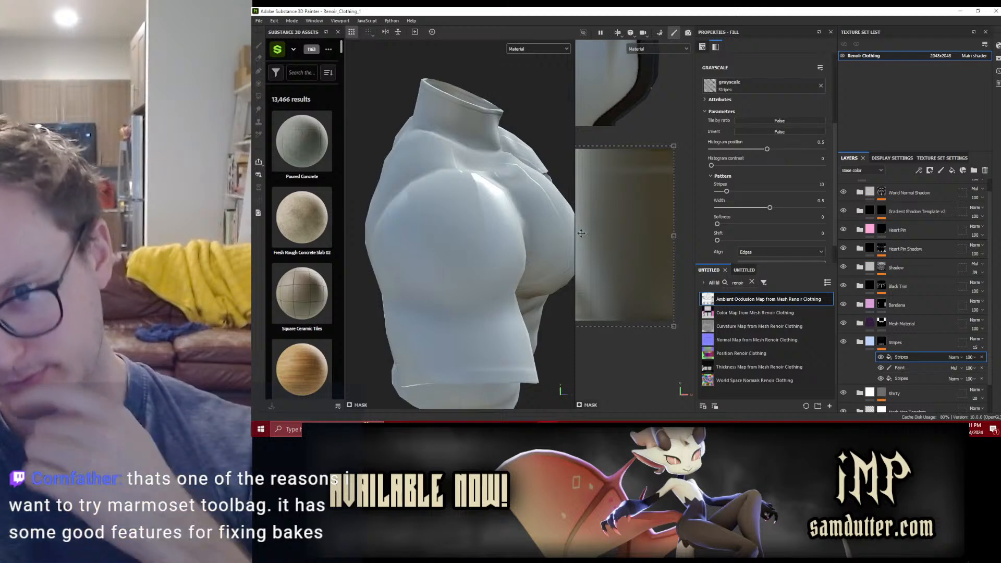
Step: Set the upper Stripes fill to 16 stripes with a width of 0.08 and check the collar in 3D
mouse_move(727, 195)
left_mouse_down()
mouse_move(737, 209)
mouse_move(725, 211)
left_mouse_up()
right_click_drag(553, 210, 469, 230, "alt")
left_click_drag(470, 230, 444, 279, "alt")
right_click_drag(443, 279, 533, 254, "alt")
left_click_drag(533, 255, 495, 219, "alt")
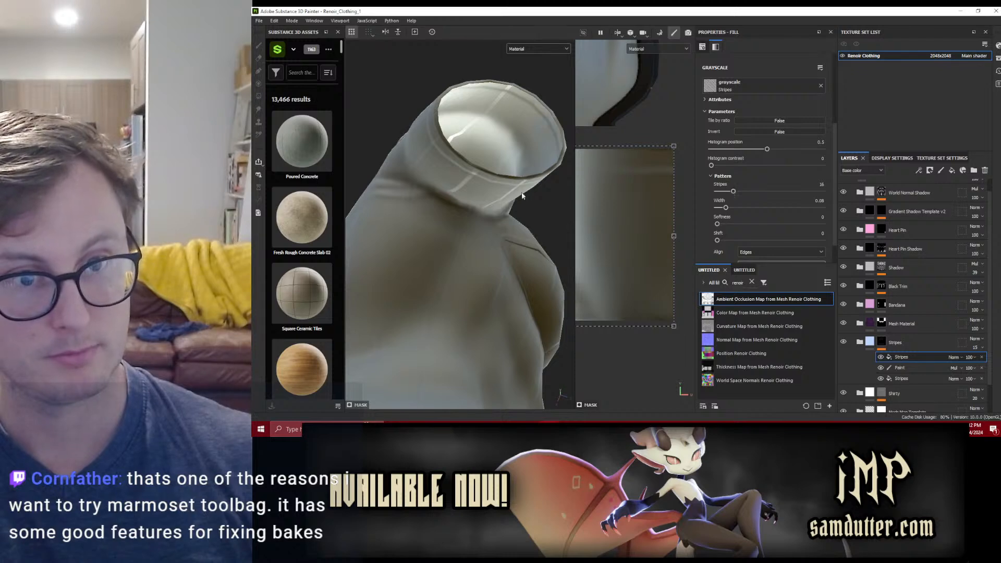
Step: Examine the collar stripes and the shoulder and armhole seams of the shirt from several angles
left_click_drag(524, 201, 490, 257, "alt")
right_click_drag(490, 257, 487, 205, "alt")
left_click_drag(488, 206, 429, 241, "alt")
right_click_drag(429, 242, 384, 224, "alt")
left_click_drag(384, 224, 521, 151, "alt")
scroll(462, 199, "up", 2)
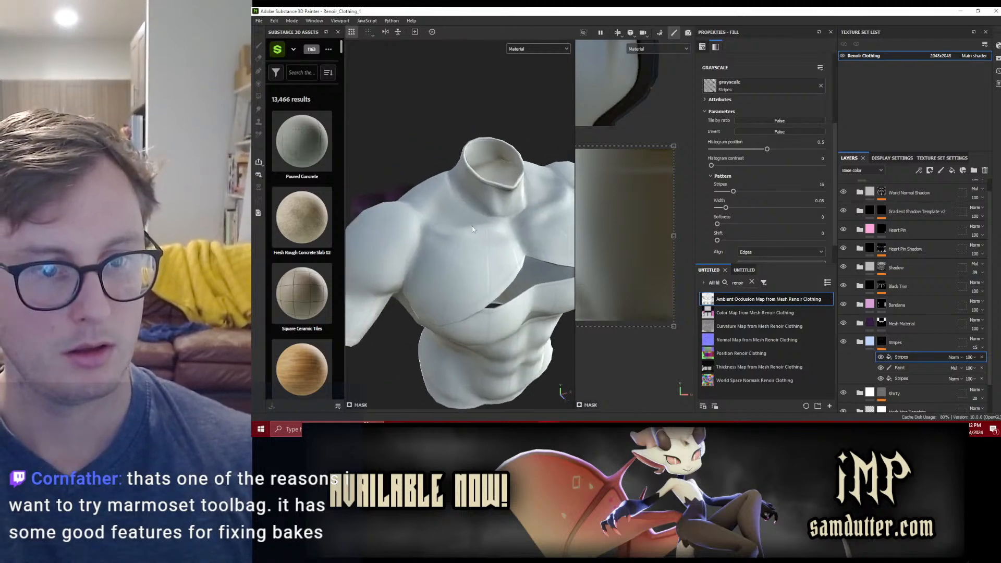
scroll(439, 239, "up", 2)
scroll(650, 183, "down", 8)
scroll(649, 183, "up", 6)
scroll(642, 208, "down", 3)
left_click_drag(493, 260, 480, 205, "alt")
scroll(498, 184, "down", 4)
scroll(481, 221, "up", 3)
middle_click_drag(482, 229, 486, 249, "alt")
left_click_drag(486, 248, 499, 225, "alt")
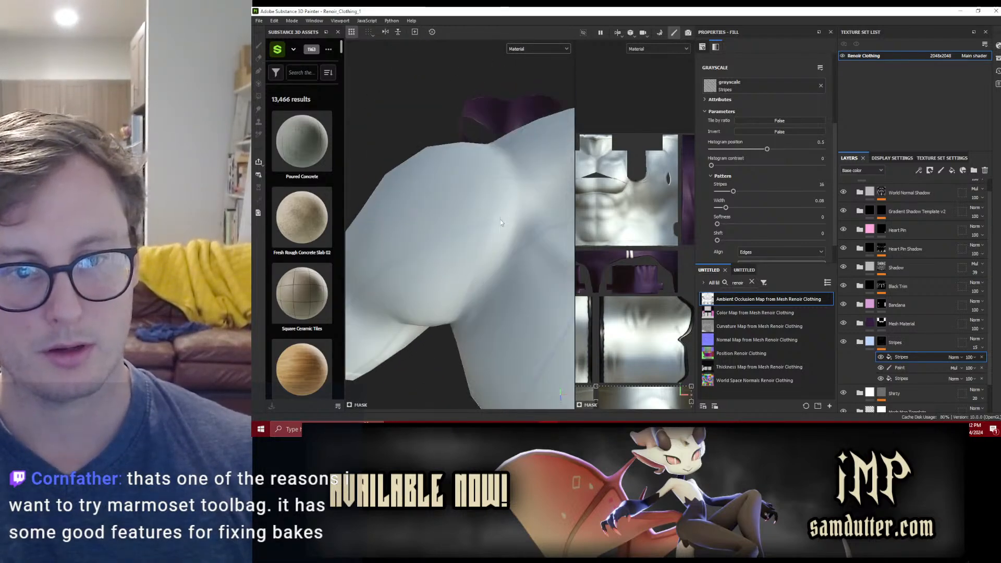
left_click_drag(458, 326, 471, 254, "alt")
scroll(487, 284, "up", 4)
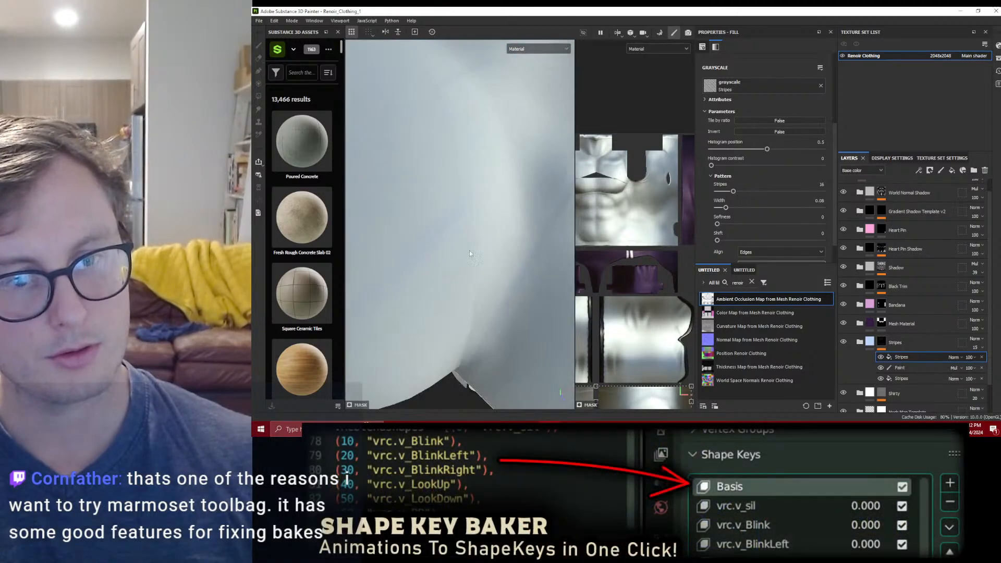
scroll(472, 204, "down", 3)
left_click_drag(470, 203, 465, 198, "alt")
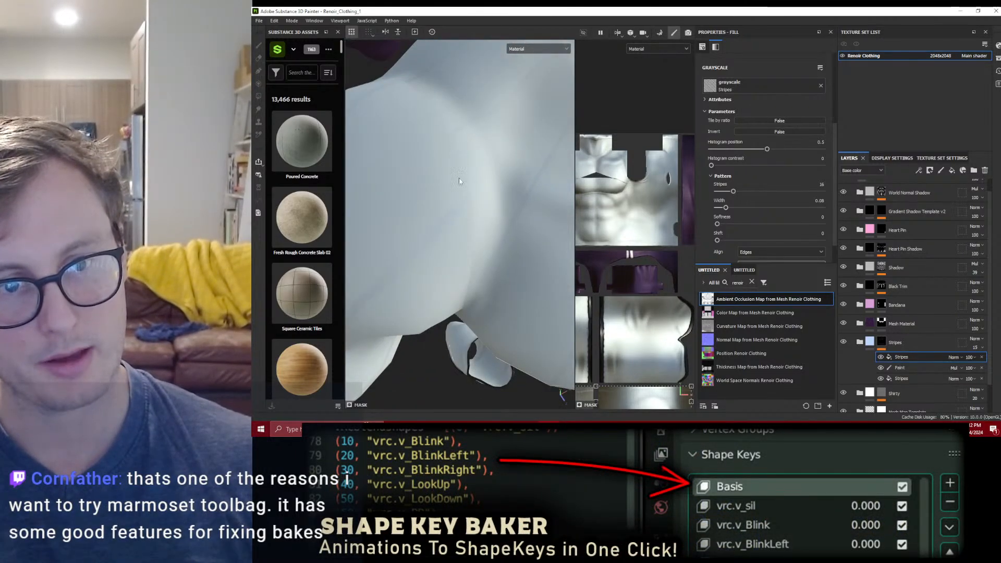
scroll(468, 206, "down", 4)
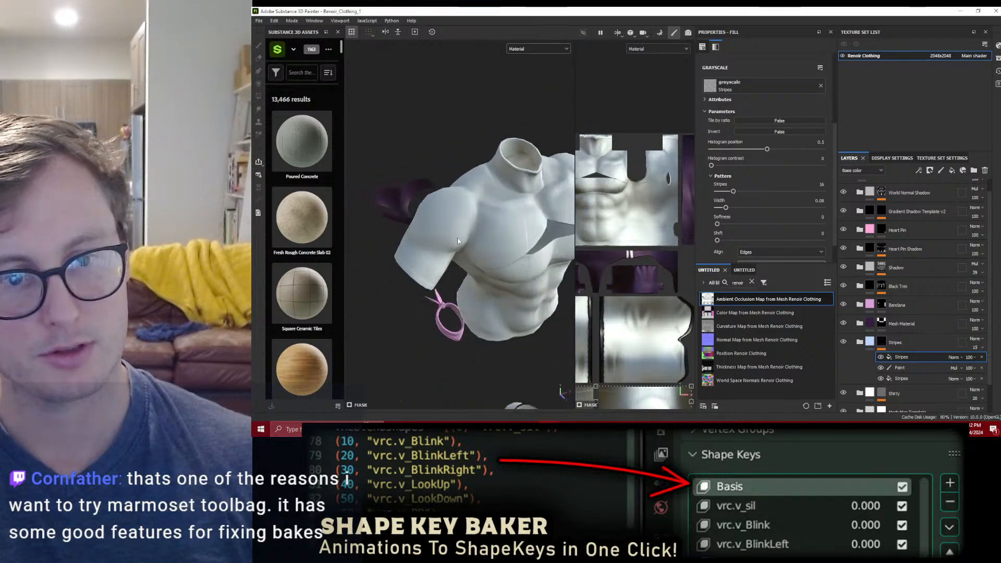
left_click_drag(468, 201, 461, 223, "alt")
scroll(461, 222, "up", 4)
left_click_drag(516, 259, 449, 209, "alt")
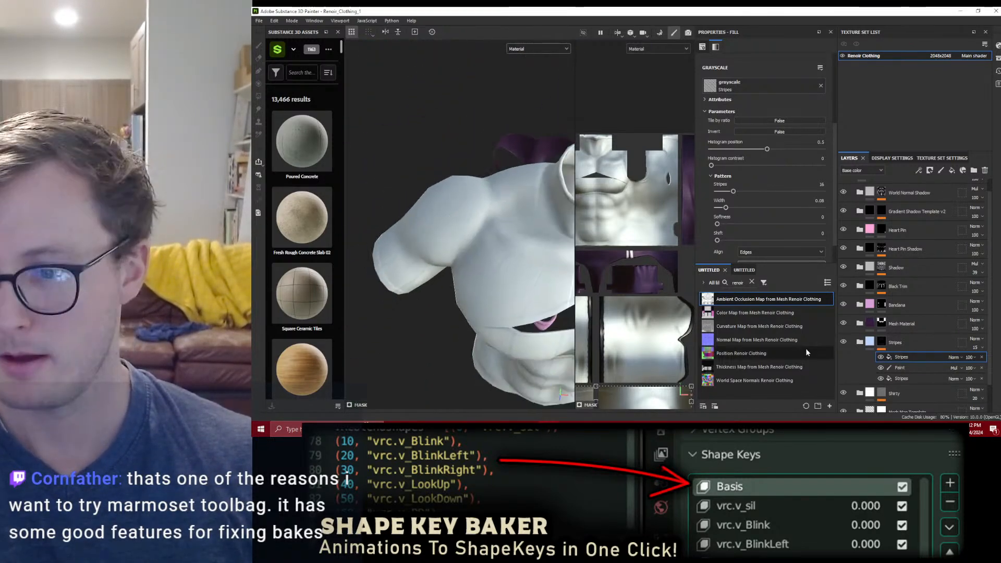
Step: Find the Template Flat smart material, place it above the Stripes group, and rename the new group Shirt Seam
left_click(871, 344)
left_click(744, 270)
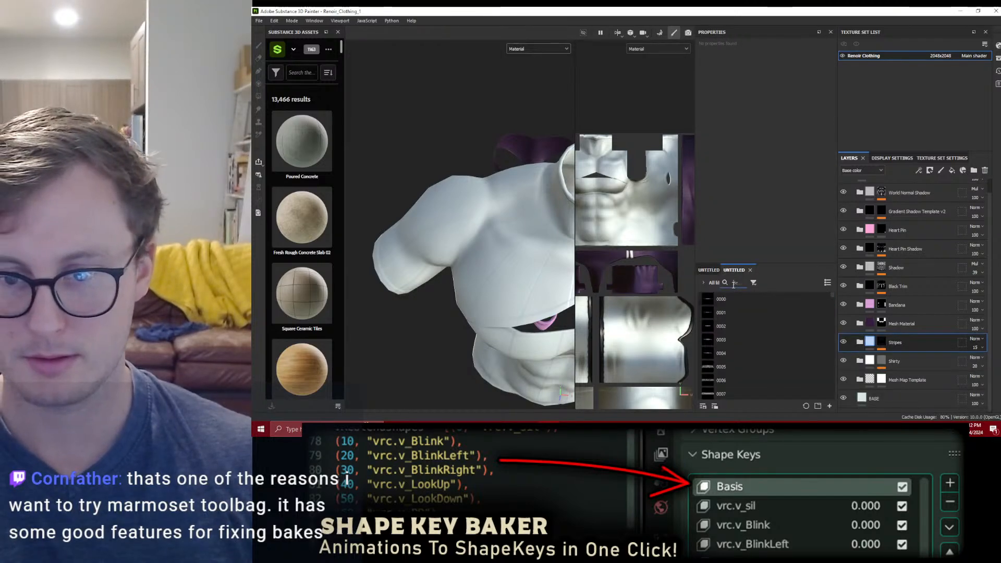
left_click(734, 283)
type("template flat")
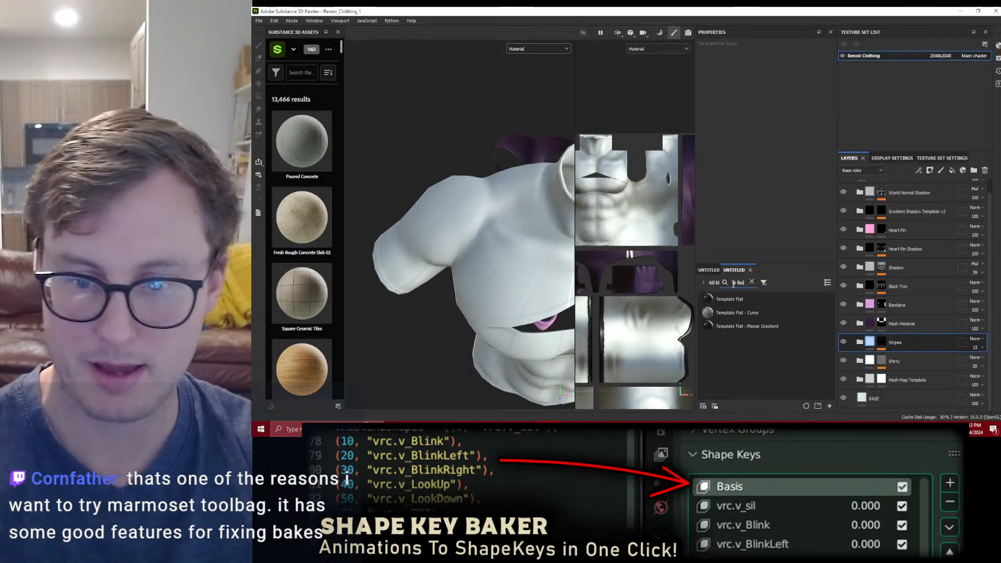
left_click(727, 305)
left_click_drag(908, 332, 908, 338)
double_click(905, 343)
type("Shirt Seam")
key("Return")
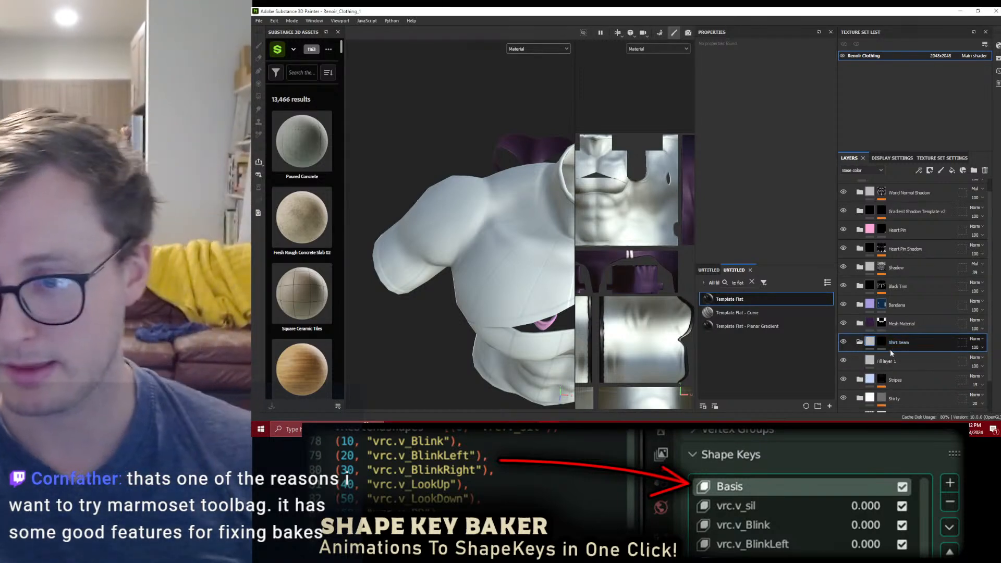
right_click(885, 343)
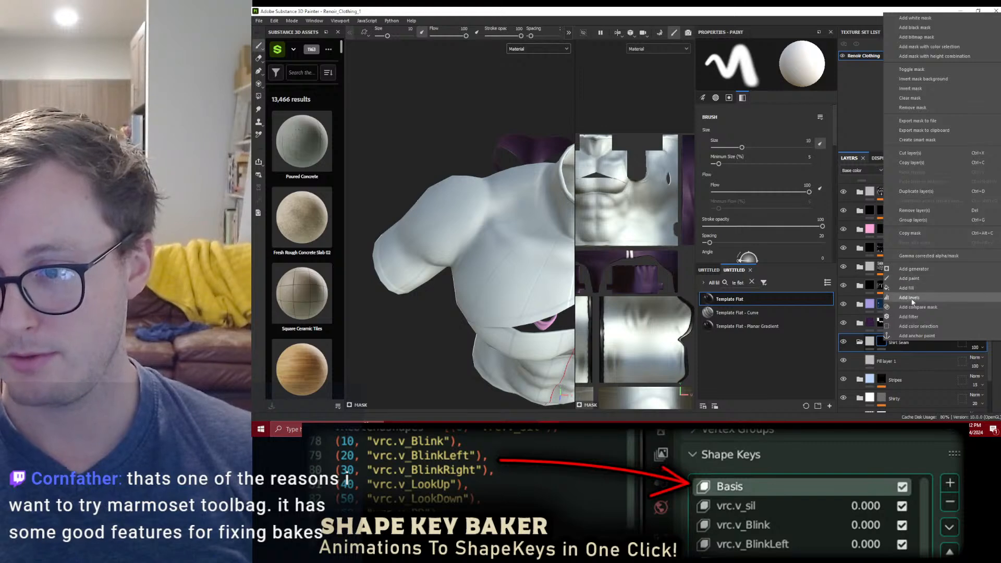
left_click(910, 290)
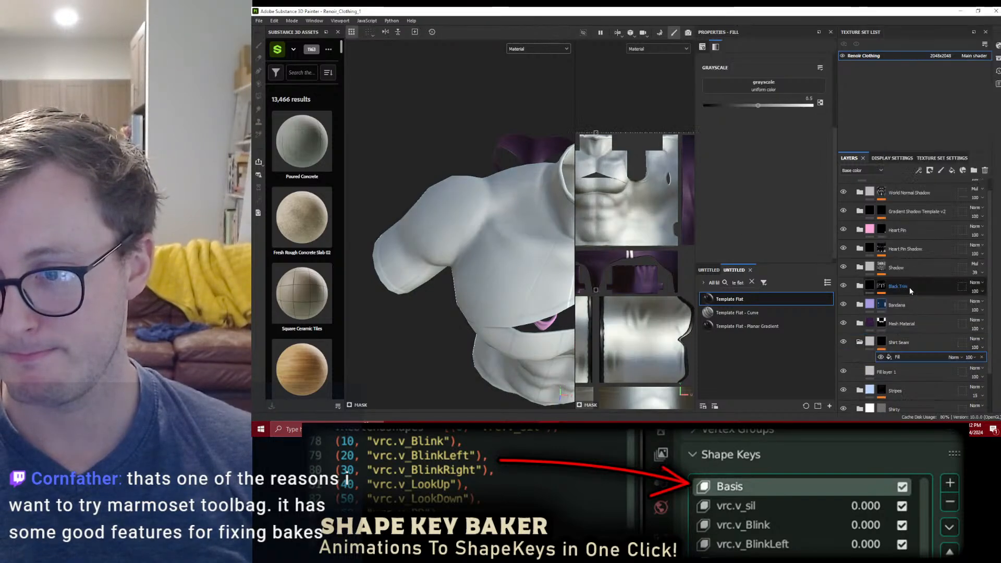
key("ctrl+z")
right_click(885, 341)
left_click(910, 269)
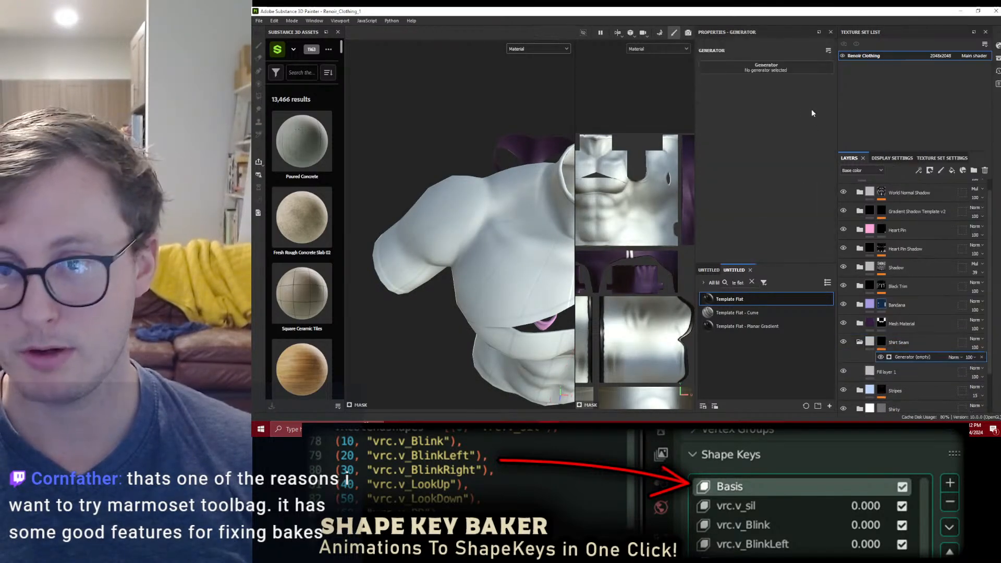
left_click(807, 67)
key("ctrl+z")
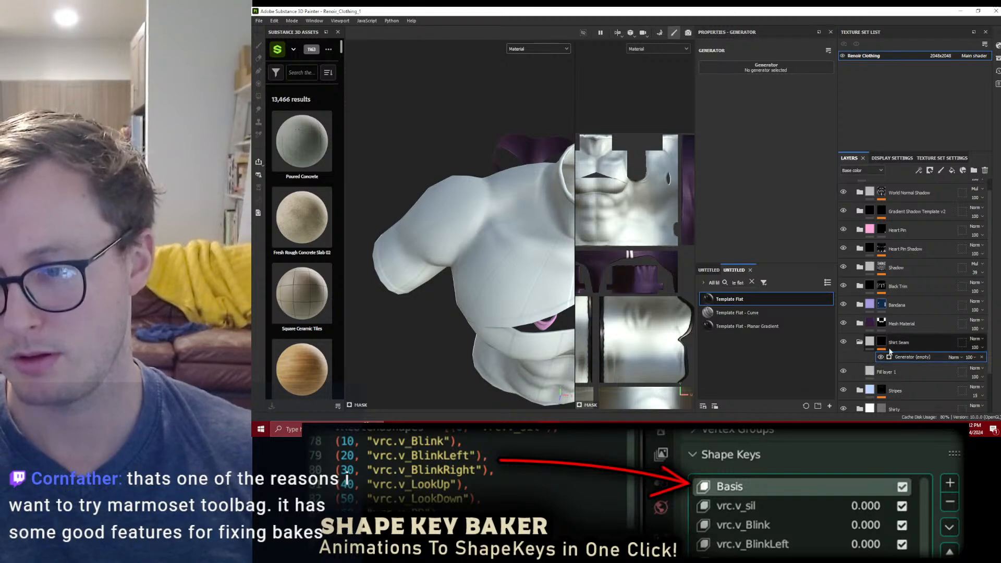
Step: Add a filter to the Shirt Seam mask and choose Bevel
right_click(884, 342)
left_click(911, 320)
left_click(803, 68)
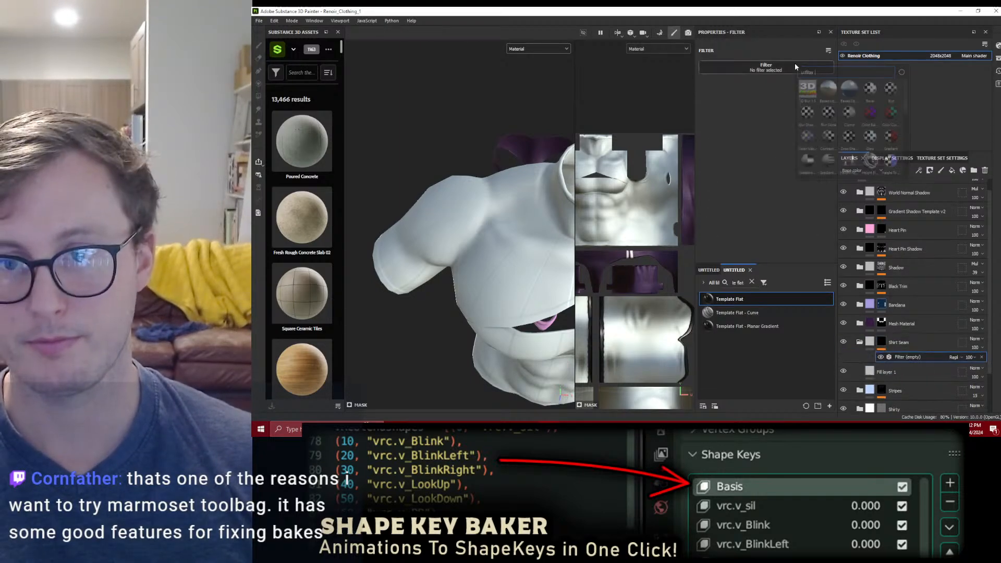
left_click(869, 93)
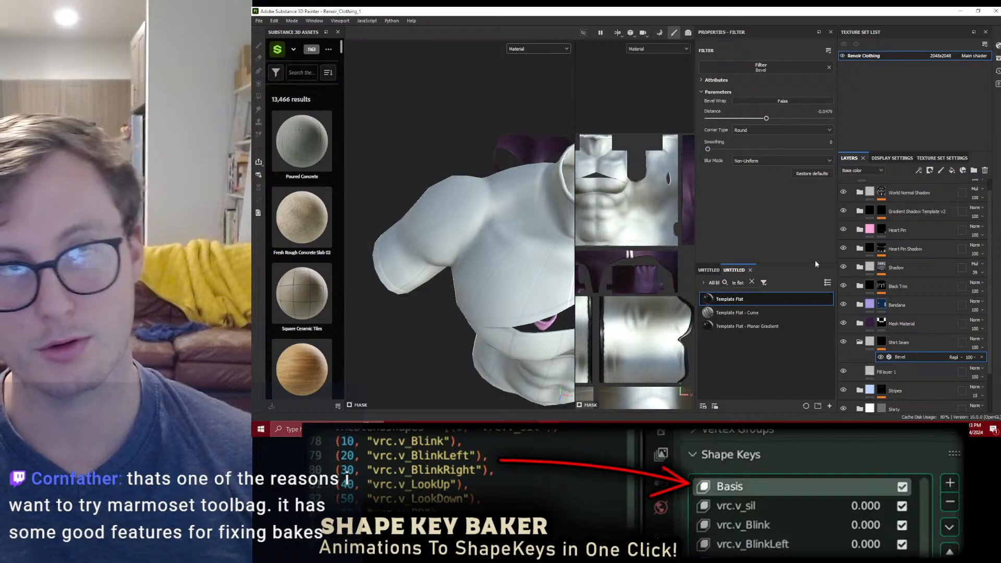
Step: Fill the UV shells with white in the Shirt Seam mask using the Polygon Fill tool
left_click(882, 342)
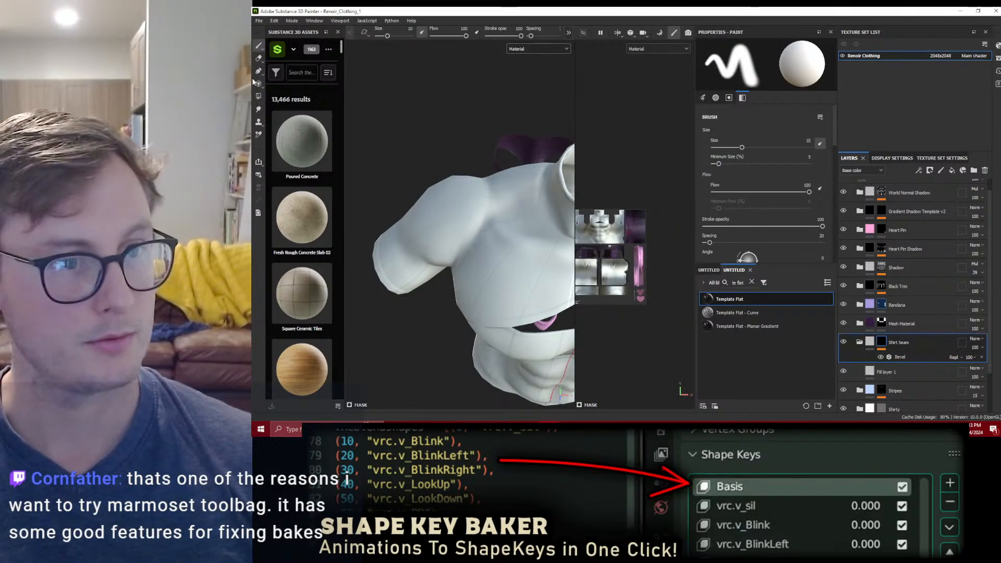
left_click(259, 96)
middle_click_drag(587, 194, 629, 181, "alt")
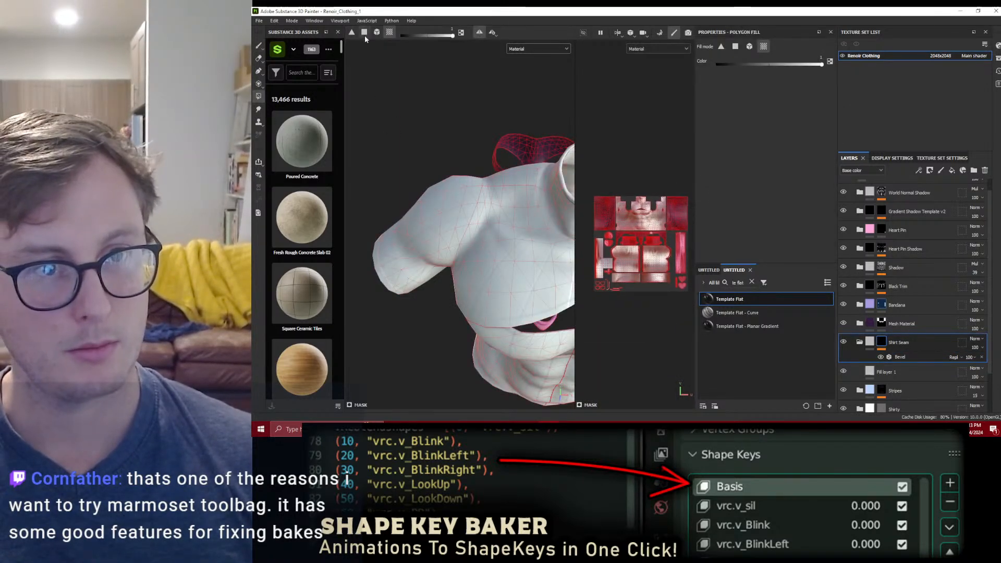
Step: Set the Bevel filter's blending mode to Subtract, its distance to -0.018 and its smoothing to 0.4
left_click(901, 357)
left_click_drag(754, 118, 767, 119)
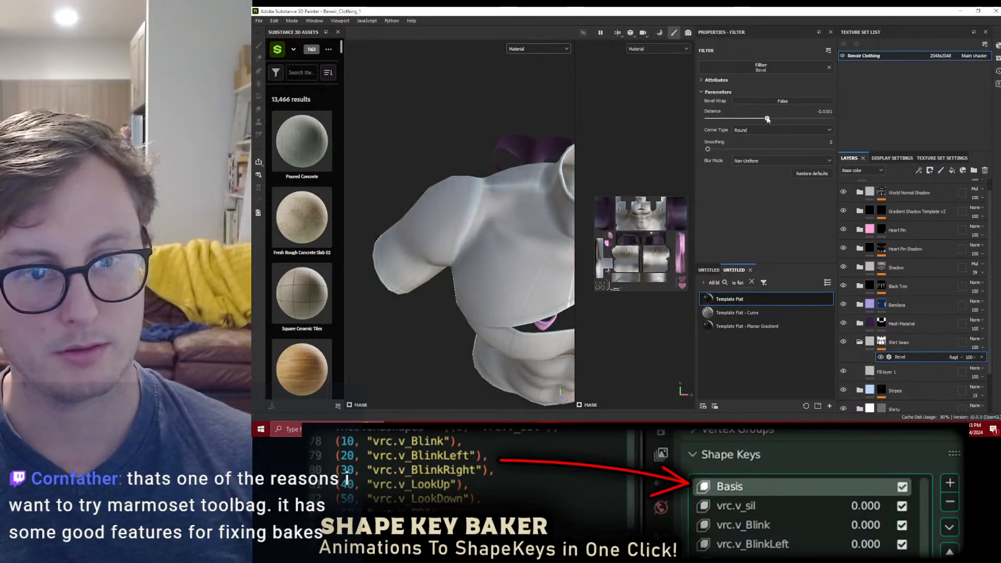
left_click(953, 357)
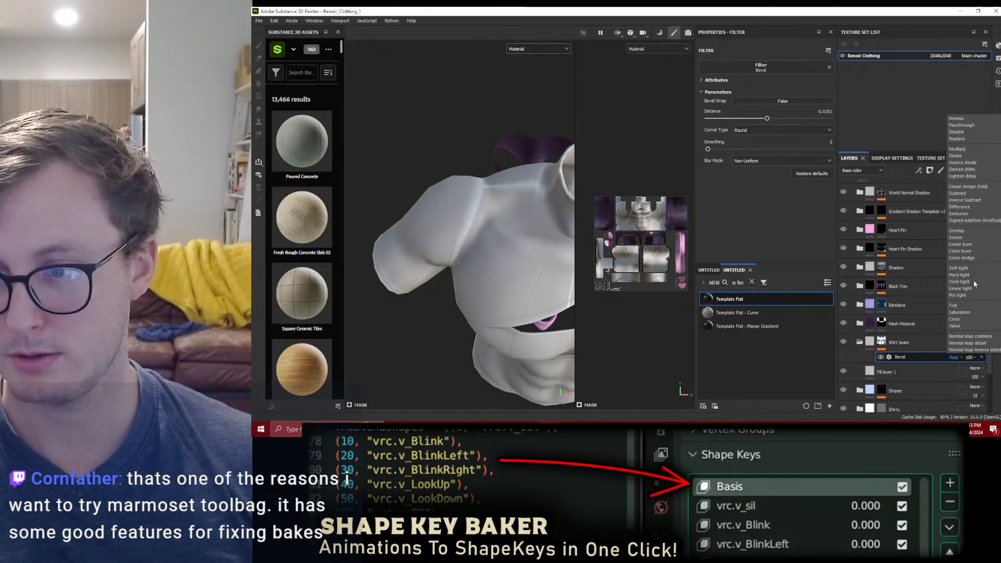
left_click(970, 193)
mouse_move(766, 121)
left_mouse_down()
mouse_move(756, 121)
mouse_move(768, 122)
left_mouse_up()
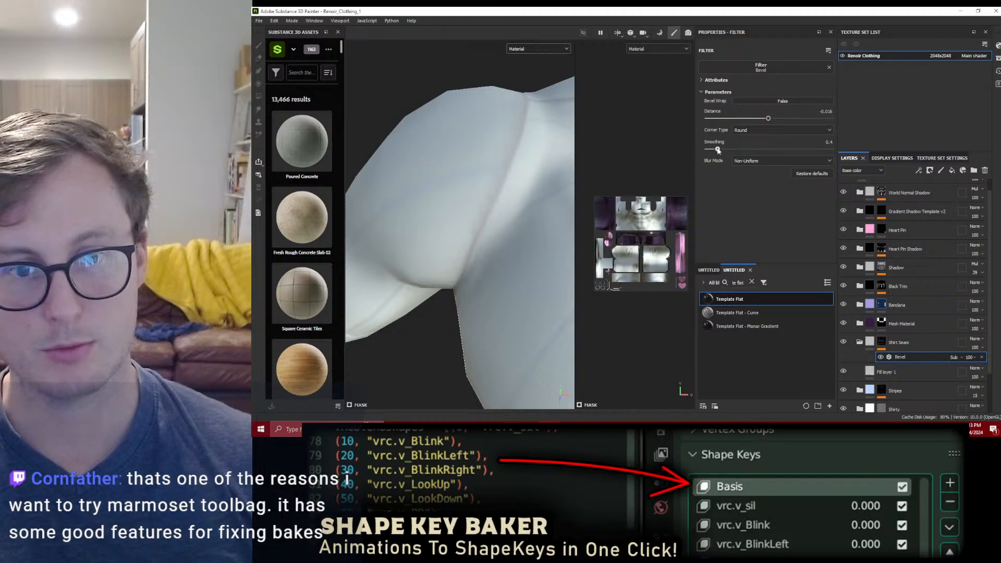
scroll(501, 199, "down", 3)
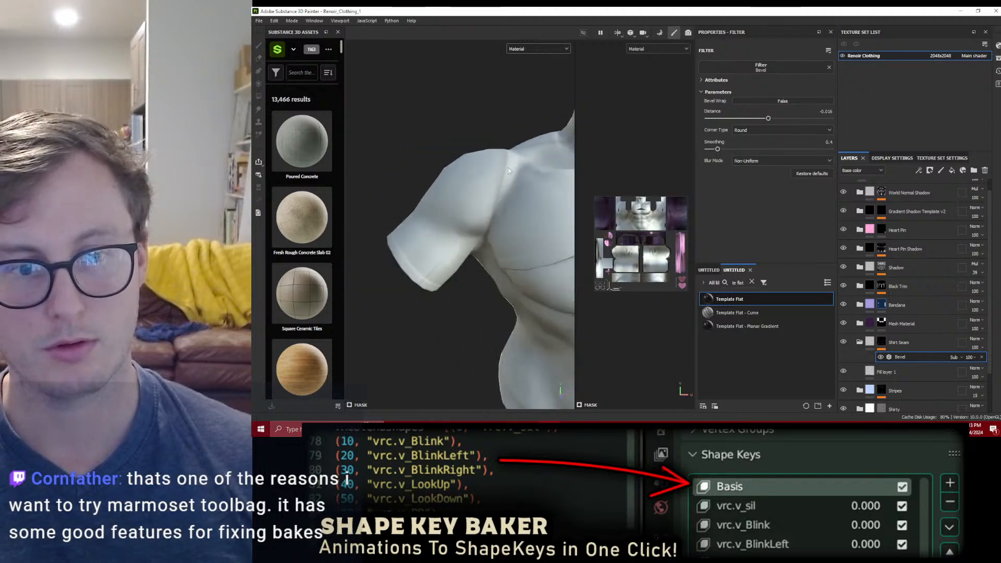
Step: Add a Paint effect above Bevel in the Shirt Seam mask, set it to Multiply, and fill the whole mesh with black
right_click(911, 359)
left_click(920, 297)
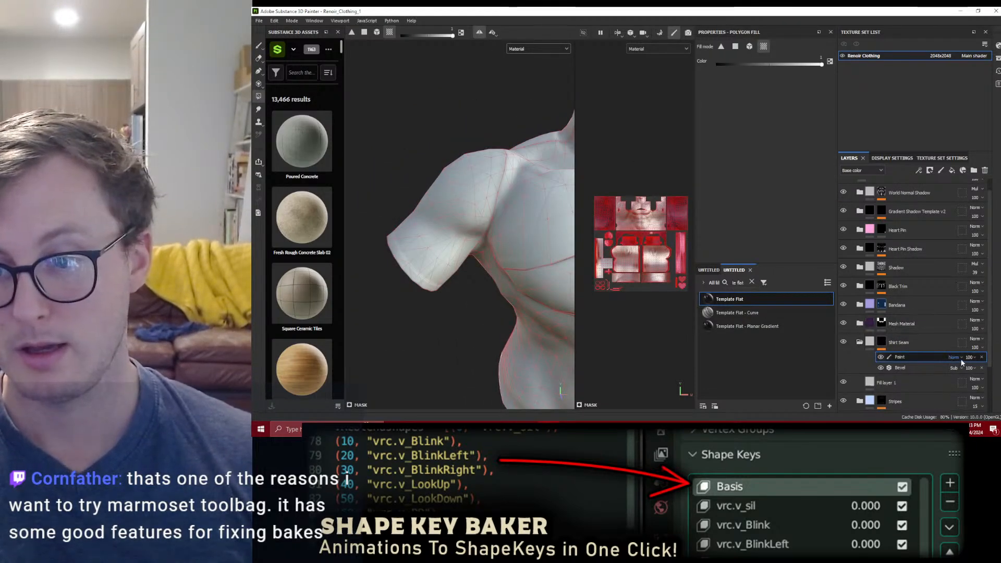
left_click(958, 357)
left_click(959, 149)
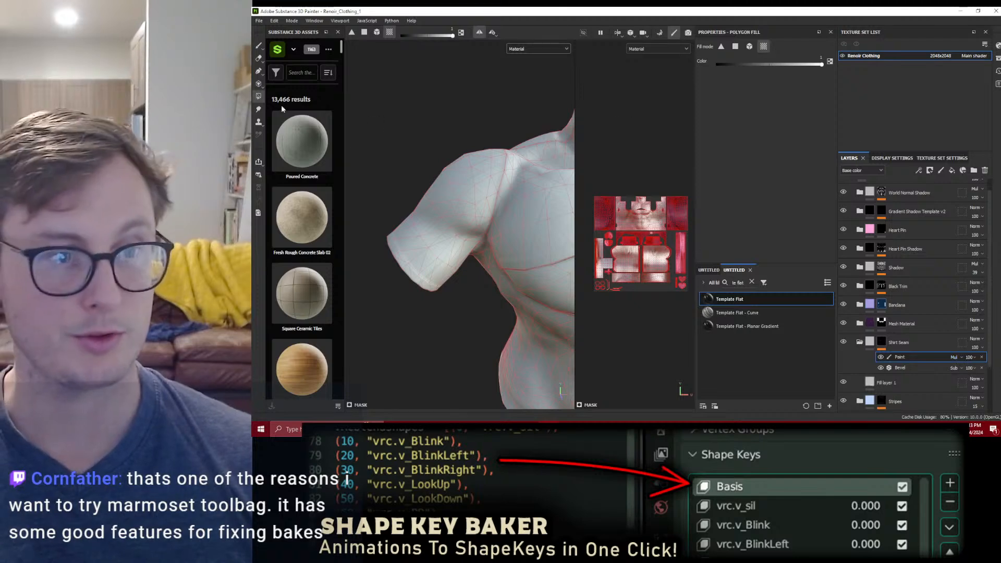
scroll(490, 205, "down", 6)
left_click_drag(468, 187, 574, 330)
left_click_drag(427, 134, 548, 306)
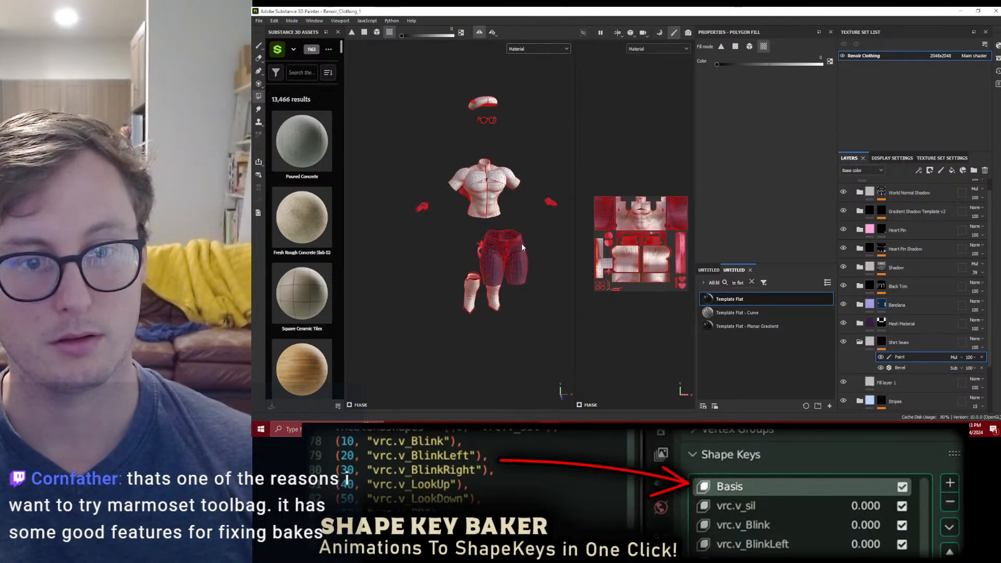
Step: Paint white along the shirt's armhole seam in the Shirt Seam mask with a smaller brush of about size 5
key("1")
scroll(440, 201, "up", 6)
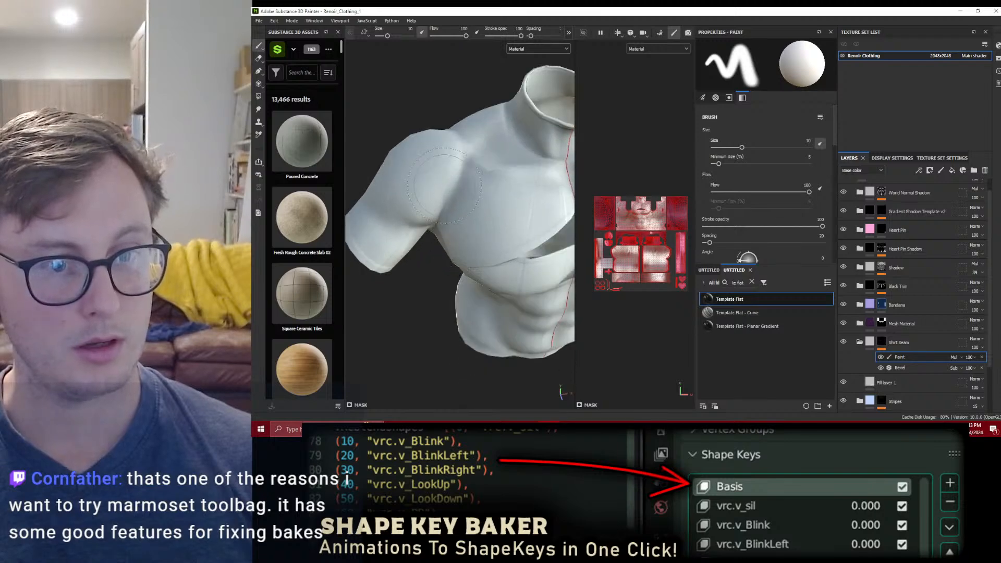
key("bracketleft")
key("bracketleft")
key("bracketleft")
key("bracketleft")
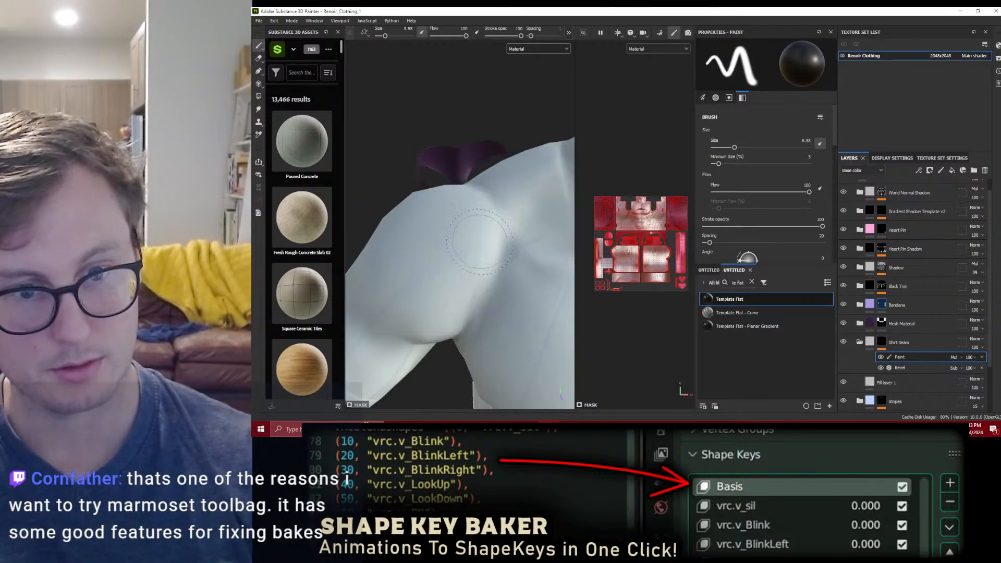
key("x")
left_click_drag(481, 261, 465, 175, "alt")
mouse_move(468, 248)
left_mouse_down("alt")
mouse_move(520, 151)
mouse_move(499, 145)
left_mouse_up("alt")
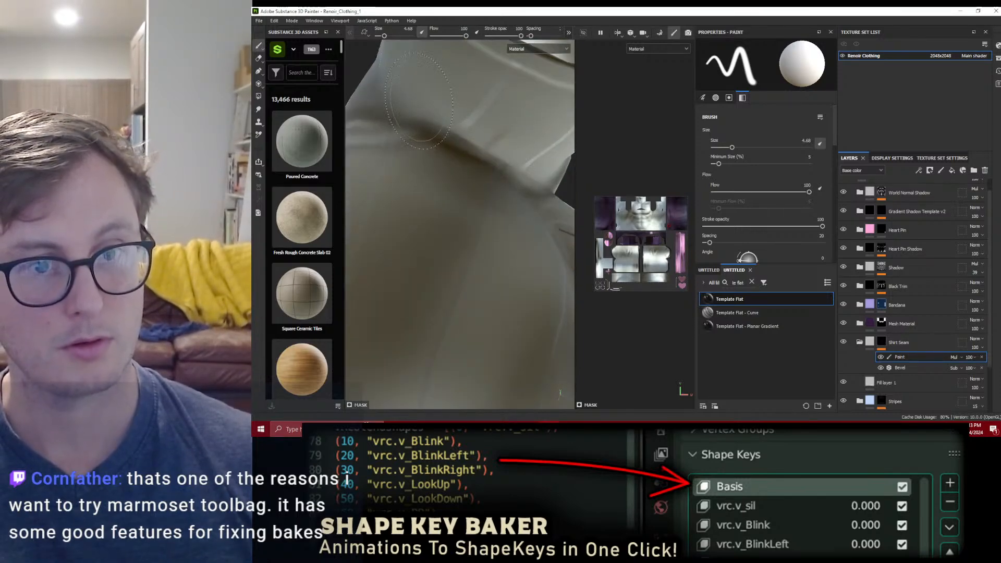
Step: Continue painting the armhole seam around the shoulder, alternating between white and black with a 4.68 brush
scroll(447, 145, "down", 3)
mouse_move(447, 146)
left_mouse_down("alt")
mouse_move(469, 175)
mouse_move(420, 147)
mouse_move(453, 165)
mouse_move(438, 156)
mouse_move(443, 169)
mouse_move(469, 152)
left_mouse_up("alt")
key("x")
key("x")
key("x")
mouse_move(490, 75)
left_mouse_down("alt")
mouse_move(422, 174)
mouse_move(393, 172)
left_mouse_up("alt")
key("x")
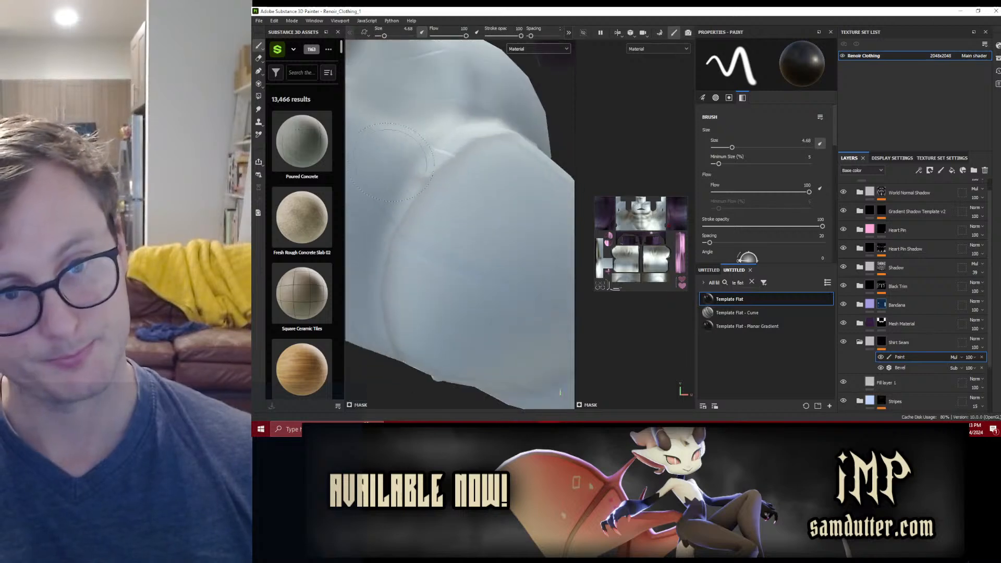
Step: Select Fill layer 1 in the Shirt Seam group and leave only its color channel enabled
left_click(886, 382)
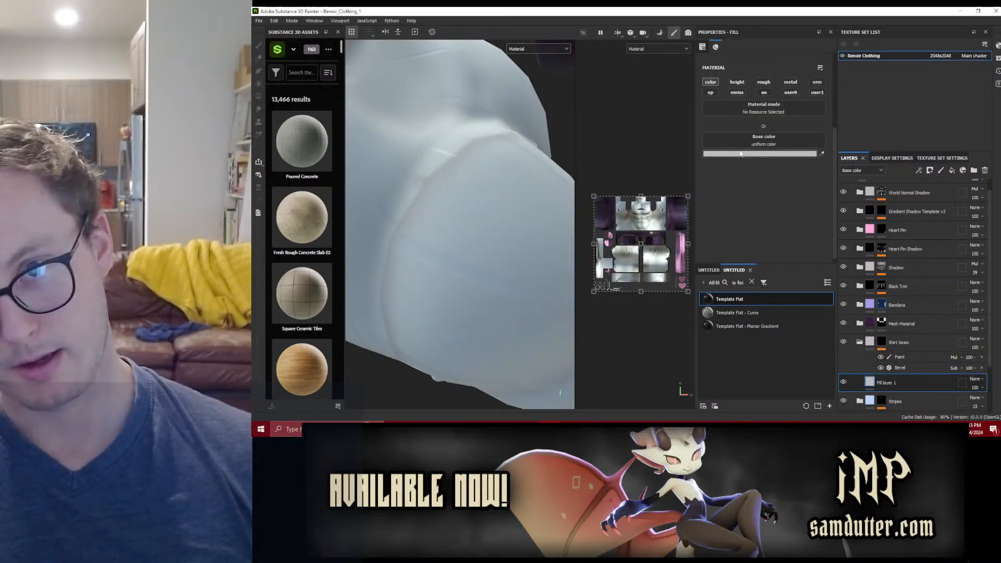
left_click(711, 82)
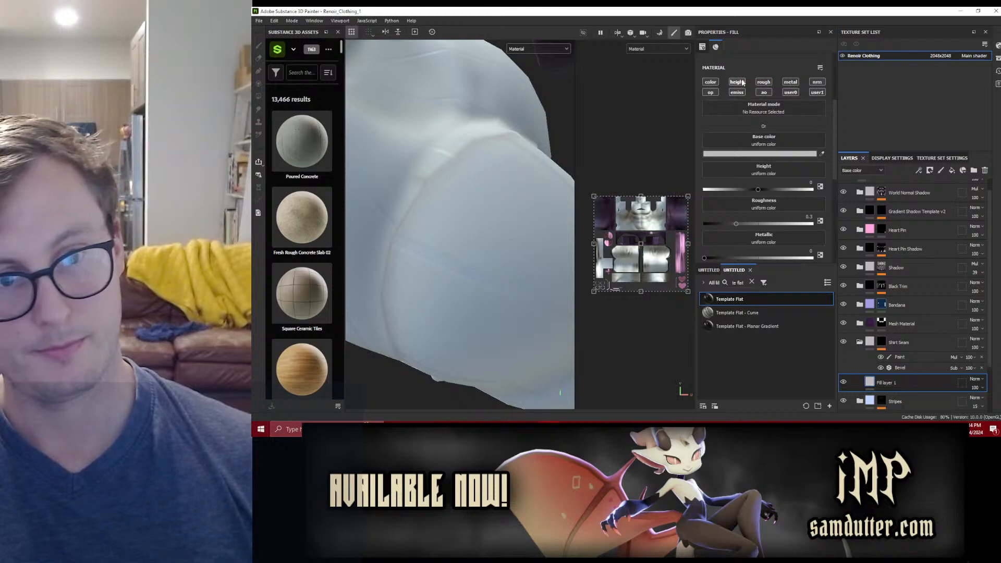
left_click(711, 83)
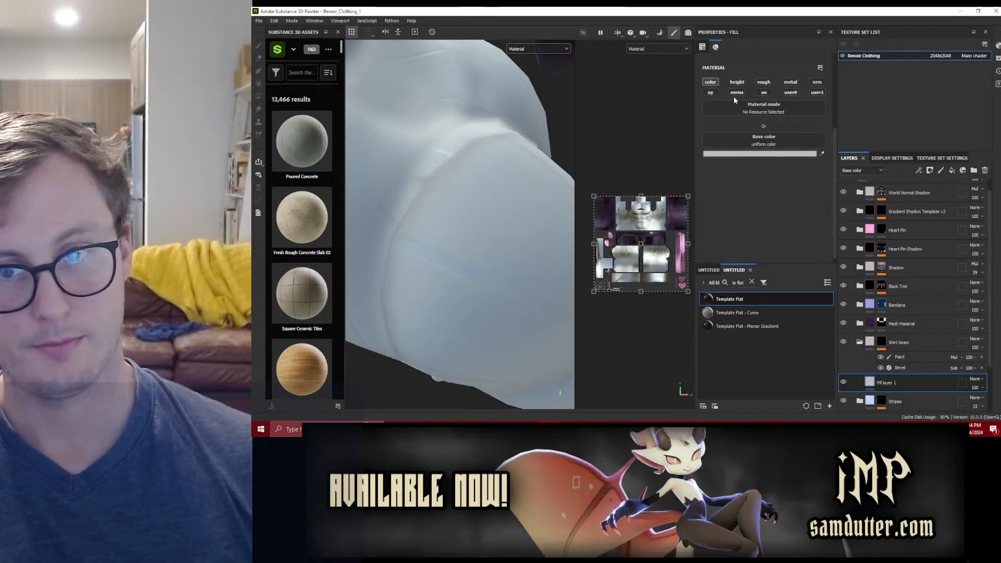
Step: Enable the height channel on Fill layer 1 in the Shirt Seam group and adjust its height slightly
left_click(742, 82)
left_click_drag(754, 160, 756, 160)
scroll(487, 204, "down", 4)
left_click_drag(486, 204, 474, 181, "alt")
scroll(487, 257, "up", 3)
left_click_drag(448, 247, 662, 161, "alt")
Step: Set the Shirt Seam mask's Bevel filter to a distance of 0.0032 and a smoothing of 0.21
left_click(912, 368)
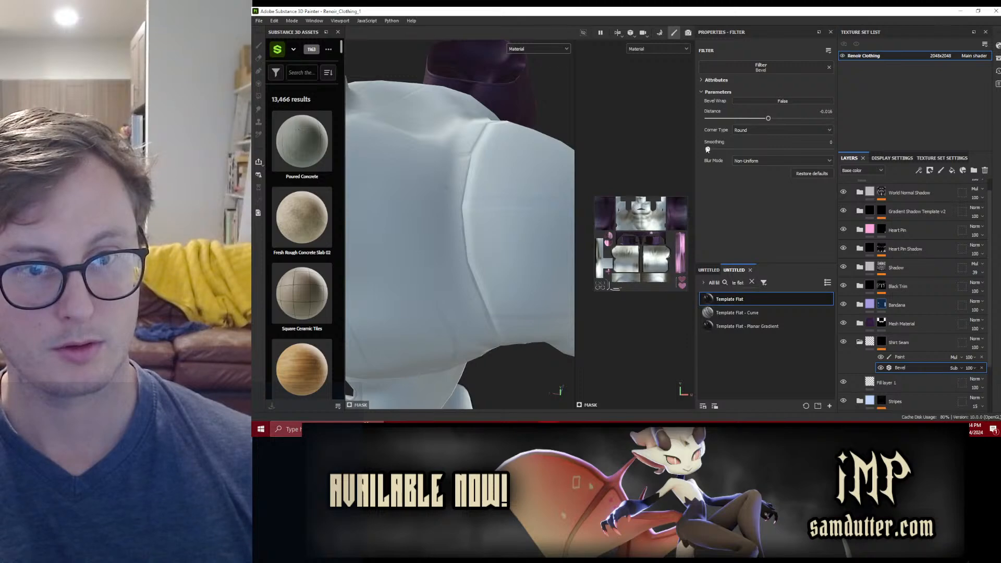
left_click_drag(768, 119, 770, 120)
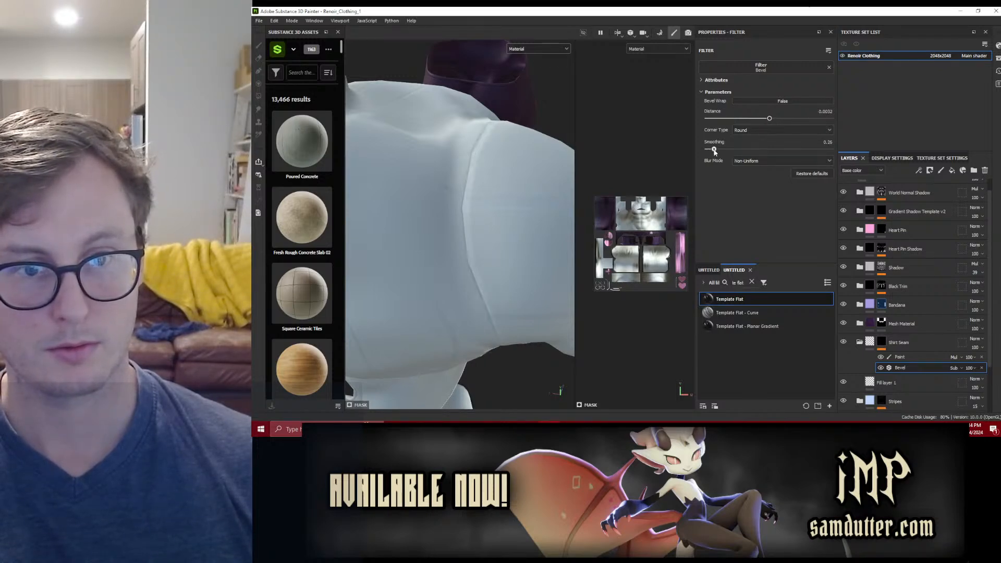
scroll(438, 179, "down", 5)
left_click_drag(433, 175, 483, 175, "alt")
scroll(507, 225, "down", 4)
mouse_move(508, 229)
left_mouse_down("alt")
mouse_move(472, 214)
mouse_move(489, 225)
left_mouse_up("alt")
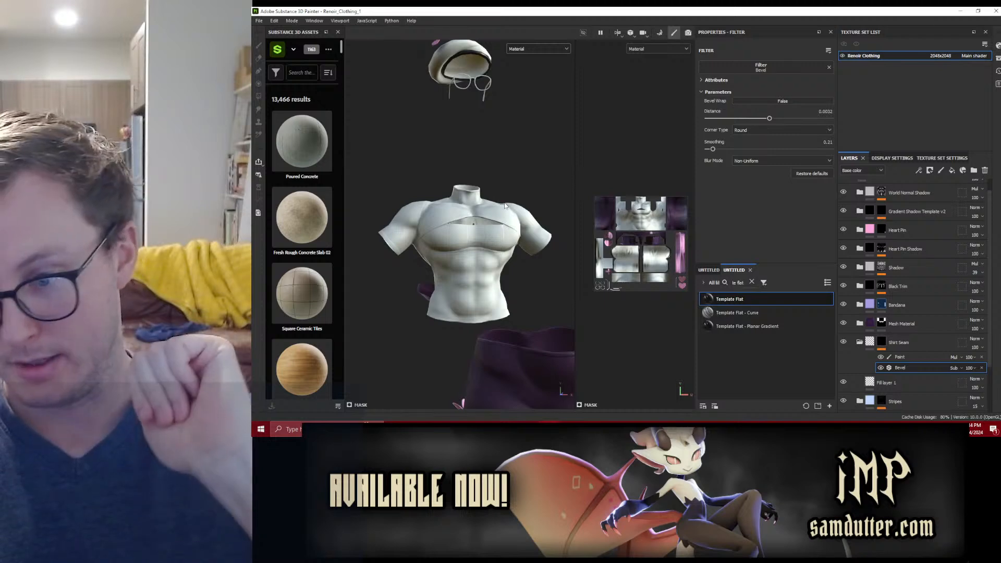
Step: Export all Renoir Clothing textures and save the export settings
left_click(258, 20)
left_click(288, 137)
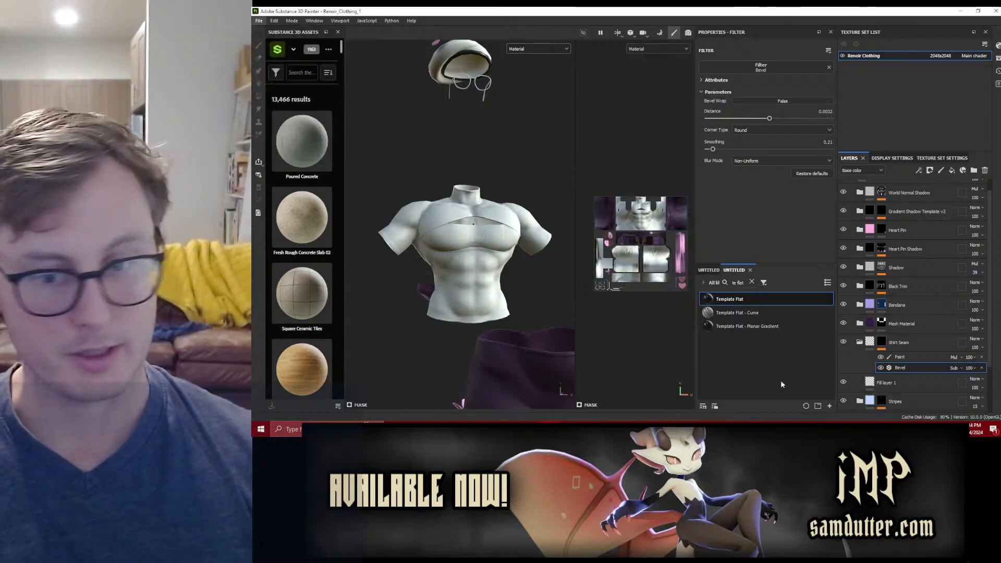
left_click(830, 357)
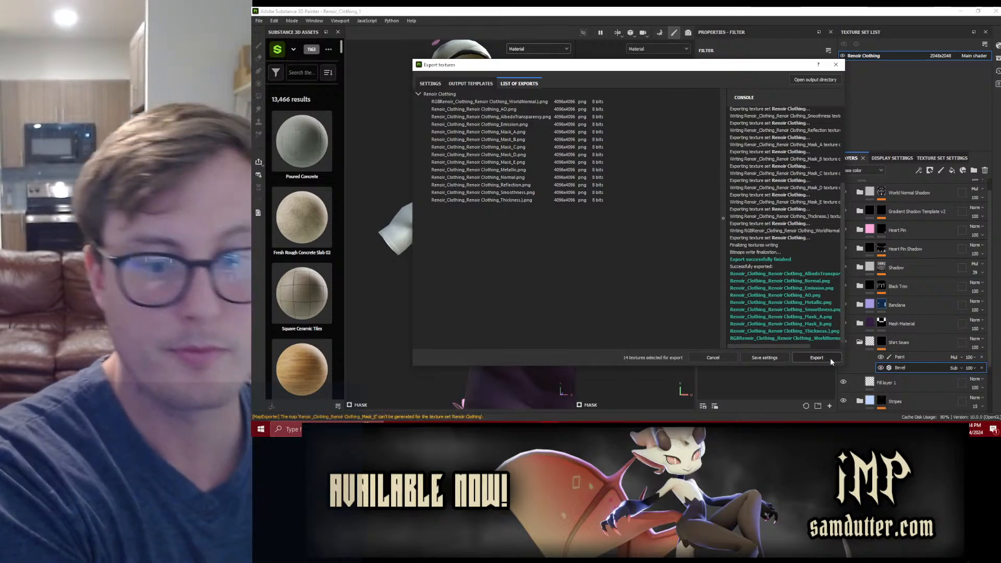
left_click(766, 358)
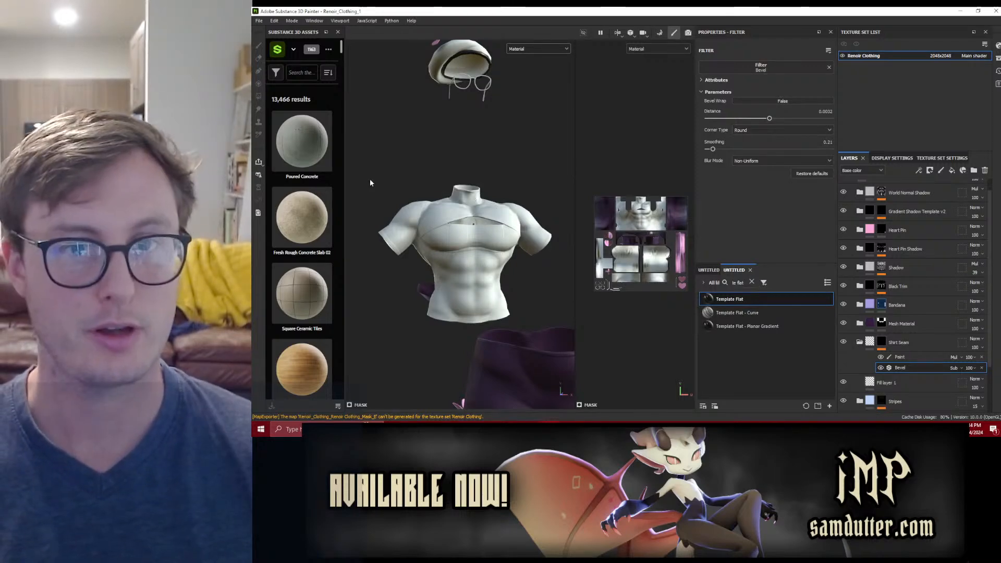
Step: Open the recent project Renoir_Body_01.spp
left_click(260, 21)
mouse_move(282, 47)
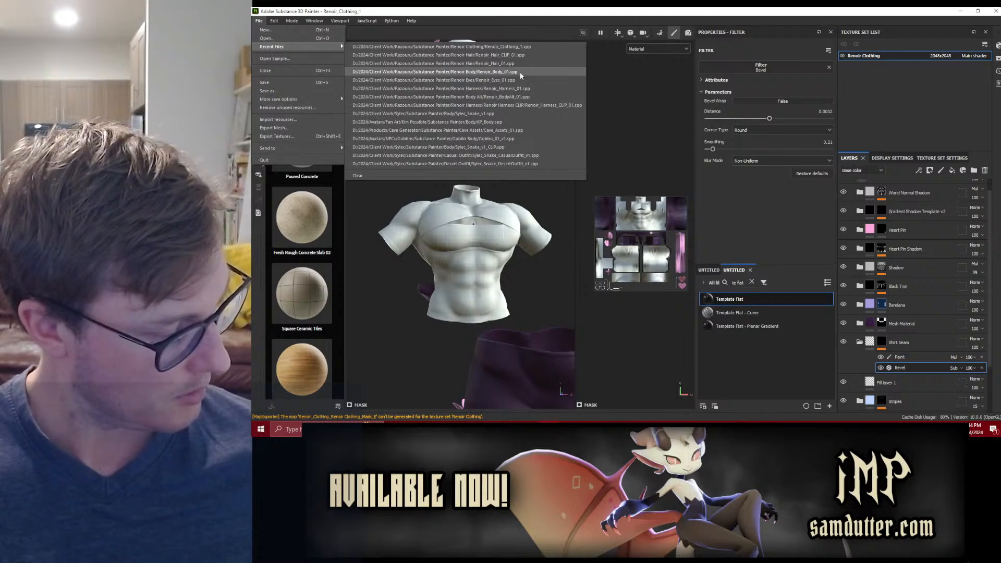
left_click(520, 72)
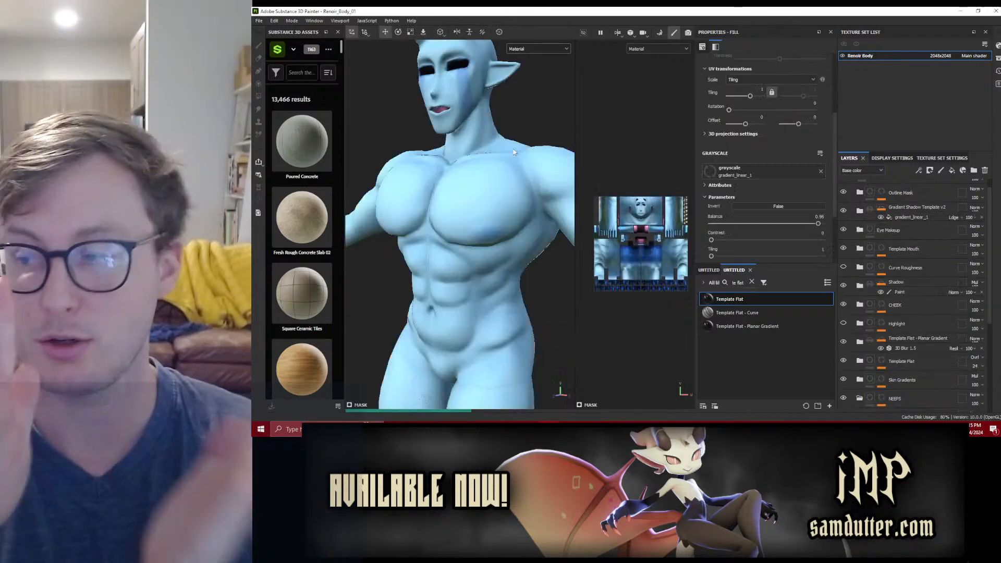
Step: Select the mask of the Outline Mask group and display only that mask in the viewport around the head
left_click_drag(513, 153, 529, 154, "alt")
scroll(508, 112, "up", 5)
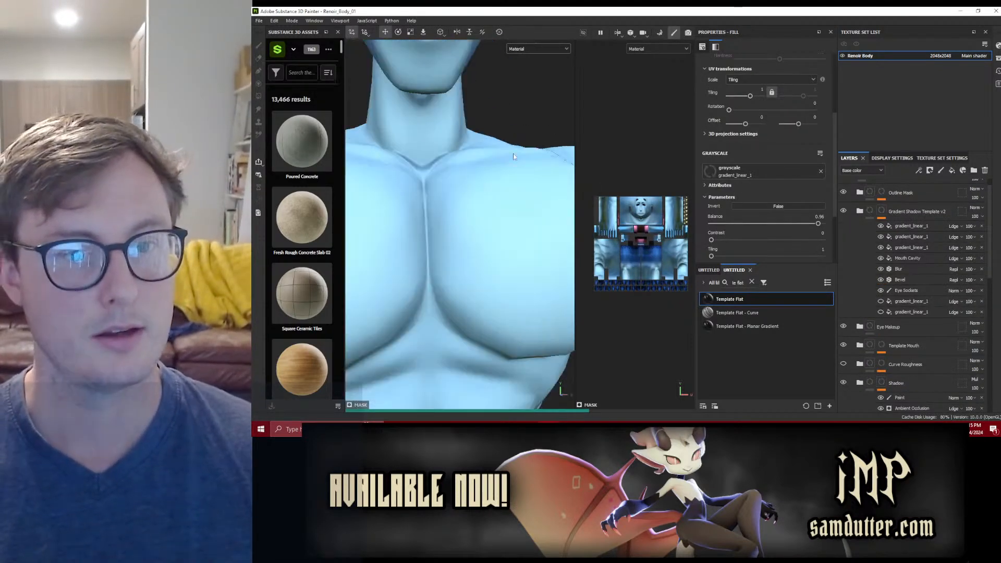
middle_click_drag(508, 111, 517, 267, "alt")
left_click_drag(516, 267, 518, 222, "alt")
scroll(897, 230, "up", 1)
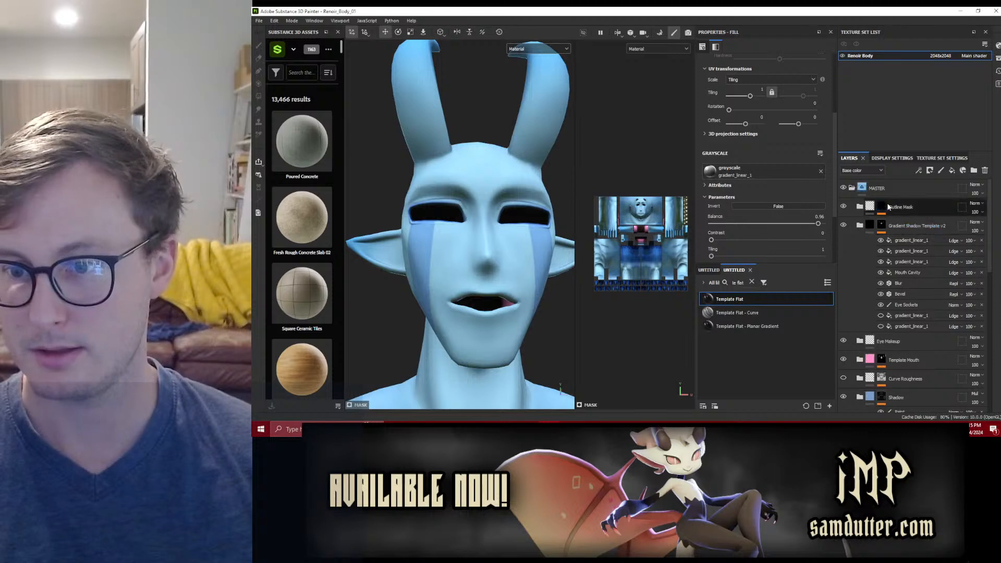
left_click(890, 207)
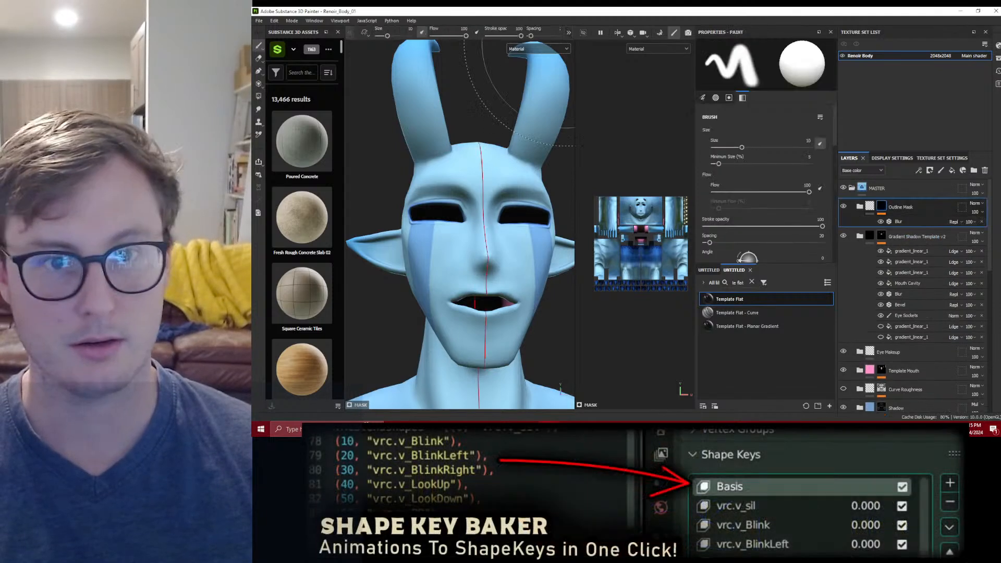
left_click(523, 48)
left_click(520, 67)
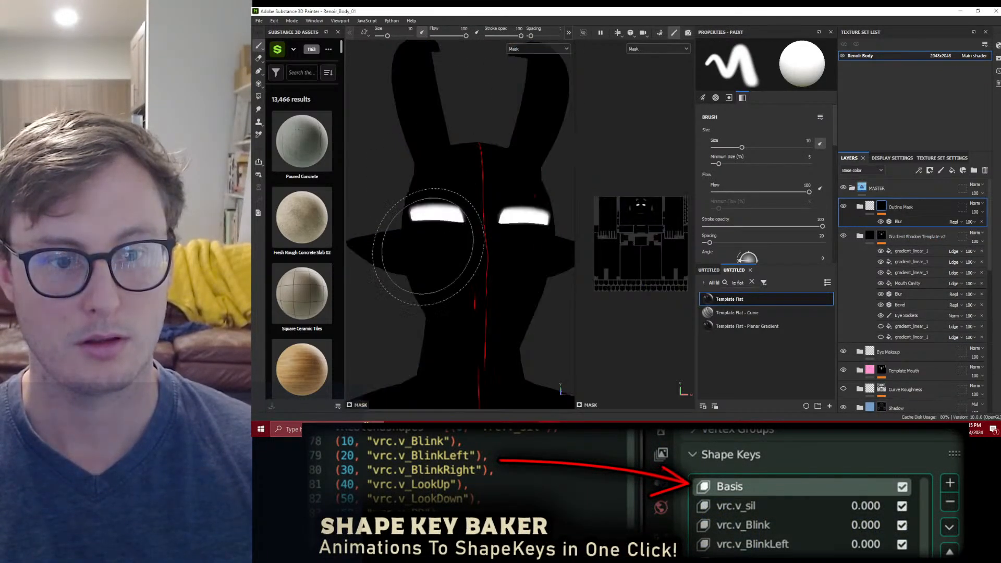
left_click_drag(423, 239, 450, 262, "alt")
middle_click_drag(460, 254, 444, 196, "alt")
mouse_move(473, 135)
left_mouse_down("alt")
mouse_move(470, 163)
mouse_move(424, 179)
left_mouse_up("alt")
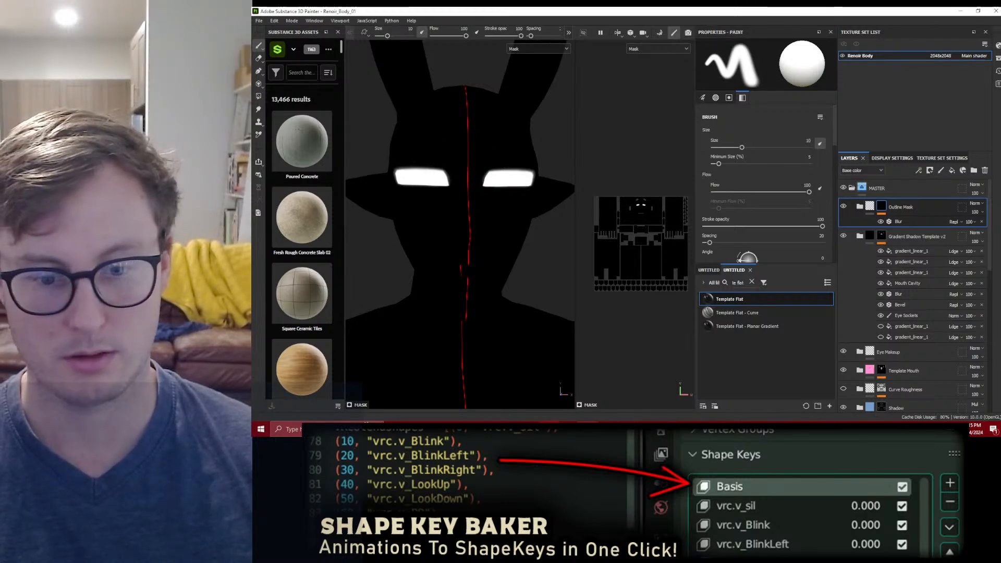
Step: Launch Unity Hub, open the AvatarNewSDK project, and close the hub
left_click(548, 429)
left_click(603, 9)
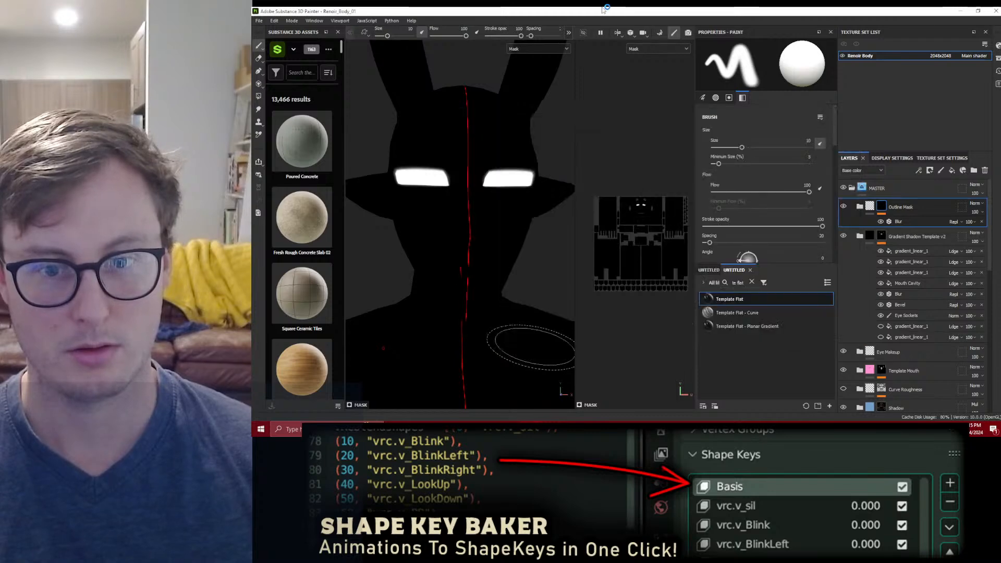
scroll(501, 180, "up", 3)
mouse_move(470, 243)
left_mouse_down("alt")
mouse_move(464, 277)
mouse_move(484, 237)
left_mouse_up("alt")
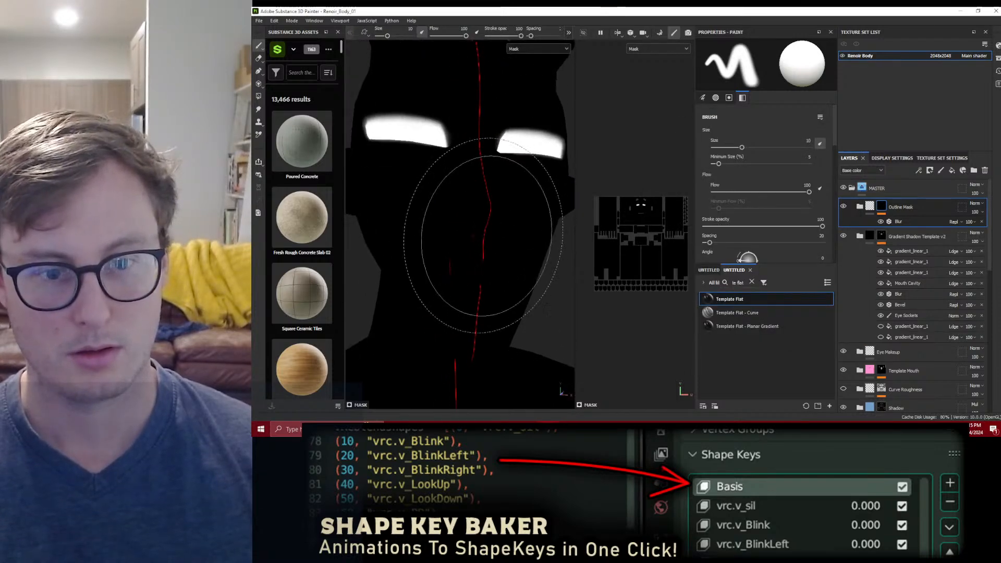
left_click(892, 158)
scroll(916, 316, "down", 8)
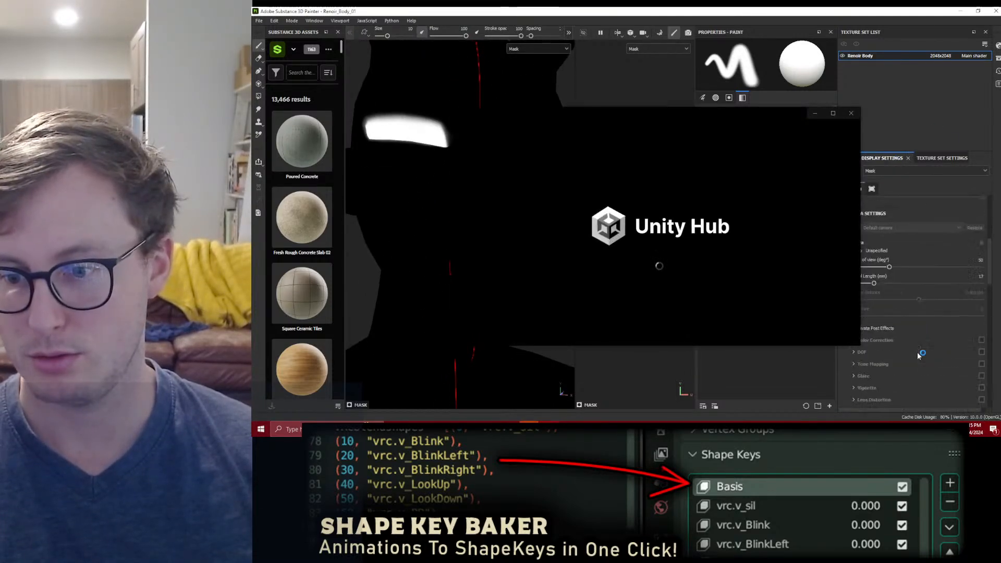
scroll(924, 376, "down", 2)
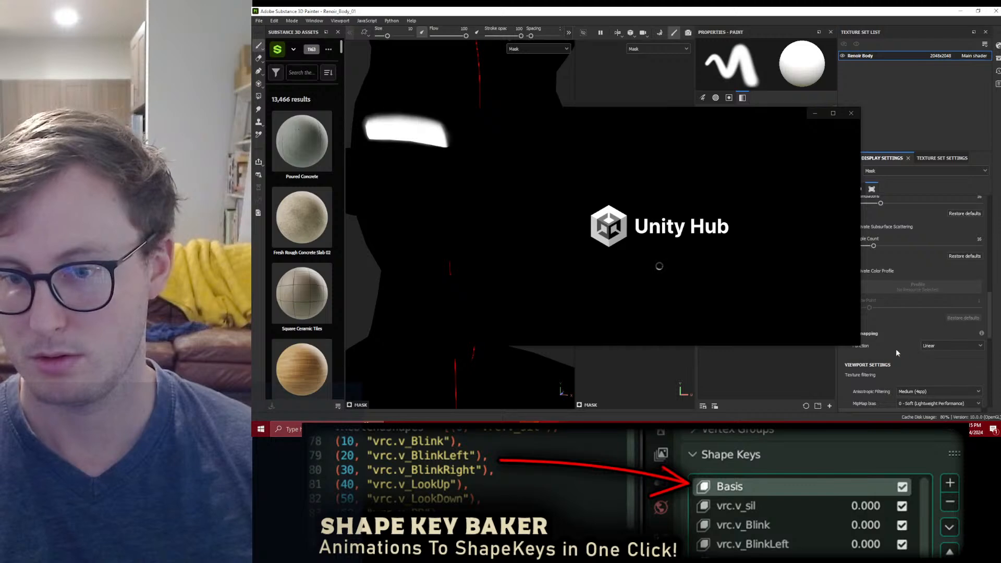
left_click(643, 213)
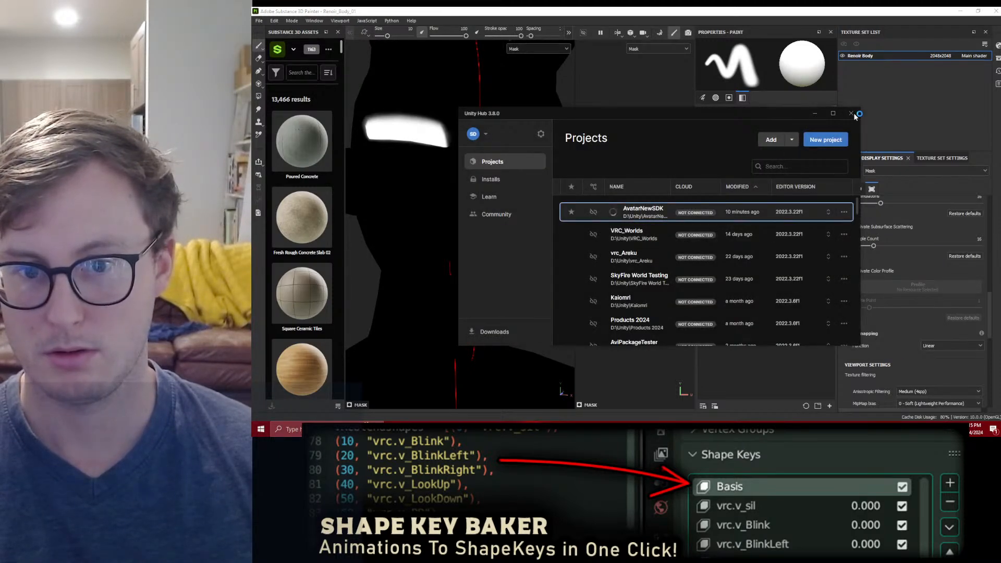
left_click(853, 114)
Step: Show the mesh wireframe in the viewport and frame the body's mouth area
left_click(856, 299)
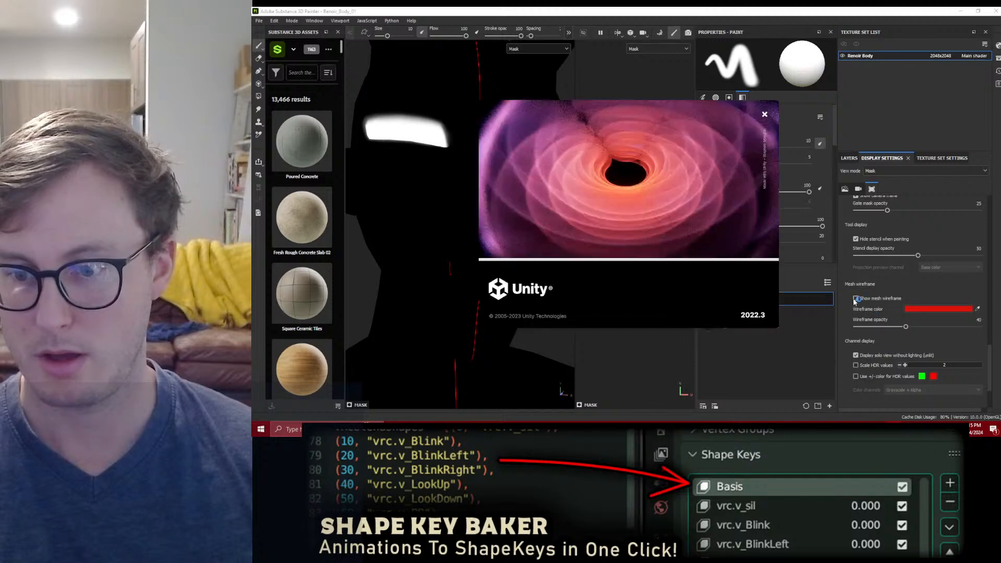
left_click(856, 299)
scroll(527, 256, "up", 3)
left_click_drag(486, 276, 502, 281, "alt")
mouse_move(469, 284)
right_mouse_down("ctrl")
mouse_move(457, 285)
mouse_move(432, 324)
right_mouse_up("ctrl")
left_click_drag(410, 313, 487, 337)
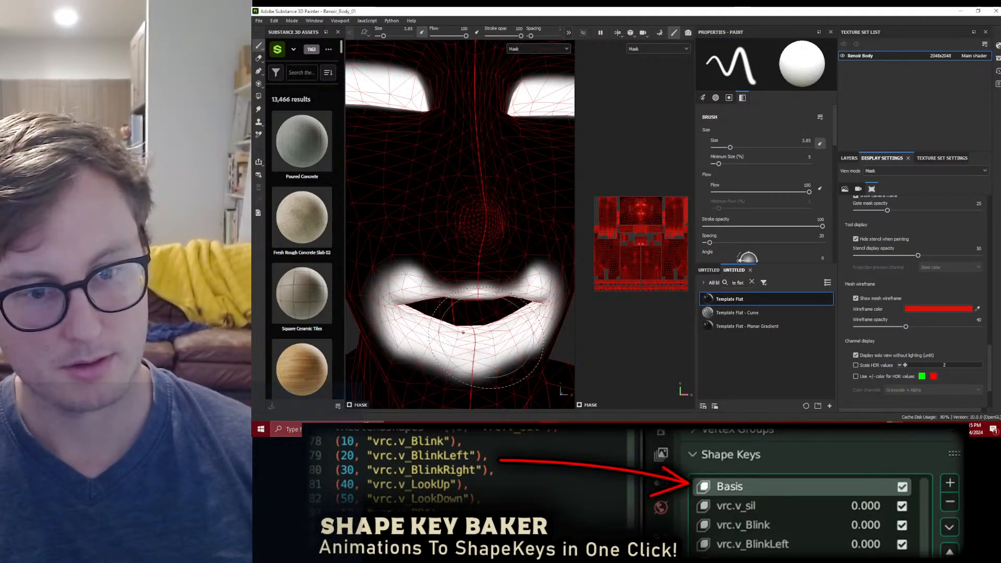
key("ctrl+z")
Step: Paint the lips in the Outline Mask with a 1.35 brush at 33 stroke opacity
left_click(849, 158)
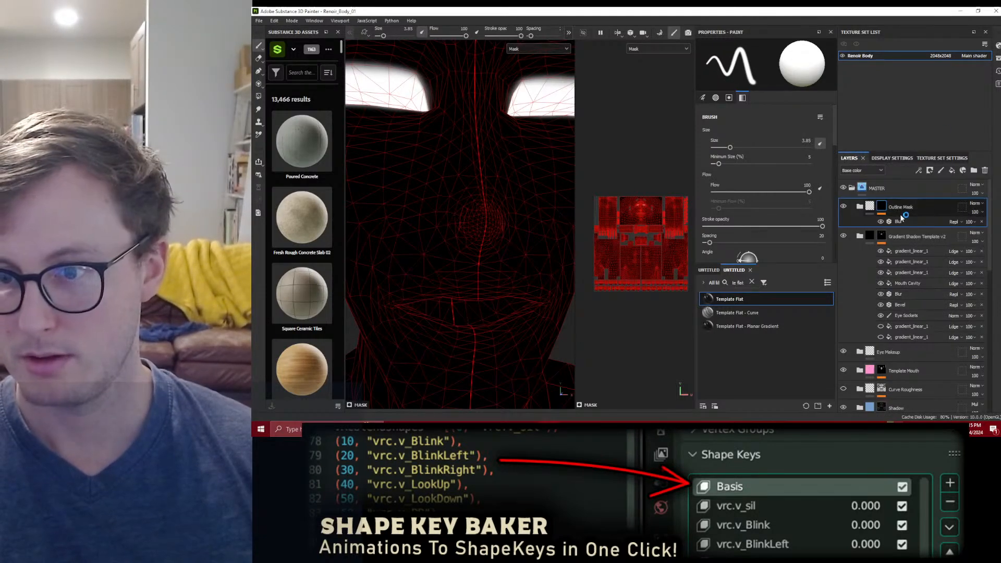
right_click_drag(431, 329, 416, 326, "ctrl")
mouse_move(405, 315)
left_mouse_down()
mouse_move(471, 340)
mouse_move(436, 296)
left_mouse_up()
mouse_move(405, 310)
left_mouse_down()
mouse_move(449, 287)
mouse_move(502, 291)
mouse_move(432, 359)
mouse_move(459, 290)
mouse_move(447, 331)
mouse_move(378, 331)
mouse_move(519, 271)
left_mouse_up()
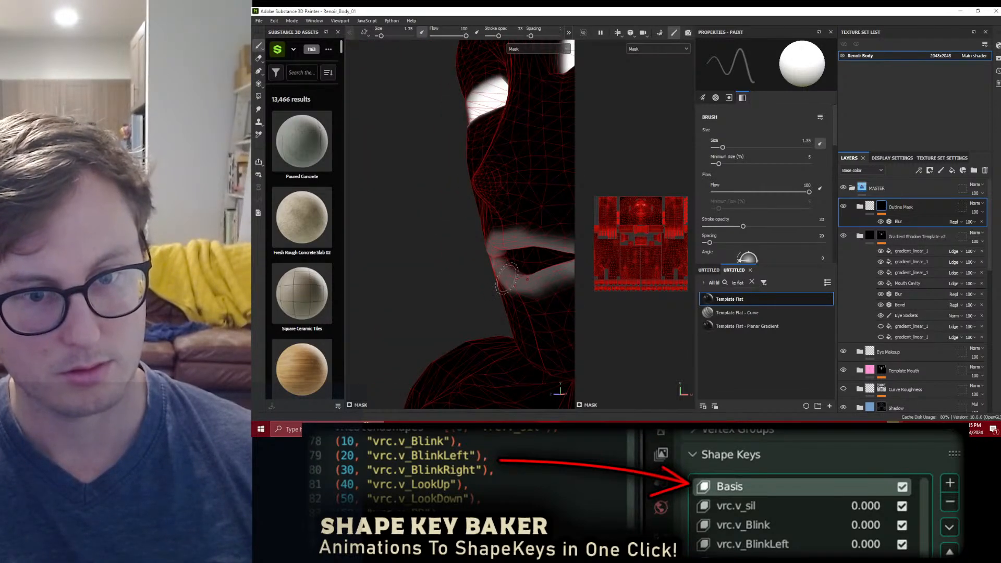
Step: Fill the mouth interior's UV island in the Outline Mask with grey 0.5036 using Polygon Fill in UV chunk mode
left_click(258, 96)
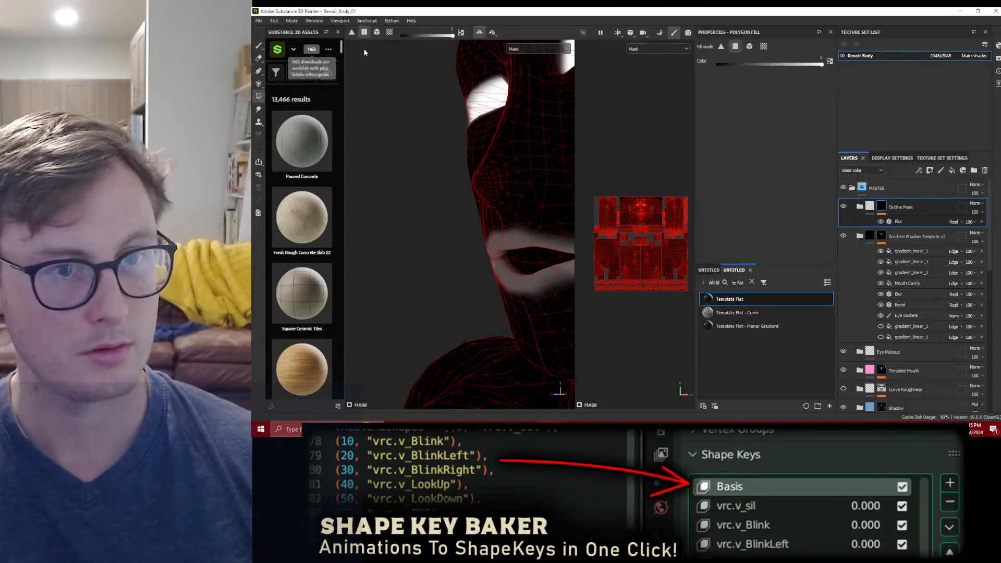
scroll(639, 236, "up", 5)
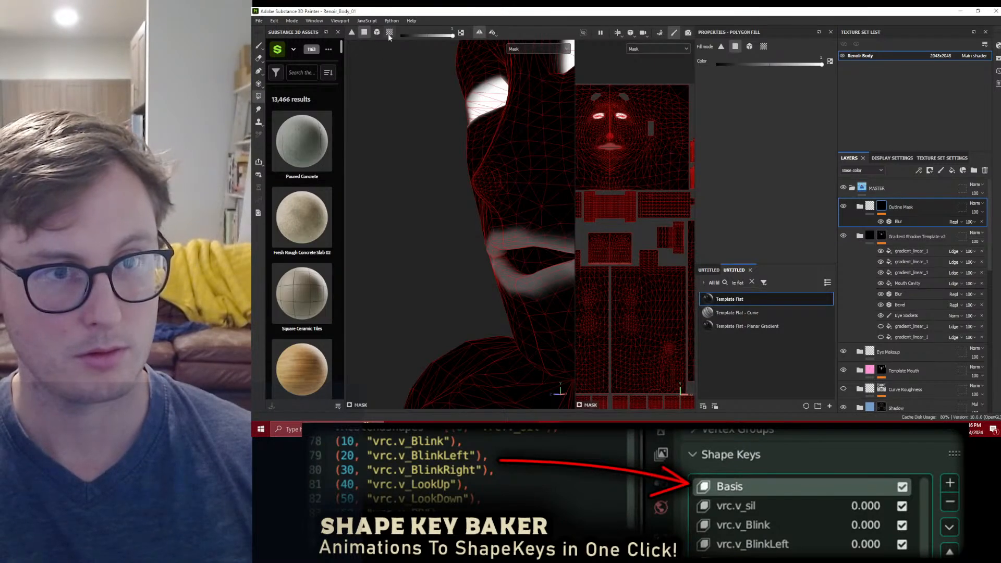
left_click(611, 238)
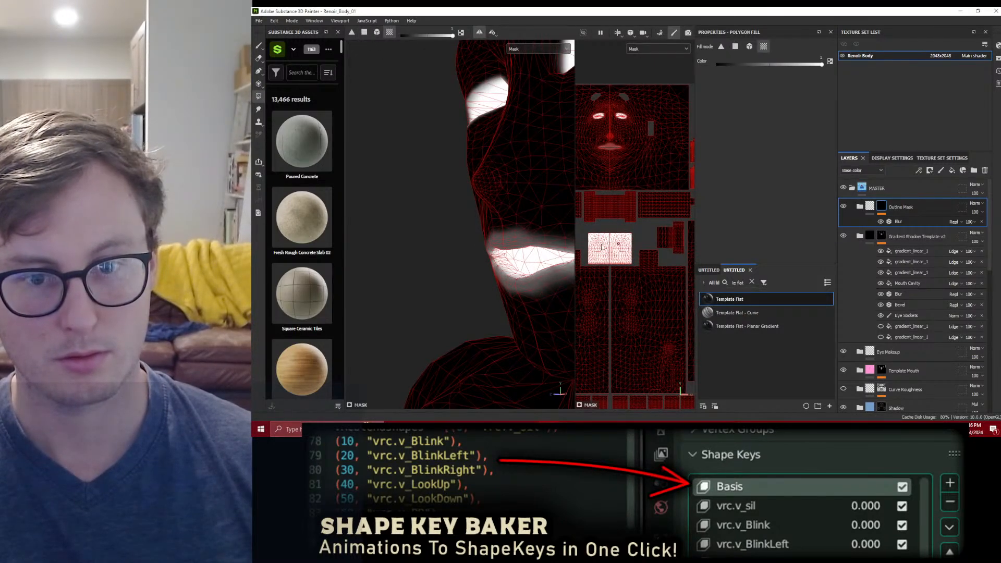
scroll(603, 247, "up", 3)
left_click_drag(452, 34, 427, 36)
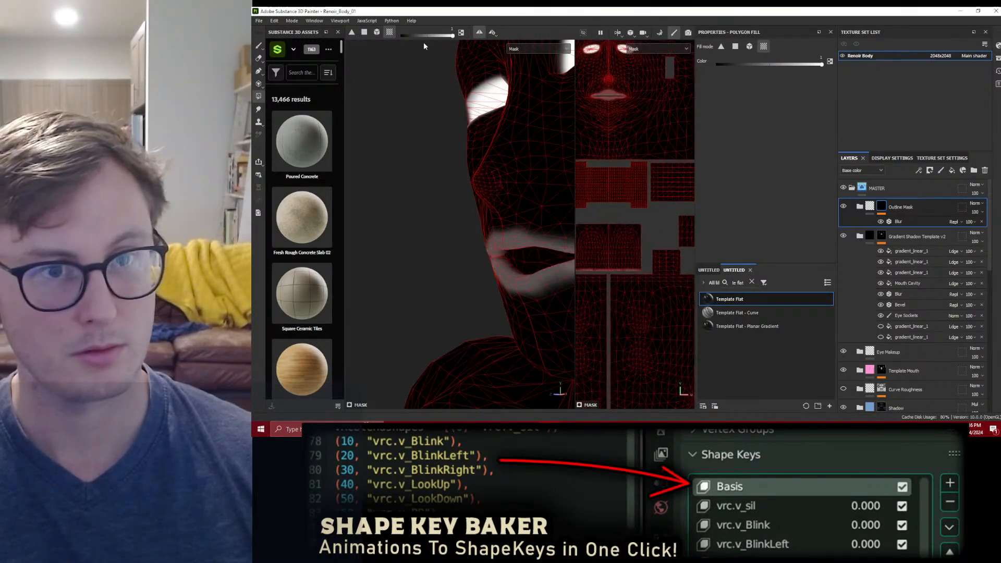
left_click(616, 245)
Step: Touch up the grey around the lips in the Outline Mask with the 1.35 brush at 33 stroke opacity
left_click(259, 45)
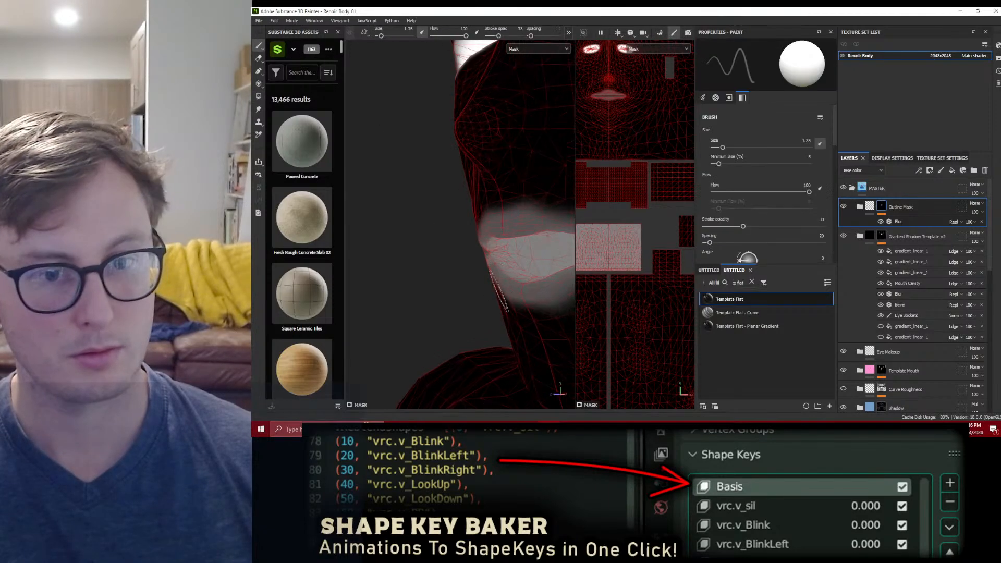
left_click_drag(556, 281, 589, 279, "alt")
left_click_drag(472, 268, 530, 277, "alt")
scroll(459, 169, "down", 10)
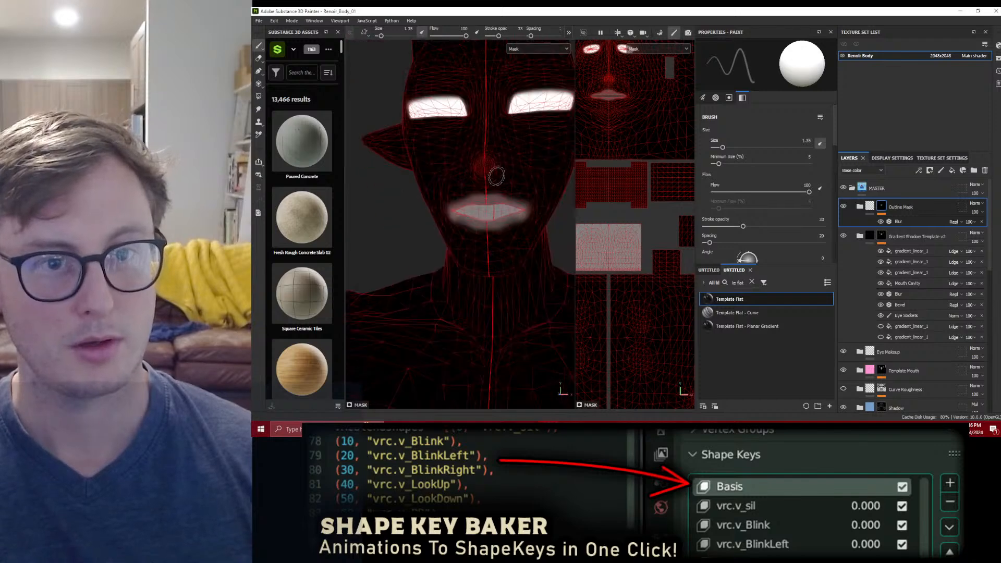
Step: Fill the UV island directly above the mouth interior's island with grey 0.5036 in the Outline Mask using Polygon Fill
left_click(259, 94)
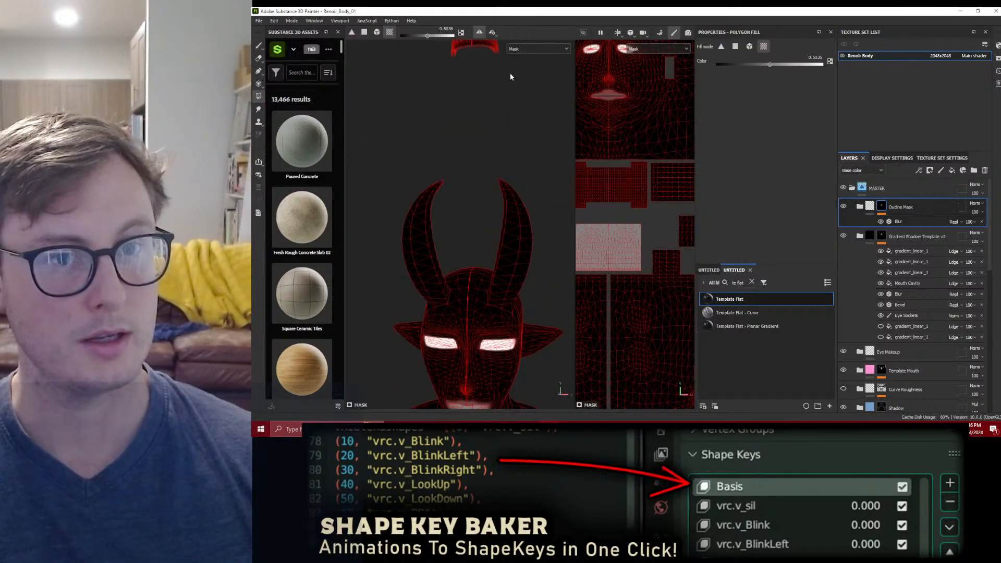
left_click_drag(481, 170, 502, 218)
scroll(502, 218, "down", 4)
middle_click_drag(508, 285, 452, 175, "alt")
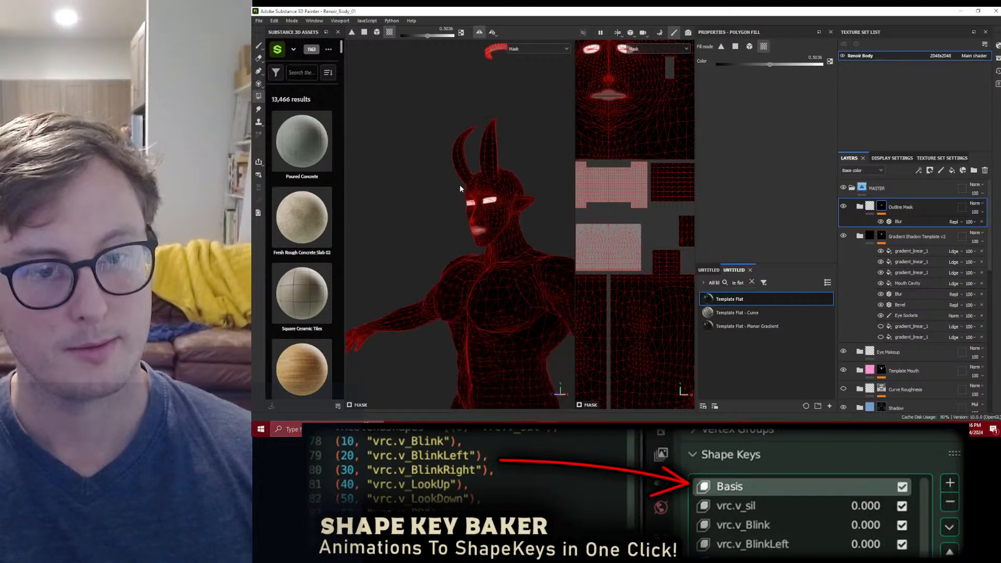
scroll(481, 202, "up", 3)
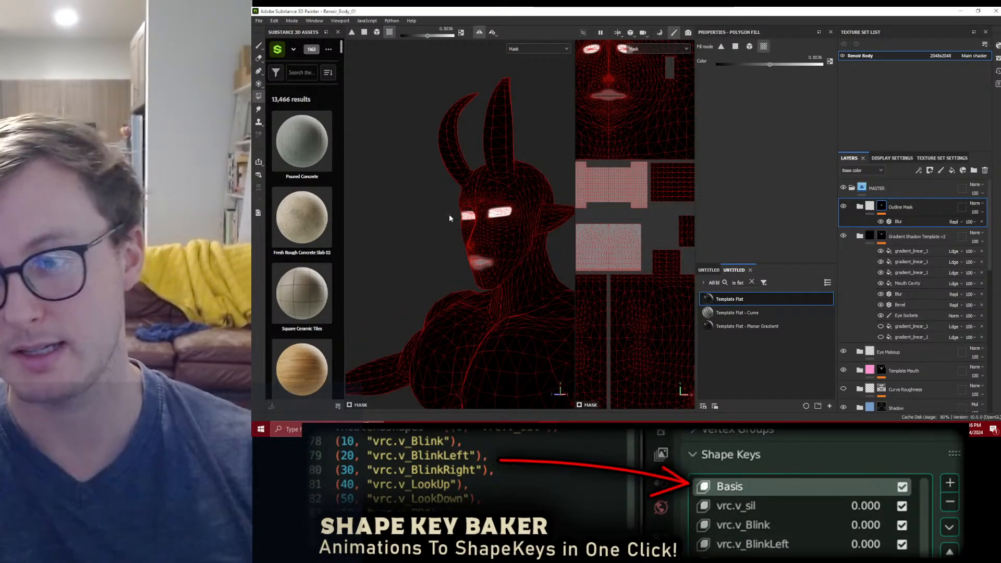
scroll(449, 214, "down", 3)
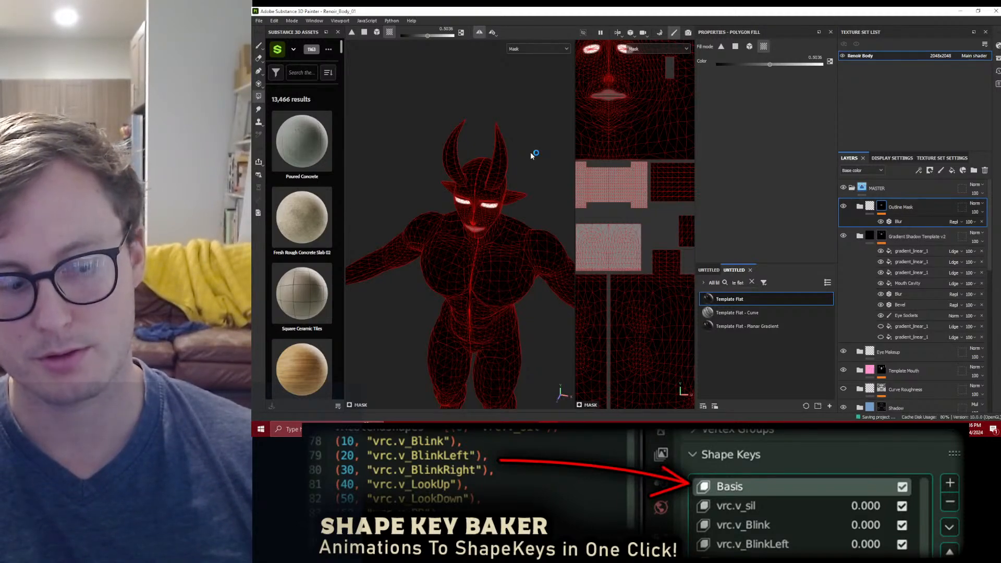
Step: Export all Renoir Body textures and save the export settings
left_click(258, 20)
key("Escape")
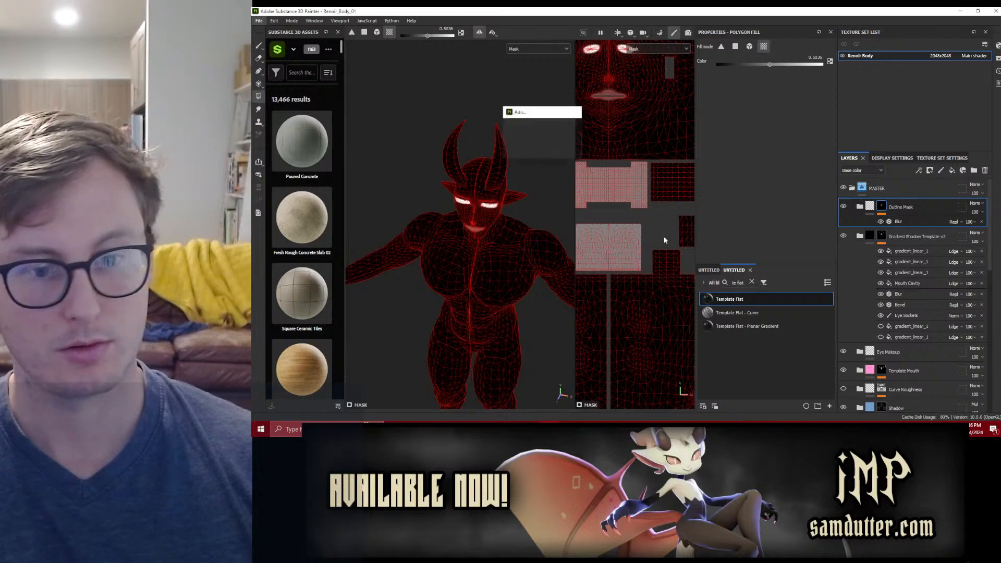
key("ctrl+shift+e")
left_click(808, 357)
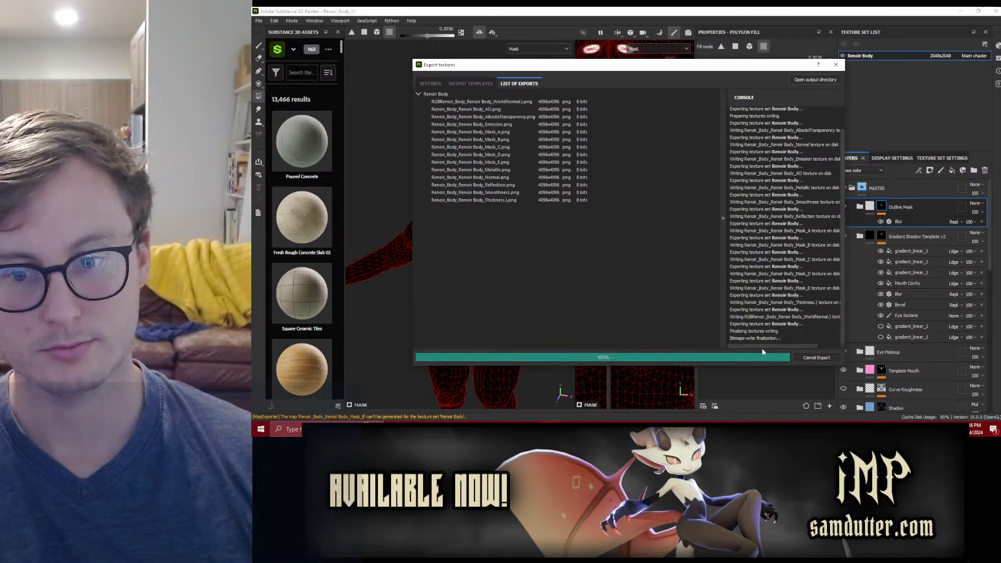
left_click(764, 358)
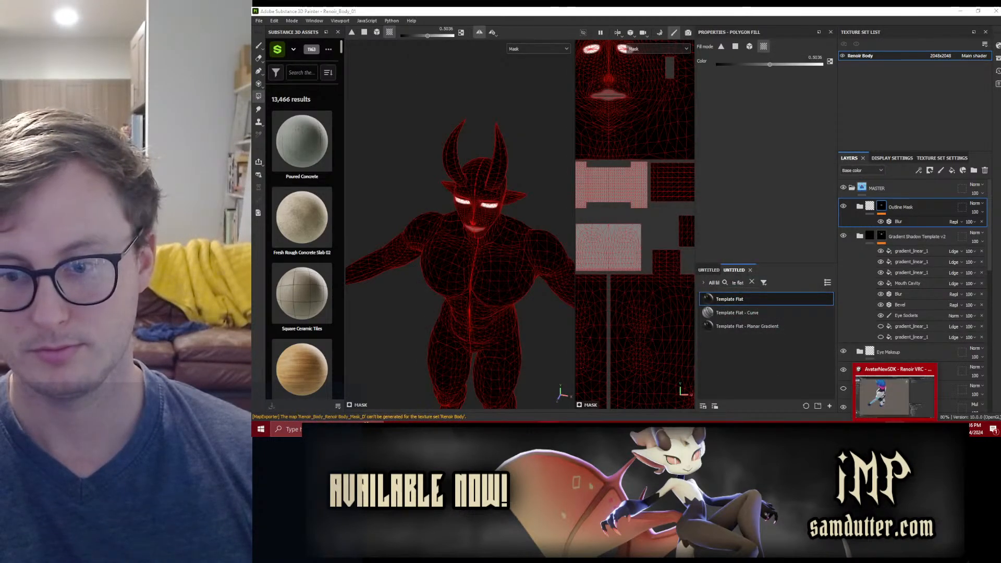
Step: Switch to the AvatarNewSDK project in Unity and dismiss the Amplify Shader Editor start screen
left_click(895, 429)
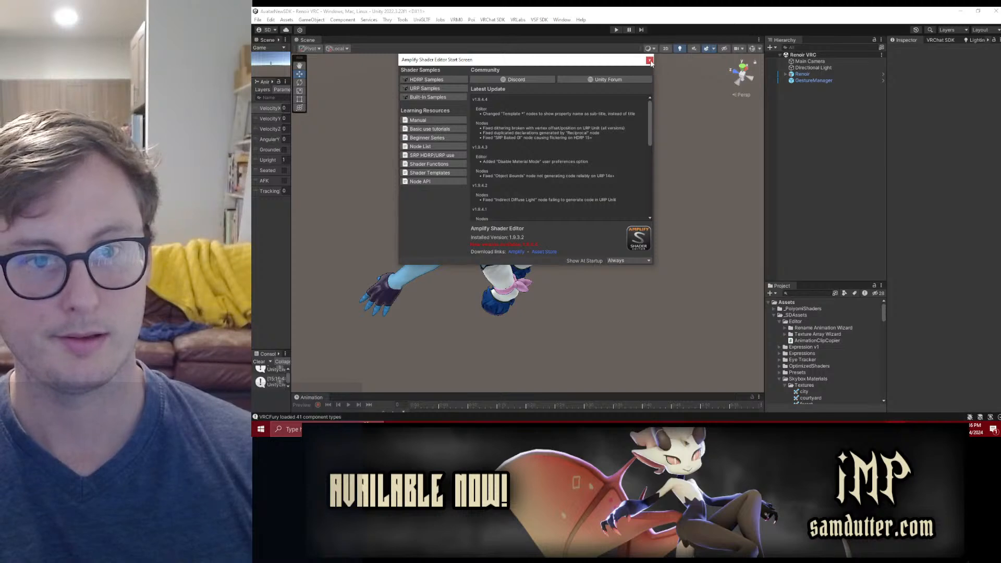
left_click(650, 62)
left_click_drag(493, 166, 585, 181, "alt")
scroll(585, 181, "up", 2)
left_click_drag(528, 197, 771, 327, "alt")
Step: Enlarge the Project browser and select the Renoir Clothing material in the REN/Renoir/Materials folder
scroll(799, 356, "down", 3)
left_click_drag(823, 274, 824, 112)
scroll(826, 301, "down", 3)
scroll(845, 308, "down", 5)
left_click(791, 266)
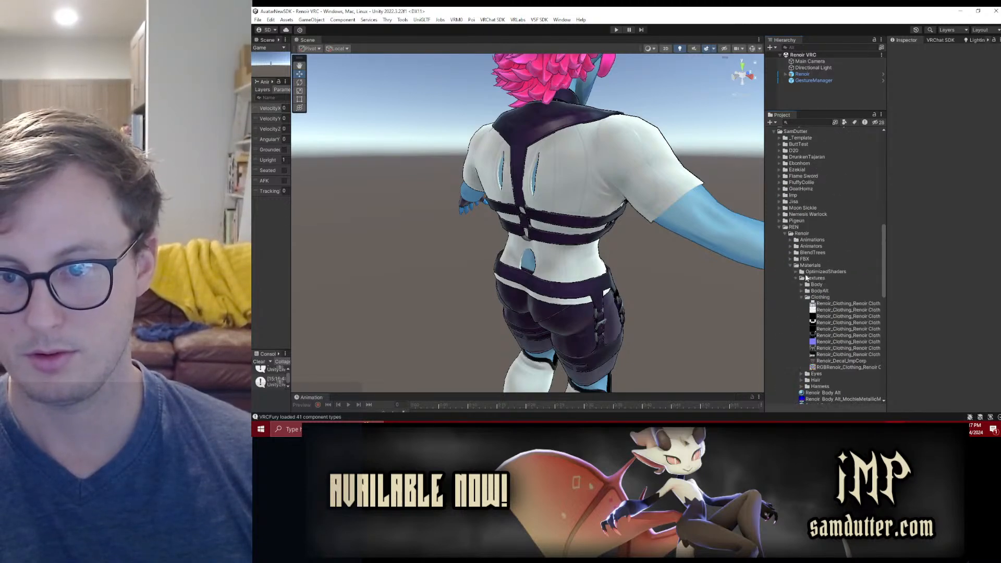
left_click(801, 297)
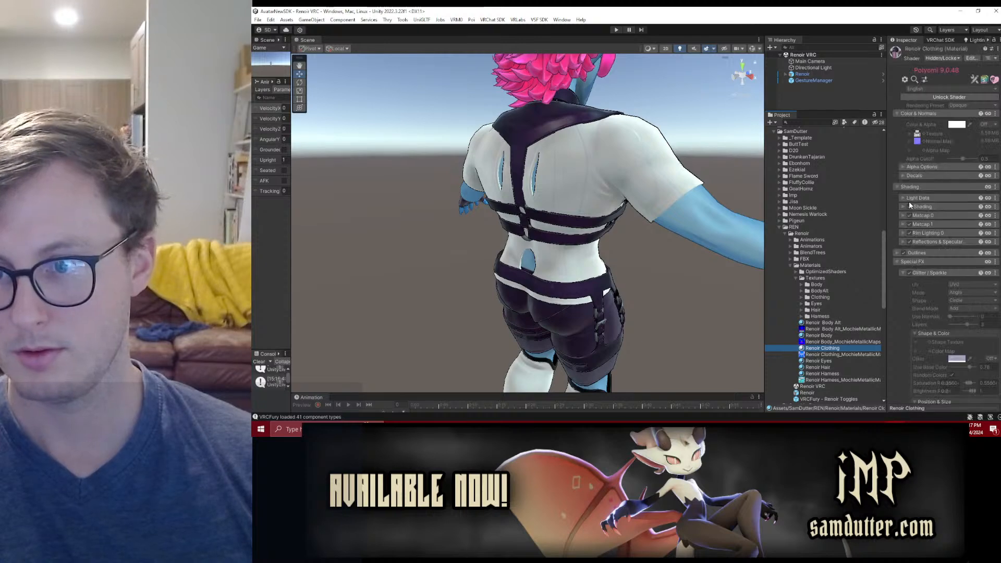
Step: Unlock the Renoir Clothing material's Poiyomi shader and confirm the texture merge for the Packed Maps under Reflections & Specular
left_click(934, 100)
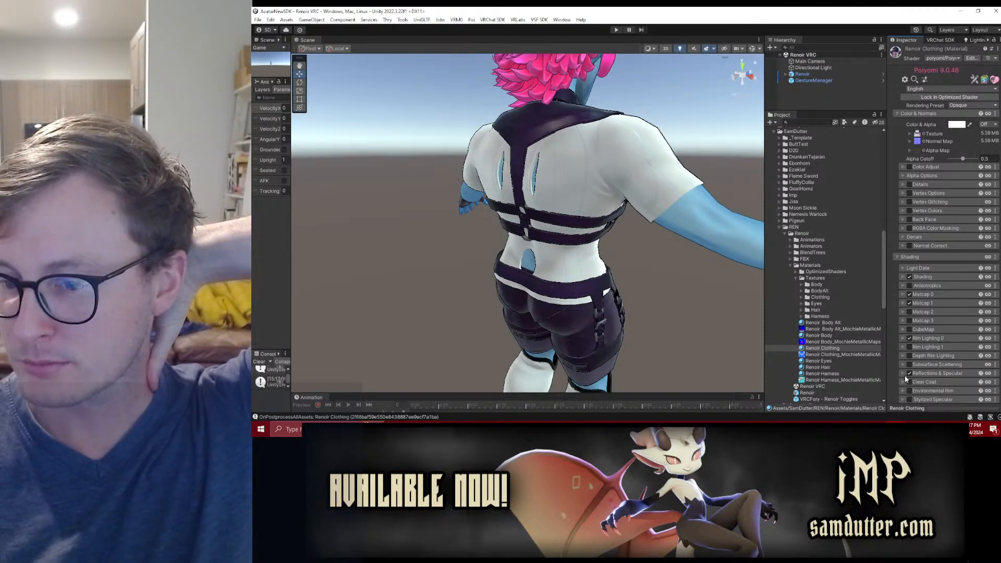
left_click(835, 348)
scroll(946, 330, "down", 2)
left_click(931, 330)
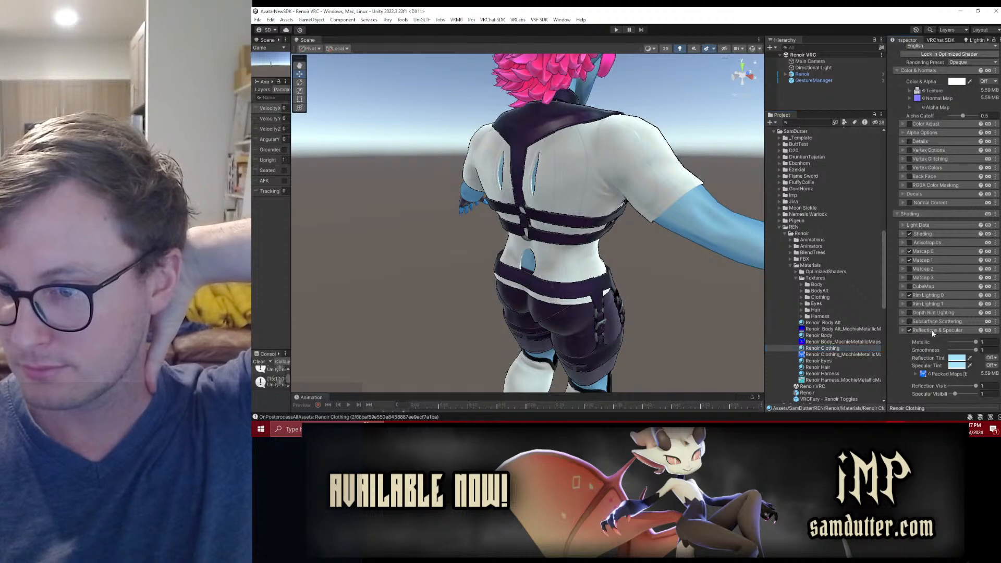
scroll(931, 330, "down", 3)
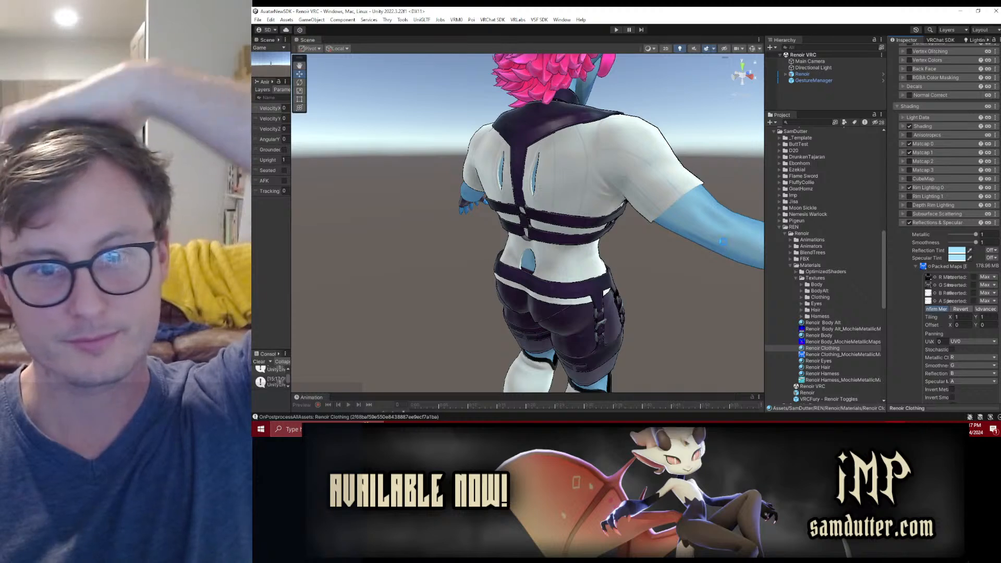
left_click(936, 309)
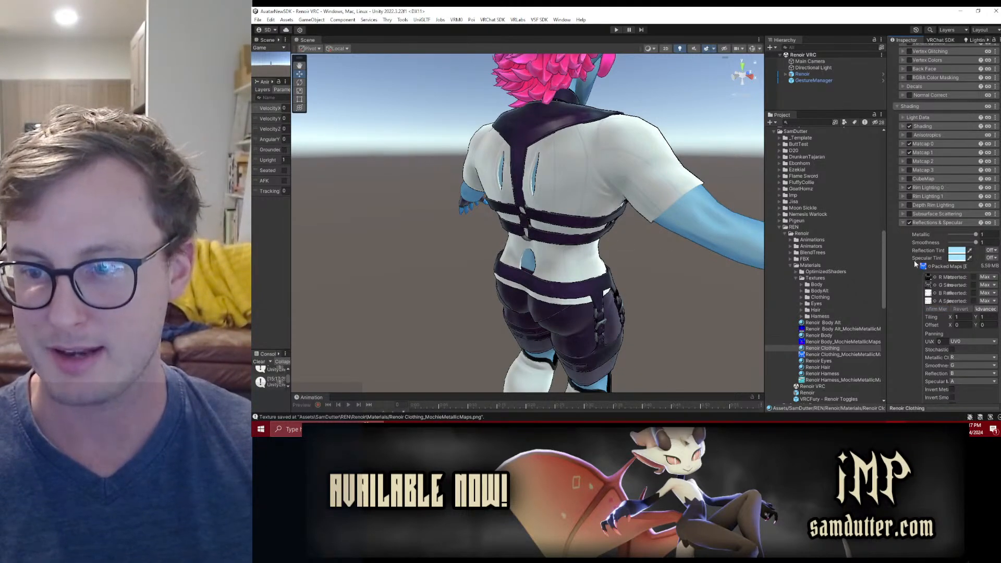
Step: Collapse Reflections & Specular and lock the Renoir Clothing material in as an optimized shader again
left_click(927, 223)
scroll(933, 188, "up", 5)
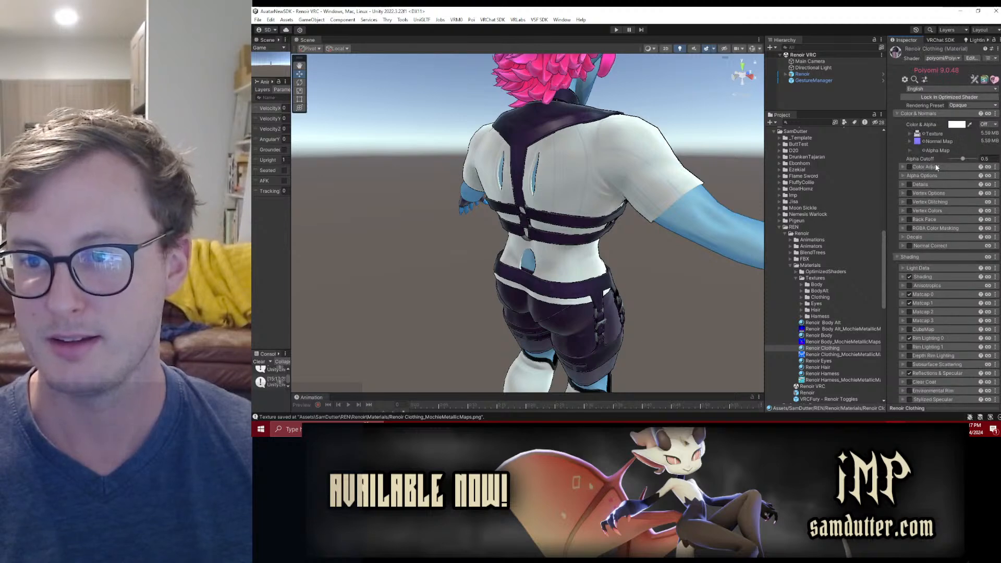
left_click(932, 97)
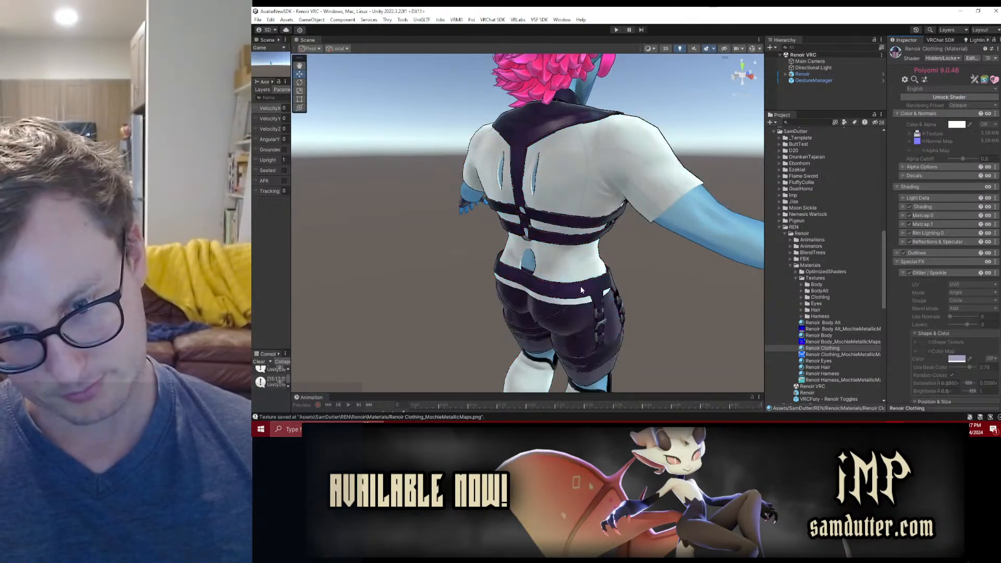
Step: Switch to Blender, open the recent file Renoir.blend and put the Harness mesh into Edit Mode
left_click_drag(583, 290, 620, 256, "alt")
middle_click_drag(543, 308, 543, 182)
scroll(542, 182, "up", 5)
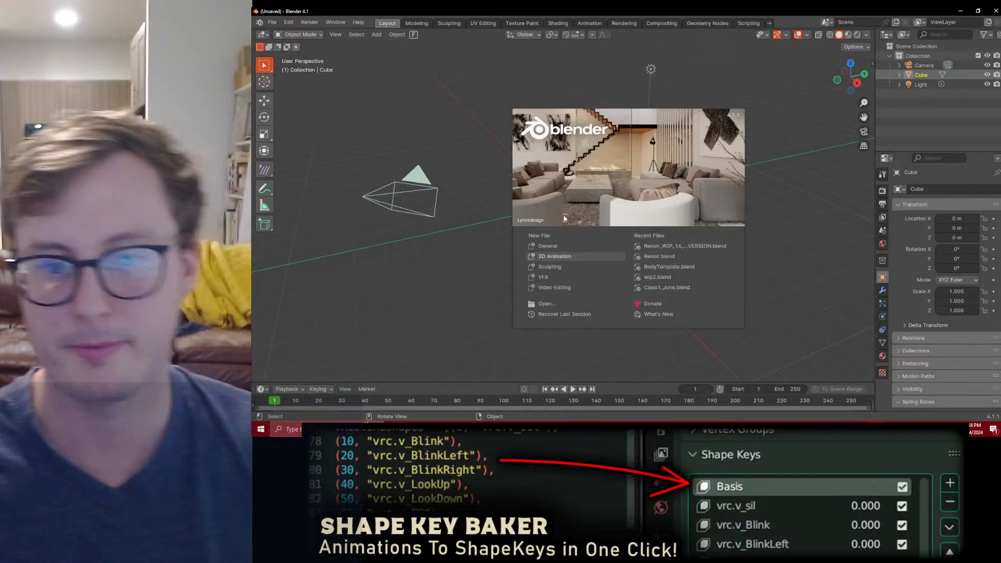
left_click(660, 255)
middle_click_drag(511, 235, 488, 201)
middle_click_drag(487, 201, 581, 158, "shift")
scroll(580, 159, "up", 5)
middle_click_drag(645, 157, 516, 174)
left_click(511, 123)
key("Tab")
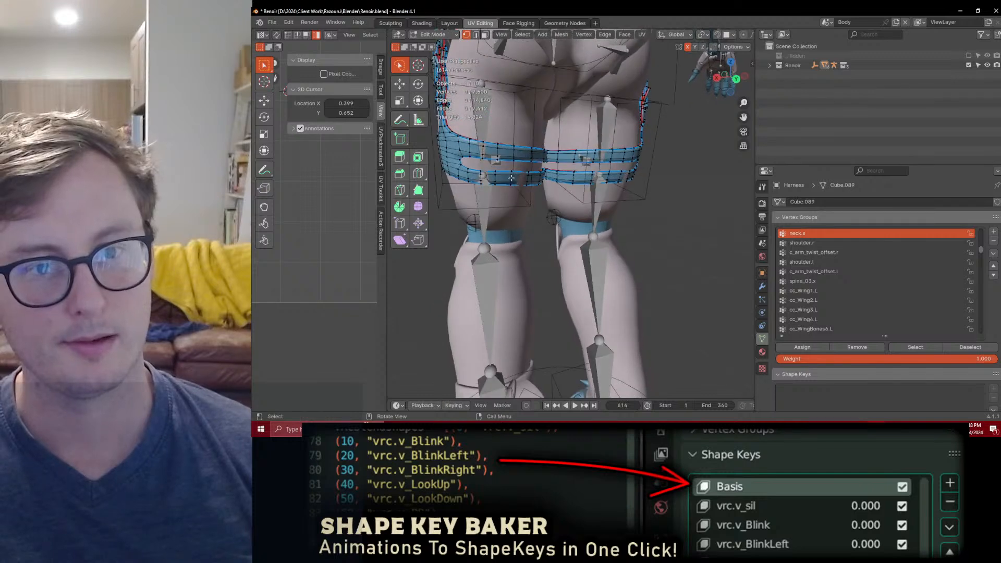
Step: Select one rear vertex on each lower thigh strap and turn on Smooth proportional editing limited to connected geometry
left_click(510, 179)
scroll(641, 183, "up", 1)
left_click(634, 170, "shift")
middle_click_drag(635, 171, 637, 203)
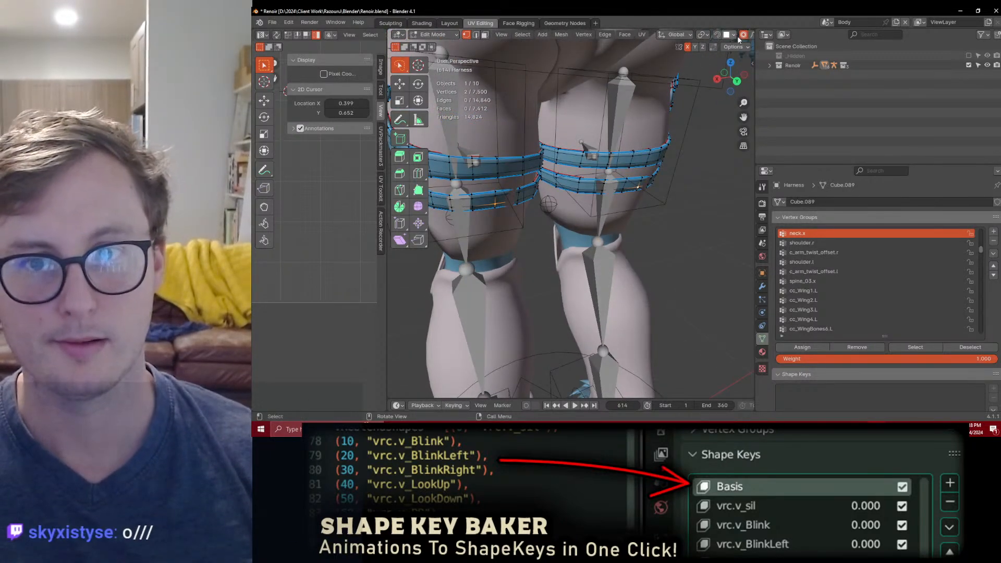
scroll(699, 34, "down", 3)
left_click(698, 35)
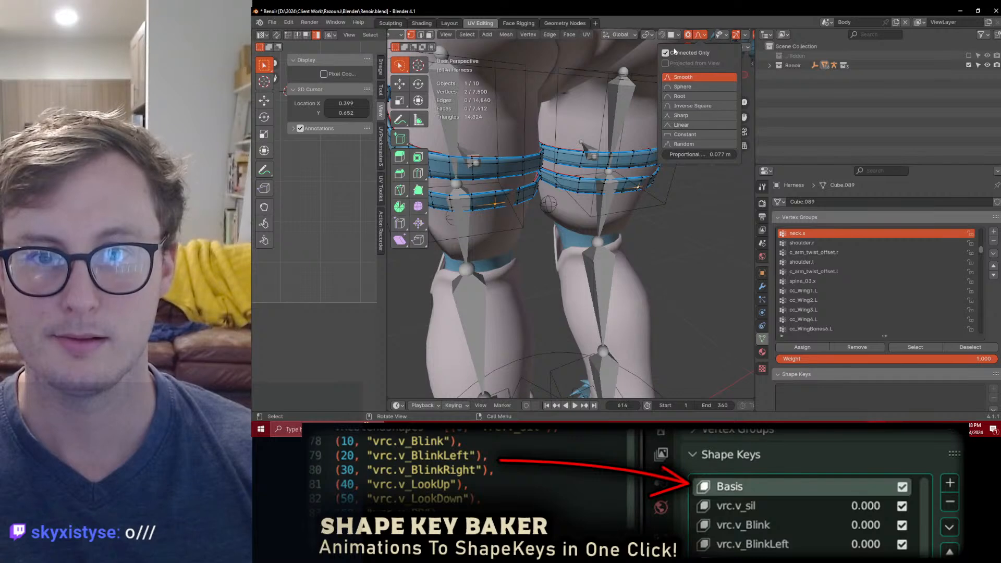
Step: Move the selected lower thigh strap vertices along the Y axis with proportional editing to clear the clipping shorts
middle_click_drag(599, 250, 601, 282)
key("g")
key("y")
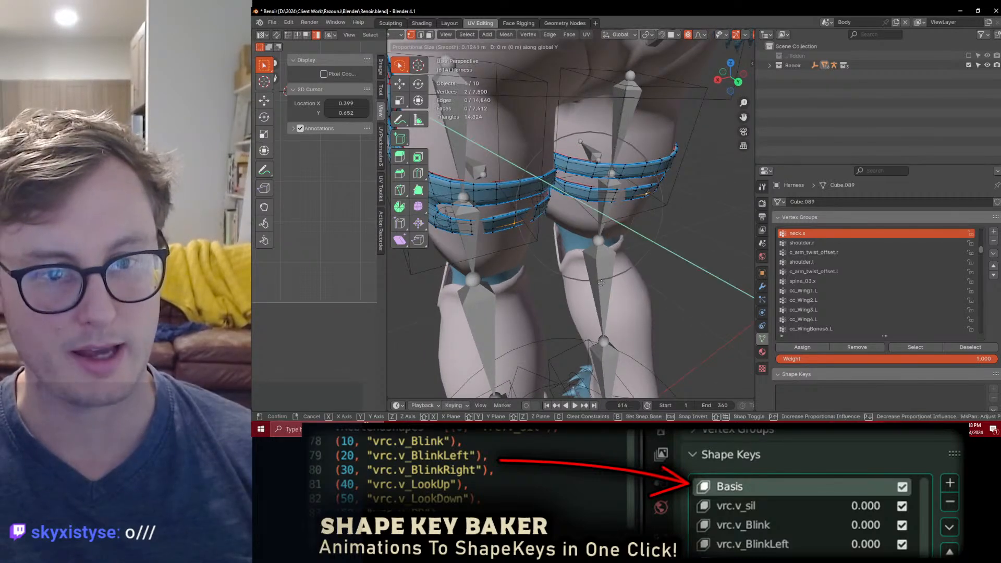
left_click(618, 305)
middle_click_drag(658, 287, 611, 274)
key("g")
key("y")
left_click(650, 251)
Step: Leave Edit Mode, save Renoir.blend, and export all objects with Auto-Rig Pro FBX
key("Tab")
scroll(650, 249, "down", 4)
key("a")
key("ctrl+s")
key("q")
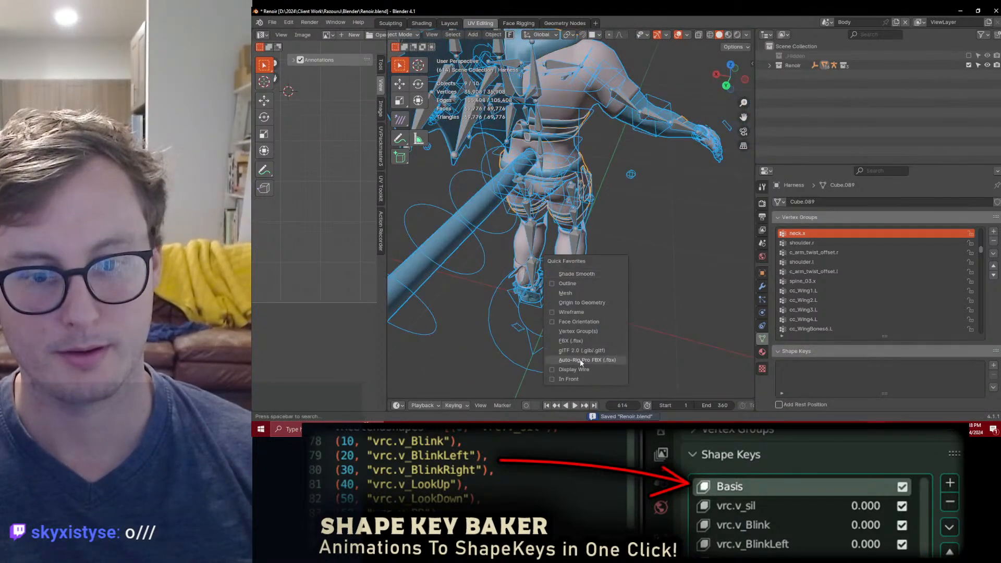
left_click(581, 361)
key("Escape")
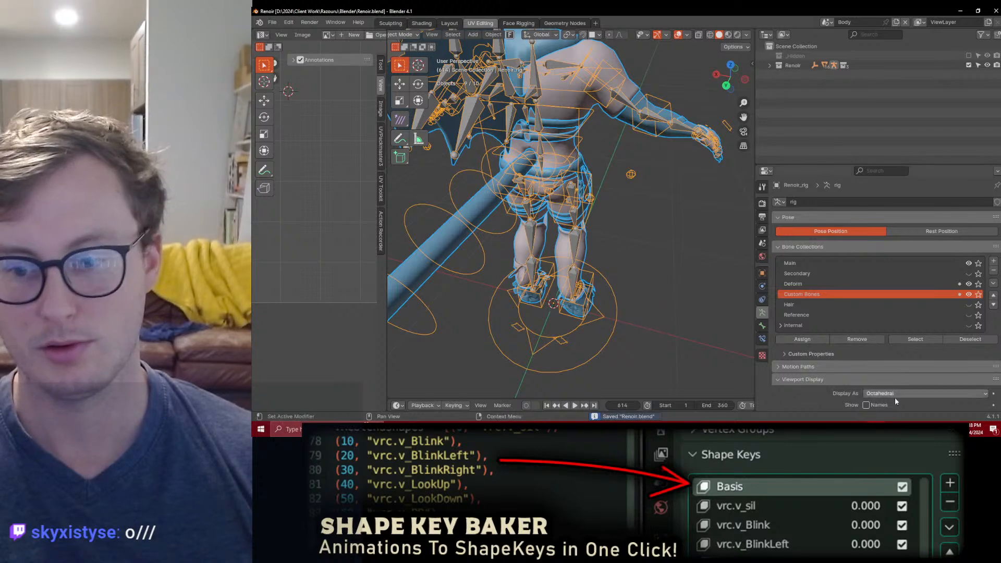
Step: Switch to Unity and examine the reimported thigh straps from behind, plus the avatar's back and side
key("alt+Tab")
scroll(590, 240, "down", 3)
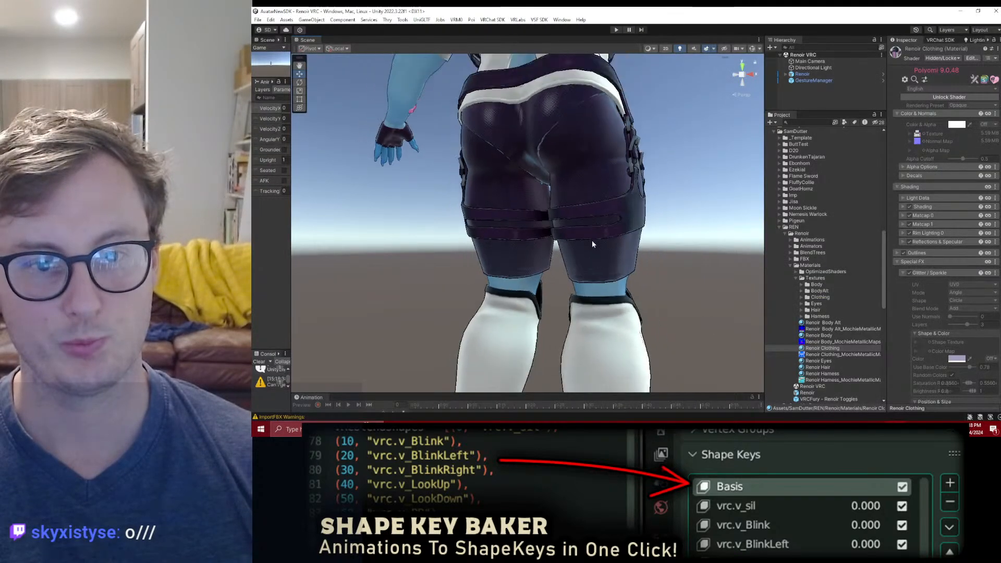
left_click_drag(590, 241, 608, 243, "alt")
scroll(605, 226, "down", 3)
left_click_drag(602, 209, 593, 230, "alt")
middle_click_drag(584, 177, 581, 224)
left_click_drag(581, 225, 553, 146, "alt")
middle_click_drag(553, 146, 554, 245)
scroll(554, 245, "up", 3)
left_click_drag(554, 245, 615, 222, "alt")
middle_click_drag(607, 260, 601, 215)
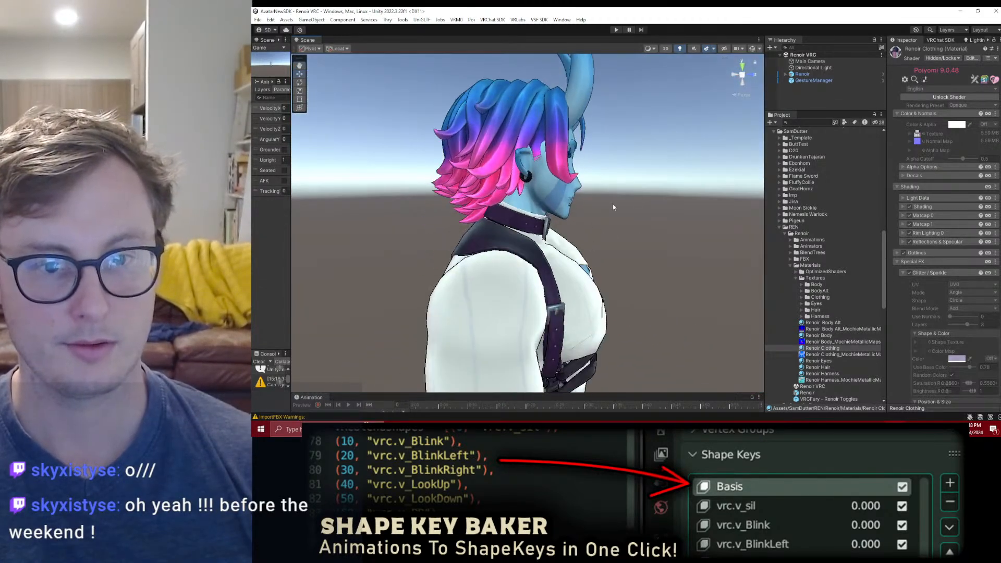
Step: Examine the avatar's outfit and outlines from the front, including the full body, chest harness, collar and mouth
scroll(625, 227, "down", 3)
left_click_drag(646, 234, 539, 240, "alt")
middle_click_drag(539, 240, 531, 214)
scroll(531, 214, "down", 3)
left_click_drag(531, 224, 552, 283, "alt")
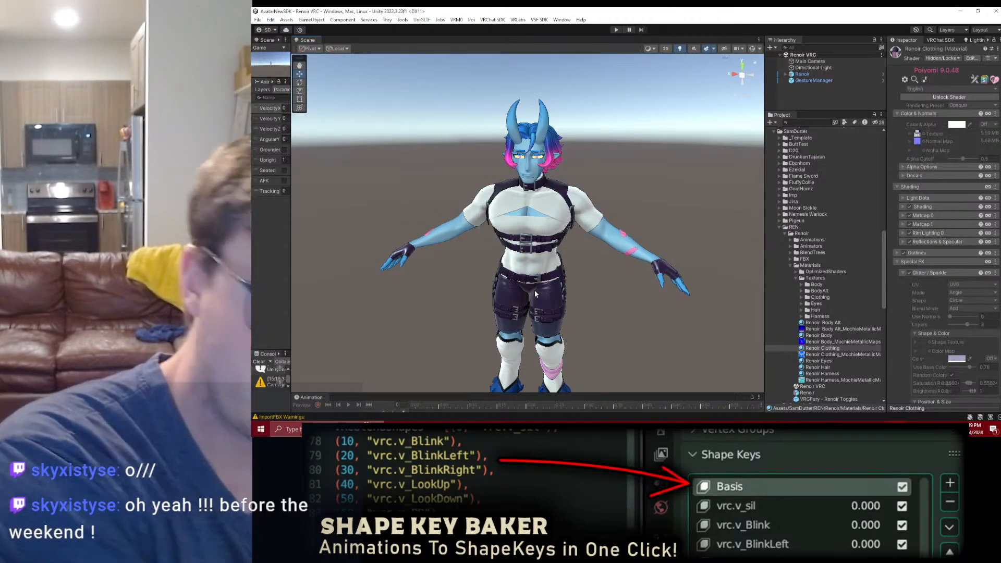
scroll(534, 290, "up", 6)
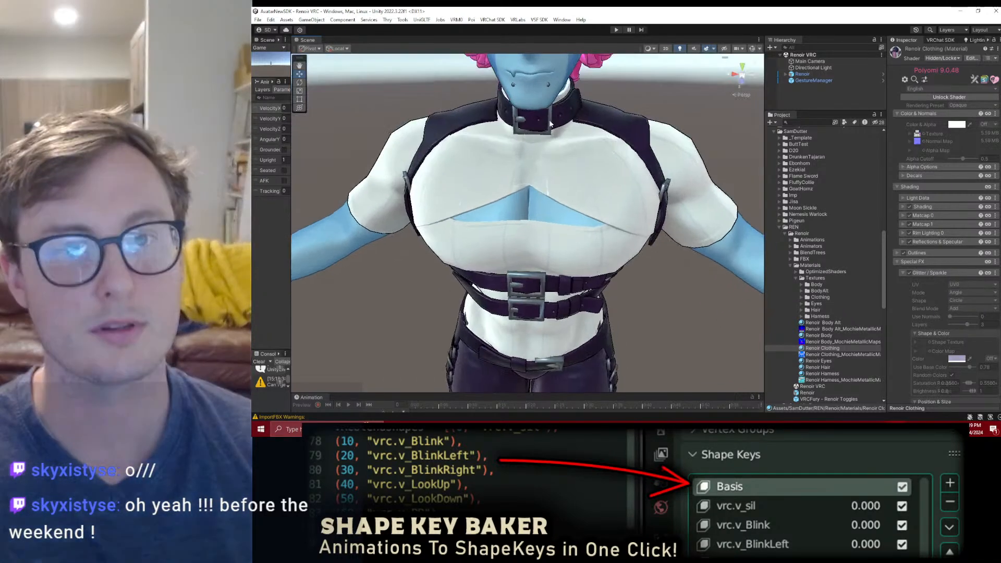
scroll(584, 103, "up", 8)
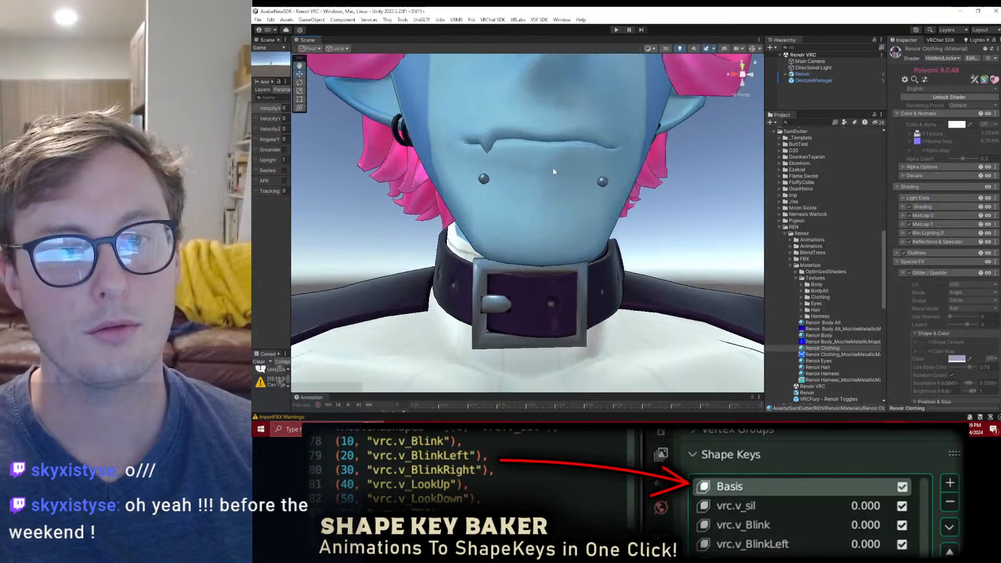
scroll(557, 178, "down", 8)
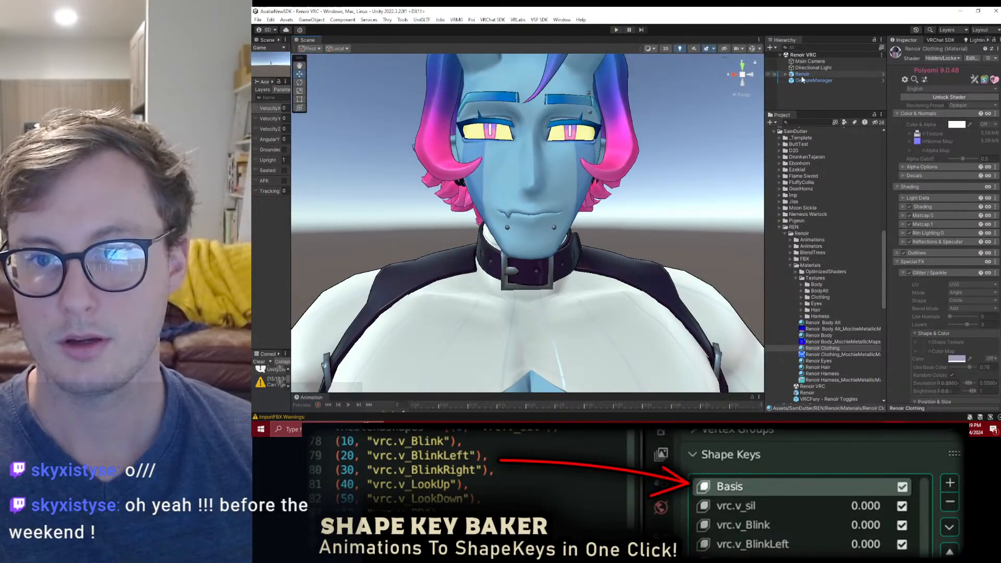
Step: Replace the scene's GestureManager object with the Avatars 3.0 Emulator and enter Play mode
left_click(804, 80)
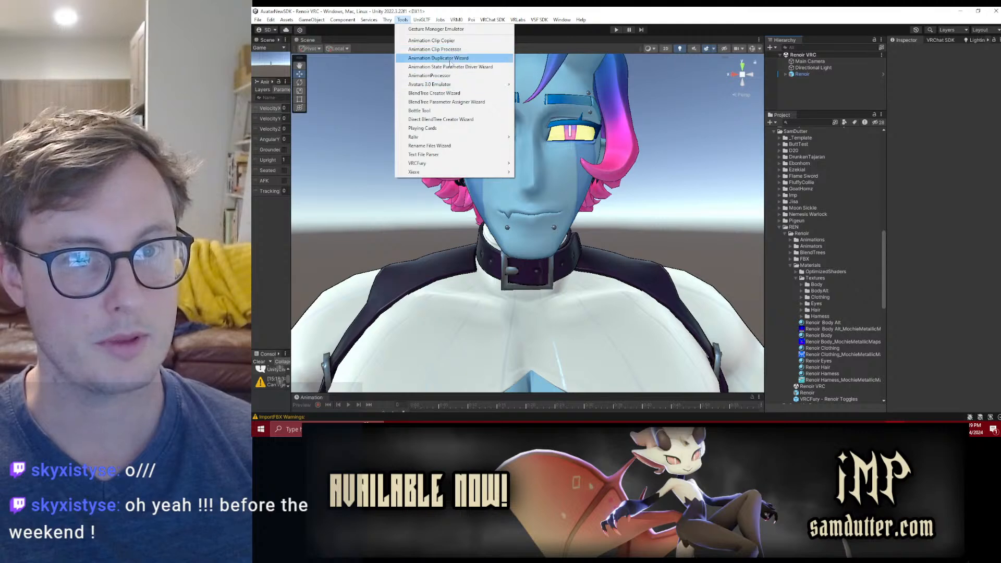
mouse_move(443, 85)
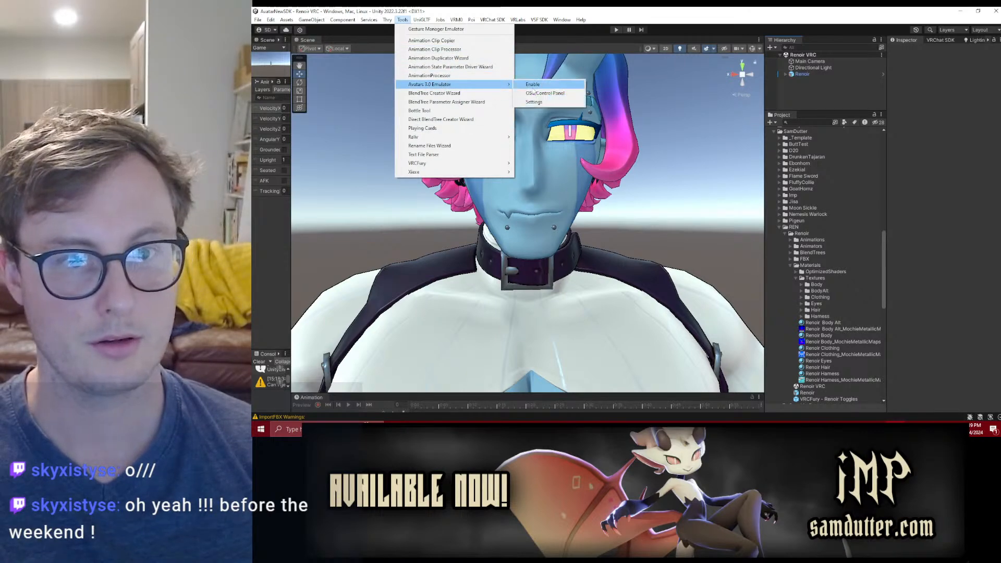
left_click(537, 84)
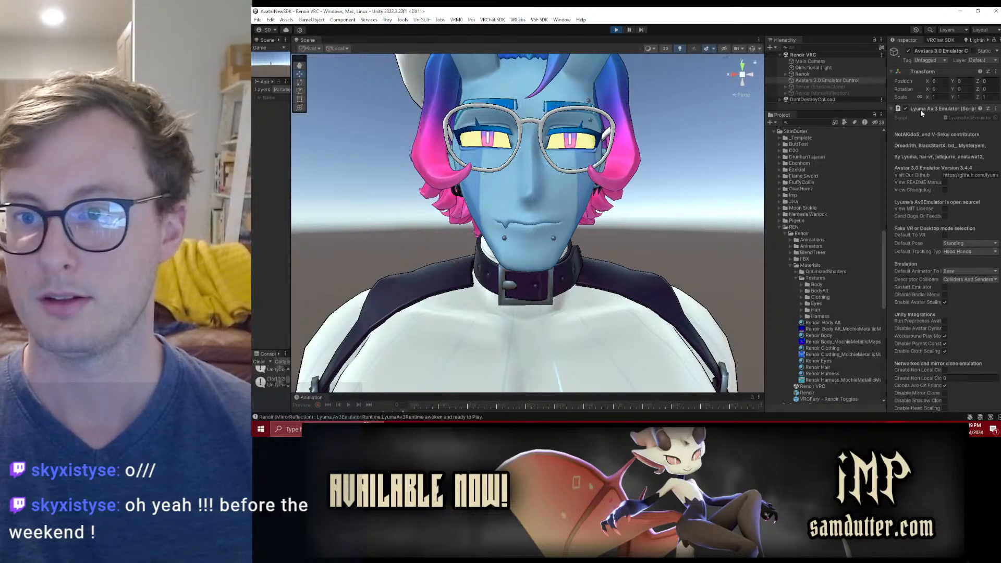
Step: Preview Renoir's mouth shapes by sweeping the Viseme and Voice values in the Lyuma Av3 Runtime's built-in inputs
left_click(921, 109)
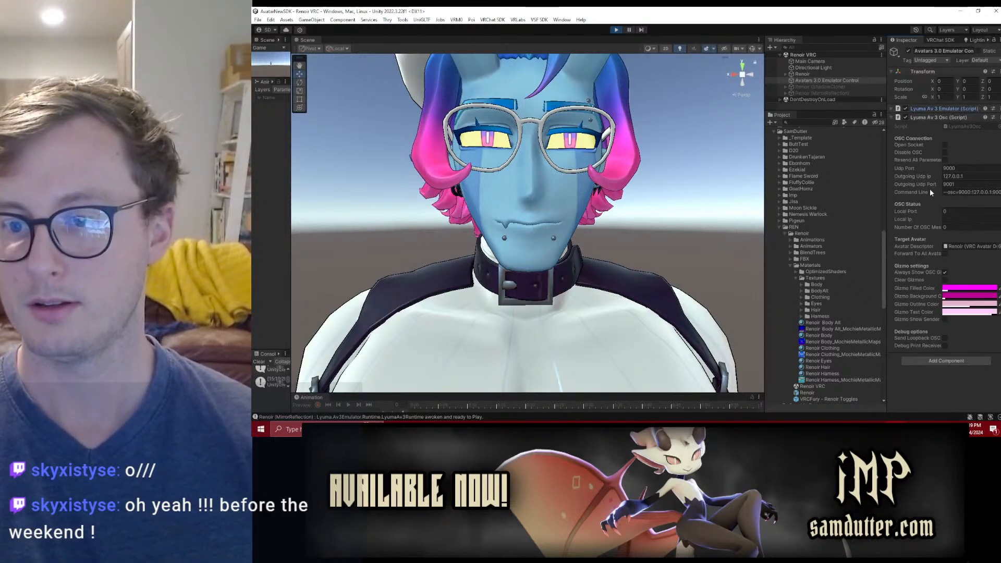
left_click(816, 74)
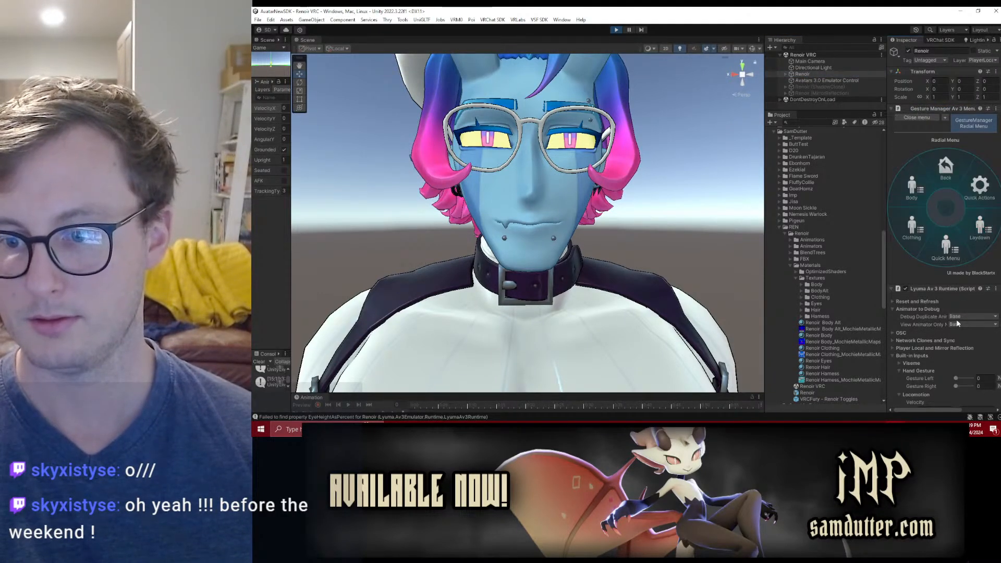
scroll(957, 312, "down", 3)
left_click(900, 299)
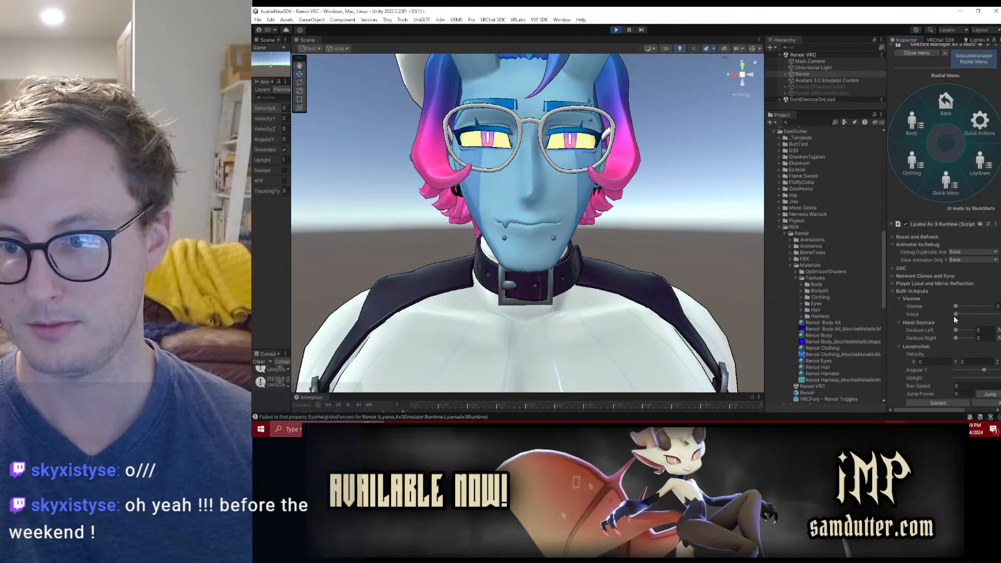
left_click_drag(978, 312, 880, 299)
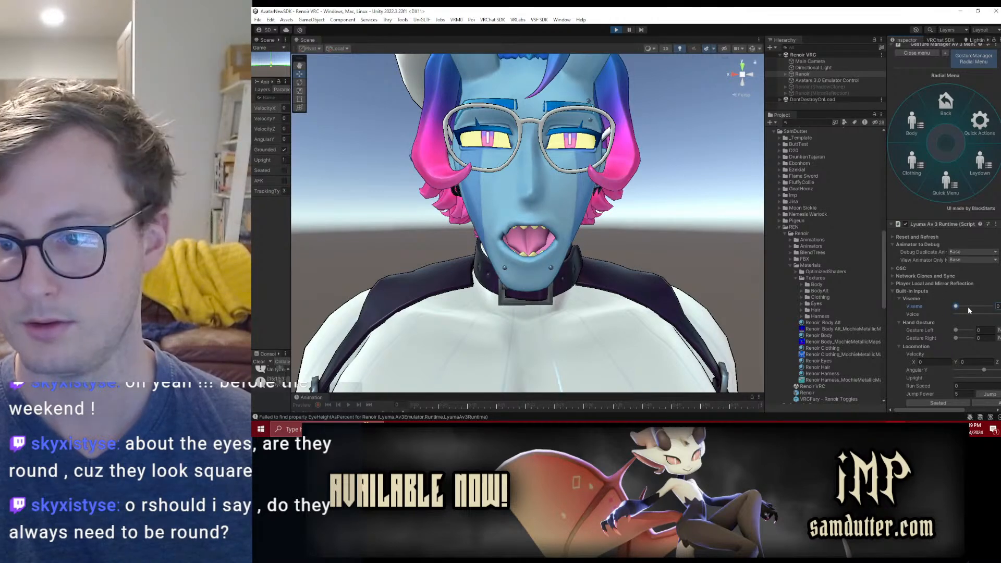
left_click_drag(981, 313, 845, 324)
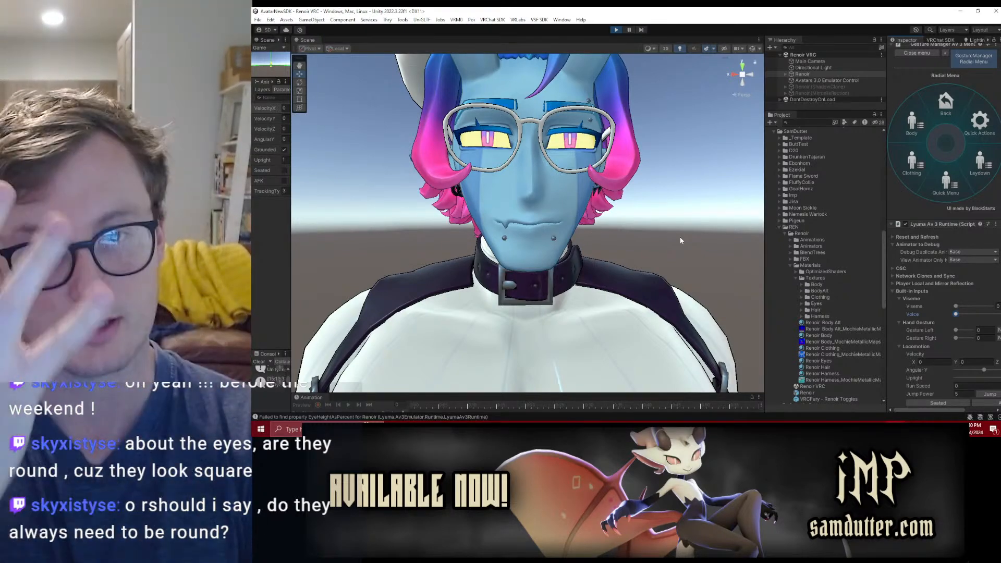
Step: Examine the shape of the avatar's eyes behind the glasses from the side, three-quarter view and up close
left_click_drag(516, 226, 629, 228, "alt")
scroll(567, 248, "up", 5)
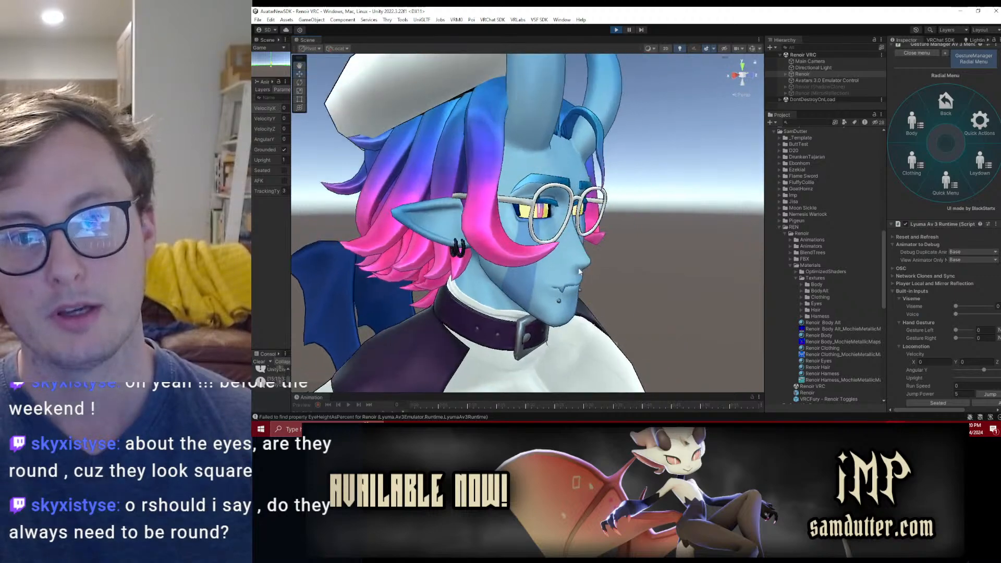
scroll(549, 219, "up", 6)
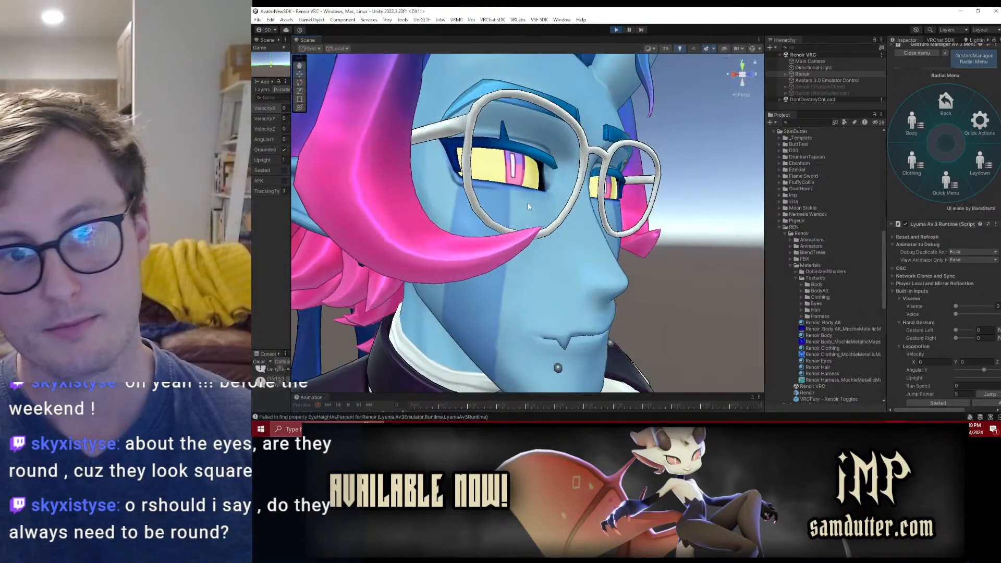
left_click_drag(559, 194, 635, 227, "alt")
scroll(484, 224, "up", 3)
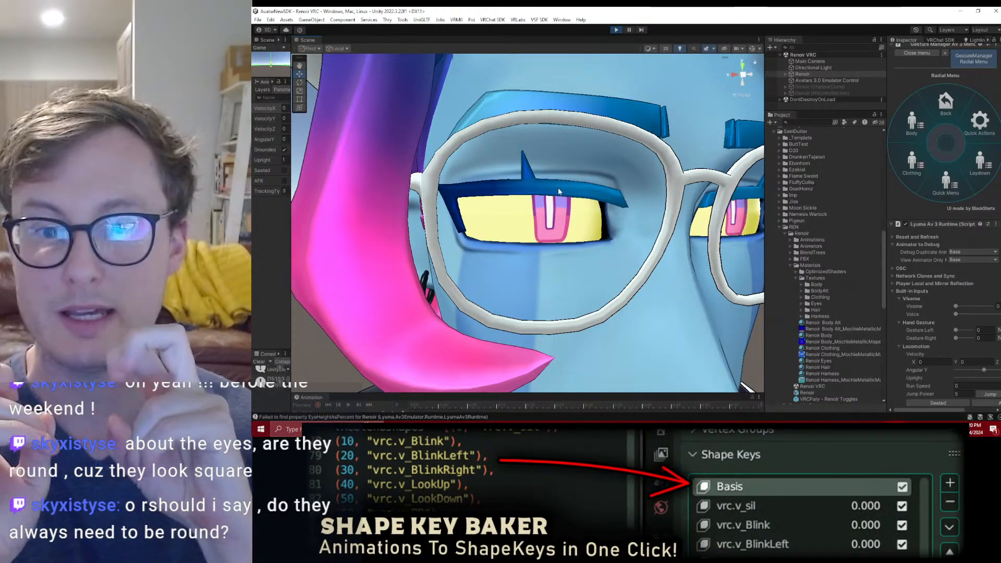
scroll(558, 187, "down", 5)
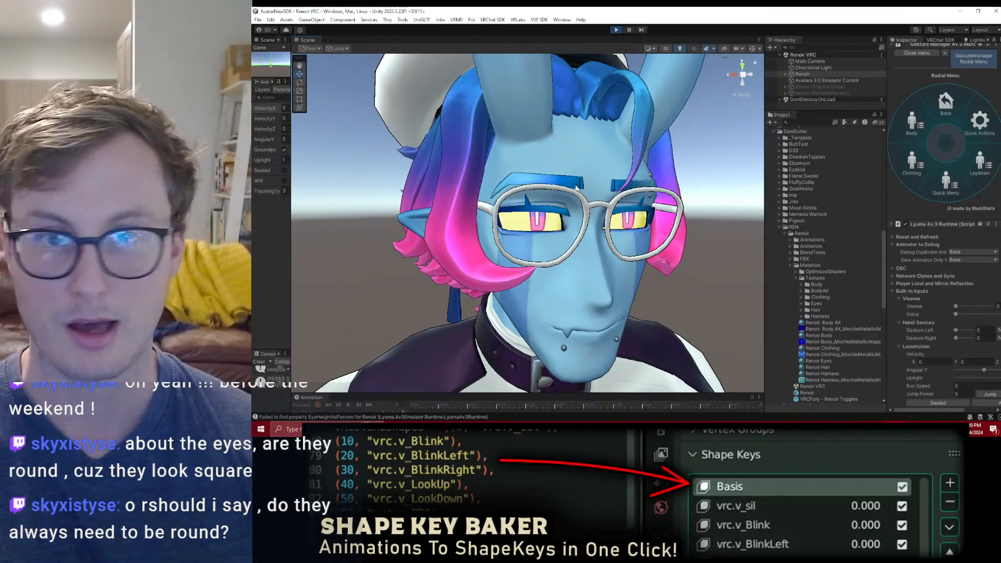
scroll(571, 182, "down", 2)
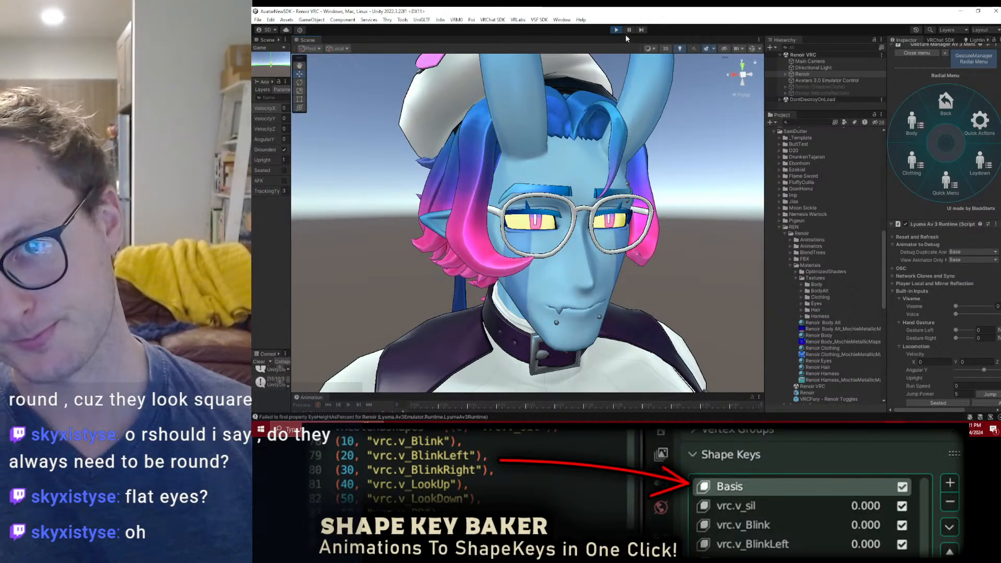
Step: Switch to Blender, start a new scene without saving, and delete its default camera and light
key("alt+Tab")
middle_click_drag(586, 206, 582, 250)
middle_click_drag(582, 250, 582, 209, "ctrl")
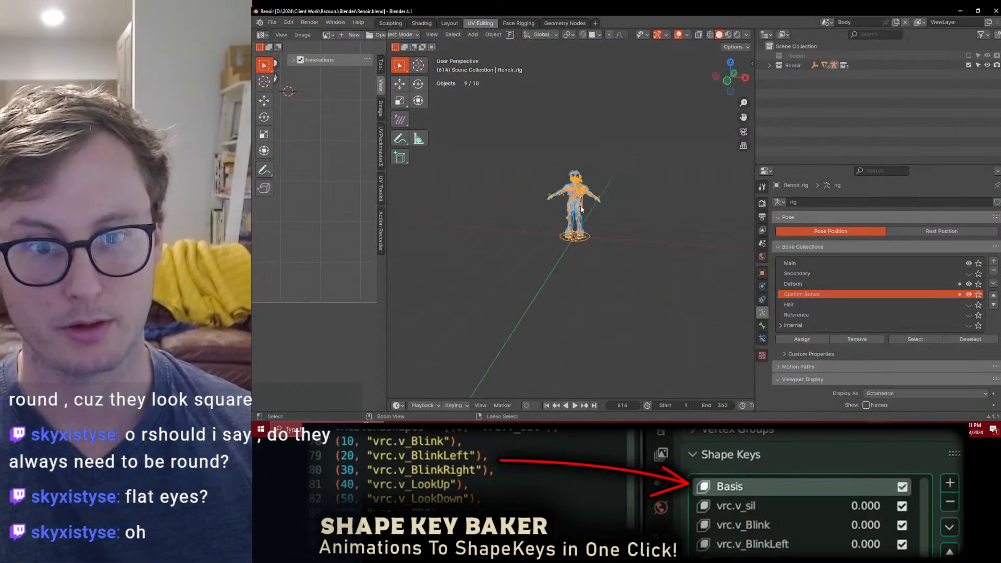
key("ctrl+n")
left_click(676, 204)
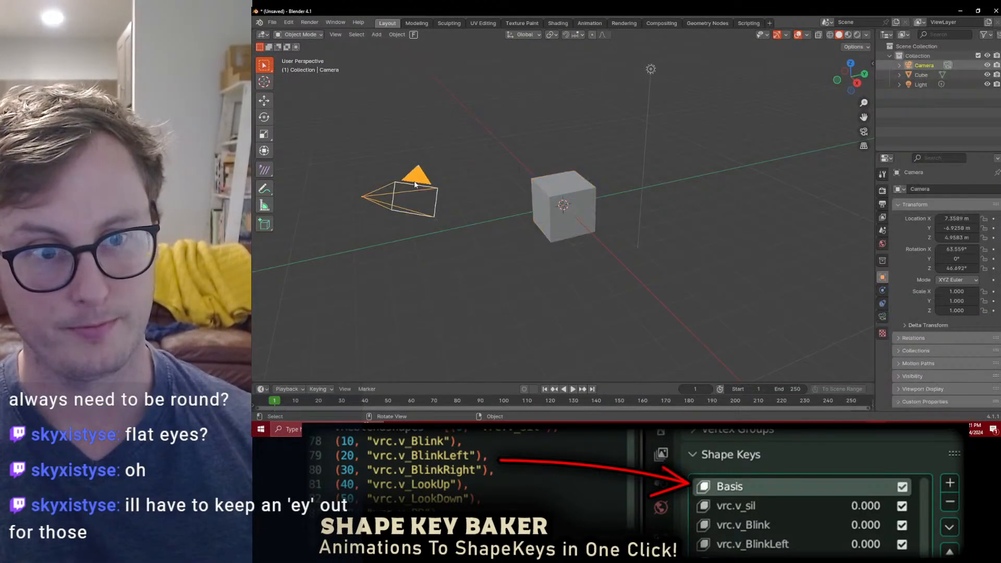
key("Delete")
left_click(650, 69)
key("Delete")
scroll(601, 210, "up", 5)
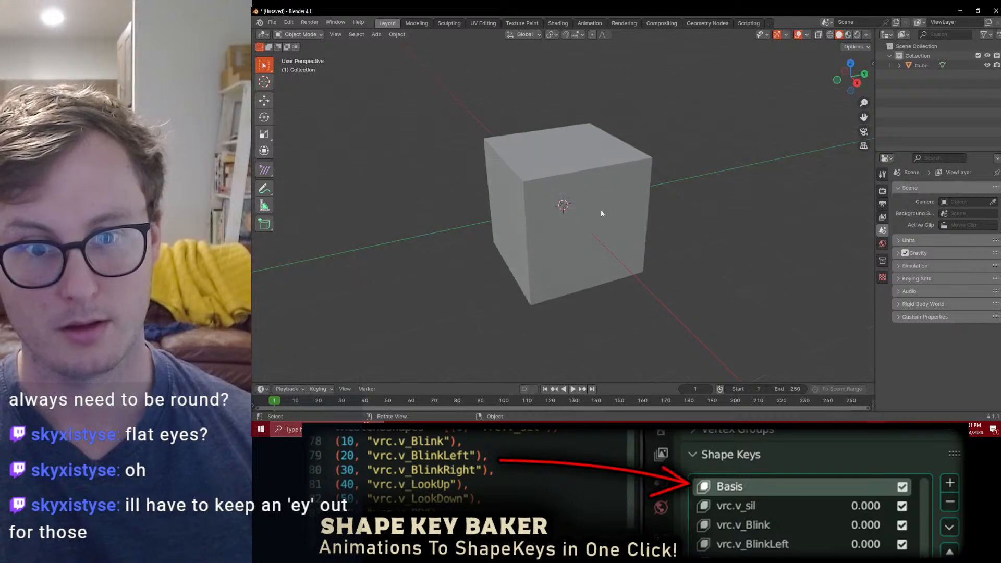
Step: Inset the cube's side face facing the X axis to form a smaller centred square
left_click(601, 210)
key("Tab")
left_click(349, 34)
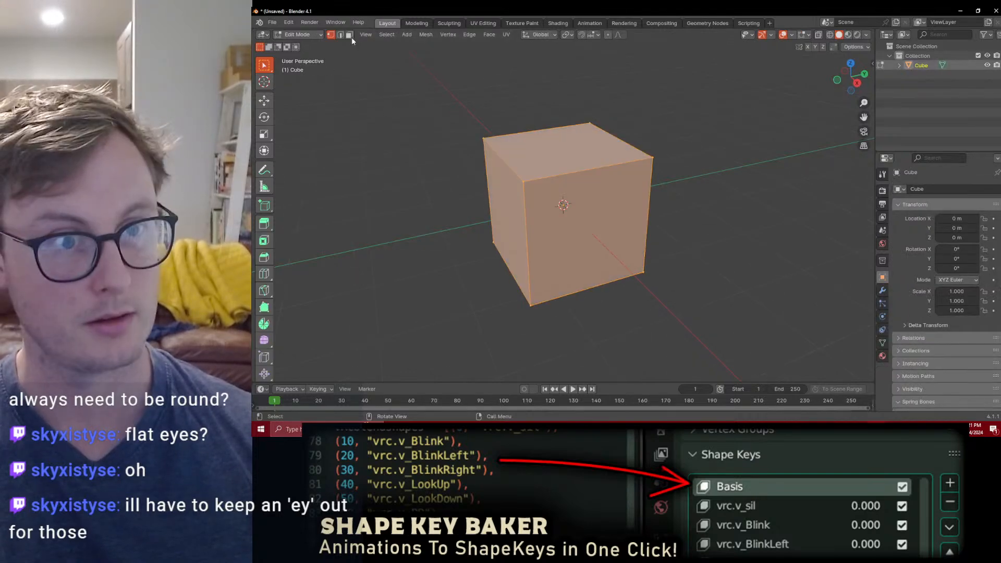
left_click(581, 263)
key("i")
left_click(674, 181)
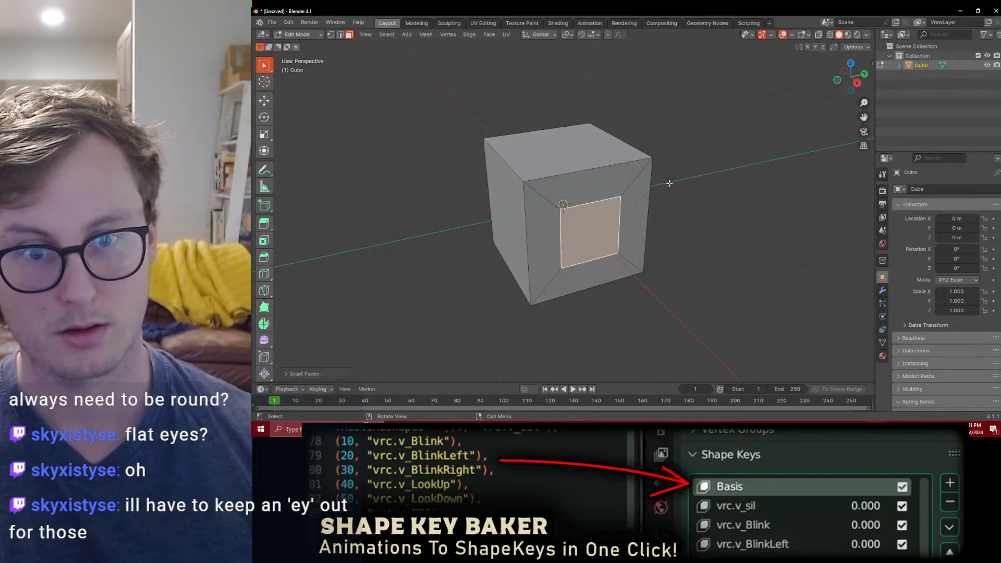
Step: Duplicate the inset square face and move the copy inward along the X axis
key("shift+d")
right_click(667, 168)
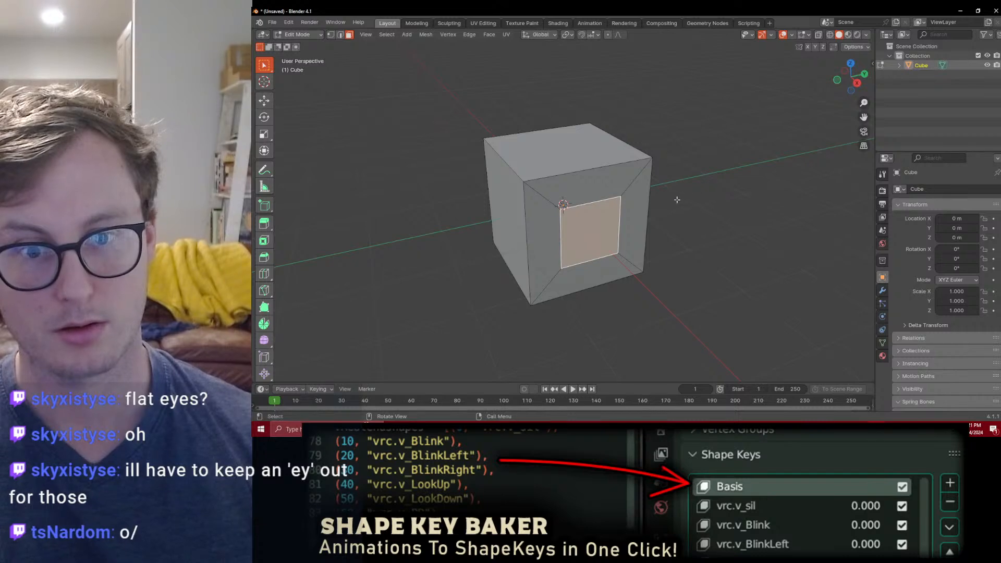
scroll(681, 200, "up", 2)
key("shift+d")
key("y")
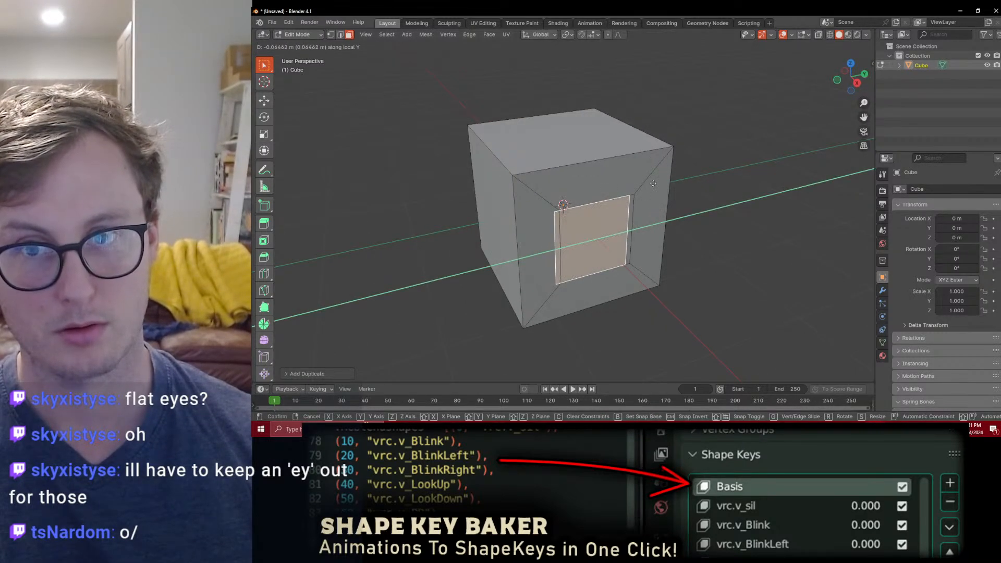
key("x")
left_click(655, 194)
key("z")
key("z")
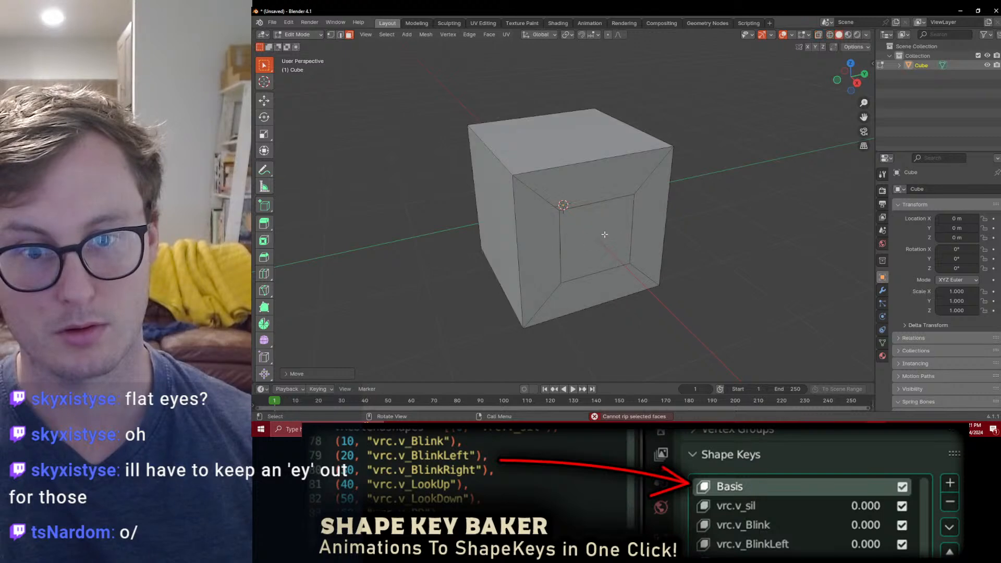
Step: Delete the outer inset face so the cube has a square opening in front of the recessed face
left_click(619, 233)
key("x")
key("f")
Step: Select the recessed face inside the opening and scale it along Y into a narrow upright pupil shape
mouse_move(614, 219)
middle_mouse_down()
mouse_move(594, 190)
mouse_move(574, 202)
middle_mouse_up()
left_click(576, 202)
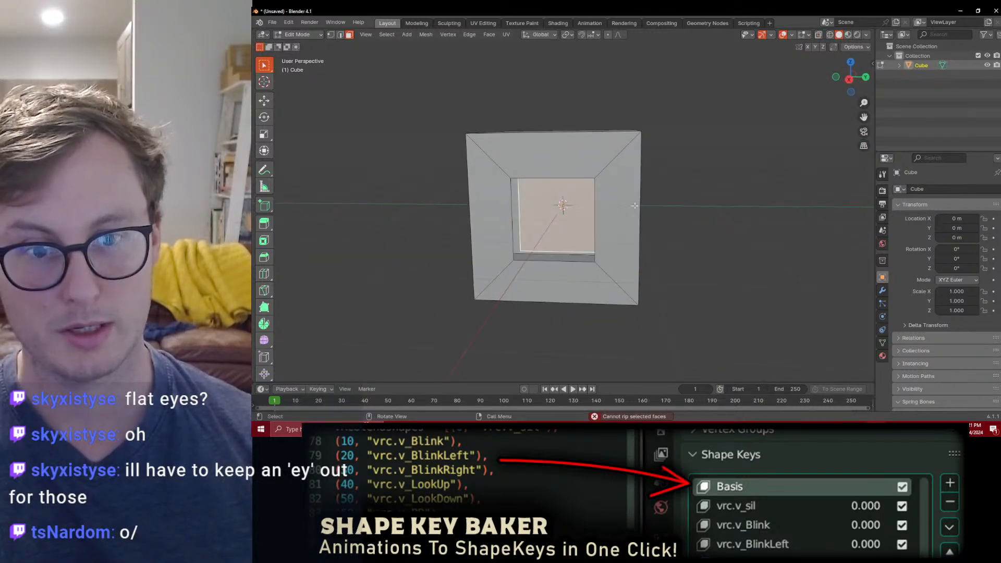
key("s")
key("x")
key("y")
left_click(588, 209)
key("s")
left_click(603, 129)
Step: Scale the recessed pupil face vertically and adjust its depth inside the opening along X
key("s")
middle_click_drag(563, 166, 750, 172)
key("z")
left_click(575, 156)
key("g")
key("x")
left_click(621, 199)
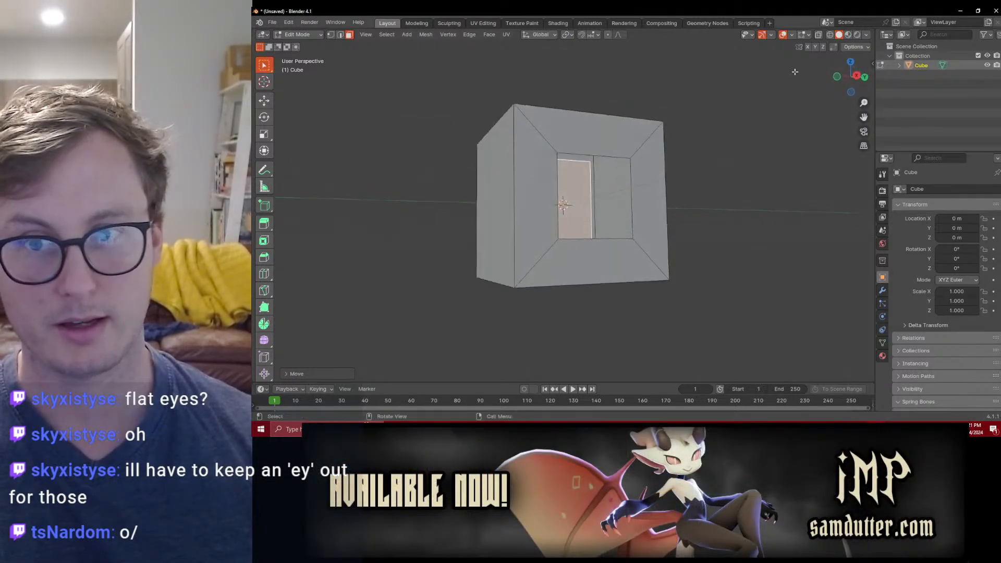
Step: Examine from several angles how the recessed pupil face appears to shift within the square opening
left_click(783, 35)
left_click(783, 34)
middle_click_drag(740, 131, 692, 127)
middle_click_drag(757, 125, 714, 159)
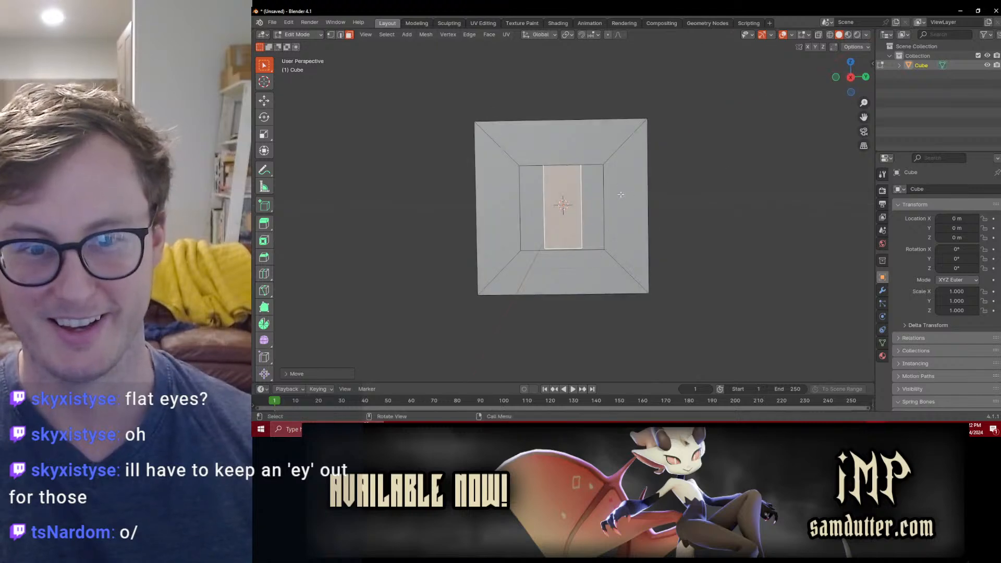
scroll(678, 167, "up", 4)
scroll(665, 173, "down", 5)
middle_click_drag(652, 208, 636, 232)
Step: Delete the demo cube and open the recent file Renoir_WIP_16_PAINTINGVERSION.blend, discarding the unsaved scene
key("Tab")
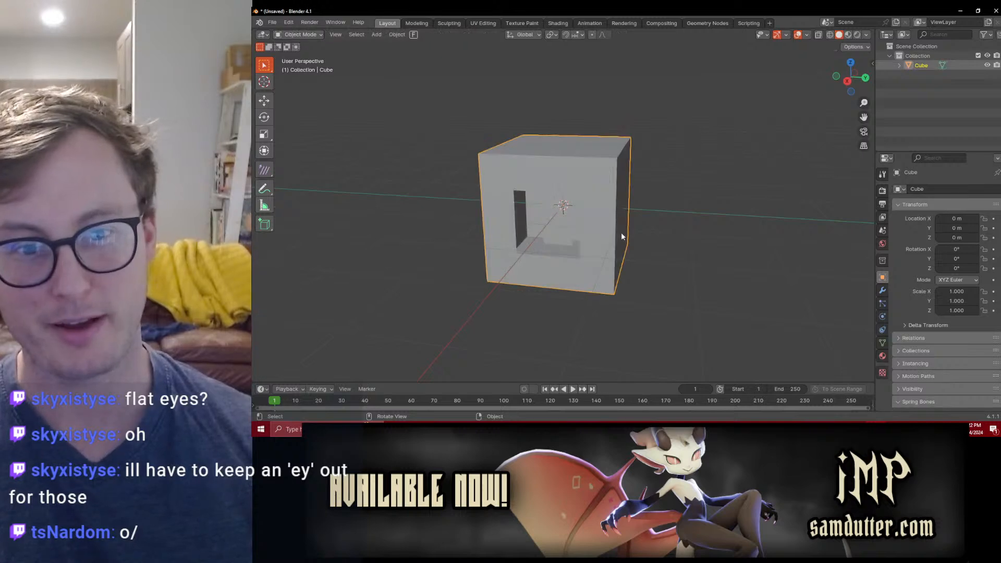
key("Delete")
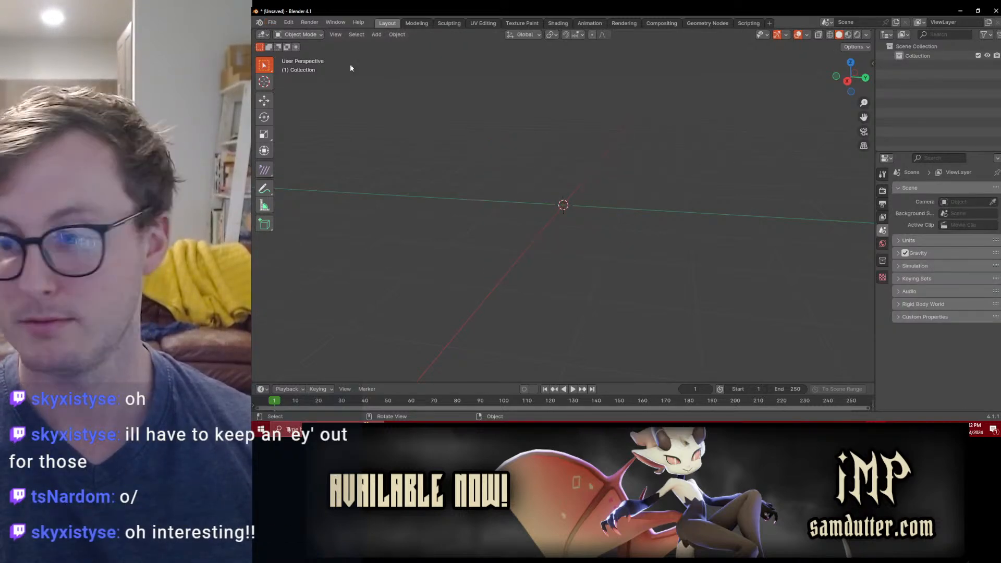
left_click(273, 22)
mouse_move(359, 52)
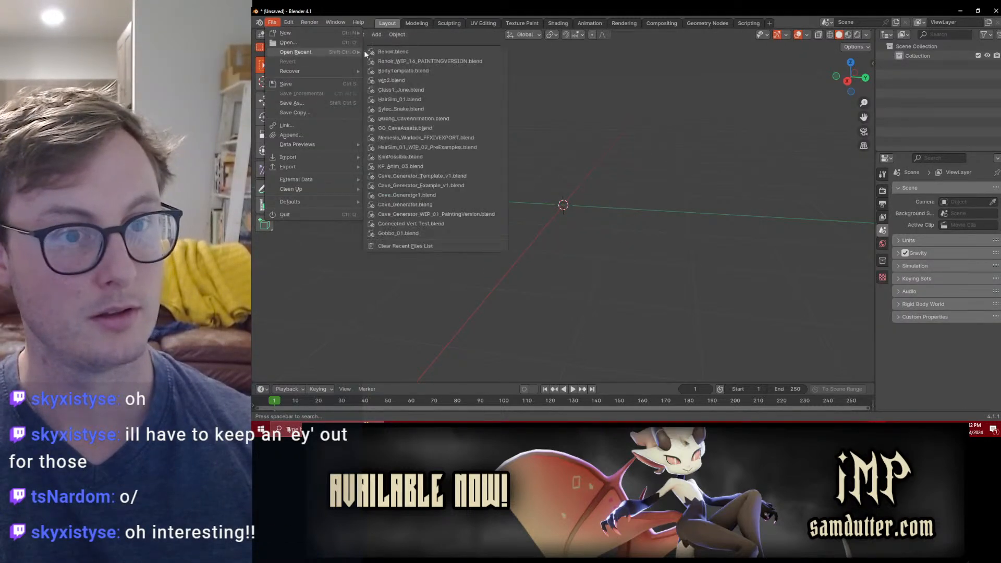
left_click(438, 61)
left_click(649, 236)
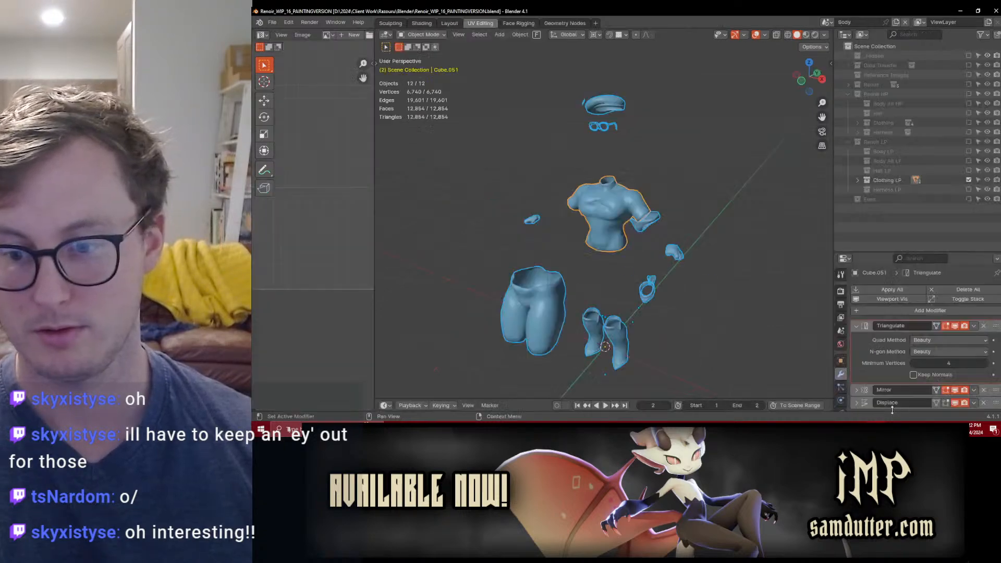
Step: Switch back to Unity and view the Renoir avatar from the face down to the feet
key("alt+Tab")
left_click(703, 239)
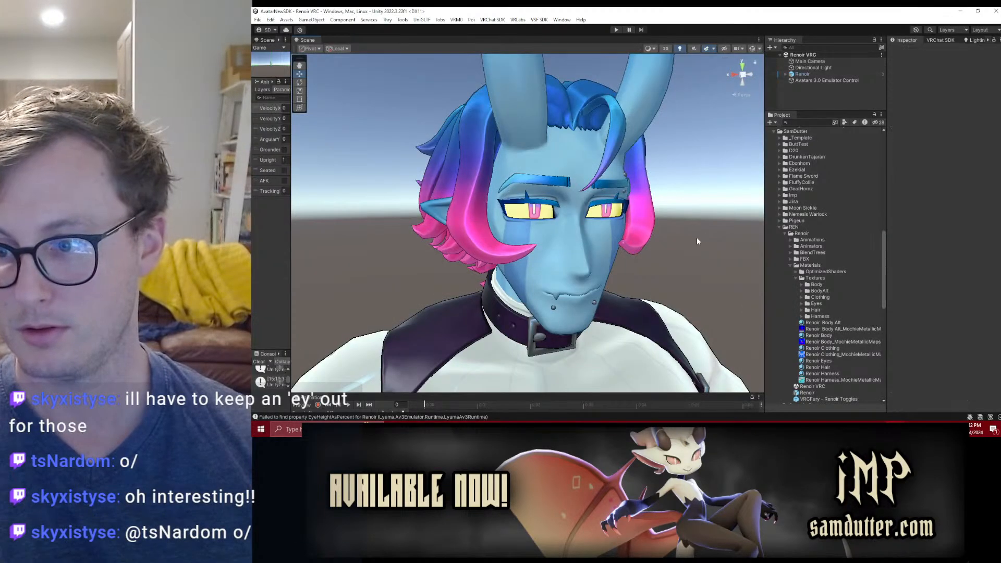
scroll(652, 248, "down", 10)
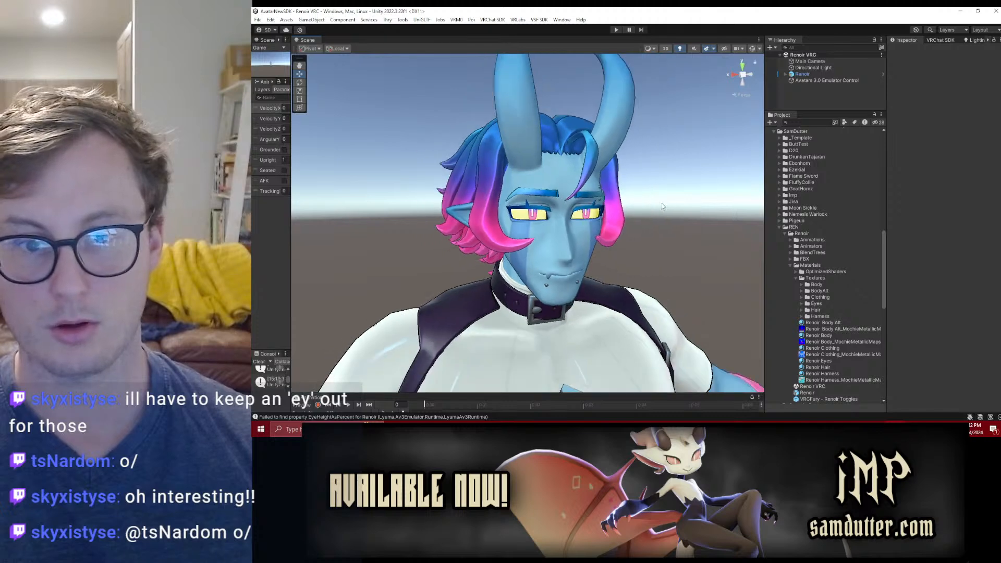
left_click_drag(646, 210, 609, 248, "alt")
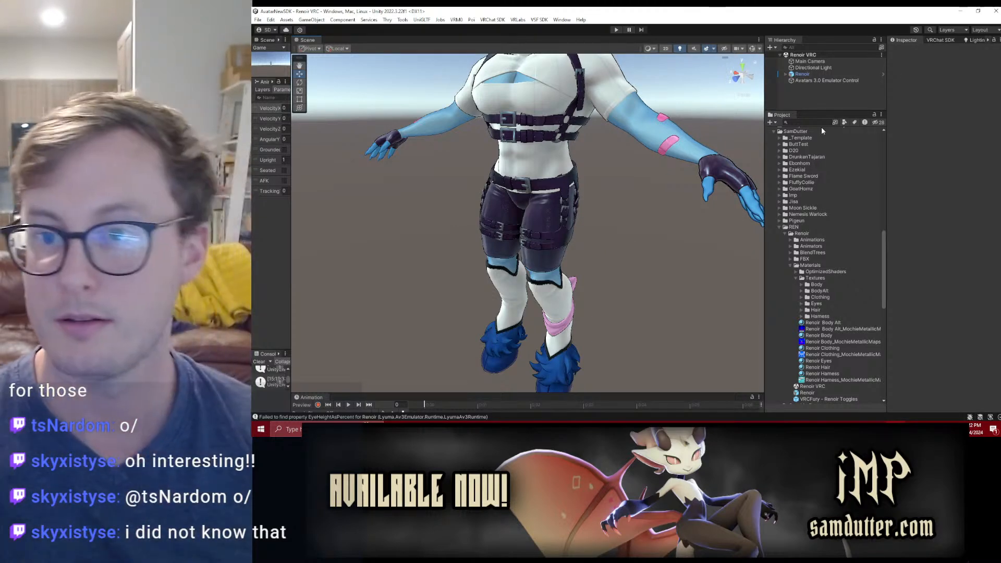
Step: Open the VRChat SDK's Builder and widen its panel to show the publishing options
left_click(940, 40)
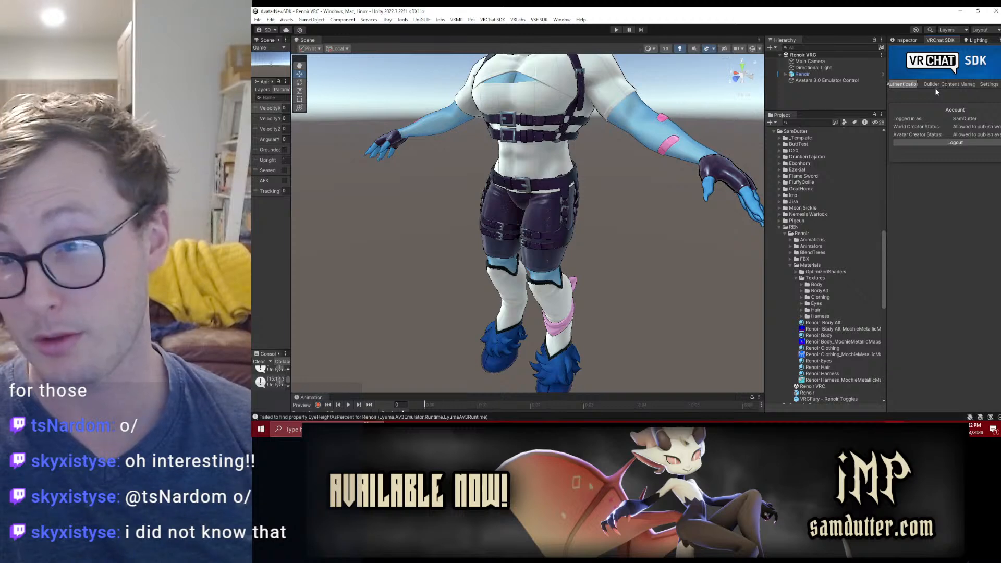
left_click(935, 87)
left_click_drag(885, 258, 610, 257)
scroll(823, 258, "down", 5)
scroll(823, 258, "down", 5)
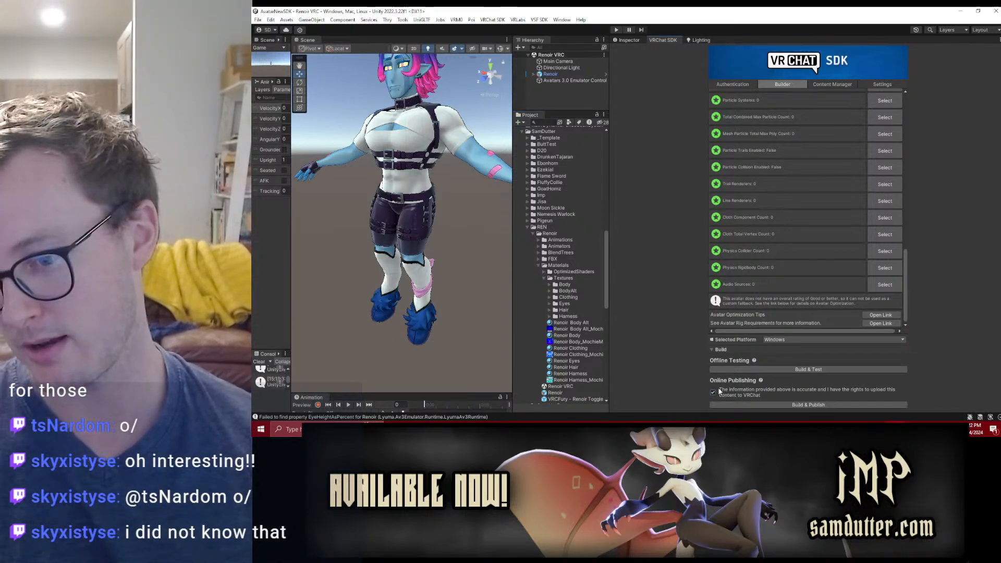
Step: Review the avatar's validation list, then build and publish the avatar online for Windows
scroll(805, 189, "up", 10)
scroll(805, 188, "up", 5)
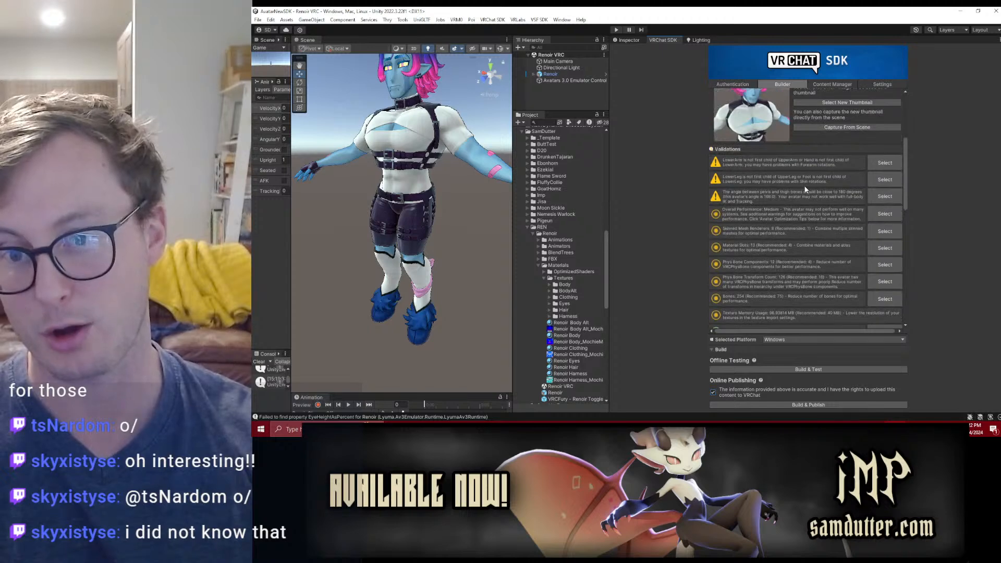
scroll(783, 198, "down", 12)
scroll(782, 214, "down", 3)
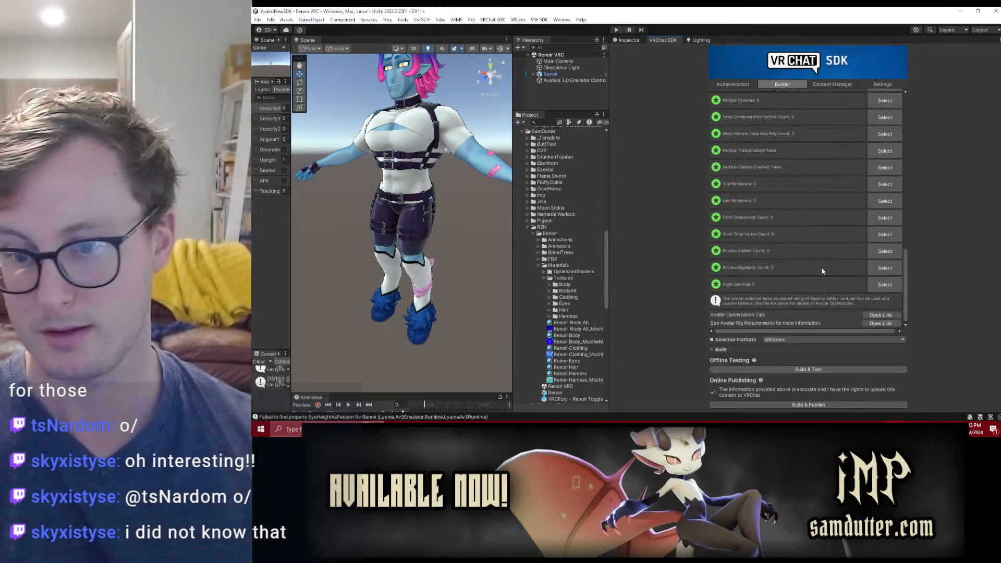
left_click(809, 404)
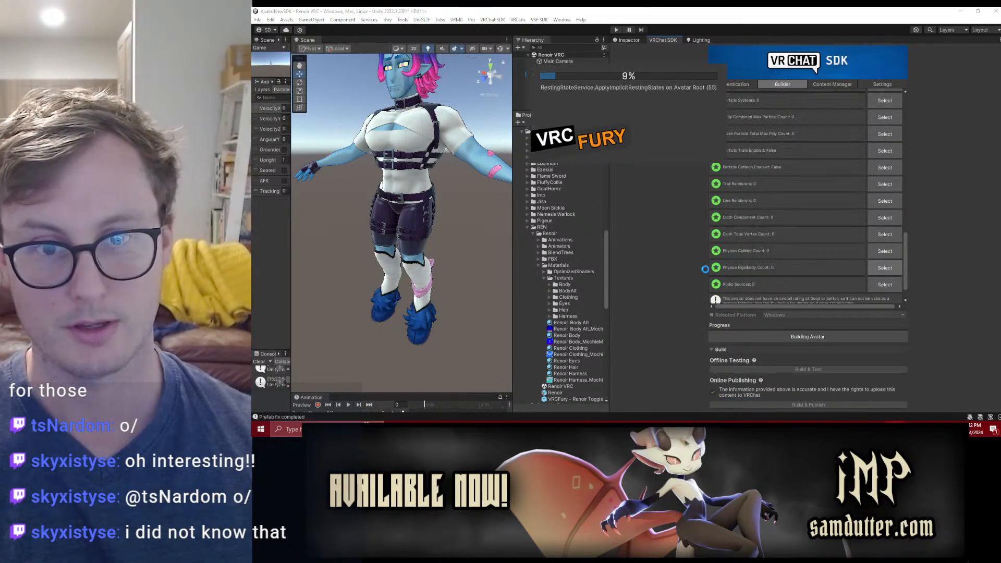